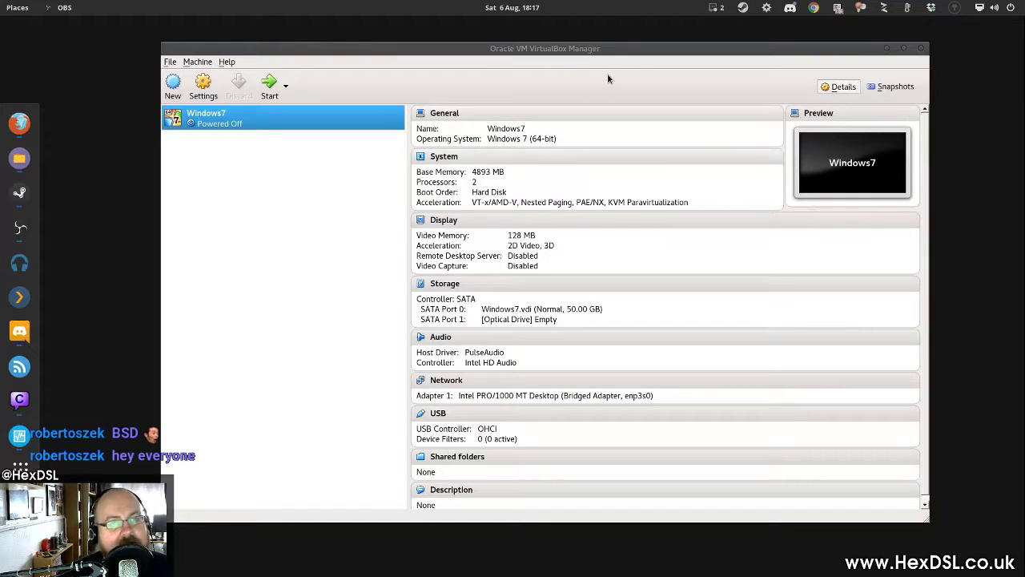
Shift the VirtualBox Manager window right and start creating a new virtual machine.
{"action": "left_click_drag", "start_coordinate": [608, 56], "coordinate": [700, 28]}
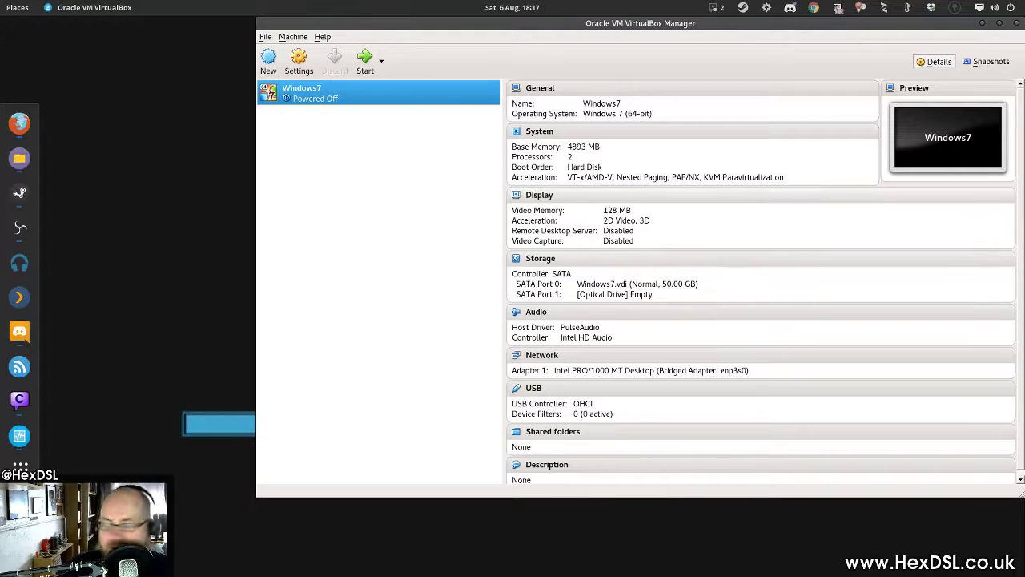
{"action": "left_click", "coordinate": [268, 60]}
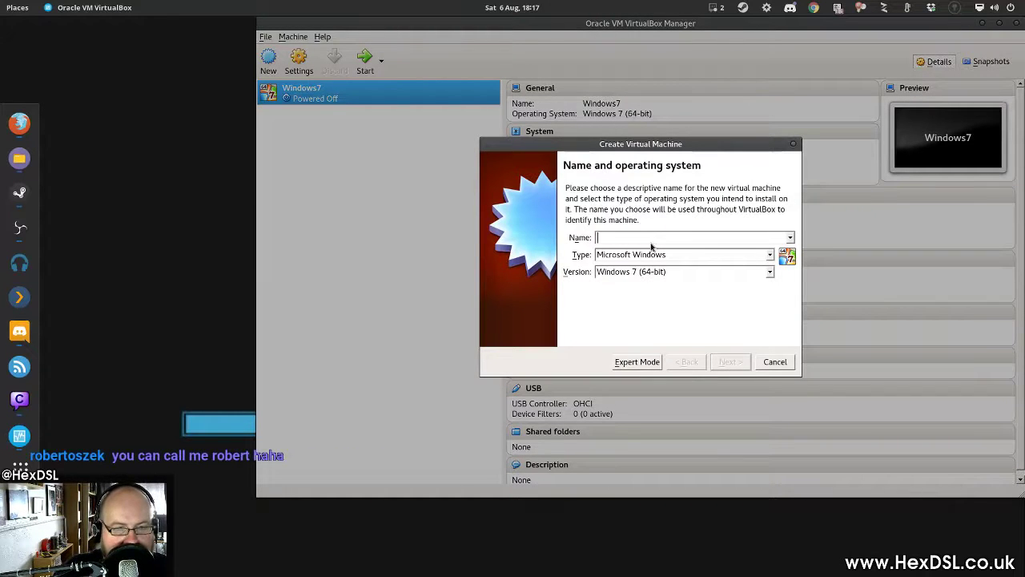
Open dfly-x86_64-4.6.0_REL.iso.bz2 from Files and drag its ISO out to extract it.
{"action": "left_click", "coordinate": [19, 157]}
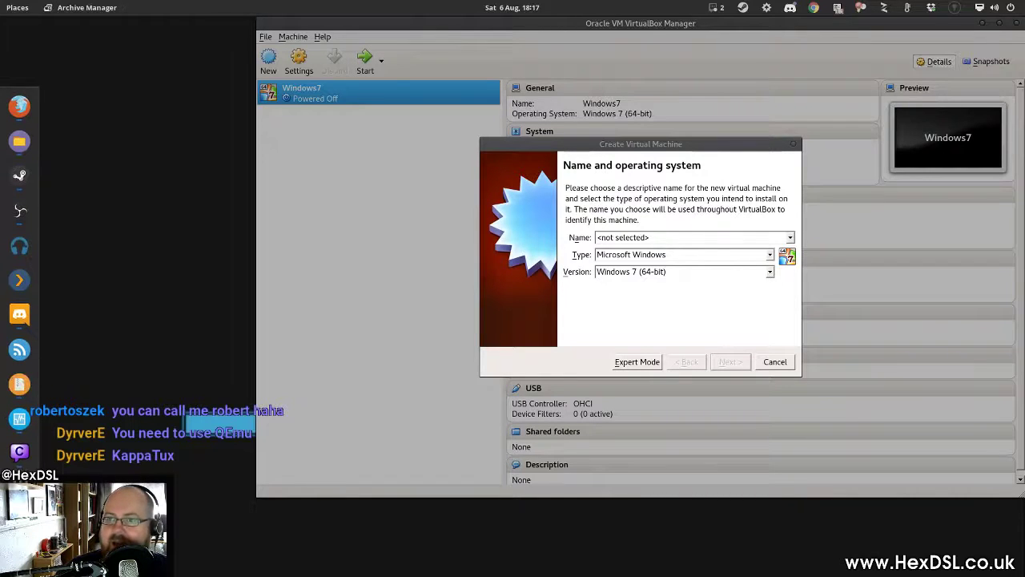
{"action": "left_click_drag", "start_coordinate": [620, 170], "coordinate": [1024, 214]}
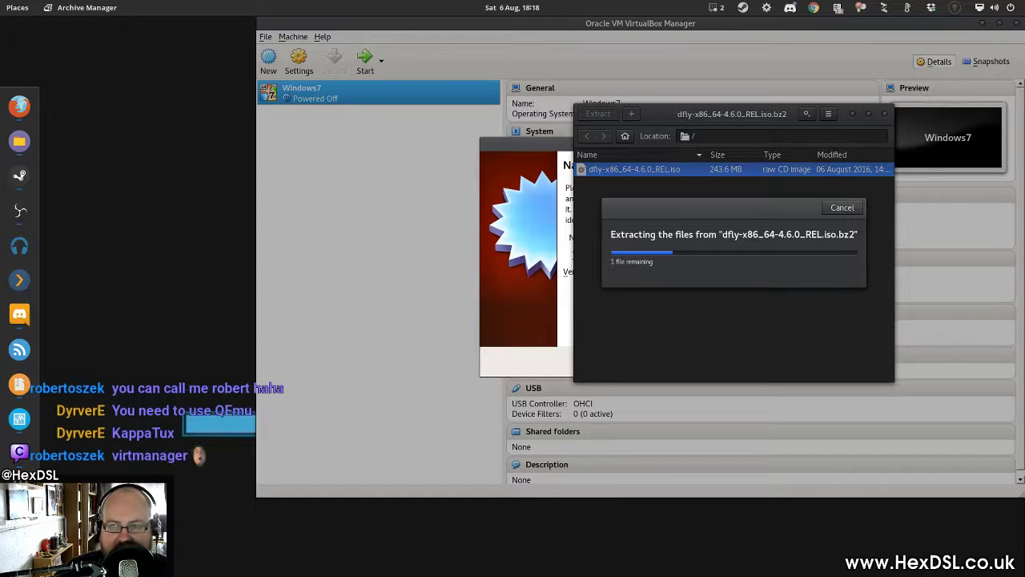
Rearrange the Archive Manager window while the ISO extracts.
{"action": "key", "text": "super"}
{"action": "key", "text": "super"}
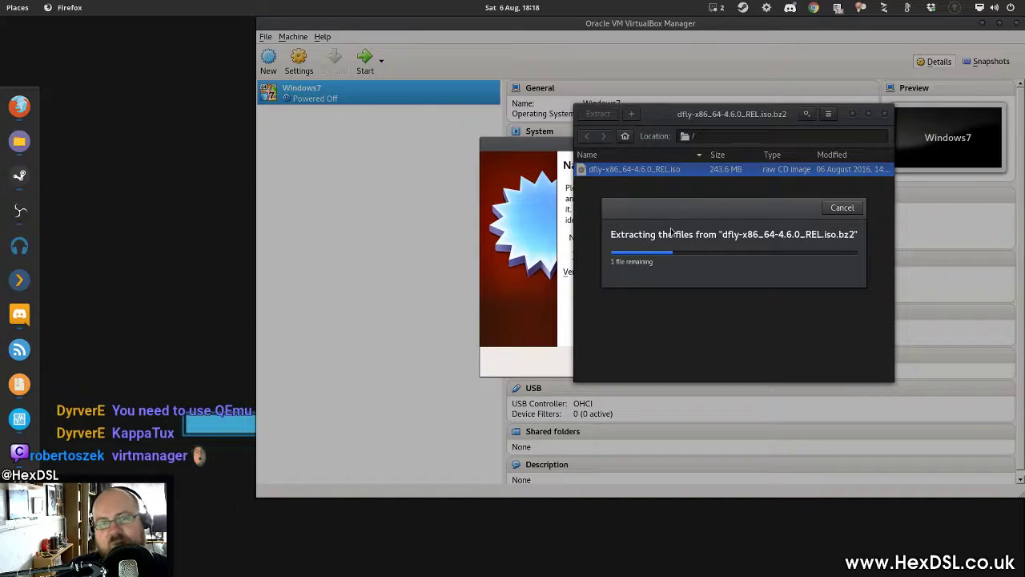
{"action": "left_click_drag", "start_coordinate": [740, 213], "coordinate": [756, 188]}
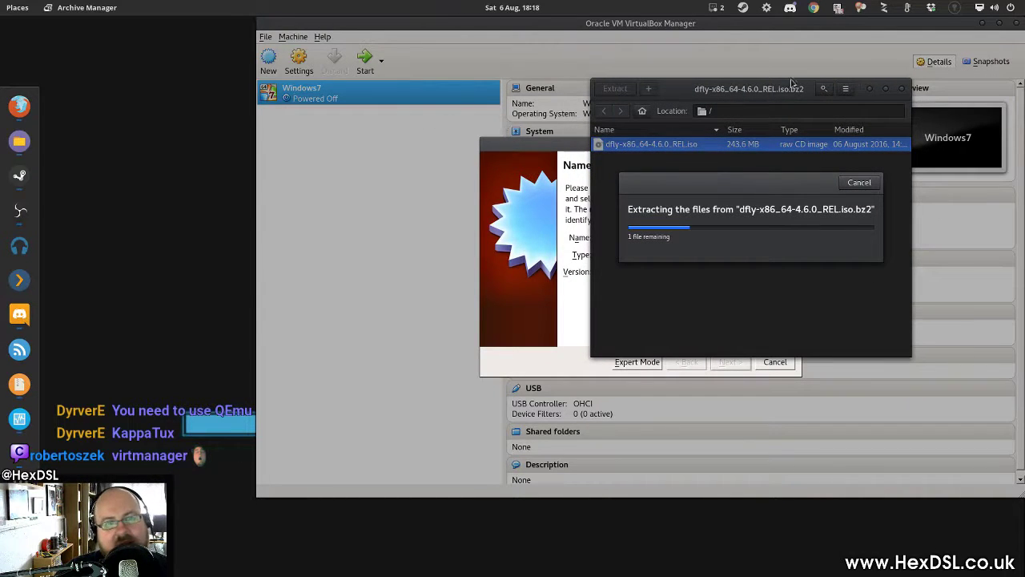
{"action": "left_click_drag", "start_coordinate": [708, 183], "coordinate": [562, 203]}
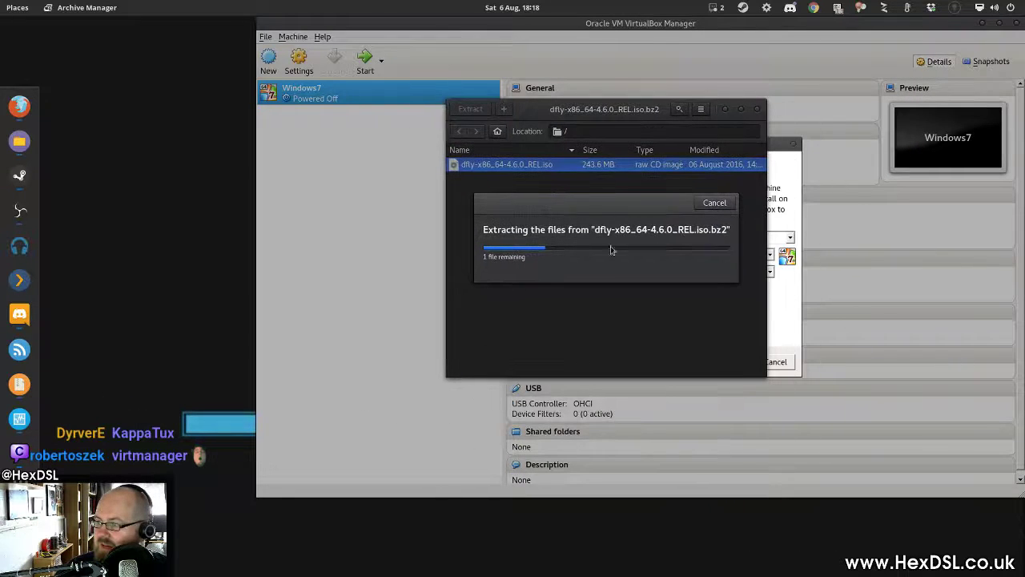
{"action": "key", "text": "alt+Tab"}
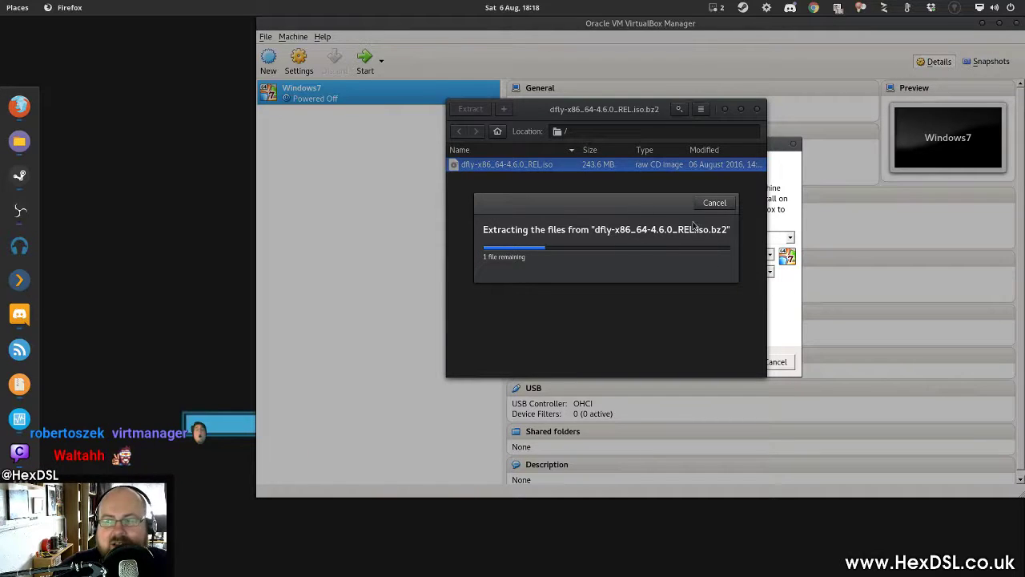
{"action": "left_click", "coordinate": [618, 161]}
{"action": "left_click_drag", "start_coordinate": [634, 203], "coordinate": [1024, 203]}
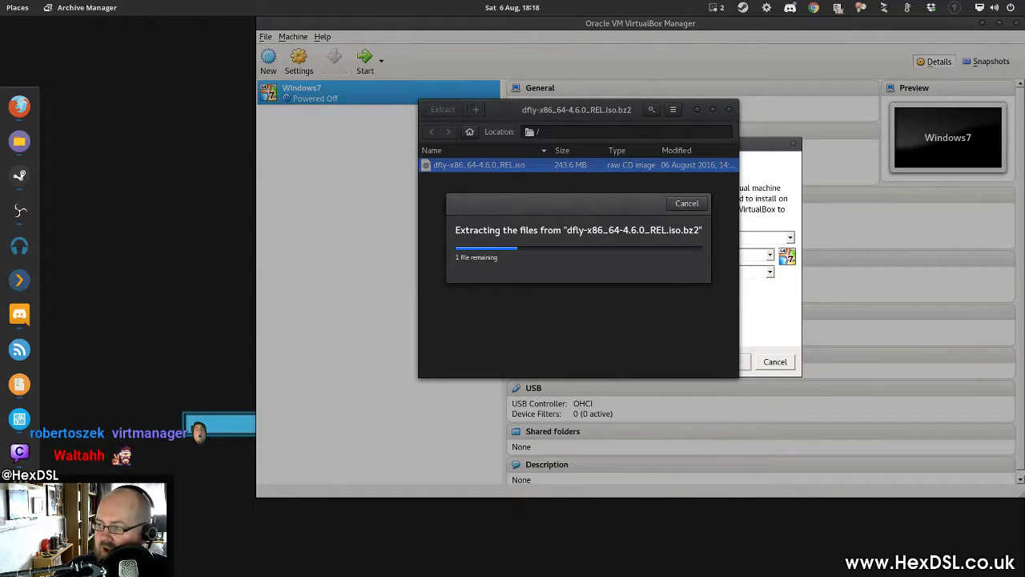
Close Archive Manager after extraction and return to the new-machine wizard's name field.
{"action": "key", "text": "super"}
{"action": "key", "text": "super"}
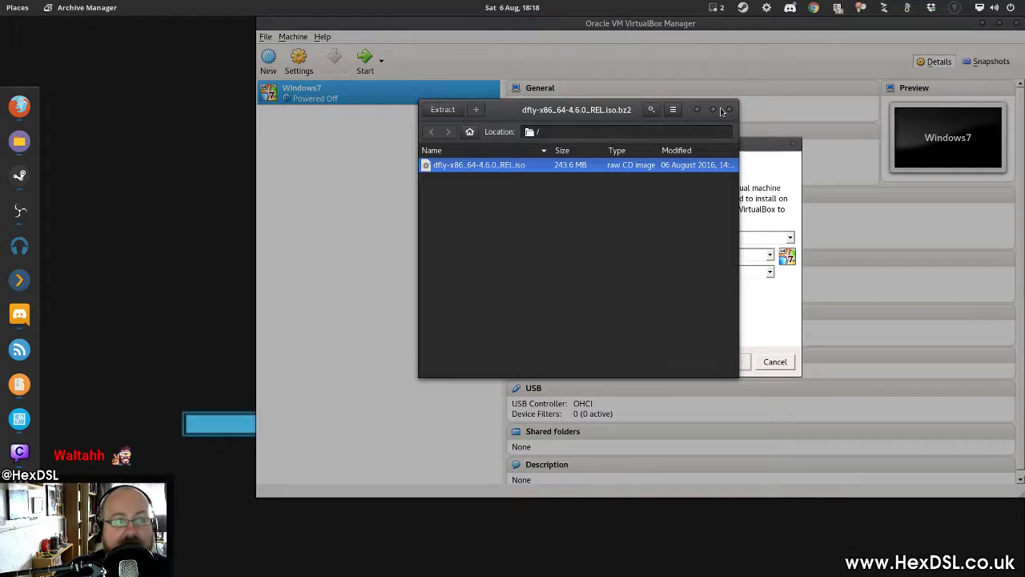
{"action": "left_click_drag", "start_coordinate": [726, 112], "coordinate": [730, 111]}
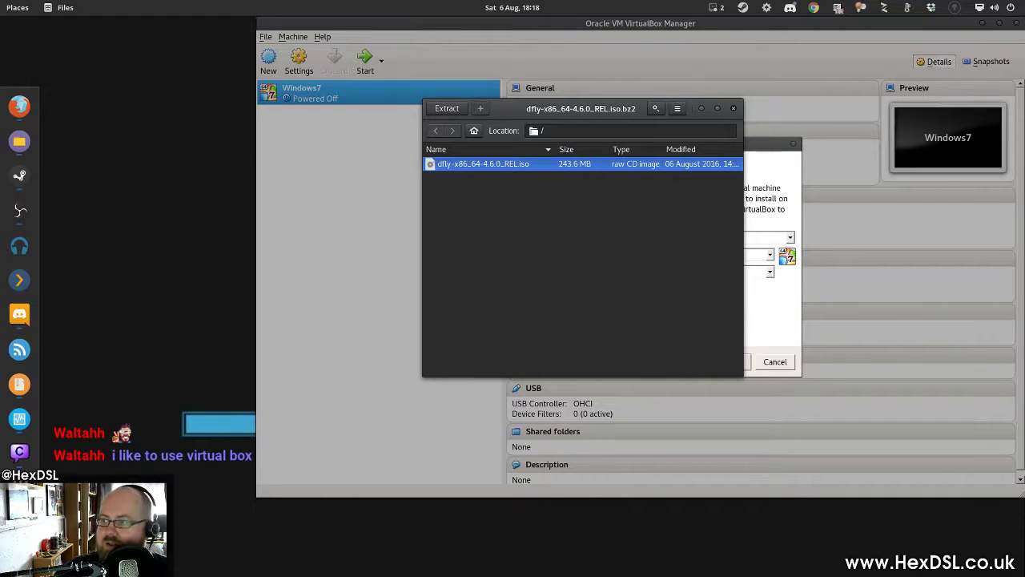
{"action": "key", "text": "alt+Tab"}
{"action": "key", "text": "alt+Tab"}
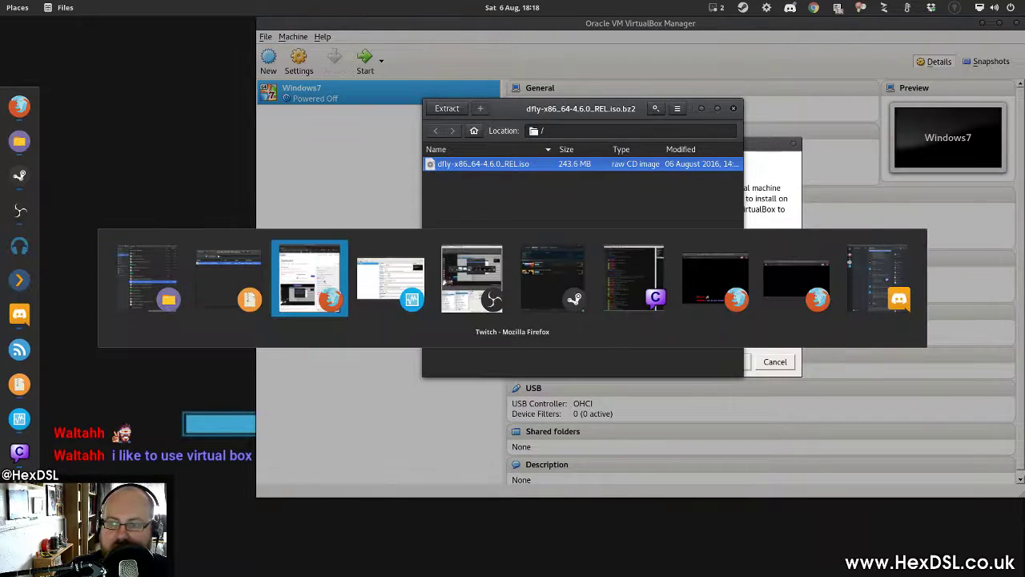
{"action": "key", "text": "Escape"}
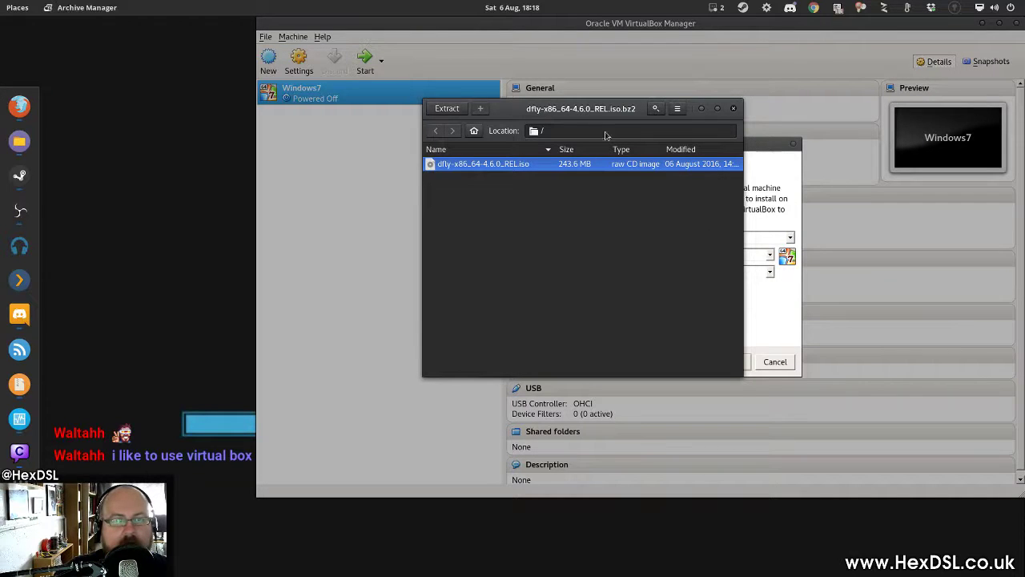
{"action": "key", "text": "ctrl+w"}
{"action": "key", "text": "super"}
{"action": "left_click", "coordinate": [643, 229]}
{"action": "type", "text": "Windows"}
{"action": "key", "text": "BackSpace"}
{"action": "key", "text": "BackSpace"}
{"action": "key", "text": "BackSpace"}
{"action": "key", "text": "BackSpace"}
{"action": "key", "text": "BackSpace"}
{"action": "key", "text": "BackSpace"}
{"action": "key", "text": "BackSpace"}
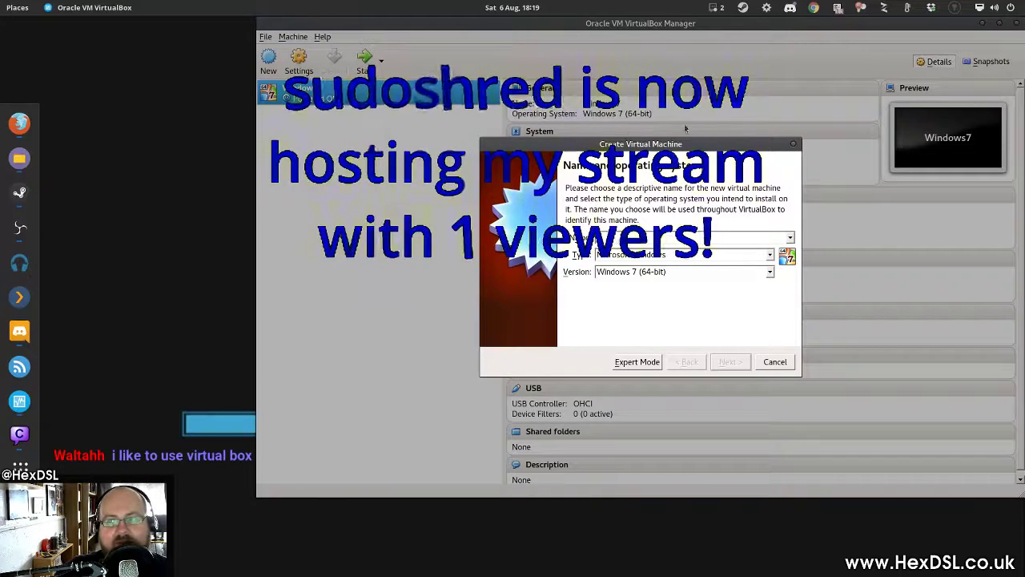
Name the new virtual machine DragonFlyBSD.
{"action": "type", "text": "w"}
{"action": "key", "text": "BackSpace"}
{"action": "type", "text": "DragonFly"}
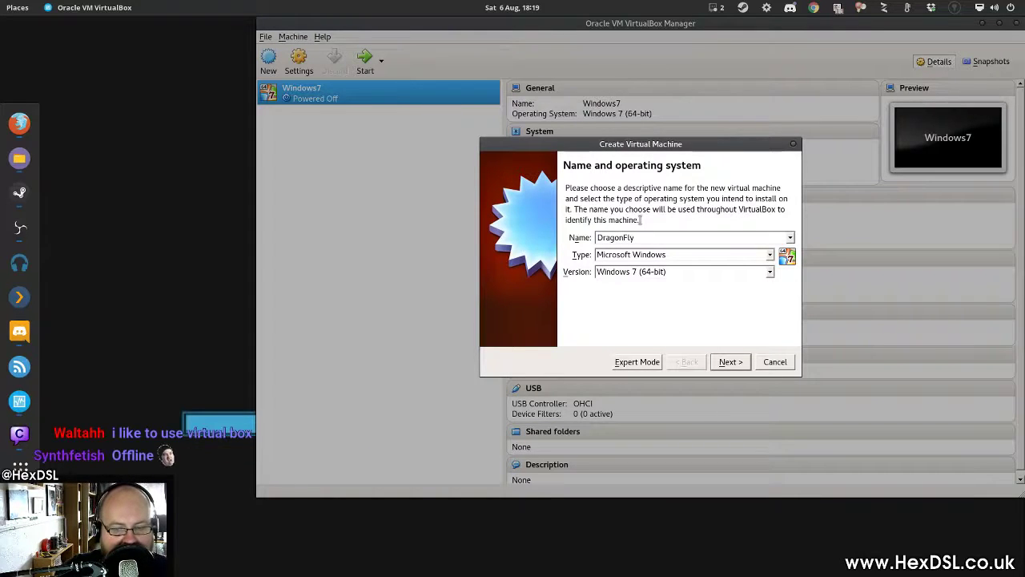
{"action": "type", "text": "BSD"}
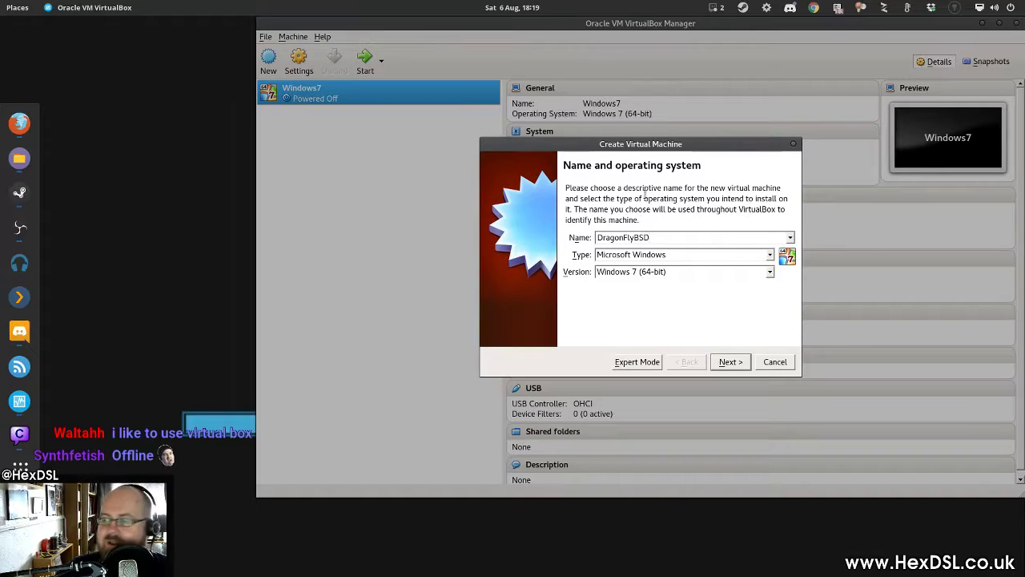
{"action": "key", "text": "super"}
{"action": "key", "text": "super"}
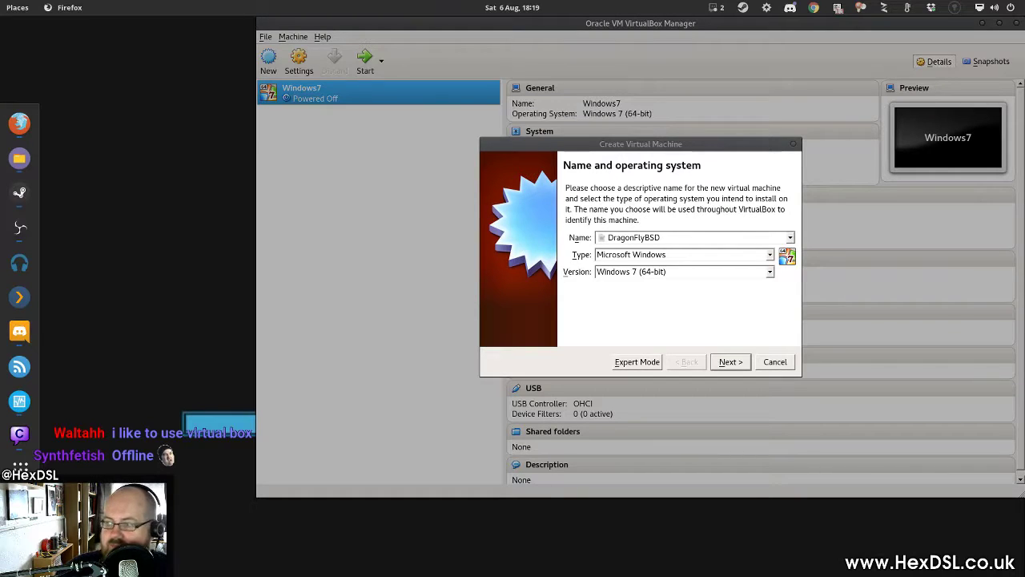
Set Type to BSD and Version to OpenBSD (64-bit), then advance to memory size.
{"action": "left_click", "coordinate": [765, 254]}
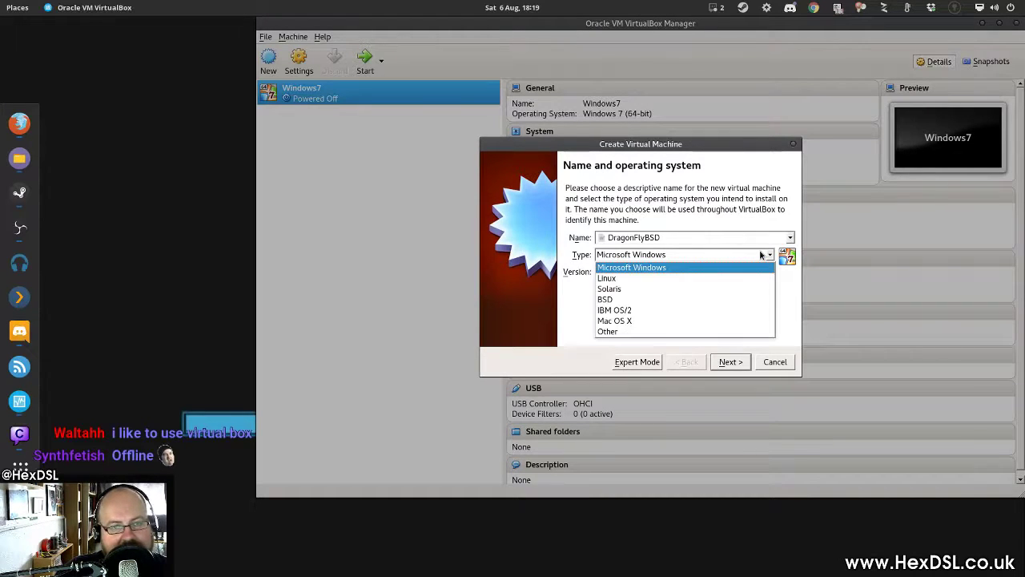
{"action": "left_click", "coordinate": [697, 300]}
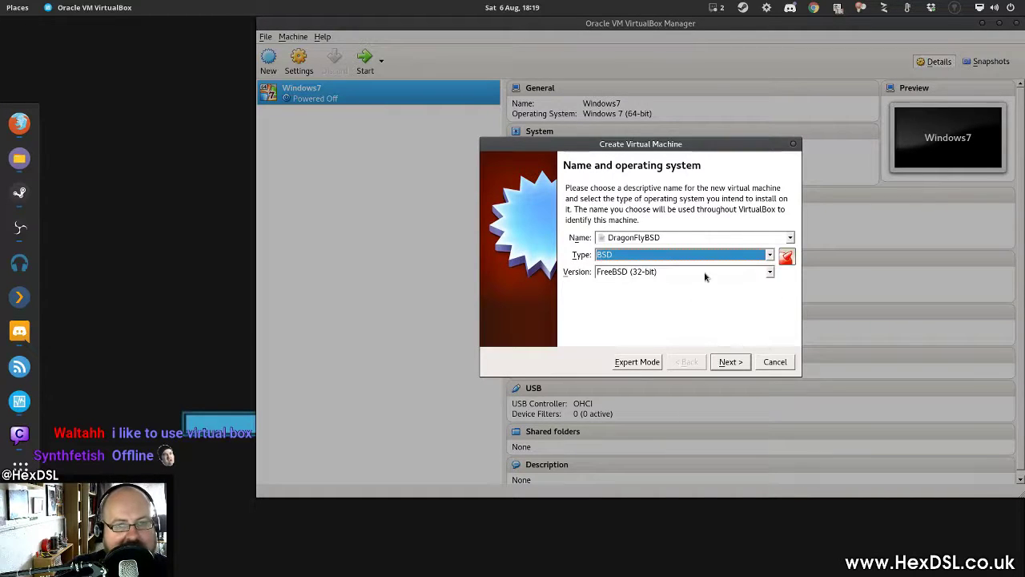
{"action": "left_click", "coordinate": [705, 272]}
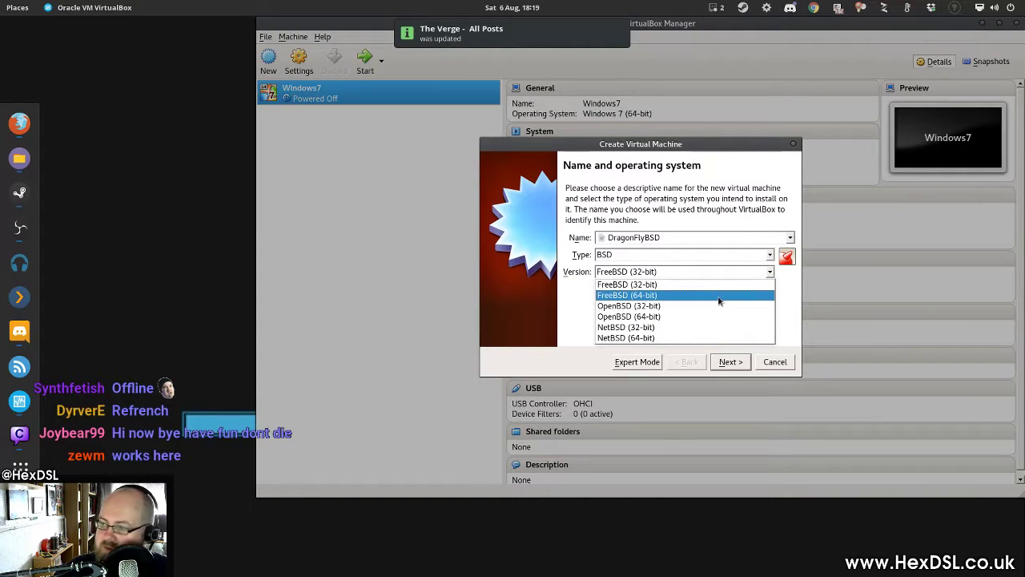
{"action": "left_click", "coordinate": [719, 297]}
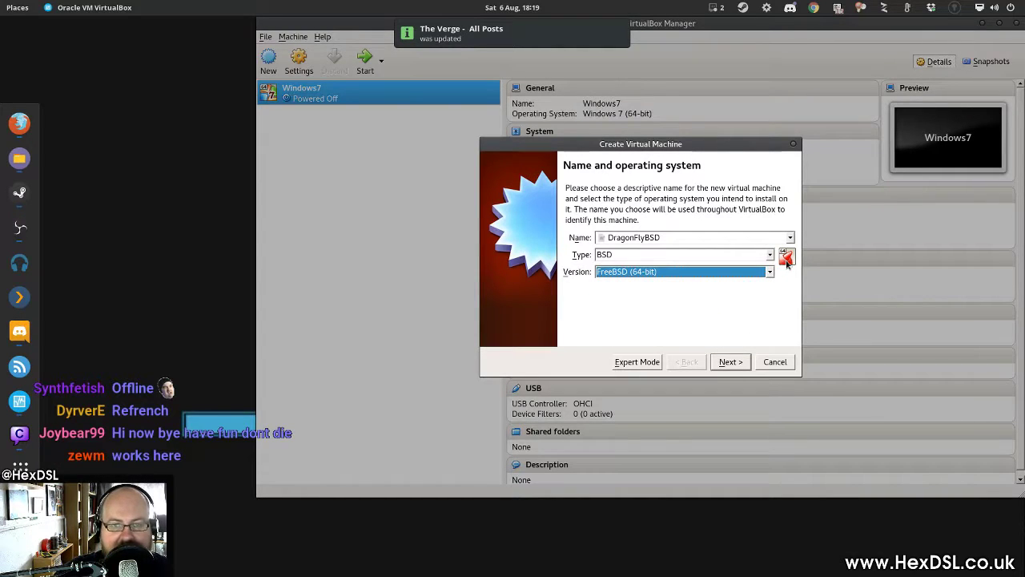
{"action": "left_click", "coordinate": [741, 274]}
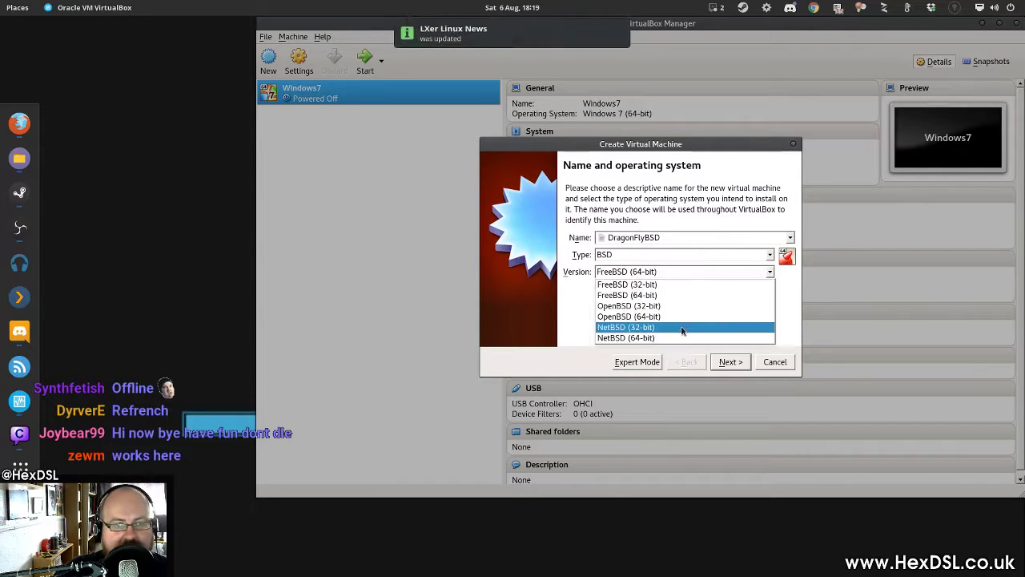
{"action": "left_click", "coordinate": [685, 338]}
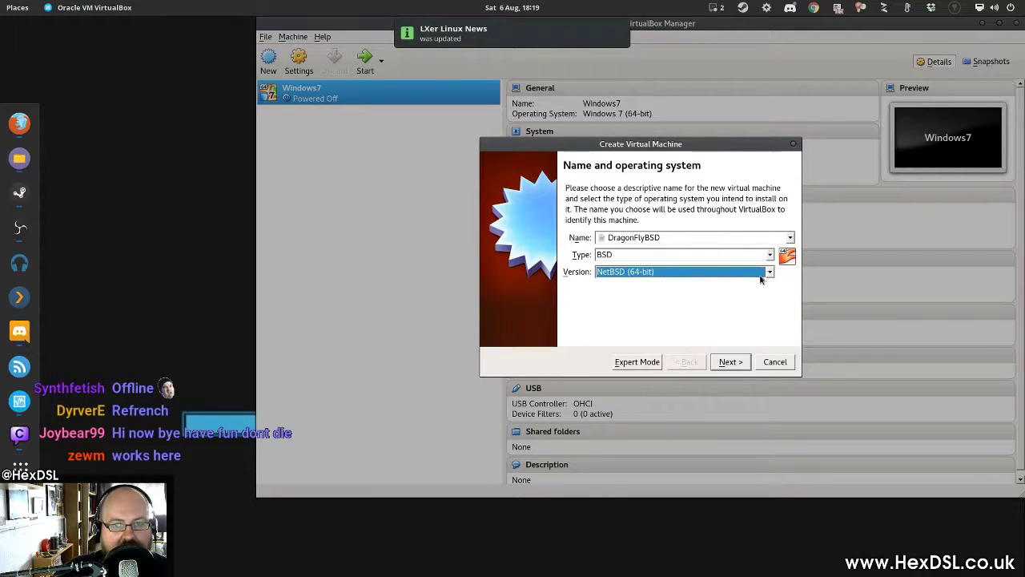
{"action": "left_click", "coordinate": [760, 274]}
{"action": "left_click", "coordinate": [679, 297]}
{"action": "left_click", "coordinate": [759, 276]}
{"action": "left_click", "coordinate": [700, 317]}
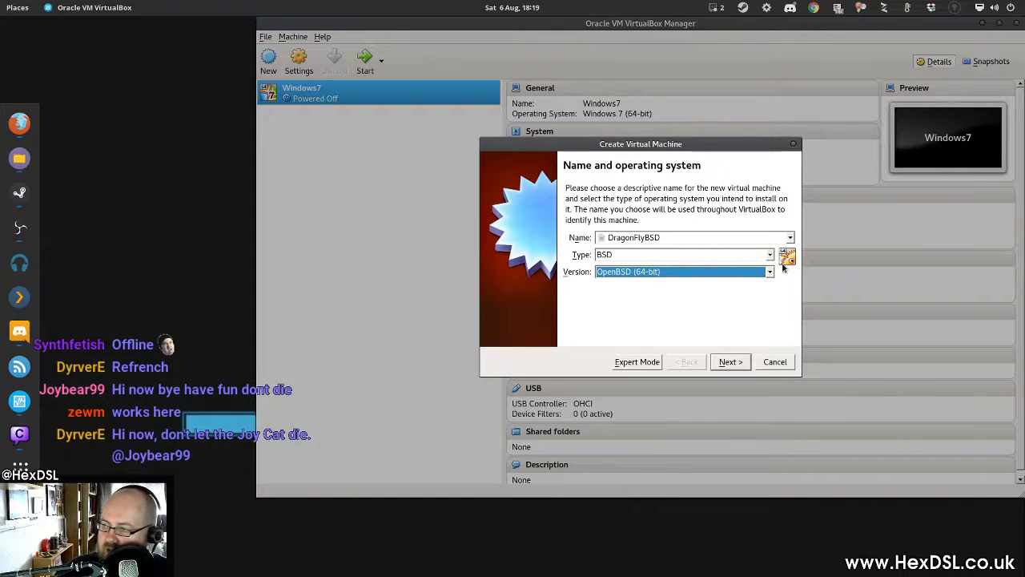
{"action": "left_click", "coordinate": [745, 365]}
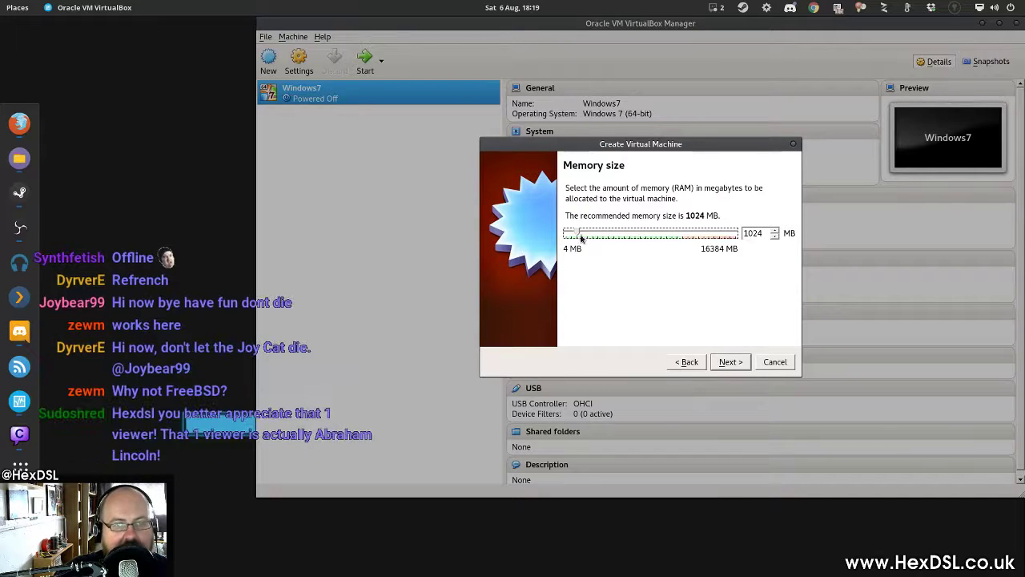
Give the machine 8192 MB memory and create a 128.00 GB dynamically allocated VDI disk.
{"action": "left_click_drag", "start_coordinate": [576, 232], "coordinate": [653, 237]}
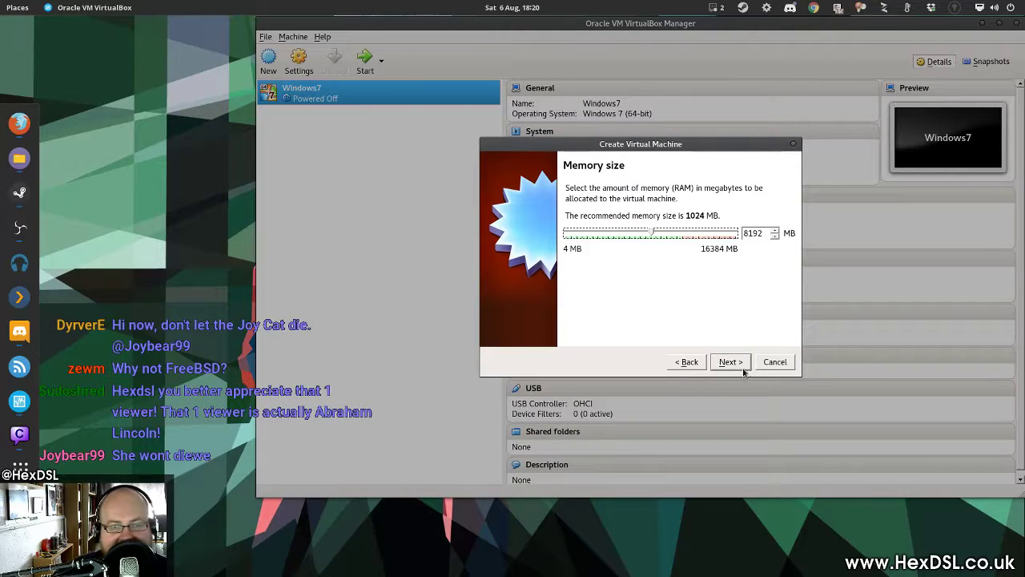
{"action": "left_click", "coordinate": [729, 361]}
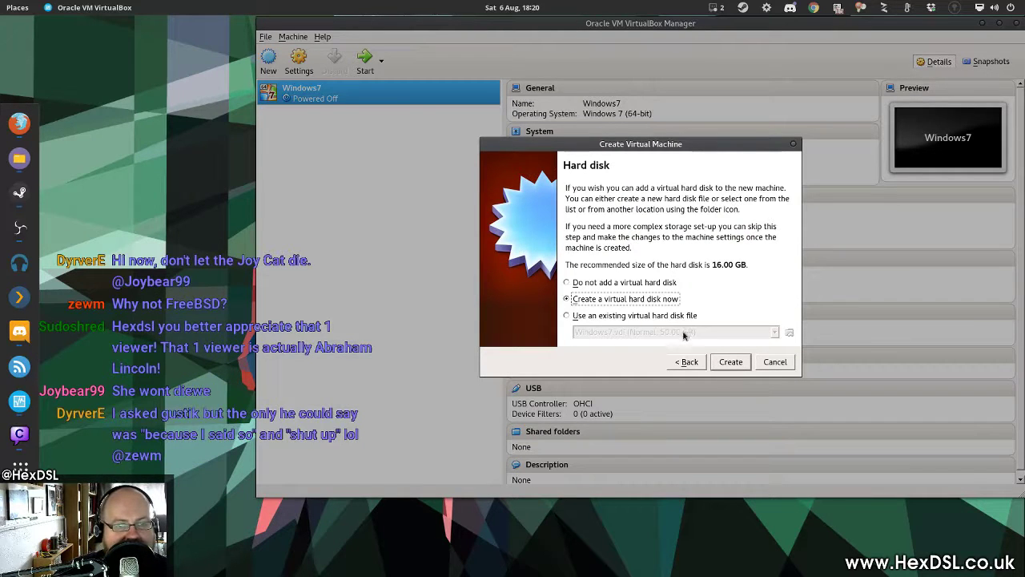
{"action": "left_click", "coordinate": [732, 361]}
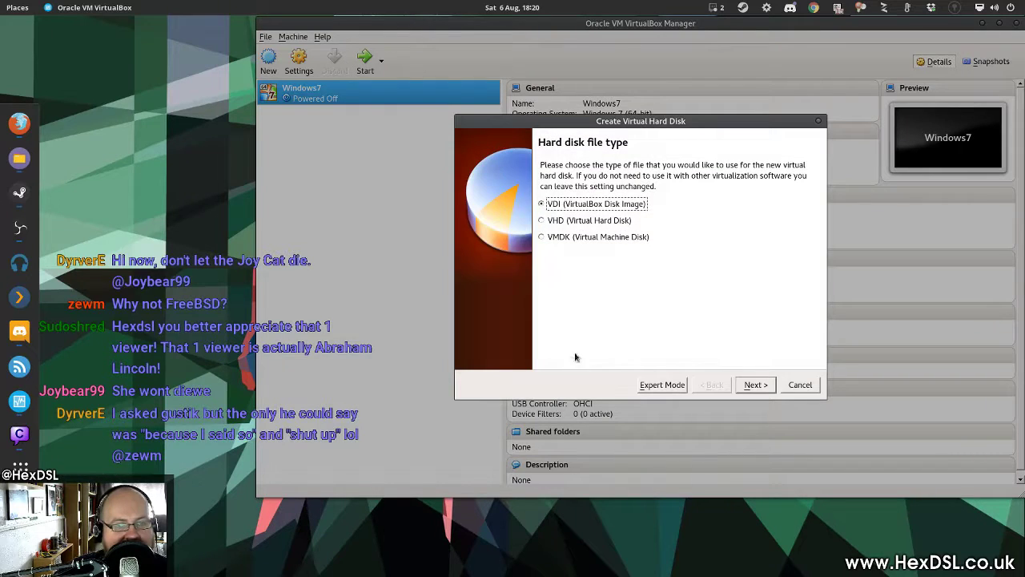
{"action": "left_click", "coordinate": [737, 384]}
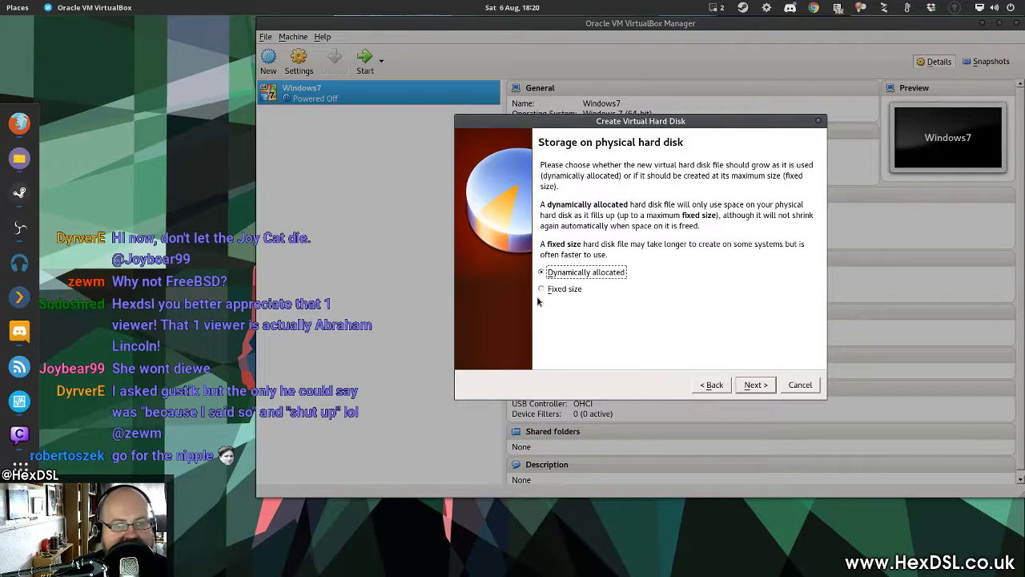
{"action": "left_click", "coordinate": [755, 385]}
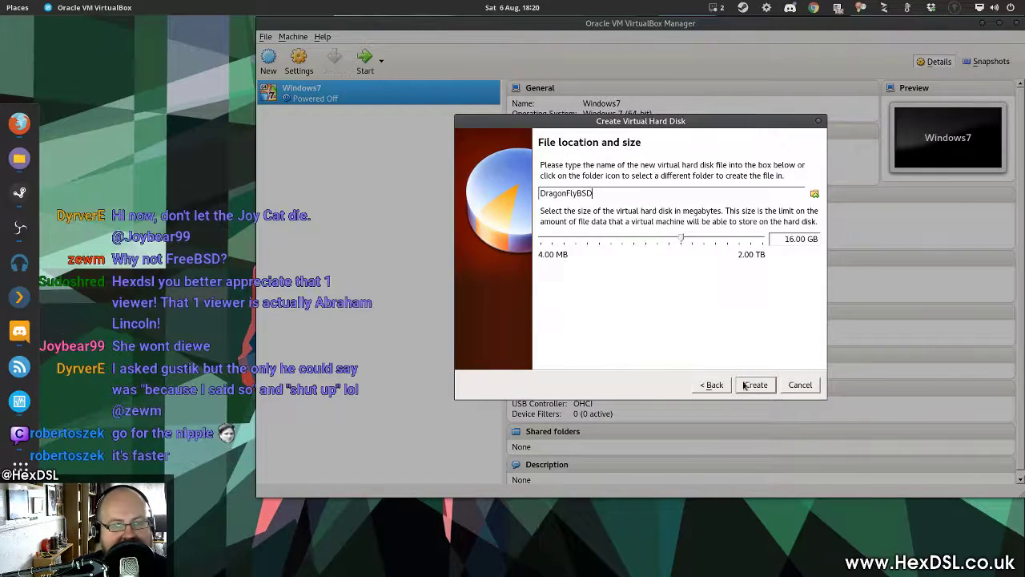
{"action": "left_click_drag", "start_coordinate": [710, 240], "coordinate": [717, 242]}
{"action": "left_click", "coordinate": [756, 384]}
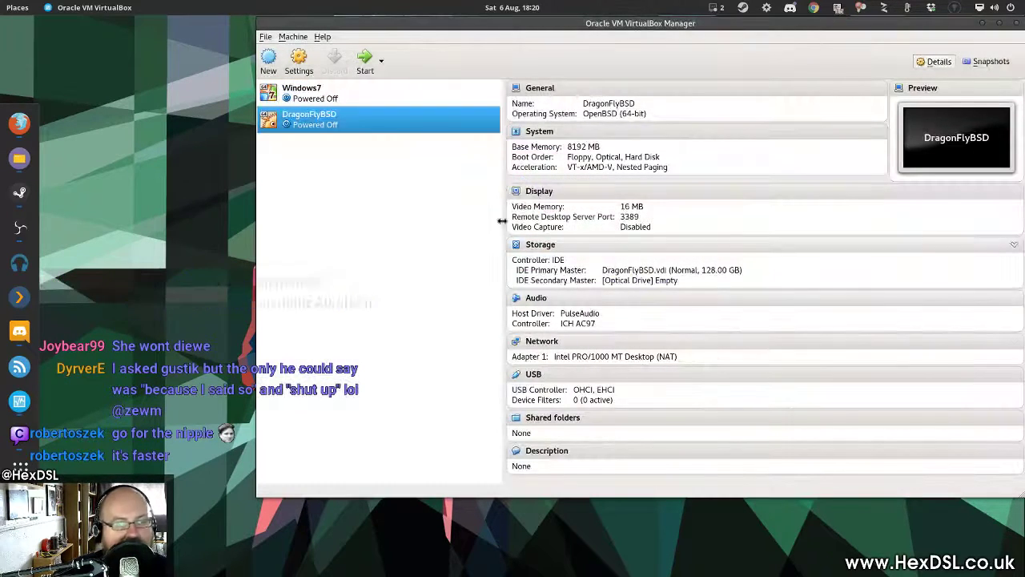
Remove Floppy from the System boot order, save the settings, and start DragonFlyBSD.
{"action": "right_click", "coordinate": [315, 122]}
{"action": "left_click", "coordinate": [345, 135]}
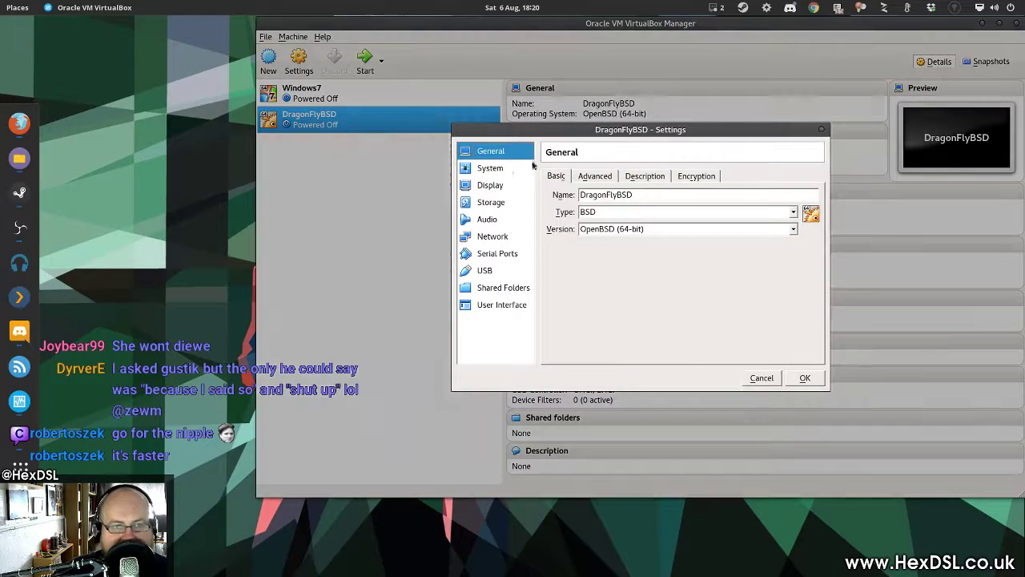
{"action": "left_click", "coordinate": [511, 170]}
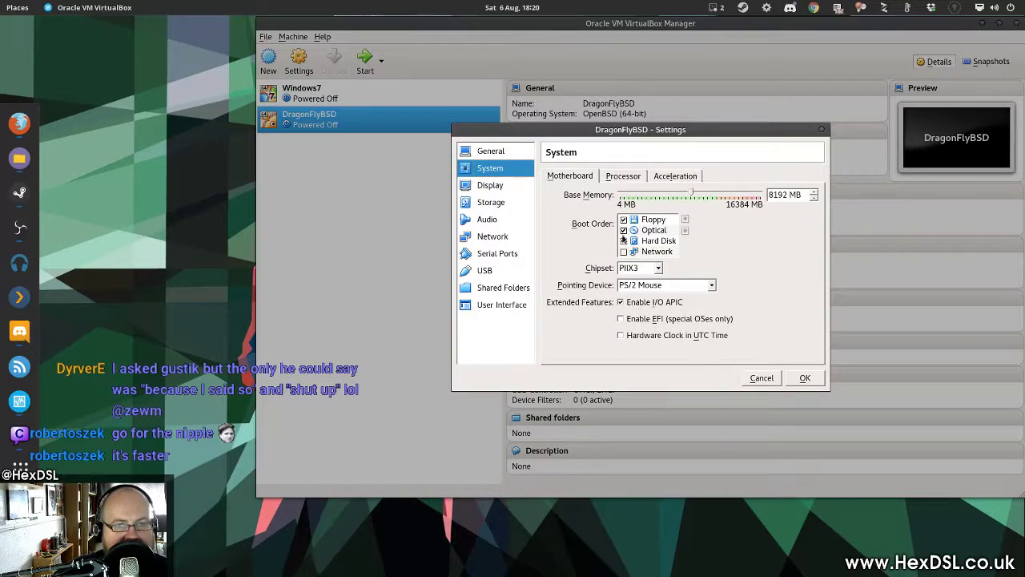
{"action": "left_click", "coordinate": [626, 221]}
{"action": "left_click", "coordinate": [638, 182]}
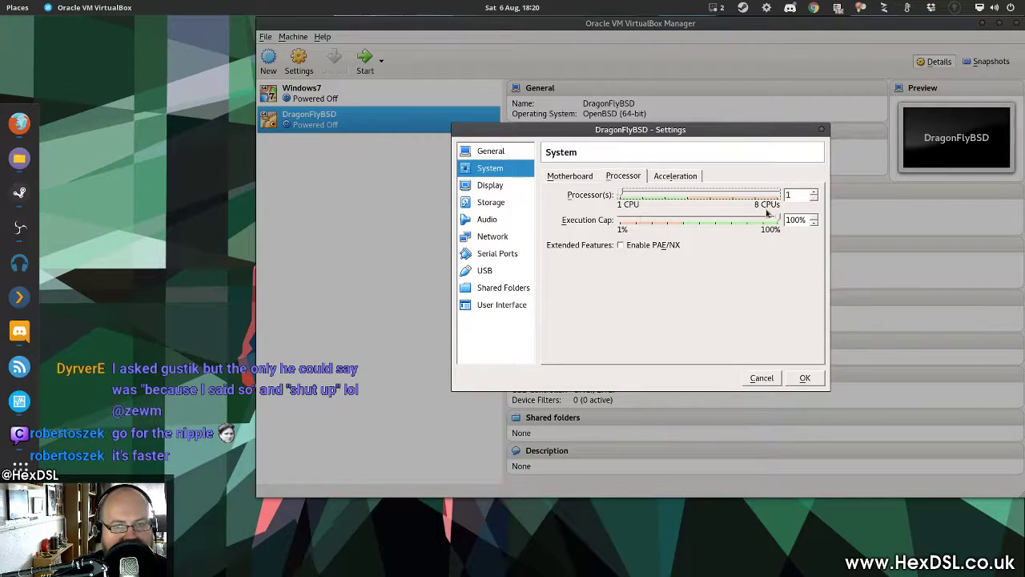
{"action": "left_click", "coordinate": [800, 379]}
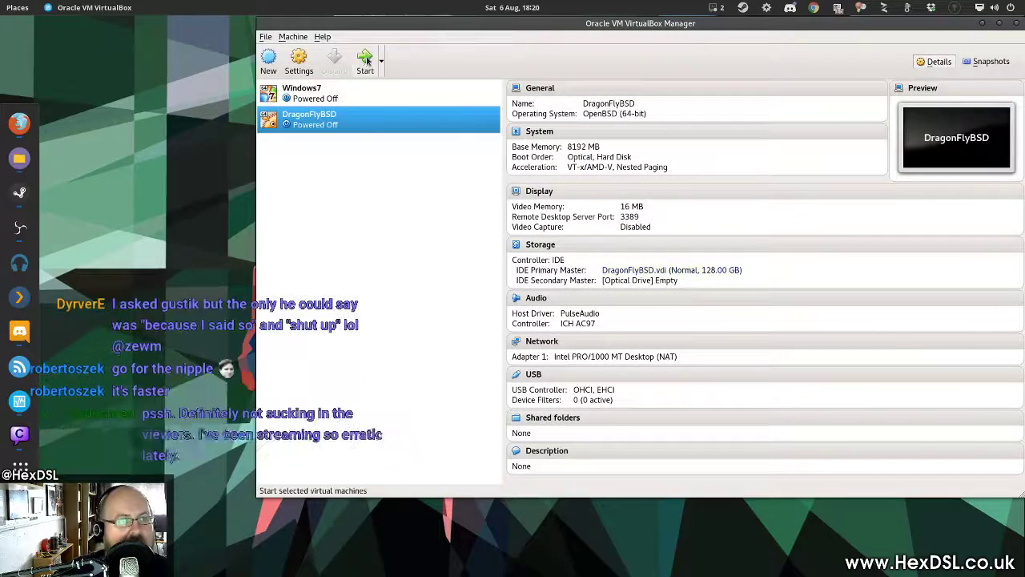
{"action": "left_click", "coordinate": [365, 61]}
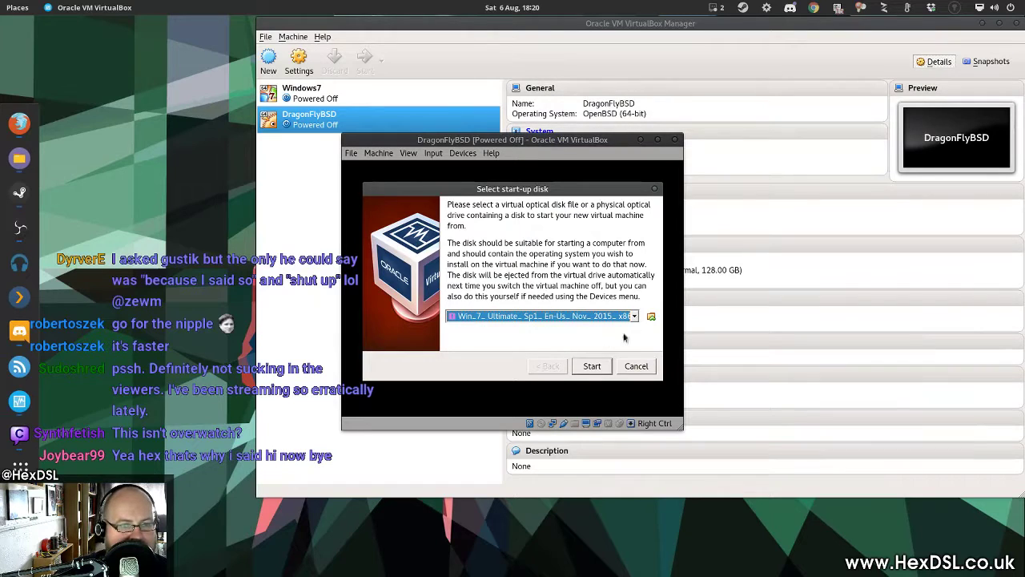
Pick dfly-x86_64-4.6.0_REL.iso from Downloads as the start-up disk and boot from it.
{"action": "left_click", "coordinate": [651, 318]}
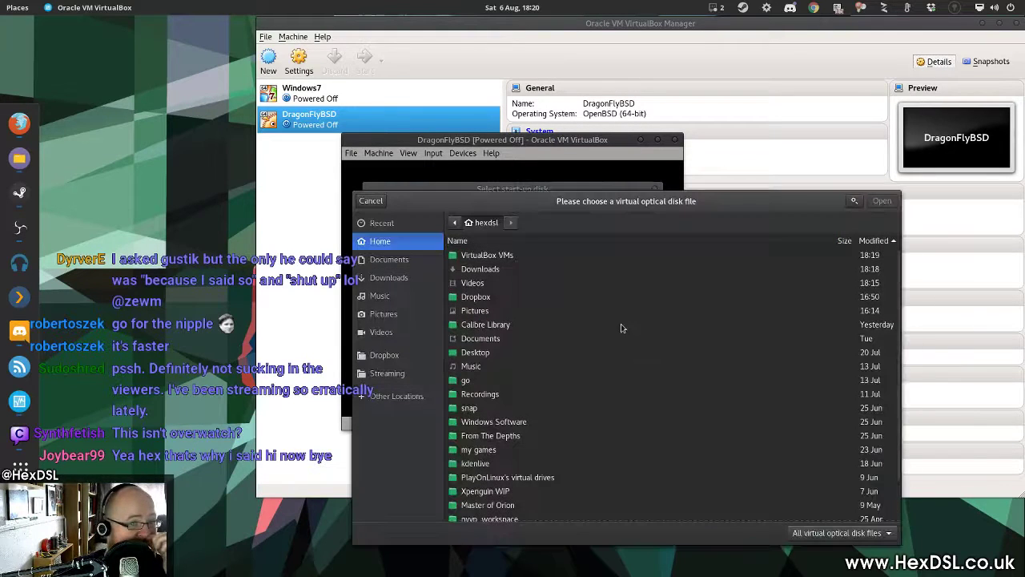
{"action": "left_click", "coordinate": [391, 279]}
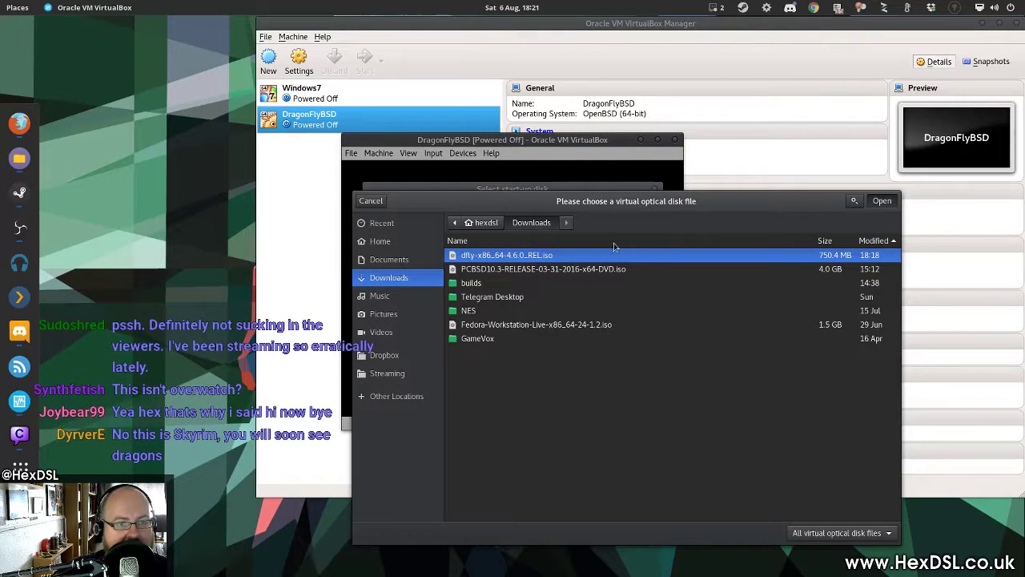
{"action": "double_click", "coordinate": [572, 255]}
{"action": "left_click", "coordinate": [595, 364]}
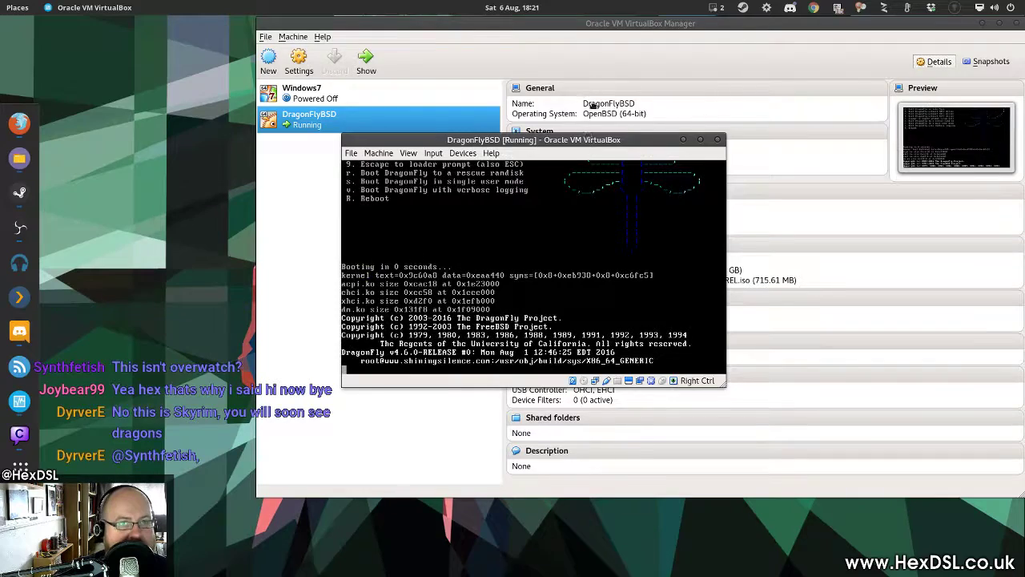
Maximize the VM window and log in at the console as installer.
{"action": "double_click", "coordinate": [590, 141]}
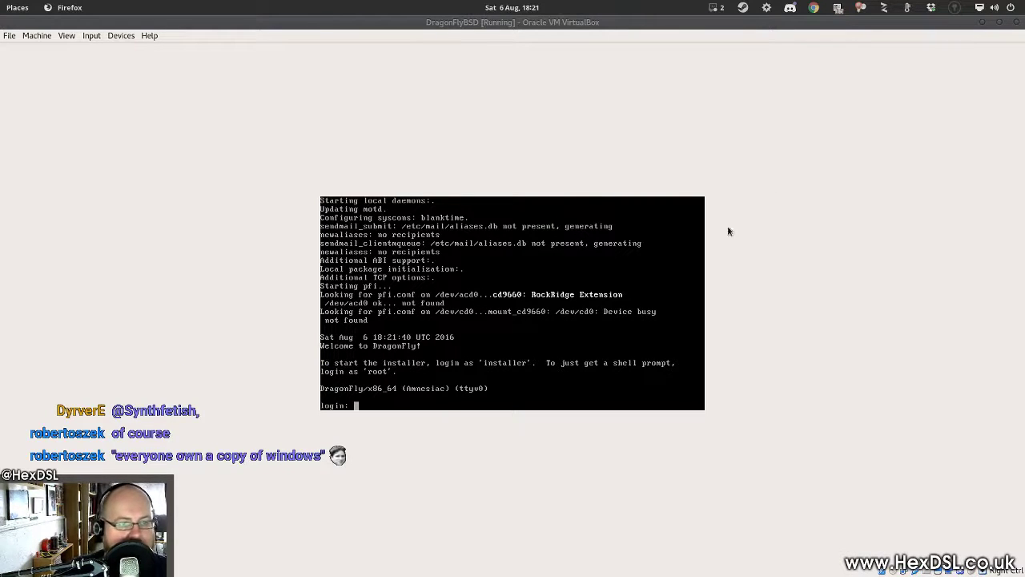
{"action": "left_click", "coordinate": [690, 238]}
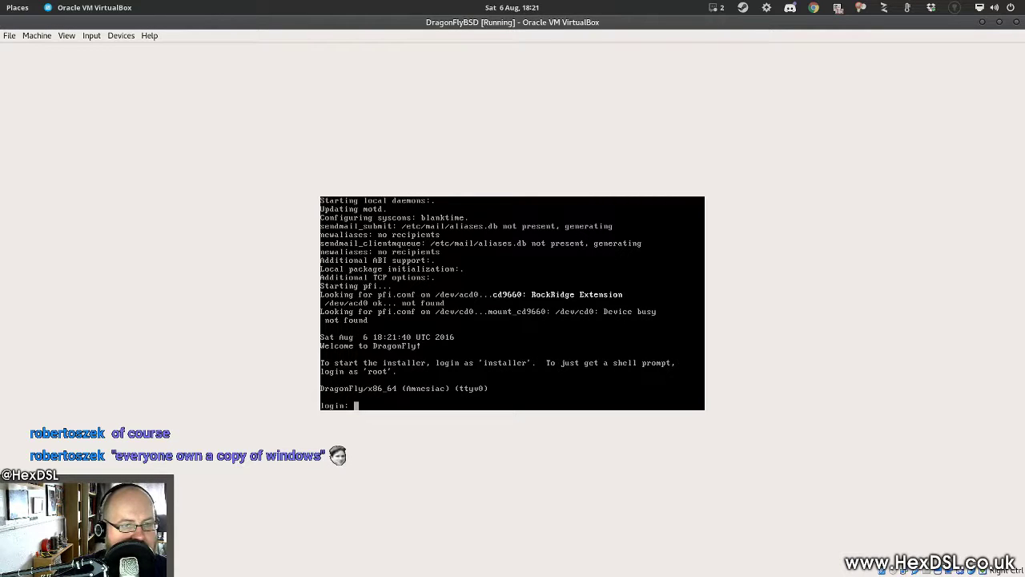
{"action": "type", "text": "installer"}
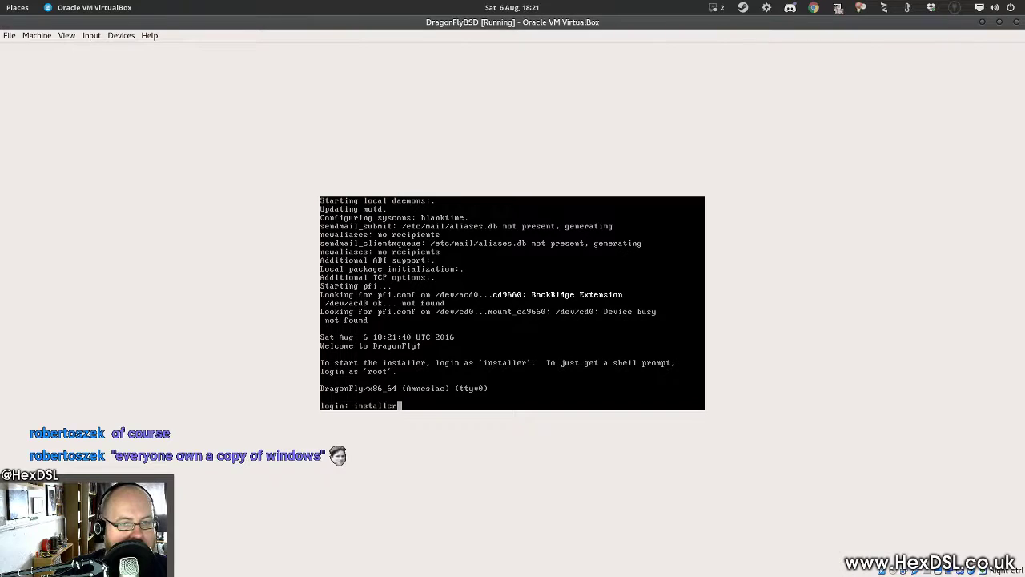
{"action": "key", "text": "Return"}
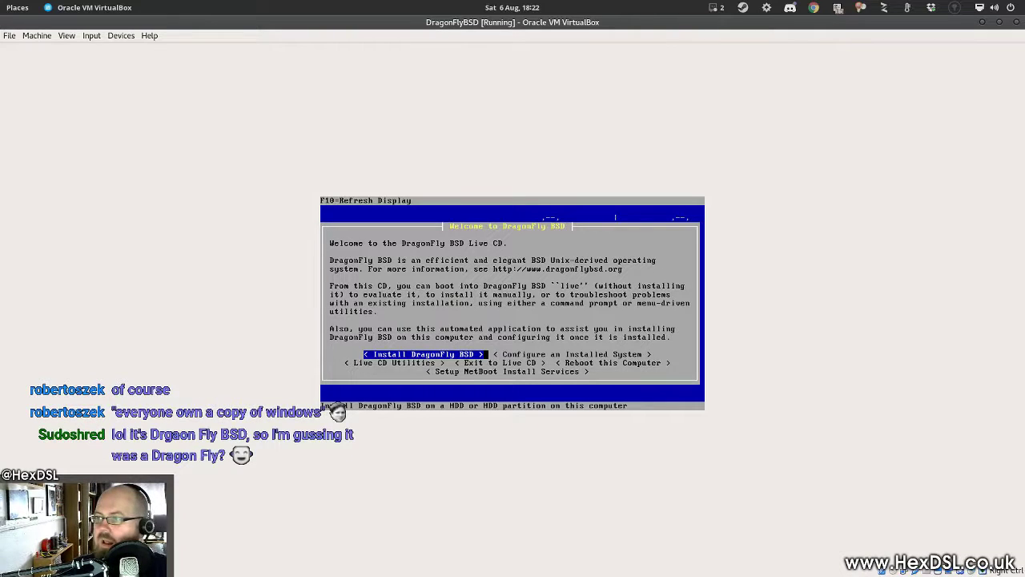
In Firefox, view the DragonFly BSD Wikipedia article, then the official dragonflybsd.org site.
{"action": "key", "text": "alt+Tab"}
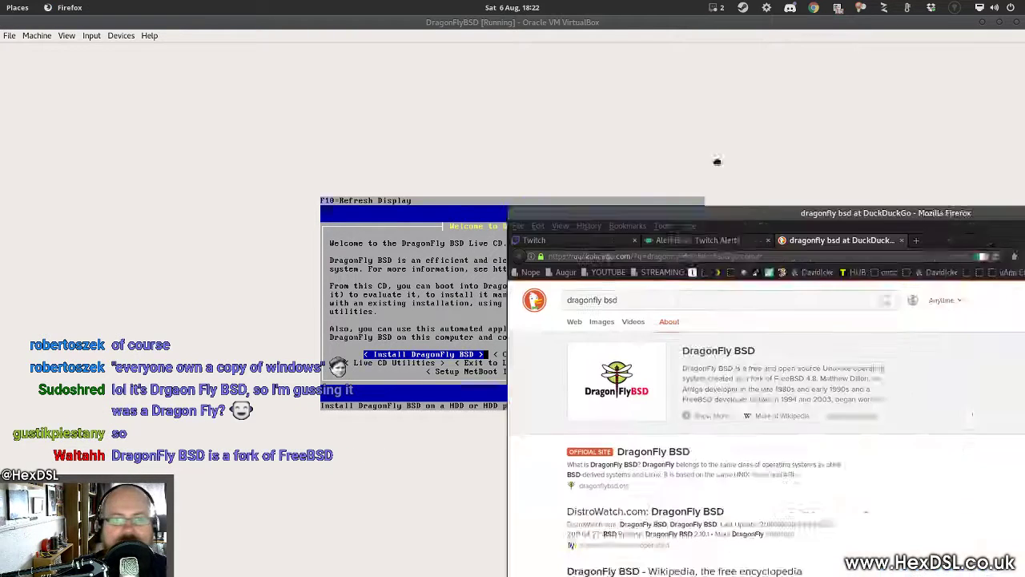
{"action": "left_click", "coordinate": [274, 224]}
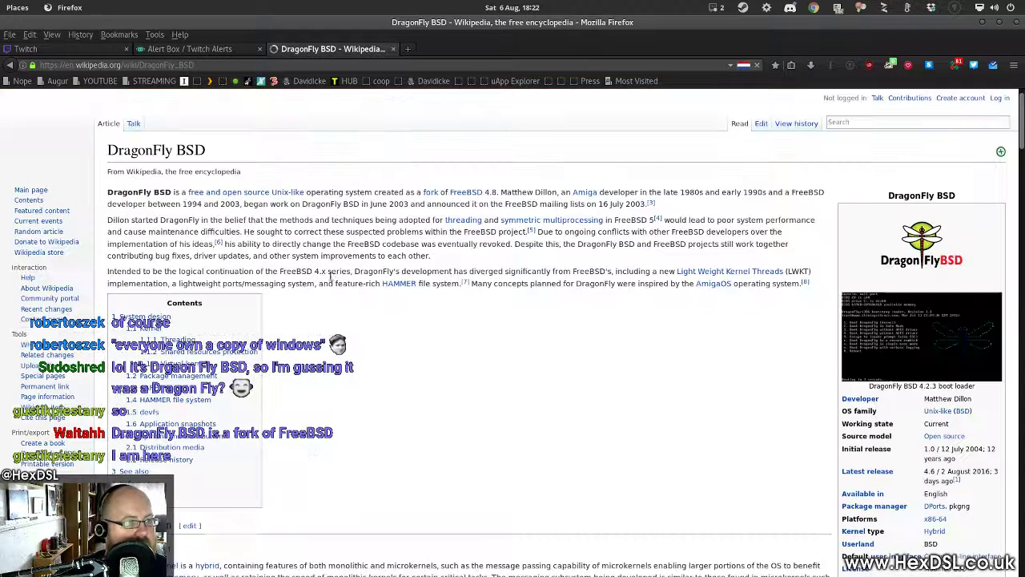
{"action": "key", "text": "alt+Left"}
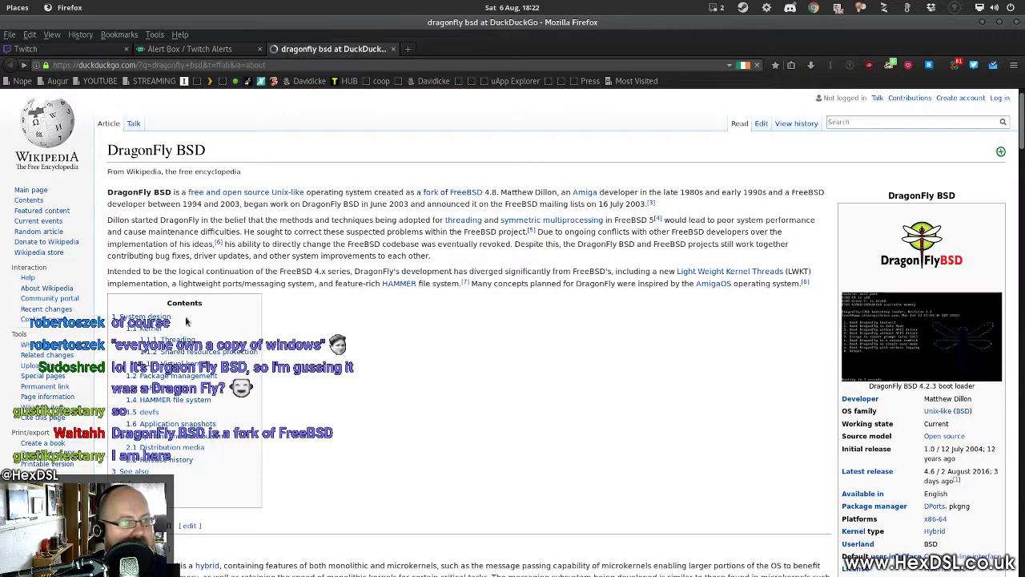
{"action": "left_click", "coordinate": [152, 259]}
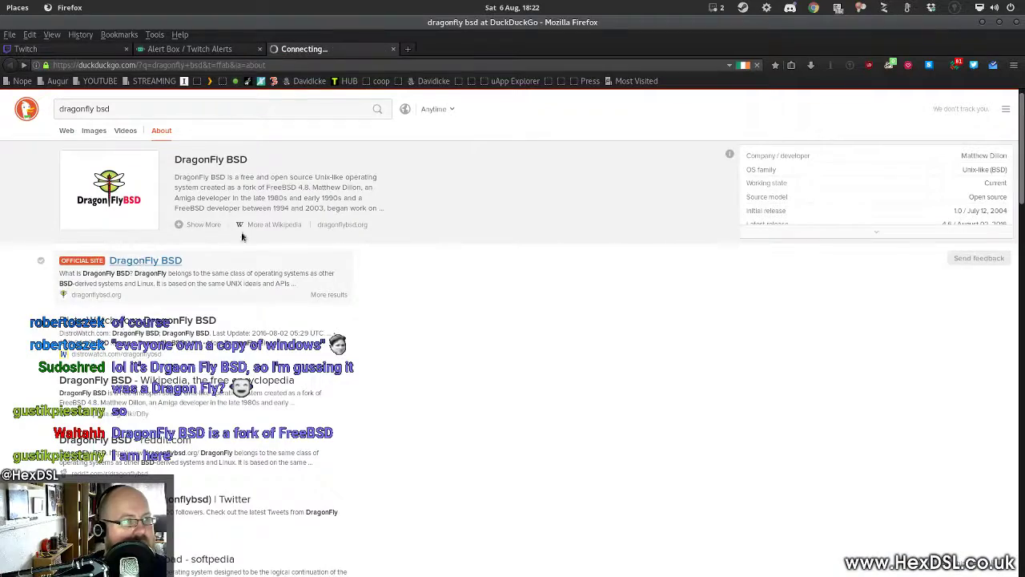
Rearrange the Firefox and installer windows so both stay visible.
{"action": "left_click_drag", "start_coordinate": [491, 48], "coordinate": [801, 138]}
{"action": "left_click", "coordinate": [337, 345]}
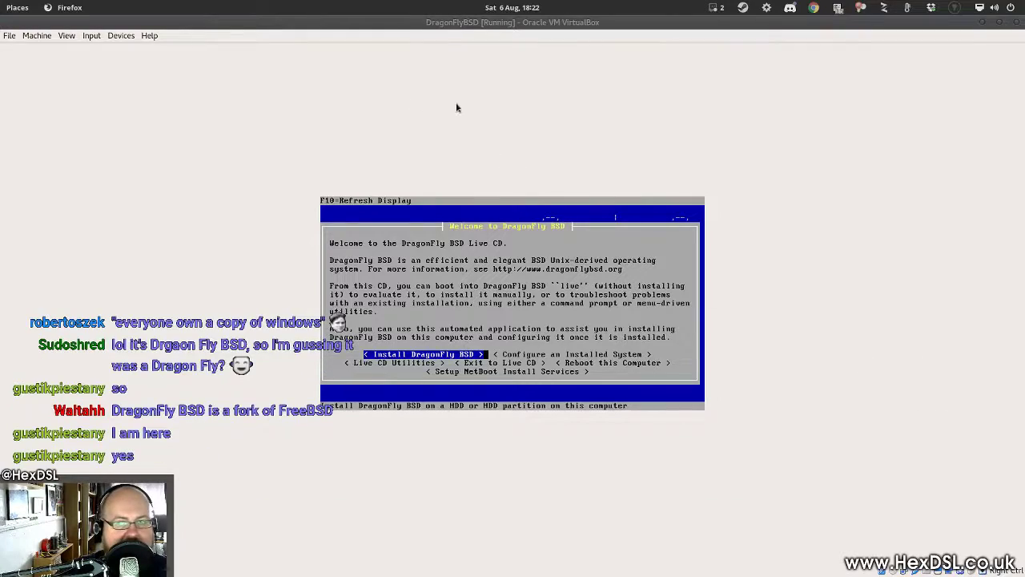
{"action": "key", "text": "alt+Tab"}
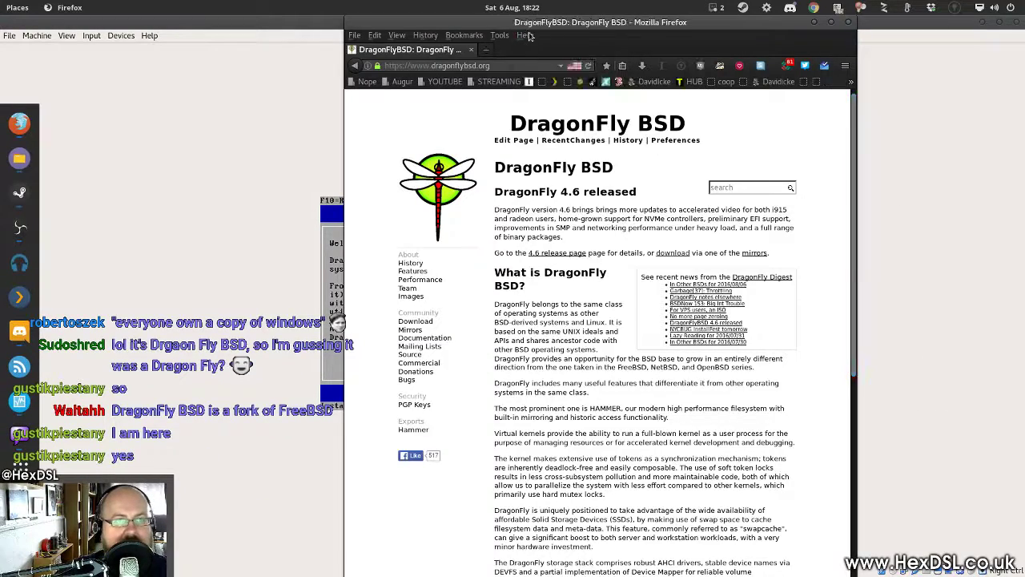
{"action": "left_click", "coordinate": [525, 35]}
{"action": "double_click", "coordinate": [529, 24]}
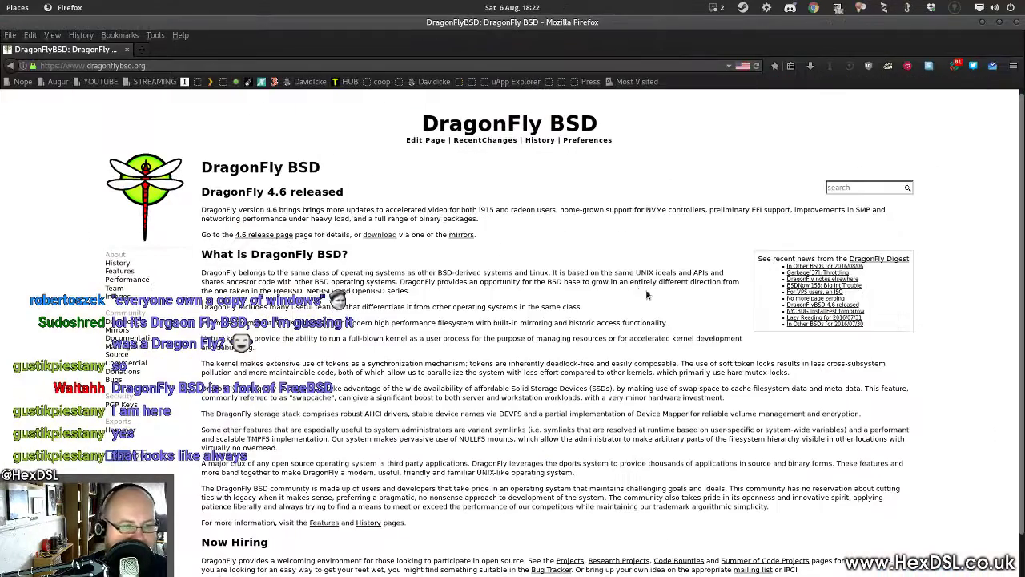
{"action": "key", "text": "super"}
{"action": "key", "text": "super"}
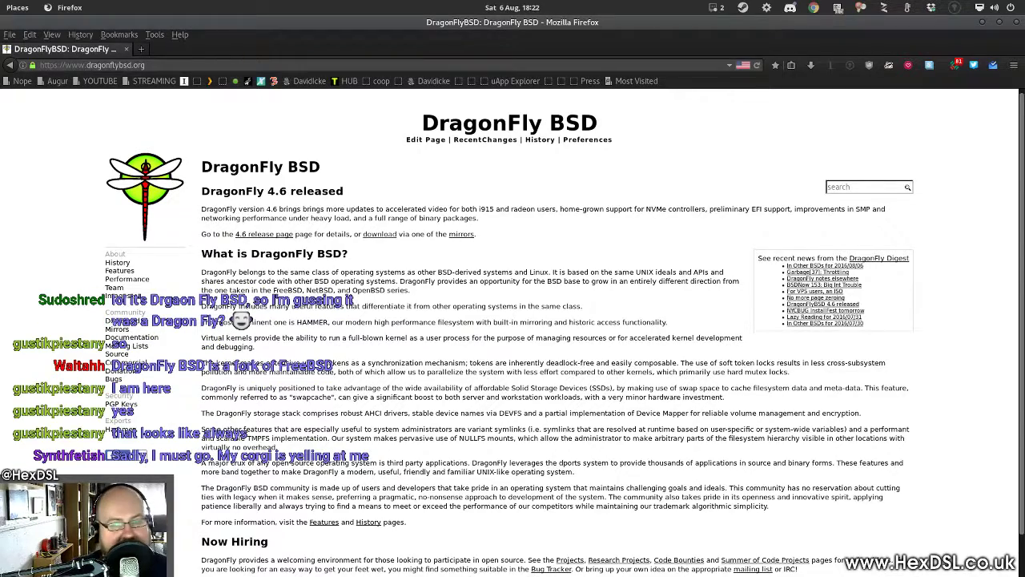
{"action": "left_click_drag", "start_coordinate": [530, 22], "coordinate": [1024, 55]}
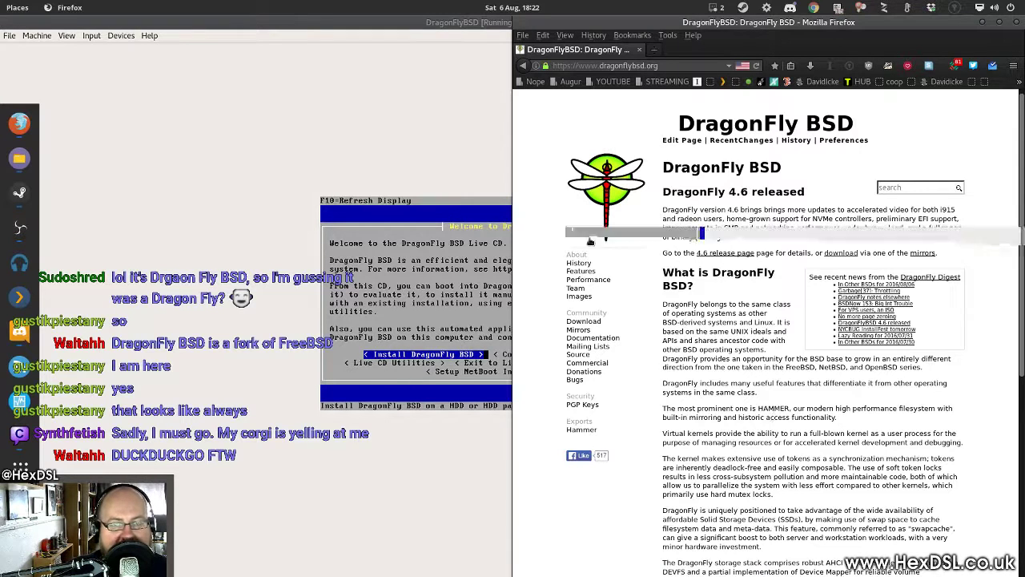
Browse the dragonflybsd.org Images page, then return to the installer window.
{"action": "left_click", "coordinate": [579, 296]}
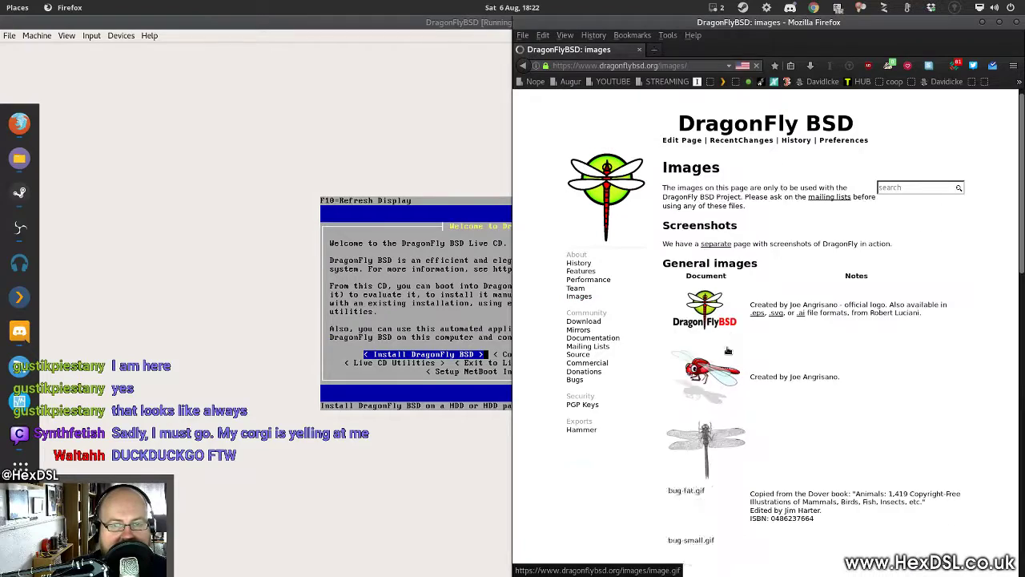
{"action": "scroll", "coordinate": [721, 280], "scroll_direction": "down", "scroll_amount": 1}
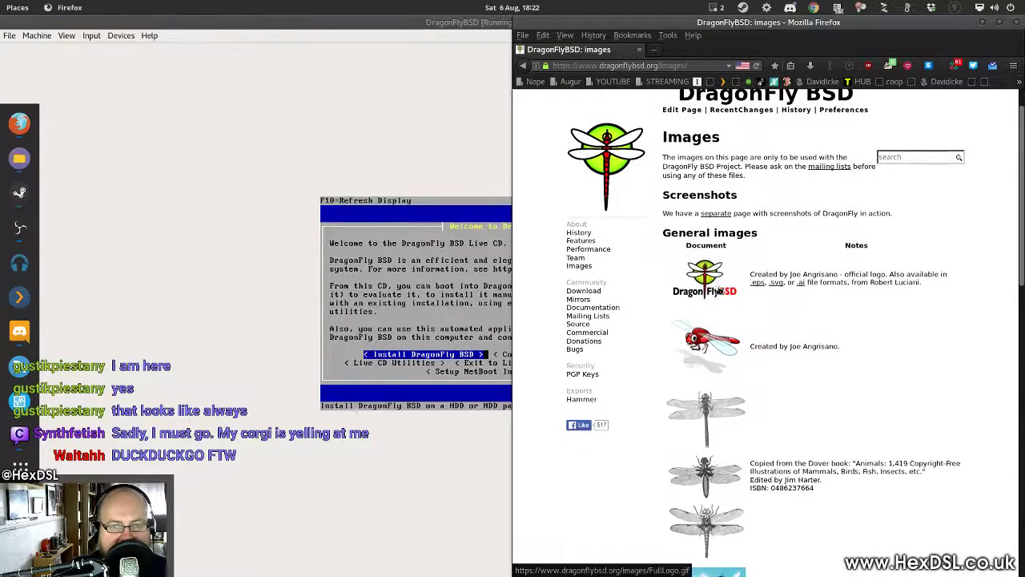
{"action": "scroll", "coordinate": [721, 304], "scroll_direction": "down", "scroll_amount": 10}
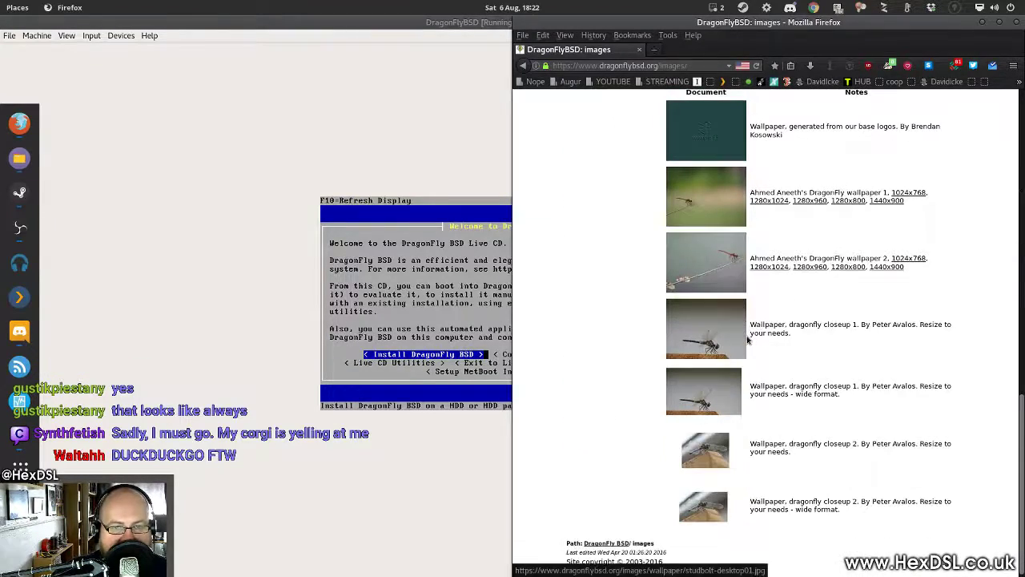
{"action": "scroll", "coordinate": [744, 338], "scroll_direction": "up", "scroll_amount": 10}
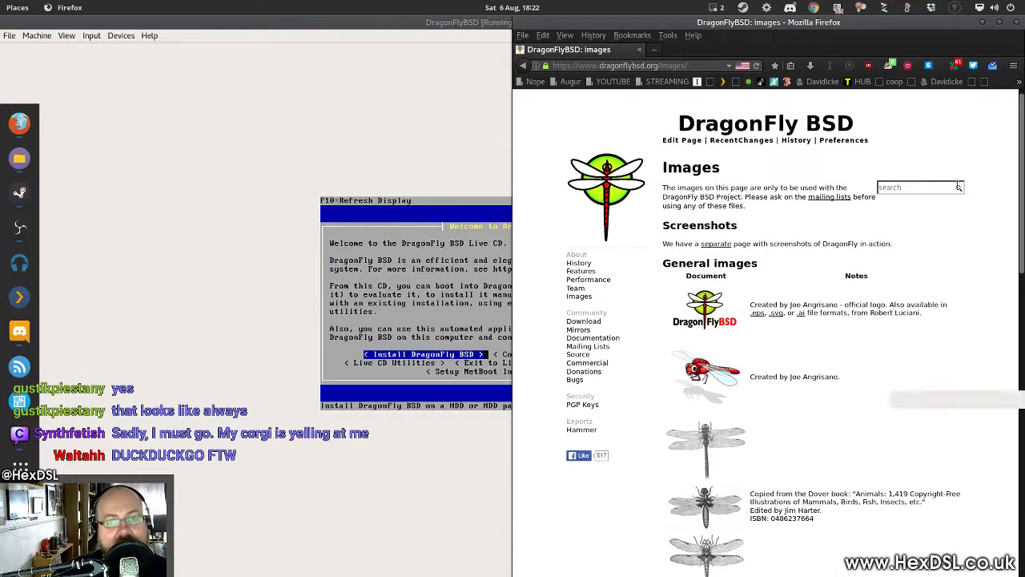
{"action": "left_click", "coordinate": [419, 117]}
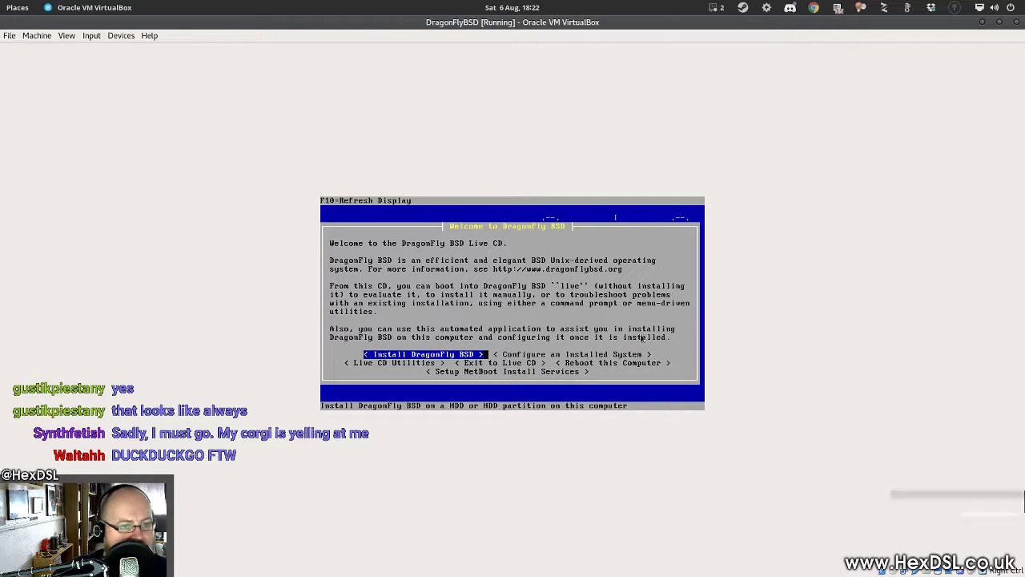
Start the DragonFly BSD install on disk ad0 using the entire disk and confirm formatting.
{"action": "key", "text": "Right"}
{"action": "key", "text": "Left"}
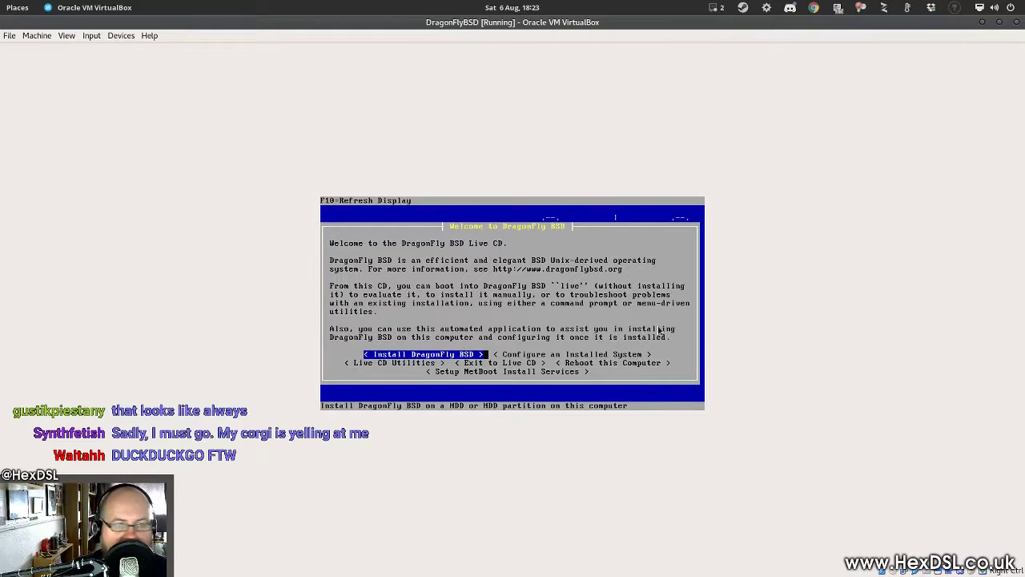
{"action": "key", "text": "Return"}
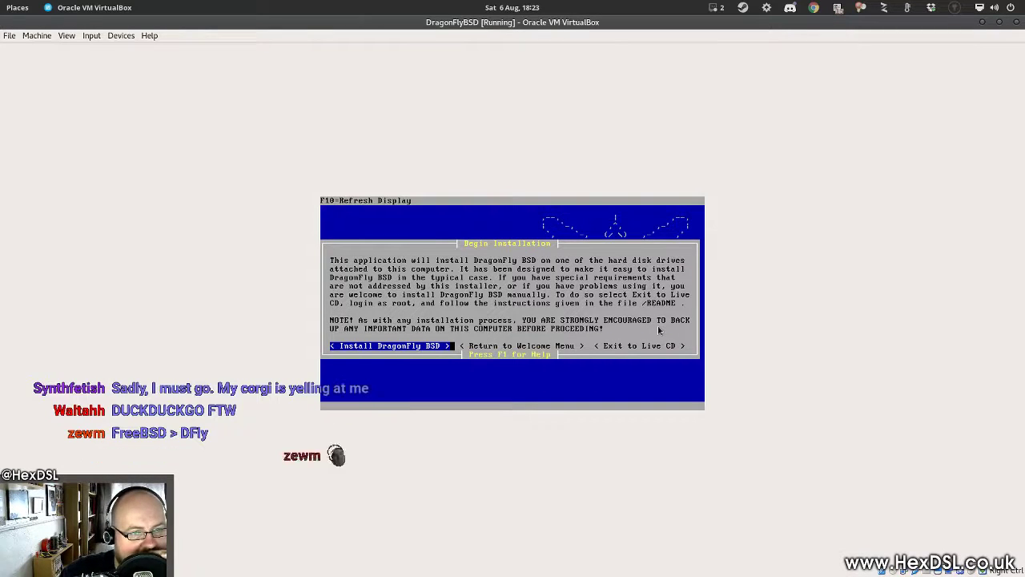
{"action": "key", "text": "Return"}
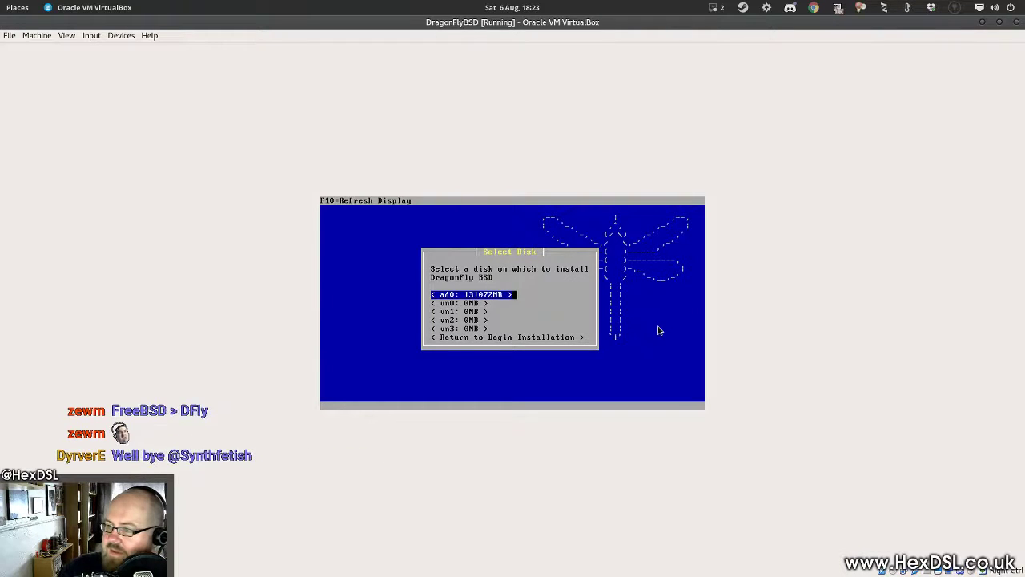
{"action": "key", "text": "Return"}
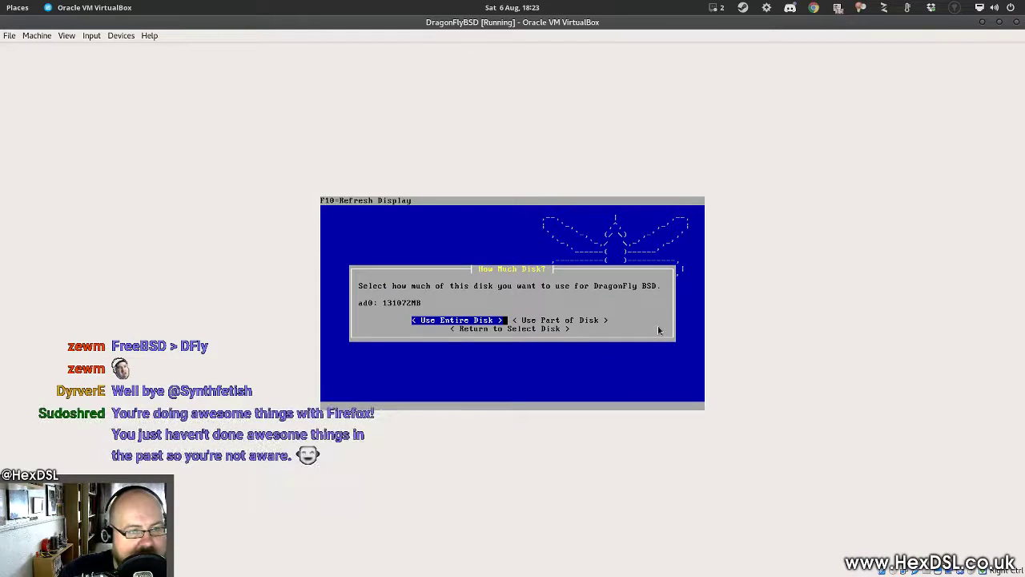
{"action": "key", "text": "Return"}
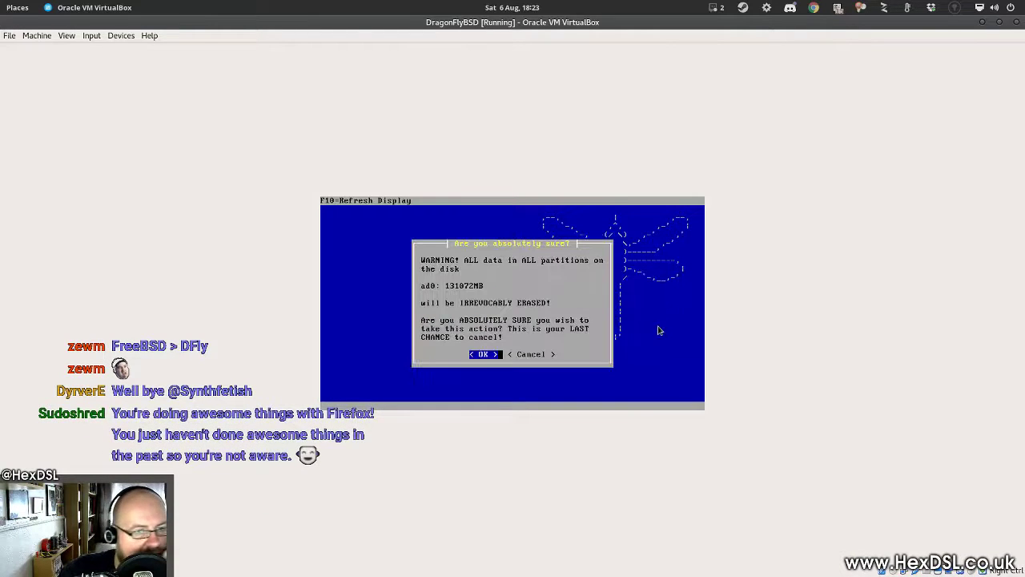
{"action": "key", "text": "Return"}
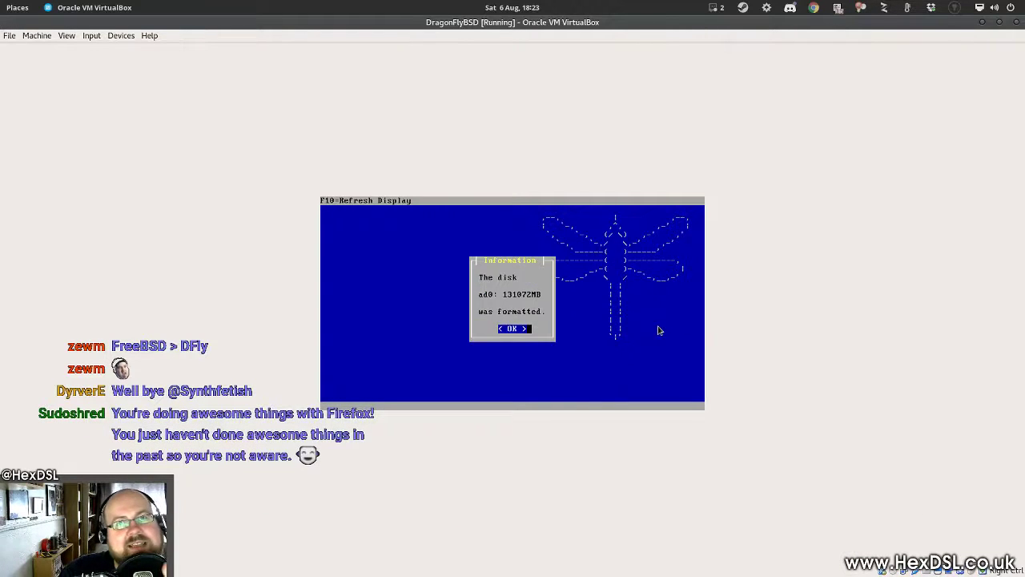
{"action": "key", "text": "Return"}
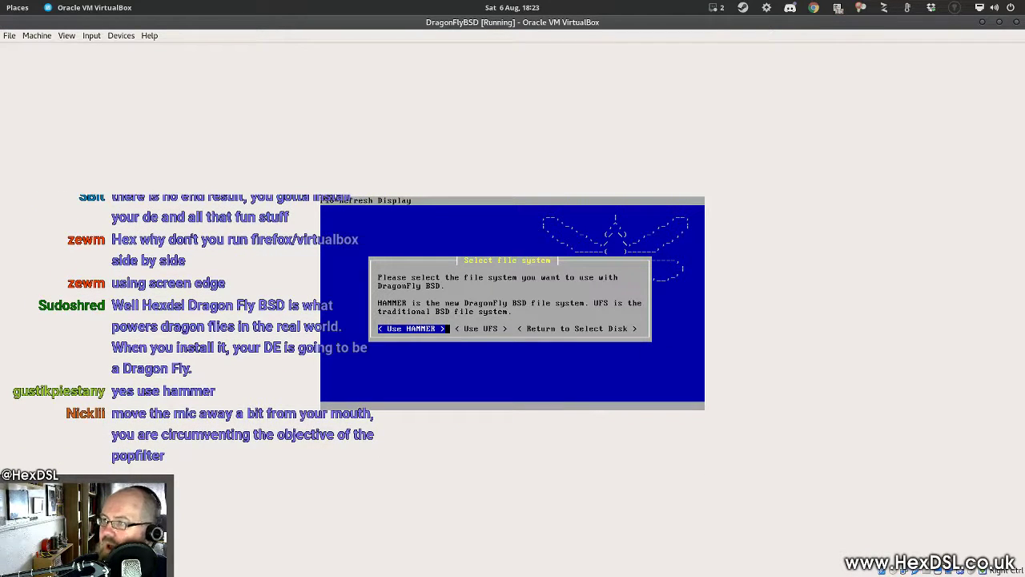
Tile the VirtualBox VM on the left half and open the DragonFly BSD home page in Firefox.
{"action": "key", "text": "alt+Tab"}
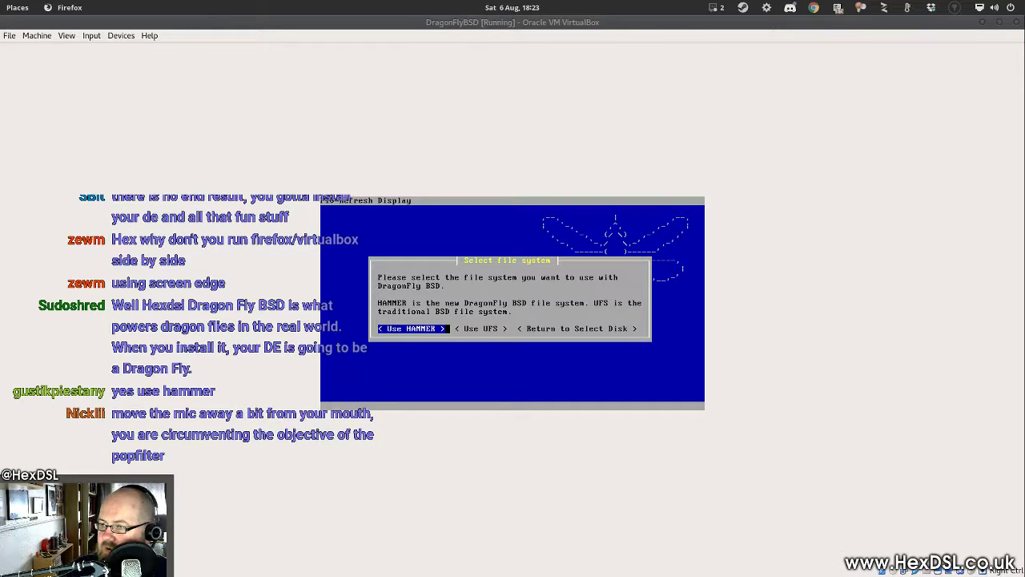
{"action": "key", "text": "super+Left"}
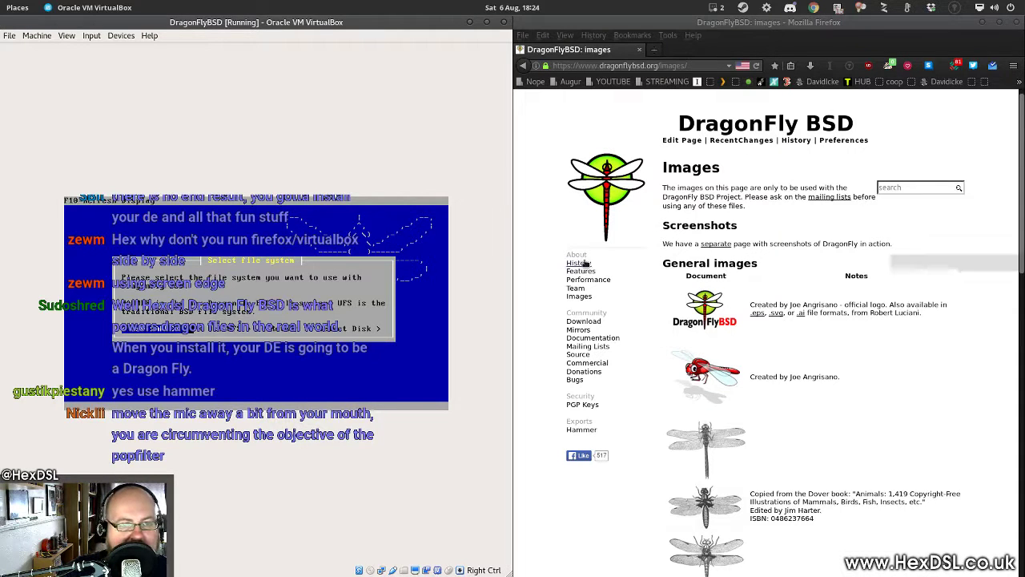
{"action": "left_click", "coordinate": [694, 127]}
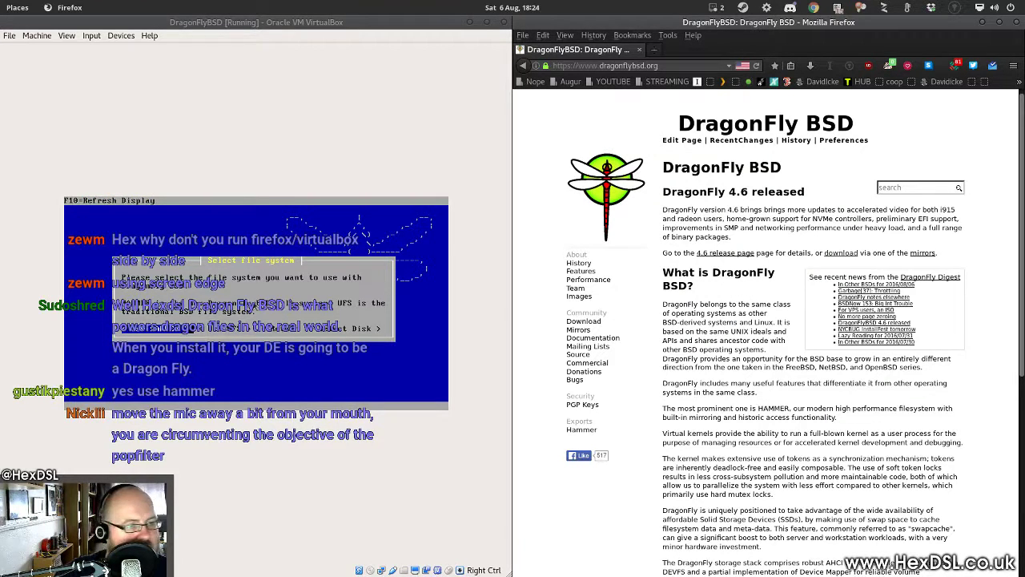
Accept HAMMER, back out to the installer's Welcome screen, and restart Install DragonFly BSD.
{"action": "key", "text": "alt+Tab"}
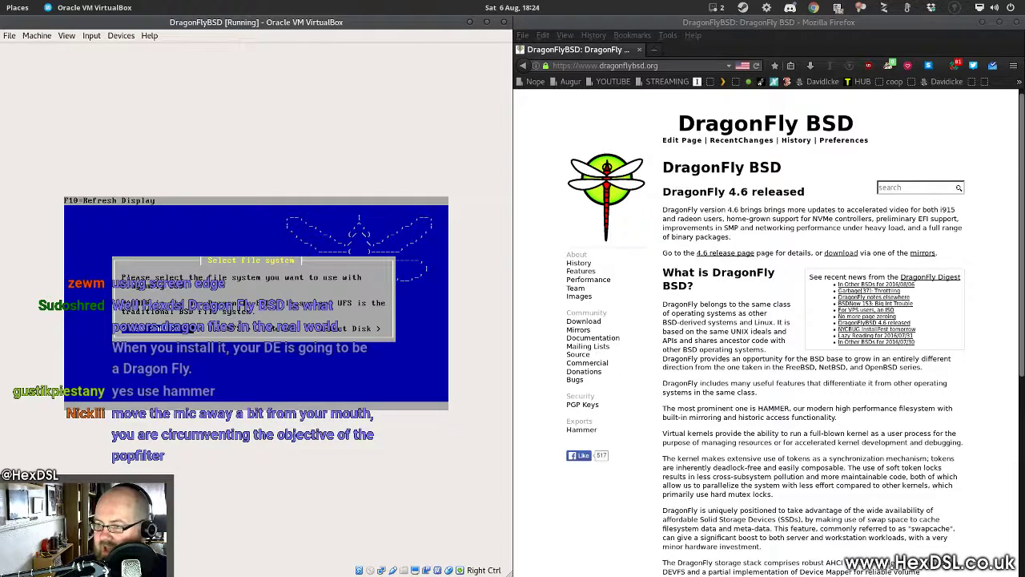
{"action": "key", "text": "Return"}
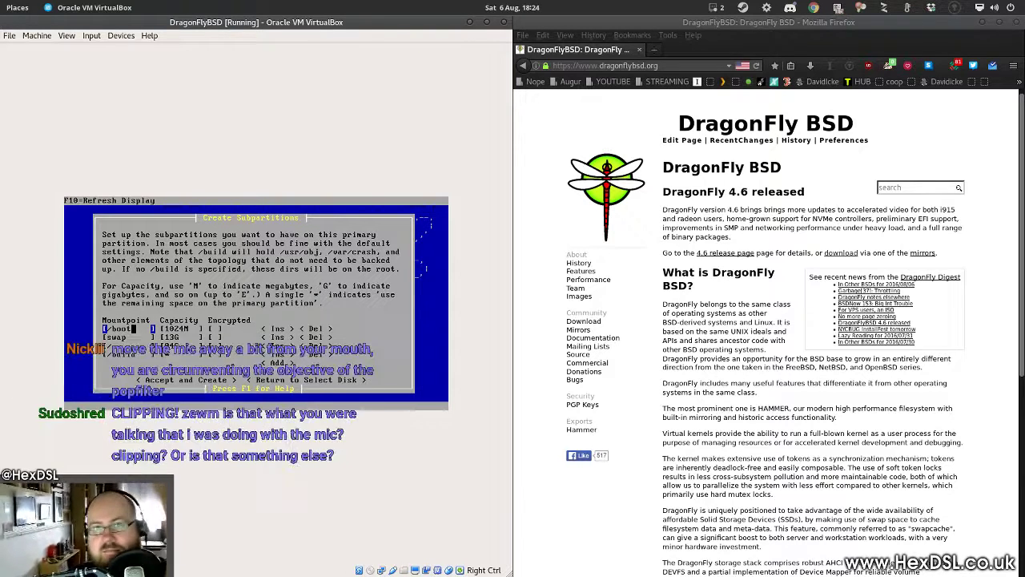
{"action": "key", "text": "Escape"}
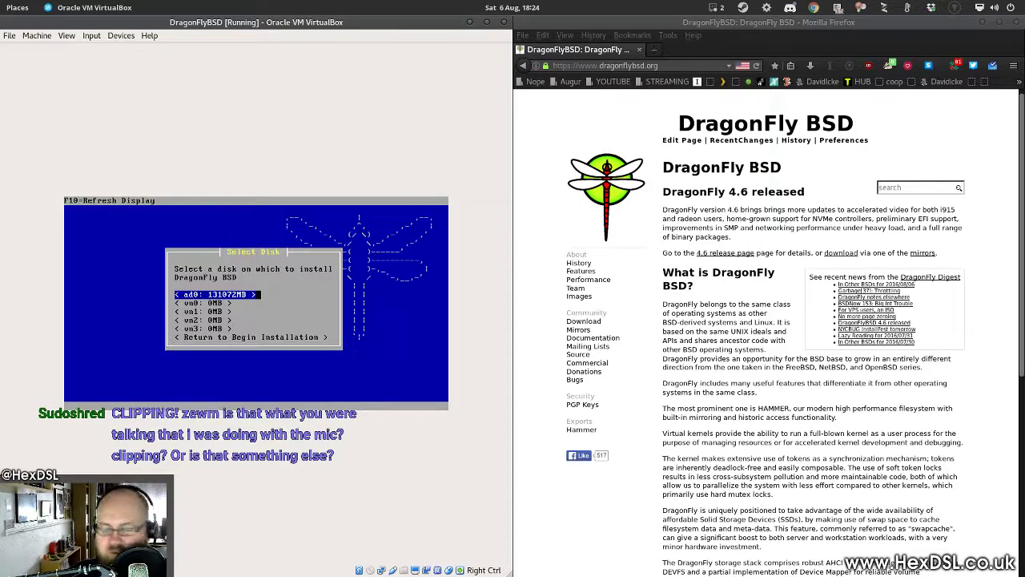
{"action": "key", "text": "Escape"}
{"action": "key", "text": "Escape"}
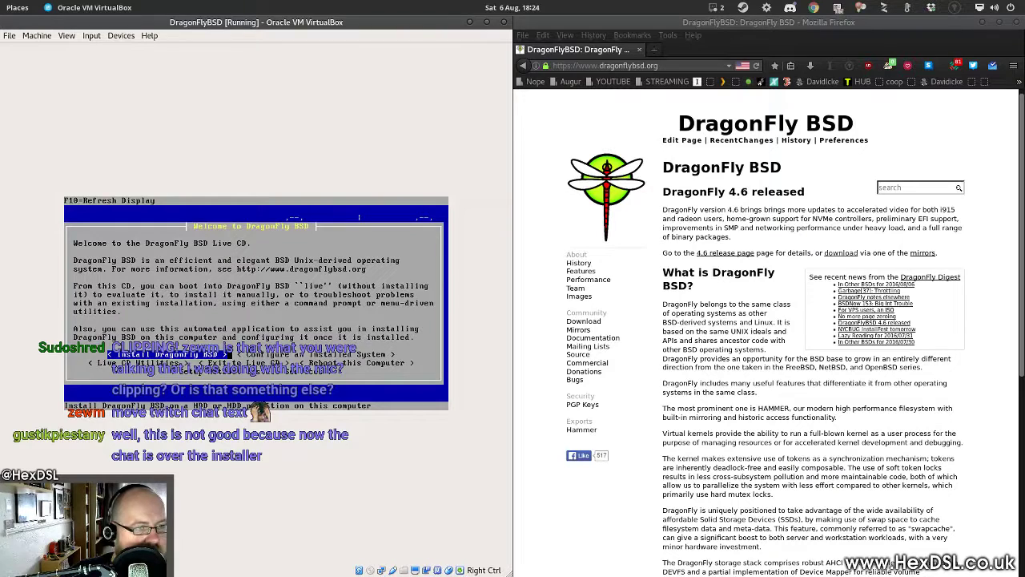
{"action": "key", "text": "Return"}
{"action": "key", "text": "Return"}
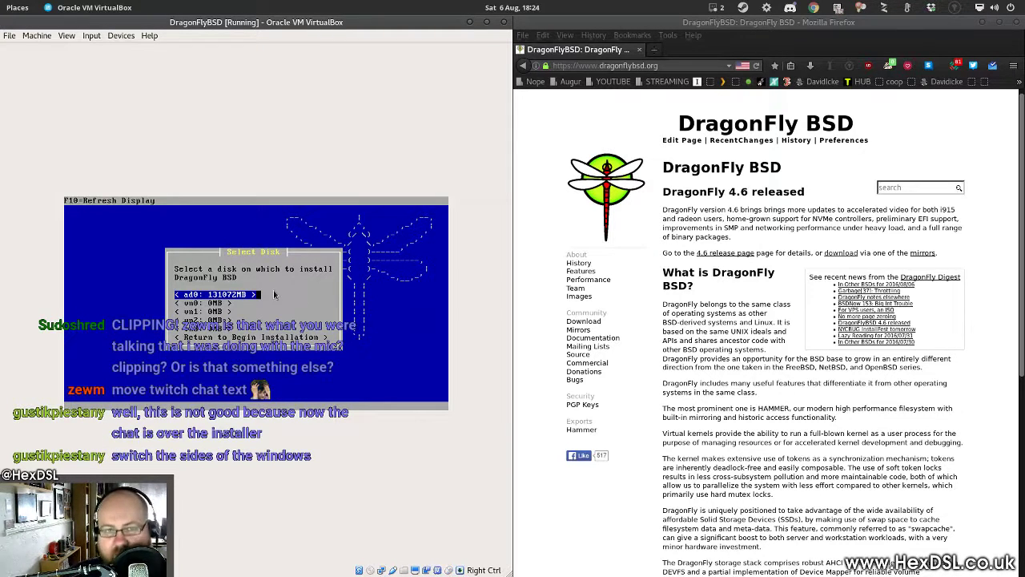
{"action": "left_click", "coordinate": [1009, 256]}
Format all of disk ad0 and create the default HAMMER subpartition layout.
{"action": "key", "text": "super"}
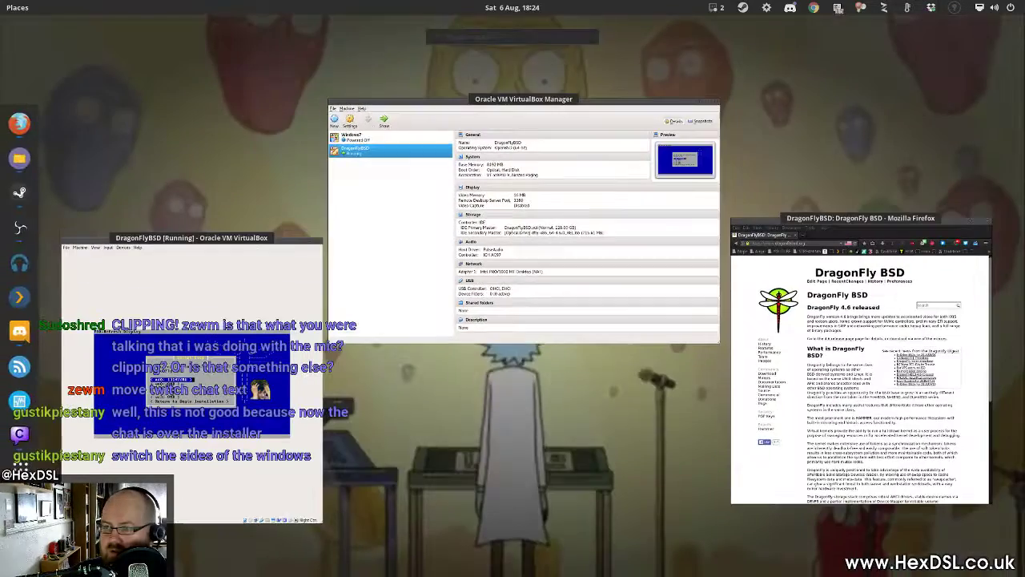
{"action": "key", "text": "super"}
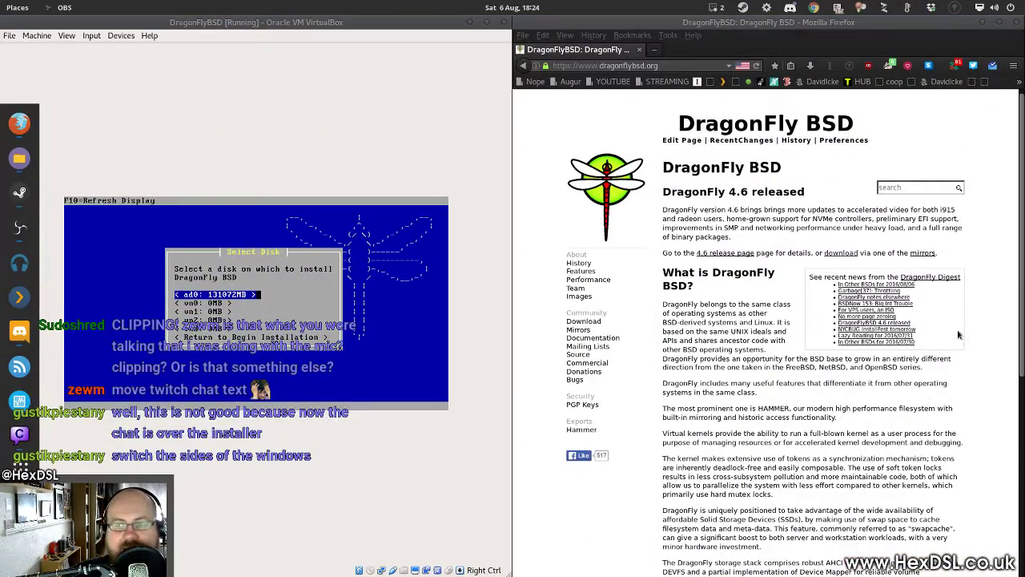
{"action": "key", "text": "super"}
{"action": "key", "text": "super"}
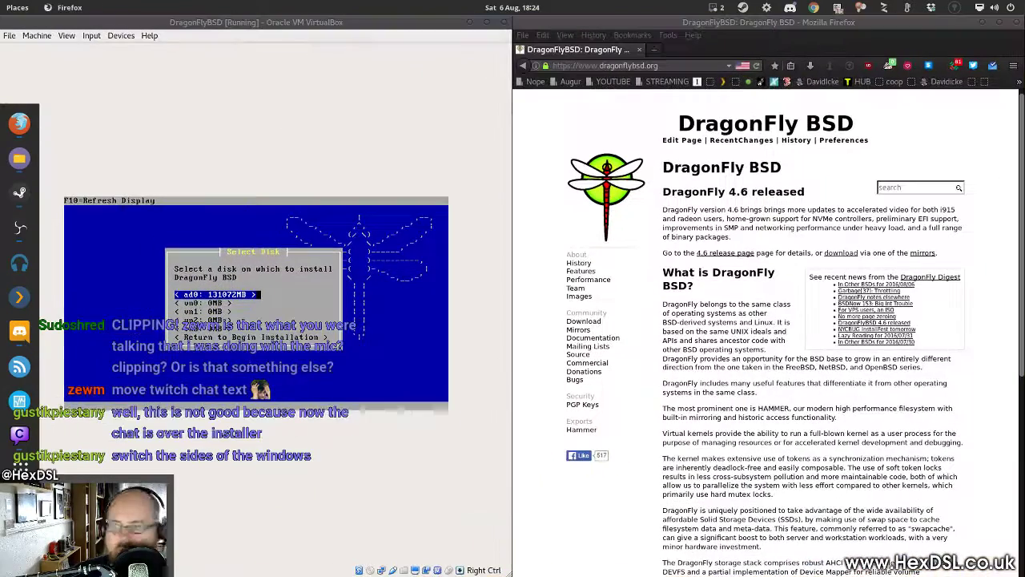
{"action": "left_click", "coordinate": [331, 482]}
{"action": "key", "text": "Return"}
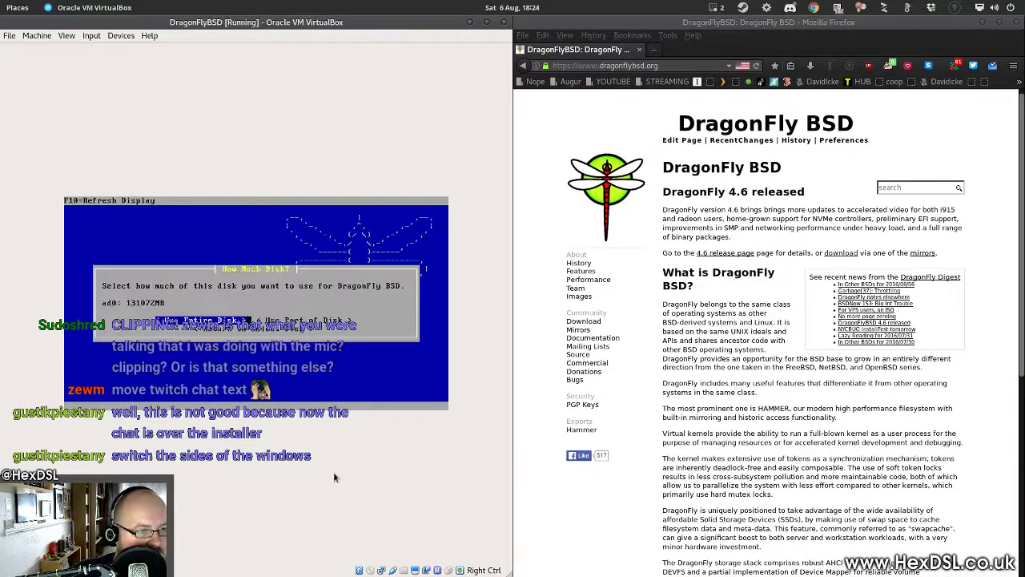
{"action": "key", "text": "Return"}
{"action": "key", "text": "Return"}
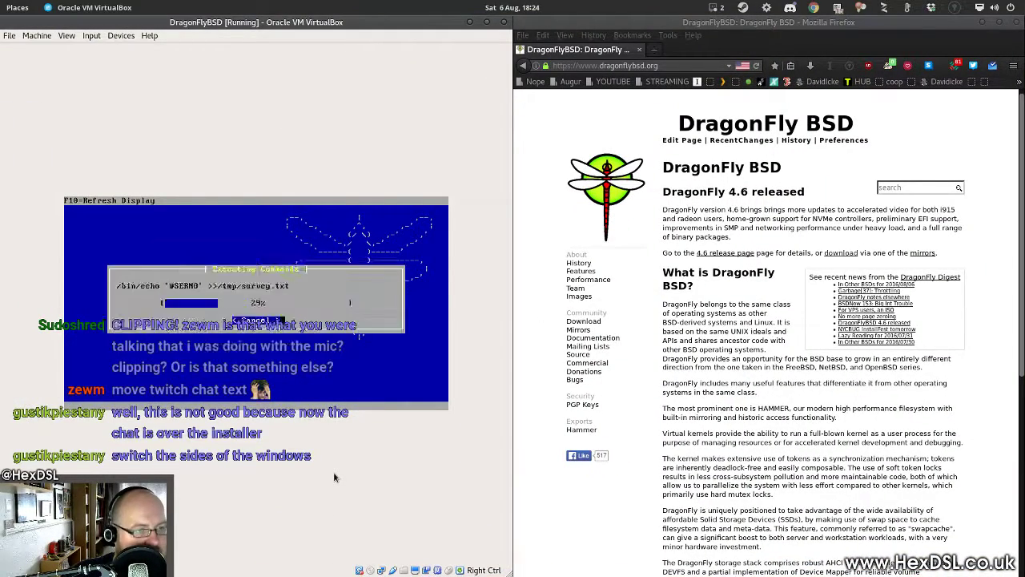
{"action": "key", "text": "Return"}
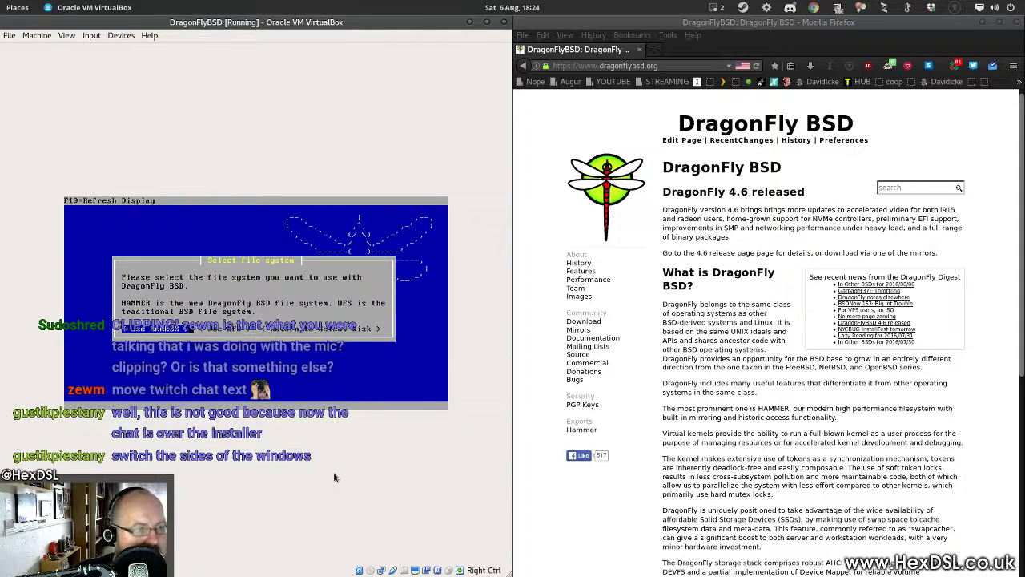
{"action": "key", "text": "Return"}
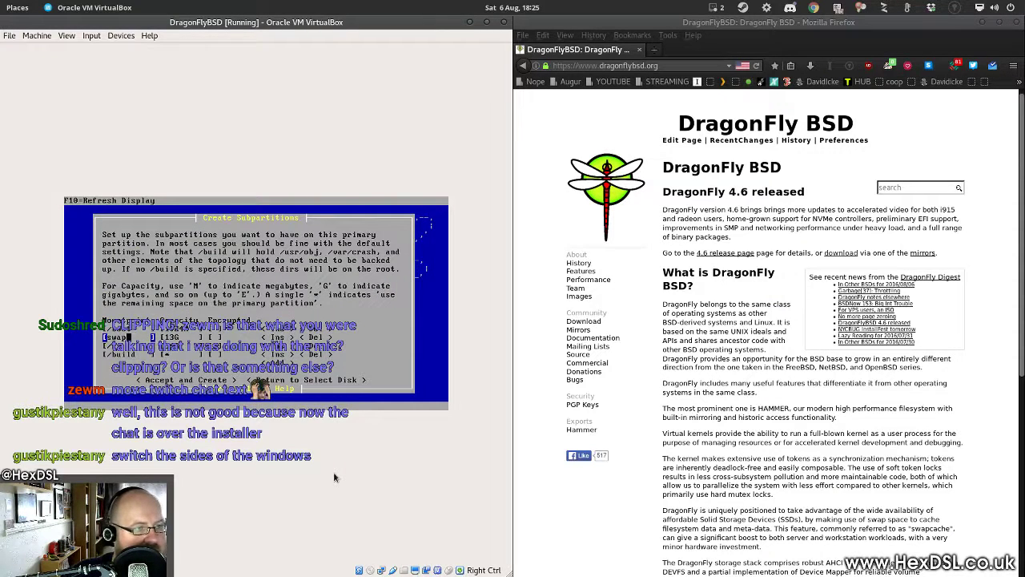
{"action": "key", "text": "Tab"}
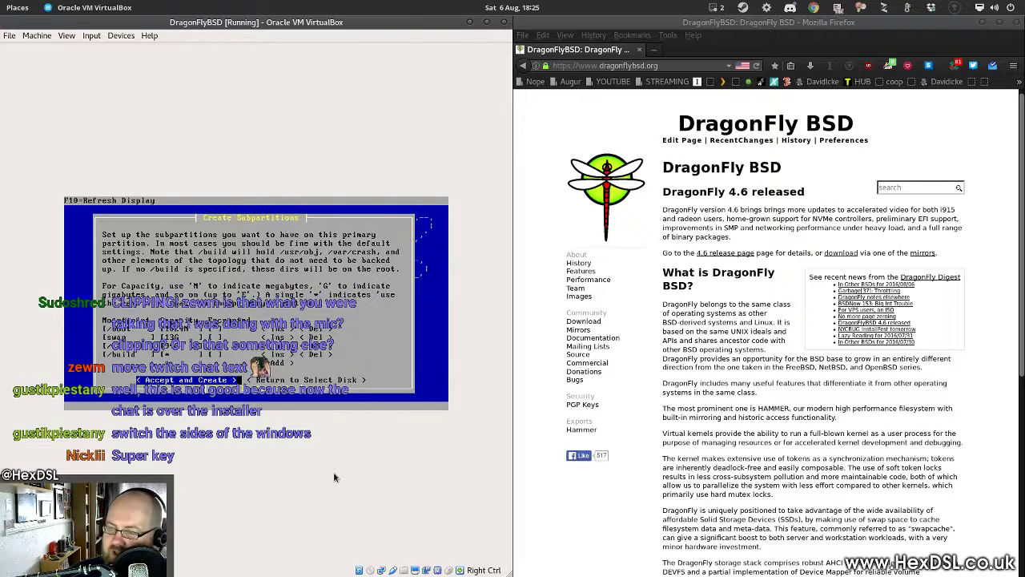
{"action": "key", "text": "Return"}
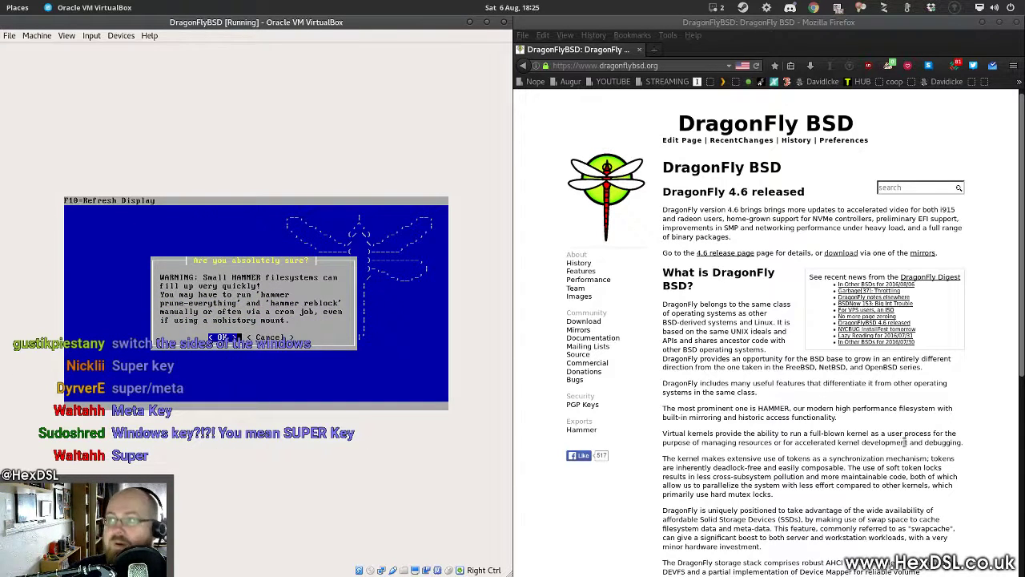
Move the Twitch dashboard out of view and accept the small HAMMER filesystem warning.
{"action": "key", "text": "alt+Tab"}
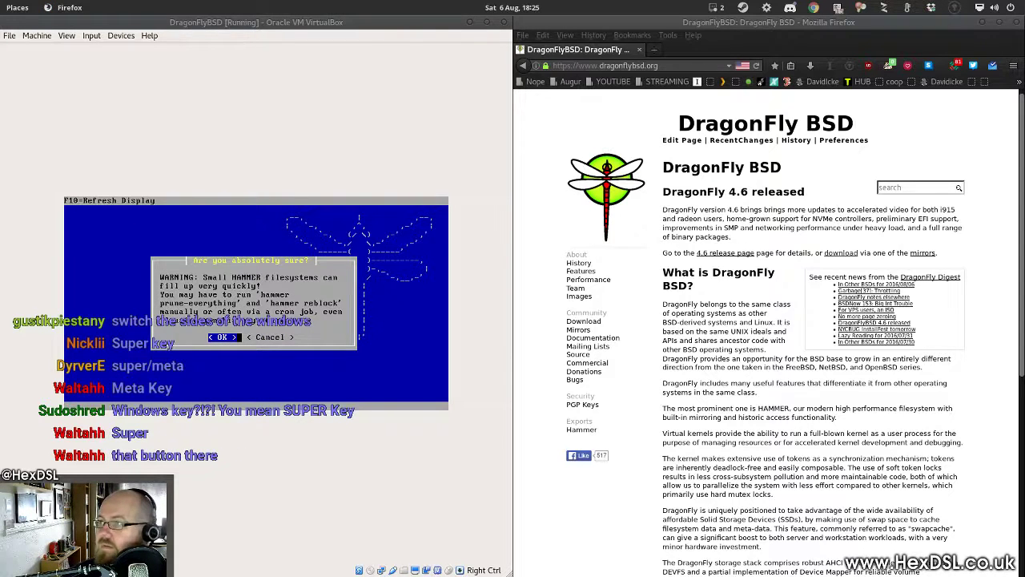
{"action": "key", "text": "alt+Tab"}
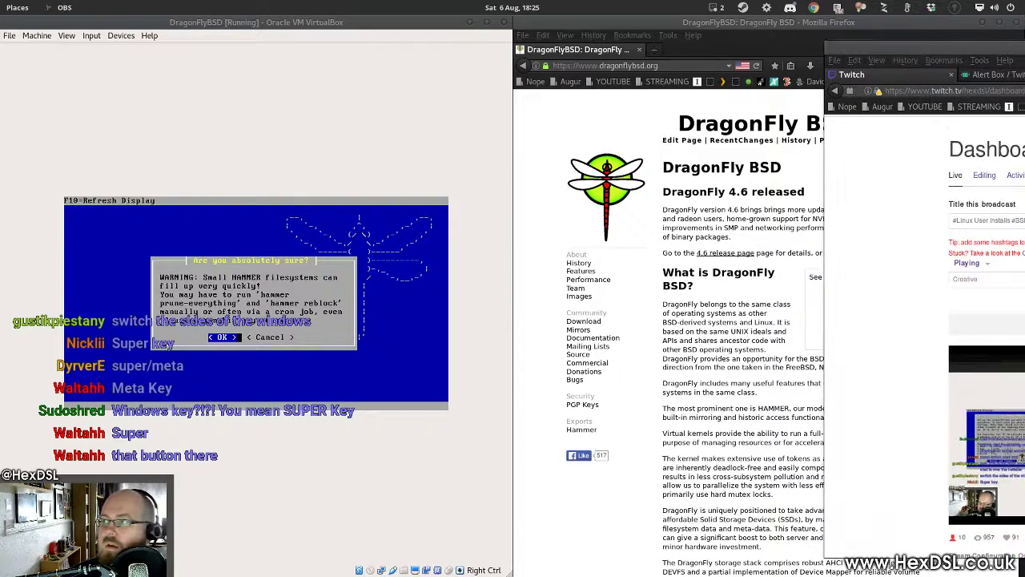
{"action": "key", "text": "ctrl+super+Right"}
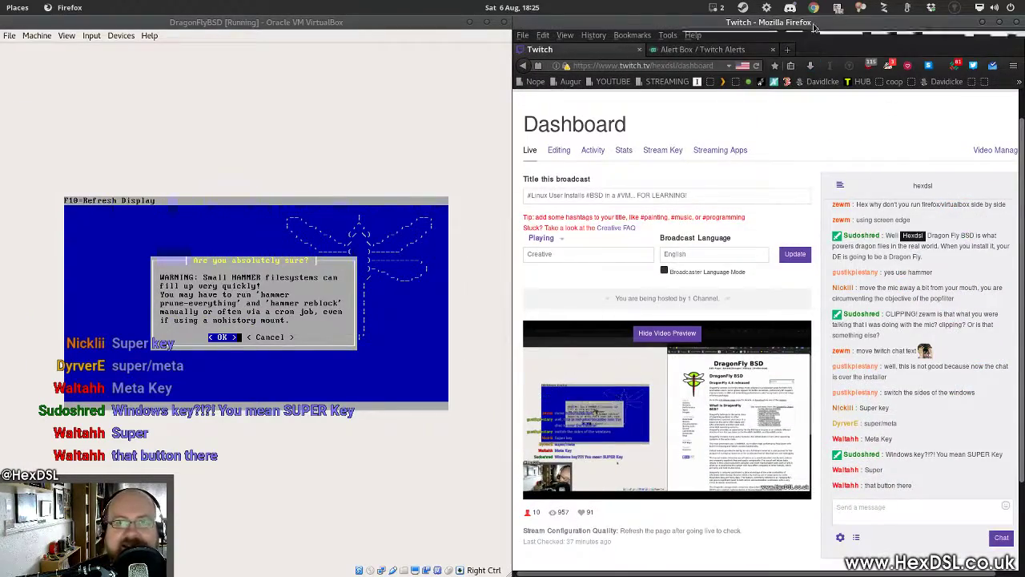
{"action": "key", "text": "ctrl+super+Down"}
{"action": "key", "text": "ctrl+super+Right"}
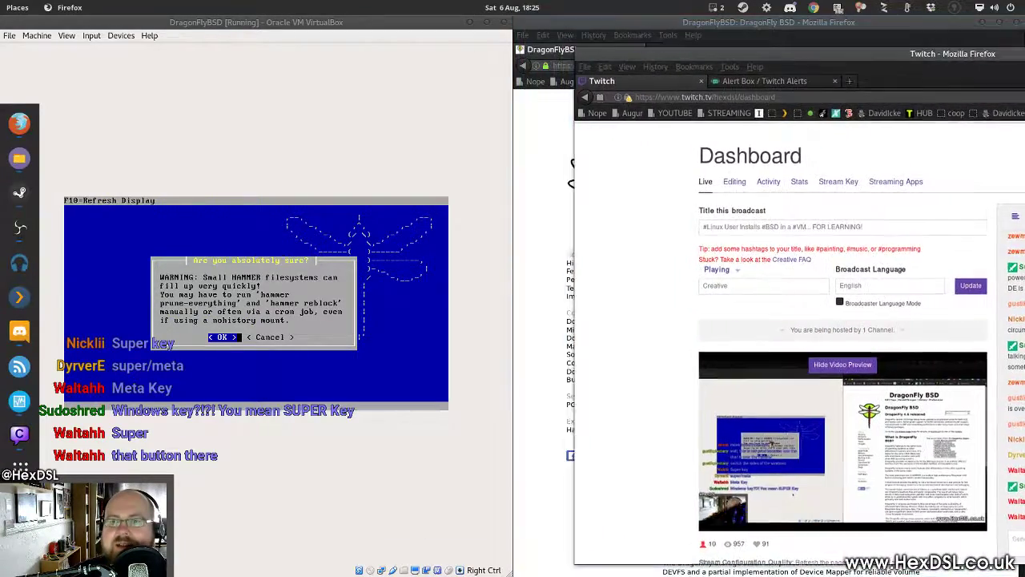
{"action": "key", "text": "ctrl+super+Down"}
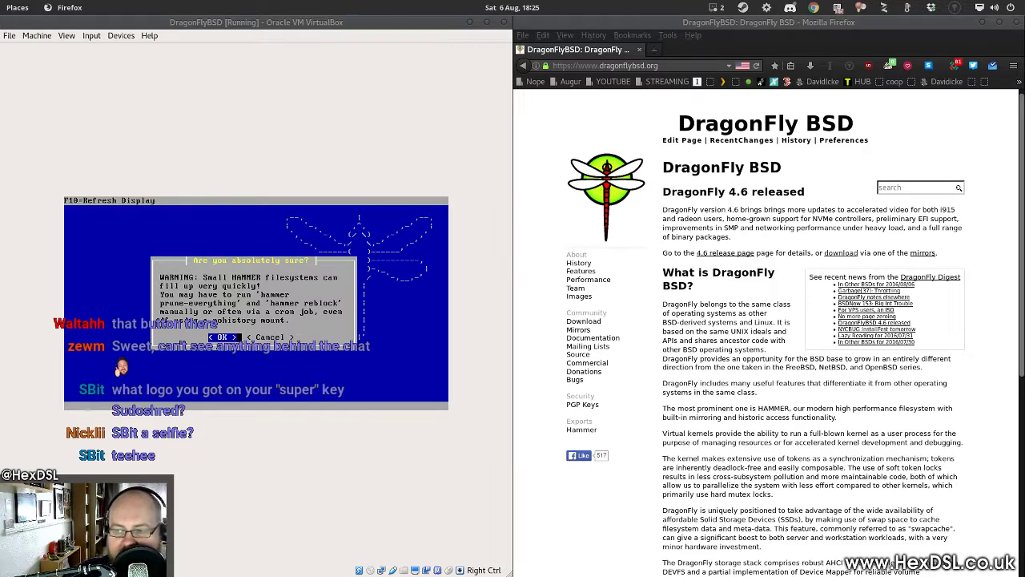
{"action": "left_click", "coordinate": [198, 511]}
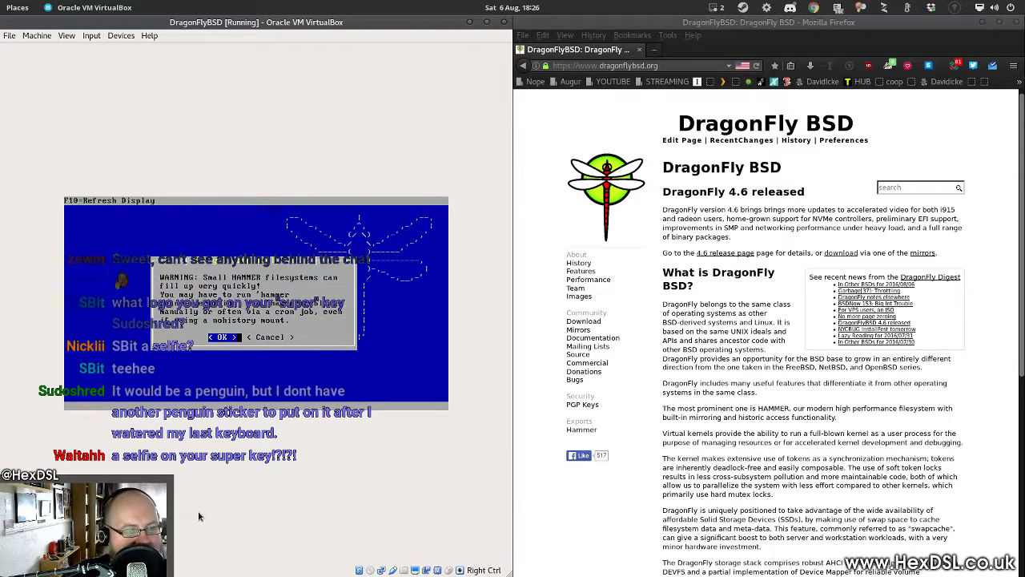
{"action": "key", "text": "Return"}
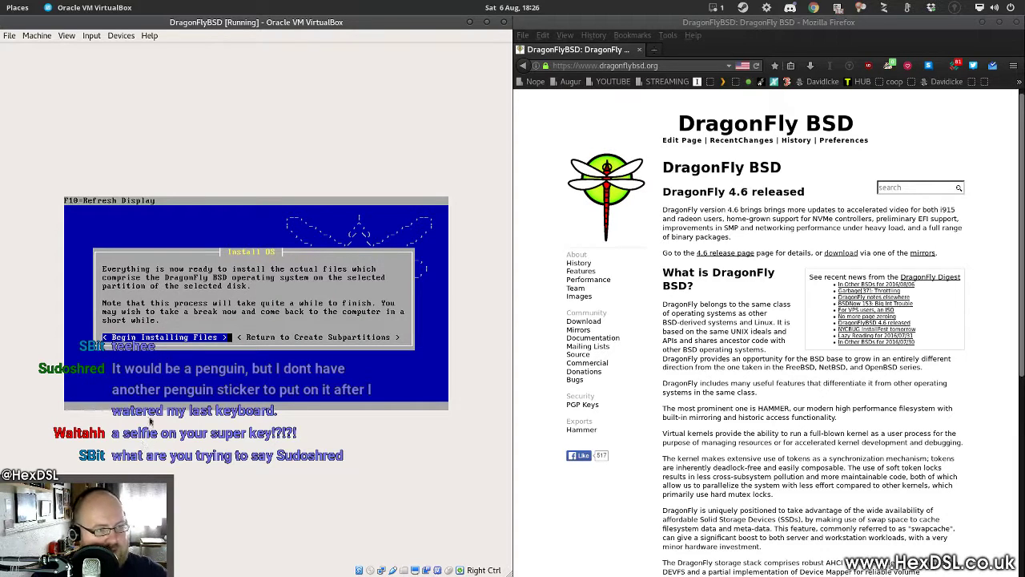
Begin installing files so cpdup copies the DragonFly BSD system to disk.
{"action": "key", "text": "Return"}
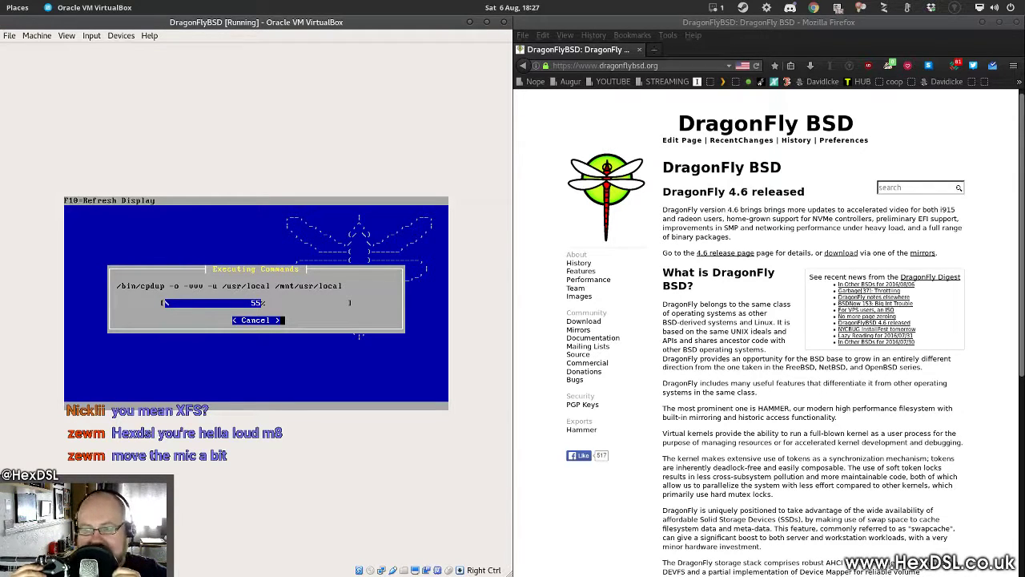
{"action": "left_click", "coordinate": [984, 10]}
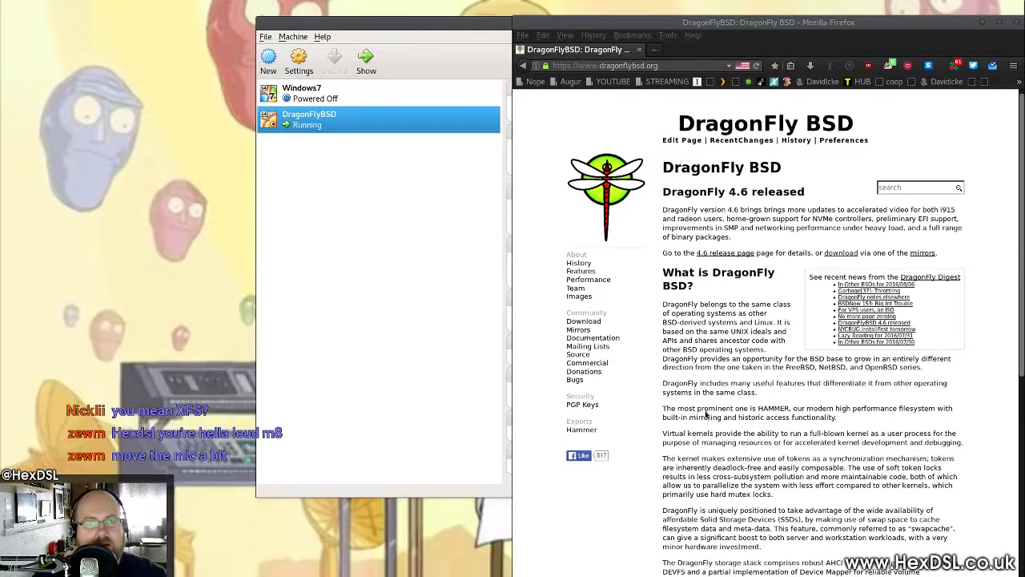
Lower the microphone volume twice from the top-panel audio controls while the file copy finishes.
{"action": "left_click", "coordinate": [1007, 6]}
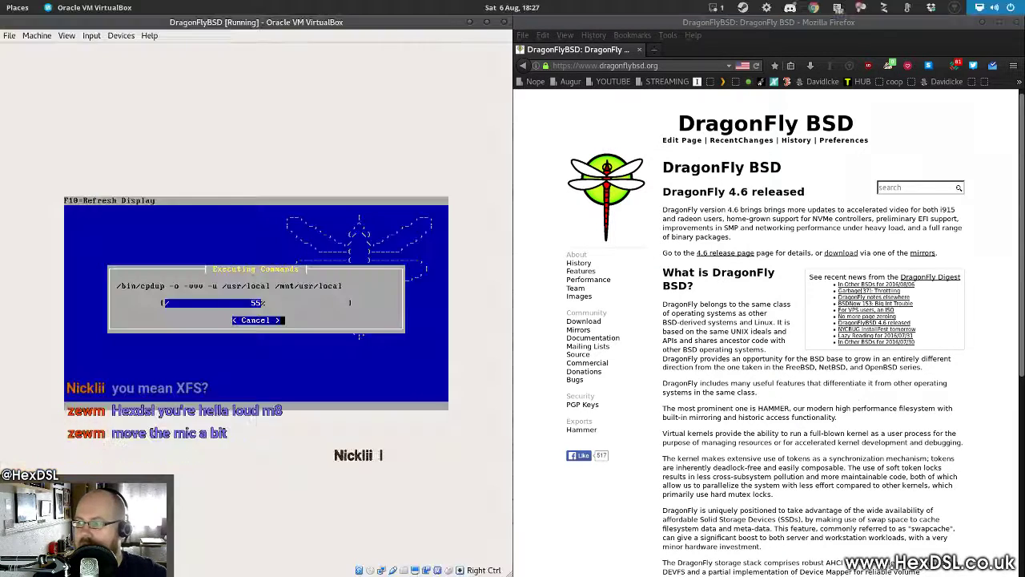
{"action": "left_click", "coordinate": [1007, 6]}
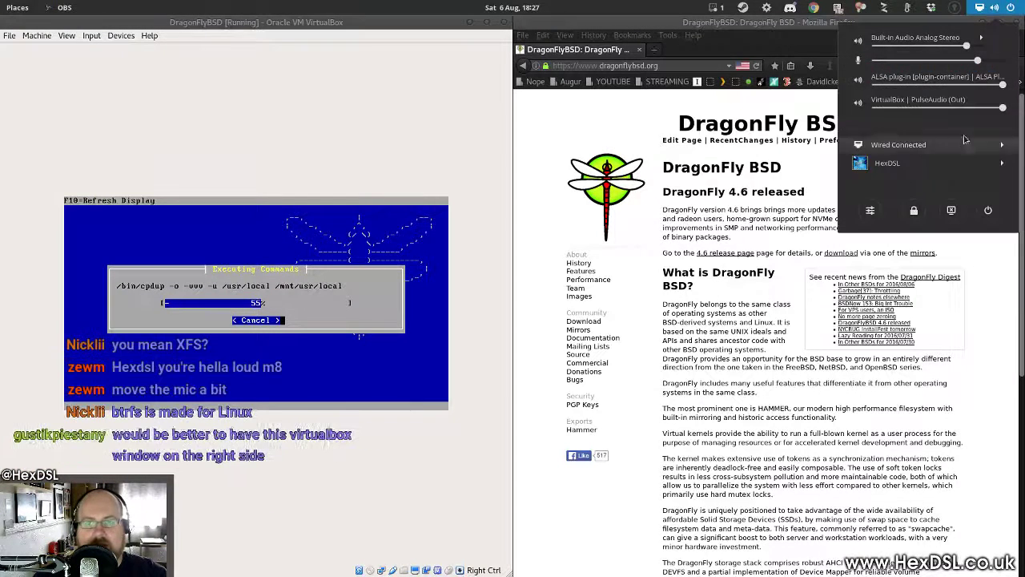
{"action": "left_click_drag", "start_coordinate": [980, 62], "coordinate": [965, 62]}
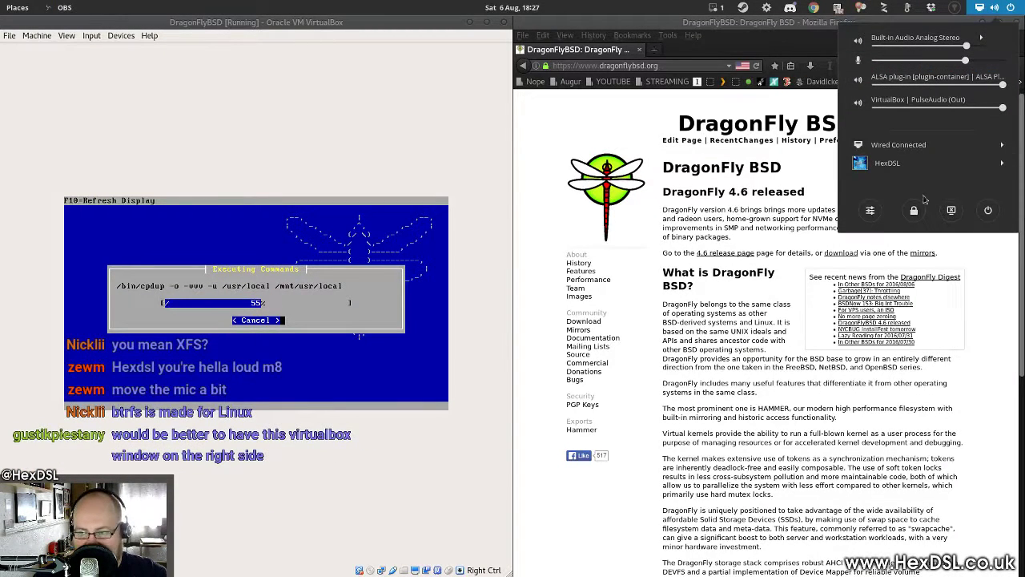
{"action": "left_click", "coordinate": [974, 290]}
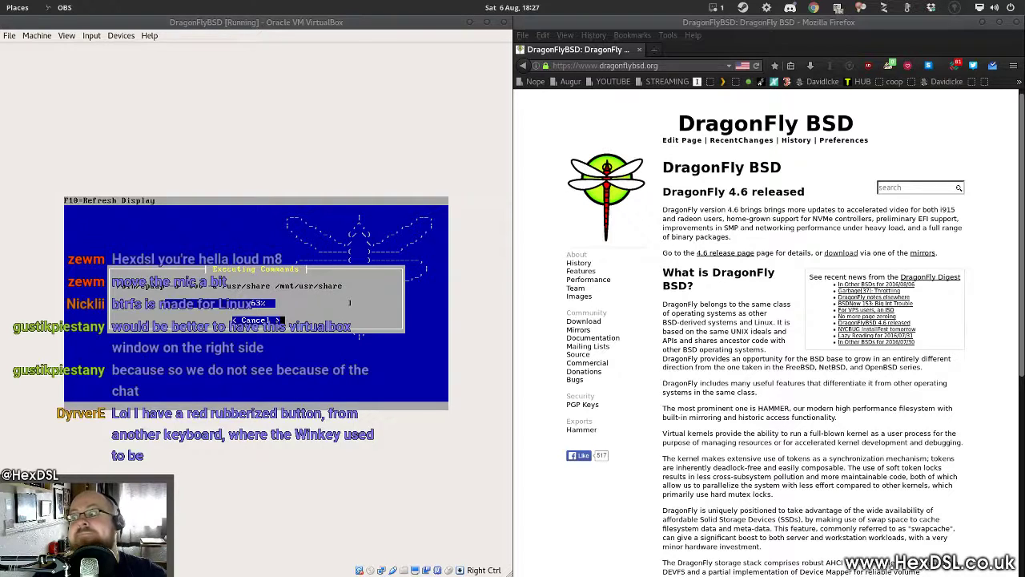
{"action": "left_click", "coordinate": [317, 454]}
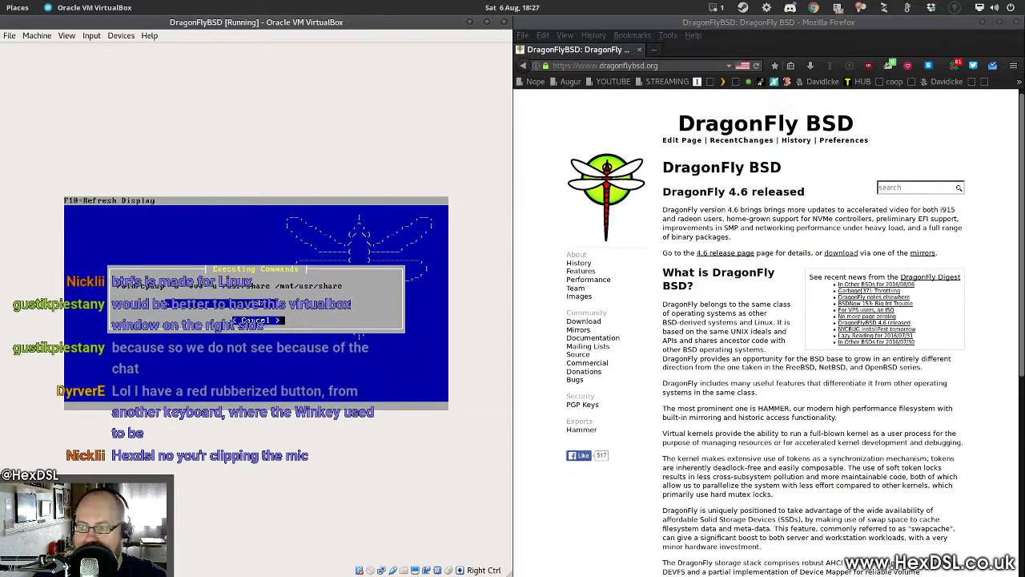
{"action": "left_click", "coordinate": [993, 7]}
{"action": "left_click_drag", "start_coordinate": [969, 63], "coordinate": [961, 63]}
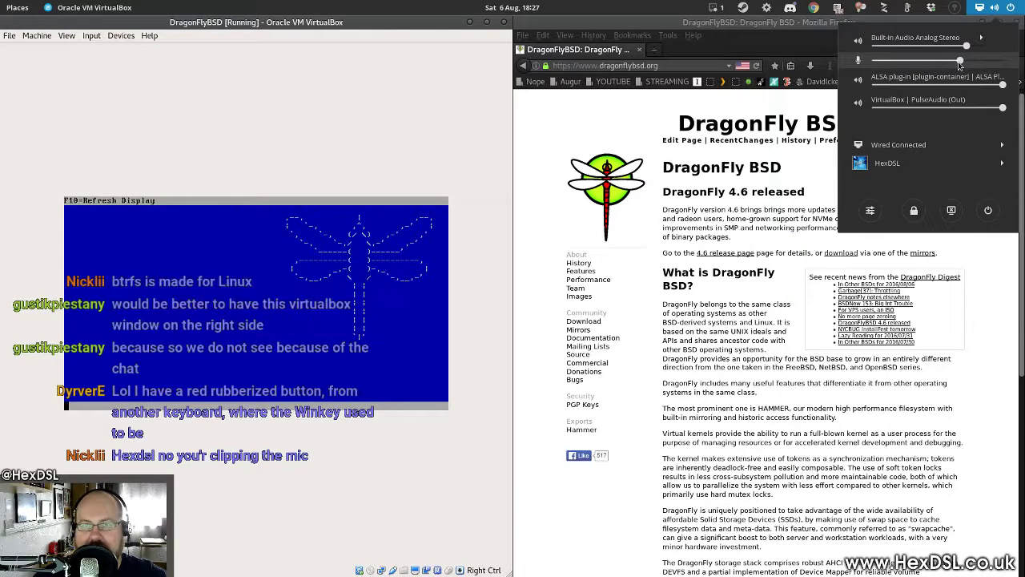
{"action": "left_click", "coordinate": [968, 431]}
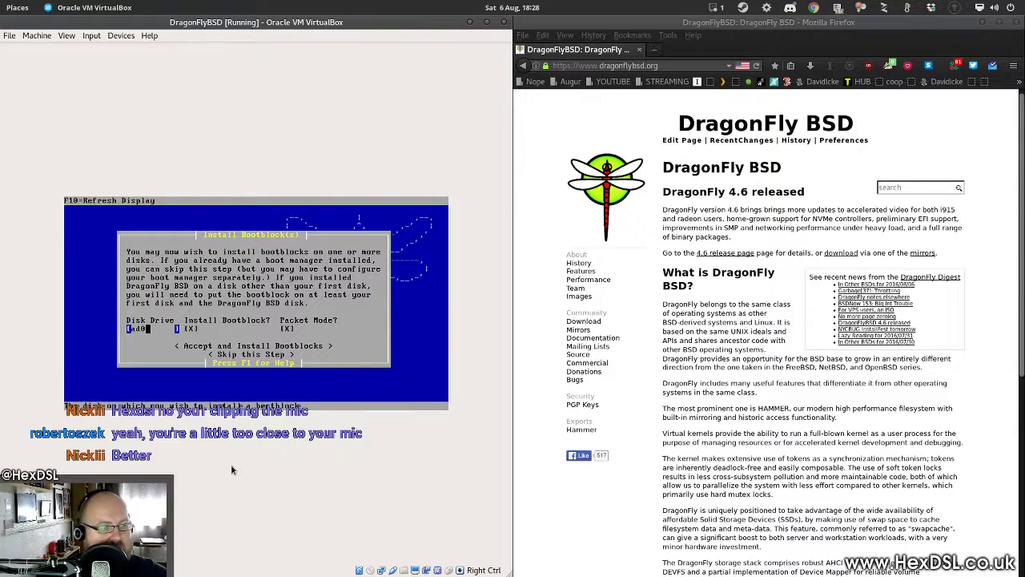
Install bootblocks on disk ad0 and dismiss the success message.
{"action": "key", "text": "Down"}
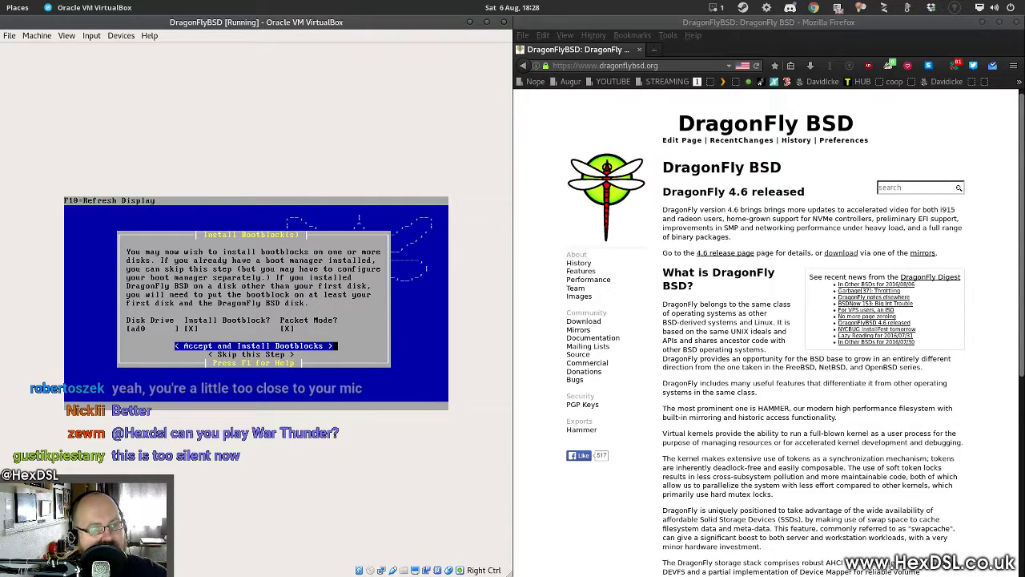
{"action": "key", "text": "Return"}
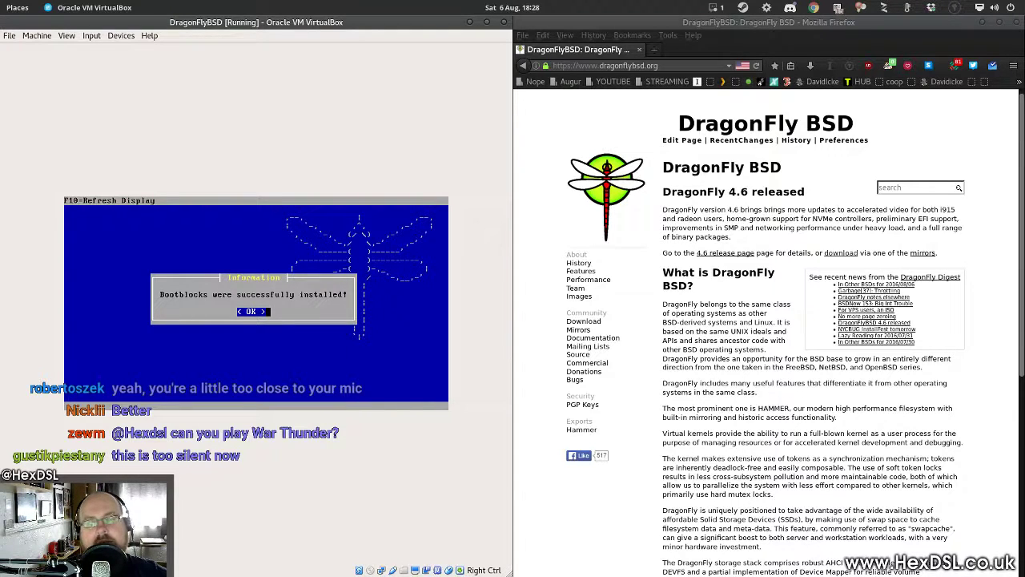
{"action": "key", "text": "Return"}
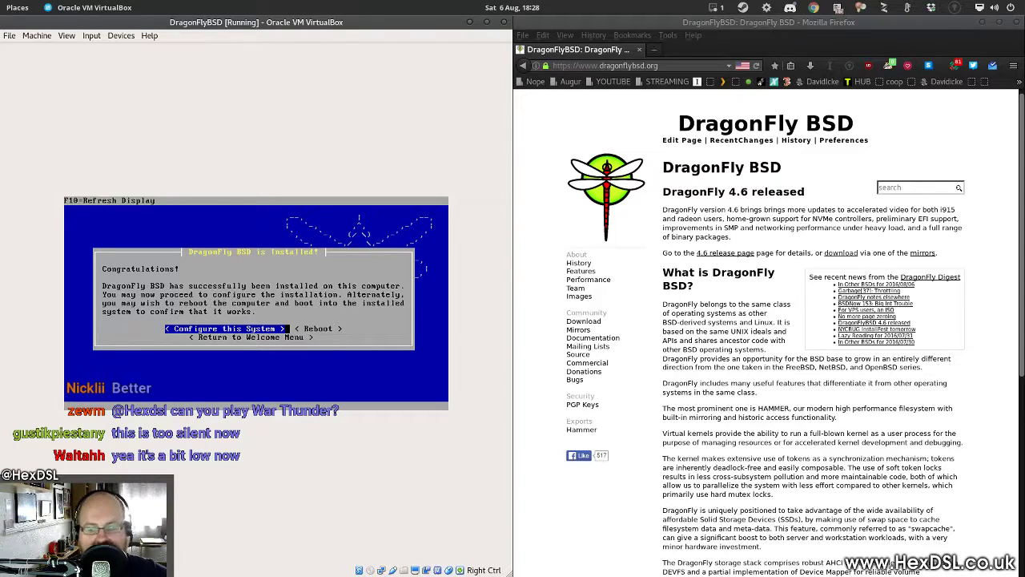
Raise the C01U microphone input volume slightly in GNOME Sound settings, then close it.
{"action": "key", "text": "super"}
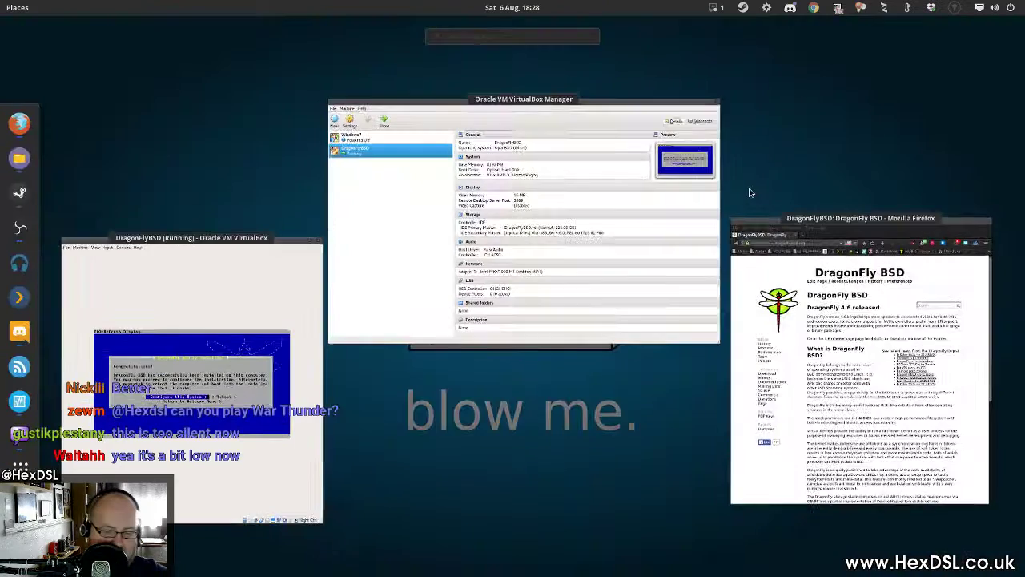
{"action": "type", "text": "sound"}
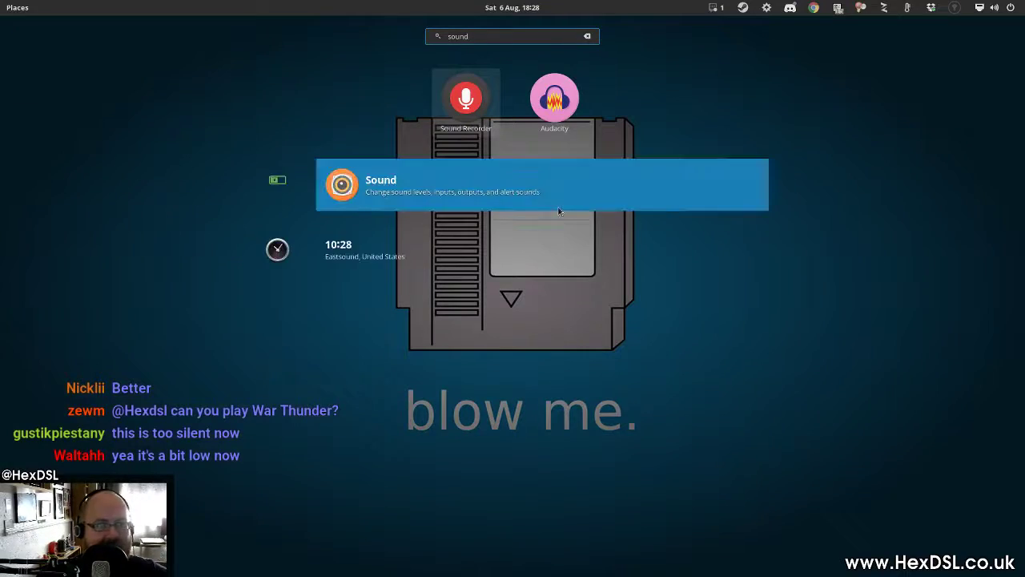
{"action": "key", "text": "Return"}
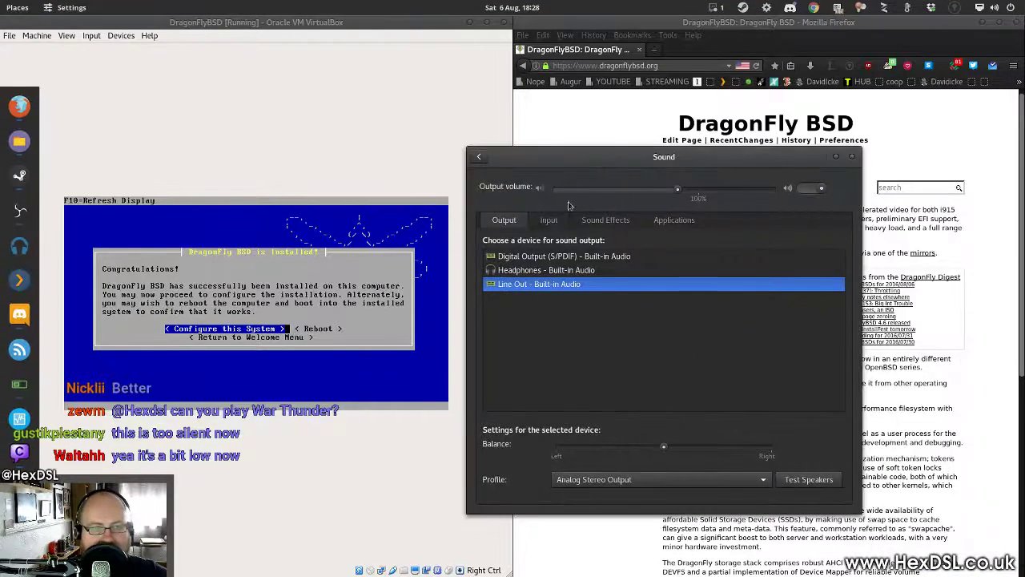
{"action": "left_click", "coordinate": [546, 221]}
{"action": "left_click_drag", "start_coordinate": [576, 166], "coordinate": [678, 132]}
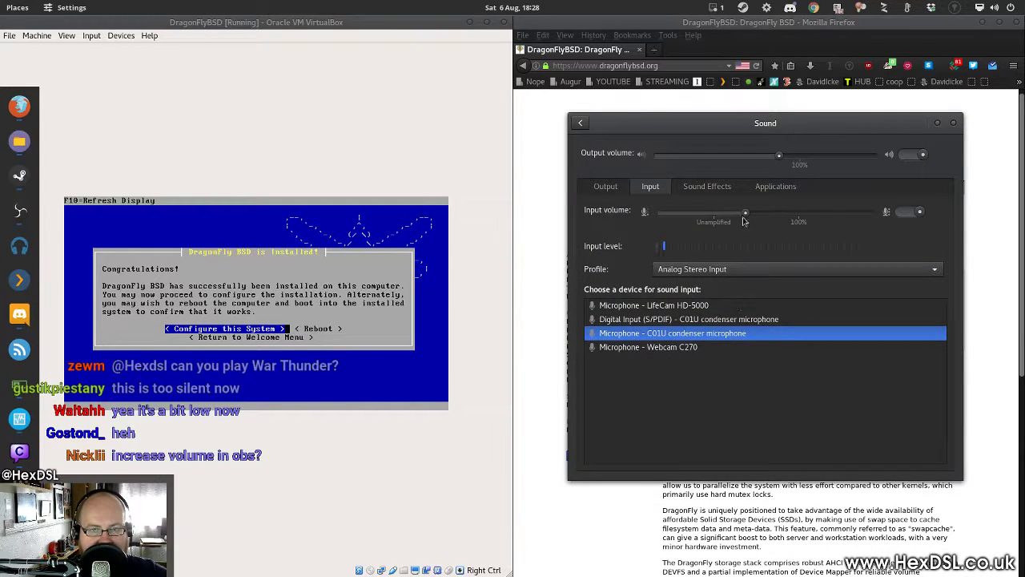
{"action": "left_click_drag", "start_coordinate": [746, 213], "coordinate": [762, 214]}
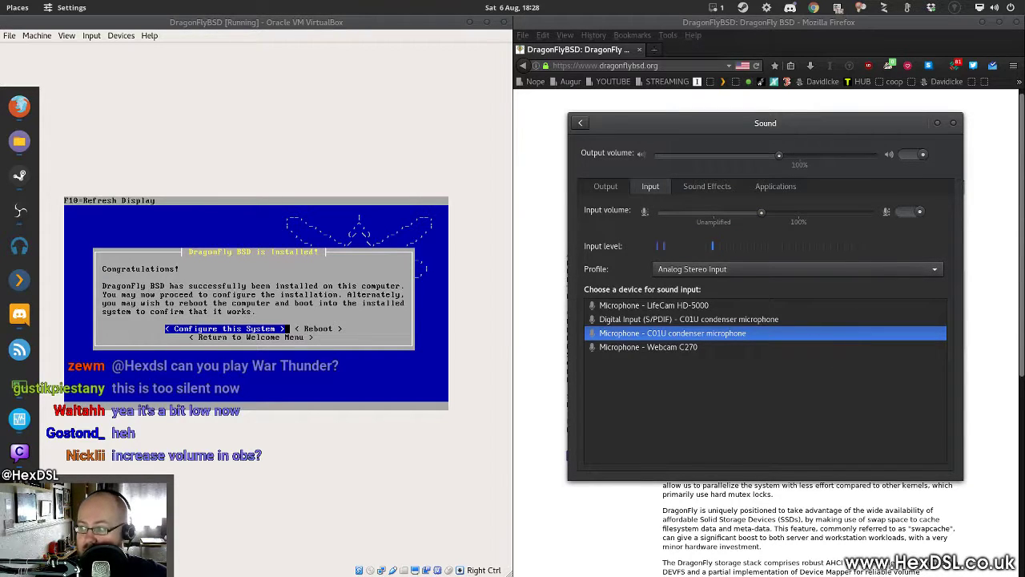
{"action": "key", "text": "alt+Tab"}
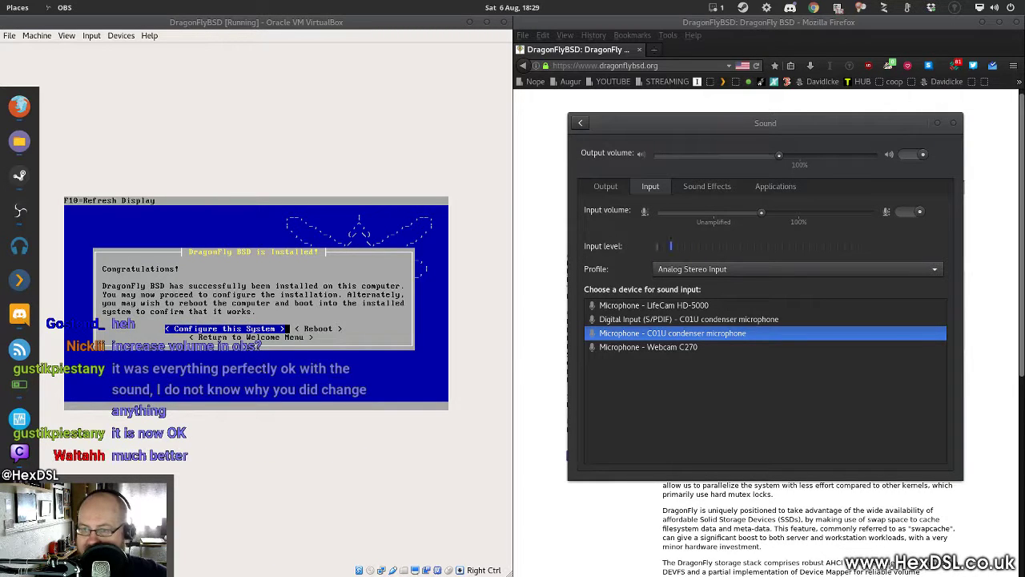
{"action": "left_click", "coordinate": [951, 129]}
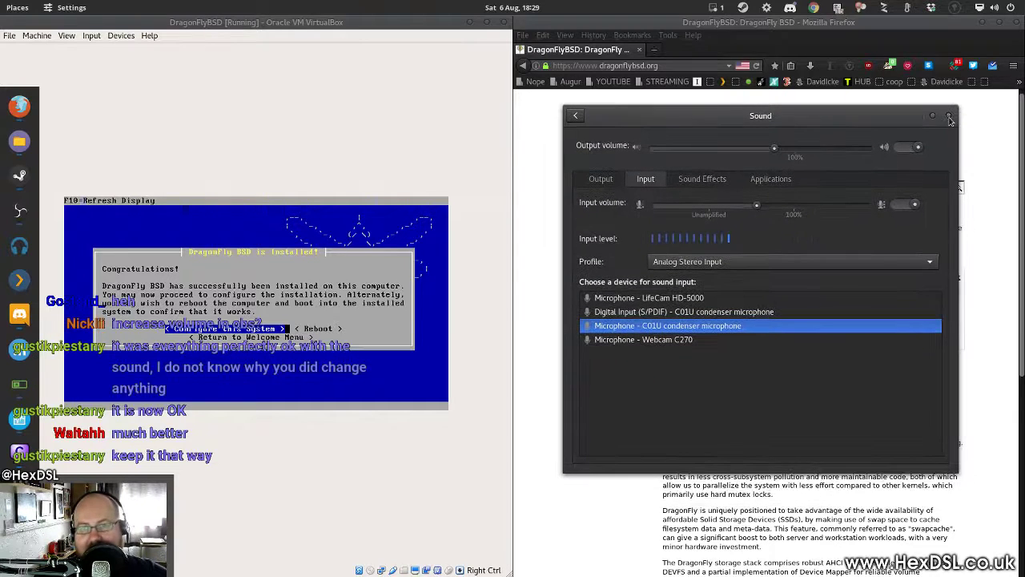
{"action": "left_click", "coordinate": [949, 118]}
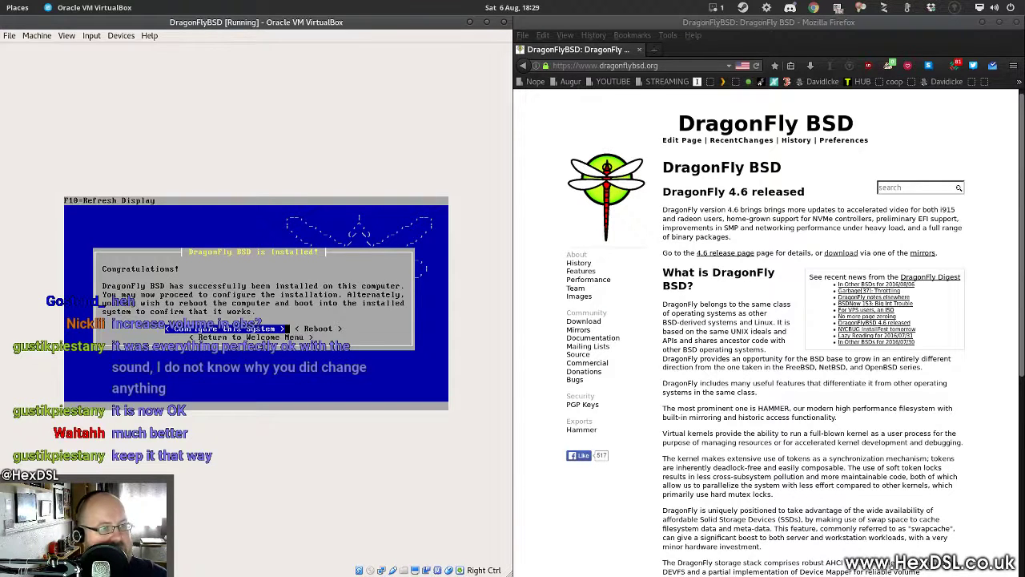
Start configuring the installed system's time zone, confirming the clock is set to UTC.
{"action": "key", "text": "Return"}
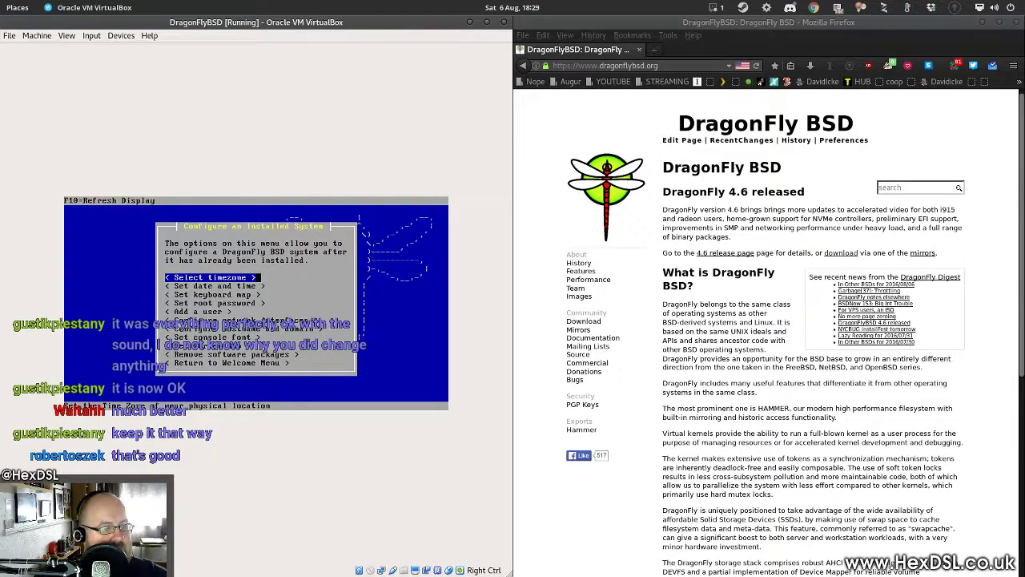
{"action": "key", "text": "Return"}
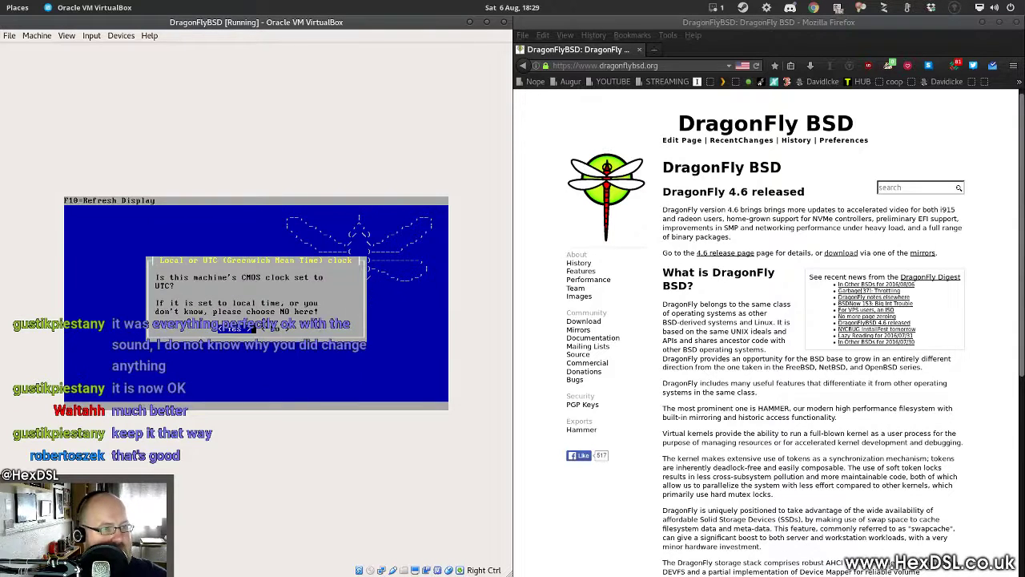
{"action": "key", "text": "Return"}
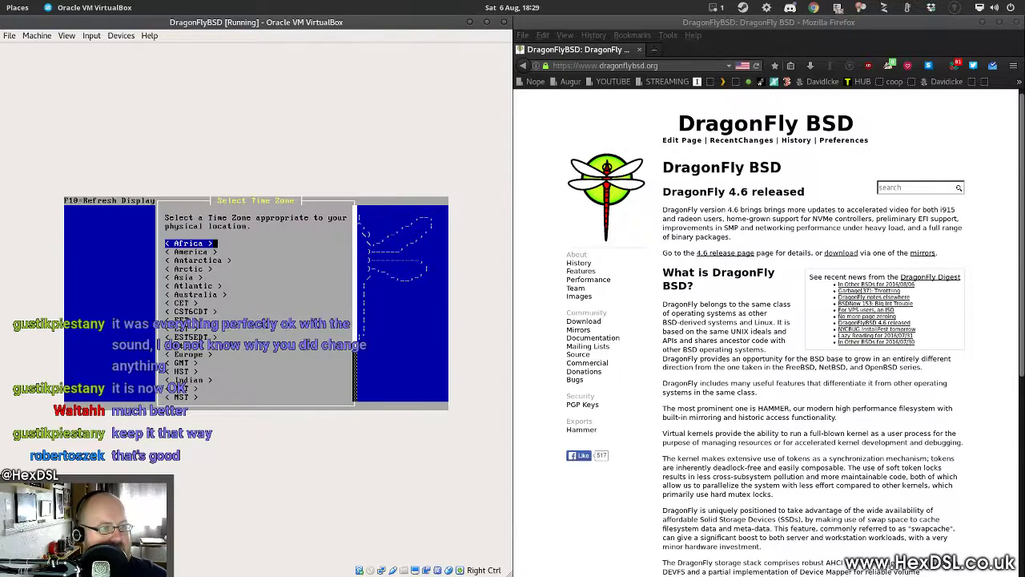
Set the time zone to Europe/London and dismiss the confirmation.
{"action": "key", "text": "Down"}
{"action": "key", "text": "Down"}
{"action": "key", "text": "Page_Down"}
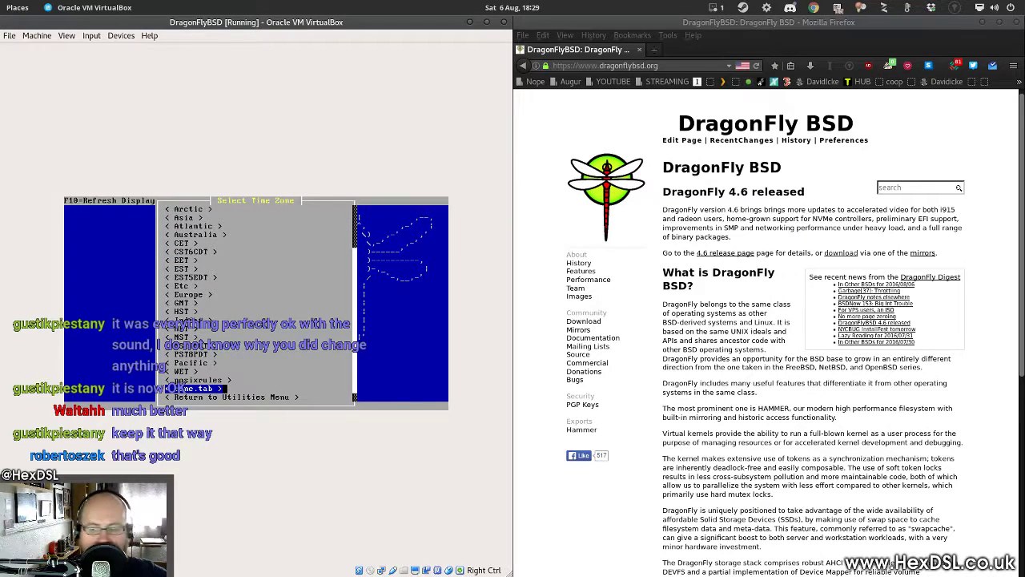
{"action": "key", "text": "Page_Up"}
{"action": "key", "text": "Page_Down"}
{"action": "key", "text": "Page_Up"}
{"action": "key", "text": "Down"}
{"action": "key", "text": "Down"}
{"action": "key", "text": "Down"}
{"action": "key", "text": "Down"}
{"action": "key", "text": "Down"}
{"action": "key", "text": "Down"}
{"action": "key", "text": "Down"}
{"action": "key", "text": "Down"}
{"action": "key", "text": "Down"}
{"action": "key", "text": "Down"}
{"action": "key", "text": "Down"}
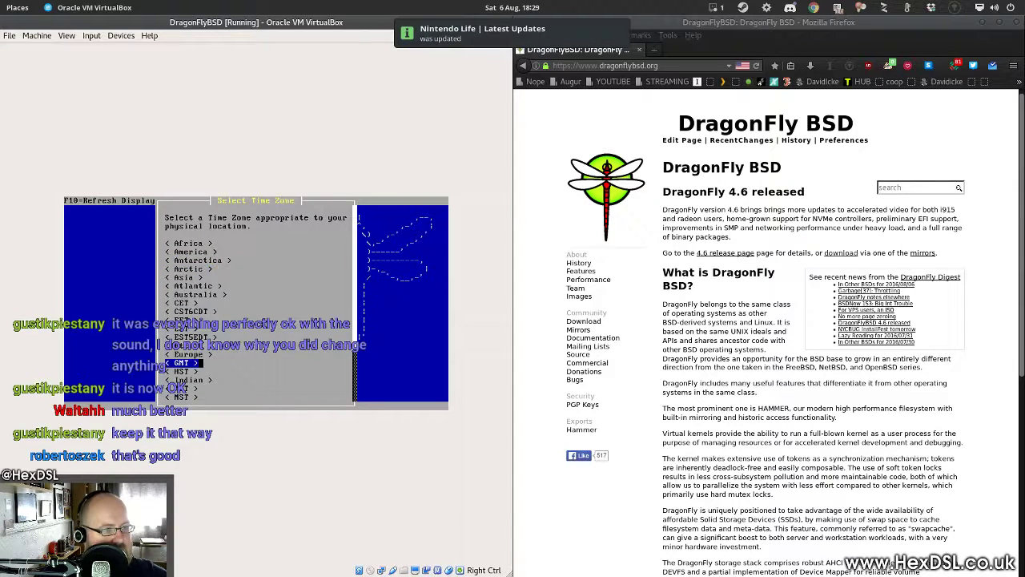
{"action": "key", "text": "Return"}
{"action": "key", "text": "Down"}
{"action": "key", "text": "Down"}
{"action": "key", "text": "Down"}
{"action": "key", "text": "Down"}
{"action": "key", "text": "Down"}
{"action": "key", "text": "Down"}
{"action": "key", "text": "Down"}
{"action": "key", "text": "Down"}
{"action": "key", "text": "Down"}
{"action": "key", "text": "Down"}
{"action": "key", "text": "Down"}
{"action": "key", "text": "Down"}
{"action": "key", "text": "Down"}
{"action": "key", "text": "Down"}
{"action": "key", "text": "Down"}
{"action": "key", "text": "Down"}
{"action": "key", "text": "Down"}
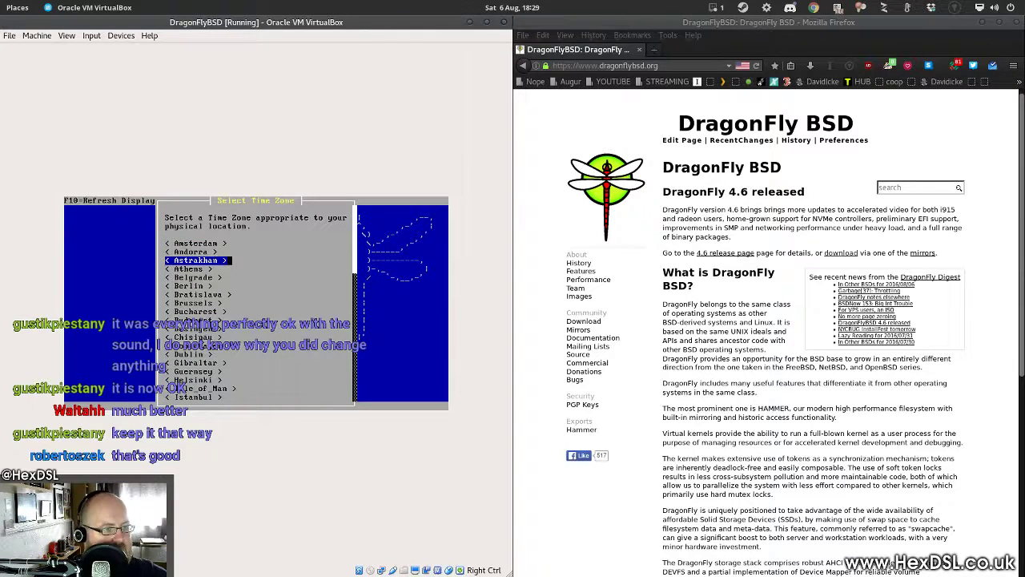
{"action": "key", "text": "Down"}
{"action": "key", "text": "Down"}
{"action": "key", "text": "Down"}
{"action": "key", "text": "Down"}
{"action": "key", "text": "Down"}
{"action": "key", "text": "Down"}
{"action": "key", "text": "Down"}
{"action": "key", "text": "Down"}
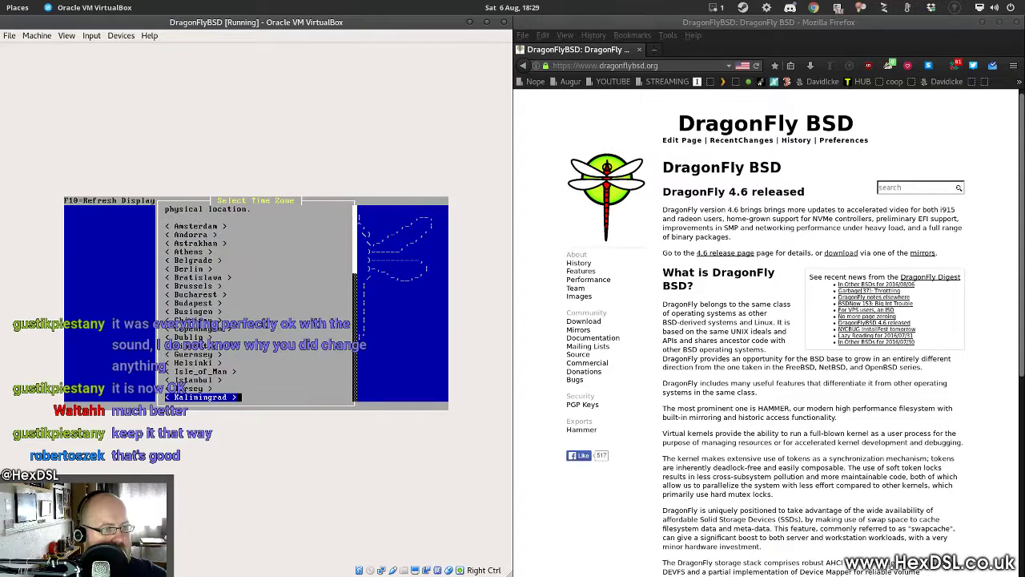
{"action": "key", "text": "Return"}
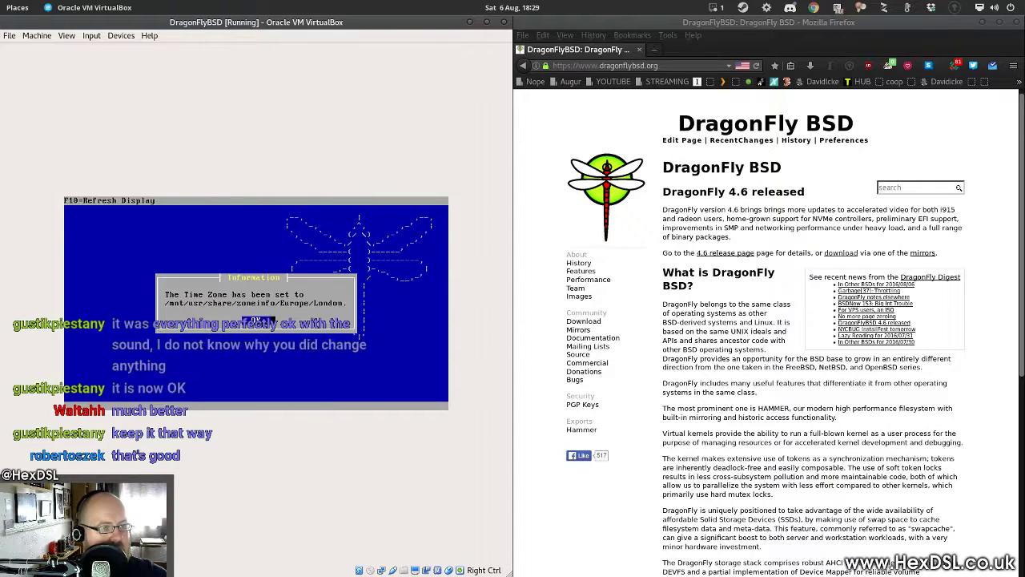
{"action": "key", "text": "Return"}
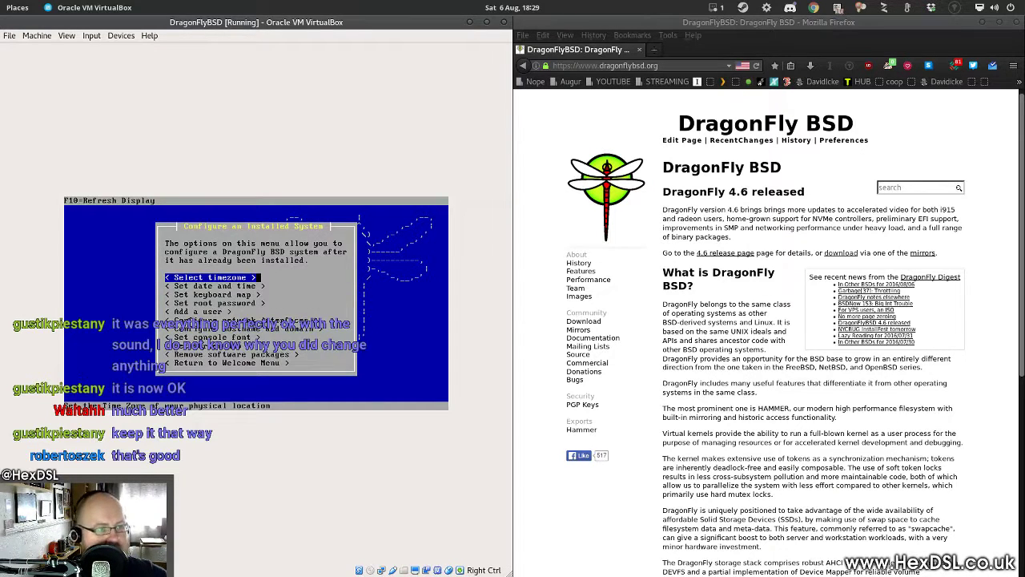
{"action": "key", "text": "Down"}
{"action": "key", "text": "Down"}
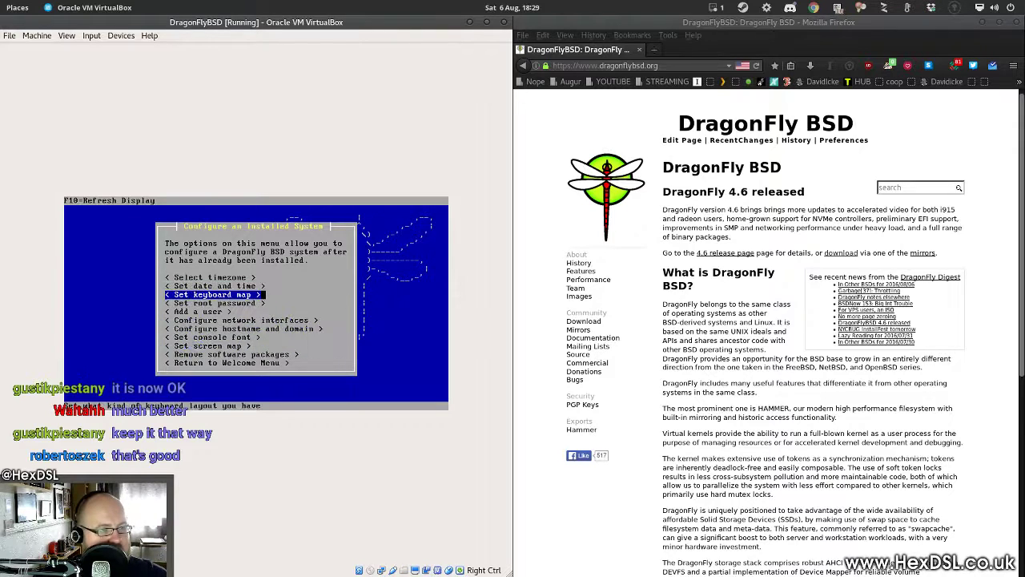
{"action": "key", "text": "Return"}
{"action": "key", "text": "Down"}
{"action": "key", "text": "Down"}
{"action": "key", "text": "Down"}
{"action": "key", "text": "Down"}
{"action": "key", "text": "Down"}
{"action": "key", "text": "Down"}
{"action": "key", "text": "Down"}
{"action": "key", "text": "Down"}
{"action": "key", "text": "Down"}
{"action": "key", "text": "Down"}
{"action": "key", "text": "Down"}
{"action": "key", "text": "Down"}
{"action": "key", "text": "Down"}
{"action": "key", "text": "Down"}
{"action": "key", "text": "Down"}
{"action": "key", "text": "Down"}
{"action": "key", "text": "Down"}
{"action": "key", "text": "Down"}
{"action": "key", "text": "Down"}
{"action": "key", "text": "Down"}
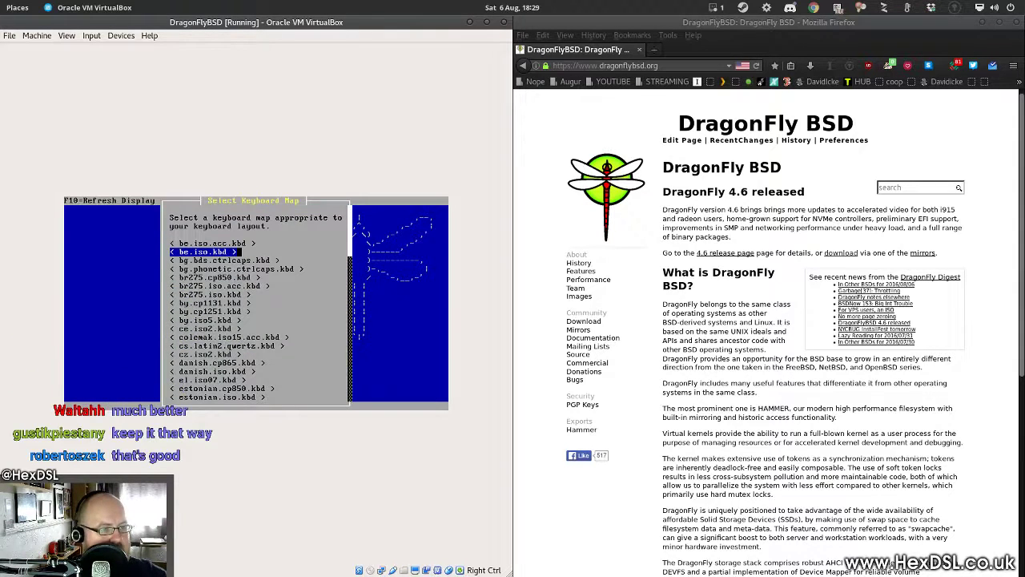
{"action": "key", "text": "Down"}
{"action": "key", "text": "Down"}
{"action": "key", "text": "Down"}
{"action": "key", "text": "Down"}
{"action": "key", "text": "Down"}
{"action": "key", "text": "Down"}
{"action": "key", "text": "Down"}
{"action": "key", "text": "Down"}
{"action": "key", "text": "Down"}
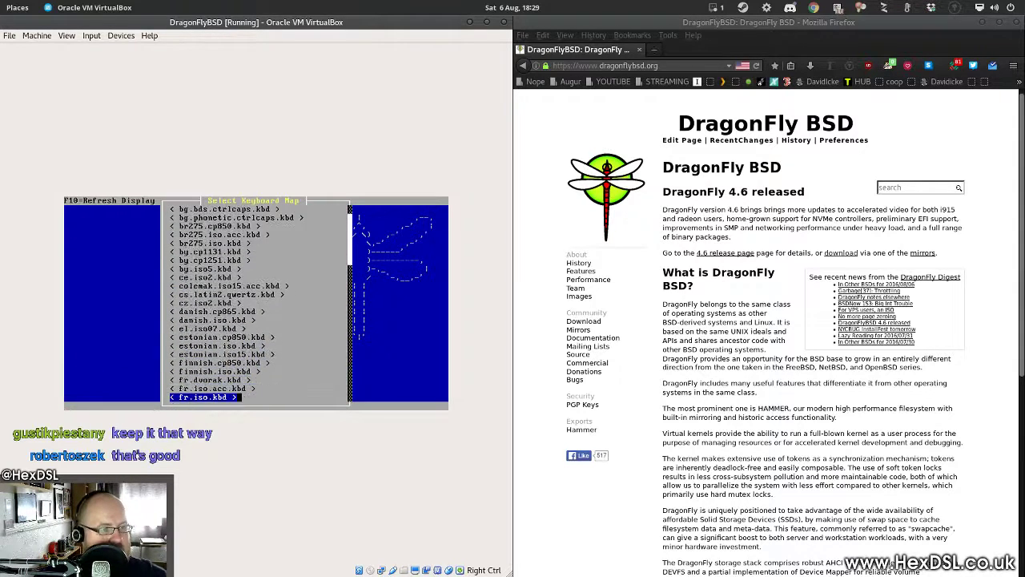
{"action": "key", "text": "Down"}
{"action": "key", "text": "Down"}
{"action": "key", "text": "Down"}
{"action": "key", "text": "Down"}
{"action": "key", "text": "Down"}
{"action": "key", "text": "Down"}
{"action": "key", "text": "Down"}
{"action": "key", "text": "Down"}
{"action": "key", "text": "Down"}
{"action": "key", "text": "Down"}
{"action": "key", "text": "Down"}
{"action": "key", "text": "Down"}
{"action": "key", "text": "Down"}
{"action": "key", "text": "Down"}
{"action": "key", "text": "Down"}
{"action": "key", "text": "Down"}
{"action": "key", "text": "Down"}
{"action": "key", "text": "Down"}
{"action": "key", "text": "Down"}
{"action": "key", "text": "Down"}
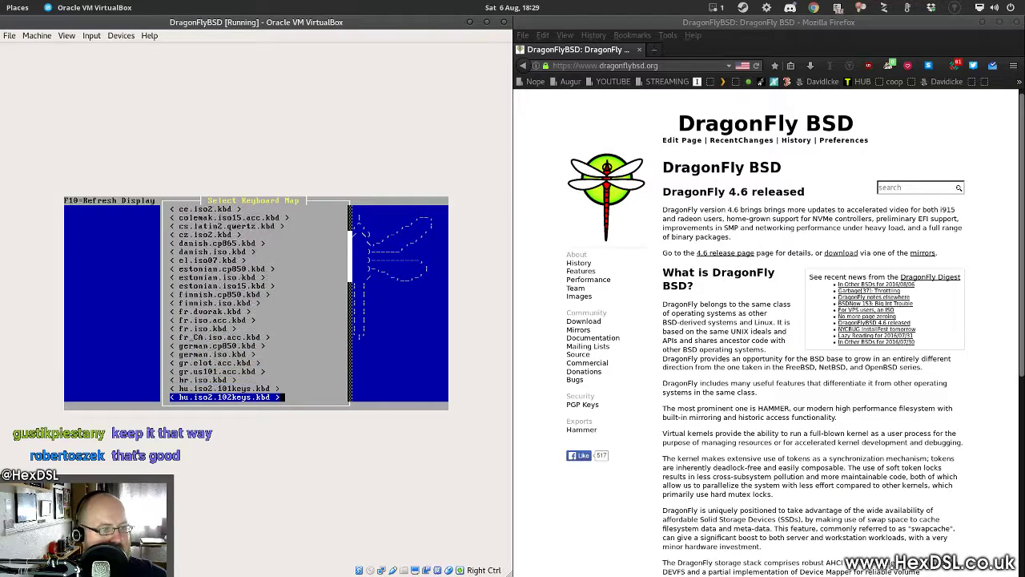
{"action": "key", "text": "Up"}
{"action": "key", "text": "Up"}
{"action": "key", "text": "Up"}
{"action": "key", "text": "Up"}
{"action": "key", "text": "Up"}
{"action": "key", "text": "Up"}
{"action": "key", "text": "Up"}
{"action": "key", "text": "Up"}
{"action": "key", "text": "Up"}
{"action": "key", "text": "Up"}
{"action": "key", "text": "Up"}
{"action": "key", "text": "Up"}
{"action": "key", "text": "Up"}
{"action": "key", "text": "Up"}
{"action": "key", "text": "Up"}
{"action": "key", "text": "Up"}
{"action": "key", "text": "Up"}
{"action": "key", "text": "Up"}
{"action": "key", "text": "Up"}
{"action": "key", "text": "Up"}
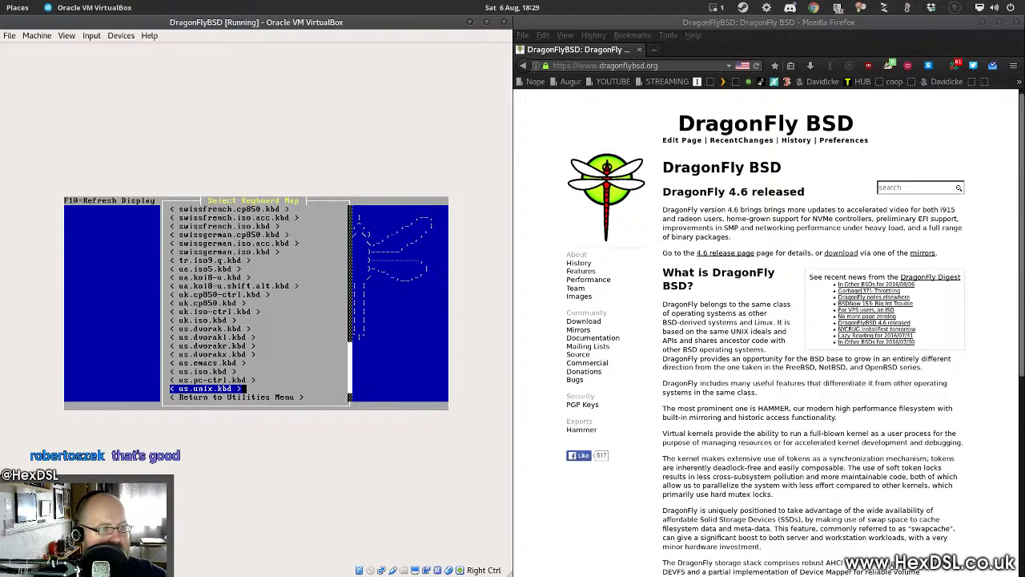
{"action": "key", "text": "Up"}
{"action": "key", "text": "Up"}
{"action": "key", "text": "Up"}
{"action": "key", "text": "Up"}
{"action": "key", "text": "Up"}
{"action": "key", "text": "Up"}
{"action": "key", "text": "Up"}
{"action": "key", "text": "Up"}
{"action": "key", "text": "Up"}
{"action": "key", "text": "Up"}
{"action": "key", "text": "Up"}
{"action": "key", "text": "Up"}
{"action": "key", "text": "Up"}
{"action": "key", "text": "Up"}
{"action": "key", "text": "Up"}
{"action": "key", "text": "Up"}
{"action": "key", "text": "Up"}
{"action": "key", "text": "Up"}
{"action": "key", "text": "Up"}
{"action": "key", "text": "Up"}
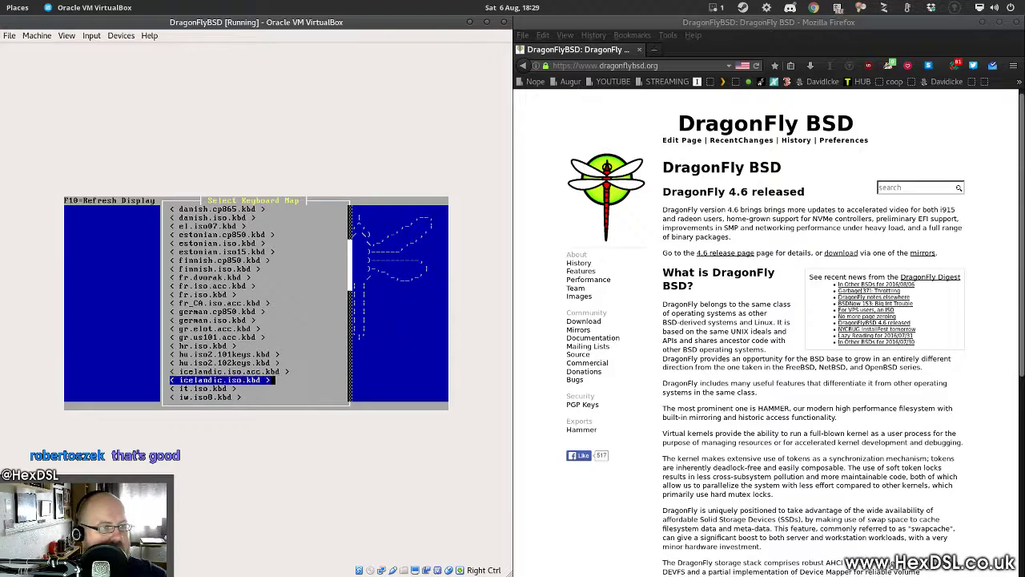
{"action": "key", "text": "Up"}
{"action": "key", "text": "Up"}
{"action": "key", "text": "Up"}
{"action": "key", "text": "Up"}
{"action": "key", "text": "Up"}
{"action": "key", "text": "Up"}
{"action": "key", "text": "Up"}
{"action": "key", "text": "Up"}
{"action": "key", "text": "Up"}
{"action": "key", "text": "Up"}
{"action": "key", "text": "Up"}
{"action": "key", "text": "Up"}
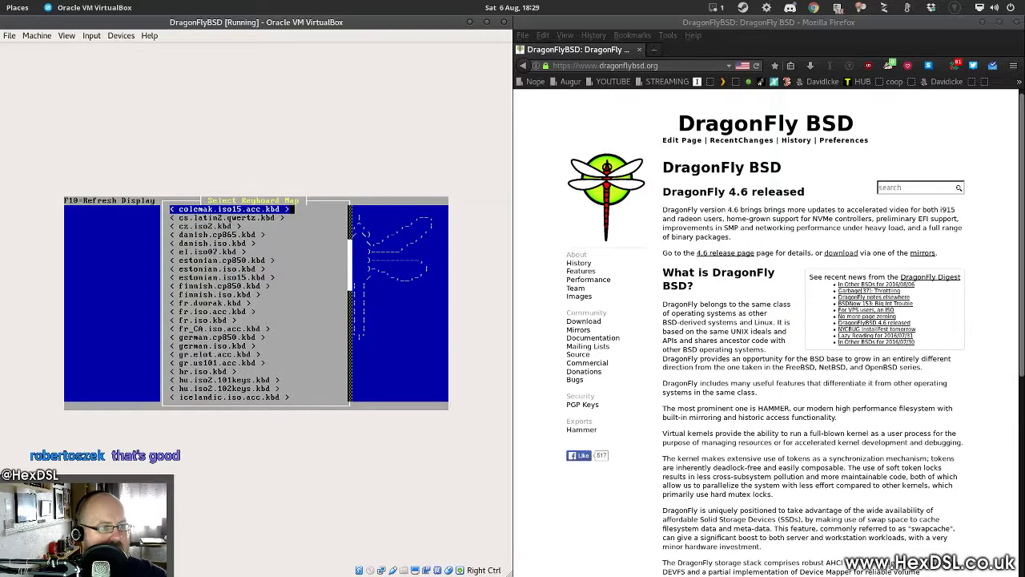
{"action": "key", "text": "Up"}
{"action": "key", "text": "Up"}
{"action": "key", "text": "Up"}
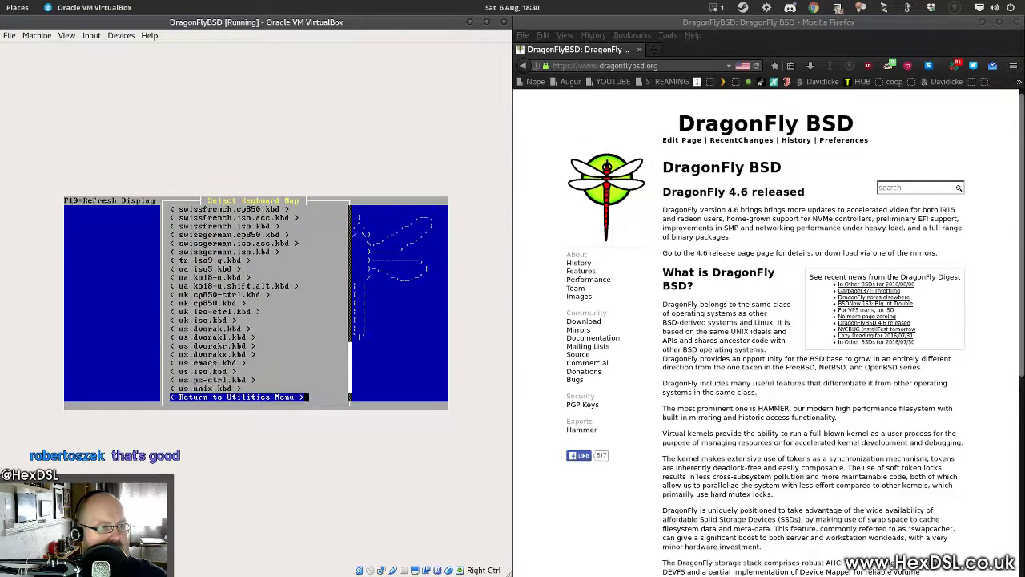
{"action": "key", "text": "Down"}
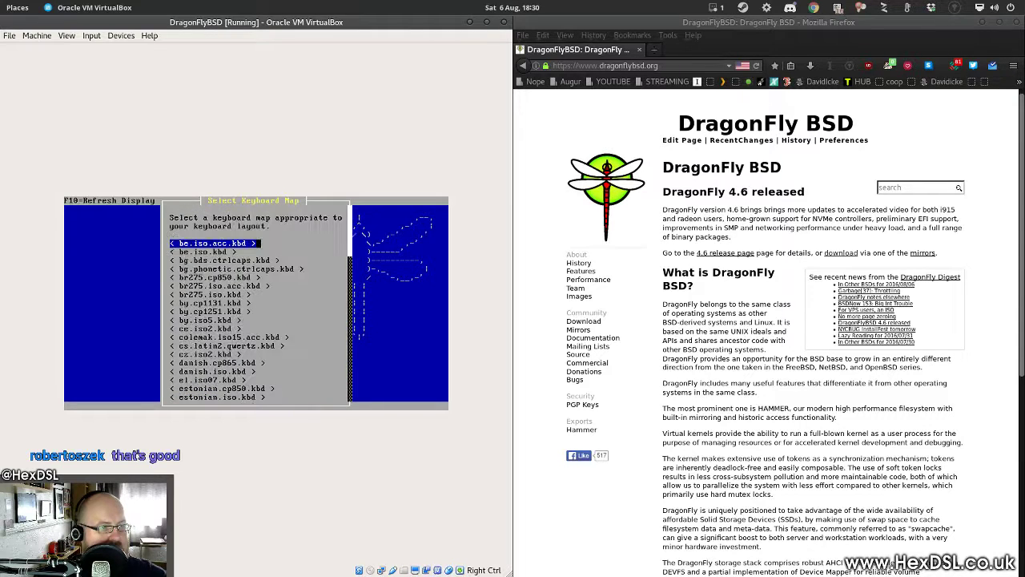
{"action": "key", "text": "Down"}
{"action": "key", "text": "Down"}
{"action": "key", "text": "Down"}
{"action": "key", "text": "Down"}
{"action": "key", "text": "Down"}
{"action": "key", "text": "Down"}
{"action": "key", "text": "Down"}
{"action": "key", "text": "Down"}
{"action": "key", "text": "Down"}
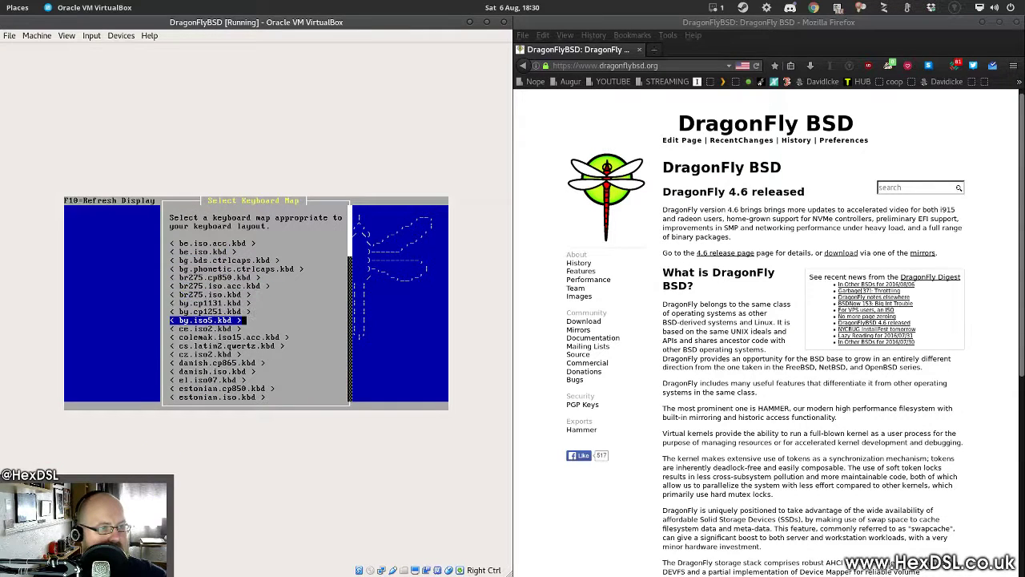
{"action": "key", "text": "Down"}
{"action": "key", "text": "Down"}
{"action": "key", "text": "Down"}
{"action": "key", "text": "Down"}
{"action": "key", "text": "Down"}
{"action": "key", "text": "Down"}
{"action": "key", "text": "Down"}
{"action": "key", "text": "Down"}
{"action": "key", "text": "Down"}
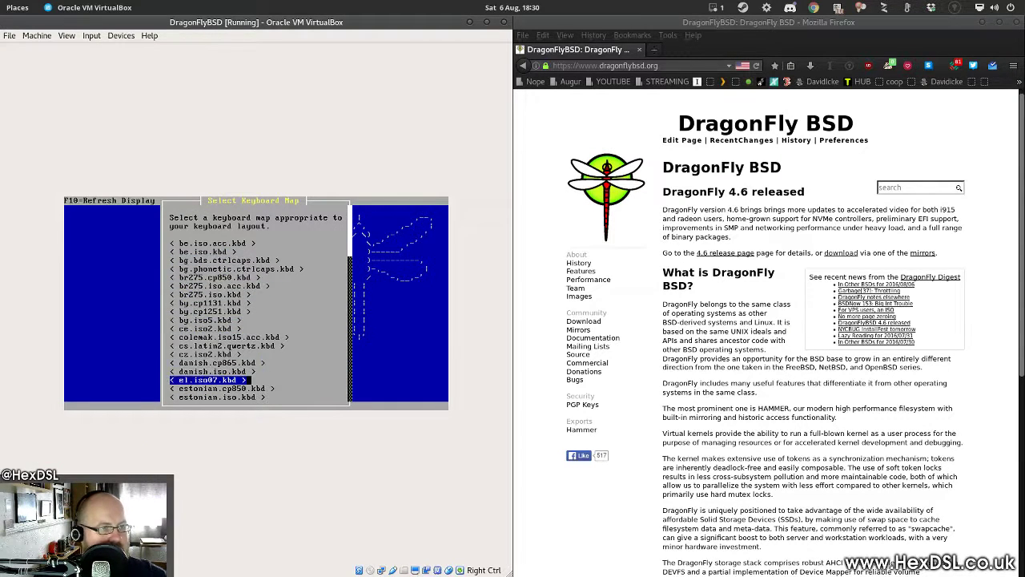
{"action": "key", "text": "Down"}
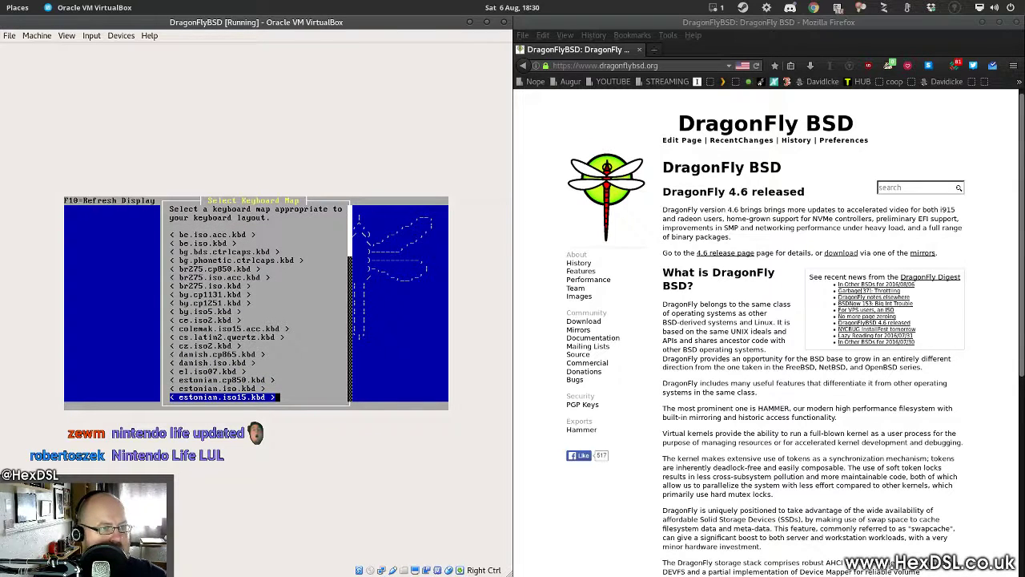
{"action": "key", "text": "Down"}
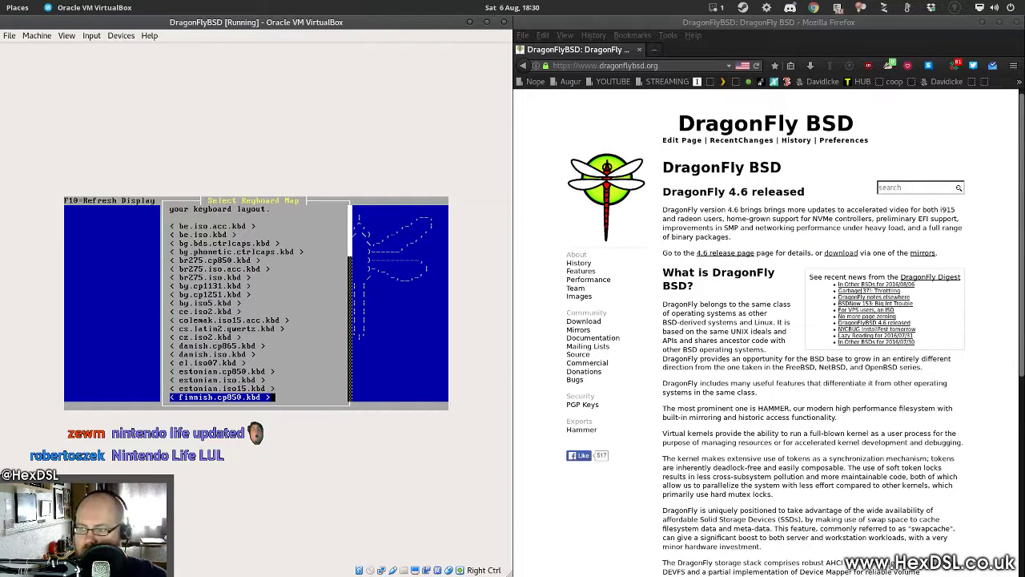
{"action": "key", "text": "Down"}
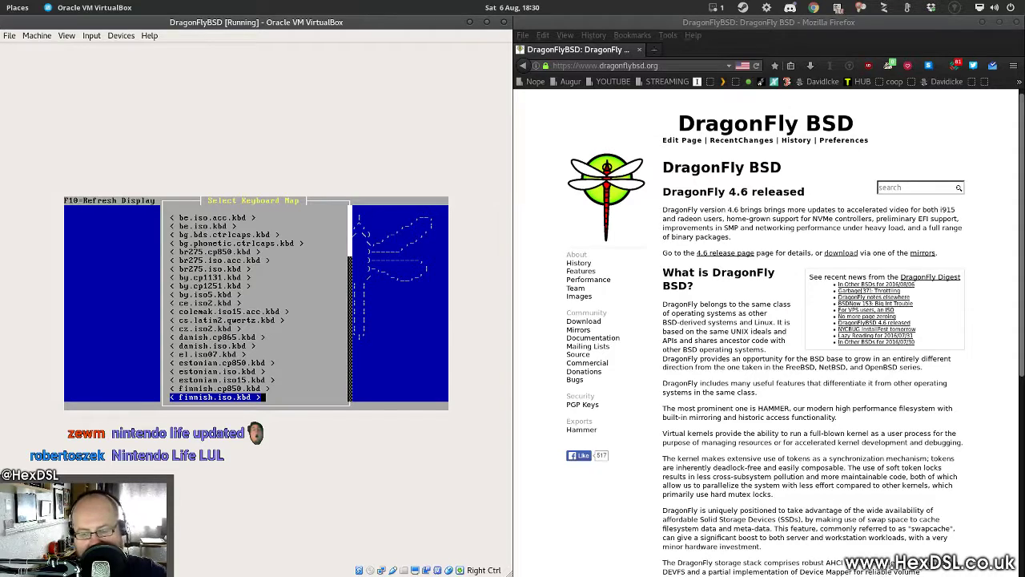
{"action": "left_click", "coordinate": [839, 11]}
{"action": "left_click_drag", "start_coordinate": [703, 29], "coordinate": [749, 91]}
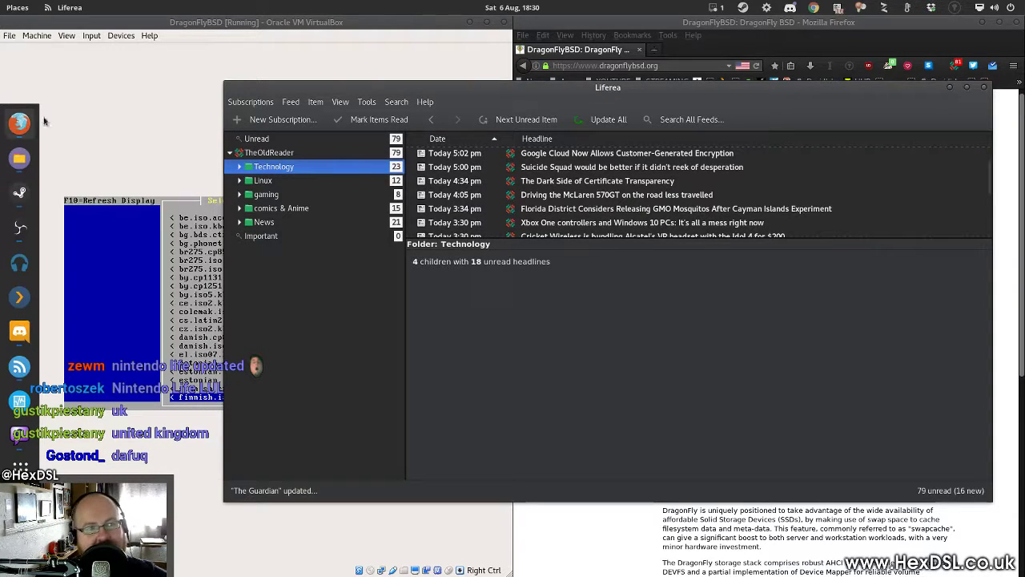
{"action": "left_click_drag", "start_coordinate": [475, 97], "coordinate": [436, 105]}
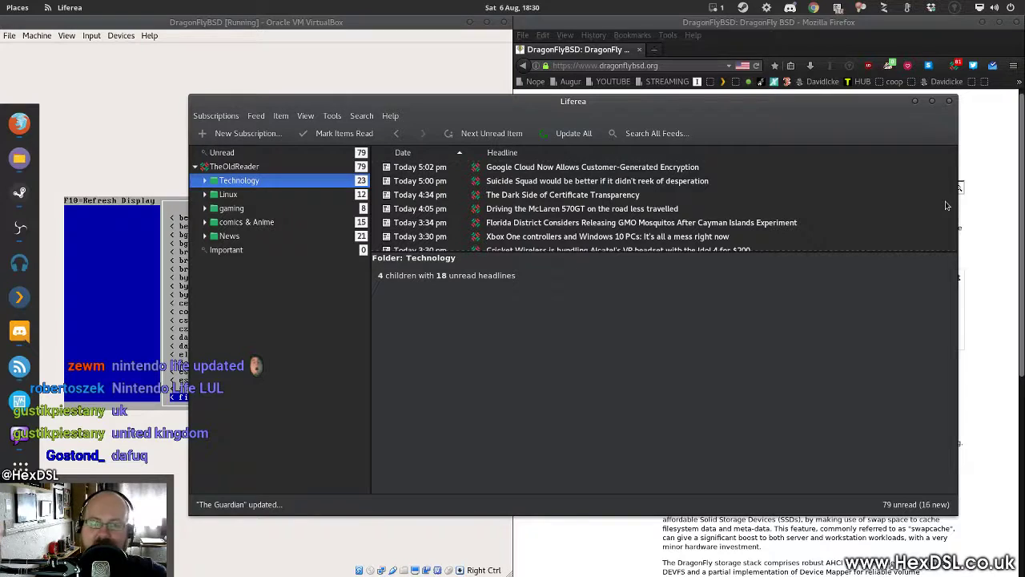
{"action": "left_click", "coordinate": [949, 101]}
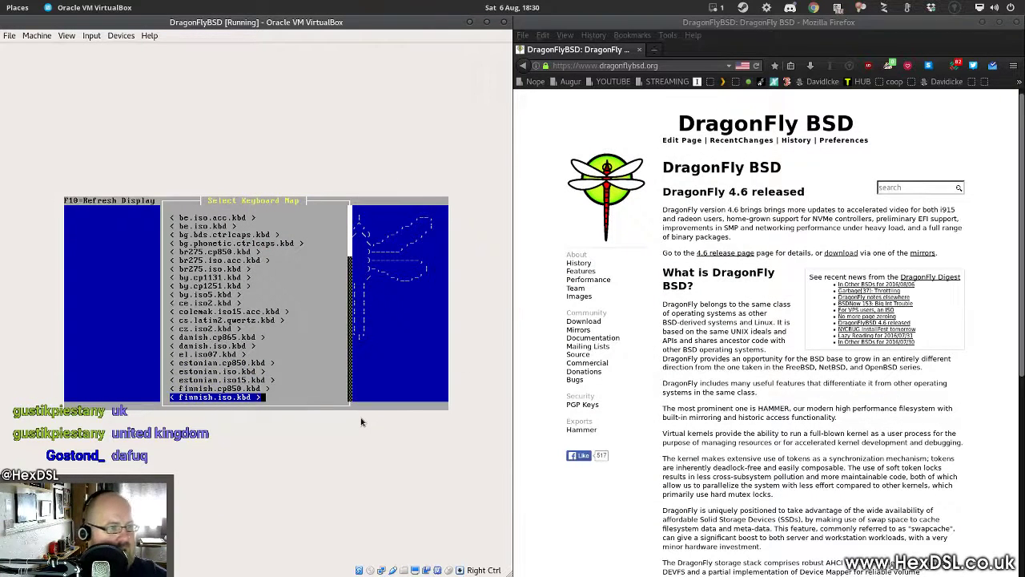
Pick uk.iso.kbd from the Select Keyboard Map list.
{"action": "key", "text": "Up"}
{"action": "key", "text": "Up"}
{"action": "key", "text": "Up"}
{"action": "key", "text": "Up"}
{"action": "key", "text": "Up"}
{"action": "key", "text": "Up"}
{"action": "key", "text": "Up"}
{"action": "key", "text": "Up"}
{"action": "key", "text": "Up"}
{"action": "key", "text": "Up"}
{"action": "key", "text": "Up"}
{"action": "key", "text": "Up"}
{"action": "key", "text": "Up"}
{"action": "key", "text": "Up"}
{"action": "key", "text": "Up"}
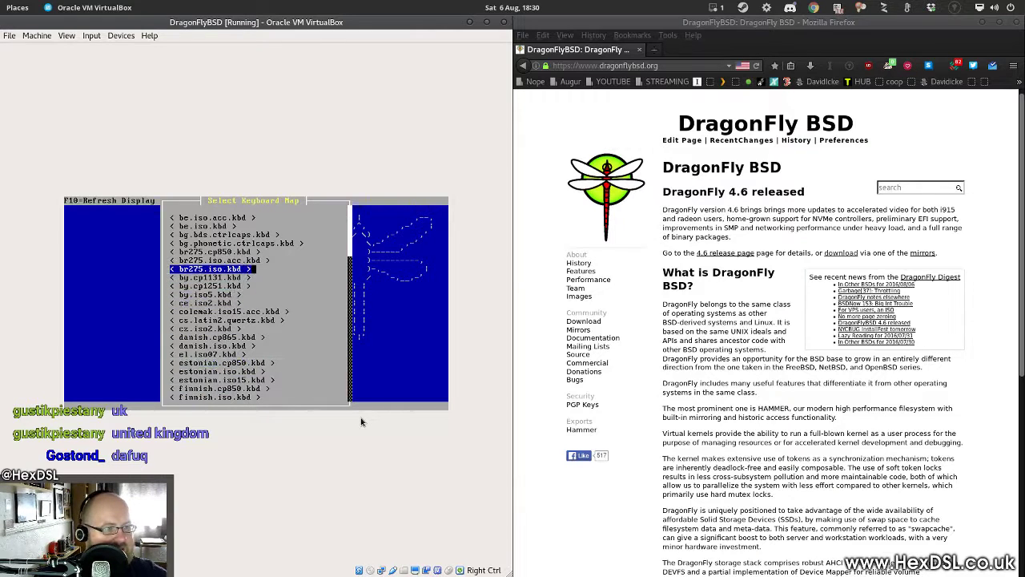
{"action": "key", "text": "Down"}
{"action": "key", "text": "Down"}
{"action": "key", "text": "Down"}
{"action": "key", "text": "Down"}
{"action": "key", "text": "Down"}
{"action": "key", "text": "Down"}
{"action": "key", "text": "Down"}
{"action": "key", "text": "Down"}
{"action": "key", "text": "Down"}
{"action": "key", "text": "Down"}
{"action": "key", "text": "Down"}
{"action": "key", "text": "Down"}
{"action": "key", "text": "Down"}
{"action": "key", "text": "Down"}
{"action": "key", "text": "Down"}
{"action": "key", "text": "Down"}
{"action": "key", "text": "Down"}
{"action": "key", "text": "Down"}
{"action": "key", "text": "Down"}
{"action": "key", "text": "Down"}
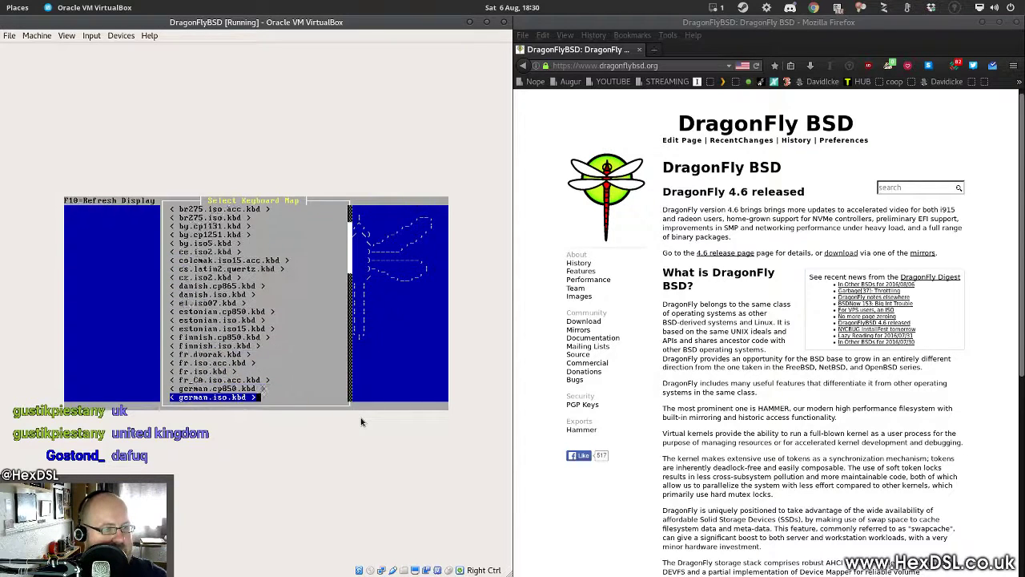
{"action": "key", "text": "Down"}
{"action": "key", "text": "Down"}
{"action": "key", "text": "Down"}
{"action": "key", "text": "Down"}
{"action": "key", "text": "Down"}
{"action": "key", "text": "Down"}
{"action": "key", "text": "Down"}
{"action": "key", "text": "Down"}
{"action": "key", "text": "Down"}
{"action": "key", "text": "Down"}
{"action": "key", "text": "Down"}
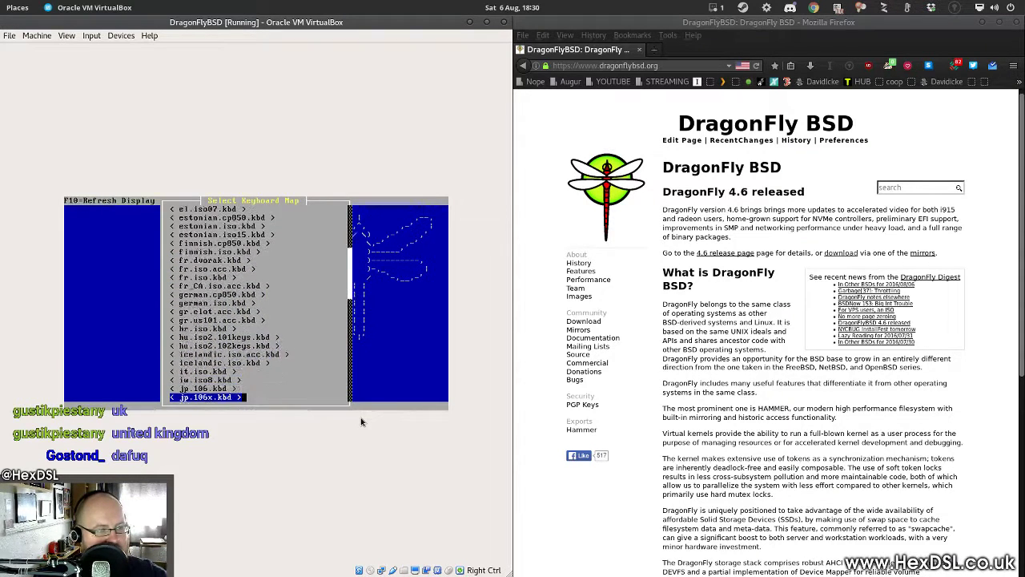
{"action": "key", "text": "Down"}
{"action": "key", "text": "Down"}
{"action": "key", "text": "Down"}
{"action": "key", "text": "Down"}
{"action": "key", "text": "Down"}
{"action": "key", "text": "Down"}
{"action": "key", "text": "Down"}
{"action": "key", "text": "Down"}
{"action": "key", "text": "Down"}
{"action": "key", "text": "Down"}
{"action": "key", "text": "Down"}
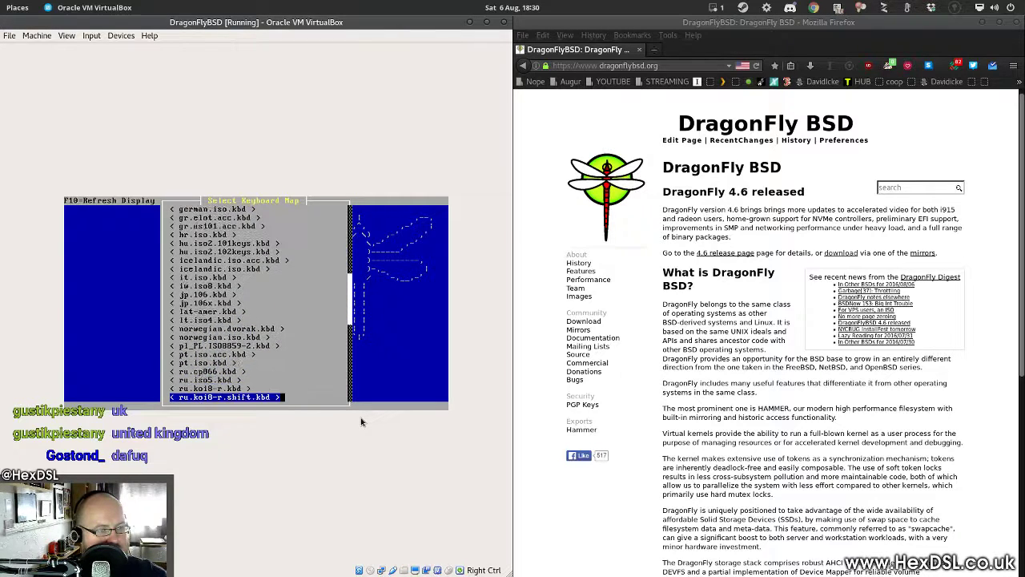
{"action": "key", "text": "Down"}
{"action": "key", "text": "Down"}
{"action": "key", "text": "Down"}
{"action": "key", "text": "Down"}
{"action": "key", "text": "Down"}
{"action": "key", "text": "Down"}
{"action": "key", "text": "Down"}
{"action": "key", "text": "Down"}
{"action": "key", "text": "Down"}
{"action": "key", "text": "Down"}
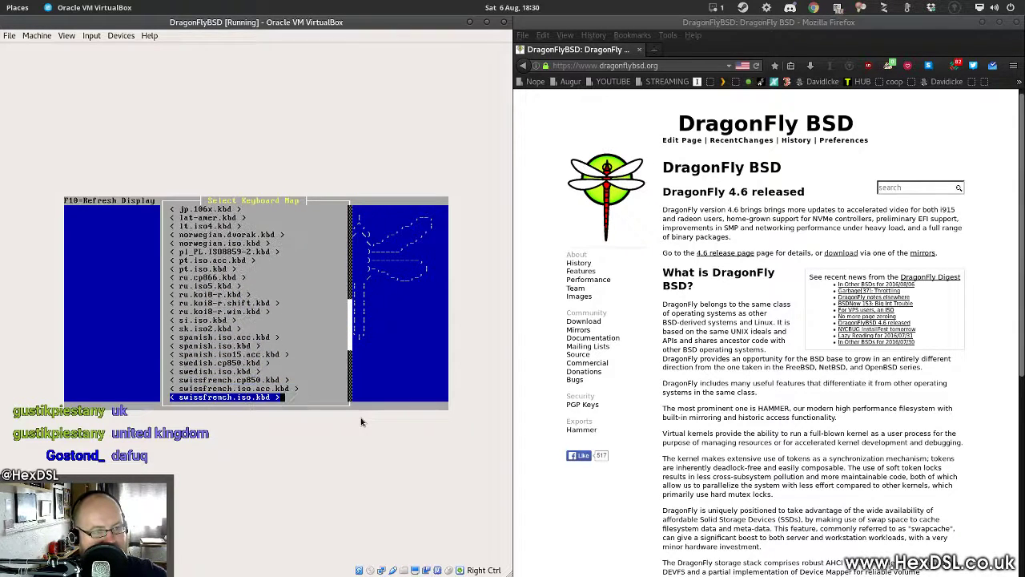
{"action": "key", "text": "Down"}
{"action": "key", "text": "Down"}
{"action": "key", "text": "Down"}
{"action": "key", "text": "Down"}
{"action": "key", "text": "Down"}
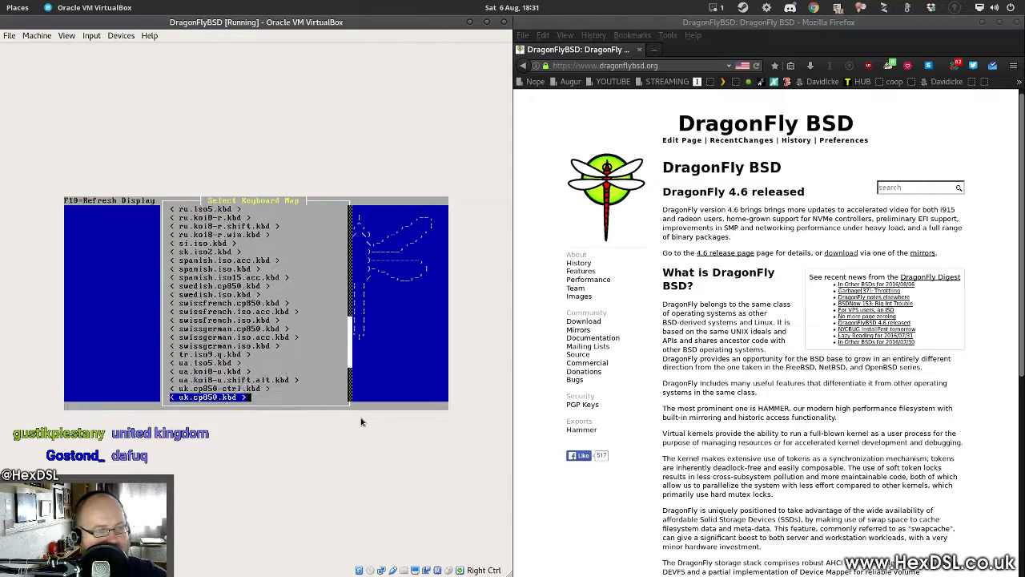
{"action": "key", "text": "Down"}
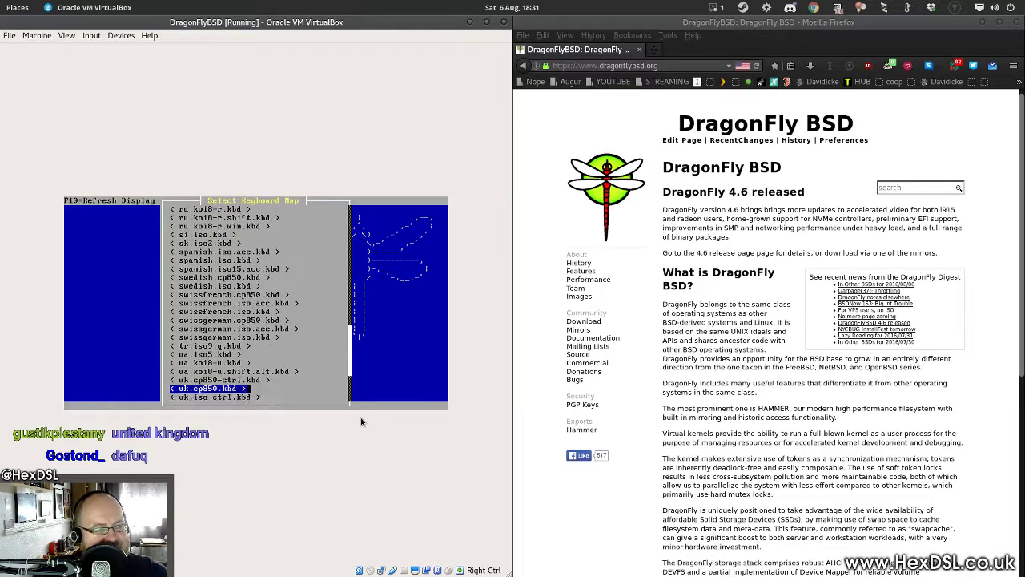
{"action": "key", "text": "Down"}
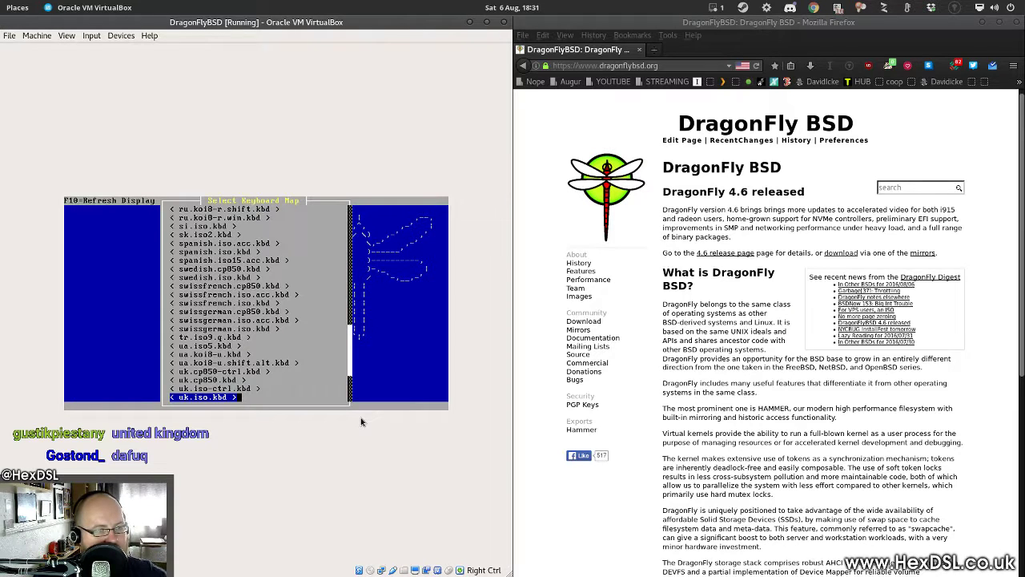
{"action": "key", "text": "Return"}
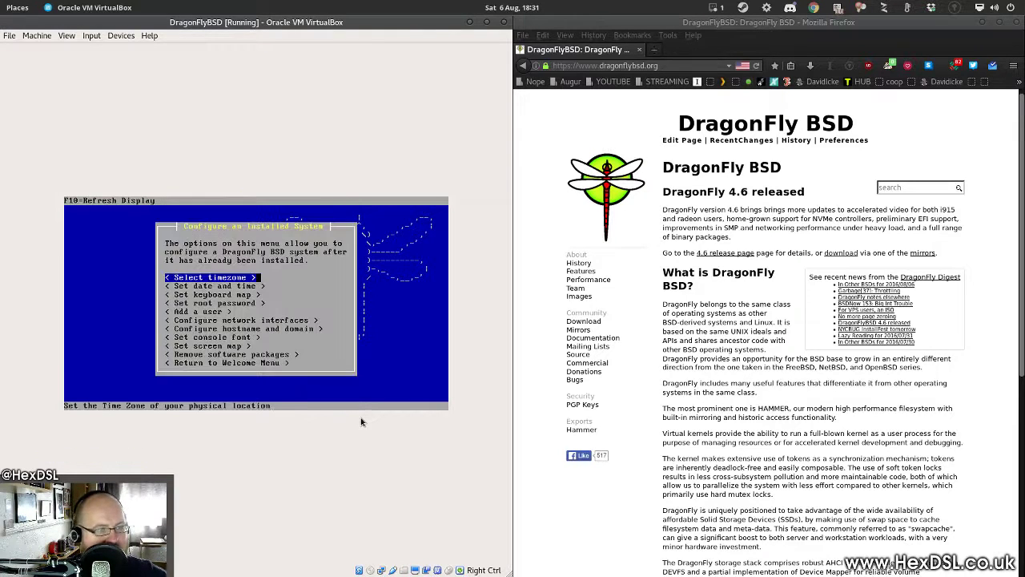
Set and confirm a new root password, then dismiss the password-changed notice.
{"action": "key", "text": "Down"}
{"action": "key", "text": "Down"}
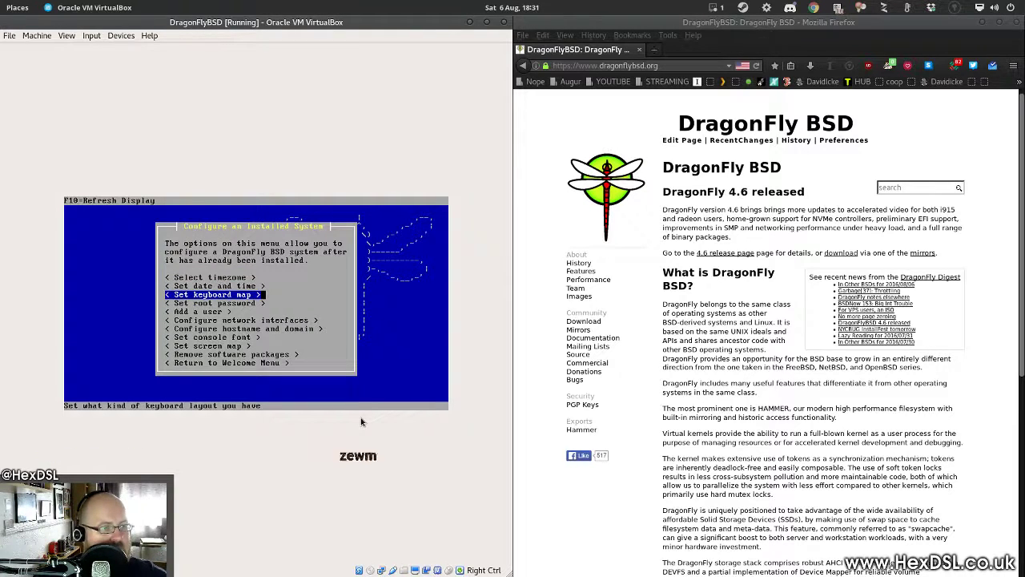
{"action": "key", "text": "Down"}
{"action": "key", "text": "Return"}
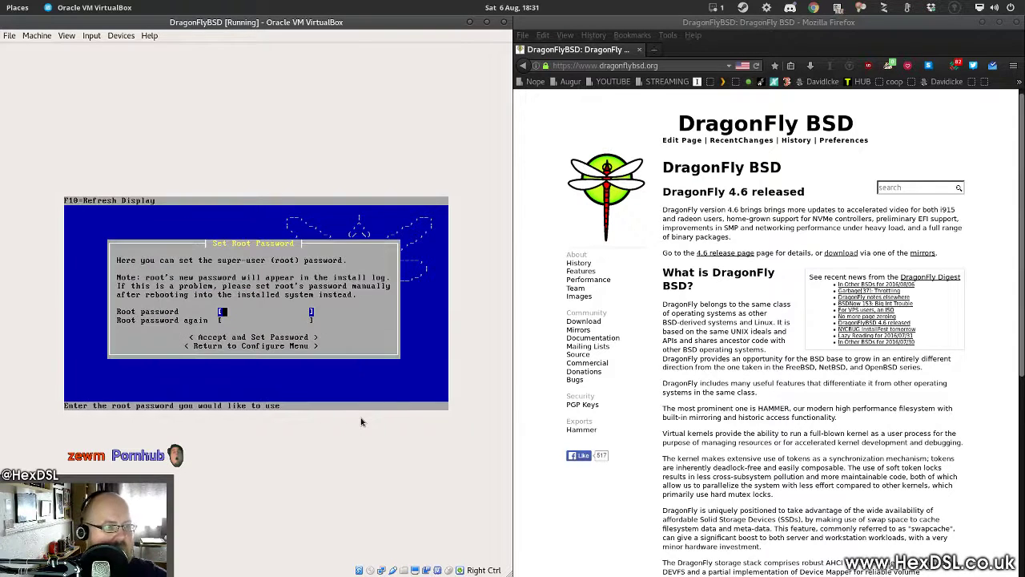
{"action": "type", "text": "*******"}
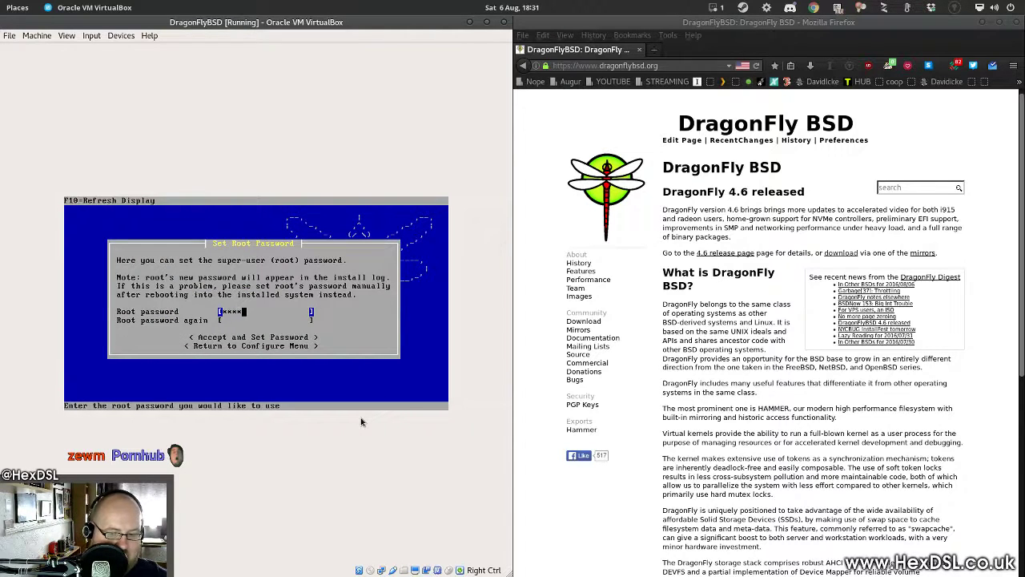
{"action": "type", "text": "*"}
{"action": "key", "text": "Tab"}
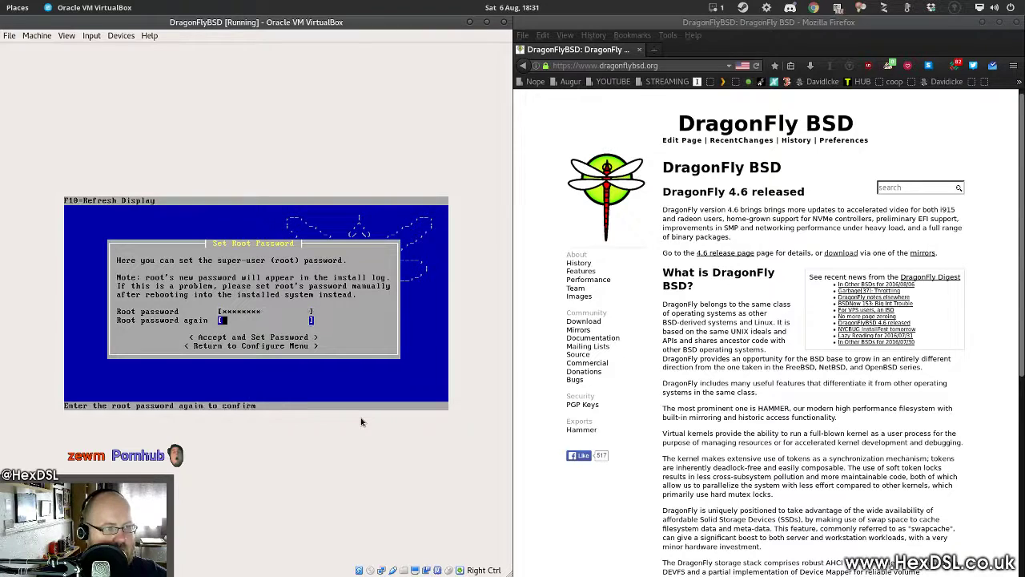
{"action": "type", "text": "*******"}
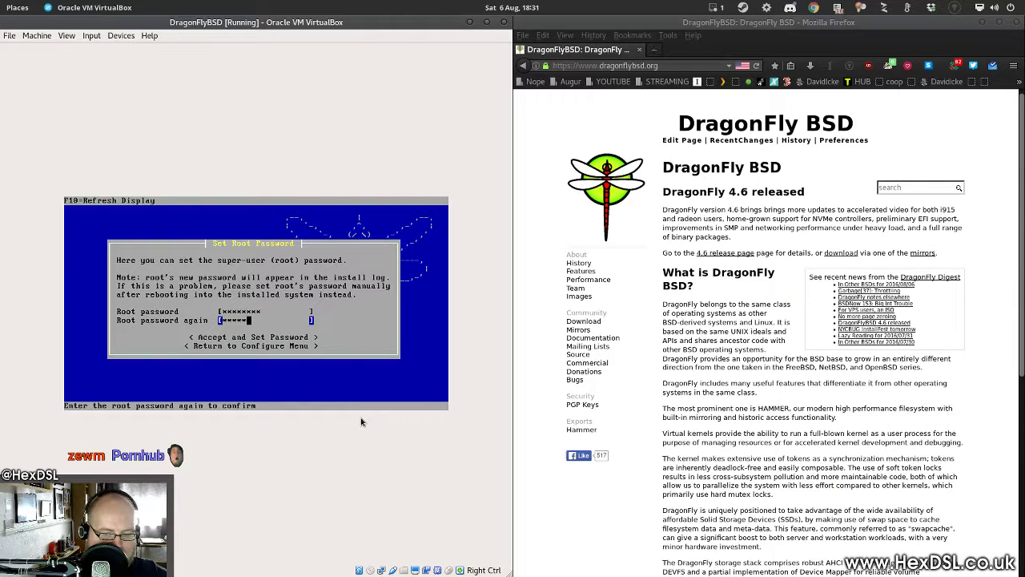
{"action": "type", "text": "*"}
{"action": "key", "text": "Tab"}
{"action": "key", "text": "Return"}
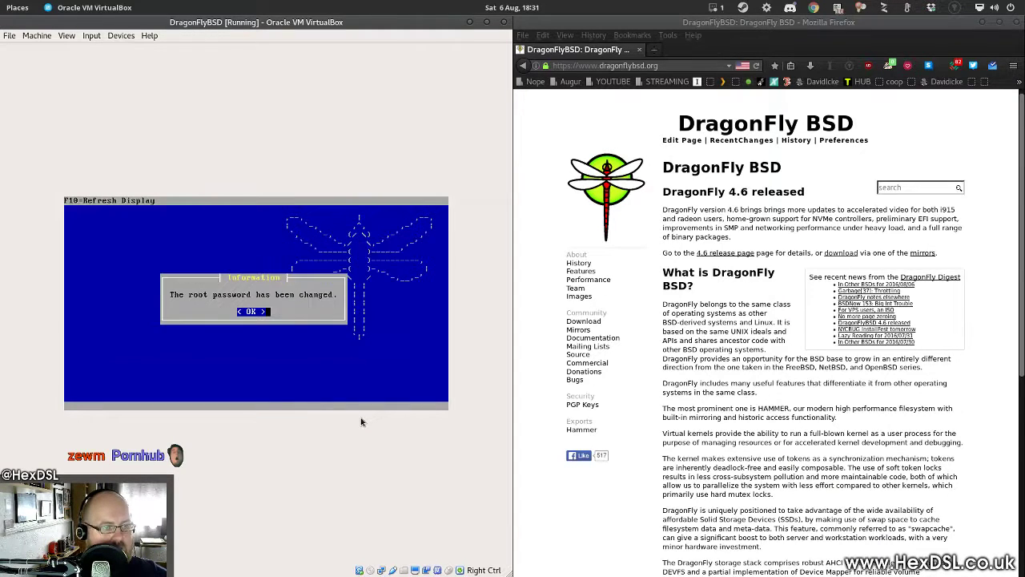
{"action": "key", "text": "Return"}
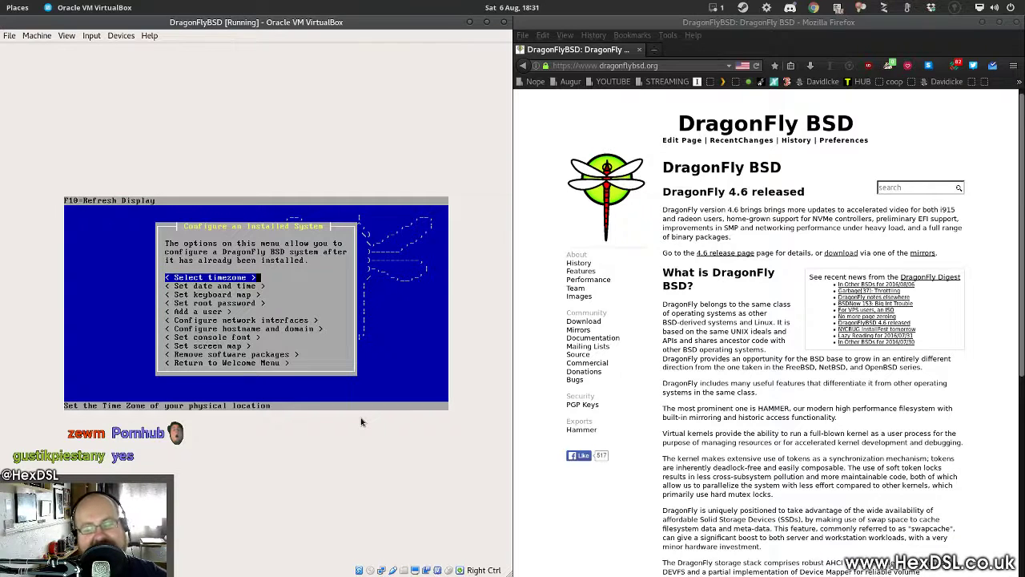
In the Add a user form, enter the username, real name and password twice.
{"action": "key", "text": "Down"}
{"action": "key", "text": "Down"}
{"action": "key", "text": "Down"}
{"action": "key", "text": "Down"}
{"action": "key", "text": "Down"}
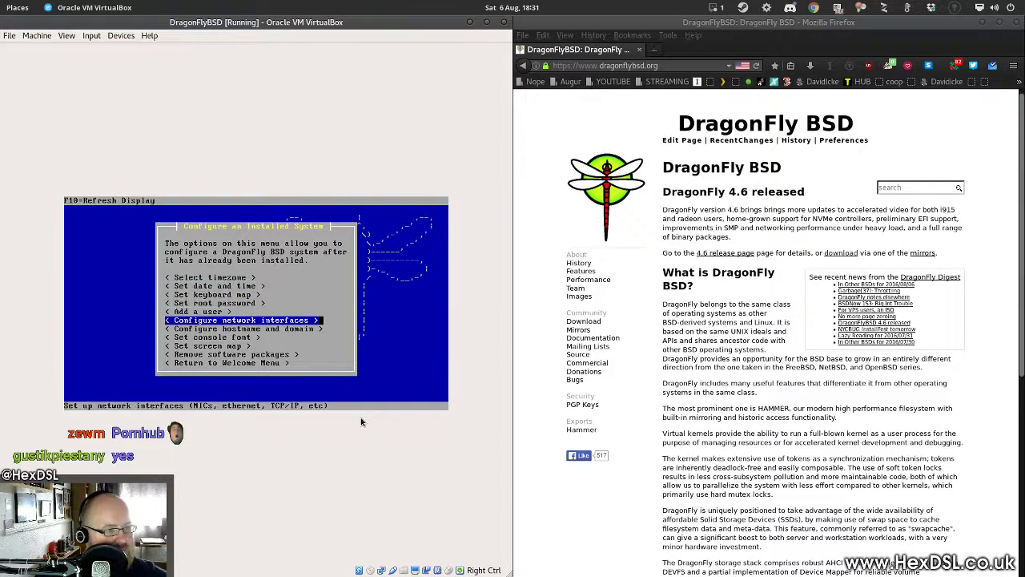
{"action": "key", "text": "Up"}
{"action": "key", "text": "Return"}
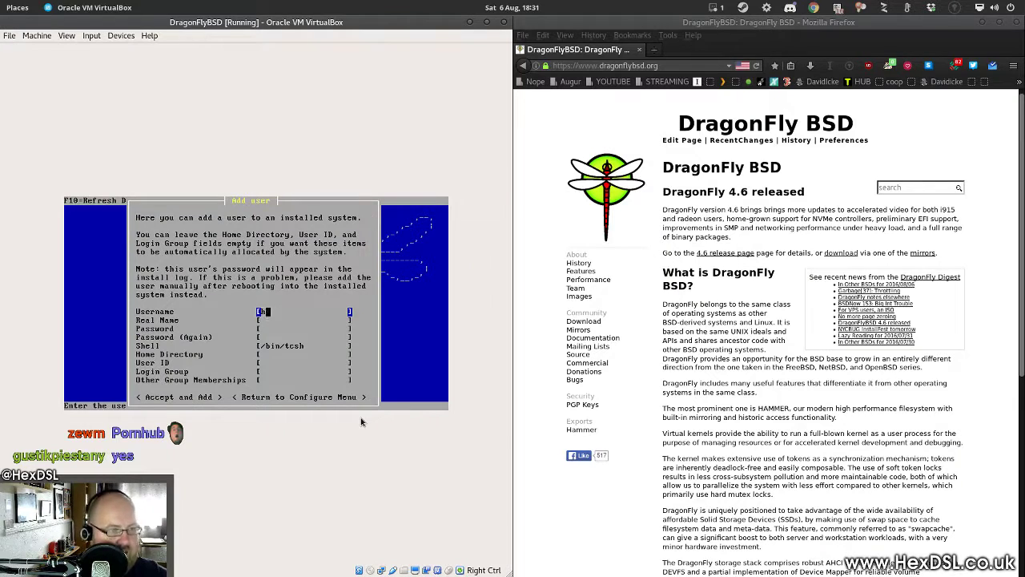
{"action": "key", "text": "Tab"}
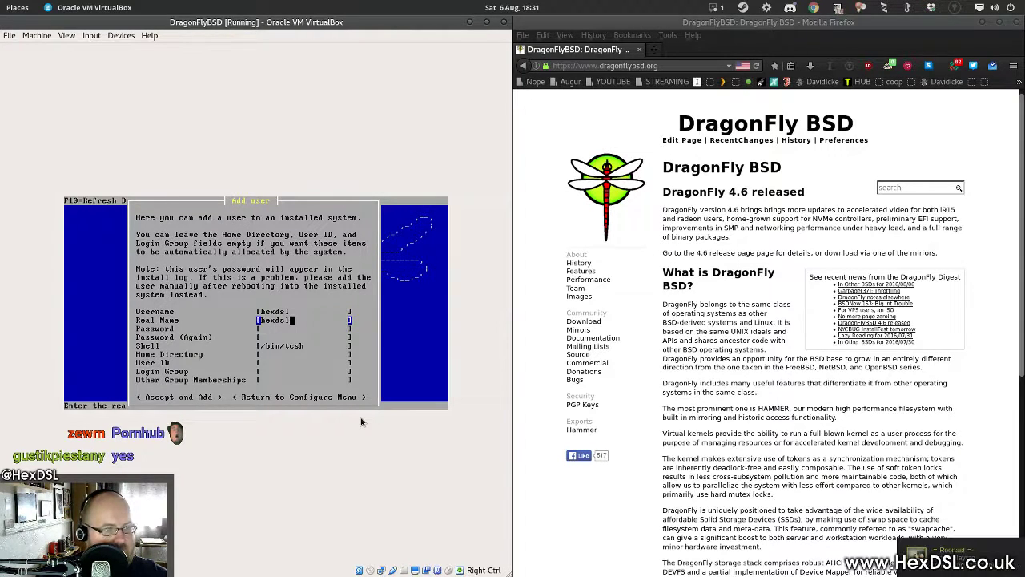
{"action": "key", "text": "Tab"}
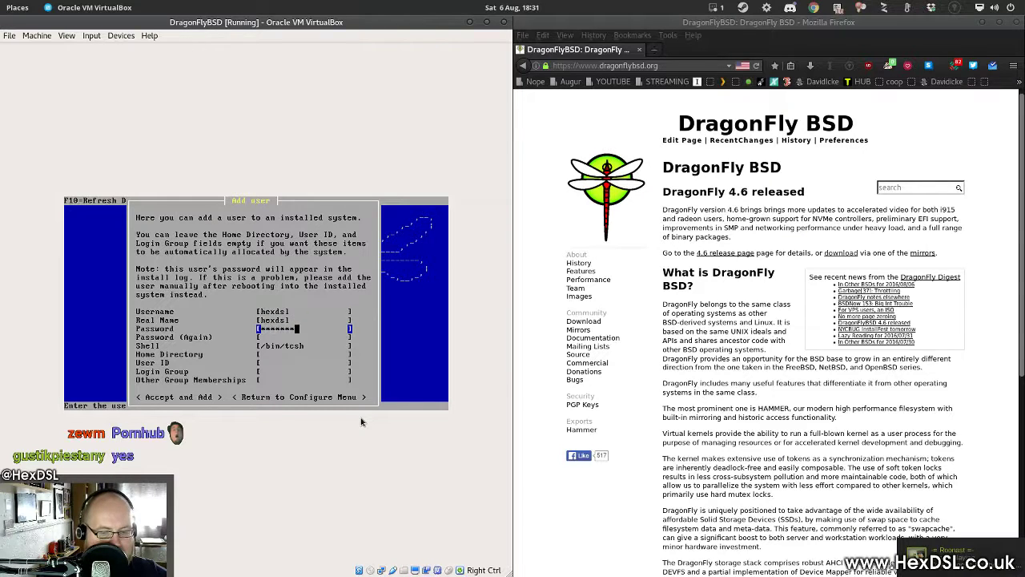
{"action": "key", "text": "Tab"}
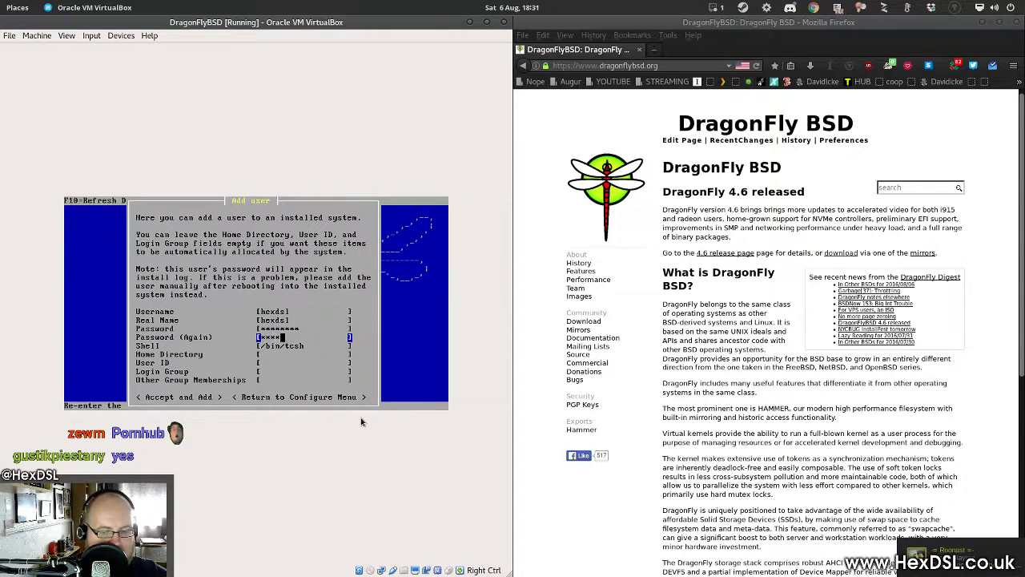
Check the group and home directory fields, then Accept and Add the user.
{"action": "key", "text": "Tab"}
{"action": "key", "text": "Tab"}
{"action": "key", "text": "Tab"}
{"action": "key", "text": "Tab"}
{"action": "key", "text": "Tab"}
{"action": "key", "text": "Tab"}
{"action": "key", "text": "Tab"}
{"action": "key", "text": "Tab"}
{"action": "key", "text": "Up"}
{"action": "key", "text": "Down"}
{"action": "key", "text": "Down"}
{"action": "key", "text": "Down"}
{"action": "key", "text": "Down"}
{"action": "key", "text": "Down"}
{"action": "key", "text": "Down"}
{"action": "key", "text": "Down"}
{"action": "key", "text": "Down"}
{"action": "key", "text": "Up"}
{"action": "key", "text": "Up"}
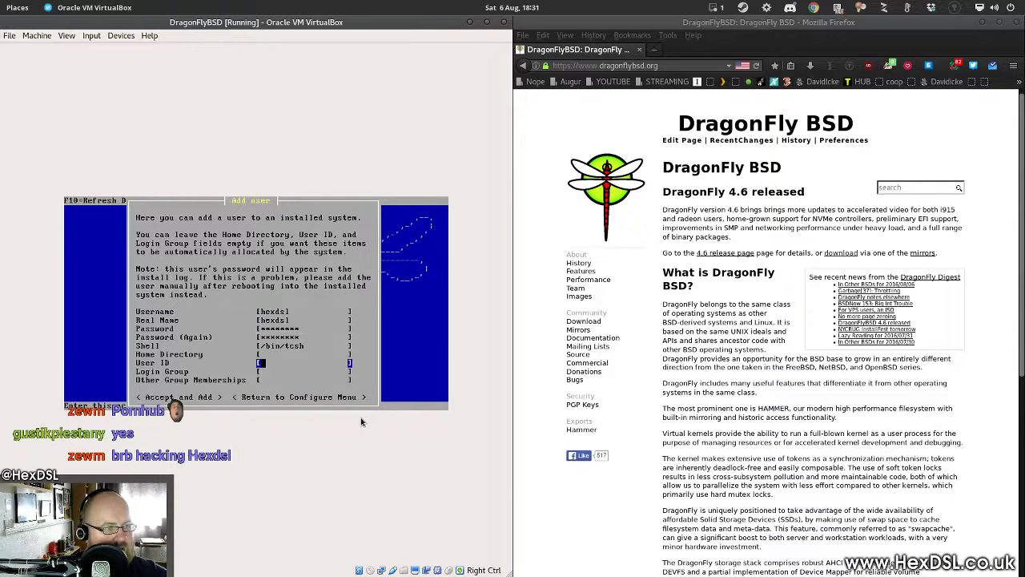
{"action": "key", "text": "Down"}
{"action": "key", "text": "Down"}
{"action": "key", "text": "Down"}
{"action": "key", "text": "Down"}
{"action": "key", "text": "Up"}
{"action": "key", "text": "Return"}
{"action": "key", "text": "Return"}
{"action": "key", "text": "Down"}
{"action": "key", "text": "Down"}
{"action": "key", "text": "Down"}
{"action": "key", "text": "Down"}
{"action": "key", "text": "Down"}
{"action": "key", "text": "Down"}
{"action": "key", "text": "Down"}
{"action": "key", "text": "Down"}
{"action": "key", "text": "Down"}
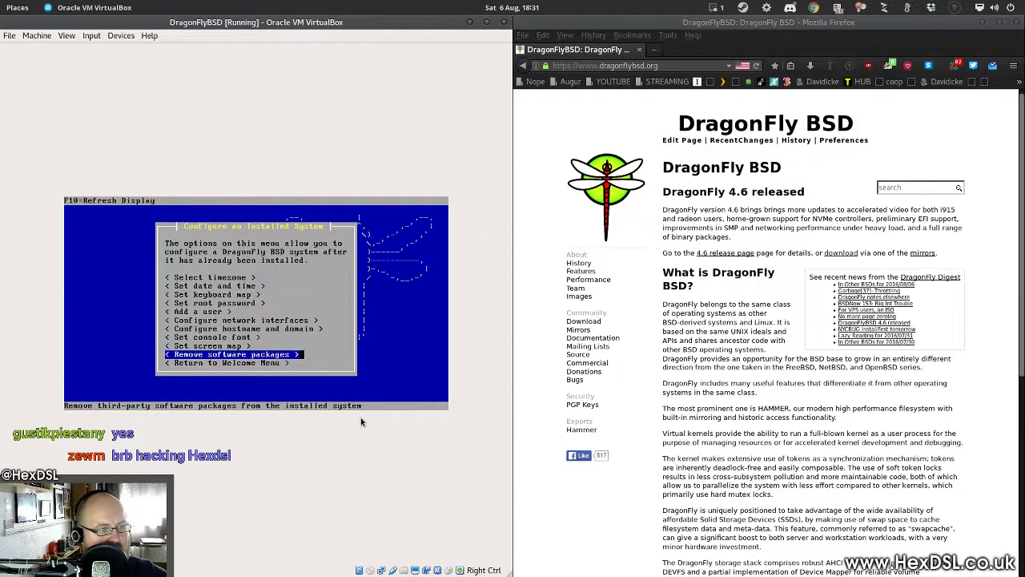
Enable DHCP on the em0 interface and acknowledge its active status report.
{"action": "key", "text": "Up"}
{"action": "key", "text": "Up"}
{"action": "key", "text": "Up"}
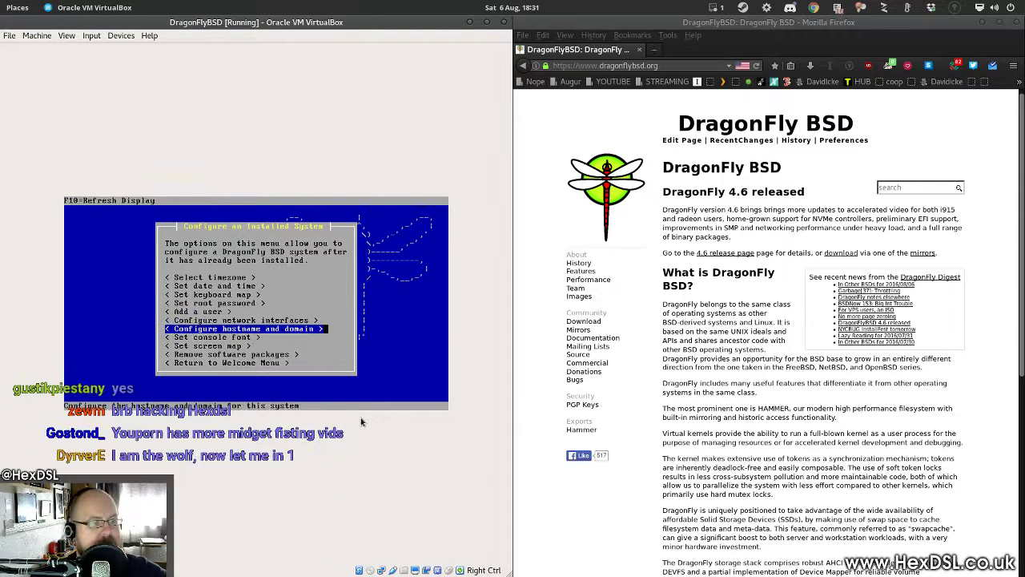
{"action": "key", "text": "Up"}
{"action": "key", "text": "Up"}
{"action": "key", "text": "Down"}
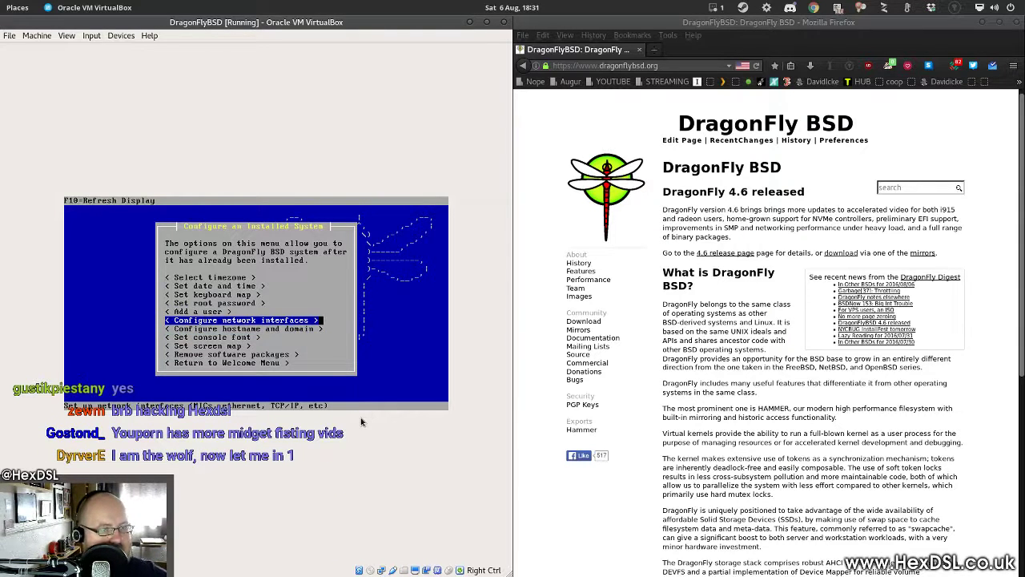
{"action": "key", "text": "Return"}
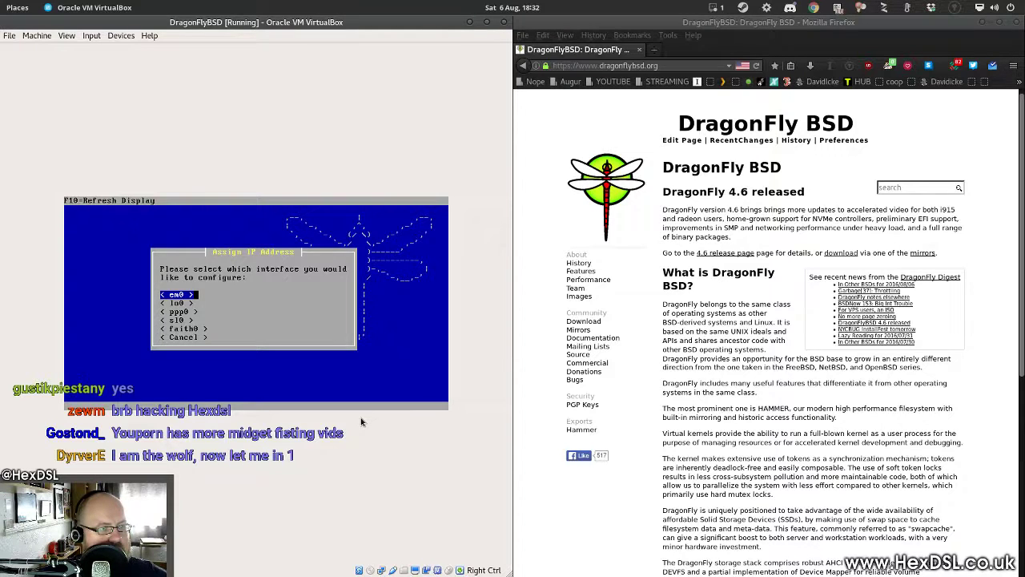
{"action": "key", "text": "Return"}
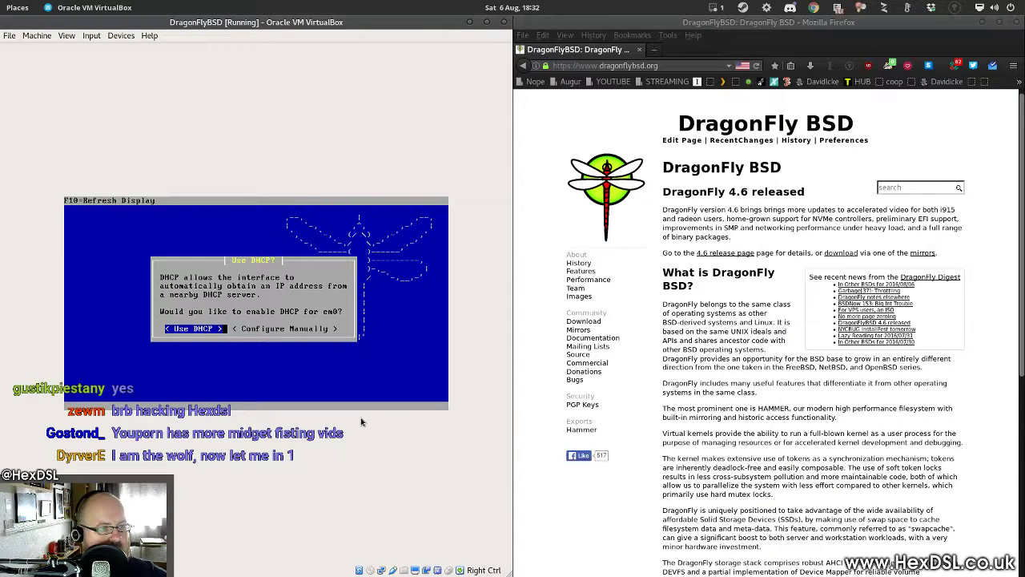
{"action": "key", "text": "Return"}
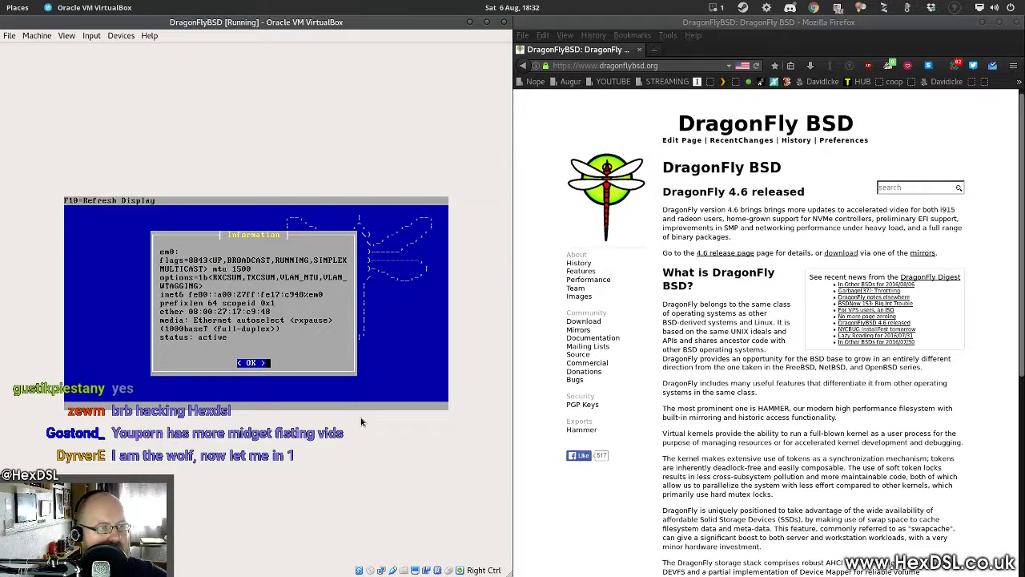
{"action": "key", "text": "Return"}
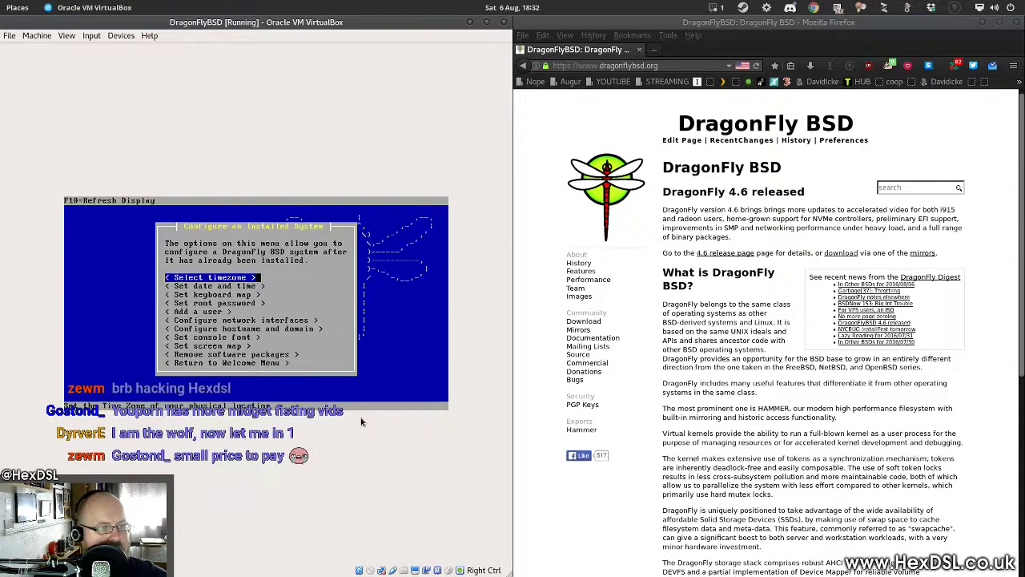
{"action": "key", "text": "Down"}
{"action": "key", "text": "Down"}
{"action": "key", "text": "Down"}
{"action": "key", "text": "Down"}
{"action": "key", "text": "Down"}
{"action": "key", "text": "Down"}
{"action": "key", "text": "Down"}
{"action": "key", "text": "Down"}
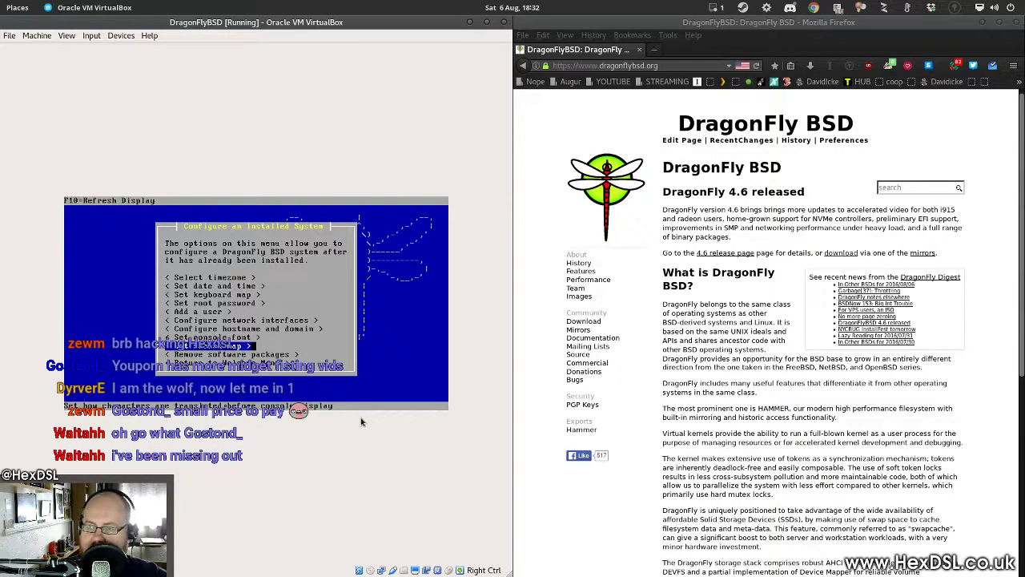
Leave Configure an Installed System via Return to Welcome Menu.
{"action": "key", "text": "Down"}
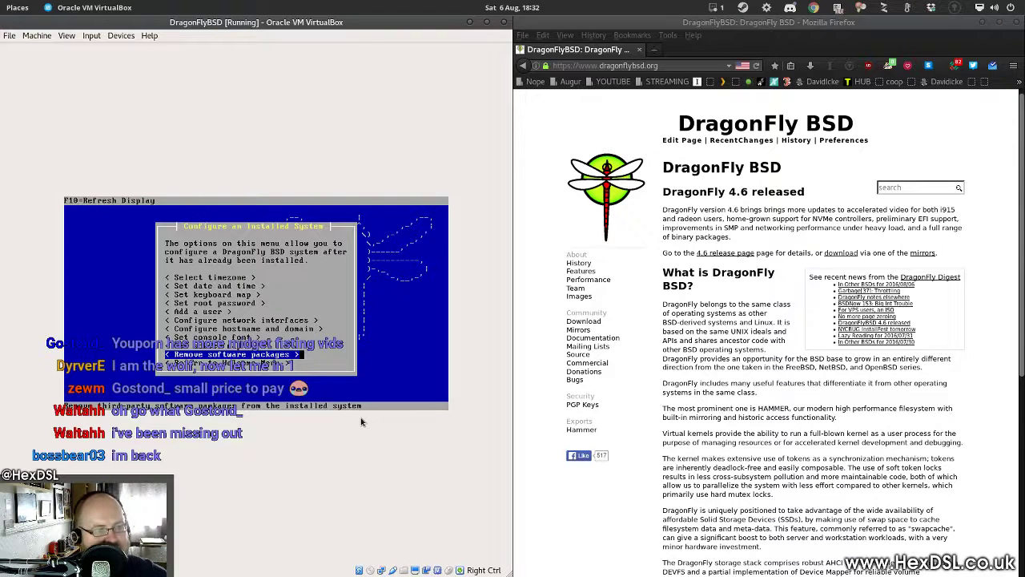
{"action": "key", "text": "Up"}
{"action": "key", "text": "Up"}
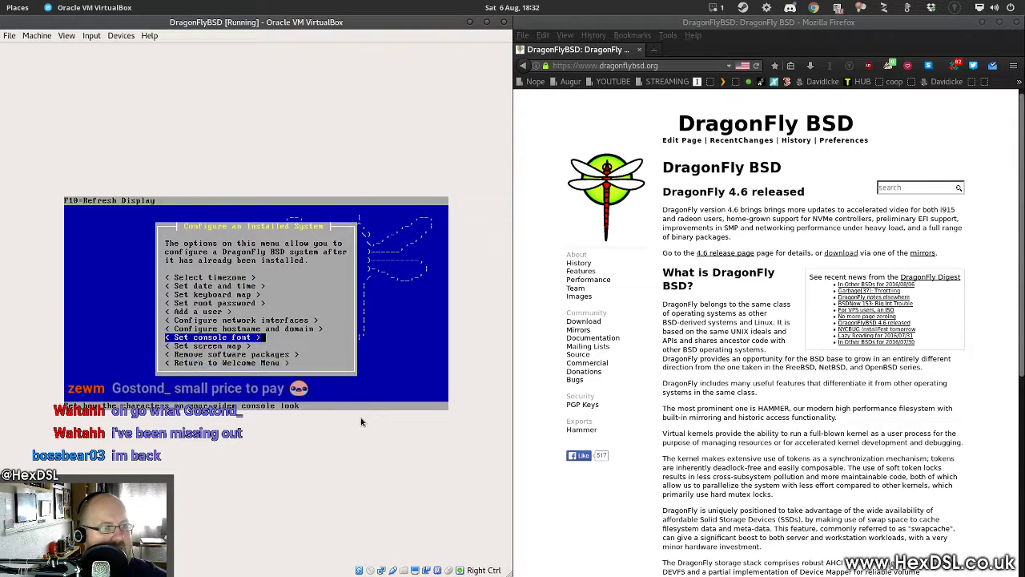
{"action": "key", "text": "Up"}
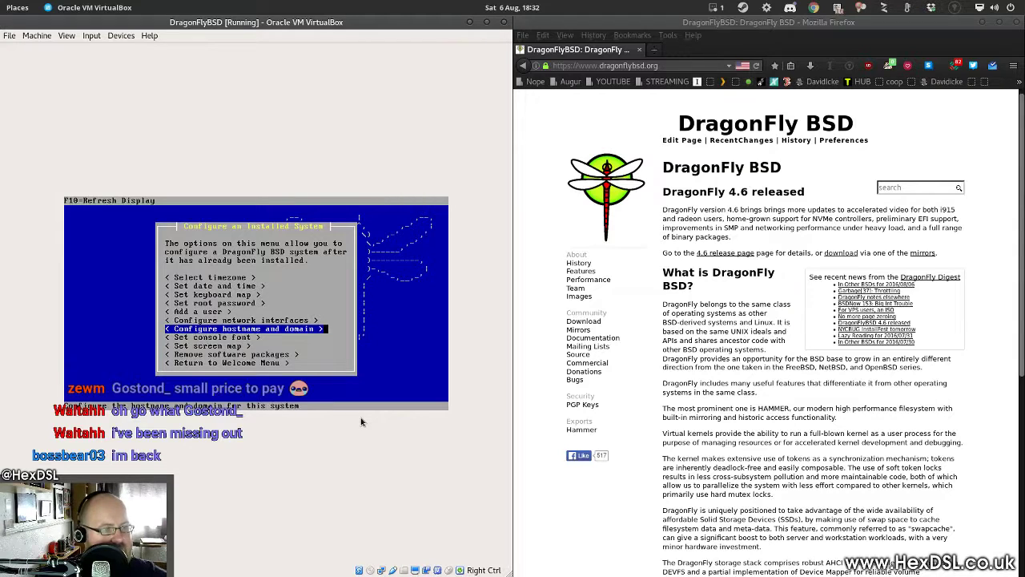
{"action": "key", "text": "Down"}
{"action": "key", "text": "Down"}
{"action": "key", "text": "Down"}
{"action": "key", "text": "Down"}
{"action": "key", "text": "Return"}
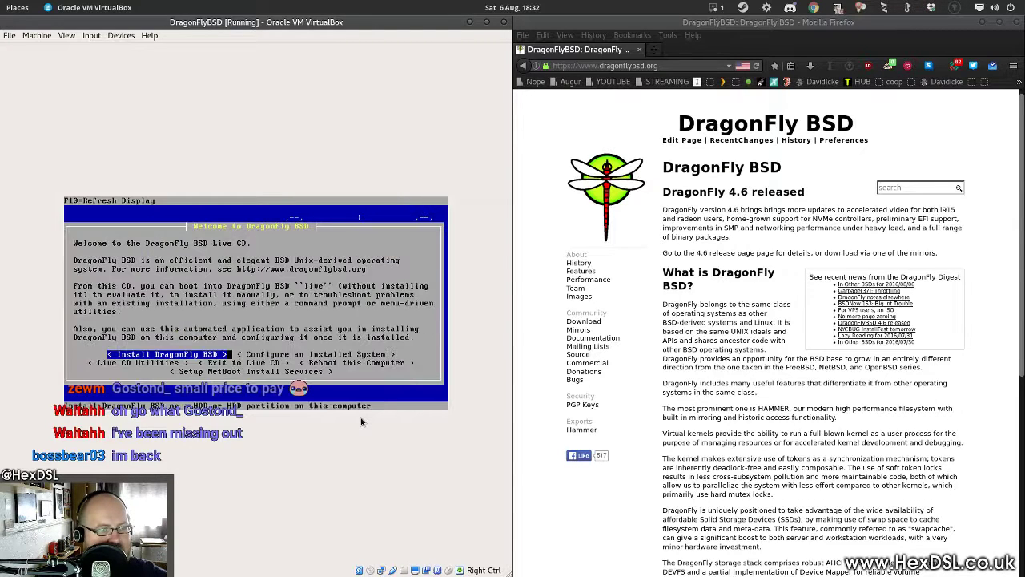
Choose Reboot this Computer on the welcome menu and confirm it.
{"action": "key", "text": "Right"}
{"action": "key", "text": "Down"}
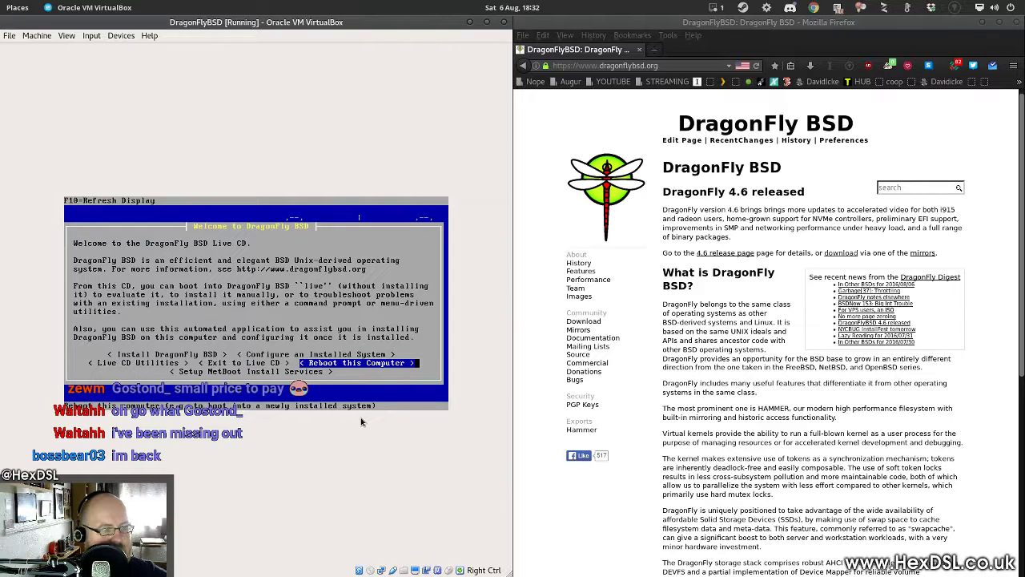
{"action": "key", "text": "Return"}
{"action": "key", "text": "Return"}
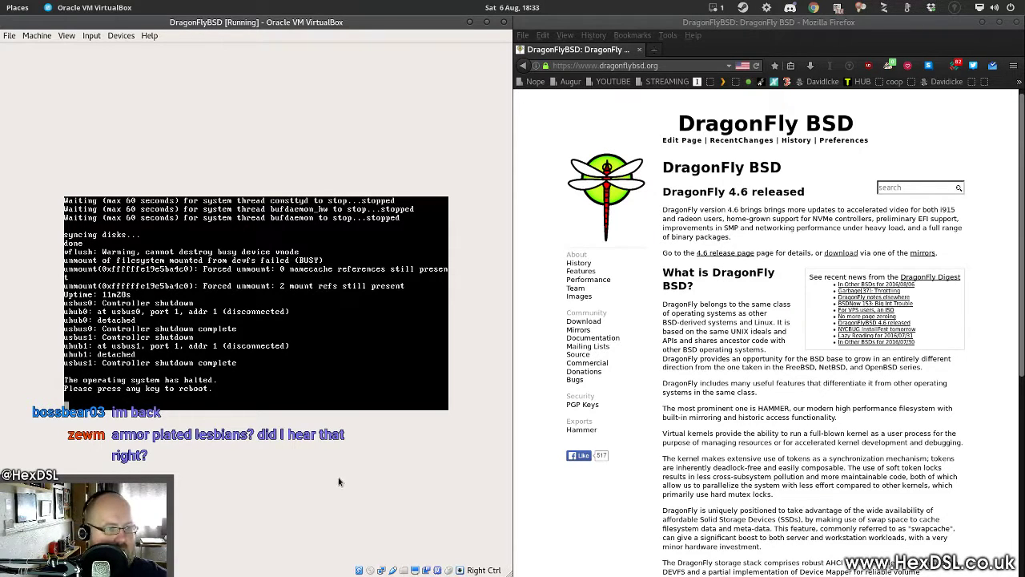
Look through the VirtualBox menus for a restart option without choosing anything.
{"action": "left_click", "coordinate": [10, 35]}
{"action": "left_click", "coordinate": [9, 36]}
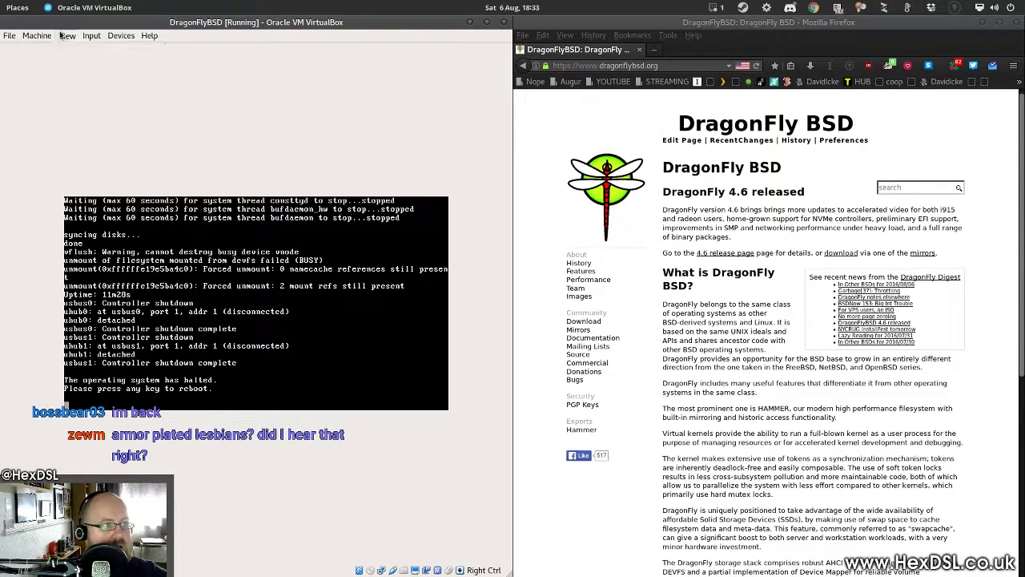
{"action": "left_click", "coordinate": [62, 36]}
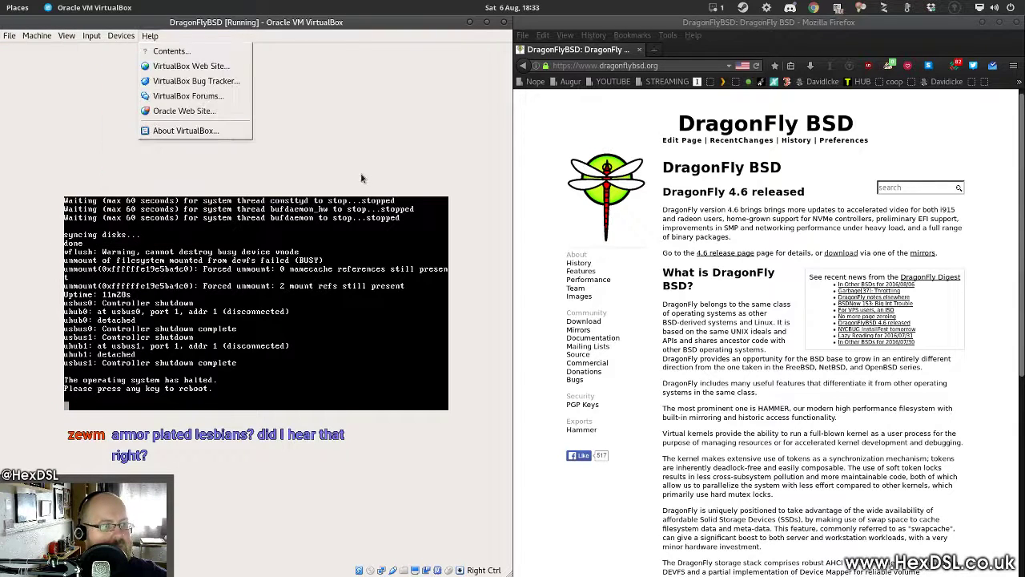
{"action": "left_click", "coordinate": [362, 215]}
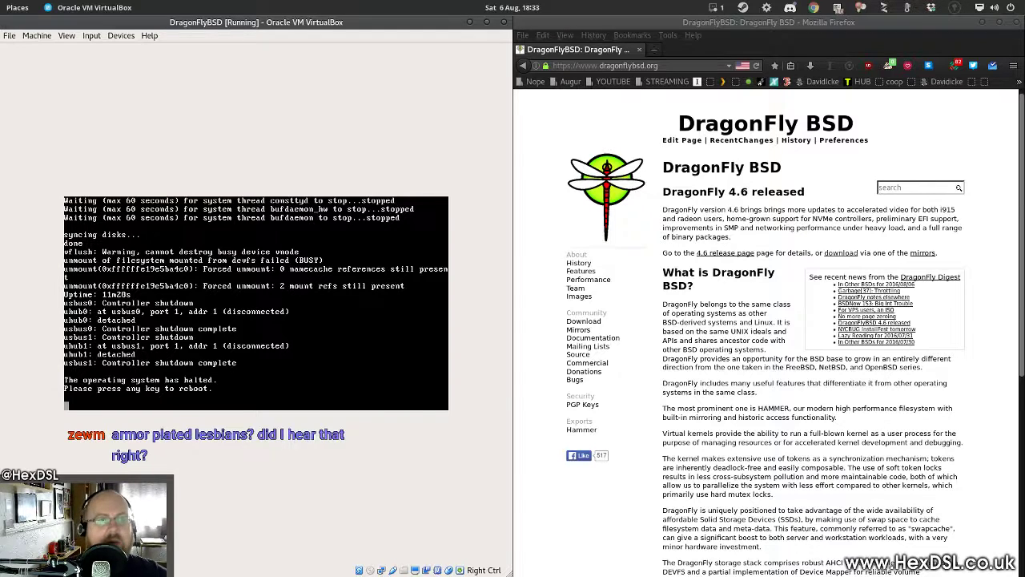
{"action": "left_click", "coordinate": [65, 36]}
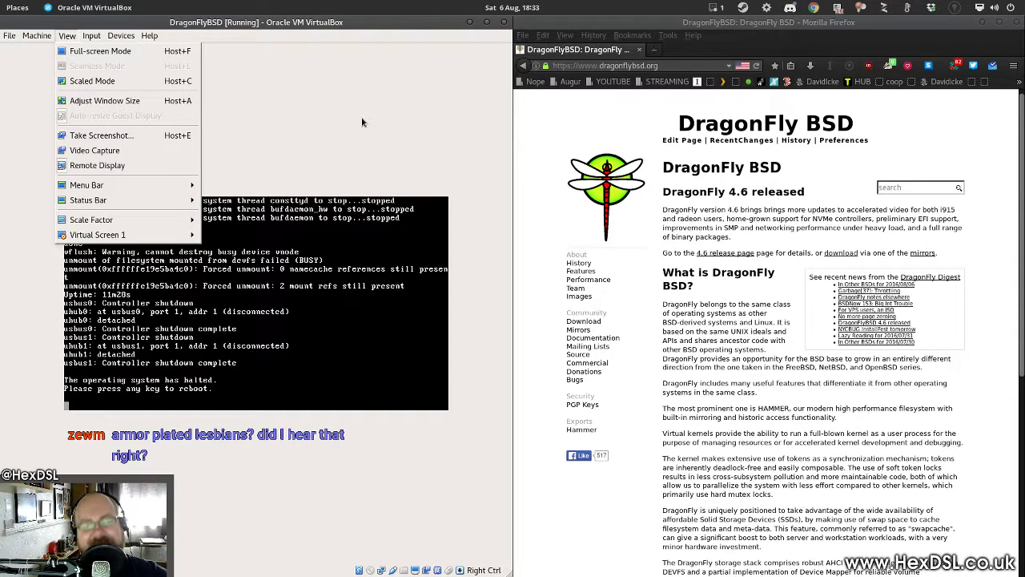
{"action": "mouse_move", "coordinate": [10, 39]}
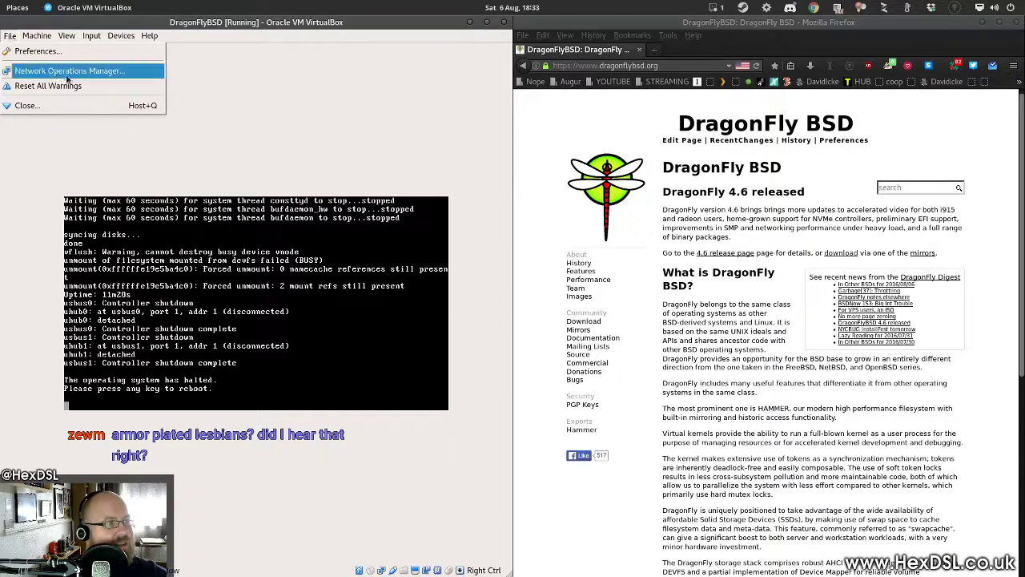
{"action": "left_click", "coordinate": [257, 126]}
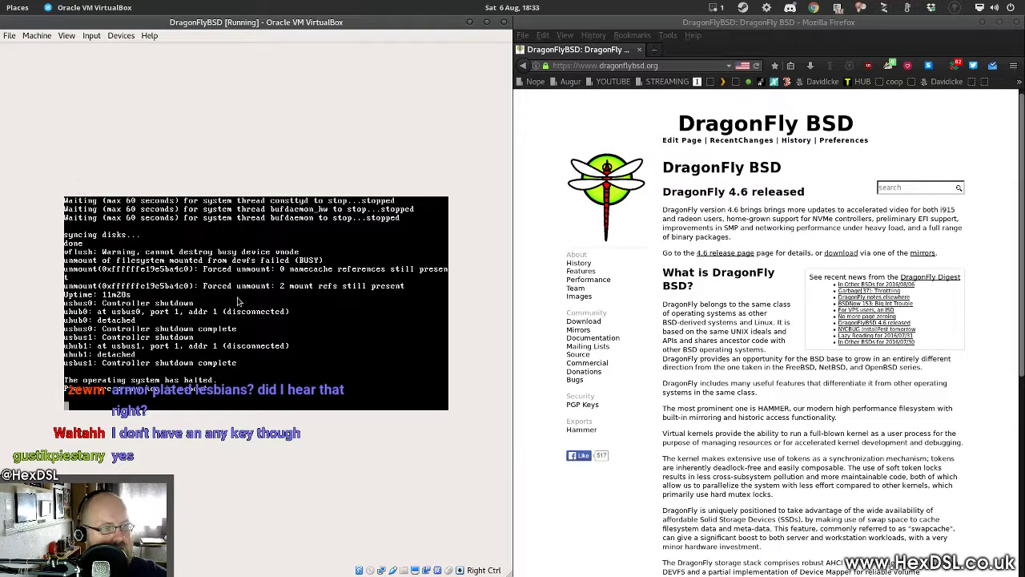
Choose Reset from the Machine menu for the DragonFlyBSD VM.
{"action": "left_click", "coordinate": [8, 37]}
{"action": "mouse_move", "coordinate": [37, 35]}
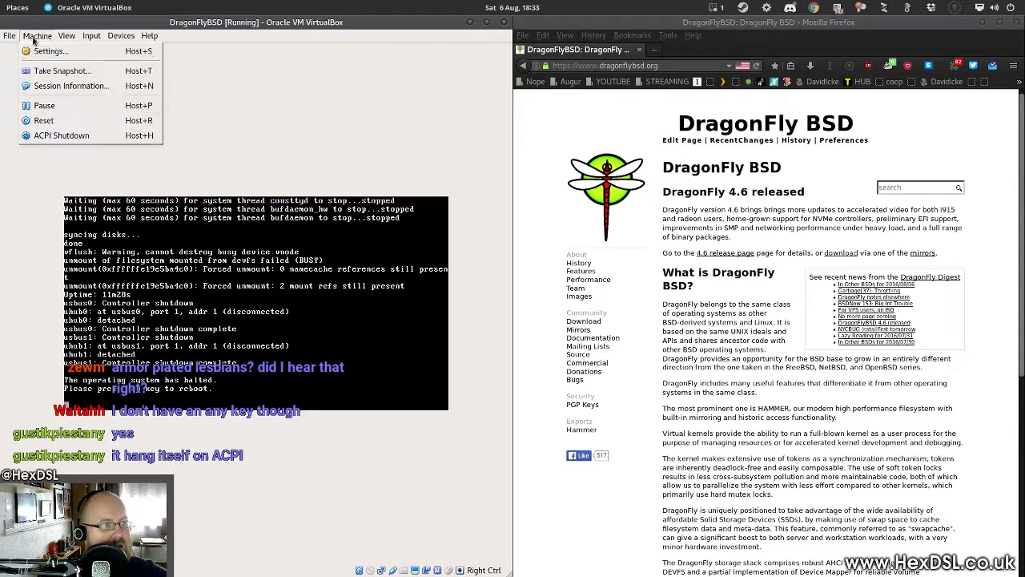
{"action": "left_click", "coordinate": [40, 142]}
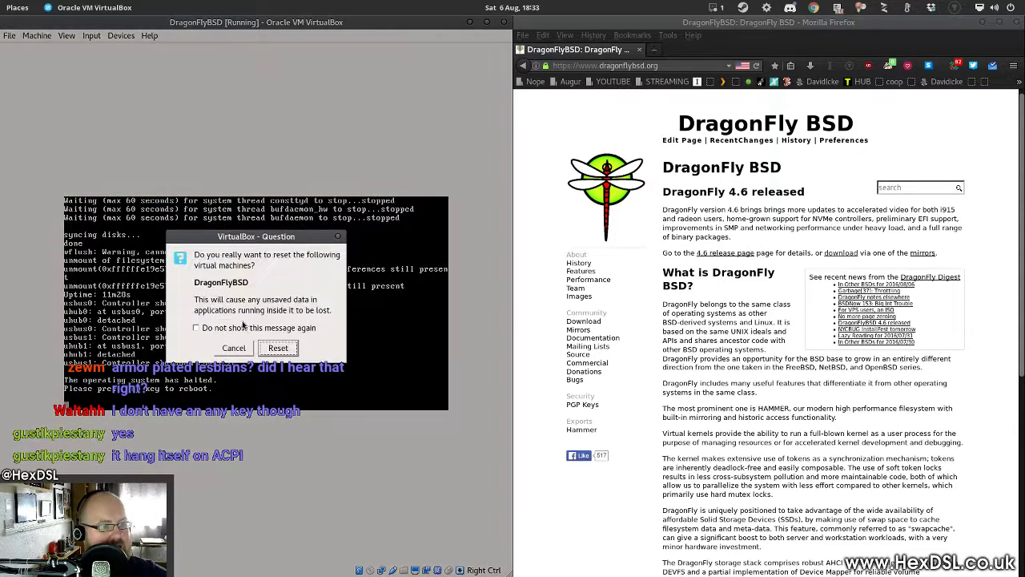
{"action": "left_click", "coordinate": [290, 350]}
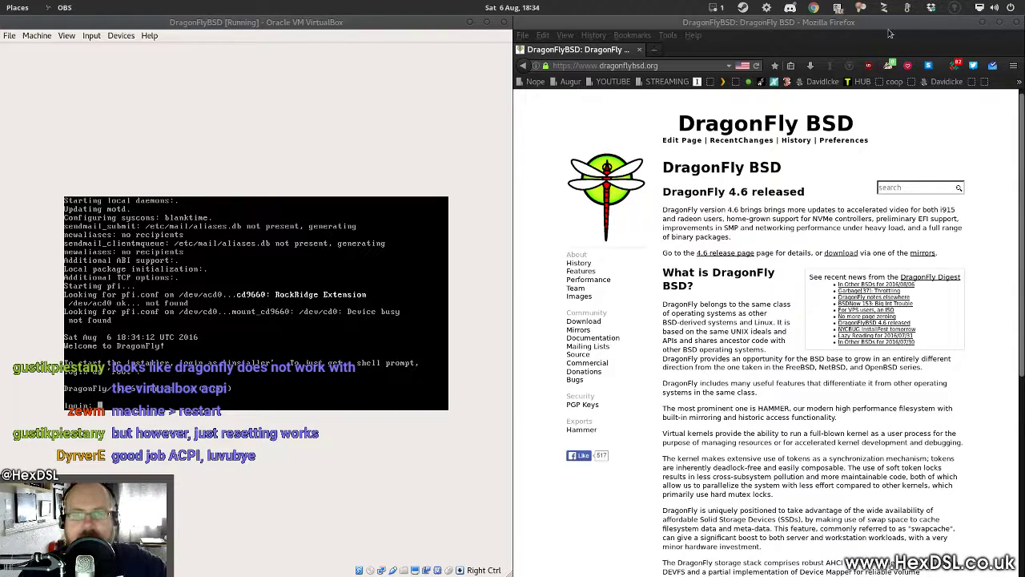
{"action": "left_click", "coordinate": [318, 346]}
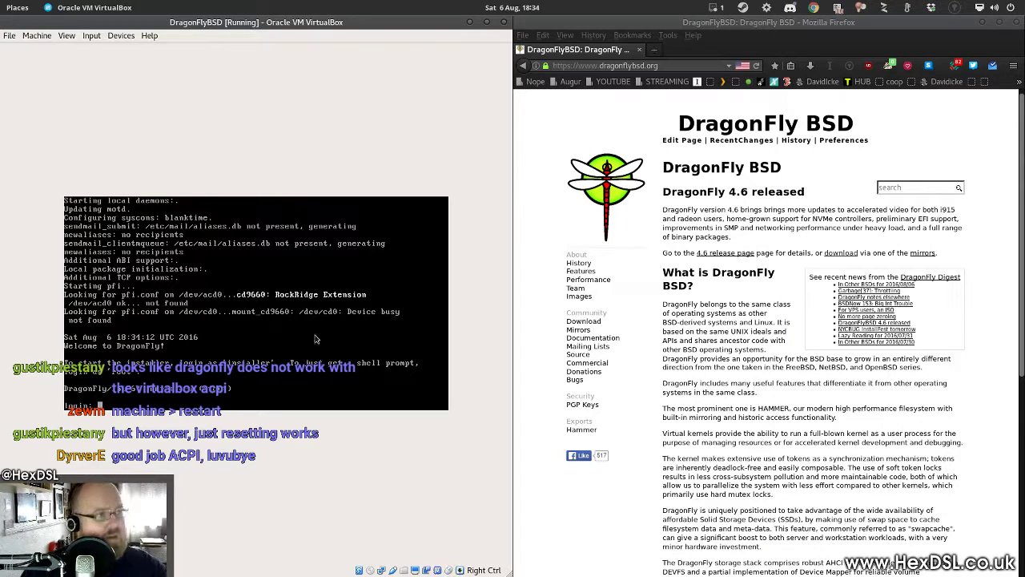
{"action": "left_click", "coordinate": [10, 36]}
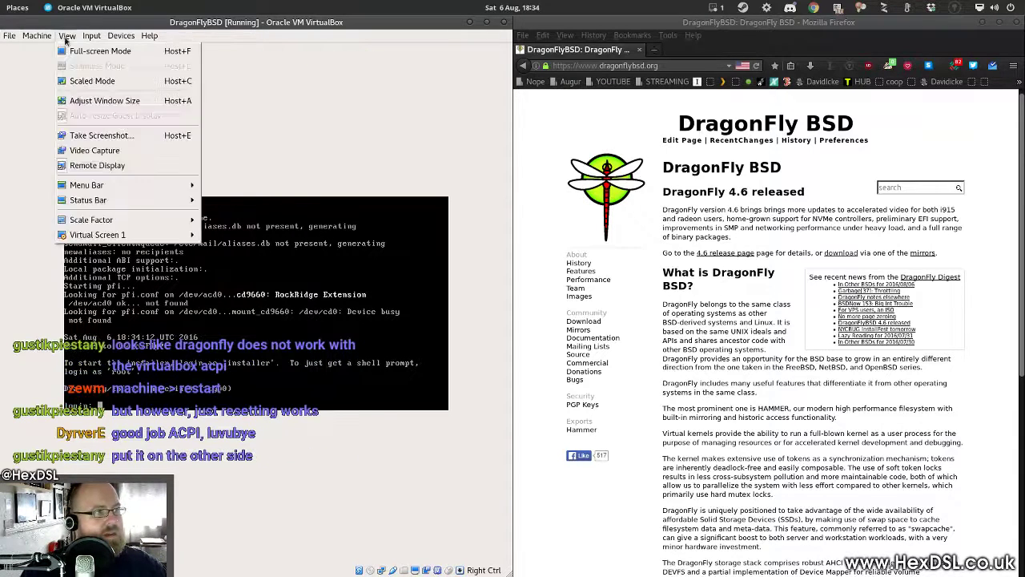
Eject the installer ISO from the optical drive, then reset the VM and confirm.
{"action": "mouse_move", "coordinate": [121, 35]}
{"action": "mouse_move", "coordinate": [120, 53]}
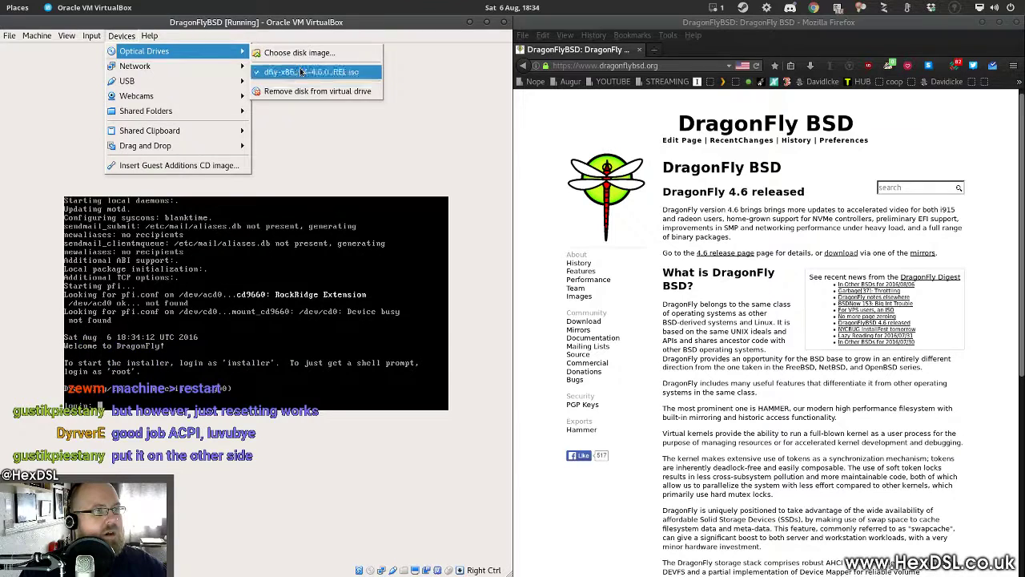
{"action": "left_click", "coordinate": [303, 91]}
{"action": "left_click", "coordinate": [36, 35]}
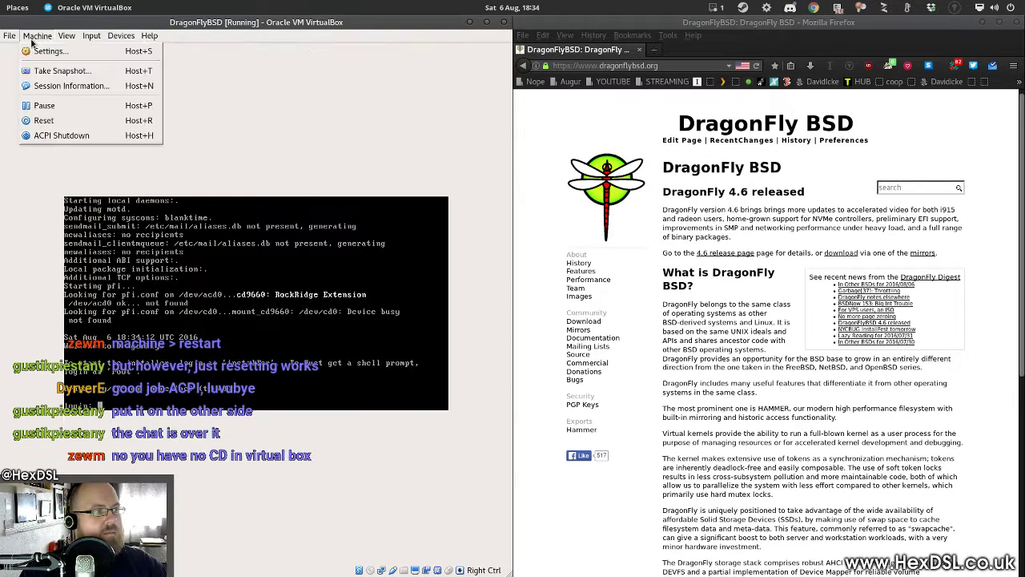
{"action": "left_click", "coordinate": [140, 147]}
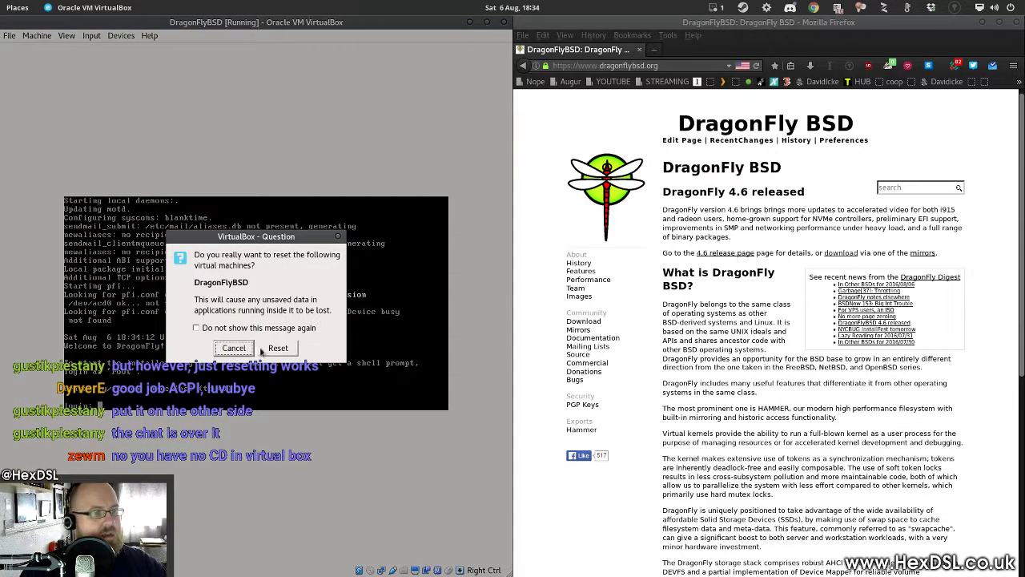
{"action": "left_click", "coordinate": [277, 349]}
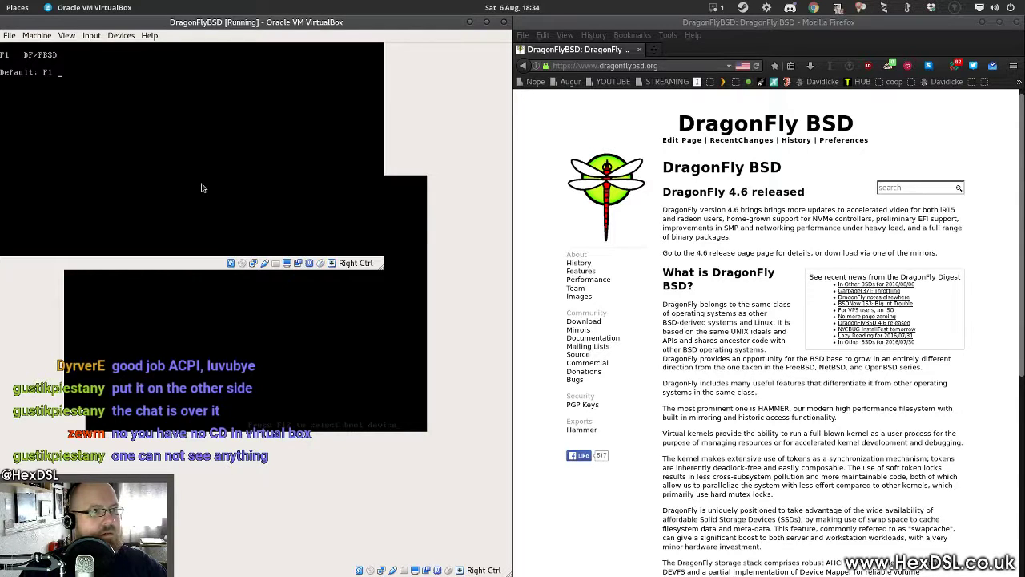
Restore the VM window and boot the default DragonFly entry from disk.
{"action": "double_click", "coordinate": [263, 23]}
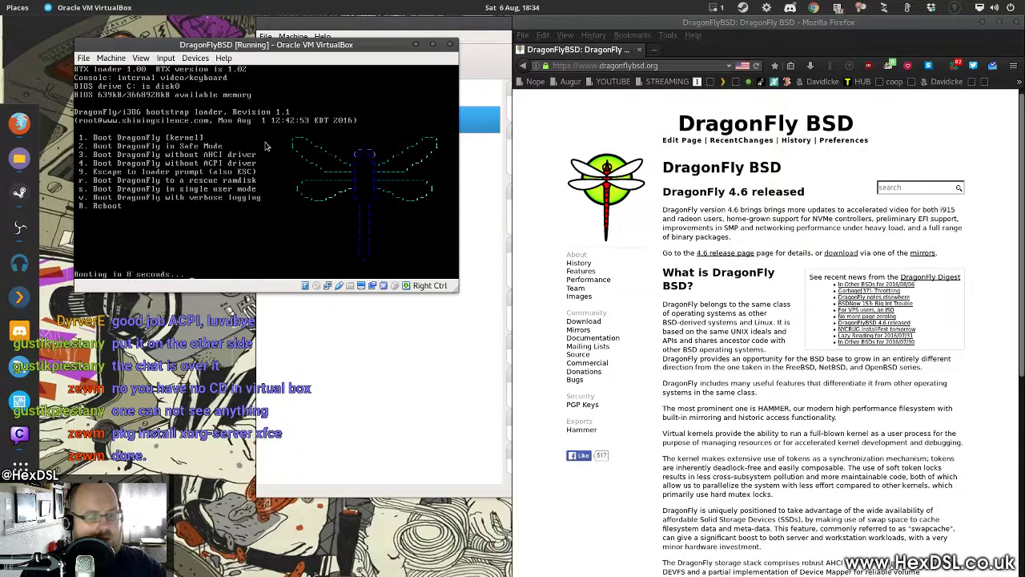
{"action": "key", "text": "Return"}
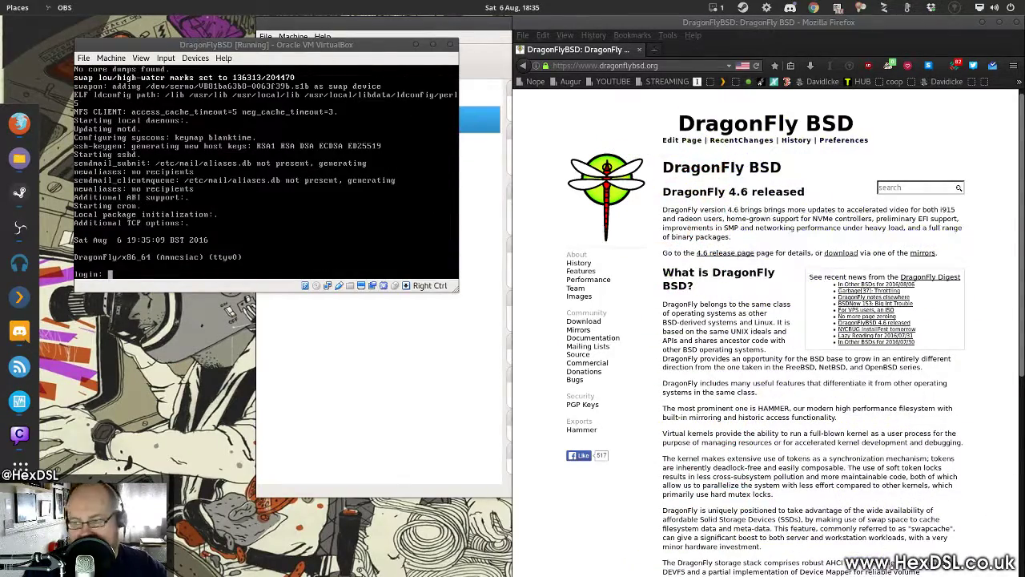
{"action": "key", "text": "alt+Tab"}
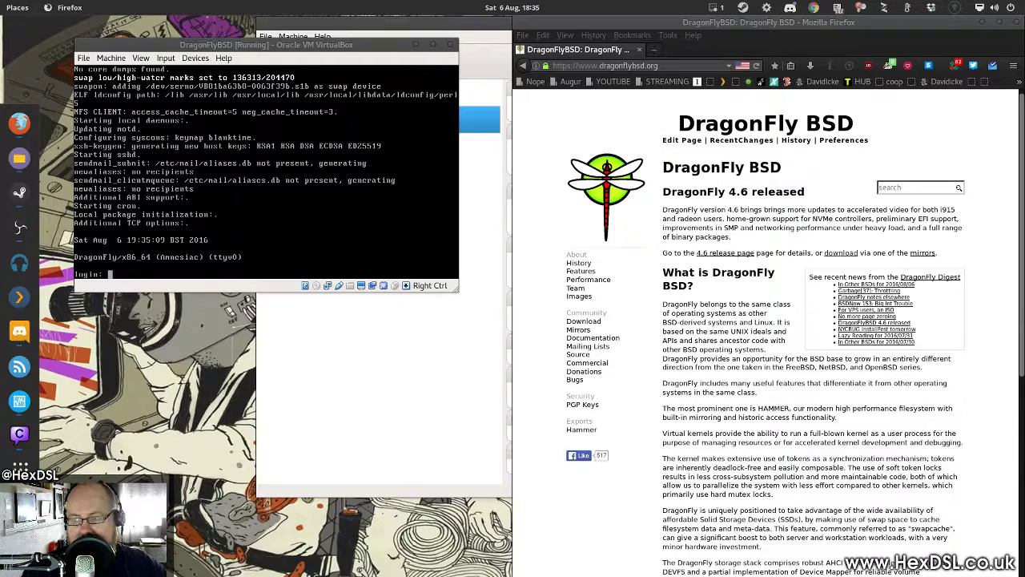
Log in to DragonFly with the new user's name and password, retrying once.
{"action": "key", "text": "alt+Tab"}
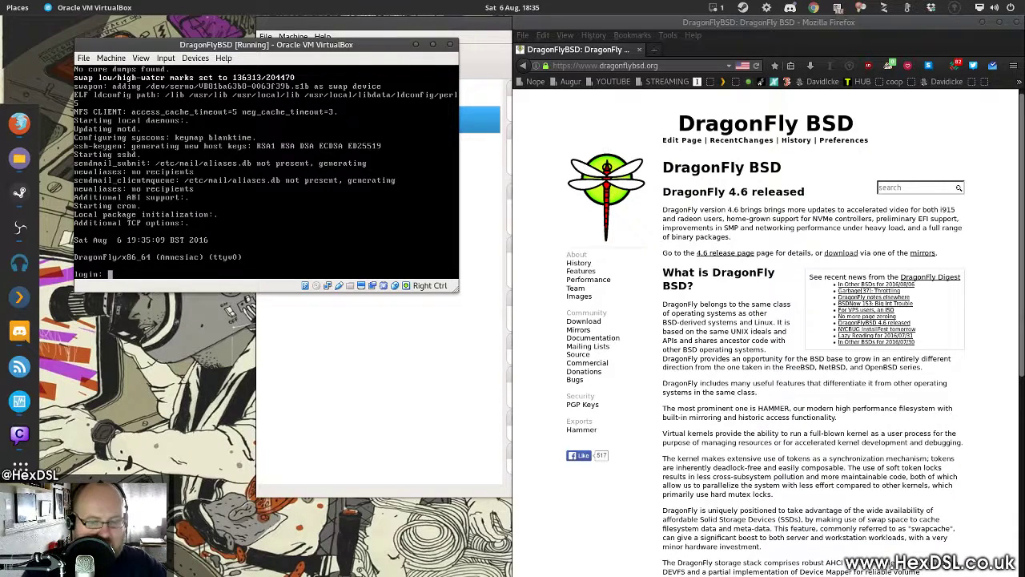
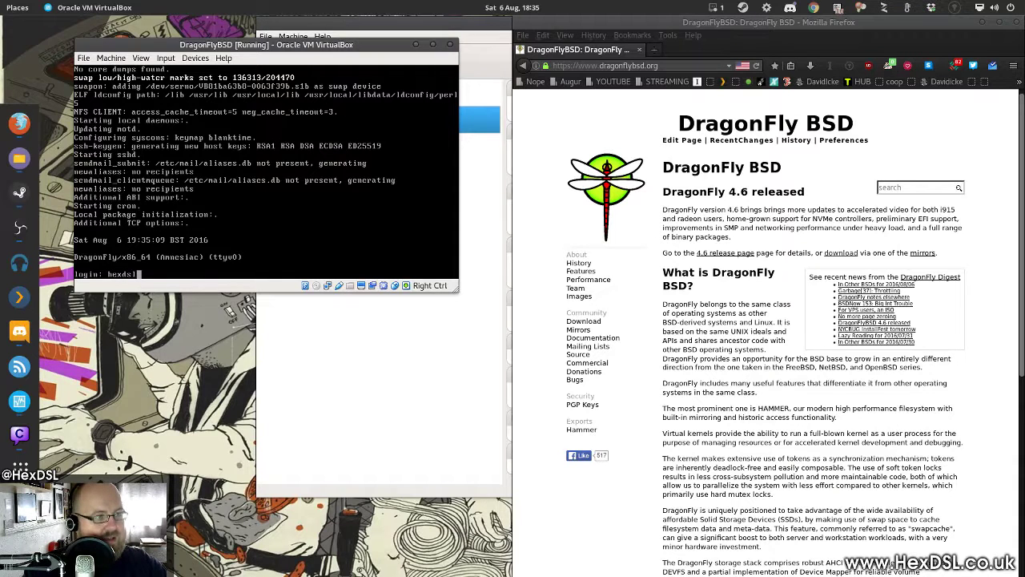
{"action": "key", "text": "Return"}
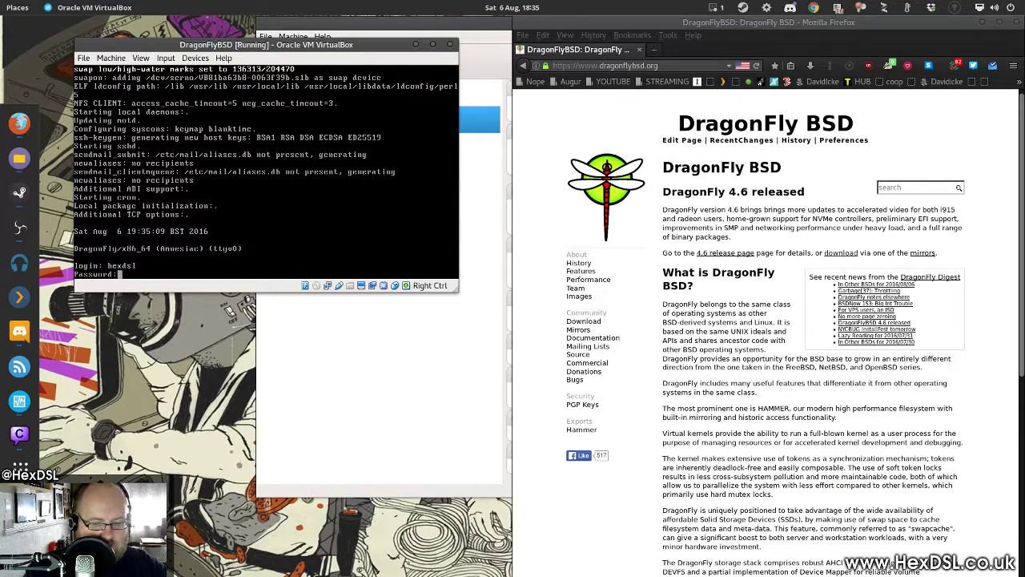
{"action": "key", "text": "Return"}
{"action": "key", "text": "Return"}
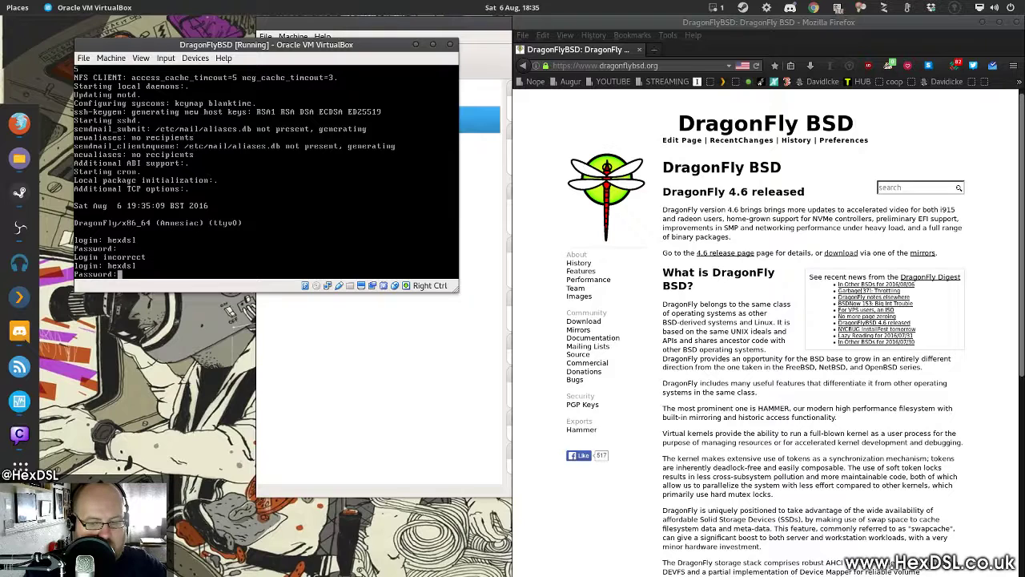
{"action": "key", "text": "Return"}
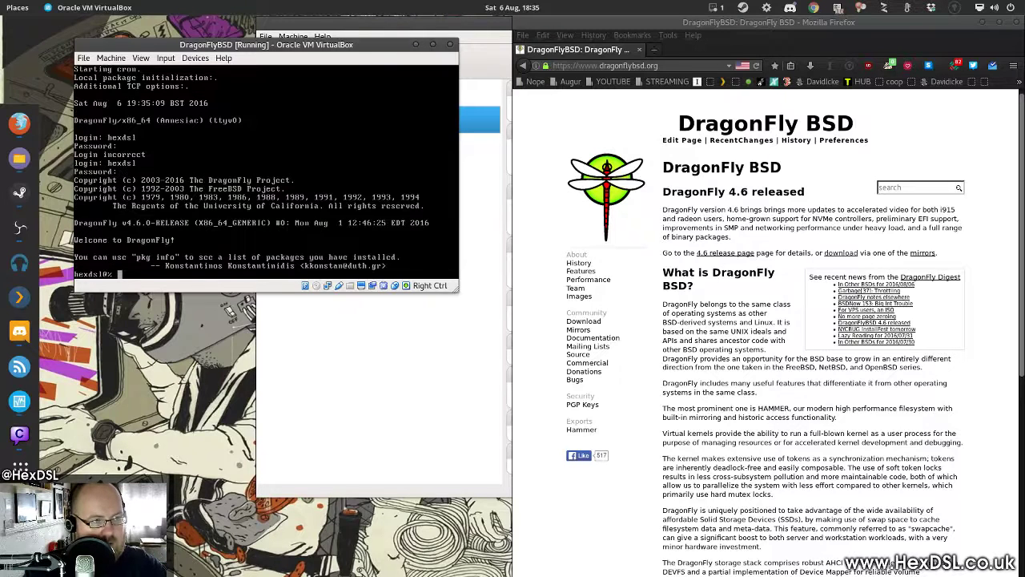
Run startx, then clear the console and list the home folder with ls.
{"action": "type", "text": "startx"}
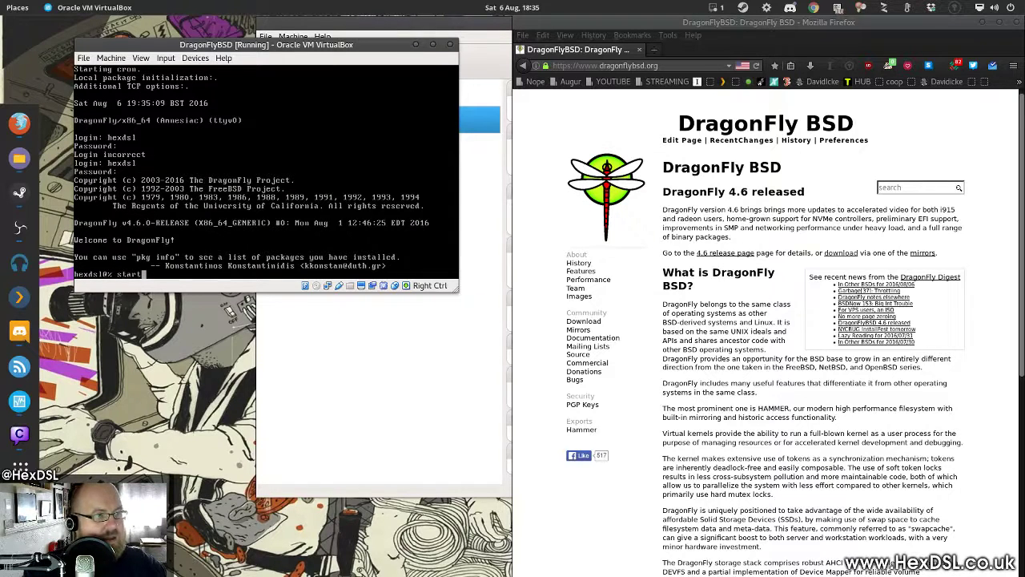
{"action": "key", "text": "Return"}
{"action": "type", "text": "clear"}
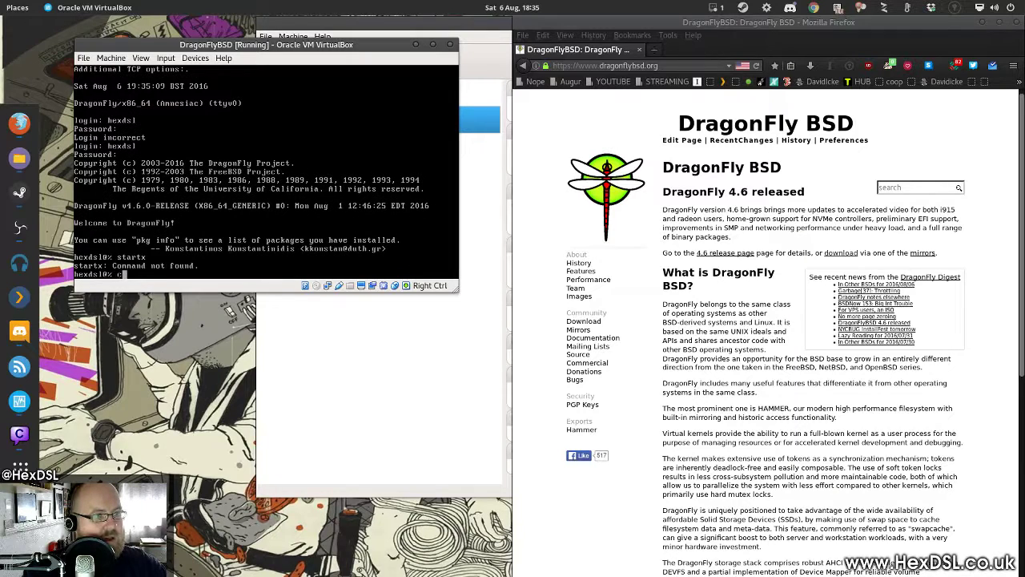
{"action": "key", "text": "Return"}
{"action": "type", "text": "ls"}
{"action": "key", "text": "Return"}
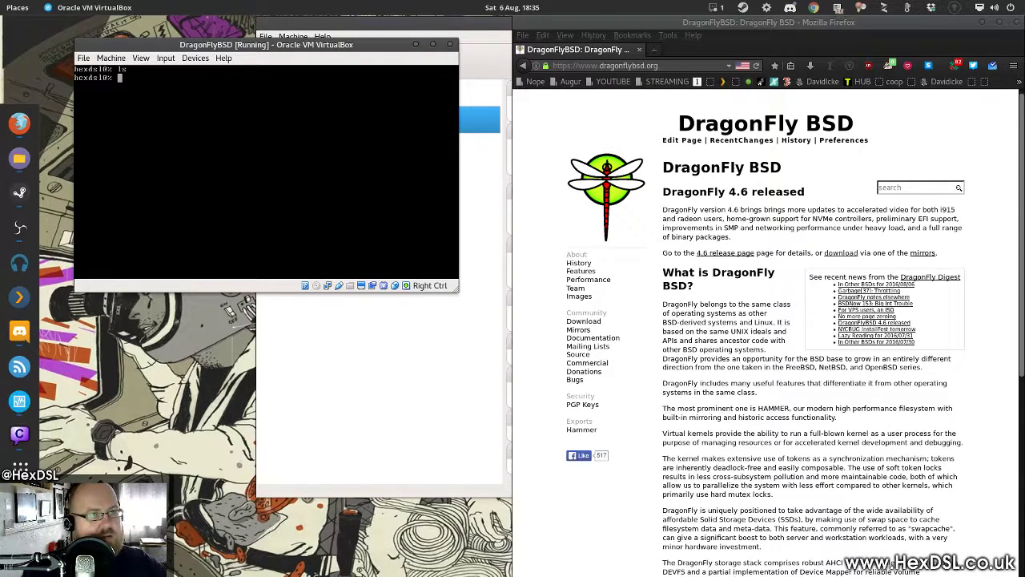
Maximize the VM window, then snap it to the left half of the screen.
{"action": "left_click_drag", "start_coordinate": [293, 51], "coordinate": [294, 51]}
{"action": "double_click", "coordinate": [294, 51]}
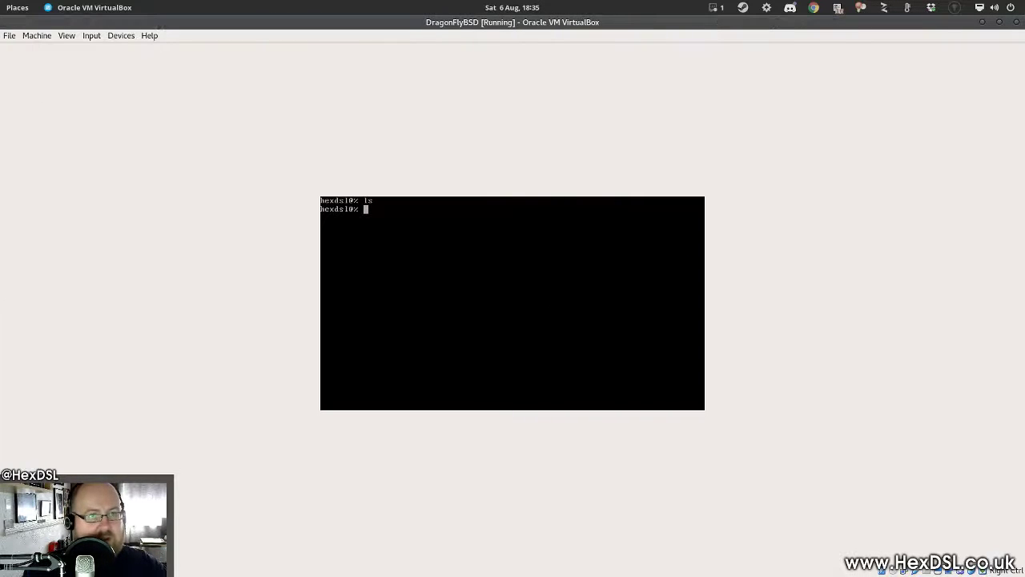
{"action": "left_click_drag", "start_coordinate": [393, 23], "coordinate": [2, 137]}
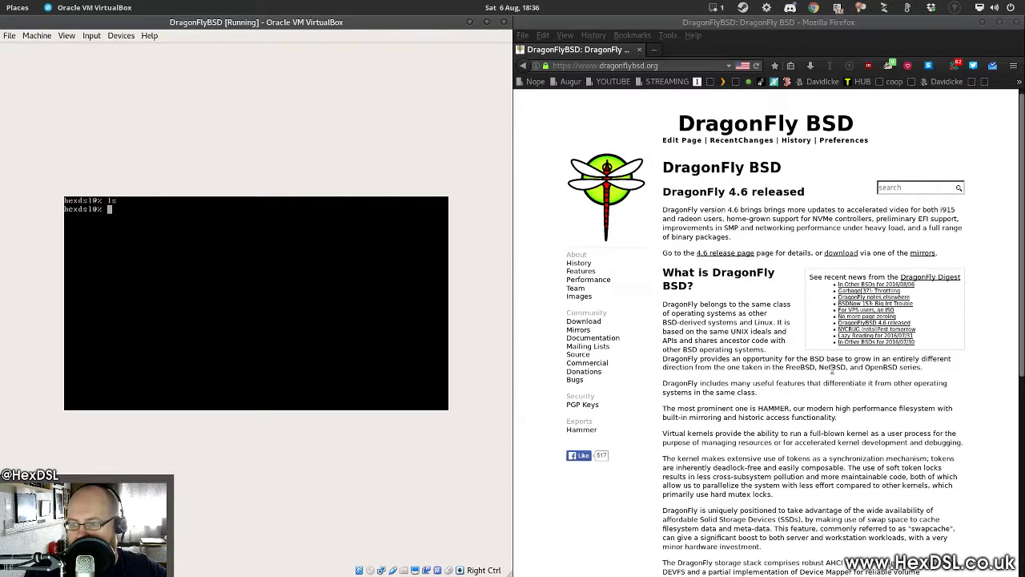
Run pkg install xorg-server in the VM console.
{"action": "key", "text": "alt+Tab"}
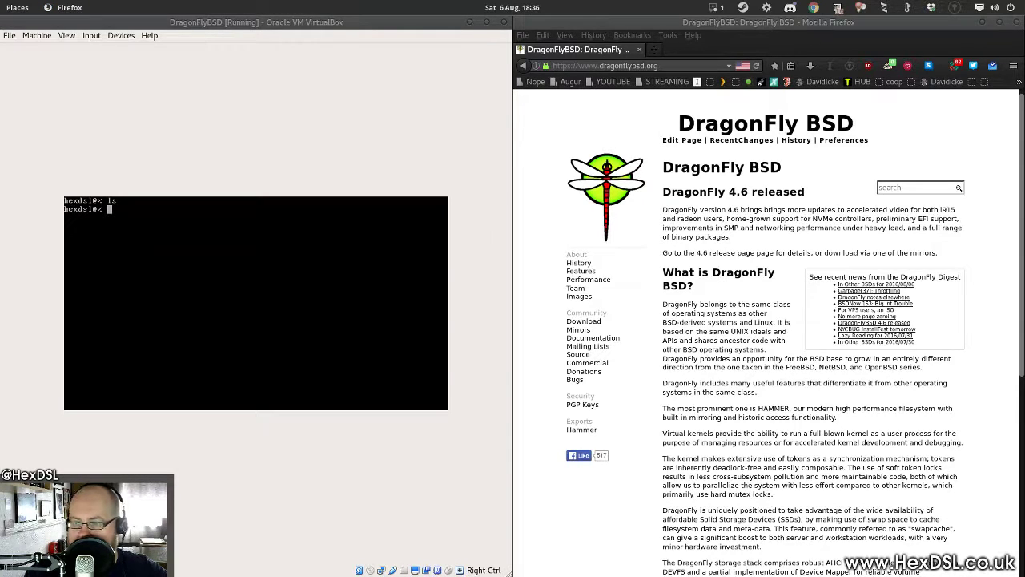
{"action": "key", "text": "alt+Tab"}
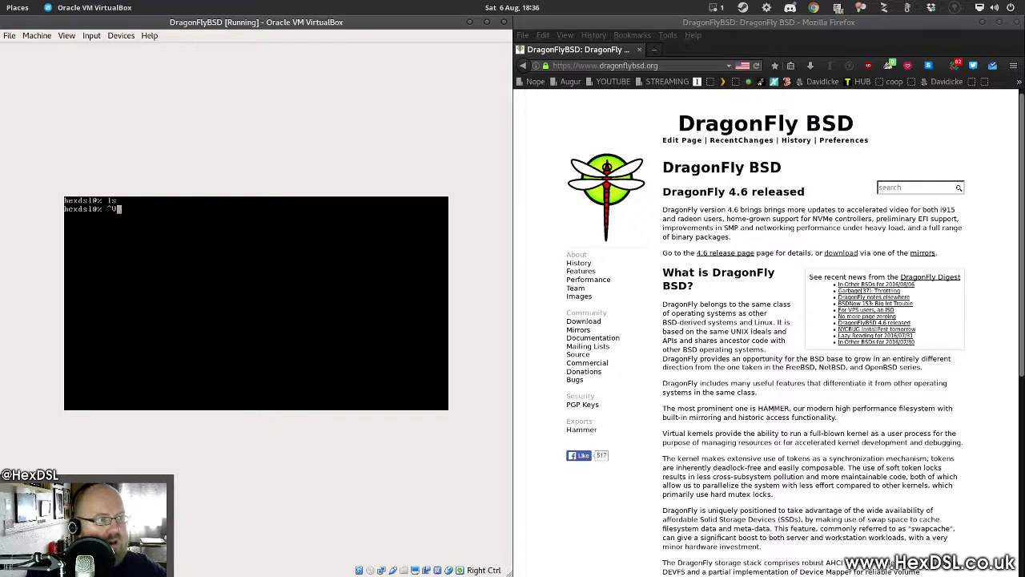
{"action": "key", "text": "ctrl+v"}
{"action": "key", "text": "BackSpace"}
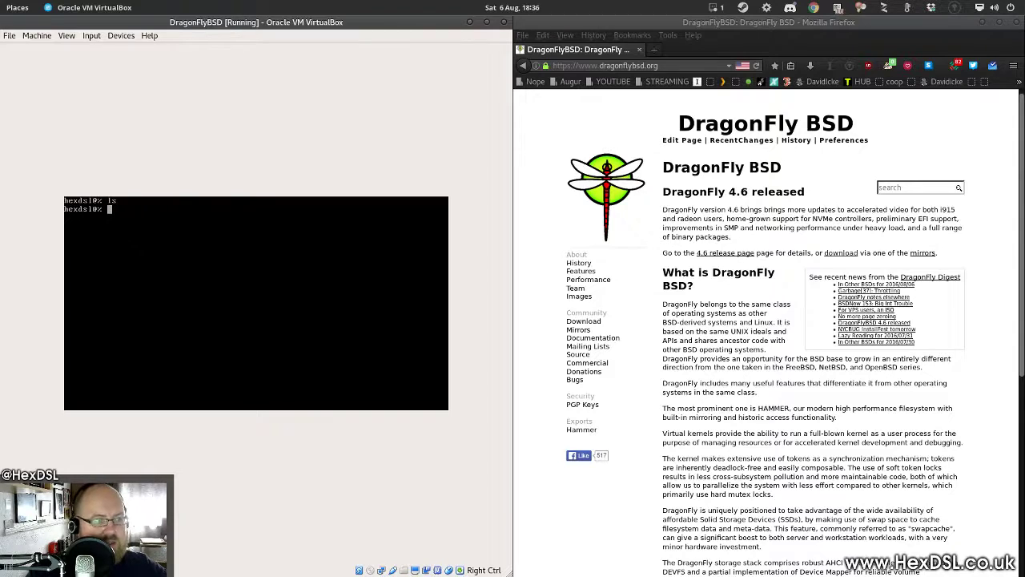
{"action": "type", "text": "pkg insb"}
{"action": "key", "text": "BackSpace"}
{"action": "key", "text": "BackSpace"}
{"action": "type", "text": "stall"}
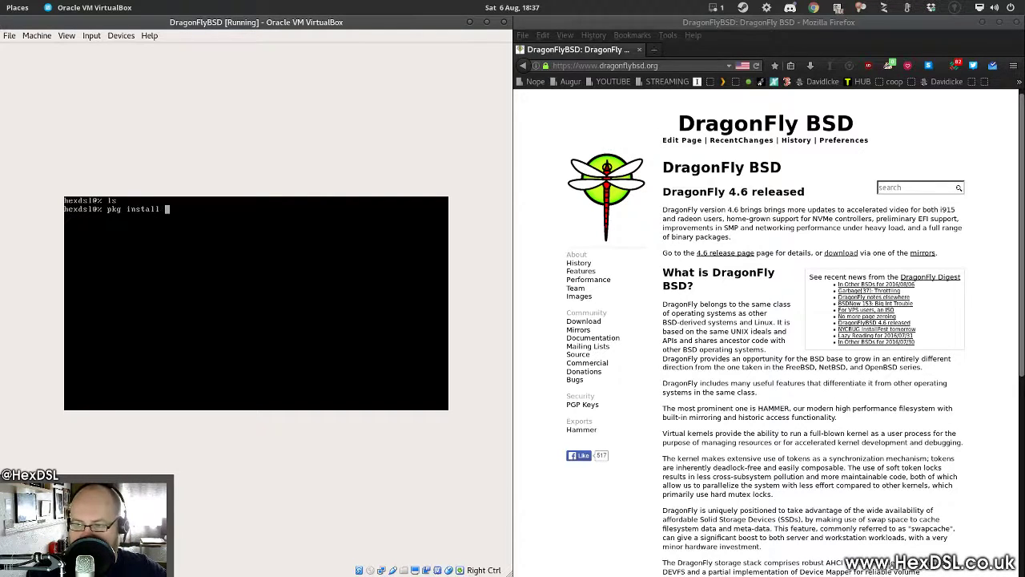
{"action": "type", "text": " xor"}
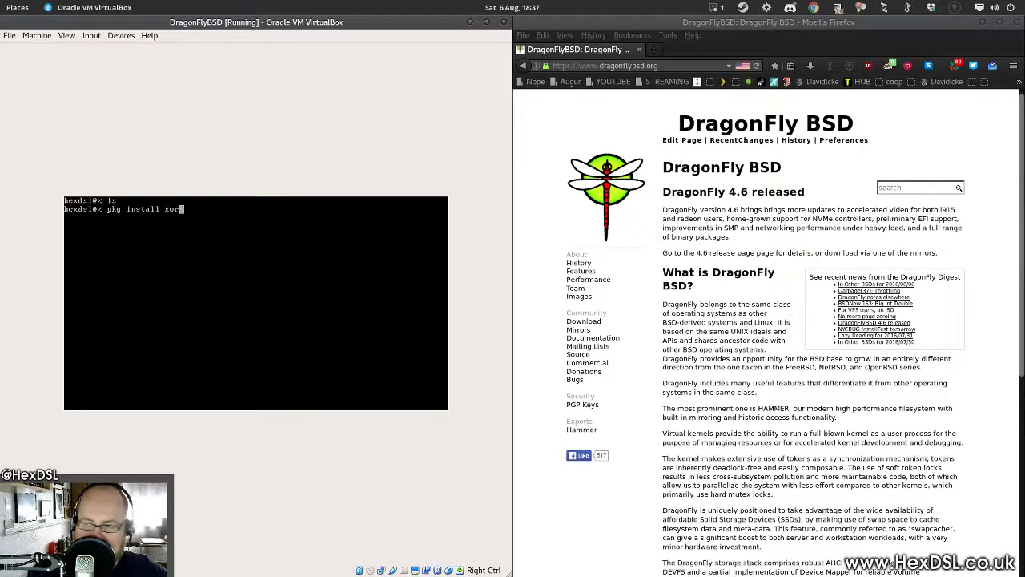
{"action": "type", "text": "g-server"}
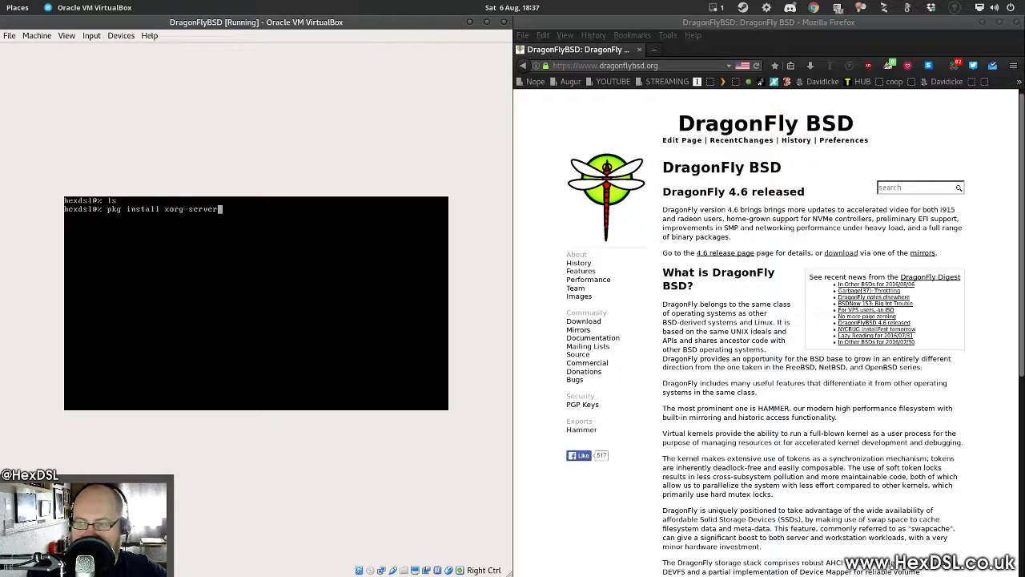
{"action": "key", "text": "Return"}
Retry the xorg-server install prefixed with sudo.
{"action": "key", "text": "Up"}
{"action": "key", "text": "ctrl+a"}
{"action": "type", "text": "sudo"}
{"action": "key", "text": "Return"}
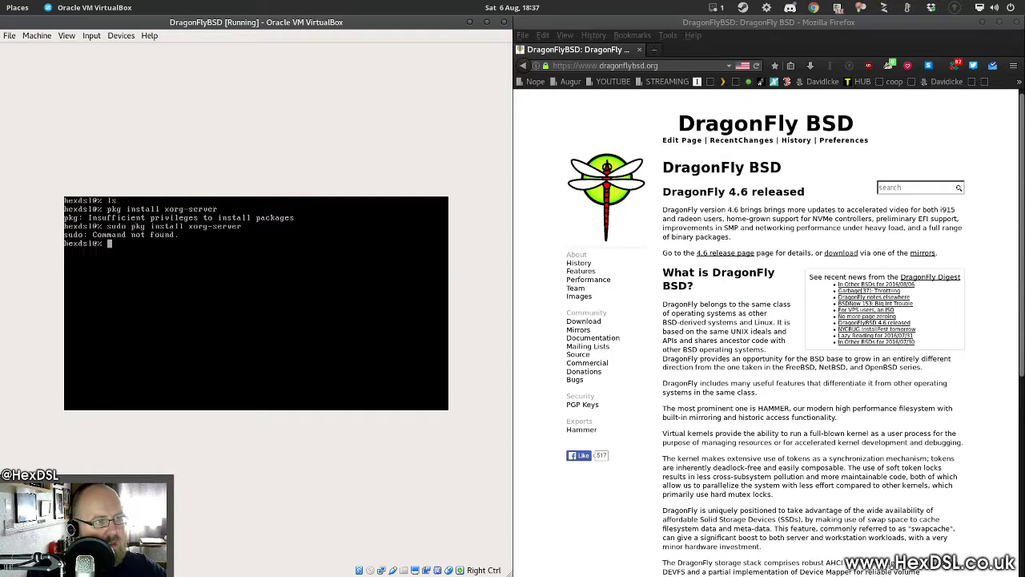
Log out and attempt to log back in as root.
{"action": "type", "text": "logout"}
{"action": "key", "text": "Return"}
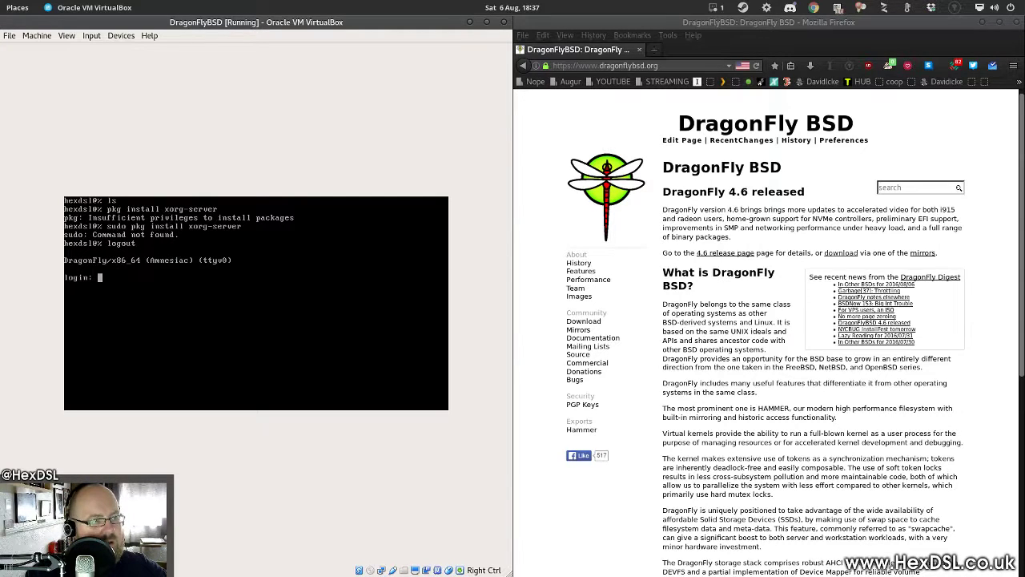
{"action": "type", "text": "root"}
{"action": "key", "text": "Return"}
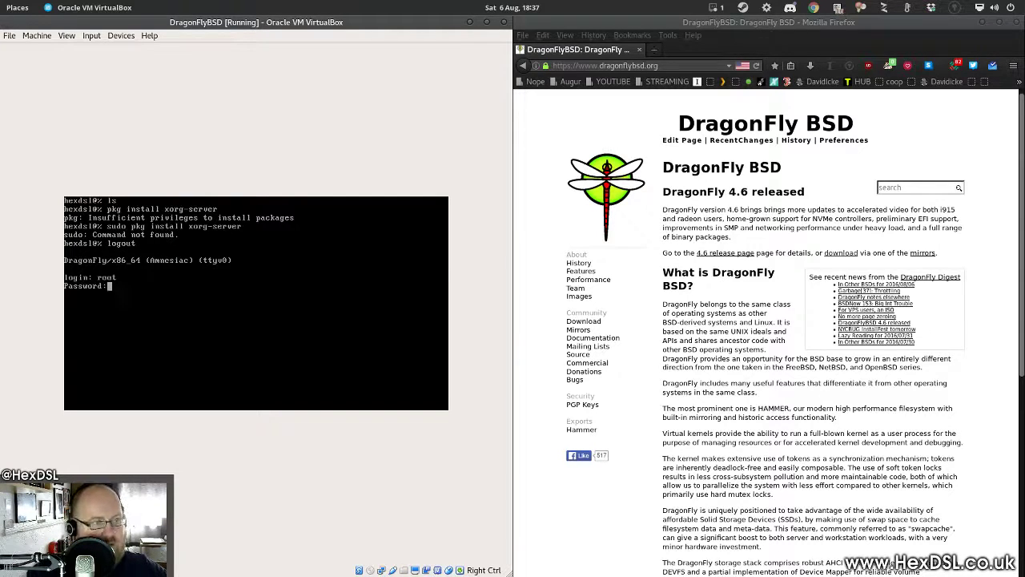
{"action": "key", "text": "Return"}
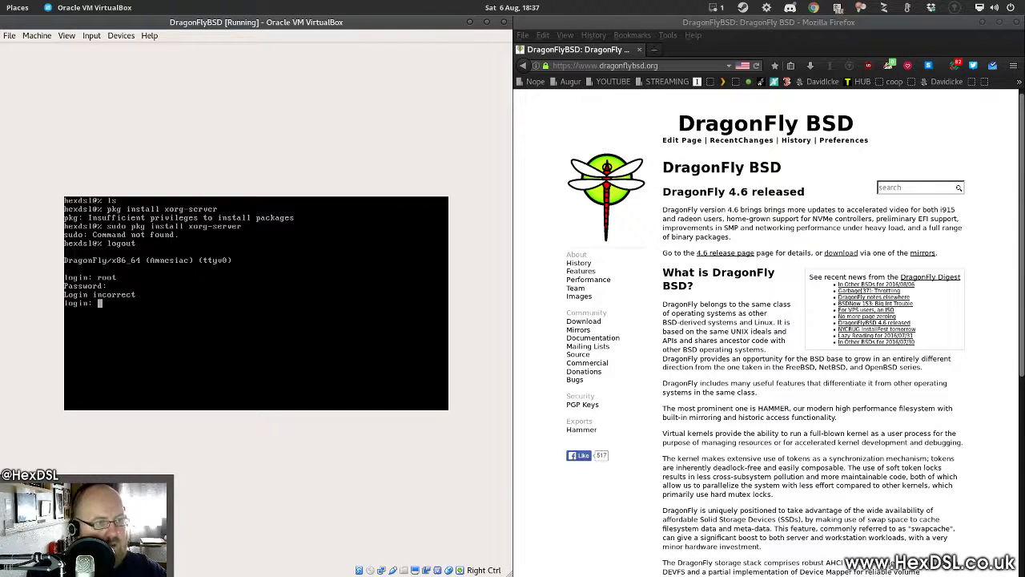
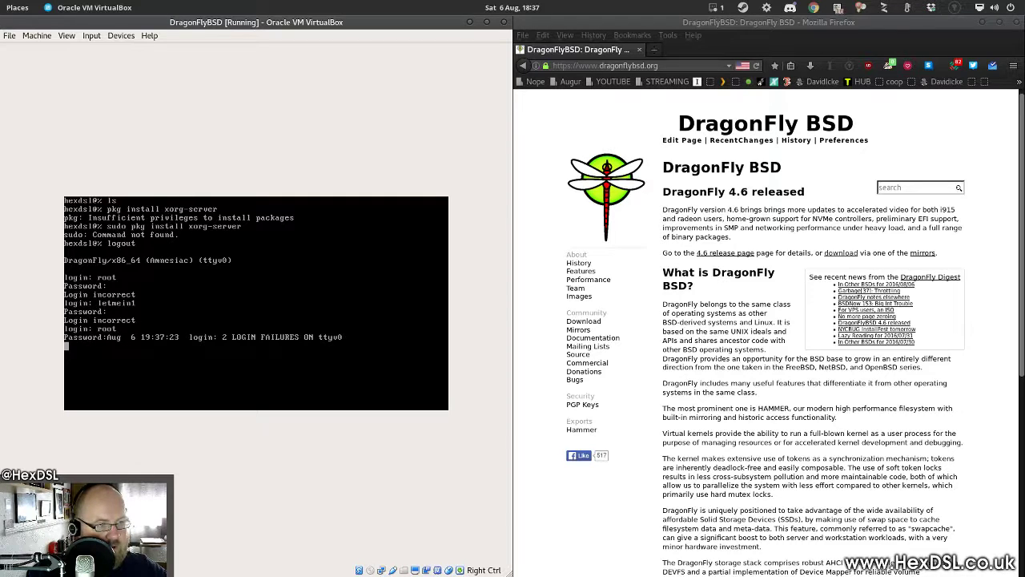
Log in to the DragonFly BSD console as root, then log out.
{"action": "key", "text": "Return"}
{"action": "type", "text": "root"}
{"action": "key", "text": "Return"}
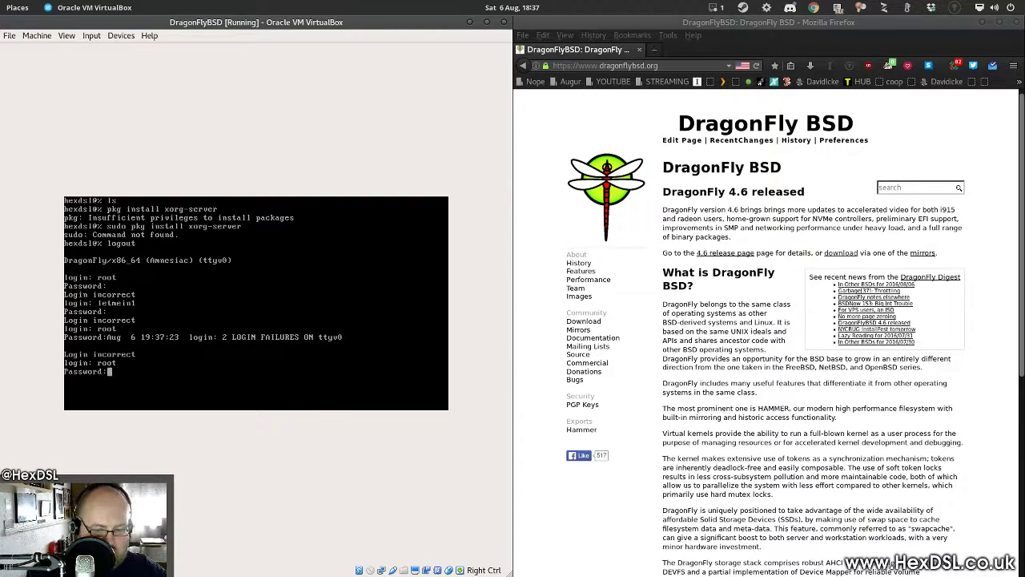
{"action": "key", "text": "Return"}
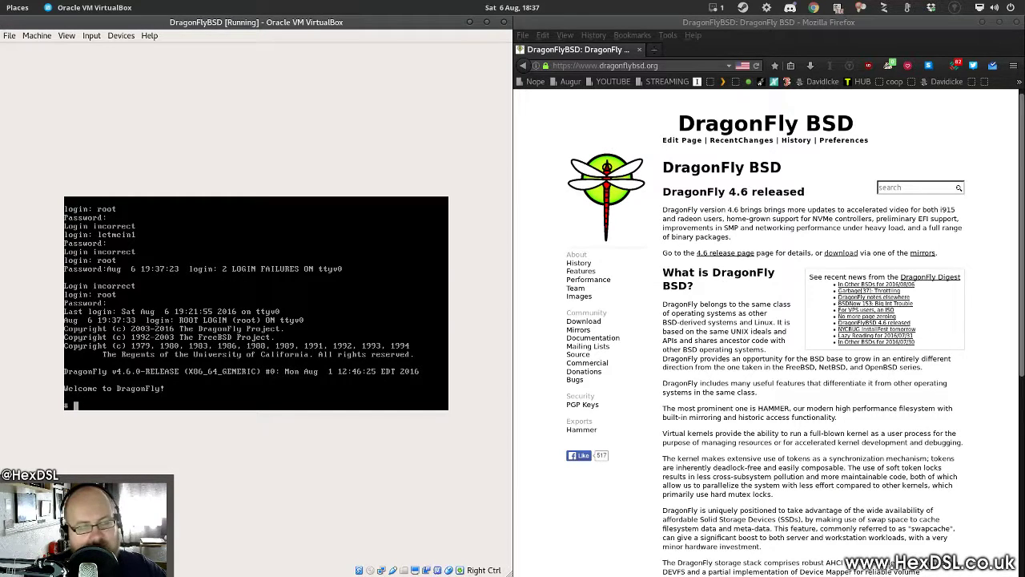
{"action": "type", "text": "l"}
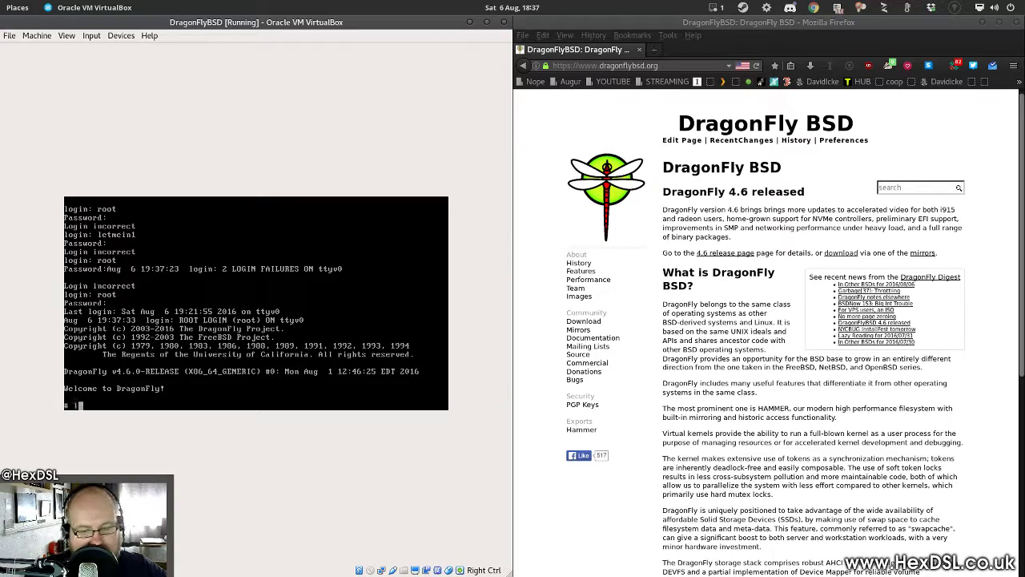
{"action": "type", "text": "ogout"}
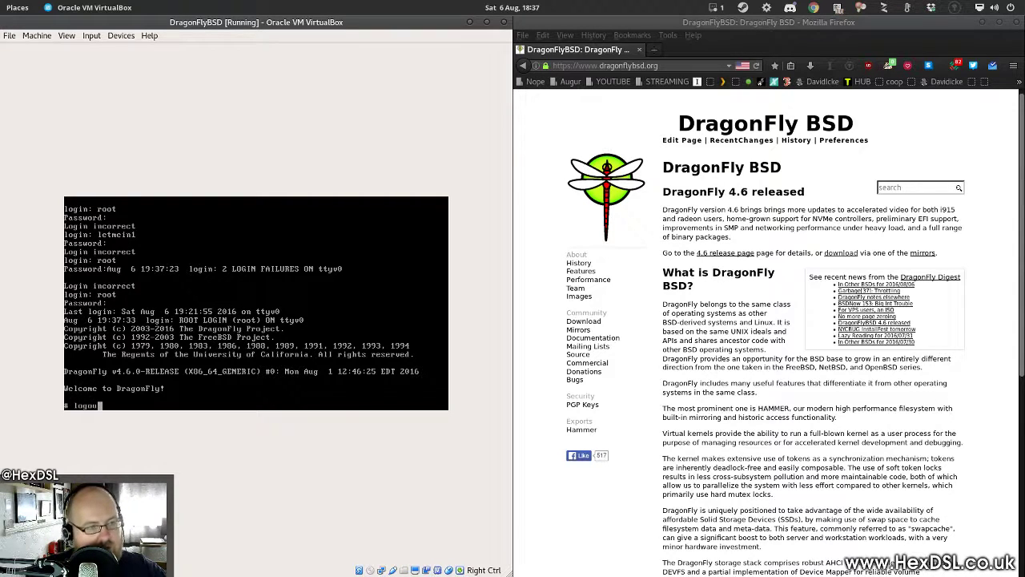
{"action": "key", "text": "Return"}
Log in as the ordinary user with that user's password.
{"action": "type", "text": "hexdsl"}
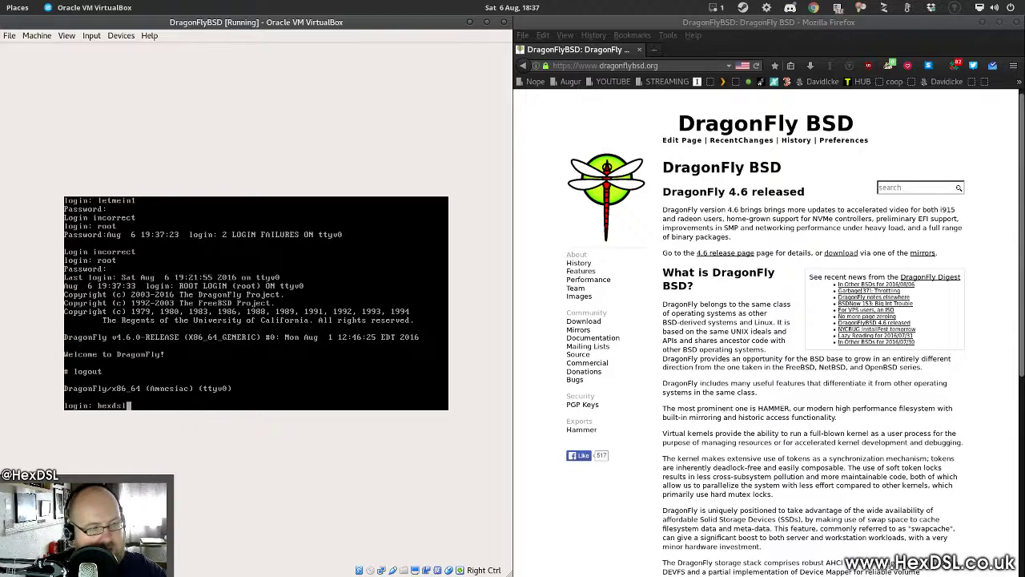
{"action": "key", "text": "Return"}
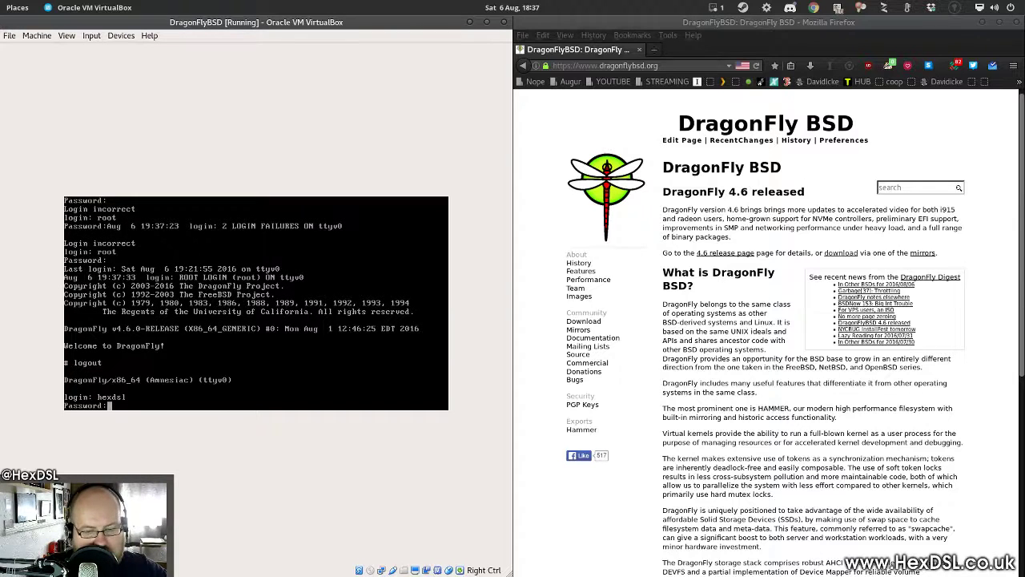
{"action": "key", "text": "Return"}
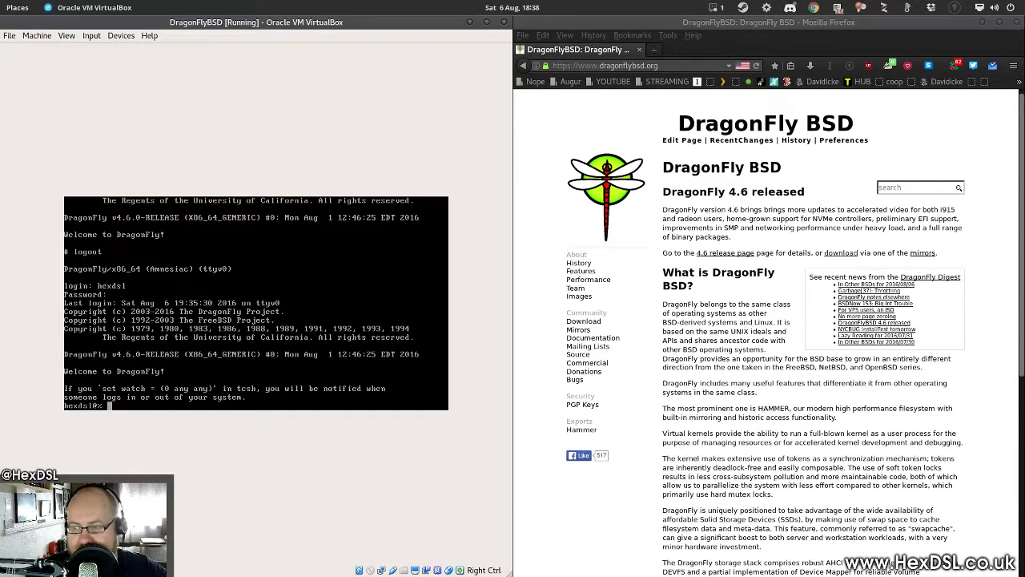
As the user, try su, then install xorg-server via sudo pkg, plain pkg, and su pkg.
{"action": "type", "text": "su"}
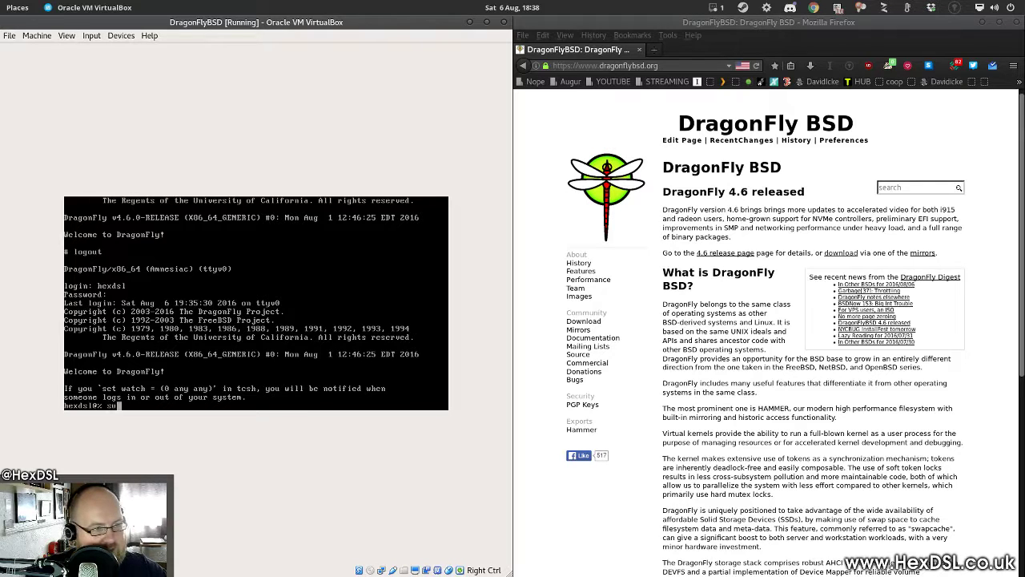
{"action": "key", "text": "Return"}
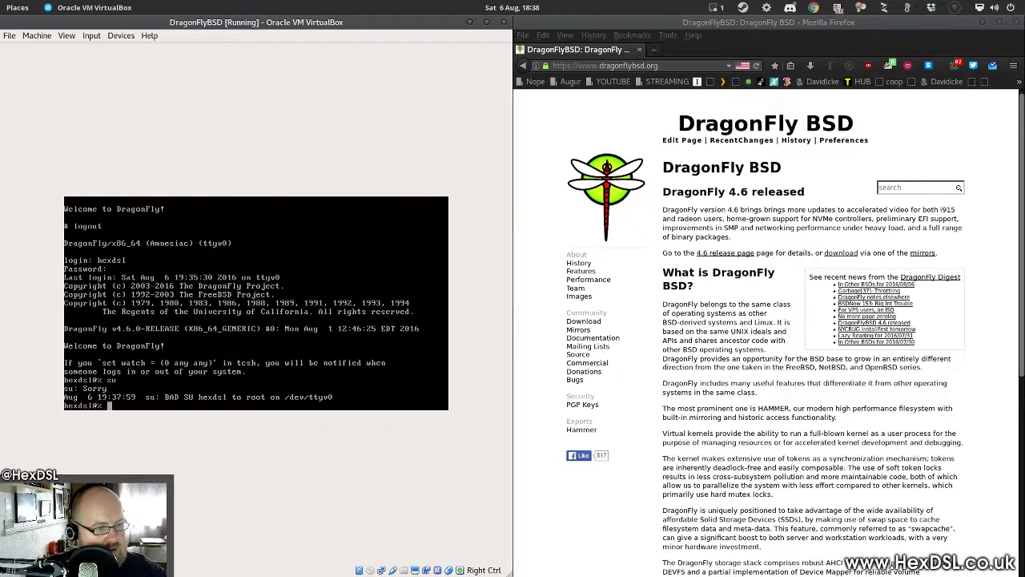
{"action": "type", "text": "sudo pkg install xorg-server"}
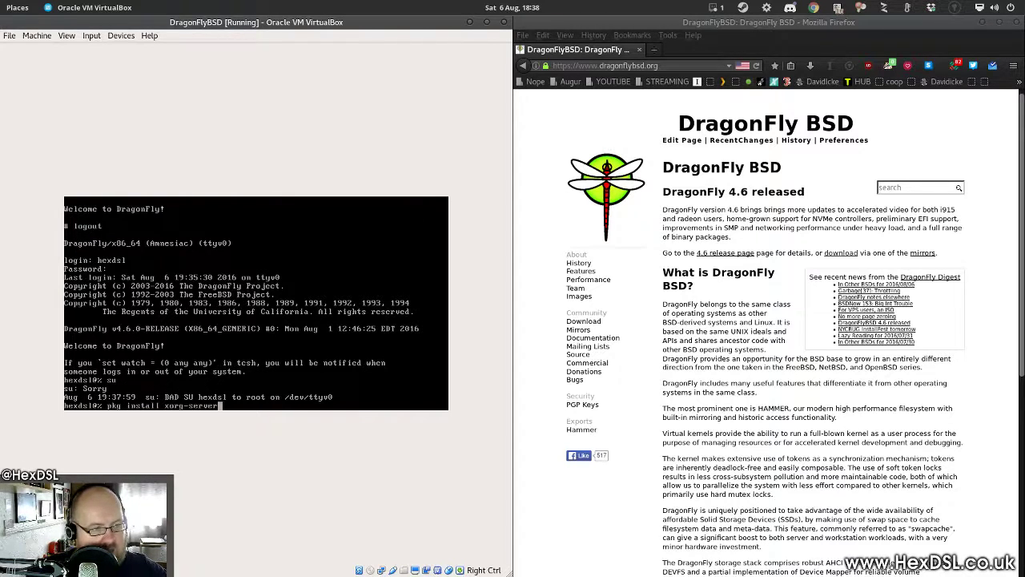
{"action": "key", "text": "Return"}
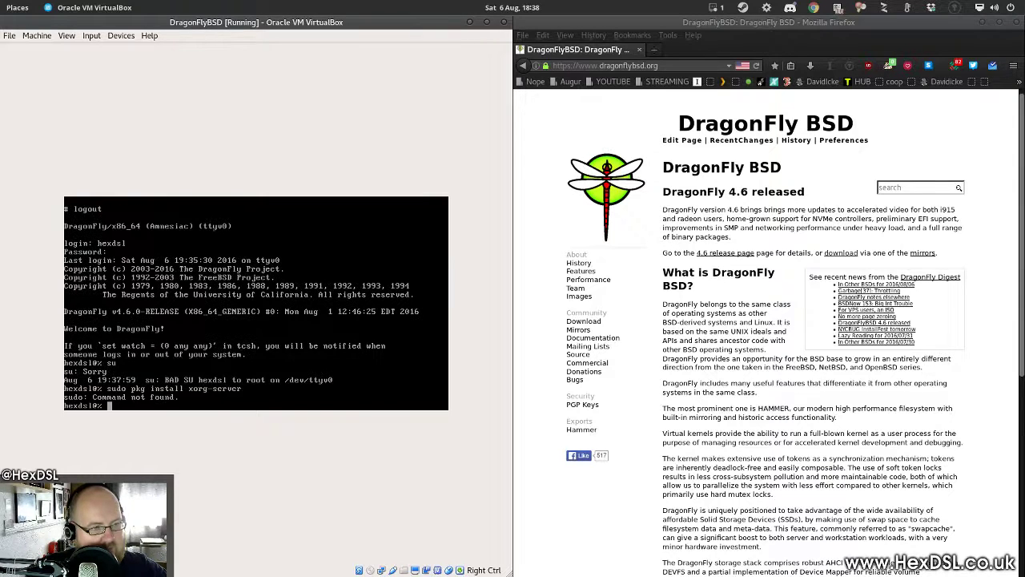
{"action": "key", "text": "Up"}
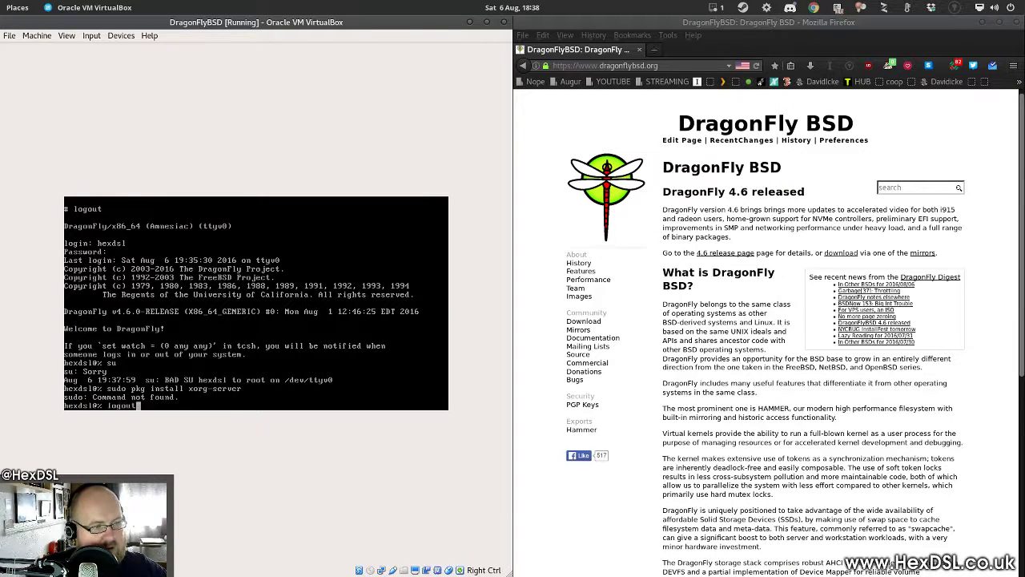
{"action": "key", "text": "Home"}
{"action": "key", "text": "Delete"}
{"action": "key", "text": "Delete"}
{"action": "key", "text": "Delete"}
{"action": "key", "text": "Delete"}
{"action": "key", "text": "Delete"}
{"action": "key", "text": "Return"}
{"action": "key", "text": "Up"}
{"action": "key", "text": "Home"}
{"action": "type", "text": "su"}
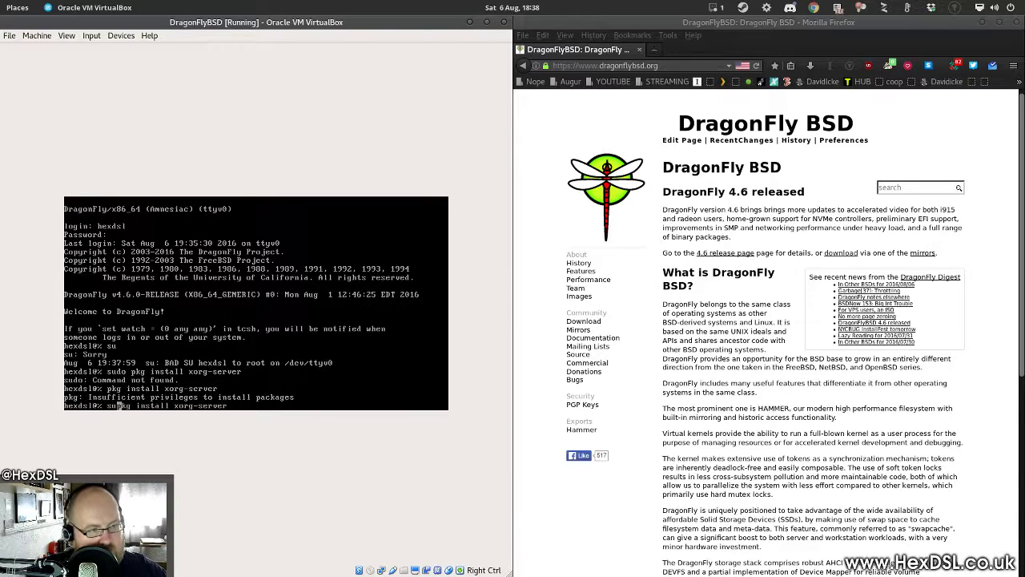
{"action": "key", "text": "Return"}
Clear the prompt, log out, and log back in as root.
{"action": "key", "text": "Up"}
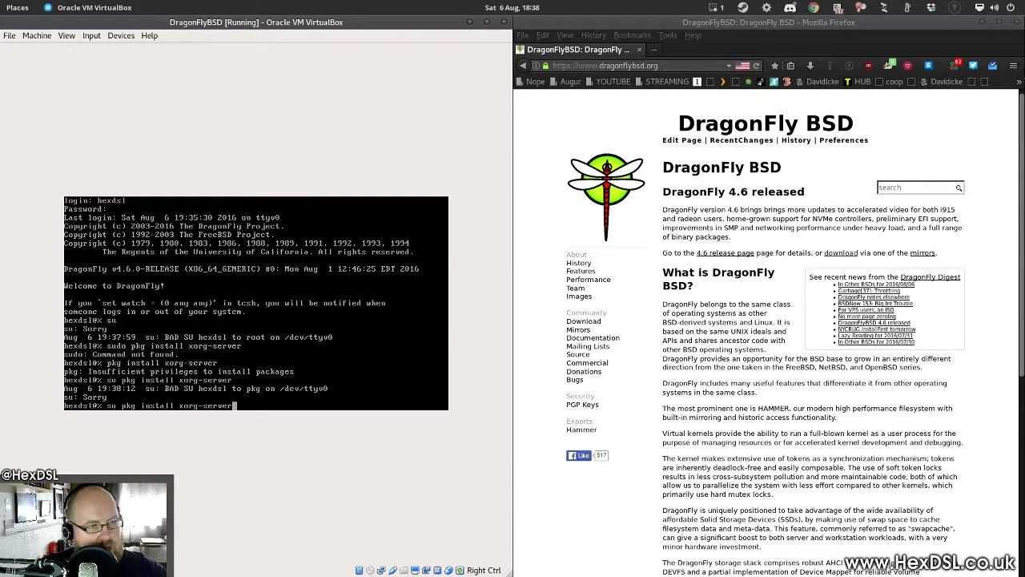
{"action": "key", "text": "ctrl+u"}
{"action": "type", "text": "l"}
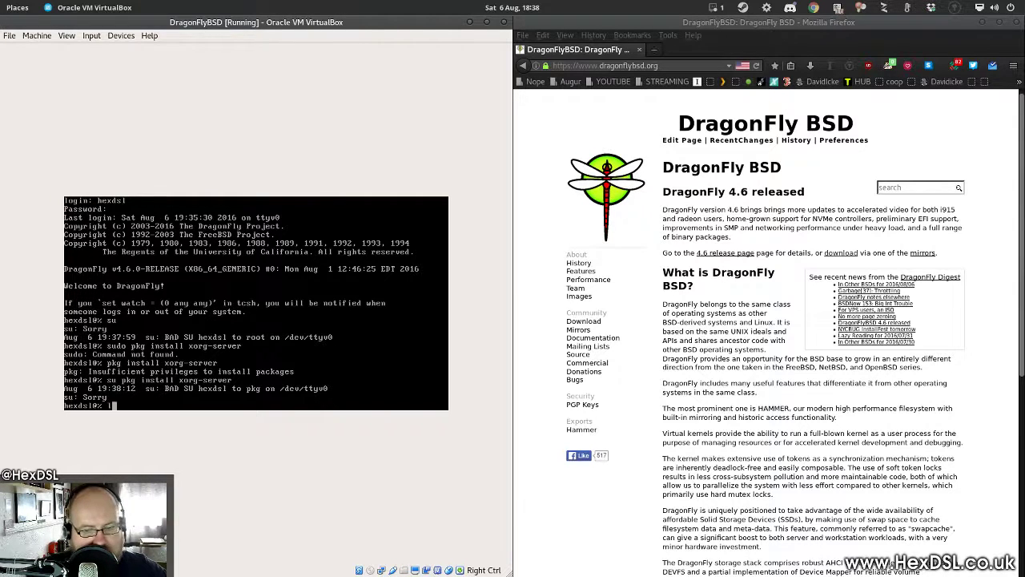
{"action": "type", "text": "ogout"}
{"action": "key", "text": "Return"}
{"action": "type", "text": "root"}
{"action": "key", "text": "Return"}
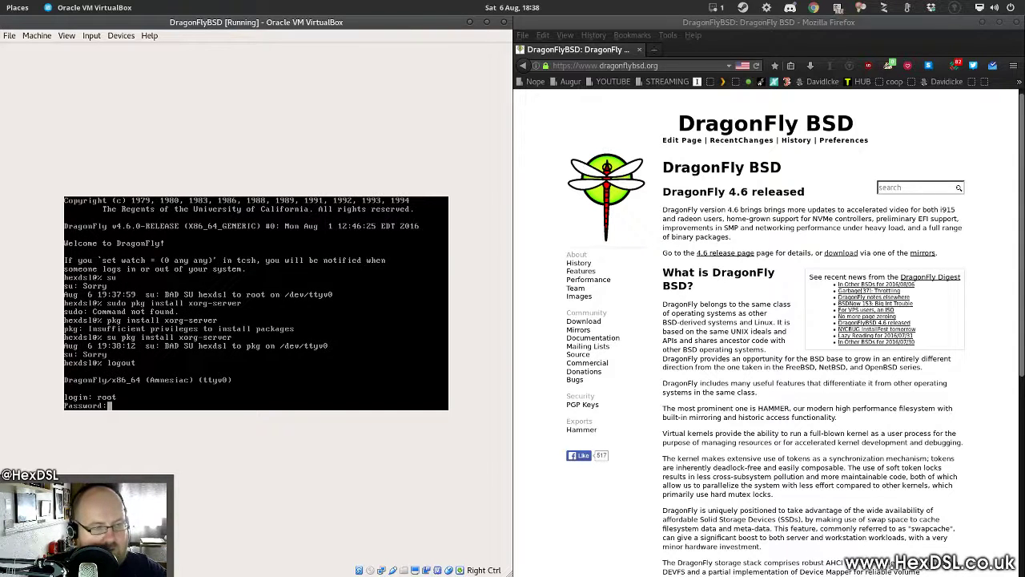
{"action": "key", "text": "Return"}
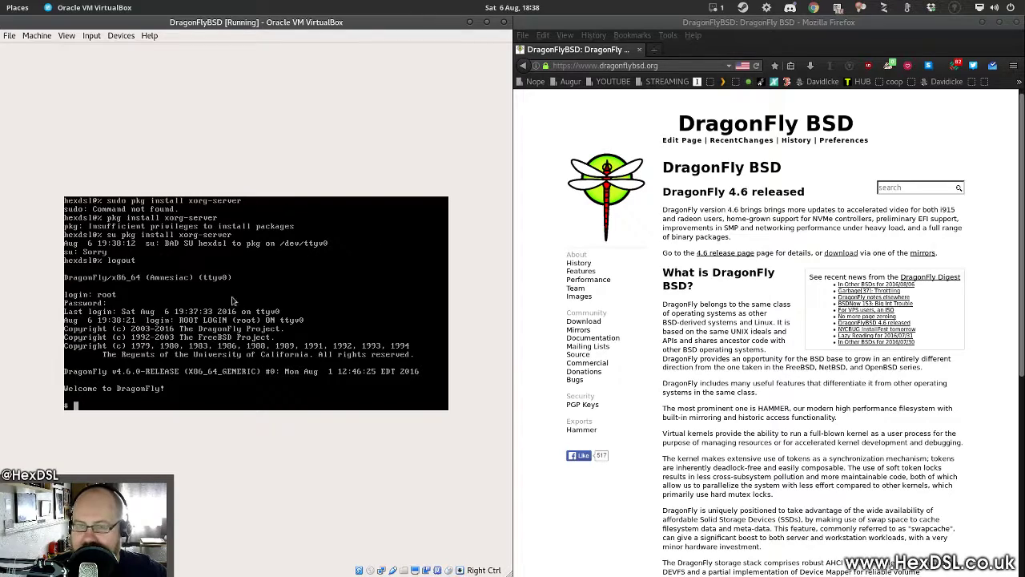
Glance over the DragonFly BSD web page, then return to the VM console.
{"action": "left_click", "coordinate": [788, 357]}
{"action": "scroll", "coordinate": [757, 363], "scroll_direction": "down", "scroll_amount": 4}
{"action": "scroll", "coordinate": [757, 362], "scroll_direction": "up", "scroll_amount": 4}
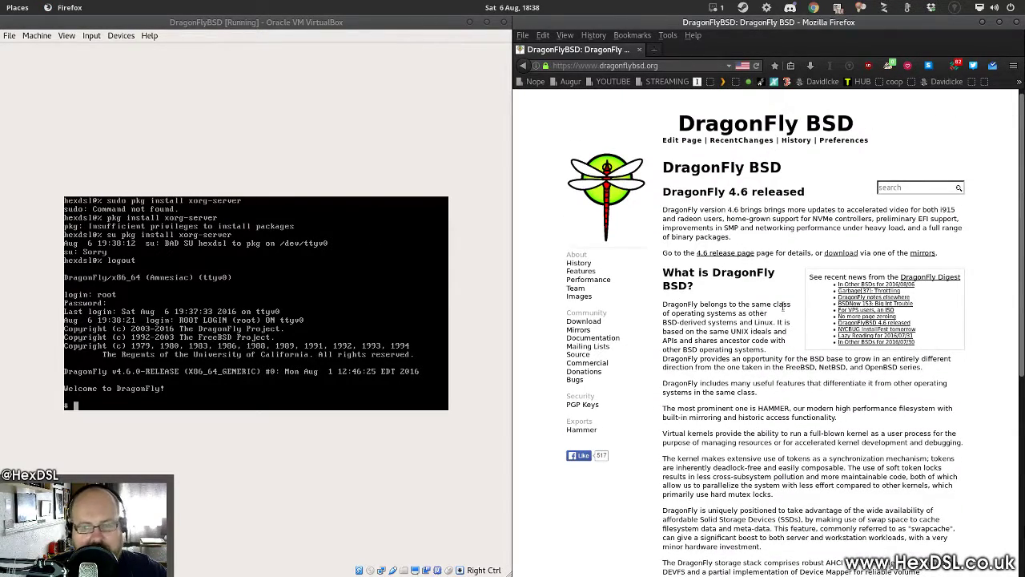
{"action": "left_click", "coordinate": [225, 393]}
Install sudo 1.8.17p1 as root with pkg install sudo, confirming with y.
{"action": "type", "text": "pkg ins"}
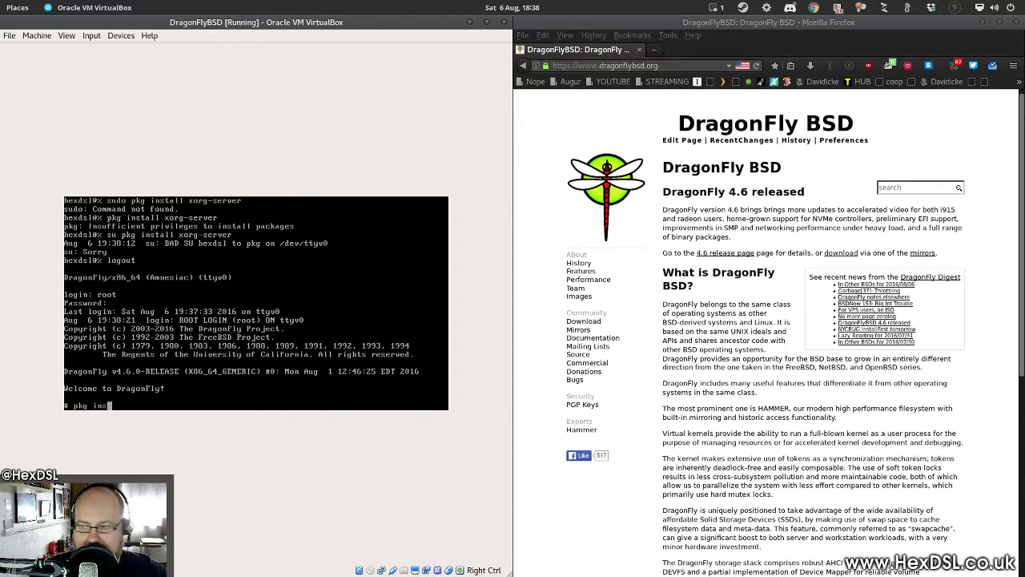
{"action": "type", "text": "tall s"}
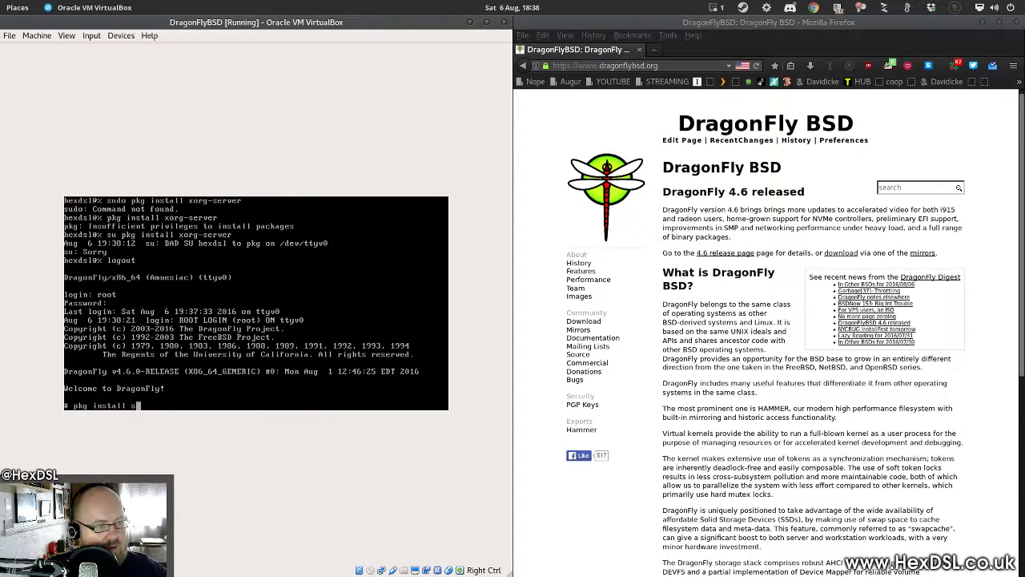
{"action": "type", "text": "udo"}
{"action": "key", "text": "Return"}
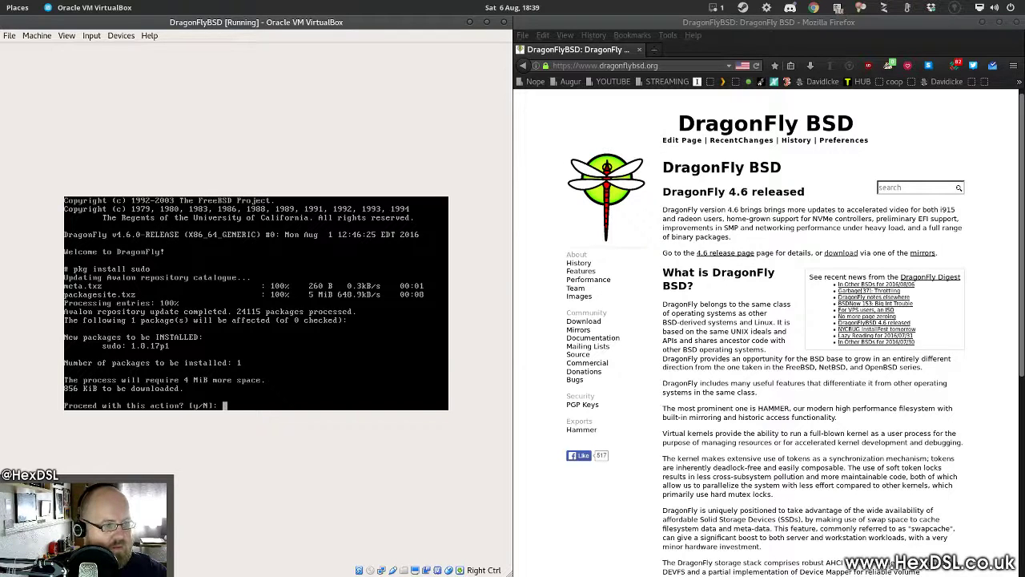
{"action": "type", "text": "y"}
{"action": "key", "text": "Return"}
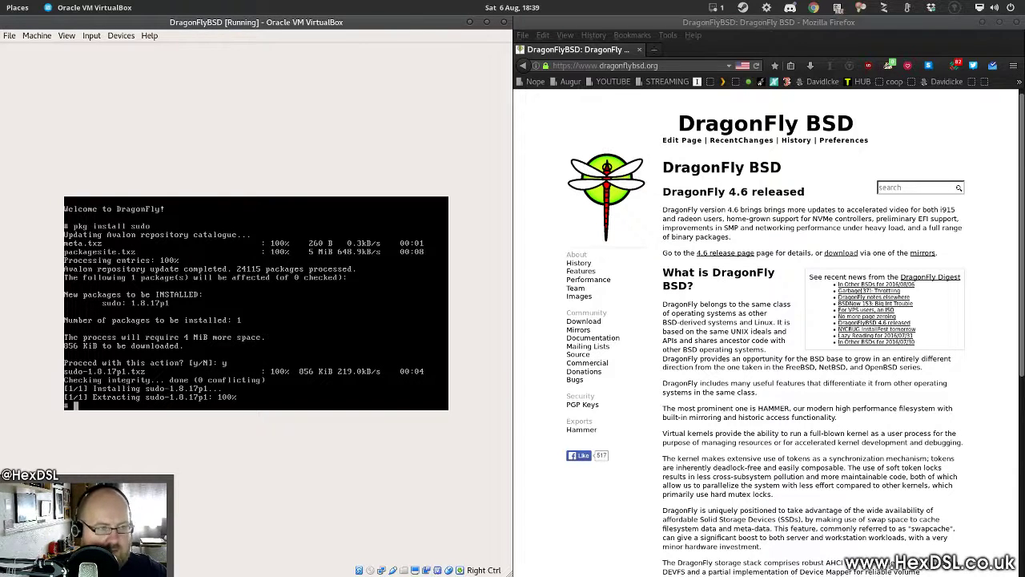
{"action": "key", "text": "super"}
Launch Chatty from the overview search and move its window to the right half.
{"action": "type", "text": "chat"}
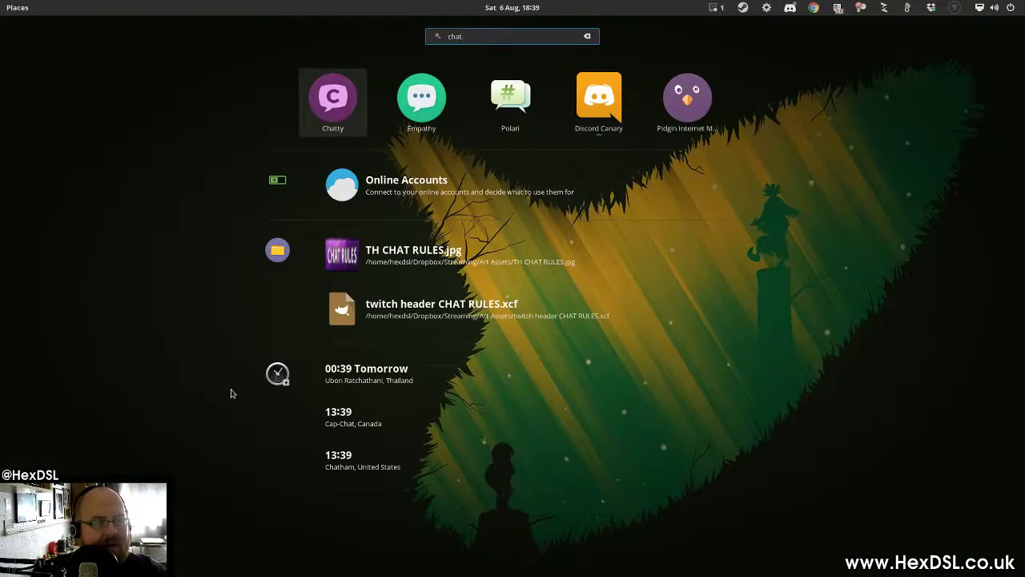
{"action": "key", "text": "Right"}
{"action": "key", "text": "super"}
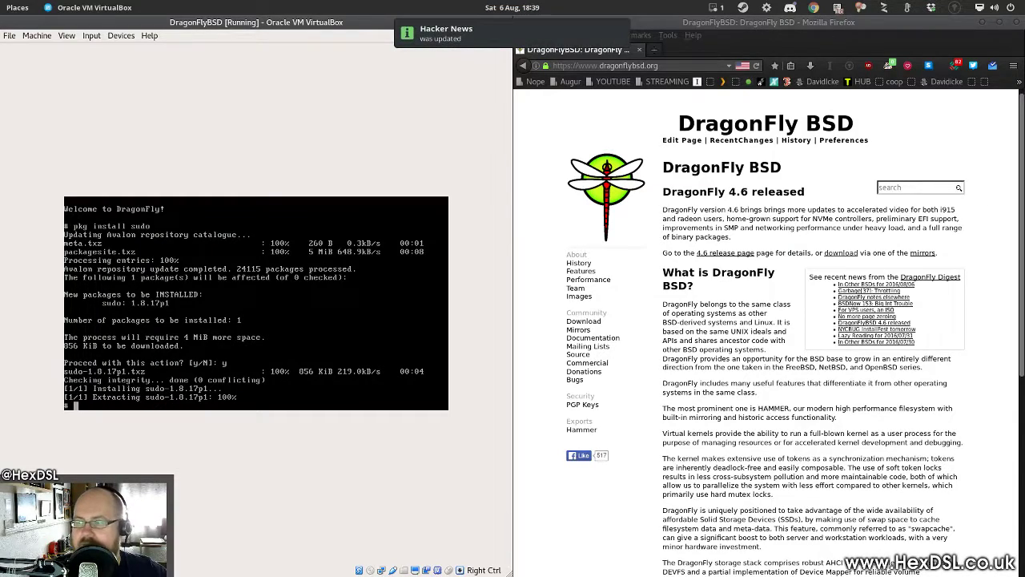
{"action": "key", "text": "super"}
{"action": "key", "text": "super"}
{"action": "key", "text": "super"}
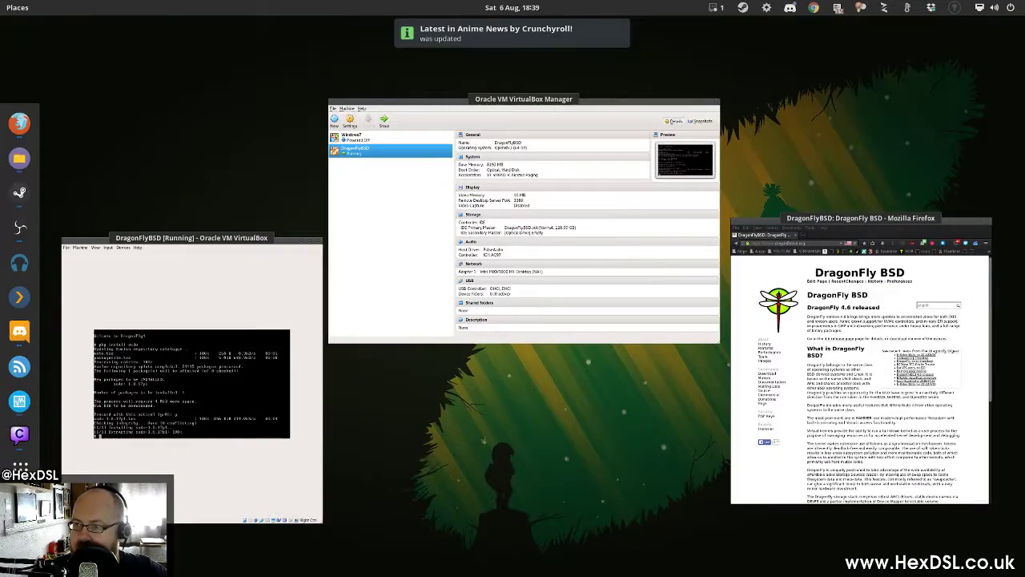
{"action": "key", "text": "super"}
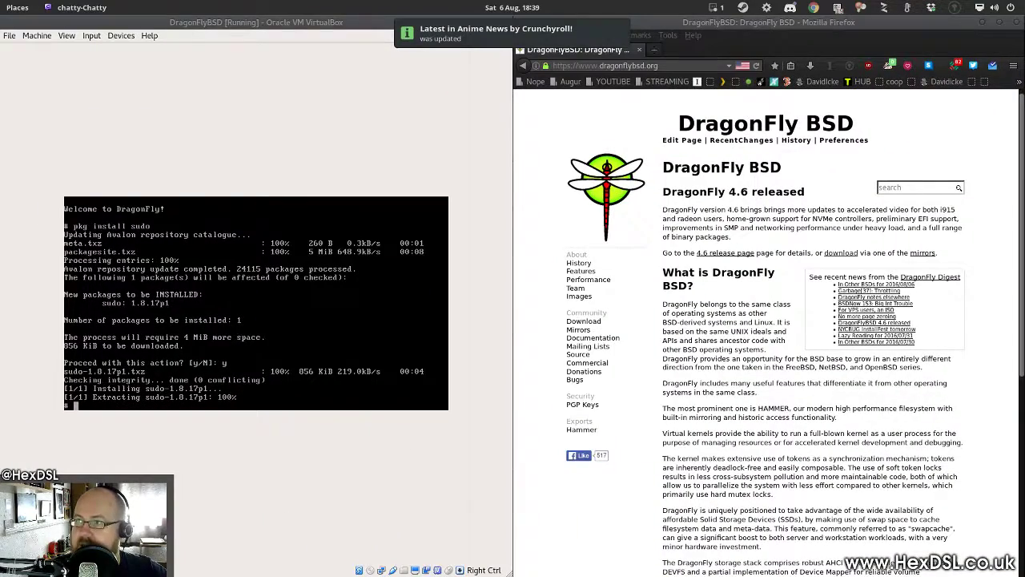
{"action": "key", "text": "super"}
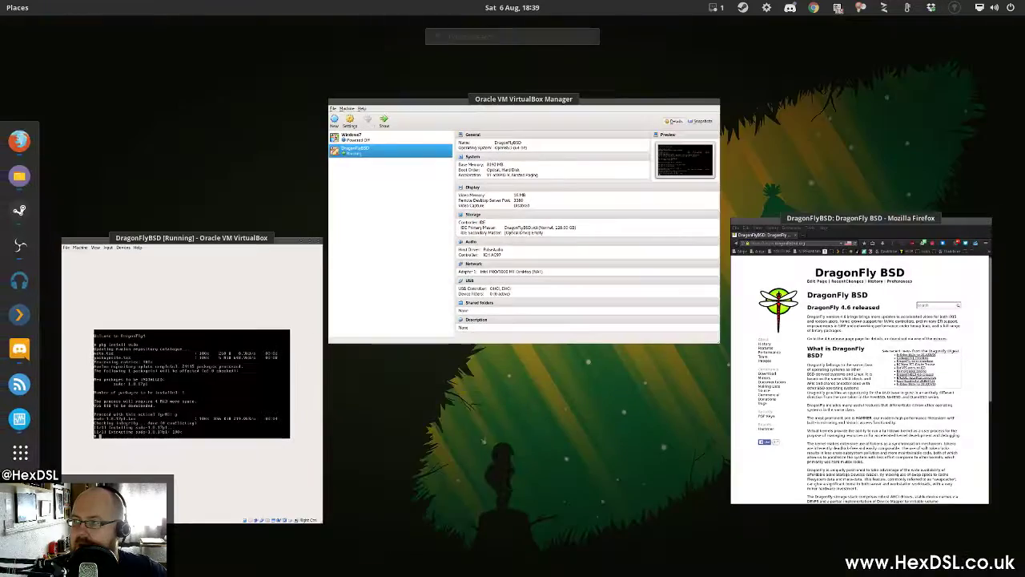
{"action": "key", "text": "super"}
{"action": "key", "text": "super"}
{"action": "type", "text": "t"}
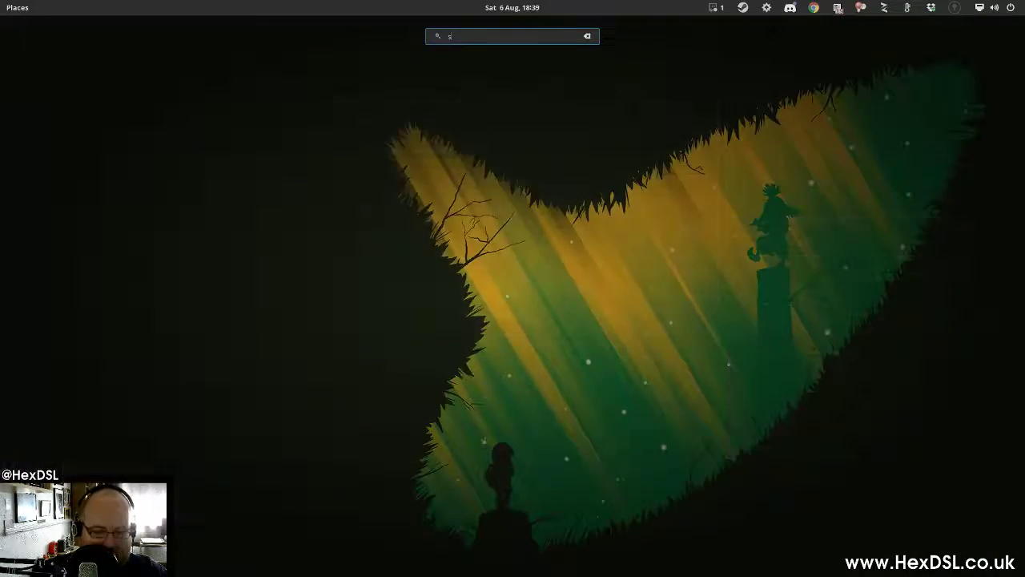
{"action": "type", "text": "hat"}
{"action": "key", "text": "Return"}
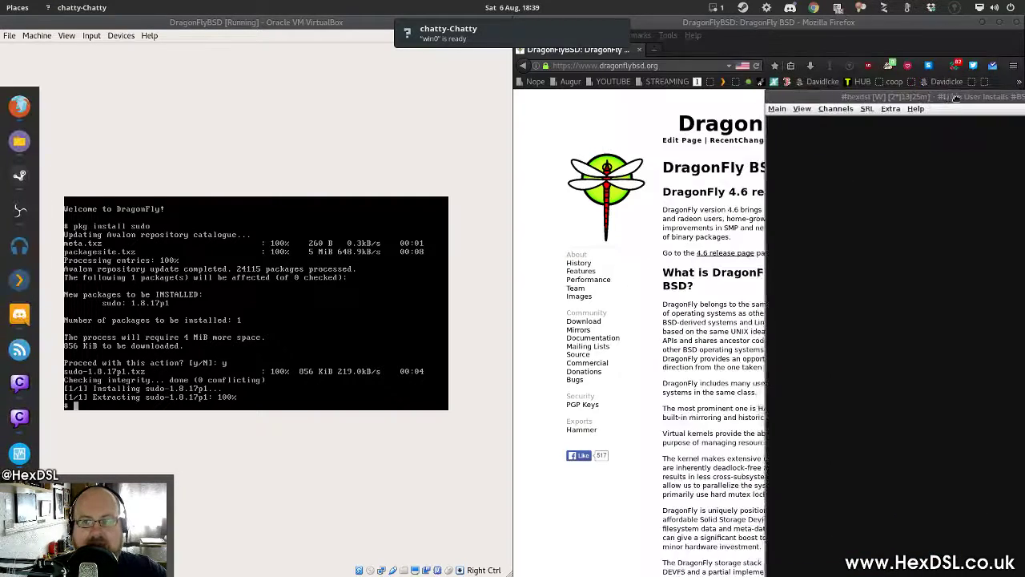
{"action": "left_click_drag", "start_coordinate": [955, 97], "coordinate": [1024, 100]}
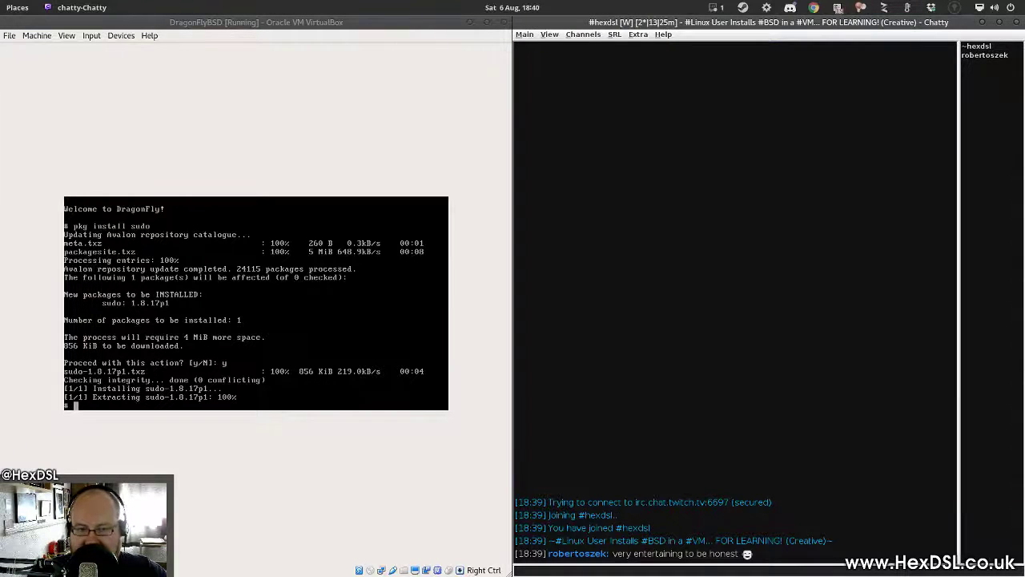
In the VM console, run gpassword to add the user to the wheel group.
{"action": "left_click", "coordinate": [169, 435]}
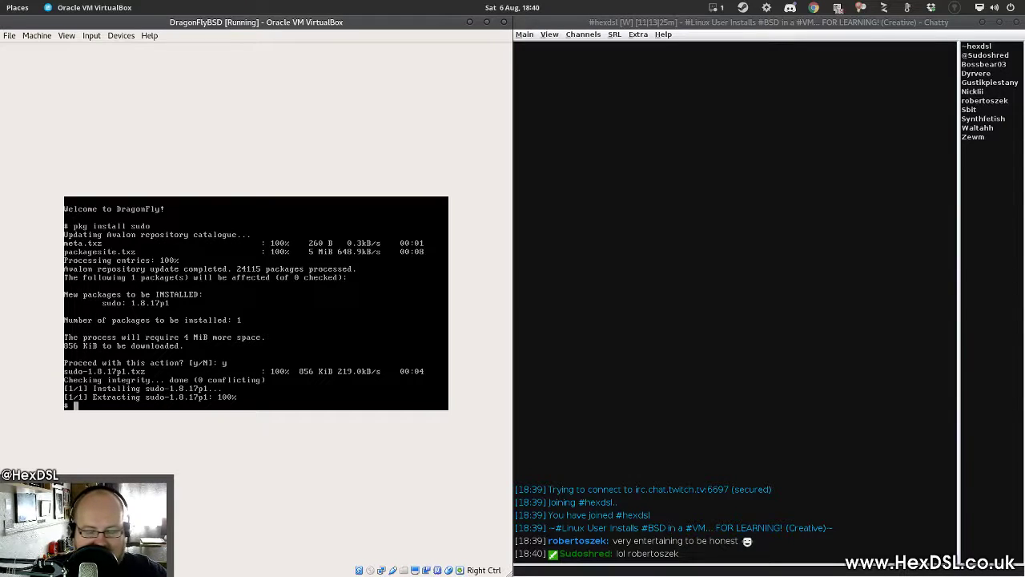
{"action": "type", "text": "kg install"}
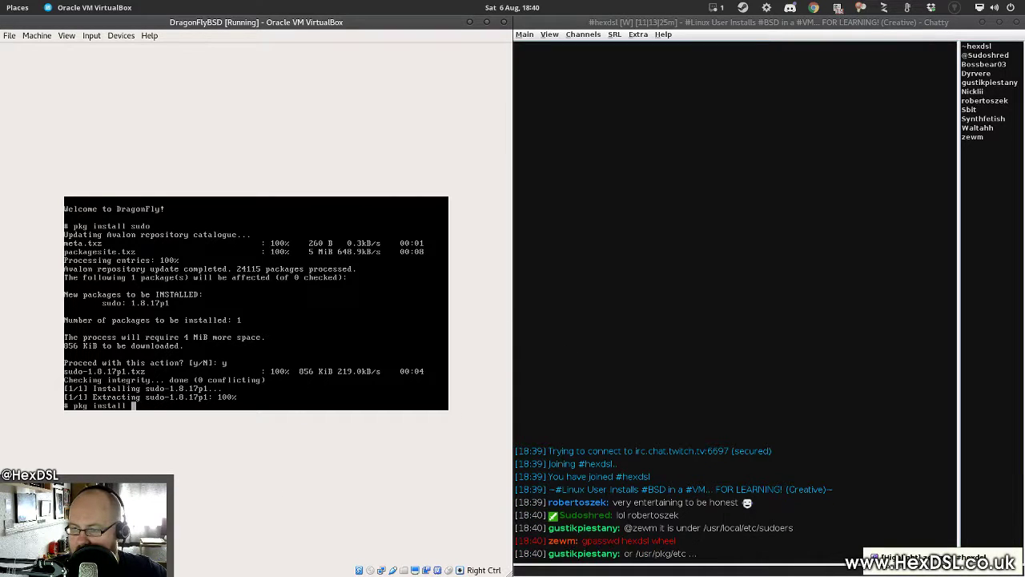
{"action": "key", "text": "alt+Tab"}
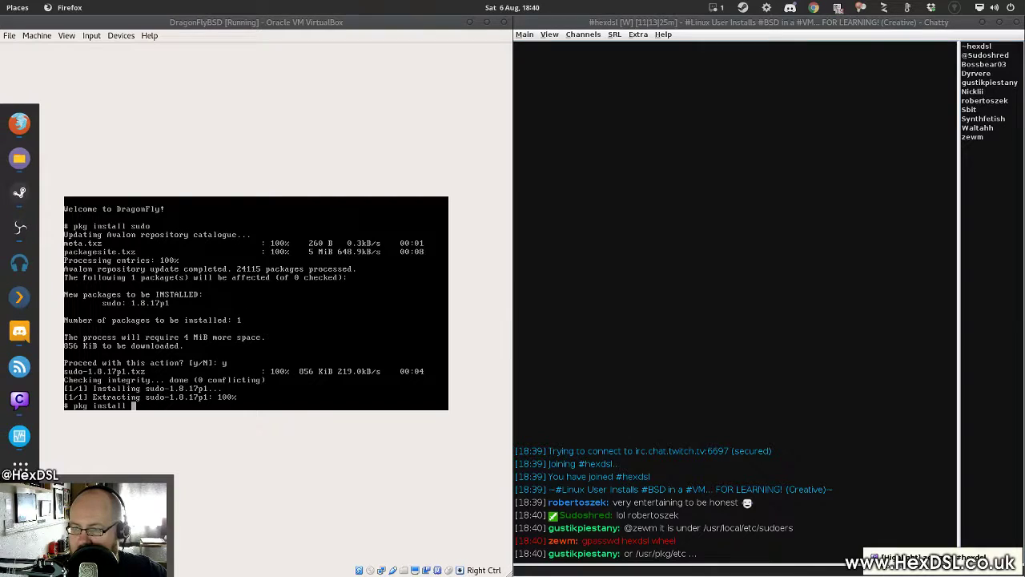
{"action": "left_click", "coordinate": [241, 358]}
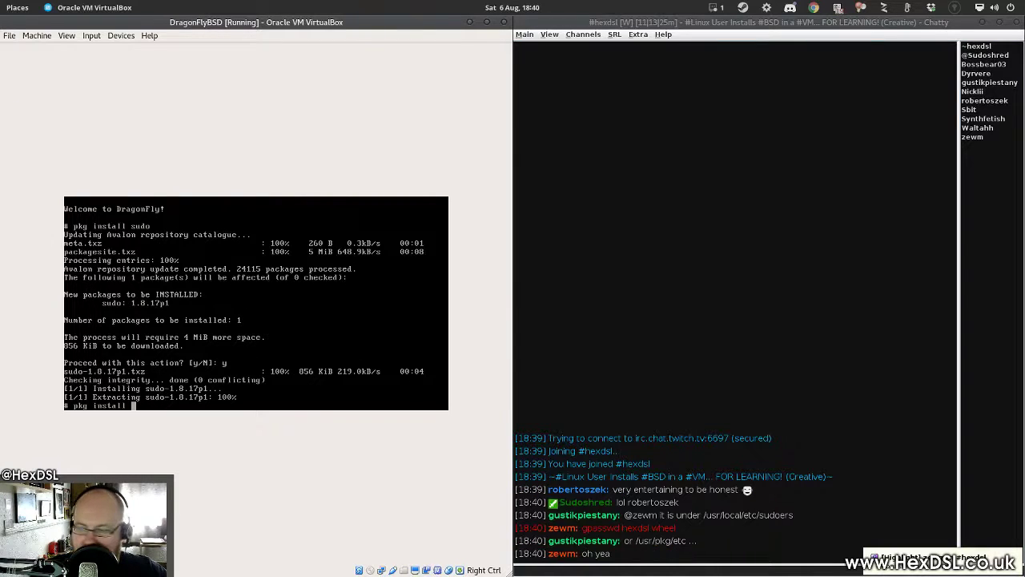
{"action": "key", "text": "BackSpace"}
{"action": "key", "text": "BackSpace"}
{"action": "key", "text": "BackSpace"}
{"action": "key", "text": "BackSpace"}
{"action": "key", "text": "BackSpace"}
{"action": "key", "text": "BackSpace"}
{"action": "key", "text": "BackSpace"}
{"action": "key", "text": "BackSpace"}
{"action": "key", "text": "BackSpace"}
{"action": "key", "text": "BackSpace"}
{"action": "key", "text": "BackSpace"}
{"action": "type", "text": "gpassword hexdsl wheel"}
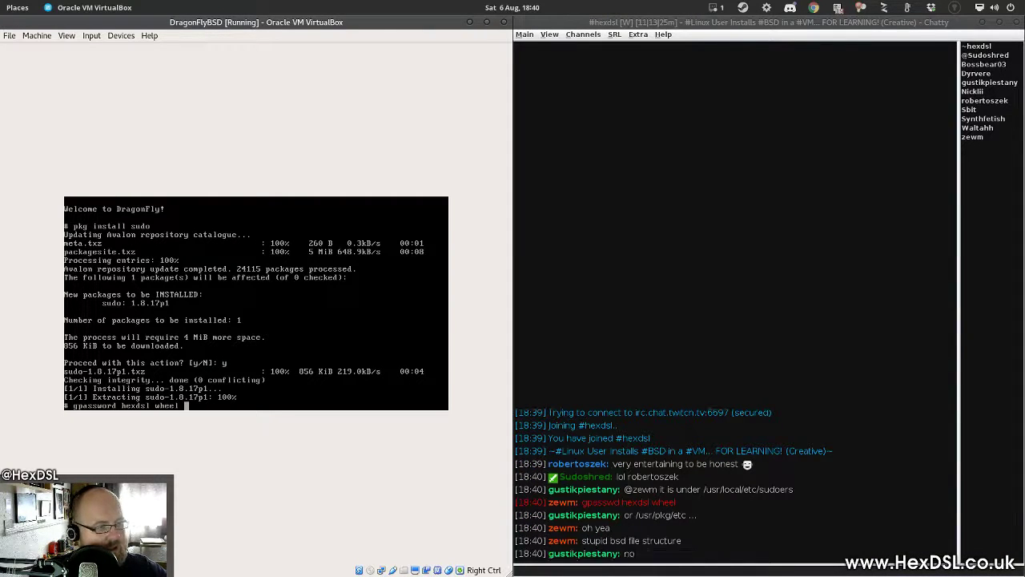
{"action": "key", "text": "Return"}
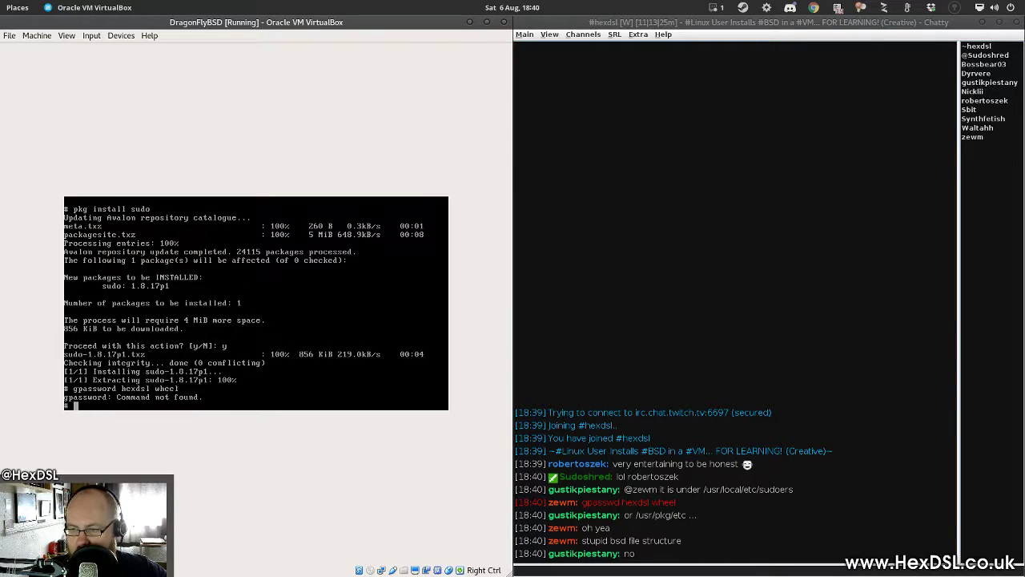
Retry the wheel-group command as gpasswrd and then gpasswd, each returning Command not found.
{"action": "key", "text": "Up"}
{"action": "key", "text": "Left"}
{"action": "key", "text": "Left"}
{"action": "key", "text": "Left"}
{"action": "key", "text": "Left"}
{"action": "key", "text": "Left"}
{"action": "key", "text": "Left"}
{"action": "key", "text": "Left"}
{"action": "key", "text": "Left"}
{"action": "key", "text": "Left"}
{"action": "key", "text": "Left"}
{"action": "key", "text": "Left"}
{"action": "key", "text": "Left"}
{"action": "key", "text": "Left"}
{"action": "key", "text": "Left"}
{"action": "key", "text": "Left"}
{"action": "key", "text": "Left"}
{"action": "key", "text": "Left"}
{"action": "key", "text": "Delete"}
{"action": "key", "text": "Return"}
{"action": "key", "text": "Up"}
{"action": "key", "text": "Left"}
{"action": "key", "text": "Left"}
{"action": "key", "text": "Left"}
{"action": "key", "text": "Left"}
{"action": "key", "text": "Left"}
{"action": "key", "text": "Left"}
{"action": "key", "text": "Left"}
{"action": "key", "text": "Left"}
{"action": "key", "text": "Left"}
{"action": "key", "text": "Left"}
{"action": "key", "text": "Left"}
{"action": "key", "text": "Left"}
{"action": "key", "text": "Left"}
{"action": "key", "text": "Left"}
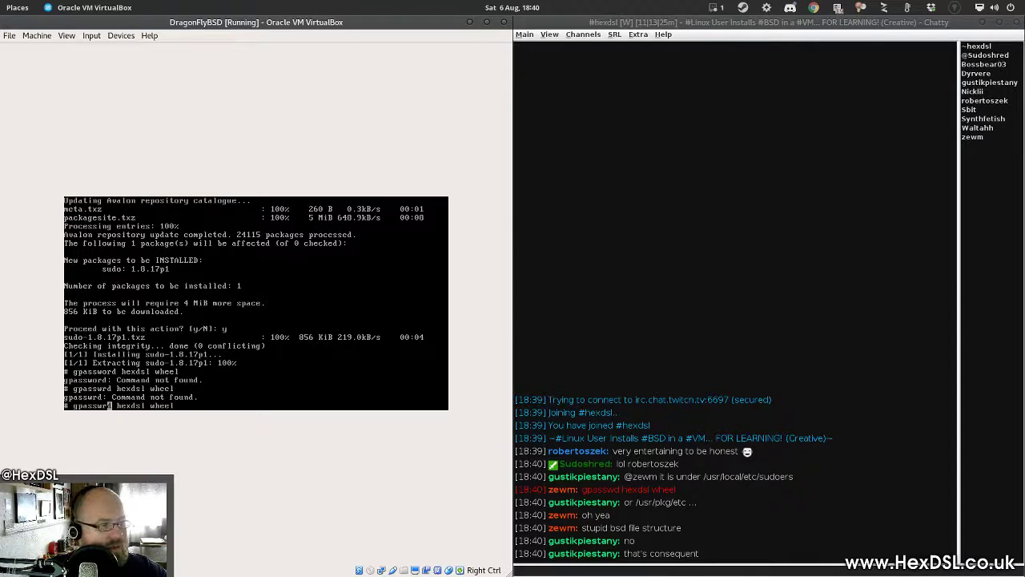
{"action": "key", "text": "BackSpace"}
{"action": "key", "text": "Return"}
{"action": "key", "text": "Up"}
{"action": "key", "text": "Left"}
{"action": "key", "text": "Left"}
{"action": "key", "text": "Left"}
{"action": "key", "text": "Left"}
{"action": "key", "text": "Left"}
{"action": "key", "text": "Left"}
{"action": "key", "text": "Left"}
{"action": "key", "text": "Left"}
{"action": "key", "text": "Left"}
{"action": "key", "text": "Left"}
{"action": "key", "text": "Left"}
{"action": "key", "text": "Left"}
{"action": "key", "text": "Left"}
{"action": "key", "text": "Left"}
{"action": "key", "text": "Left"}
{"action": "key", "text": "Left"}
{"action": "key", "text": "Left"}
{"action": "key", "text": "Left"}
{"action": "key", "text": "Left"}
{"action": "key", "text": "Left"}
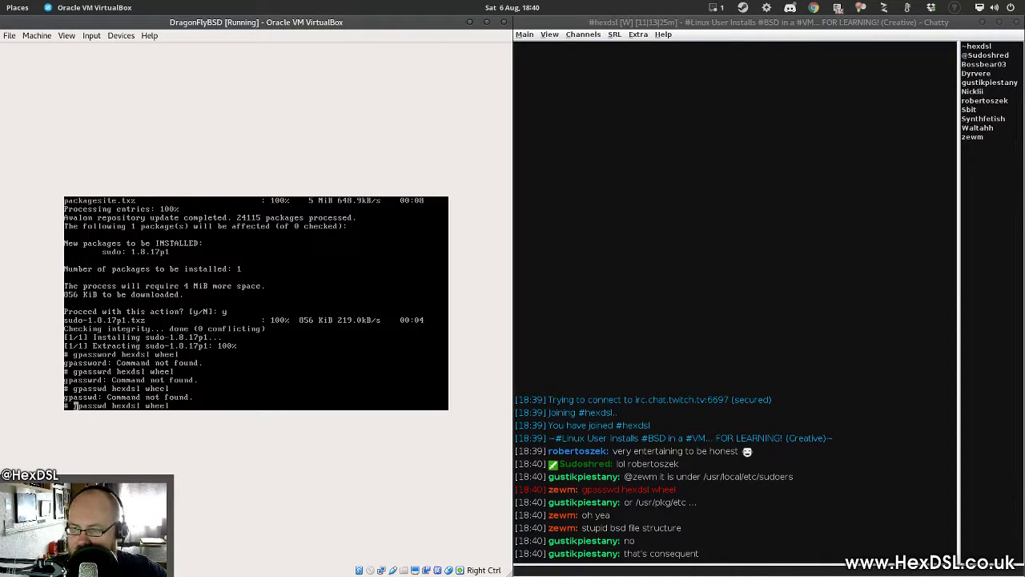
{"action": "key", "text": "Right"}
{"action": "key", "text": "Right"}
{"action": "key", "text": "Right"}
{"action": "key", "text": "Right"}
{"action": "key", "text": "Right"}
{"action": "key", "text": "Right"}
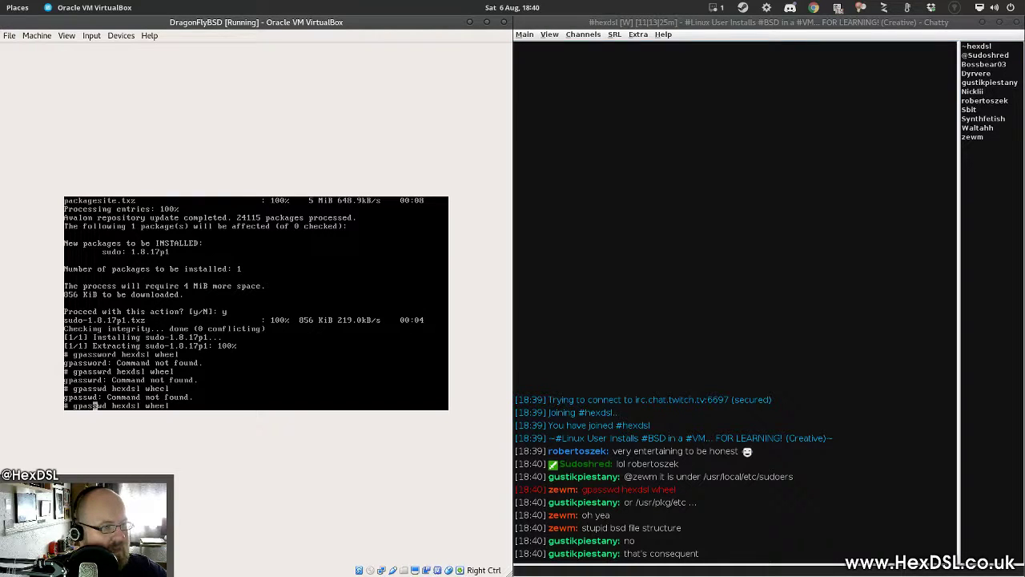
{"action": "key", "text": "Right"}
{"action": "key", "text": "Right"}
{"action": "key", "text": "Right"}
{"action": "key", "text": "Right"}
{"action": "key", "text": "Right"}
{"action": "key", "text": "Right"}
{"action": "key", "text": "Right"}
{"action": "key", "text": "Right"}
{"action": "key", "text": "Right"}
{"action": "key", "text": "Right"}
{"action": "key", "text": "Right"}
{"action": "key", "text": "Right"}
{"action": "key", "text": "Right"}
{"action": "key", "text": "Right"}
{"action": "key", "text": "Right"}
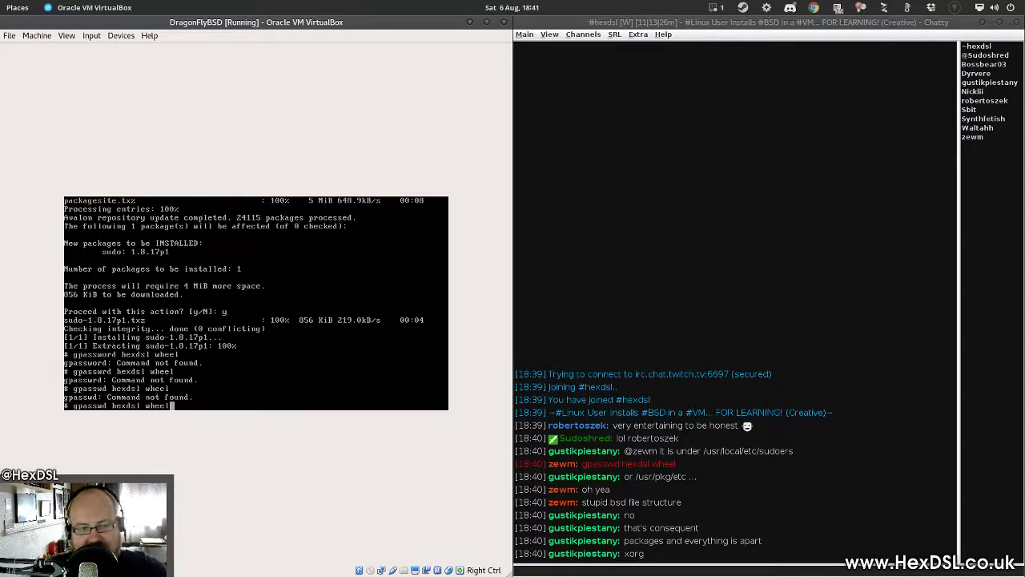
{"action": "key", "text": "BackSpace"}
{"action": "key", "text": "BackSpace"}
{"action": "key", "text": "BackSpace"}
{"action": "key", "text": "BackSpace"}
{"action": "key", "text": "BackSpace"}
{"action": "key", "text": "BackSpace"}
{"action": "key", "text": "BackSpace"}
{"action": "key", "text": "BackSpace"}
{"action": "key", "text": "BackSpace"}
{"action": "key", "text": "BackSpace"}
{"action": "key", "text": "BackSpace"}
{"action": "key", "text": "BackSpace"}
{"action": "key", "text": "BackSpace"}
{"action": "key", "text": "BackSpace"}
{"action": "key", "text": "BackSpace"}
{"action": "key", "text": "BackSpace"}
{"action": "key", "text": "BackSpace"}
{"action": "key", "text": "BackSpace"}
{"action": "key", "text": "BackSpace"}
{"action": "key", "text": "BackSpace"}
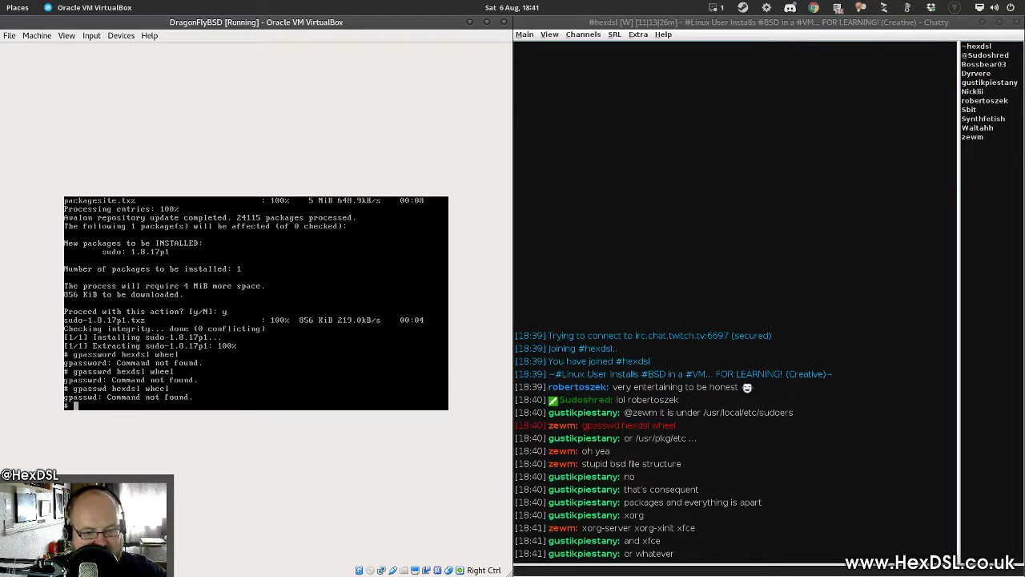
Run pkg install xorg-server and confirm all 60 packages with Y.
{"action": "type", "text": "pkg install "}
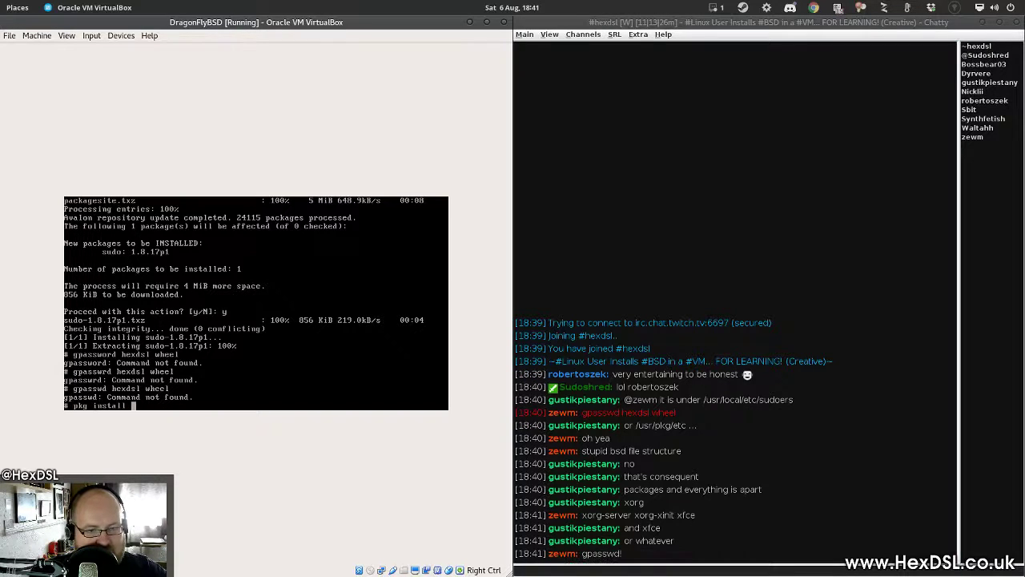
{"action": "type", "text": "xorg-se"}
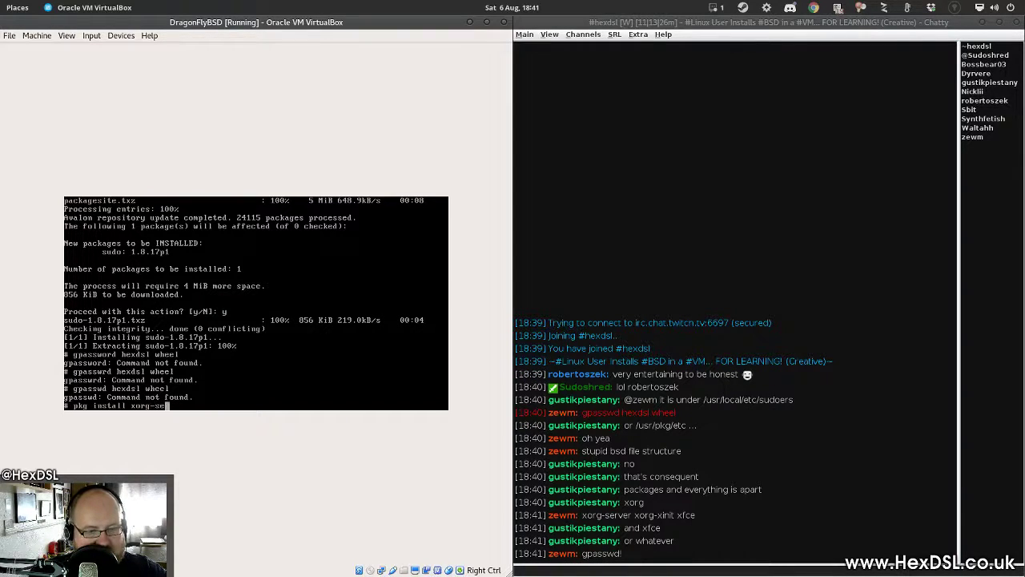
{"action": "type", "text": "rver"}
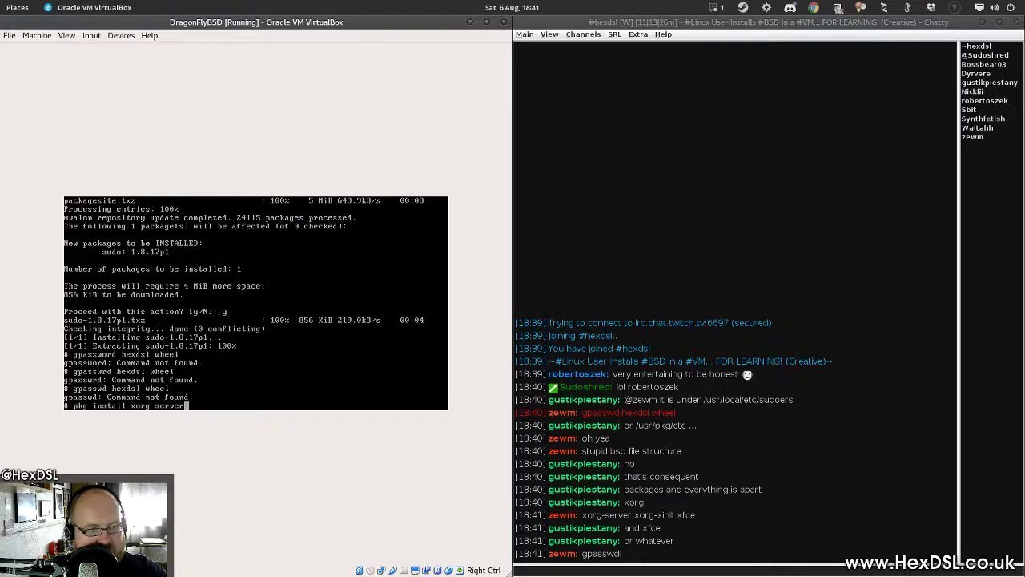
{"action": "key", "text": "Return"}
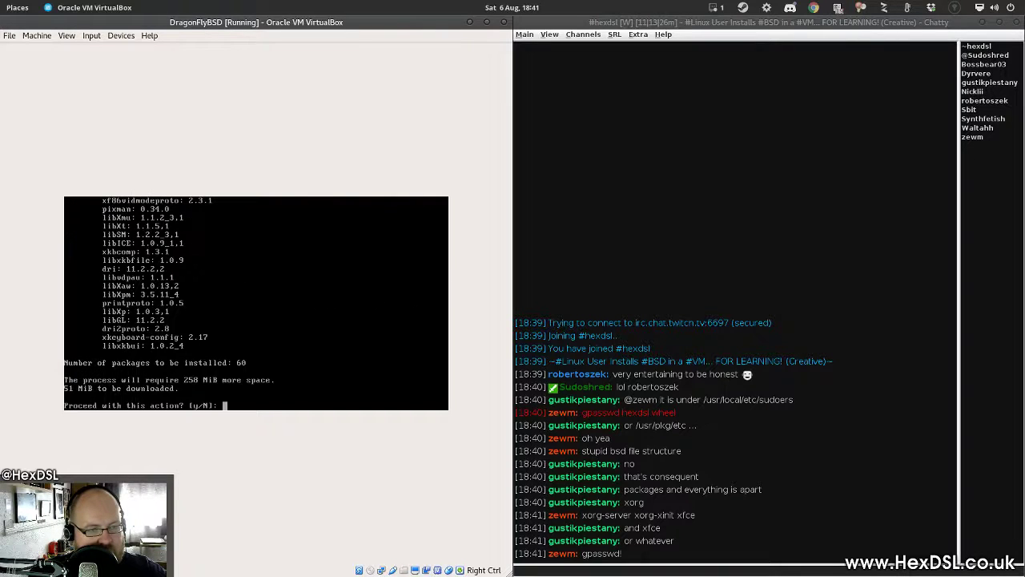
{"action": "type", "text": "Y"}
{"action": "key", "text": "Return"}
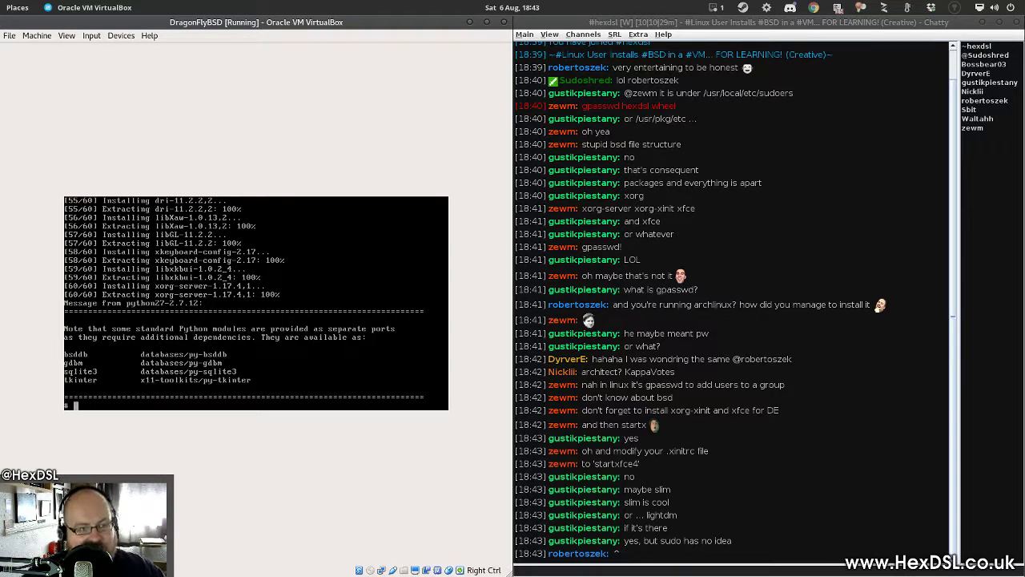
Try installing xorg-xorginit, xfce and lightdm, then xorg-xinit, xfce and lightdm.
{"action": "type", "text": "d"}
{"action": "key", "text": "BackSpace"}
{"action": "type", "text": "pkg install xorg-serv"}
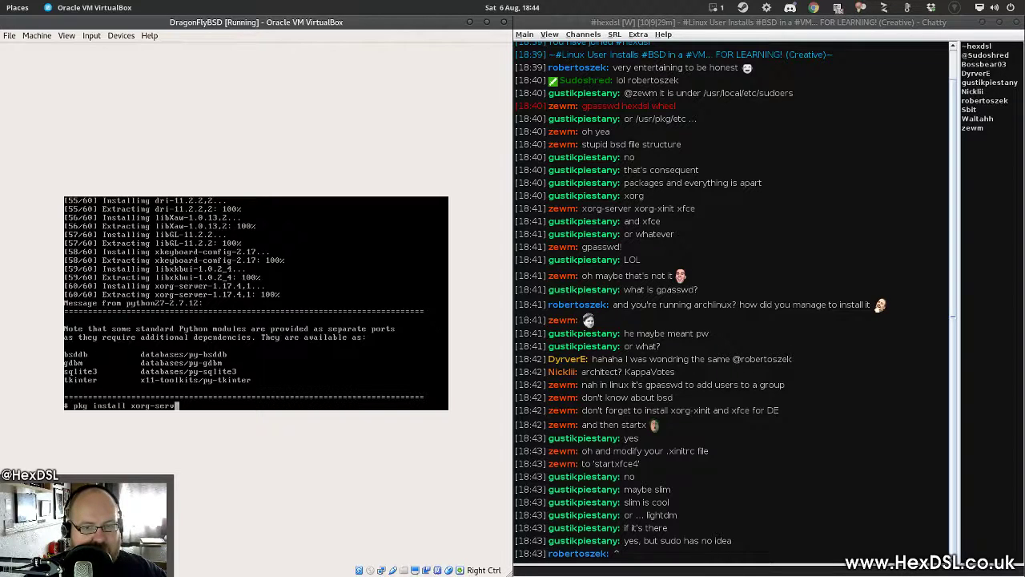
{"action": "key", "text": "BackSpace"}
{"action": "key", "text": "BackSpace"}
{"action": "key", "text": "BackSpace"}
{"action": "key", "text": "BackSpace"}
{"action": "key", "text": "BackSpace"}
{"action": "type", "text": "-xorginit"}
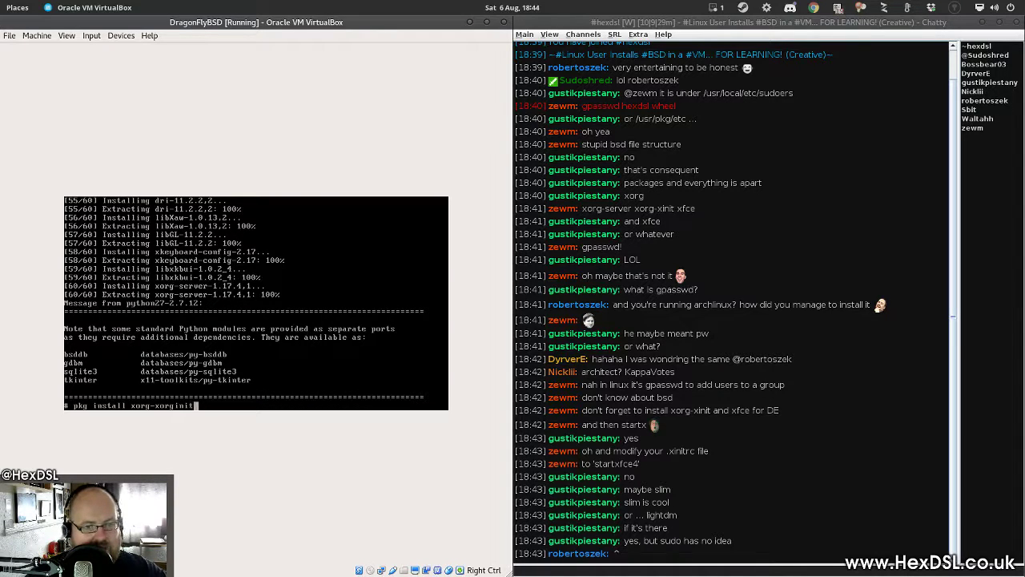
{"action": "type", "text": " xfce "}
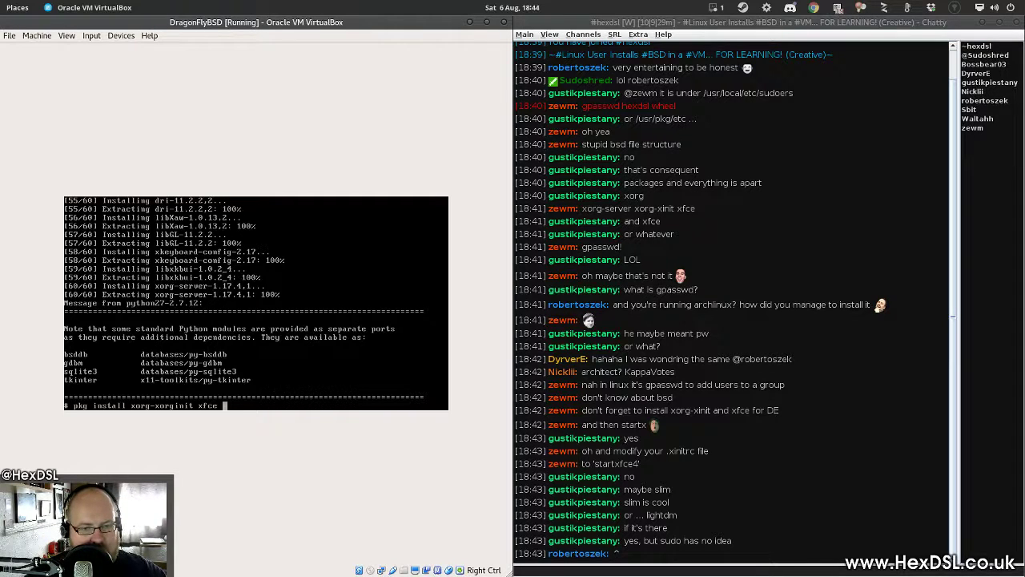
{"action": "type", "text": "lightdm"}
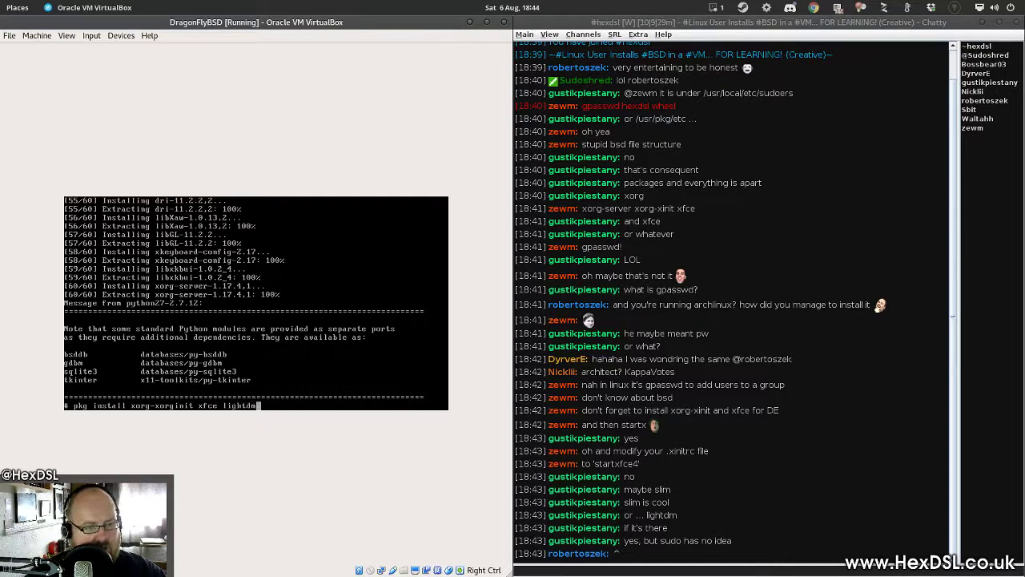
{"action": "key", "text": "Return"}
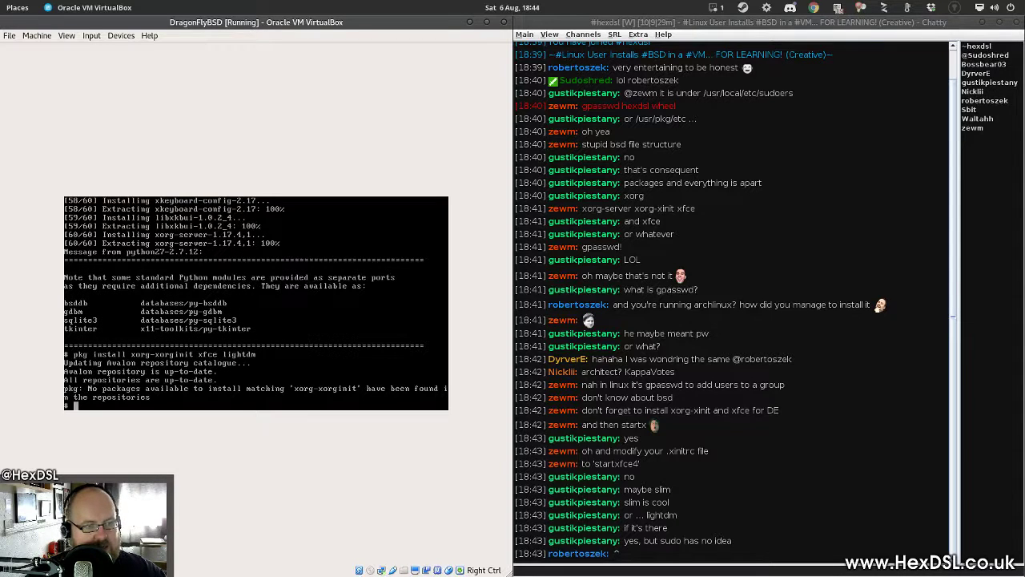
{"action": "key", "text": "Up"}
{"action": "key", "text": "Left"}
{"action": "key", "text": "Left"}
{"action": "key", "text": "Left"}
{"action": "key", "text": "Left"}
{"action": "key", "text": "Left"}
{"action": "key", "text": "Left"}
{"action": "key", "text": "Left"}
{"action": "key", "text": "Left"}
{"action": "key", "text": "Left"}
{"action": "key", "text": "Left"}
{"action": "key", "text": "Left"}
{"action": "key", "text": "Left"}
{"action": "key", "text": "Left"}
{"action": "key", "text": "Left"}
{"action": "key", "text": "Left"}
{"action": "key", "text": "Left"}
{"action": "key", "text": "Left"}
{"action": "key", "text": "BackSpace"}
{"action": "key", "text": "BackSpace"}
{"action": "key", "text": "BackSpace"}
{"action": "key", "text": "Return"}
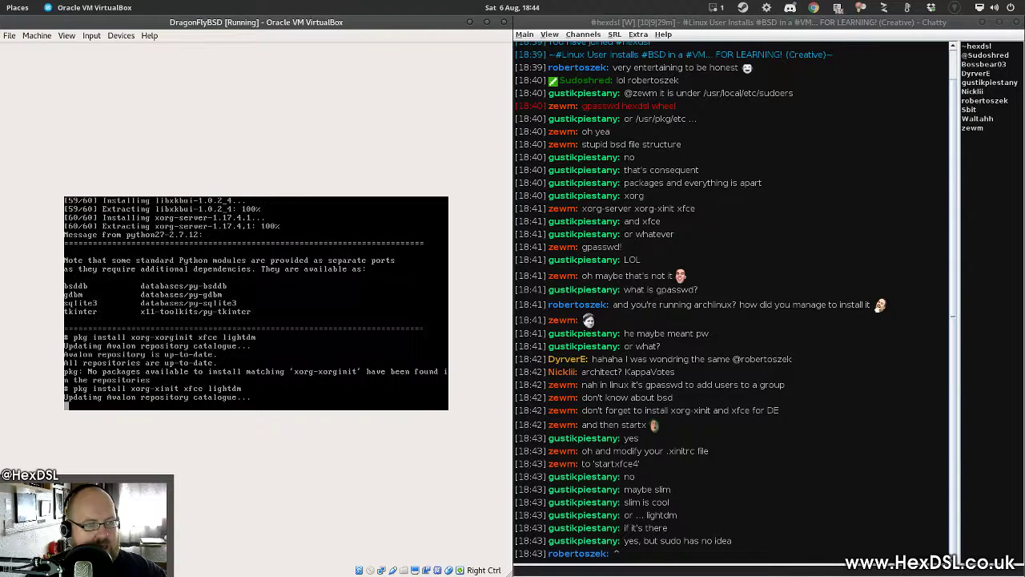
Edit the command down and retry installing xorg-xorginit alone.
{"action": "key", "text": "Up"}
{"action": "key", "text": "Left"}
{"action": "key", "text": "Left"}
{"action": "key", "text": "Left"}
{"action": "key", "text": "Left"}
{"action": "key", "text": "Left"}
{"action": "key", "text": "Left"}
{"action": "key", "text": "Left"}
{"action": "key", "text": "Left"}
{"action": "key", "text": "Left"}
{"action": "key", "text": "Left"}
{"action": "key", "text": "Left"}
{"action": "key", "text": "Left"}
{"action": "key", "text": "Left"}
{"action": "key", "text": "Left"}
{"action": "key", "text": "Left"}
{"action": "key", "text": "Left"}
{"action": "key", "text": "Left"}
{"action": "key", "text": "Left"}
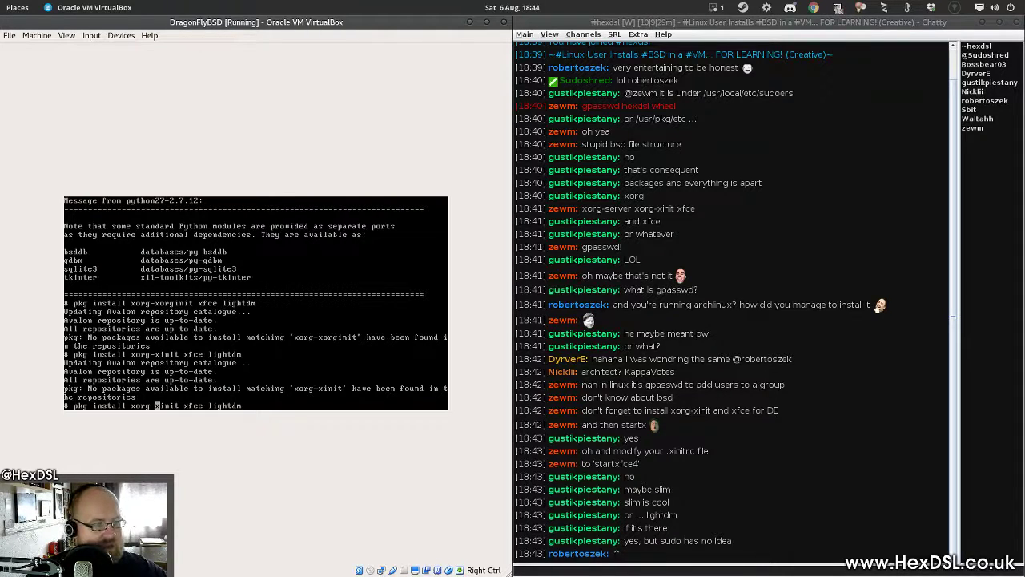
{"action": "key", "text": "Right"}
{"action": "key", "text": "Right"}
{"action": "key", "text": "Right"}
{"action": "key", "text": "Right"}
{"action": "key", "text": "Right"}
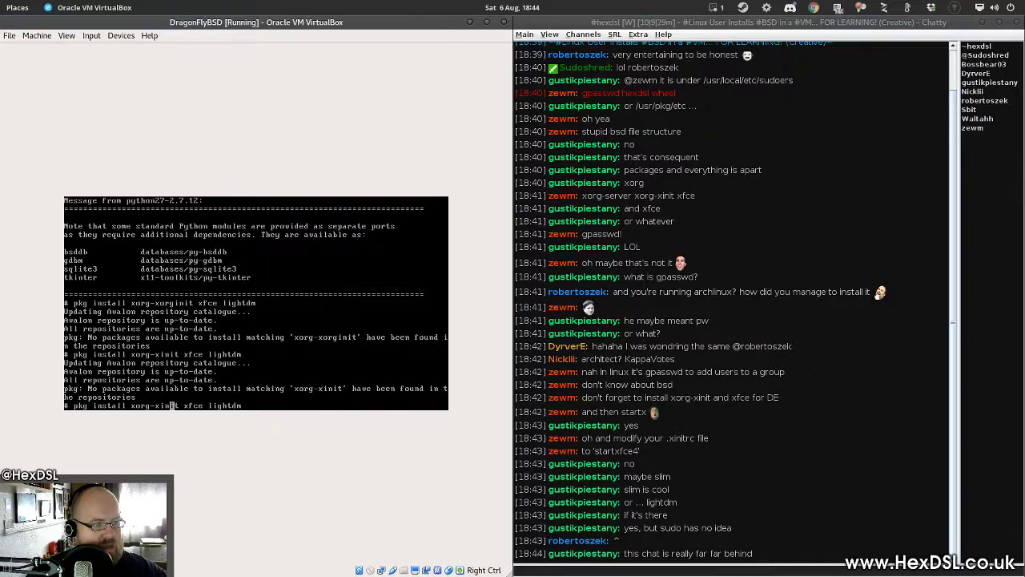
{"action": "key", "text": "BackSpace"}
{"action": "key", "text": "BackSpace"}
{"action": "key", "text": "BackSpace"}
{"action": "key", "text": "BackSpace"}
{"action": "key", "text": "BackSpace"}
{"action": "key", "text": "Right"}
{"action": "key", "text": "Right"}
{"action": "key", "text": "Right"}
{"action": "key", "text": "Right"}
{"action": "key", "text": "Right"}
{"action": "key", "text": "Right"}
{"action": "key", "text": "Right"}
{"action": "key", "text": "Right"}
{"action": "key", "text": "Right"}
{"action": "key", "text": "Right"}
{"action": "key", "text": "Right"}
{"action": "key", "text": "Right"}
{"action": "key", "text": "Right"}
{"action": "key", "text": "BackSpace"}
{"action": "key", "text": "BackSpace"}
{"action": "key", "text": "BackSpace"}
{"action": "key", "text": "BackSpace"}
{"action": "key", "text": "BackSpace"}
{"action": "key", "text": "BackSpace"}
{"action": "key", "text": "BackSpace"}
{"action": "key", "text": "BackSpace"}
{"action": "key", "text": "BackSpace"}
{"action": "key", "text": "BackSpace"}
{"action": "key", "text": "BackSpace"}
{"action": "key", "text": "BackSpace"}
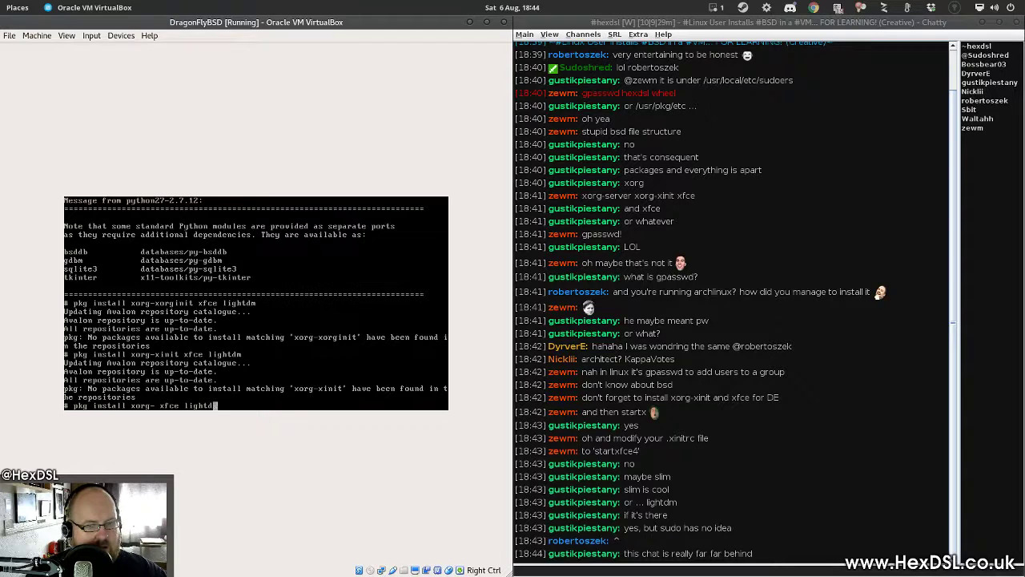
{"action": "key", "text": "BackSpace"}
{"action": "key", "text": "BackSpace"}
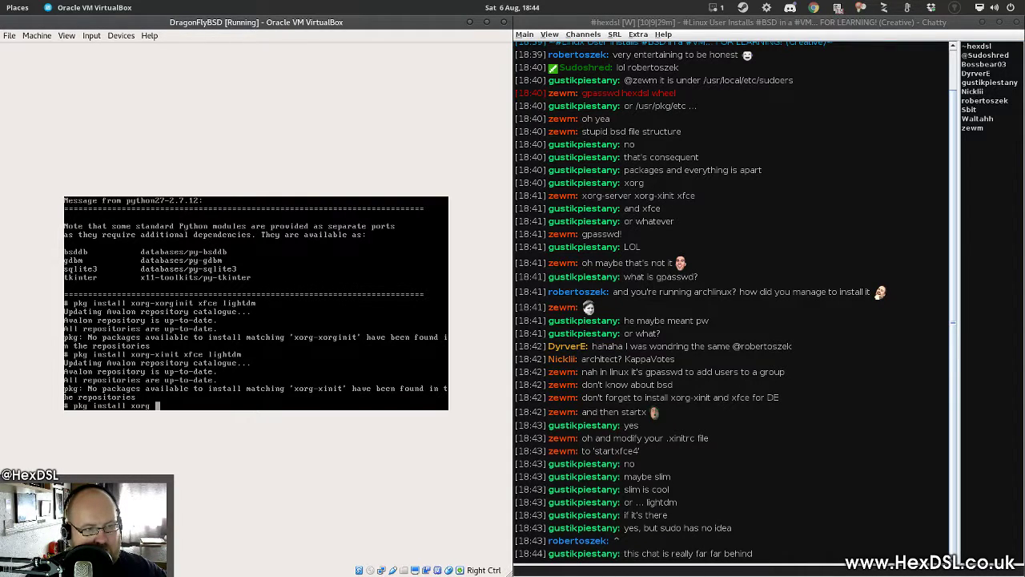
{"action": "key", "text": "BackSpace"}
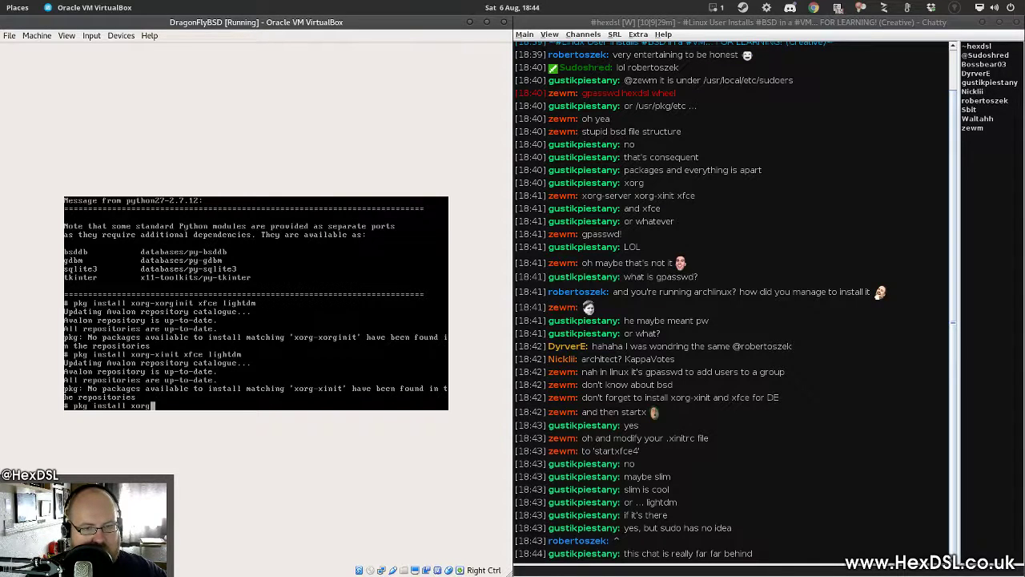
{"action": "key", "text": "Up"}
{"action": "key", "text": "Up"}
{"action": "key", "text": "BackSpace"}
{"action": "key", "text": "BackSpace"}
{"action": "key", "text": "BackSpace"}
{"action": "key", "text": "BackSpace"}
{"action": "key", "text": "BackSpace"}
{"action": "key", "text": "BackSpace"}
{"action": "key", "text": "BackSpace"}
{"action": "key", "text": "BackSpace"}
{"action": "key", "text": "BackSpace"}
{"action": "key", "text": "BackSpace"}
{"action": "key", "text": "BackSpace"}
{"action": "key", "text": "BackSpace"}
{"action": "key", "text": "BackSpace"}
{"action": "key", "text": "Return"}
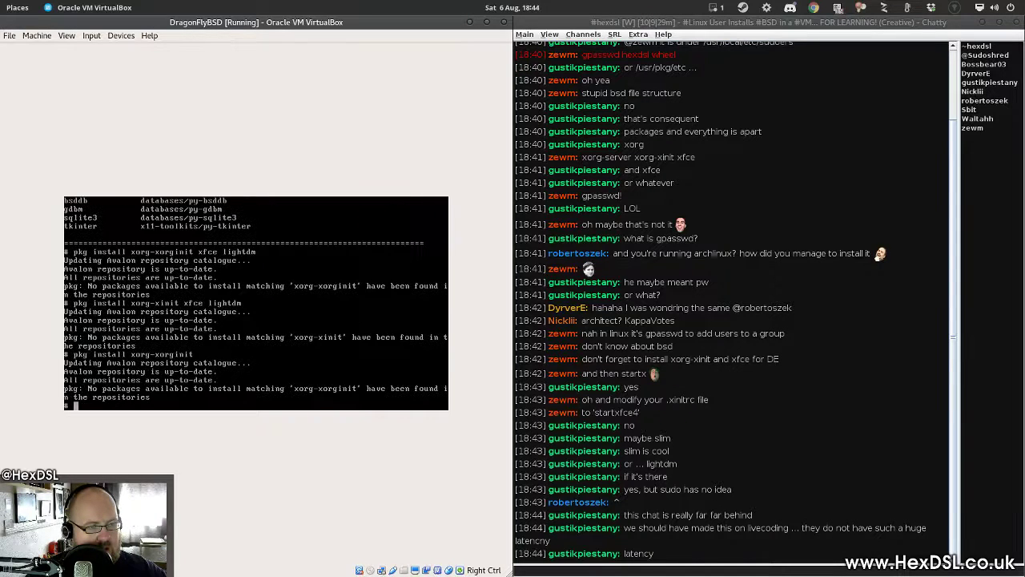
Retry installing xorg-xinit alone, then trim the command back to pkg install x.
{"action": "key", "text": "Up"}
{"action": "key", "text": "BackSpace"}
{"action": "key", "text": "BackSpace"}
{"action": "key", "text": "BackSpace"}
{"action": "key", "text": "BackSpace"}
{"action": "key", "text": "BackSpace"}
{"action": "key", "text": "BackSpace"}
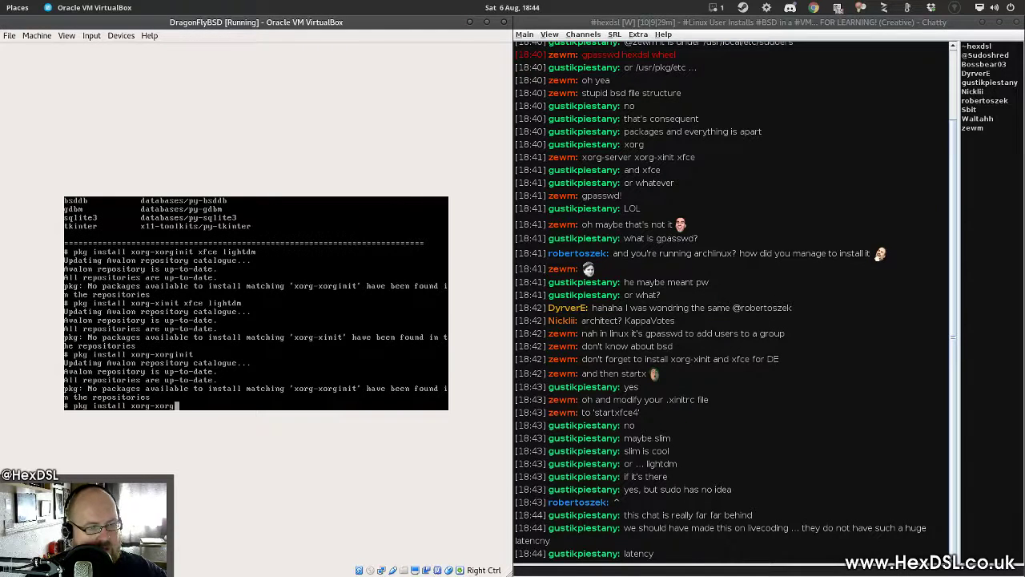
{"action": "key", "text": "BackSpace"}
{"action": "type", "text": "init"}
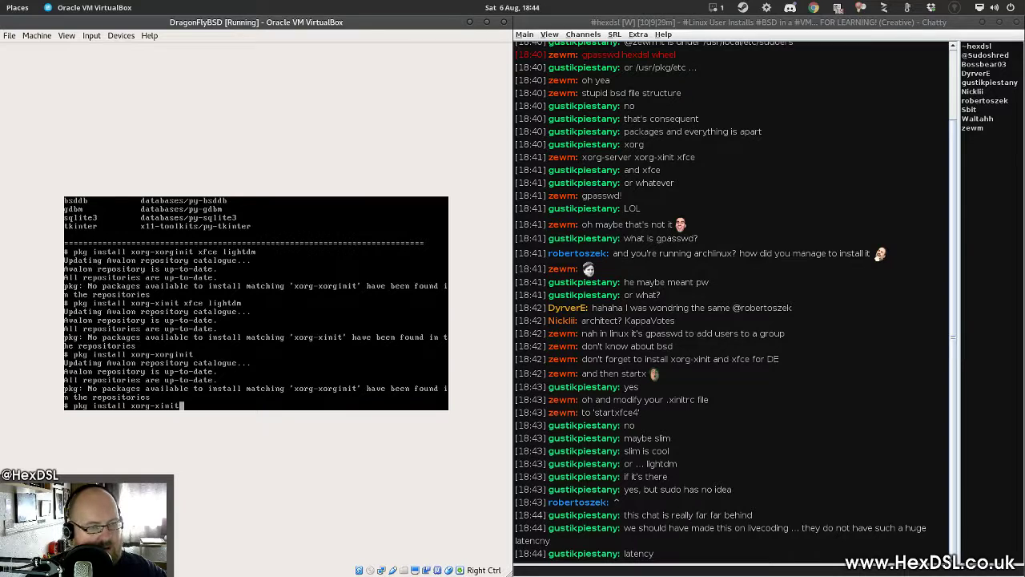
{"action": "key", "text": "Return"}
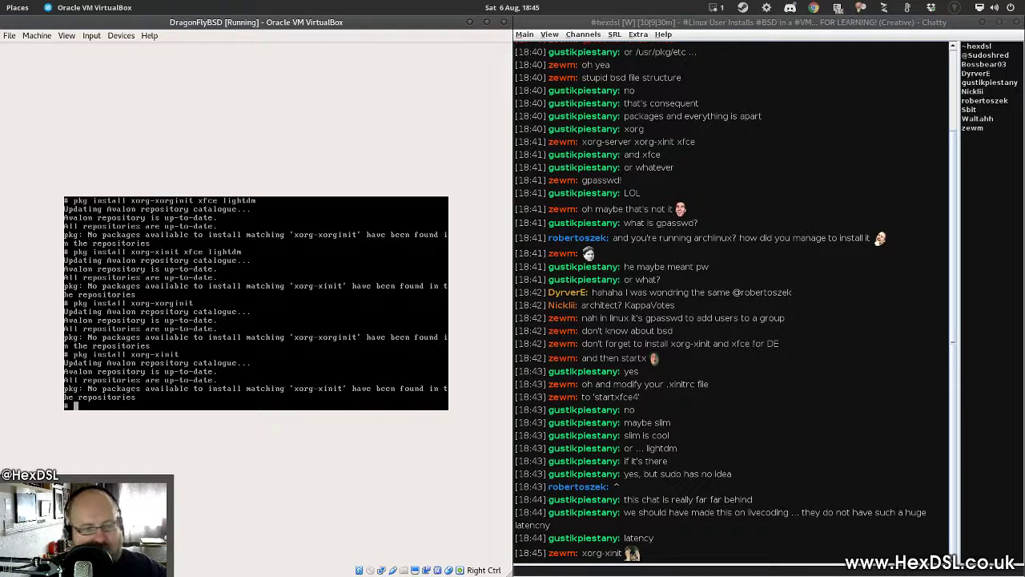
{"action": "key", "text": "Up"}
{"action": "key", "text": "Left"}
{"action": "key", "text": "Left"}
{"action": "key", "text": "Left"}
{"action": "key", "text": "Left"}
{"action": "key", "text": "Left"}
{"action": "key", "text": "Left"}
{"action": "key", "text": "Right"}
{"action": "key", "text": "Right"}
{"action": "key", "text": "Right"}
{"action": "key", "text": "Right"}
{"action": "key", "text": "Right"}
{"action": "key", "text": "Right"}
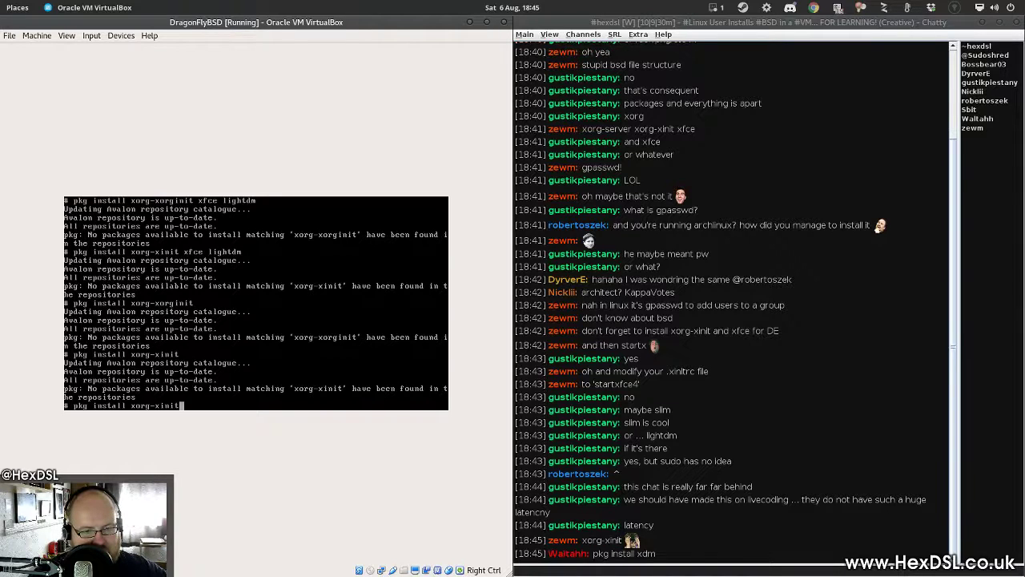
{"action": "key", "text": "BackSpace"}
{"action": "key", "text": "BackSpace"}
{"action": "key", "text": "BackSpace"}
{"action": "key", "text": "BackSpace"}
{"action": "key", "text": "BackSpace"}
{"action": "key", "text": "BackSpace"}
{"action": "key", "text": "BackSpace"}
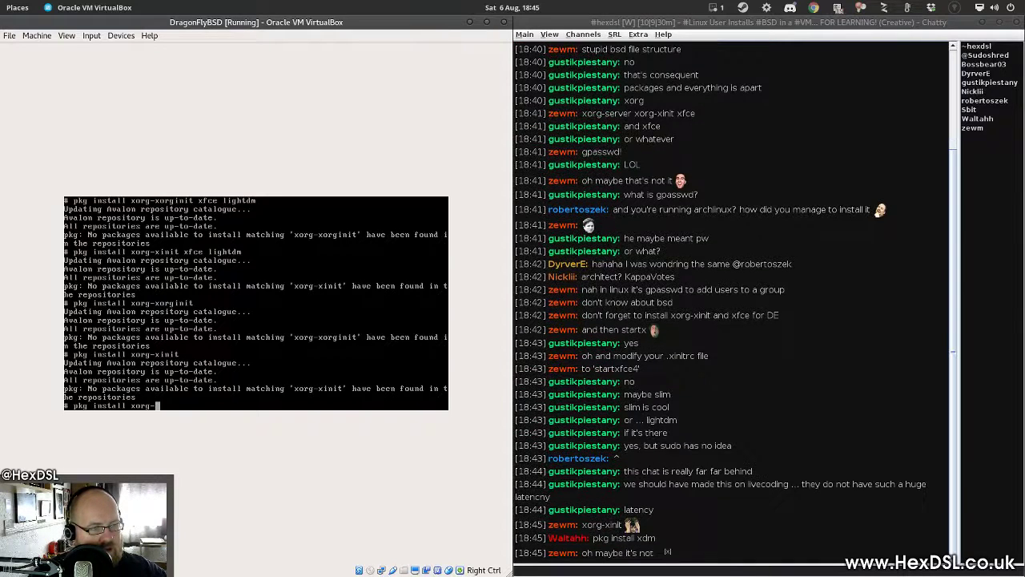
{"action": "key", "text": "BackSpace"}
{"action": "key", "text": "BackSpace"}
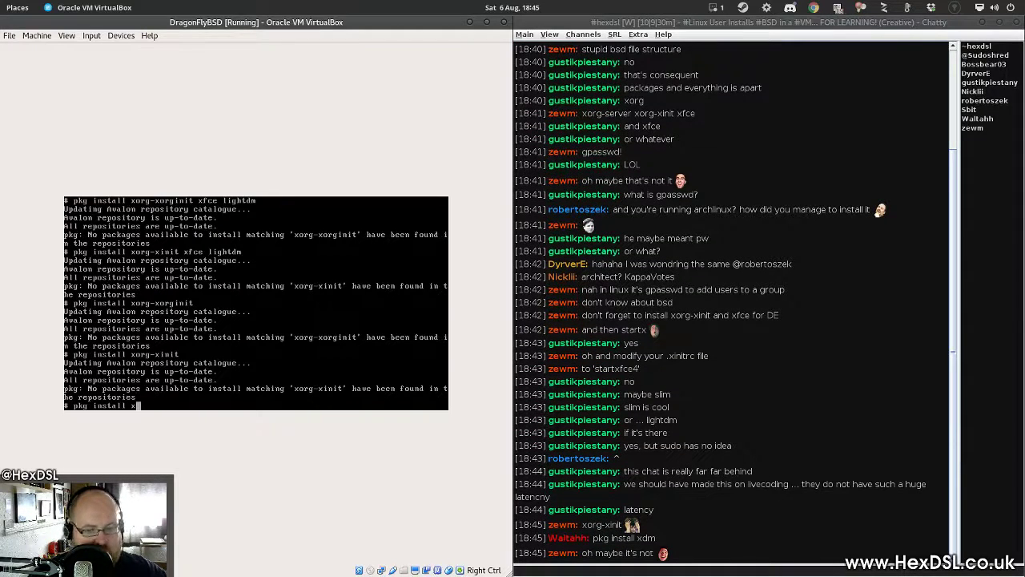
Install xdm 1.1.11_3 with pkg install xdm, confirming with Y.
{"action": "type", "text": "dm"}
{"action": "key", "text": "Return"}
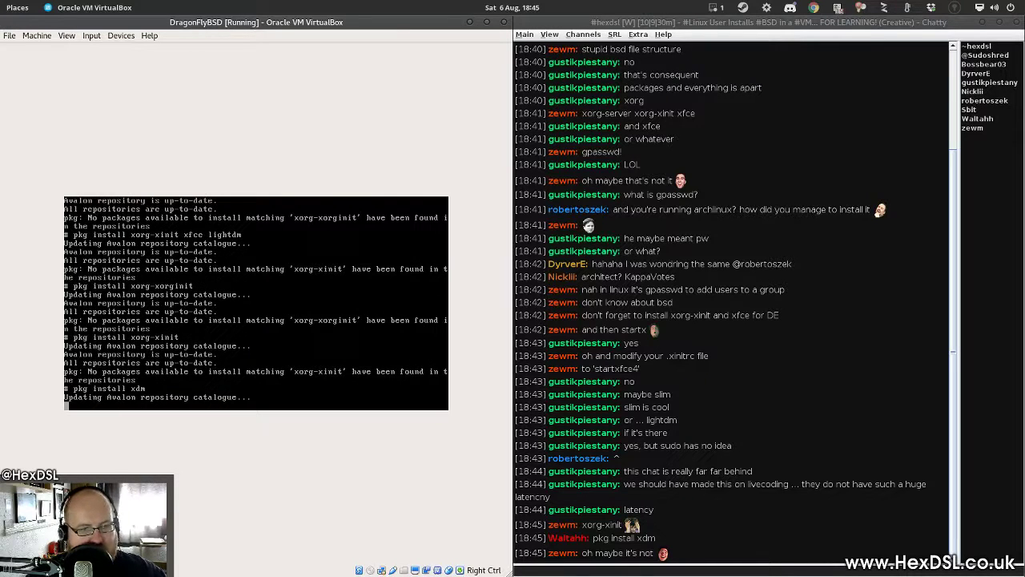
{"action": "type", "text": "Y"}
{"action": "key", "text": "Return"}
Try pkg install lightdm, which finds no package, then clear it for slim.
{"action": "key", "text": "Up"}
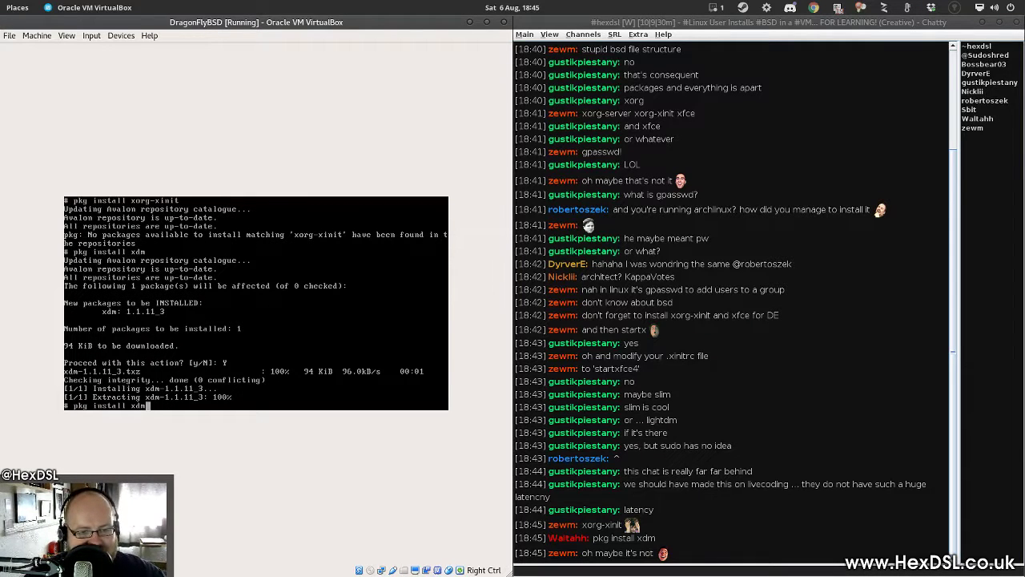
{"action": "key", "text": "BackSpace"}
{"action": "key", "text": "BackSpace"}
{"action": "key", "text": "BackSpace"}
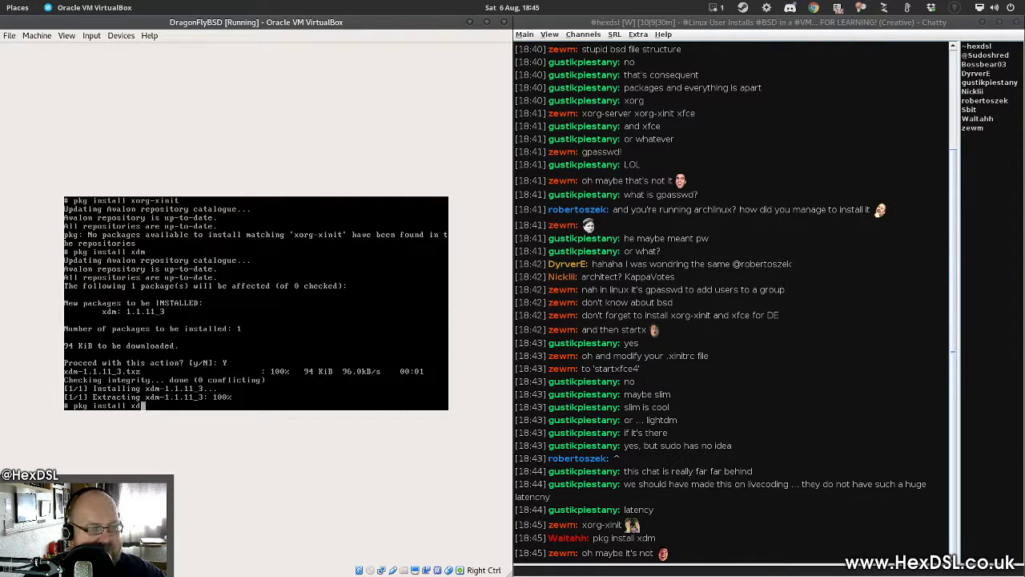
{"action": "type", "text": "lightdm"}
{"action": "key", "text": "Return"}
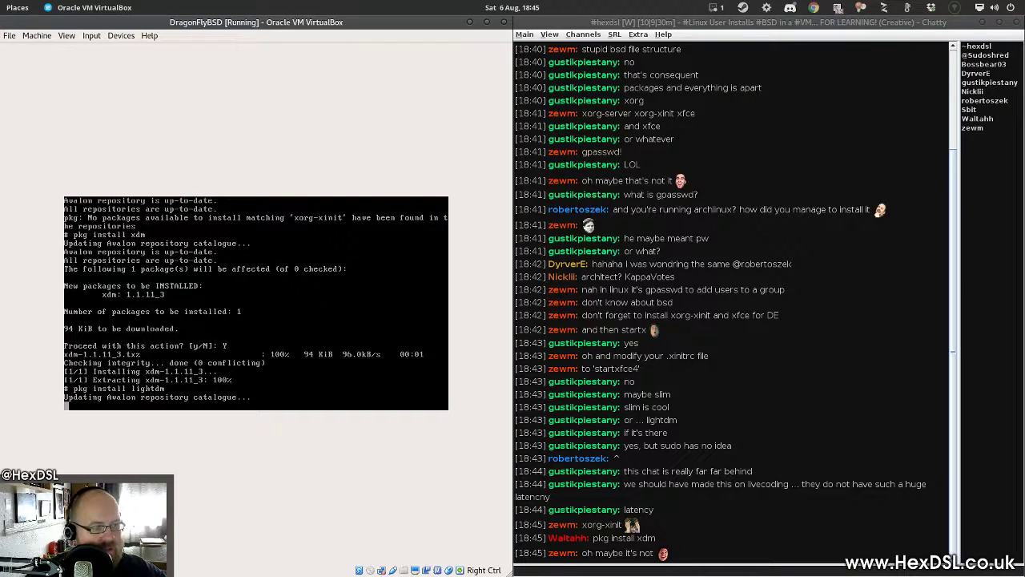
{"action": "key", "text": "Up"}
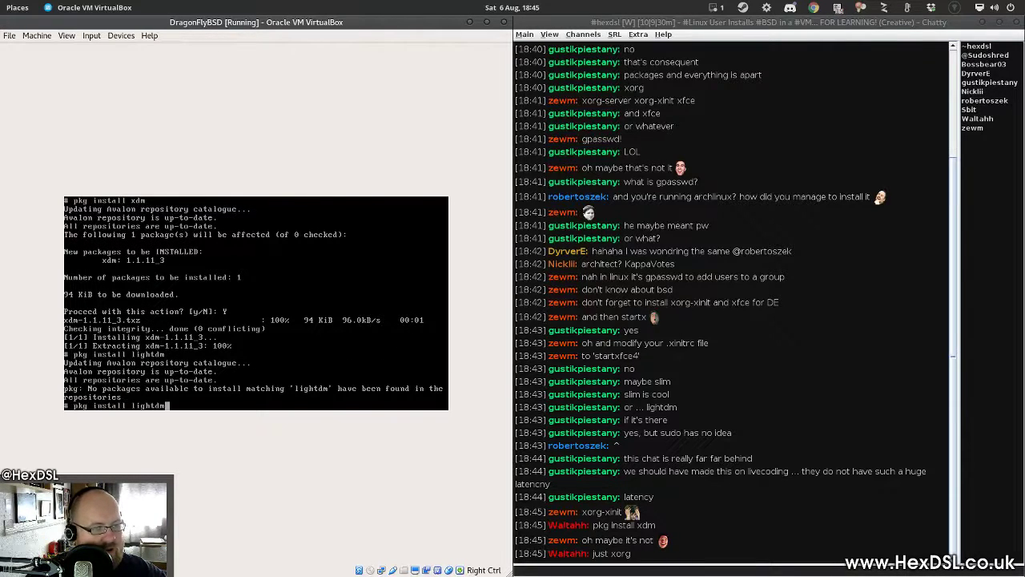
{"action": "key", "text": "BackSpace"}
{"action": "key", "text": "BackSpace"}
{"action": "key", "text": "BackSpace"}
{"action": "key", "text": "BackSpace"}
{"action": "key", "text": "BackSpace"}
{"action": "key", "text": "BackSpace"}
{"action": "key", "text": "BackSpace"}
Install slim 1.3.6_12 with its 19 packages, then enter pkg install xorg.
{"action": "type", "text": "sli"}
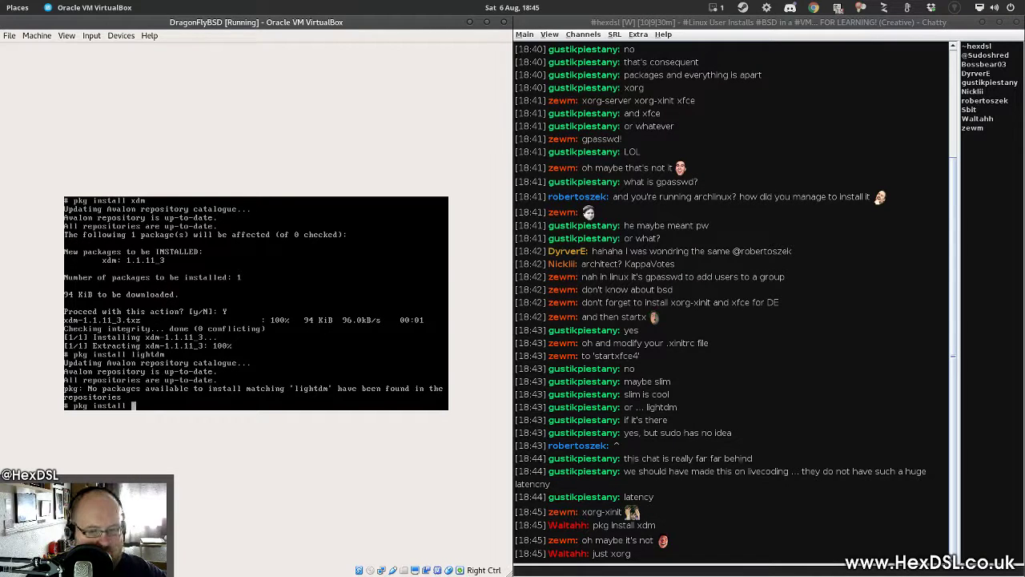
{"action": "type", "text": "m"}
{"action": "key", "text": "Return"}
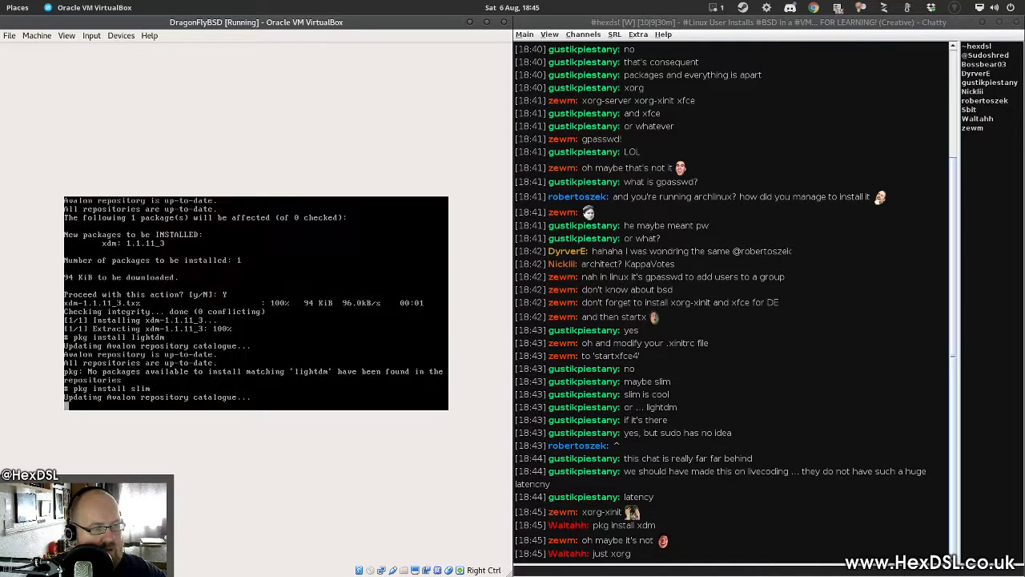
{"action": "type", "text": "Y"}
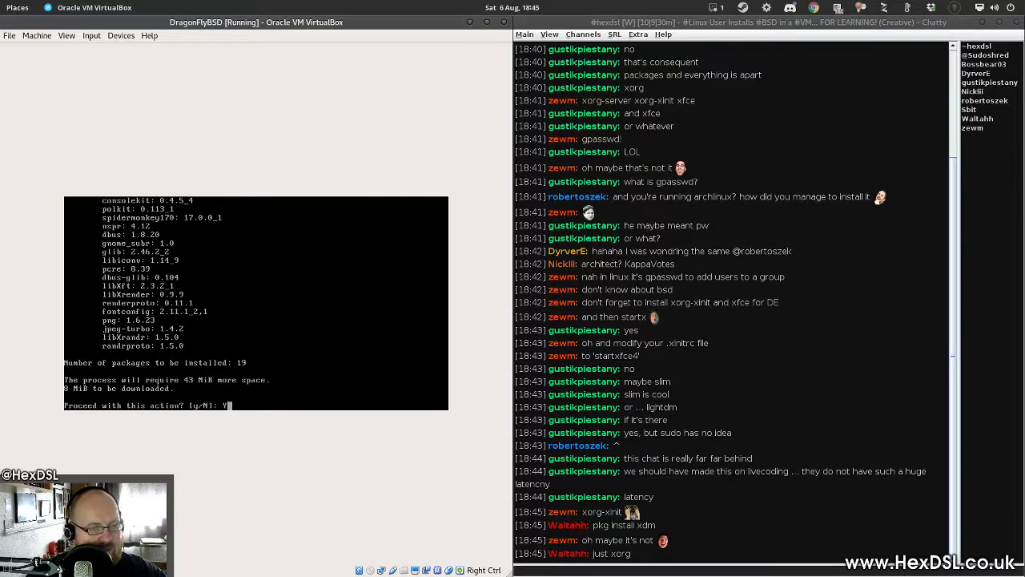
{"action": "key", "text": "Return"}
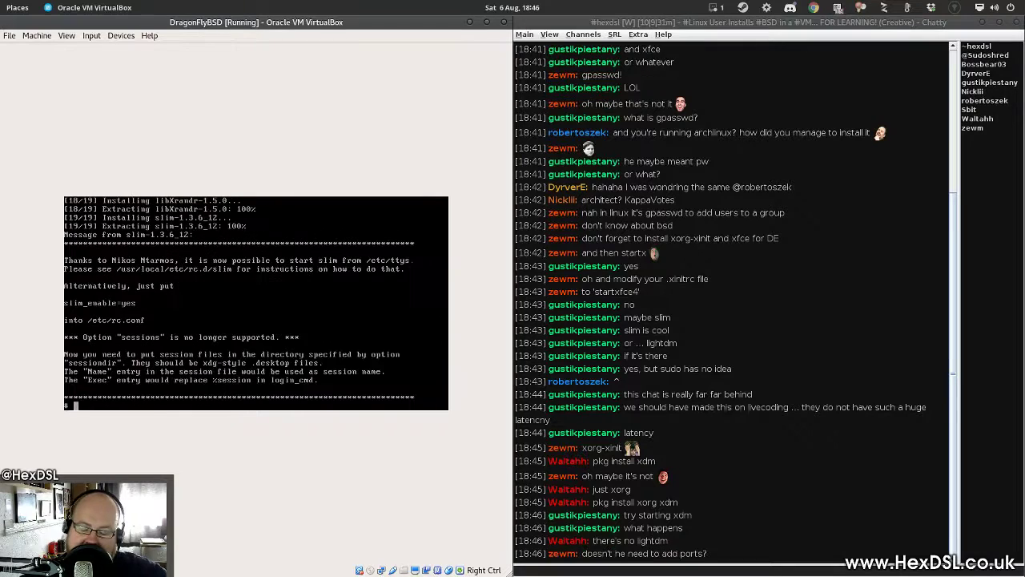
{"action": "type", "text": "pkg install xorg"}
Run the xorg install and confirm its 128 packages with Y.
{"action": "key", "text": "Return"}
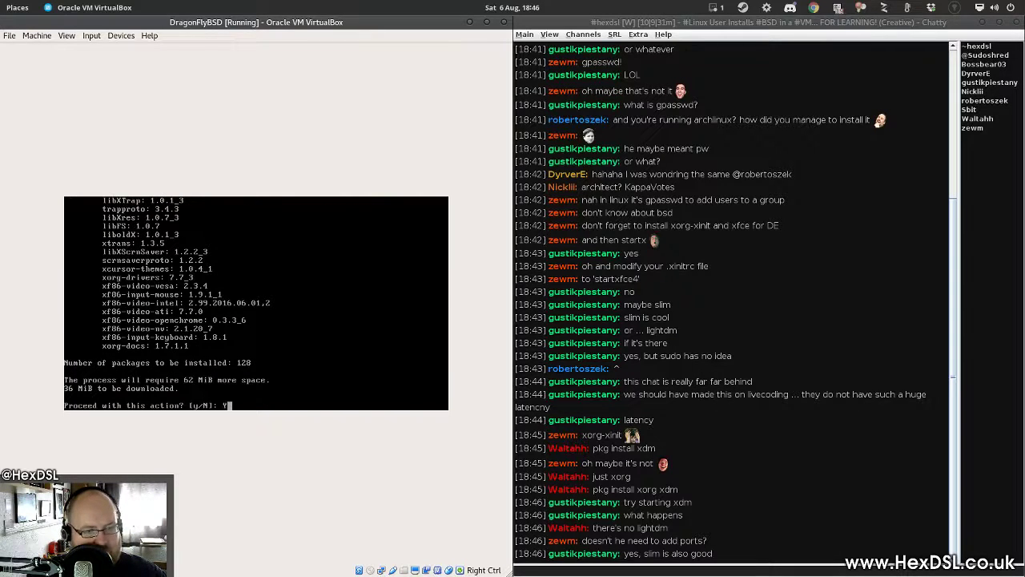
{"action": "type", "text": "Y"}
{"action": "key", "text": "Return"}
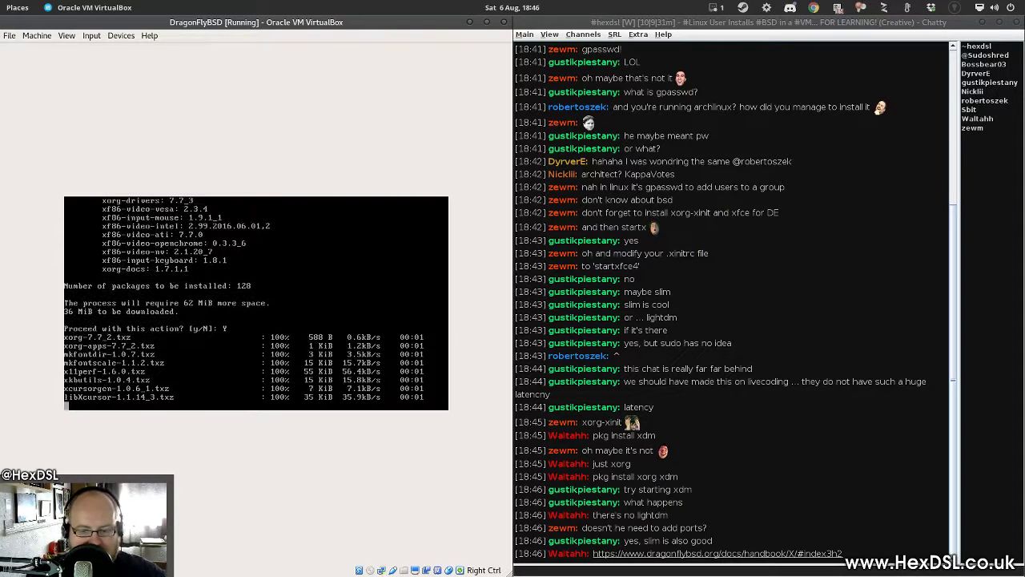
Open the DragonFly BSD handbook link from chat in Firefox.
{"action": "left_click", "coordinate": [771, 553]}
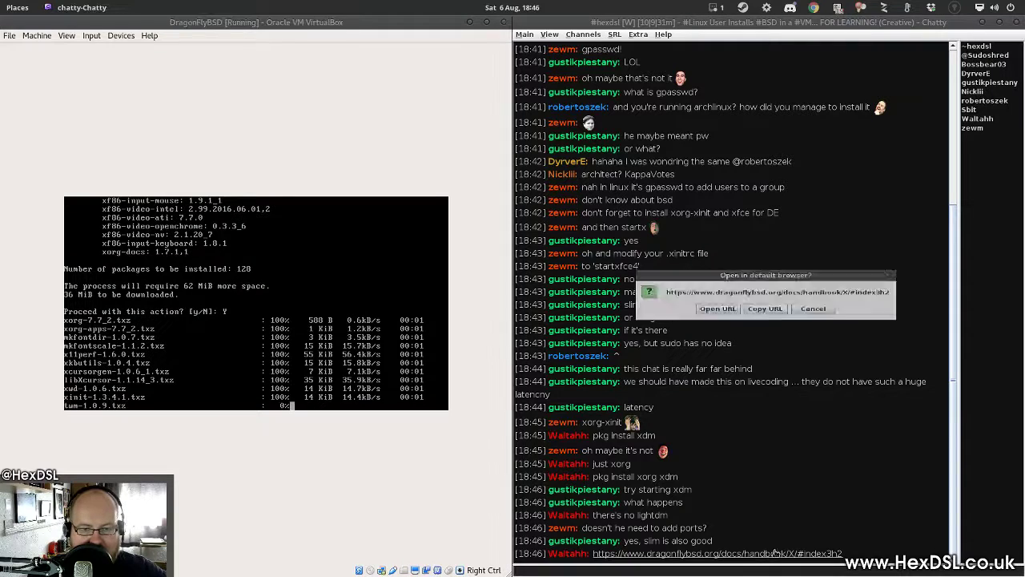
{"action": "left_click", "coordinate": [721, 310]}
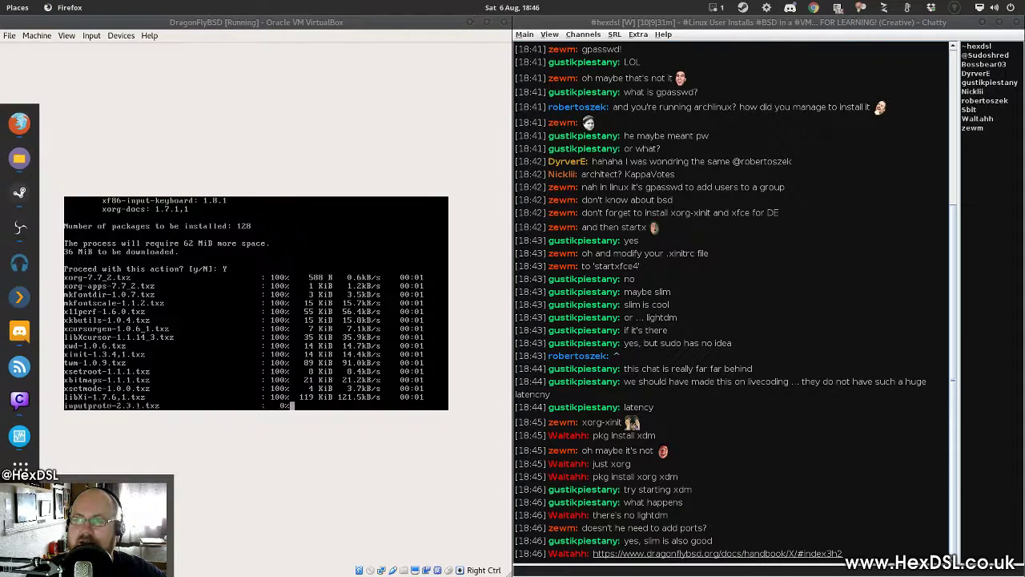
{"action": "key", "text": "super"}
Open the DragonFly handbook's X chapter in a new Firefox tab and scroll through Installing X.
{"action": "left_click", "coordinate": [815, 281]}
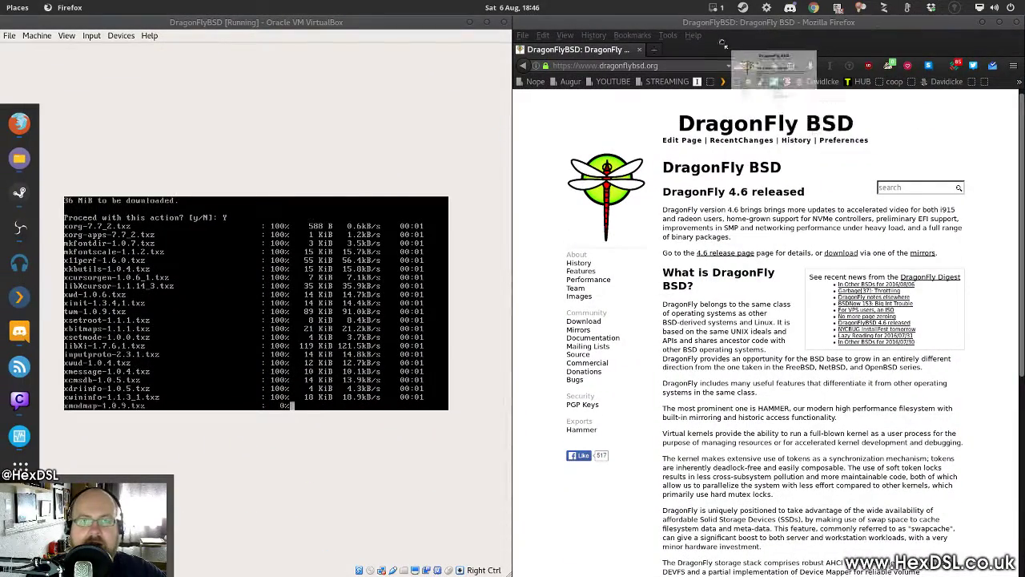
{"action": "key", "text": "ctrl+shift+t"}
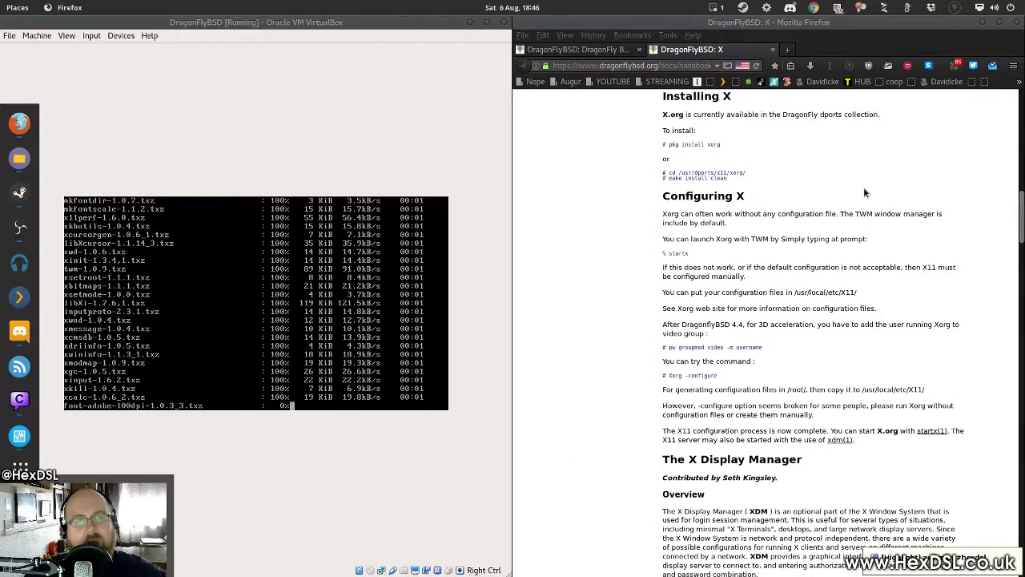
{"action": "scroll", "coordinate": [821, 209], "scroll_direction": "up", "scroll_amount": 3}
{"action": "scroll", "coordinate": [823, 210], "scroll_direction": "up", "scroll_amount": 6}
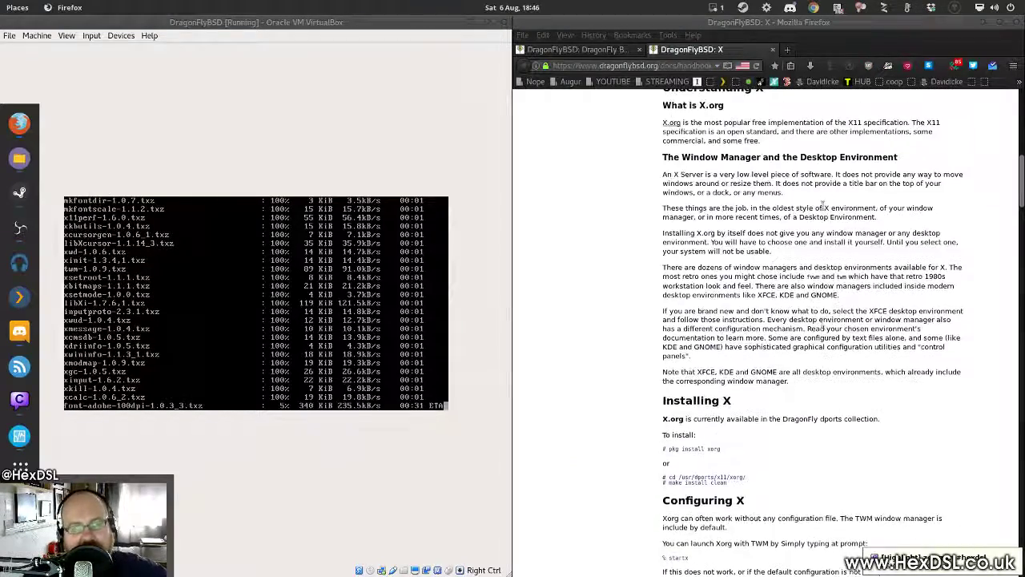
{"action": "scroll", "coordinate": [824, 211], "scroll_direction": "down", "scroll_amount": 8}
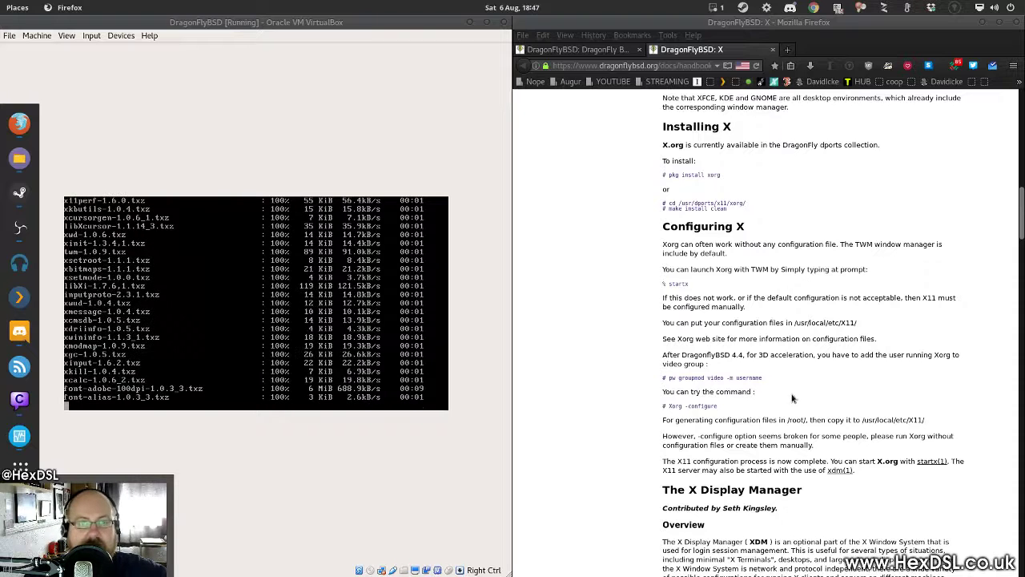
{"action": "scroll", "coordinate": [761, 404], "scroll_direction": "down", "scroll_amount": 1}
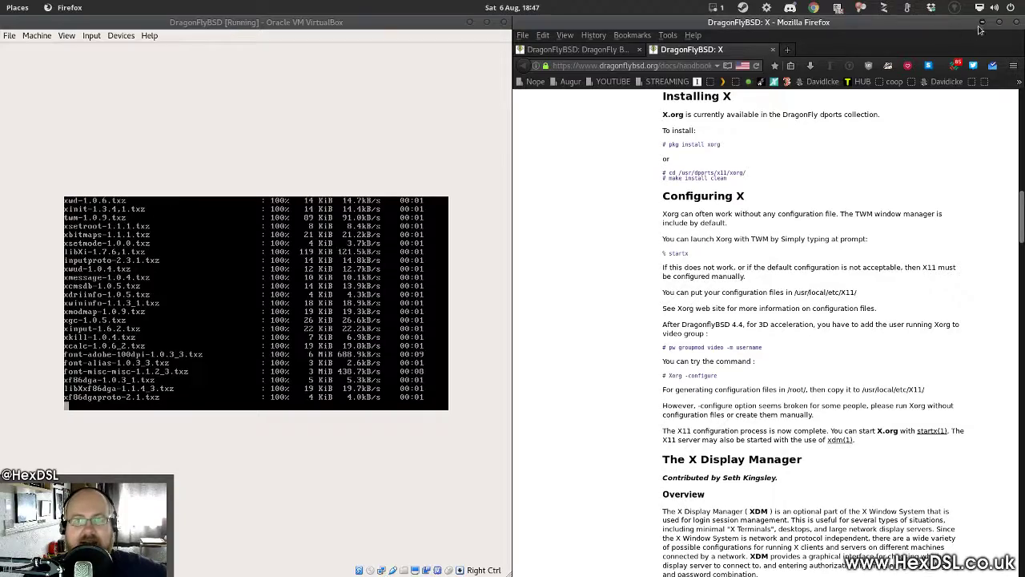
{"action": "key", "text": "super"}
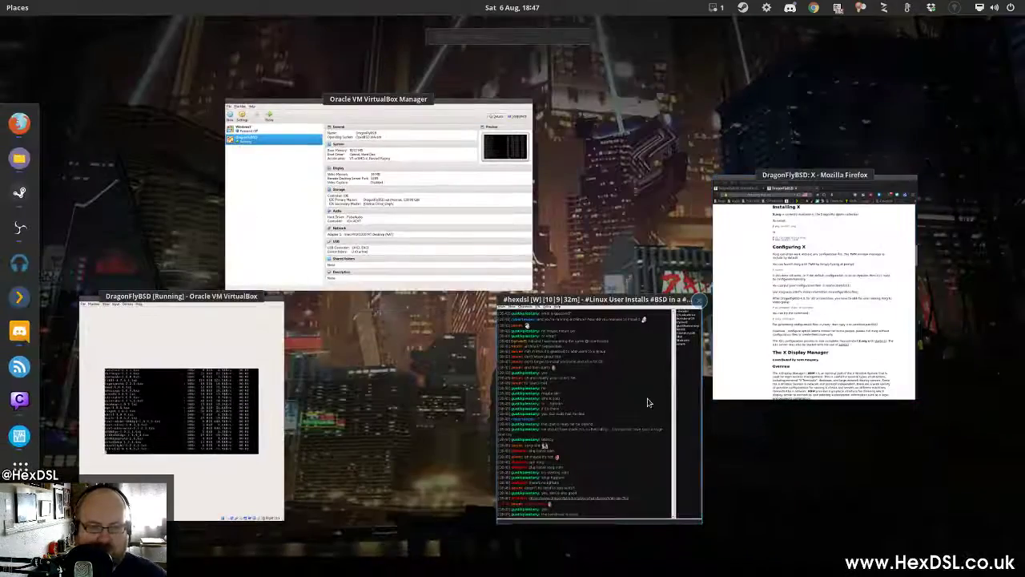
Switch between the chat and the handbook browser windows via the Activities overview.
{"action": "left_click", "coordinate": [611, 414]}
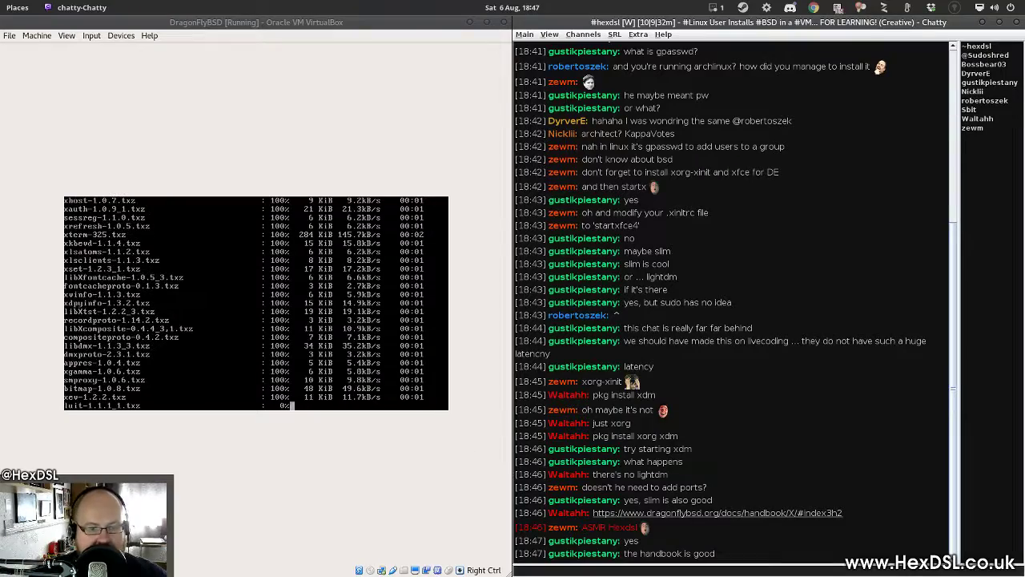
{"action": "key", "text": "super"}
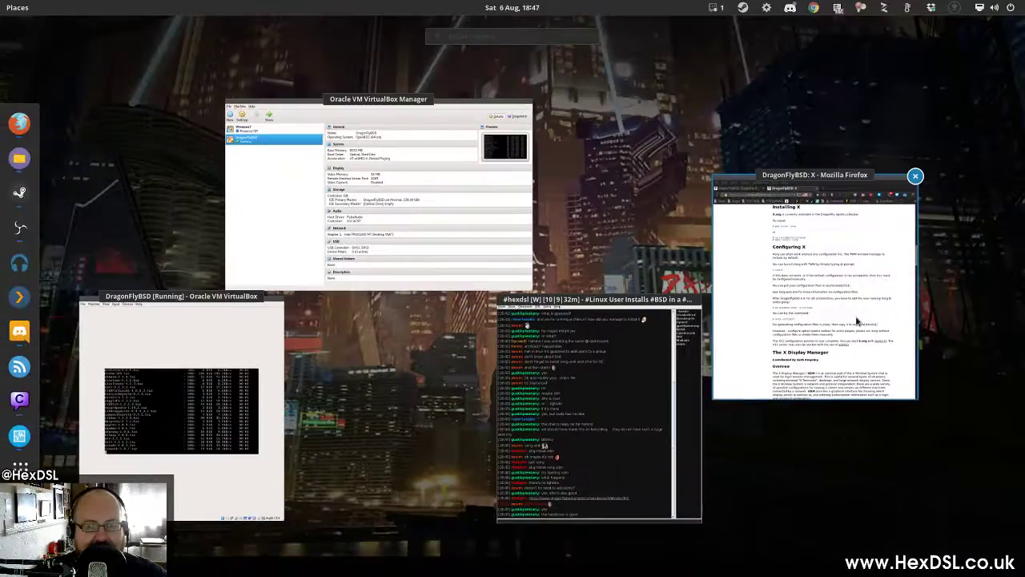
{"action": "left_click", "coordinate": [821, 376]}
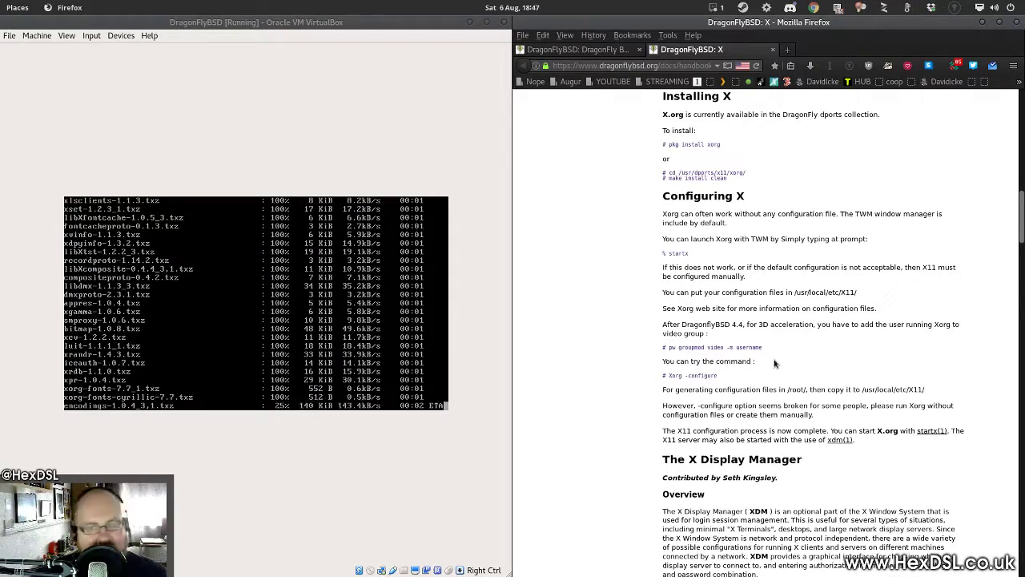
{"action": "key", "text": "super"}
{"action": "left_click", "coordinate": [673, 385]}
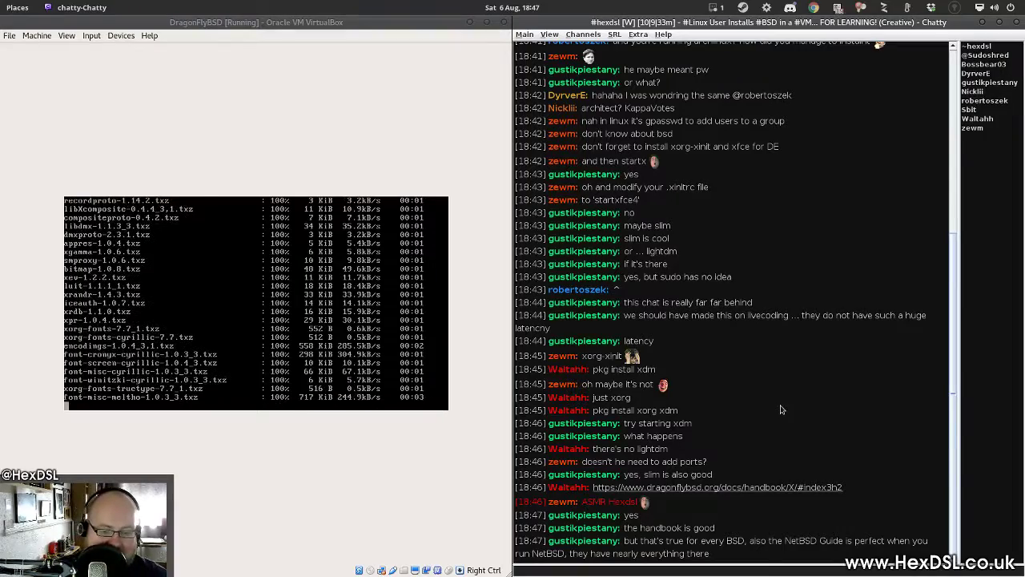
{"action": "key", "text": "super"}
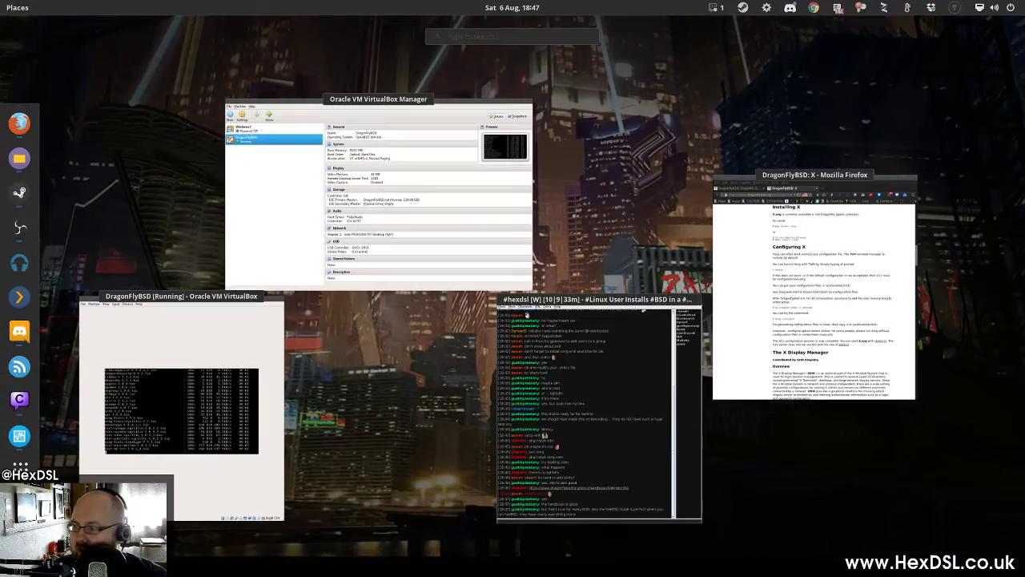
{"action": "key", "text": "super"}
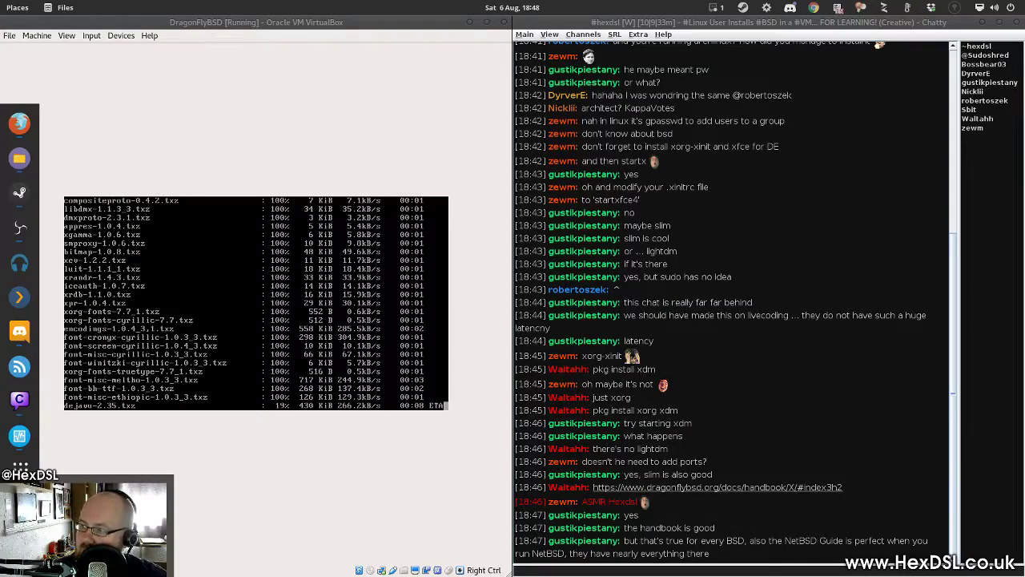
{"action": "key", "text": "super"}
{"action": "key", "text": "super"}
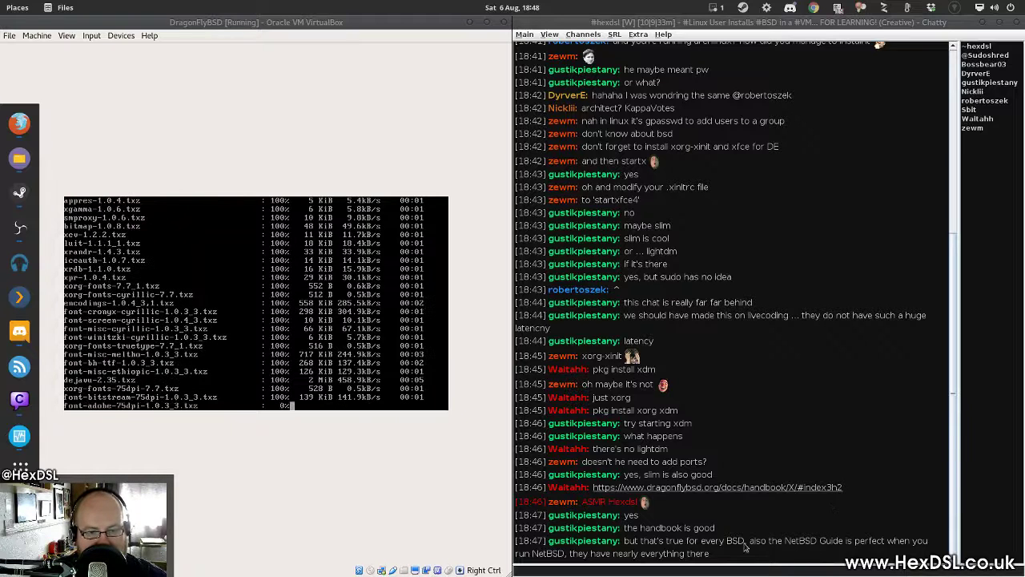
Select and clear some chat text, check the VM, then open a blank Firefox tab.
{"action": "left_click_drag", "start_coordinate": [639, 528], "coordinate": [699, 541]}
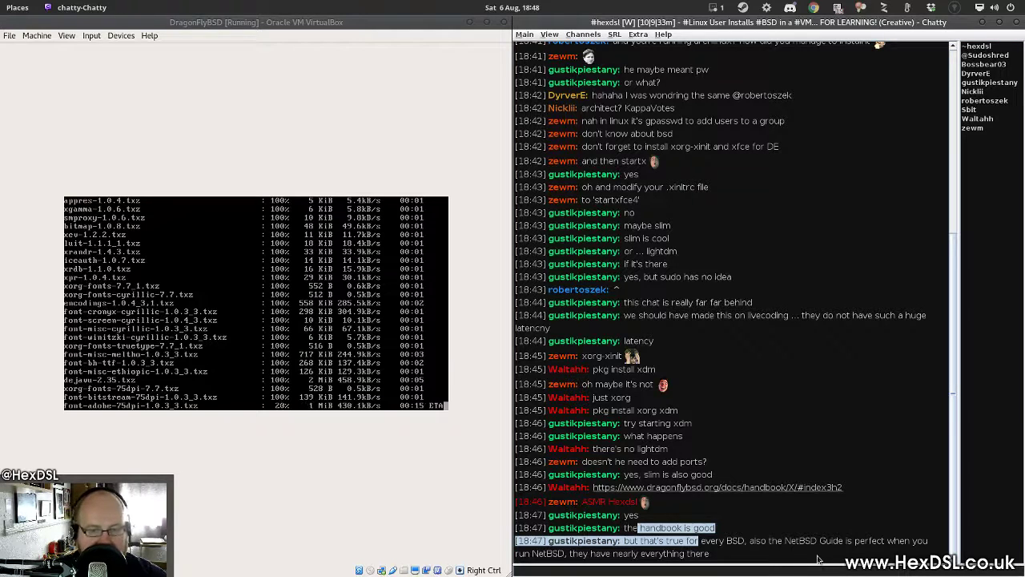
{"action": "left_click", "coordinate": [770, 535]}
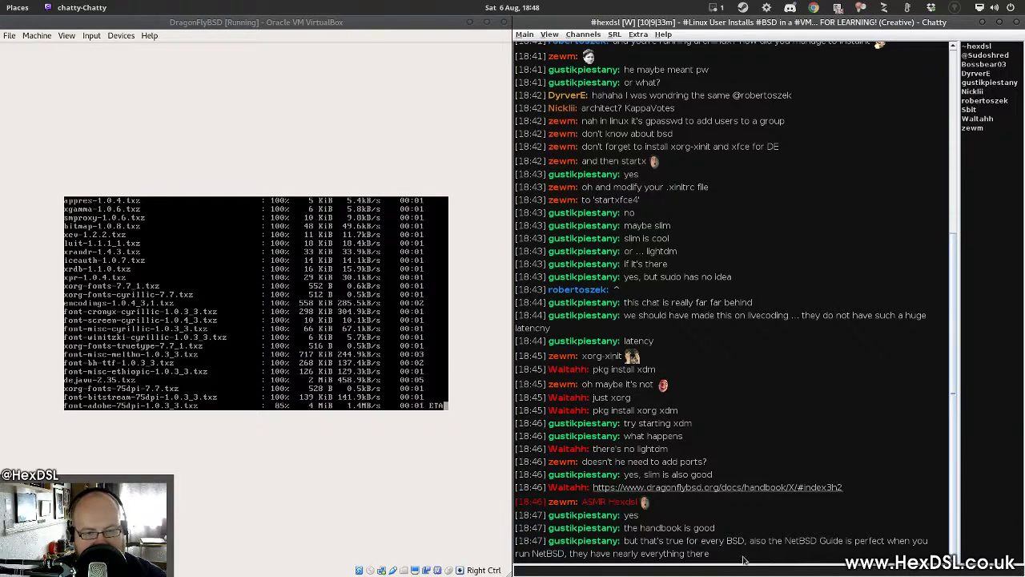
{"action": "left_click", "coordinate": [292, 459]}
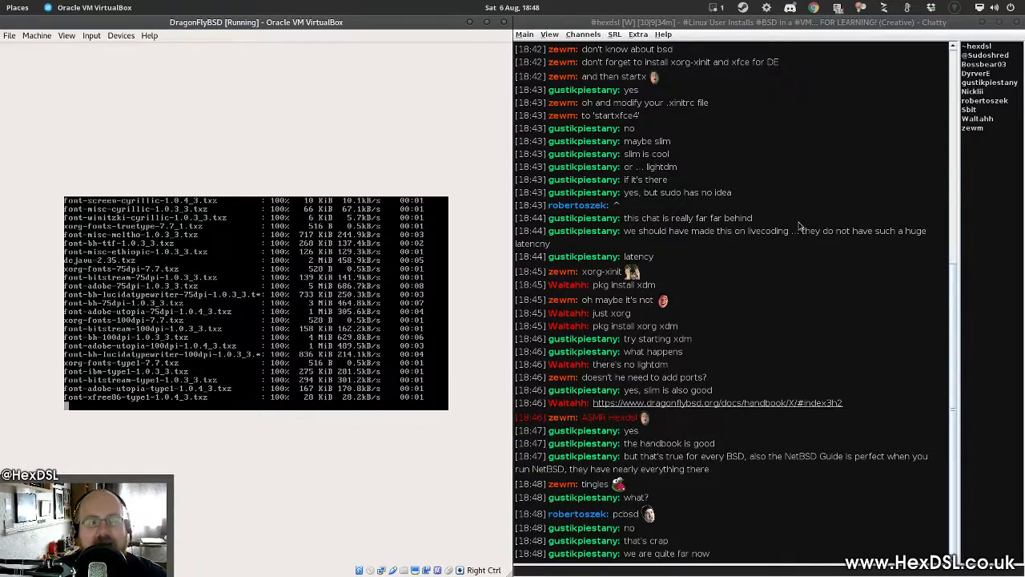
{"action": "key", "text": "super"}
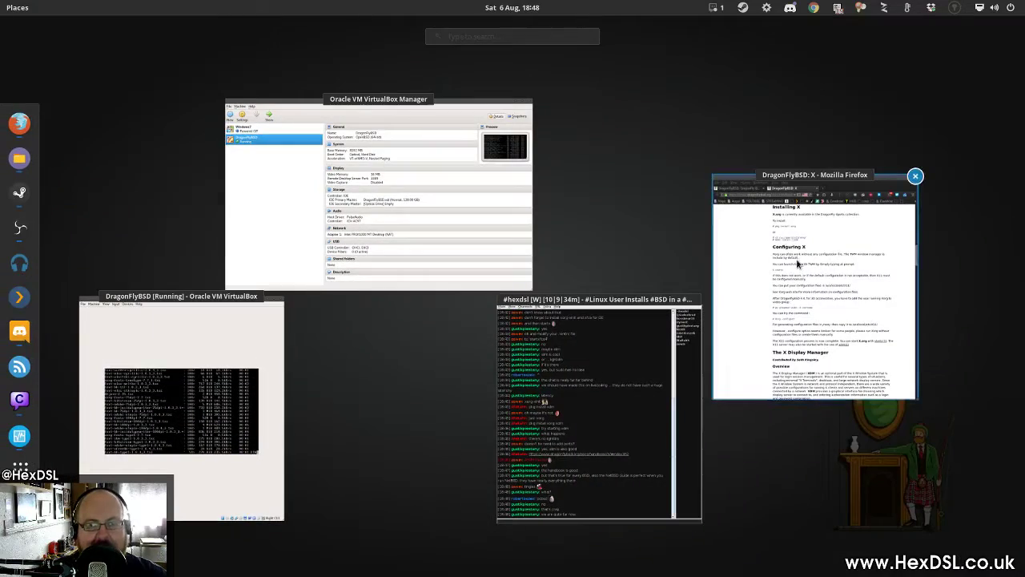
{"action": "left_click", "coordinate": [794, 258]}
{"action": "left_click", "coordinate": [789, 50]}
Search DuckDuckGo for 'pc bsd' and open the official PC-BSD site at web.pcbsd.org.
{"action": "left_click", "coordinate": [760, 121]}
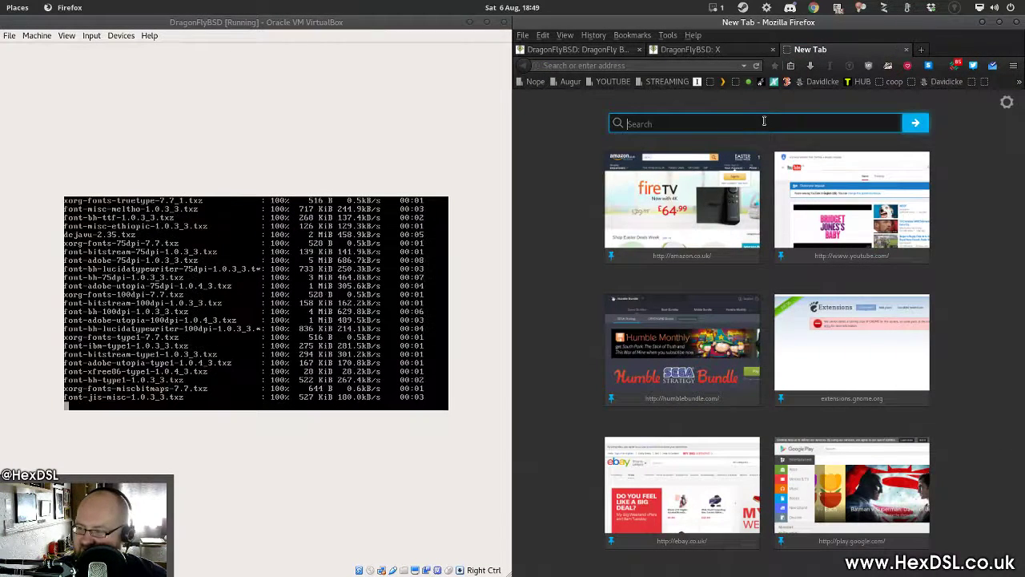
{"action": "type", "text": "pc b"}
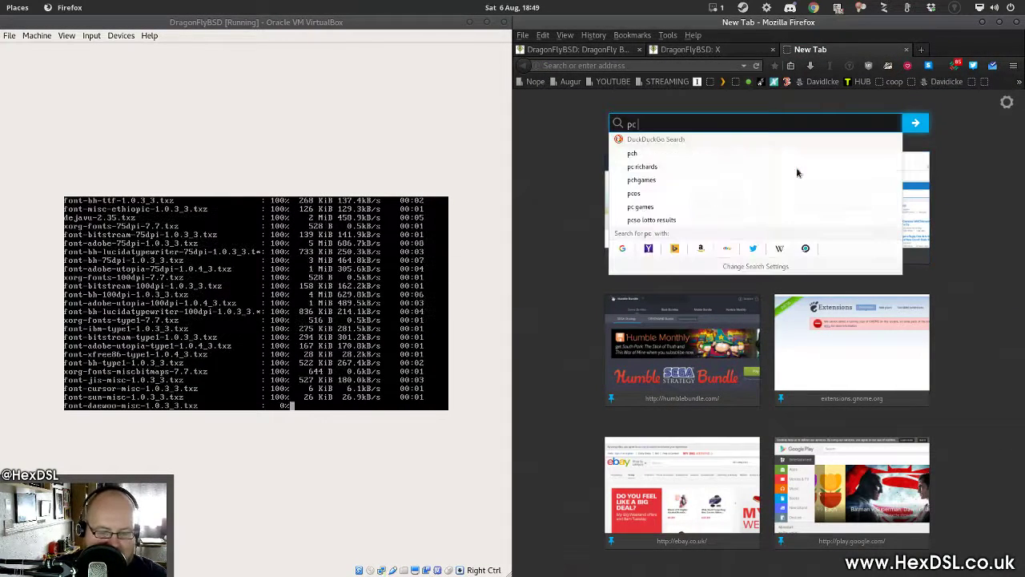
{"action": "type", "text": "sd"}
{"action": "key", "text": "Return"}
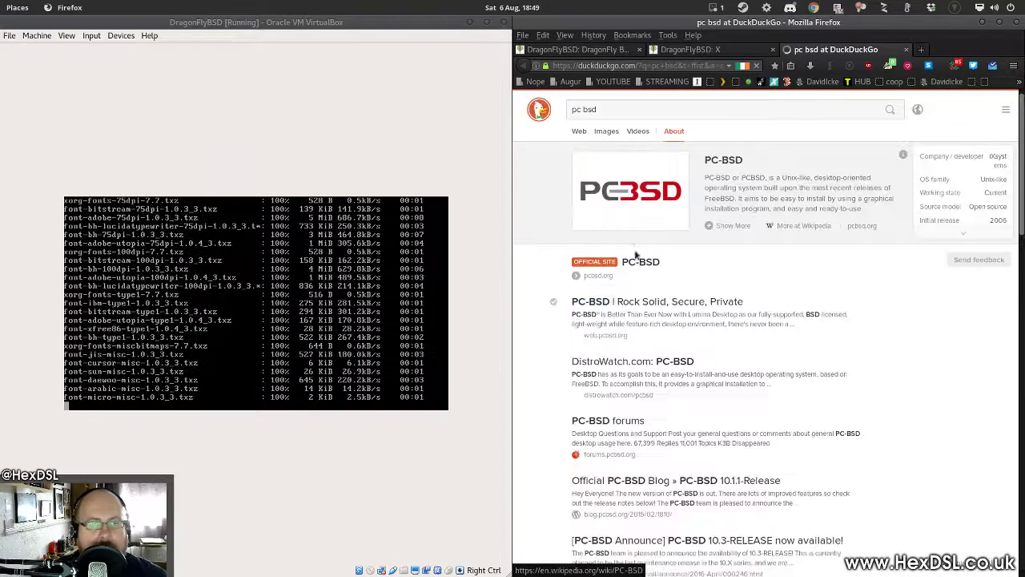
{"action": "left_click", "coordinate": [630, 266]}
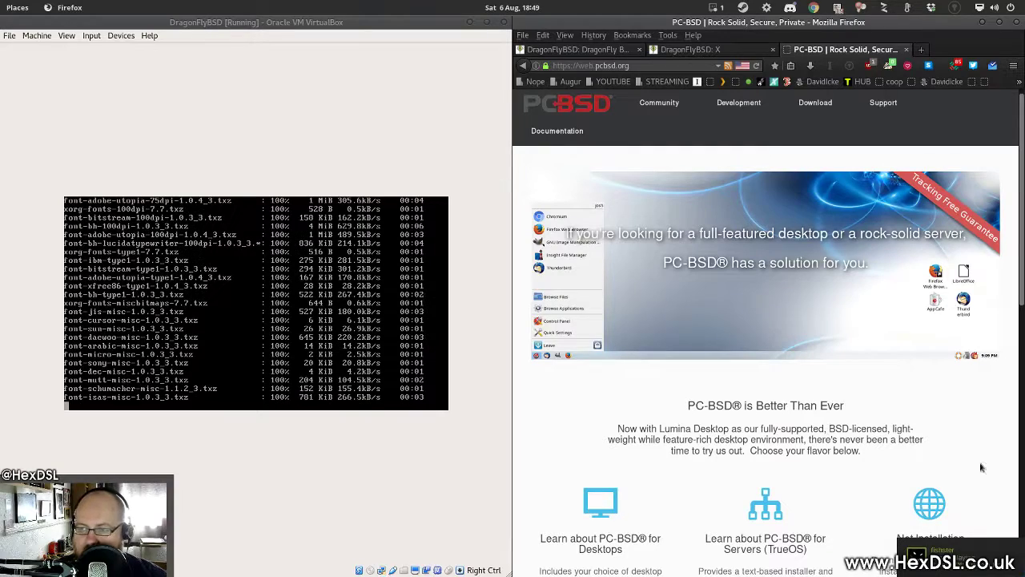
{"action": "scroll", "coordinate": [781, 415], "scroll_direction": "down", "scroll_amount": 3}
{"action": "scroll", "coordinate": [781, 416], "scroll_direction": "up", "scroll_amount": 3}
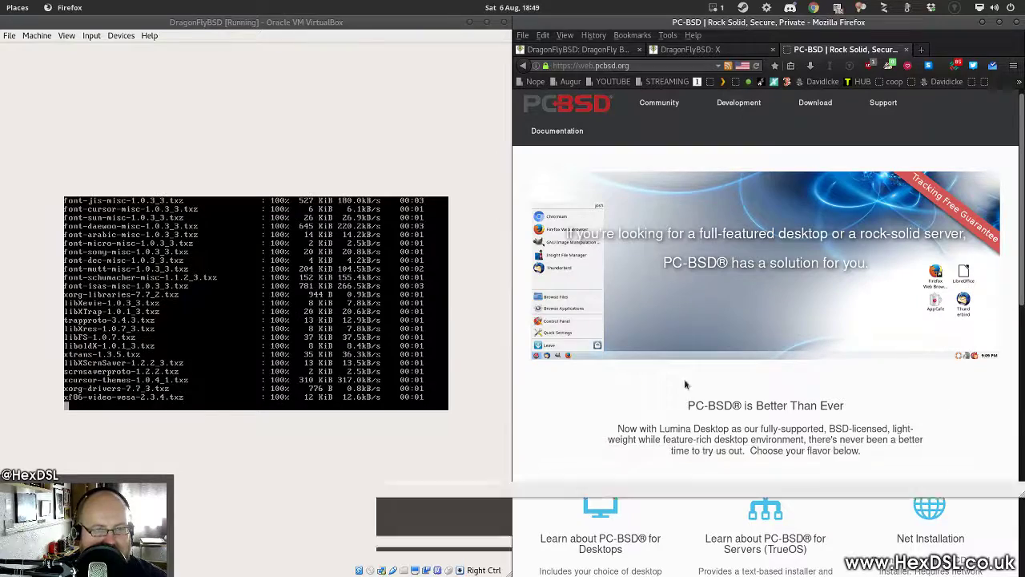
{"action": "scroll", "coordinate": [799, 394], "scroll_direction": "down", "scroll_amount": 3}
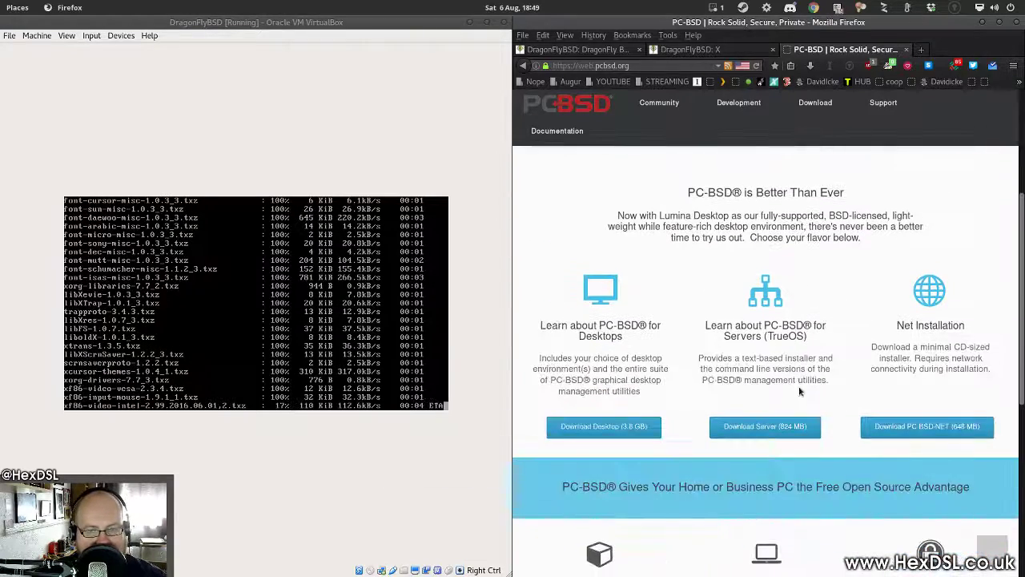
{"action": "scroll", "coordinate": [798, 392], "scroll_direction": "down", "scroll_amount": 5}
Glance at the DragonFly VM window, then bring the chat window to the front.
{"action": "key", "text": "super"}
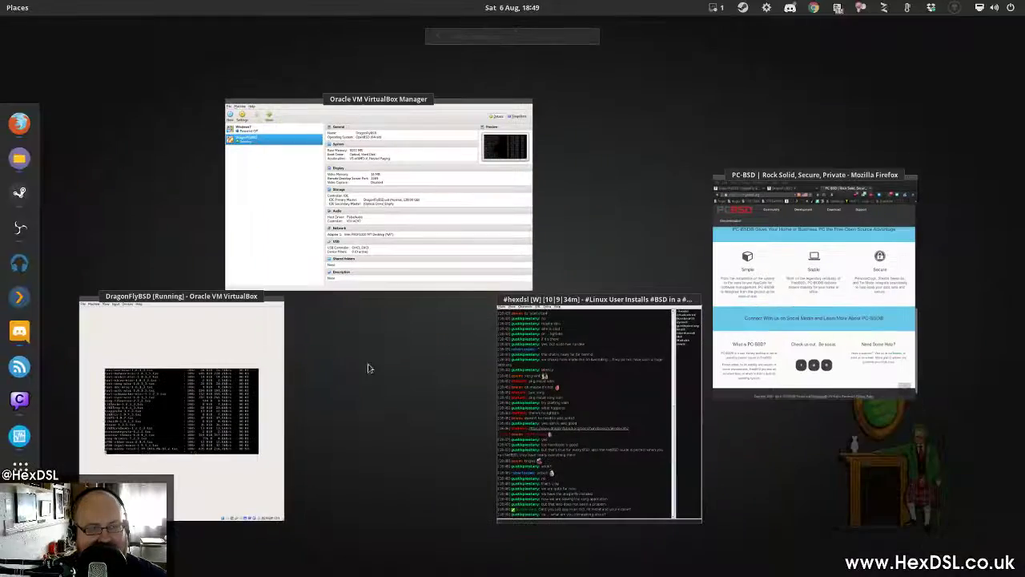
{"action": "left_click", "coordinate": [206, 425]}
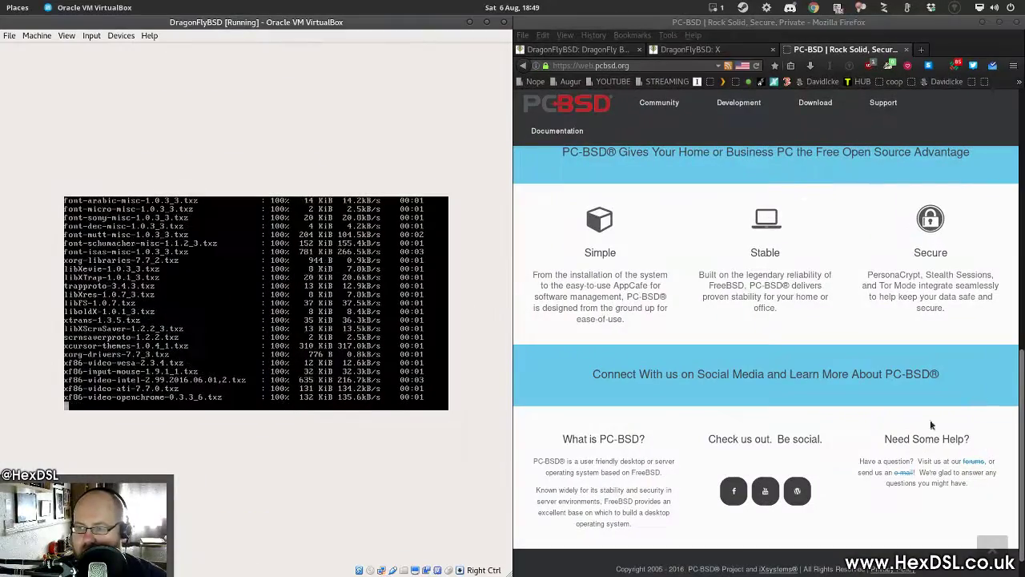
{"action": "key", "text": "super"}
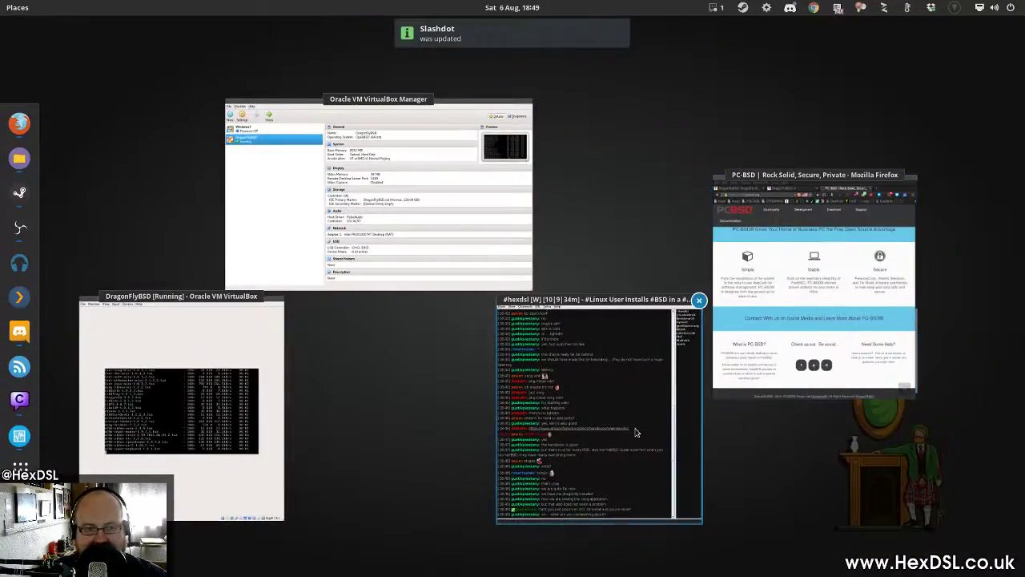
{"action": "left_click", "coordinate": [505, 452]}
Keep the VM console focused until pkg finishes extracting the Xorg font and xterm packages.
{"action": "left_click", "coordinate": [289, 467]}
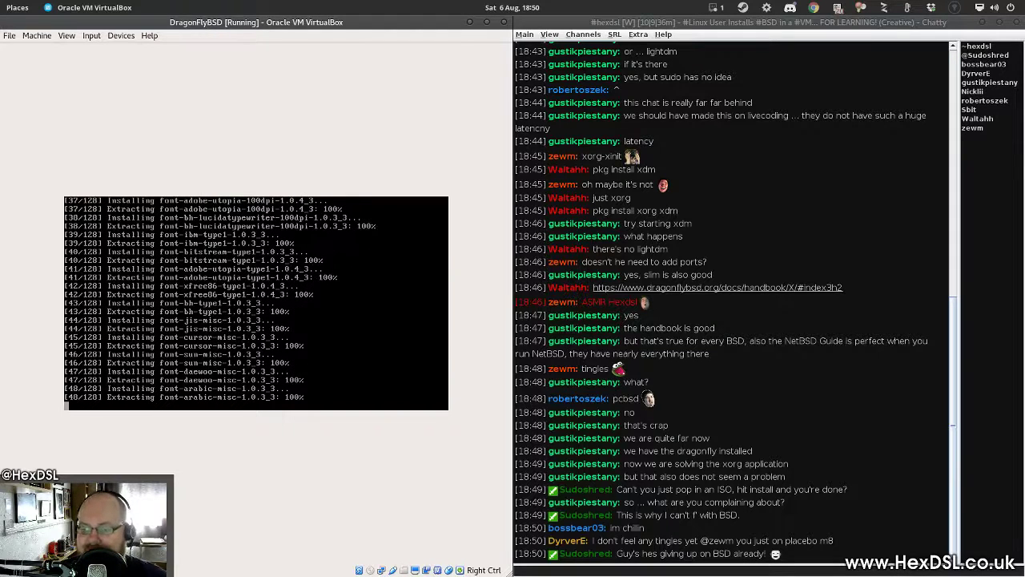
{"action": "key", "text": "Right"}
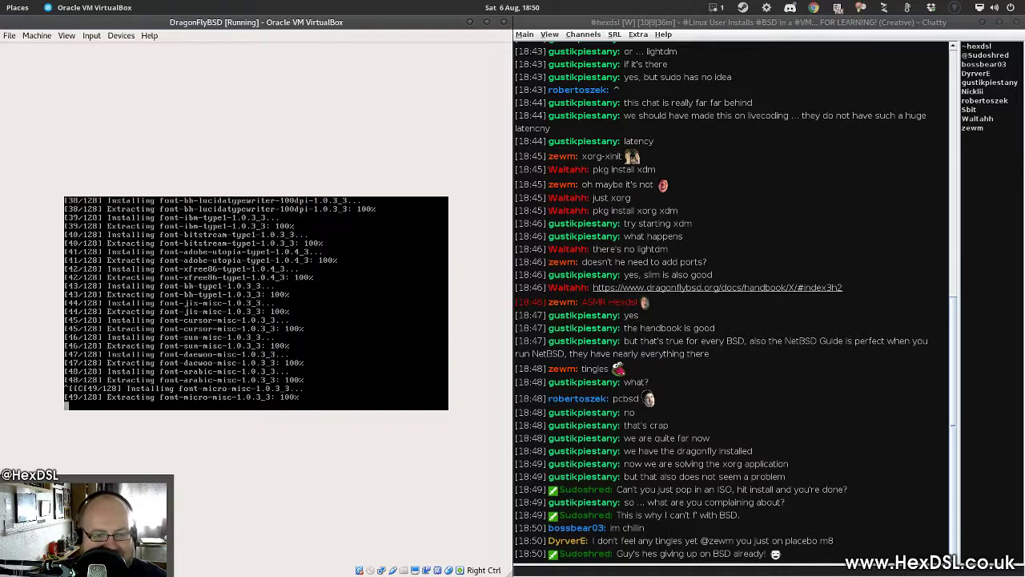
{"action": "key", "text": "Right"}
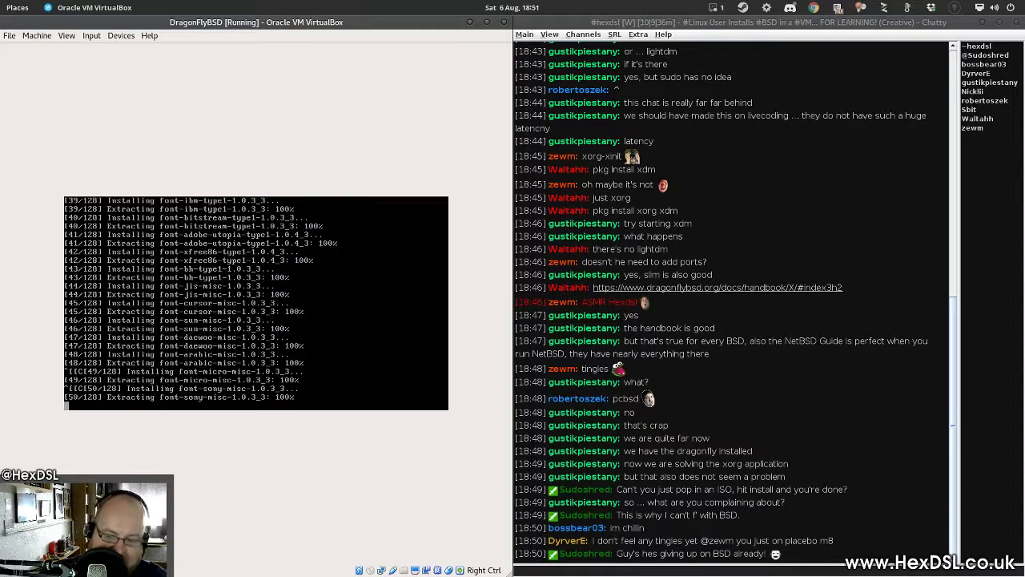
{"action": "left_click", "coordinate": [860, 387]}
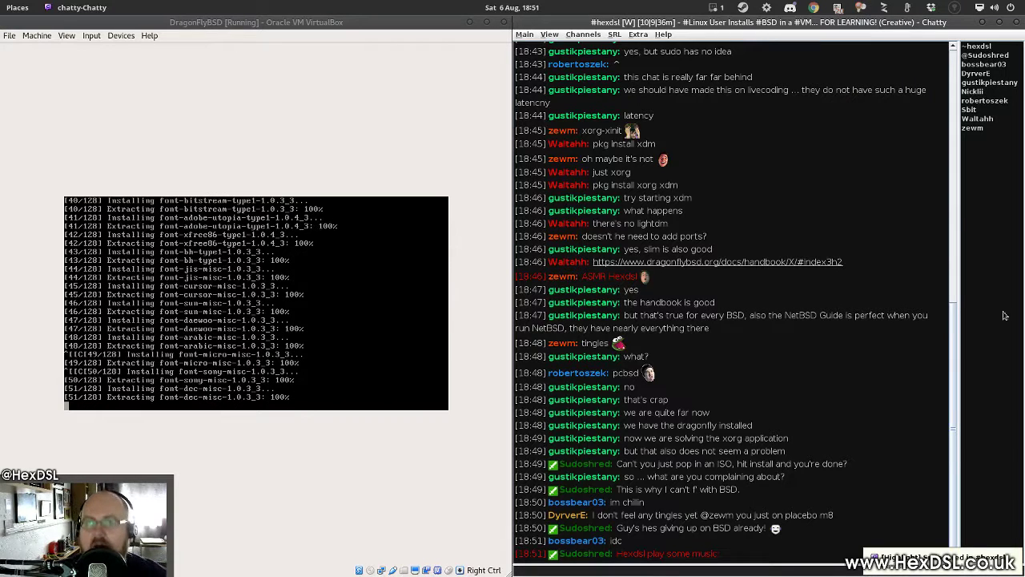
{"action": "key", "text": "super+1"}
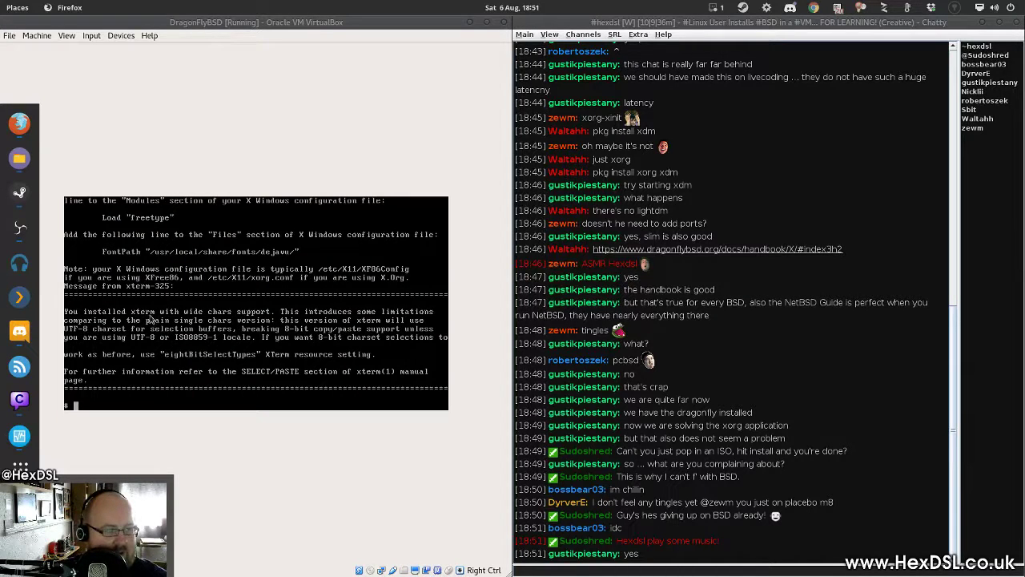
Run 'xorg -configure' in the VM, recall it, and check the handbook's X page.
{"action": "left_click", "coordinate": [185, 320]}
{"action": "type", "text": "xorg"}
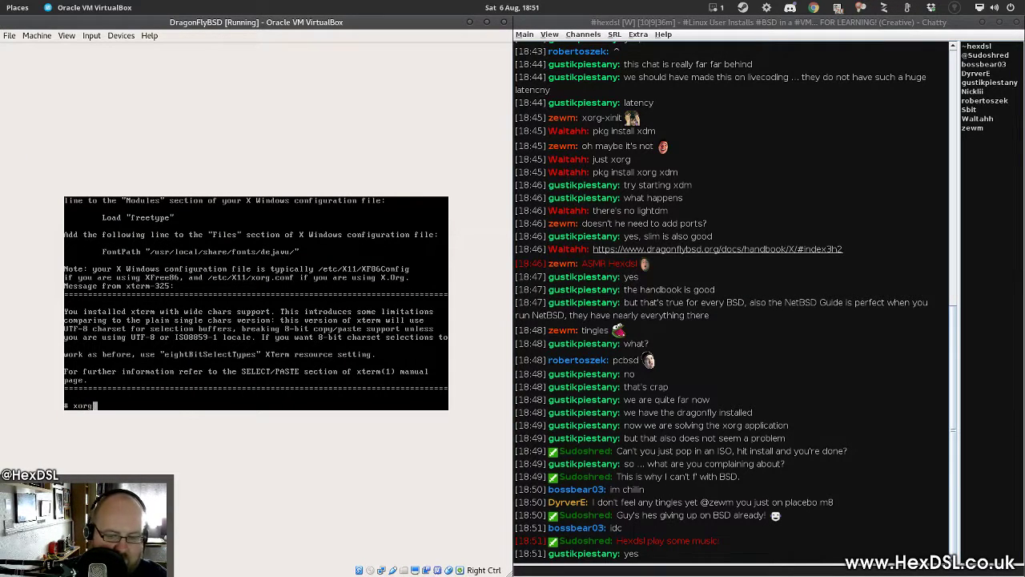
{"action": "type", "text": " -configure"}
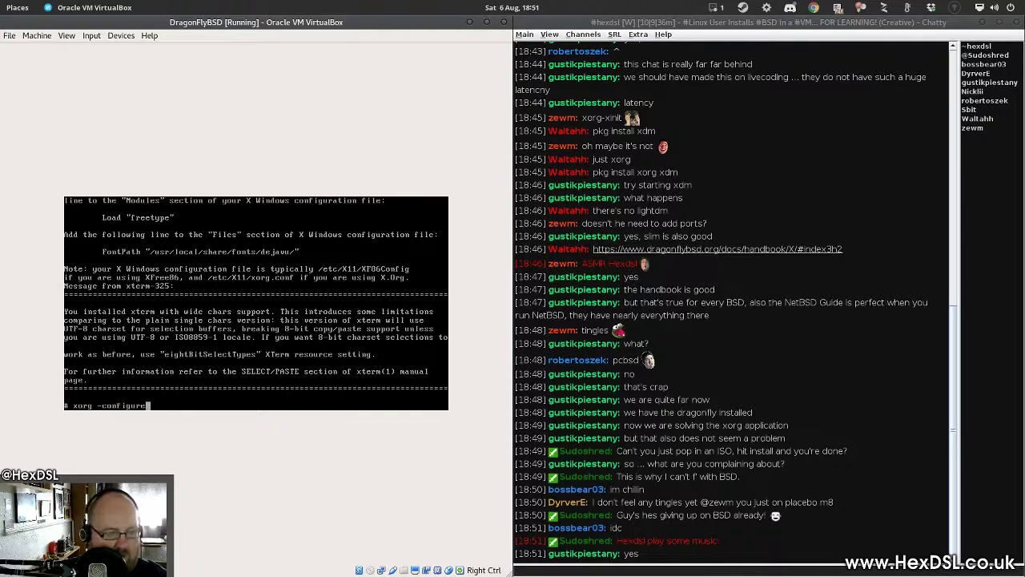
{"action": "key", "text": "Return"}
{"action": "key", "text": "Up"}
{"action": "key", "text": "Home"}
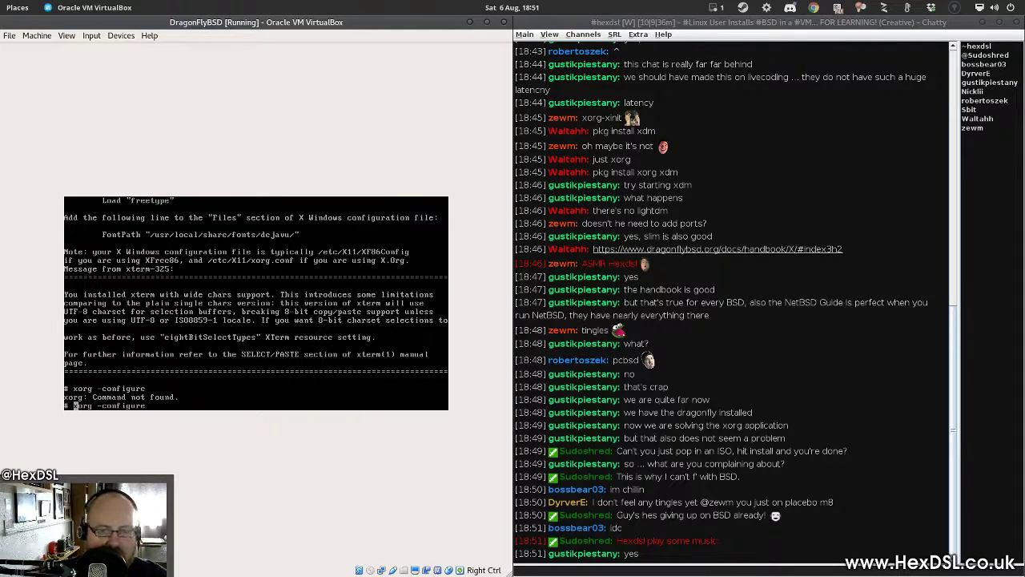
{"action": "key", "text": "super"}
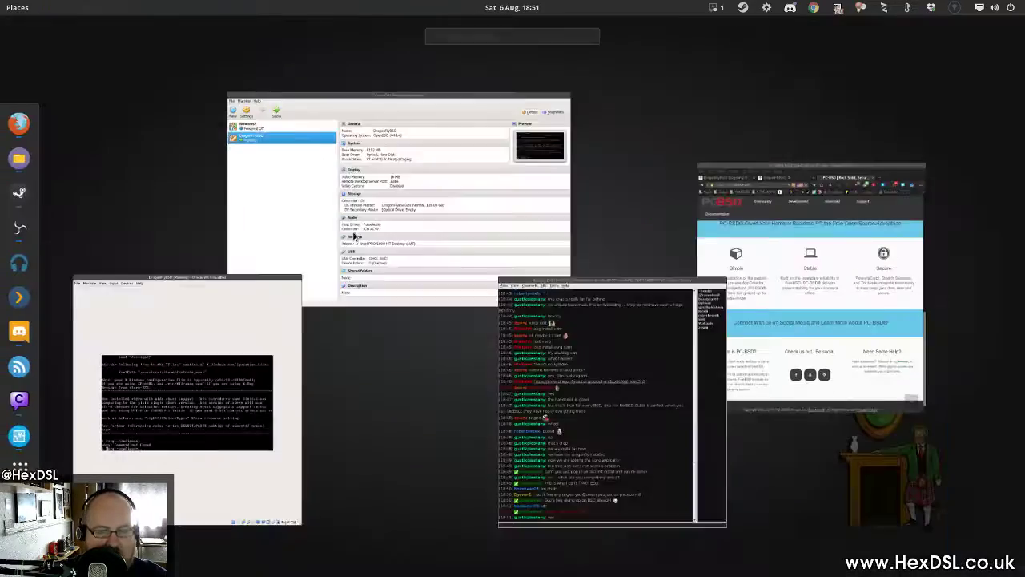
{"action": "left_click", "coordinate": [842, 265]}
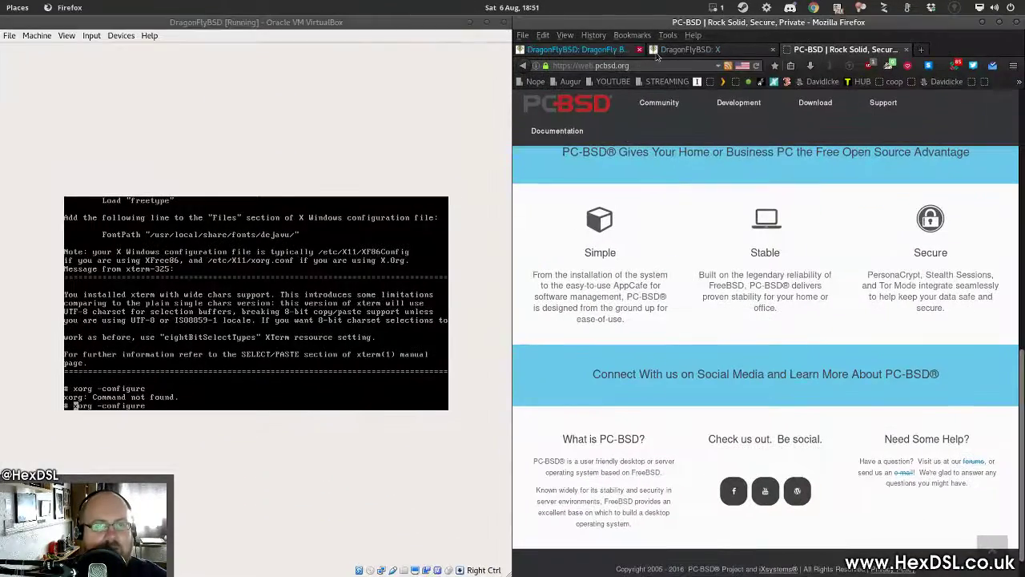
{"action": "left_click", "coordinate": [683, 50]}
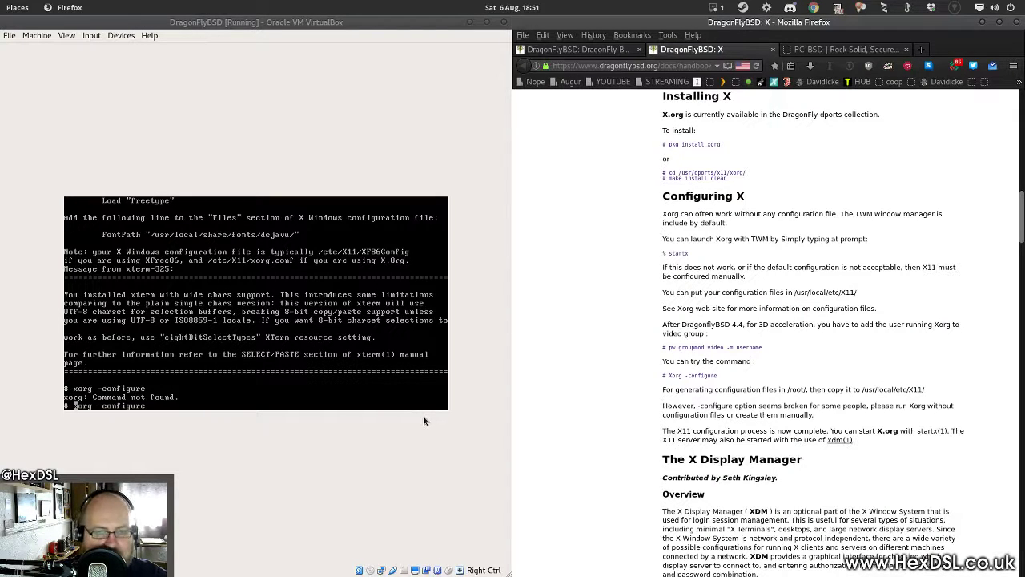
Retry the command as 'Xorg -configure', then launch X with startx.
{"action": "left_click", "coordinate": [314, 370]}
{"action": "key", "text": "Delete"}
{"action": "type", "text": "X"}
{"action": "key", "text": "Return"}
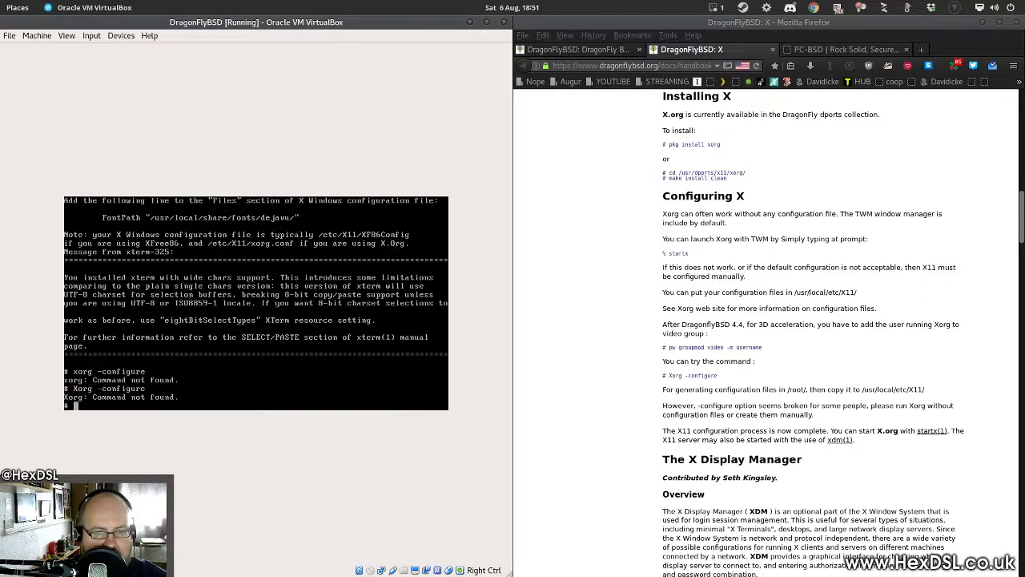
{"action": "type", "text": "startx"}
{"action": "key", "text": "Return"}
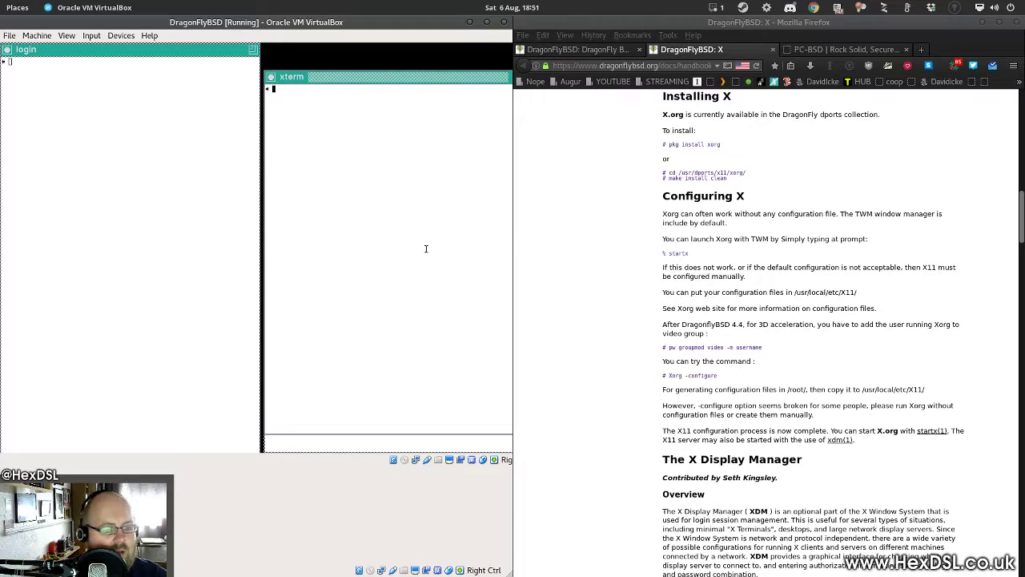
Close the upper xterm in the TWM session by running exit.
{"action": "type", "text": "exit"}
{"action": "key", "text": "Return"}
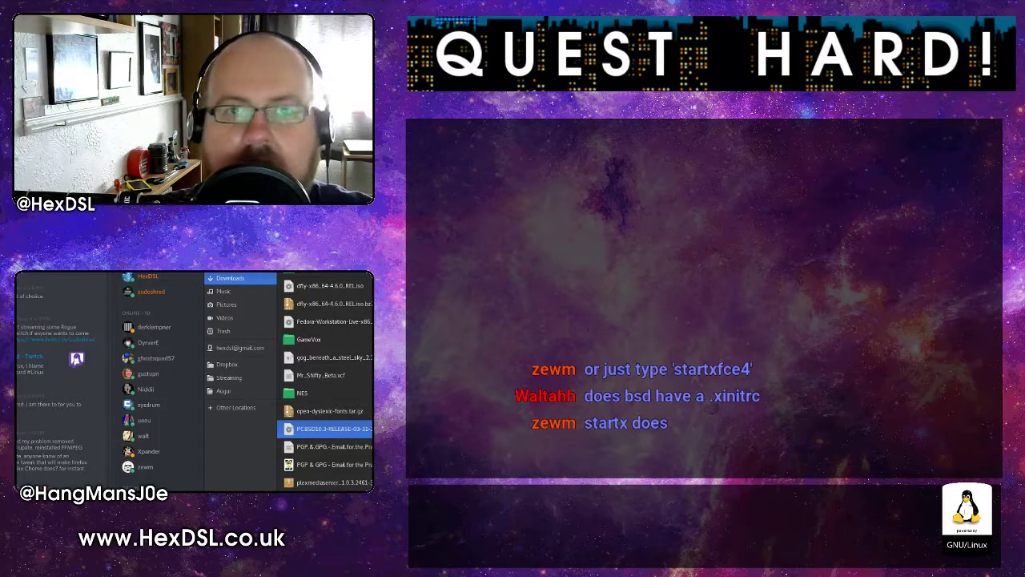
Flip between the Free Music Archive and DragonFly X handbook tabs, ending on the FMA FAQ page.
{"action": "key", "text": "alt+Tab"}
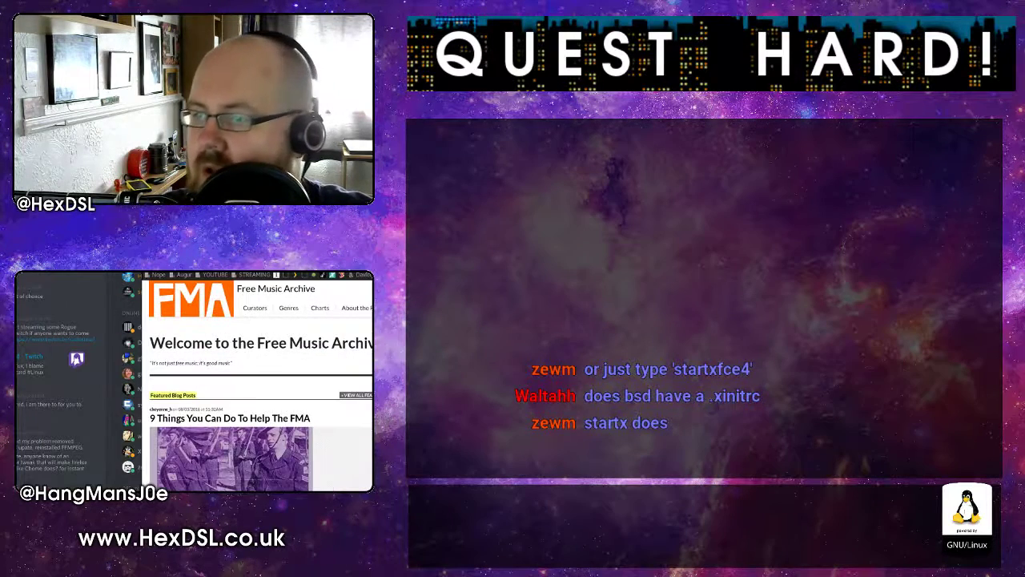
{"action": "key", "text": "ctrl+Tab"}
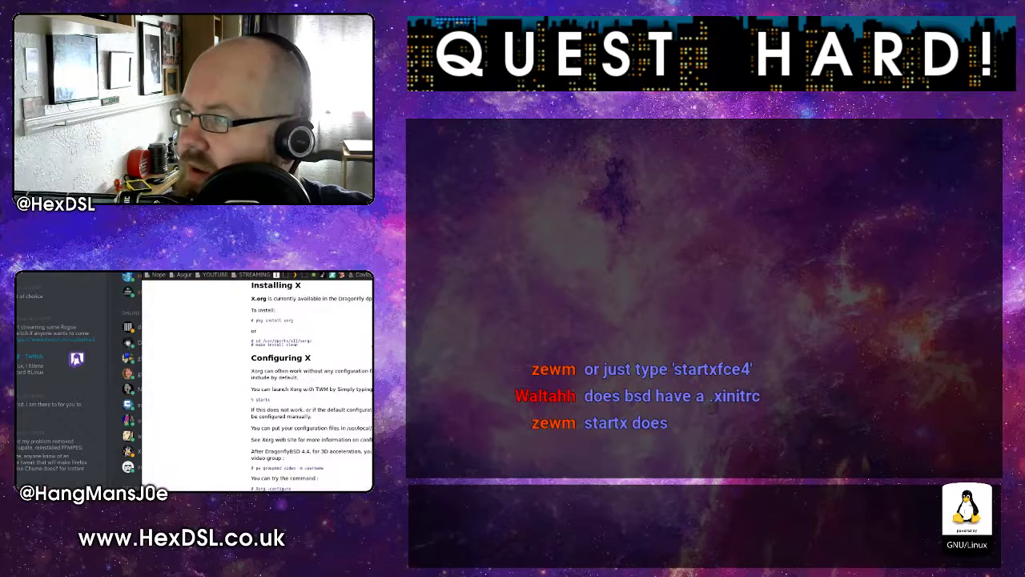
{"action": "key", "text": "ctrl+Tab"}
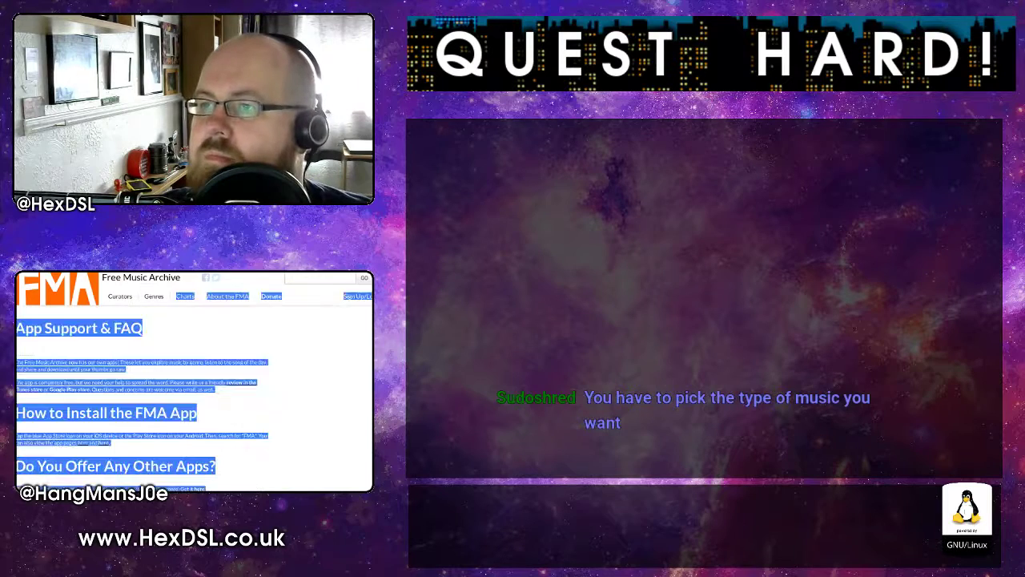
Switch to the chat and handbook workspace, then bring up the Free Music Archive genre track list.
{"action": "mouse_move", "coordinate": [121, 295]}
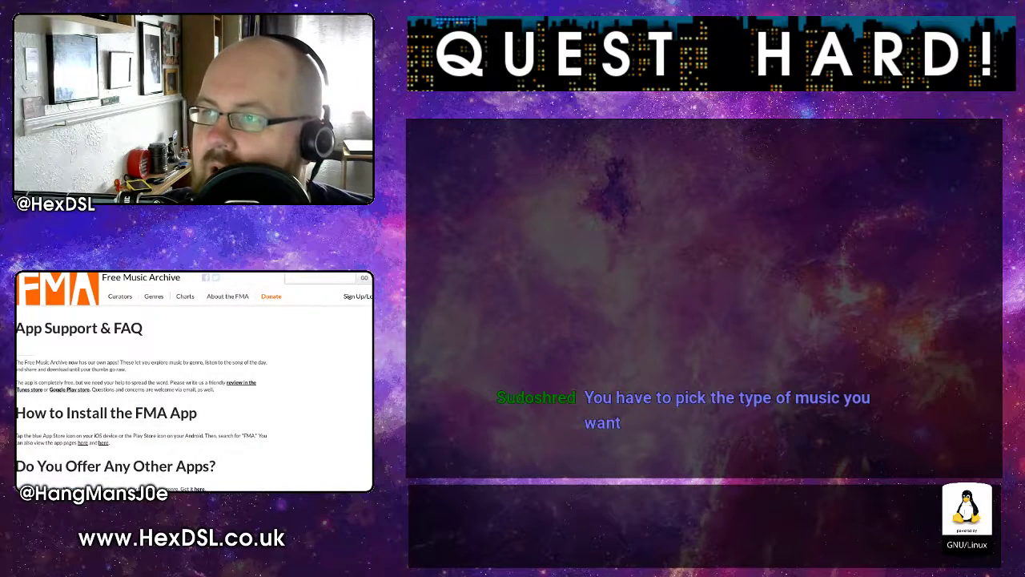
{"action": "key", "text": "alt+Tab"}
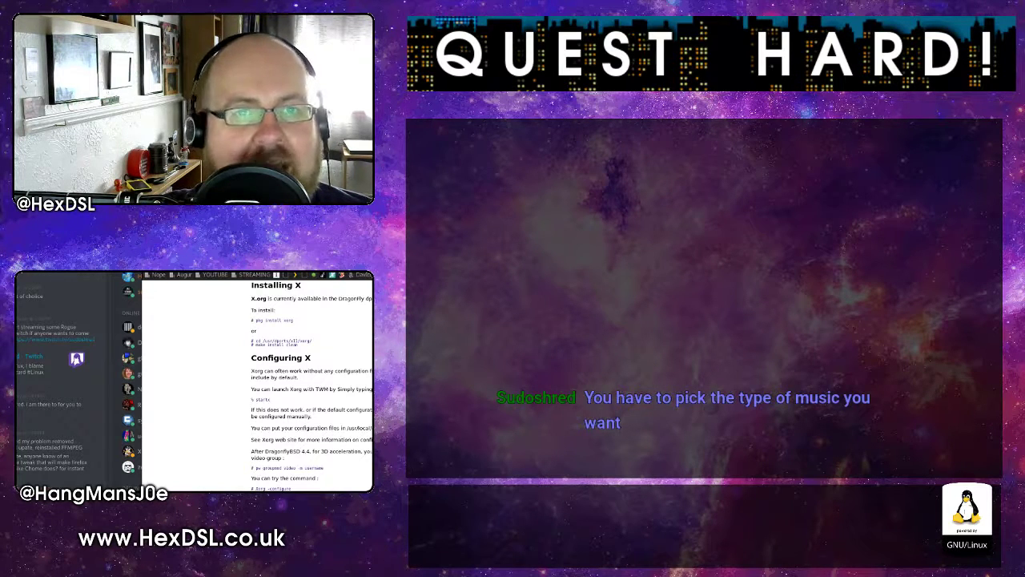
{"action": "key", "text": "alt+Tab"}
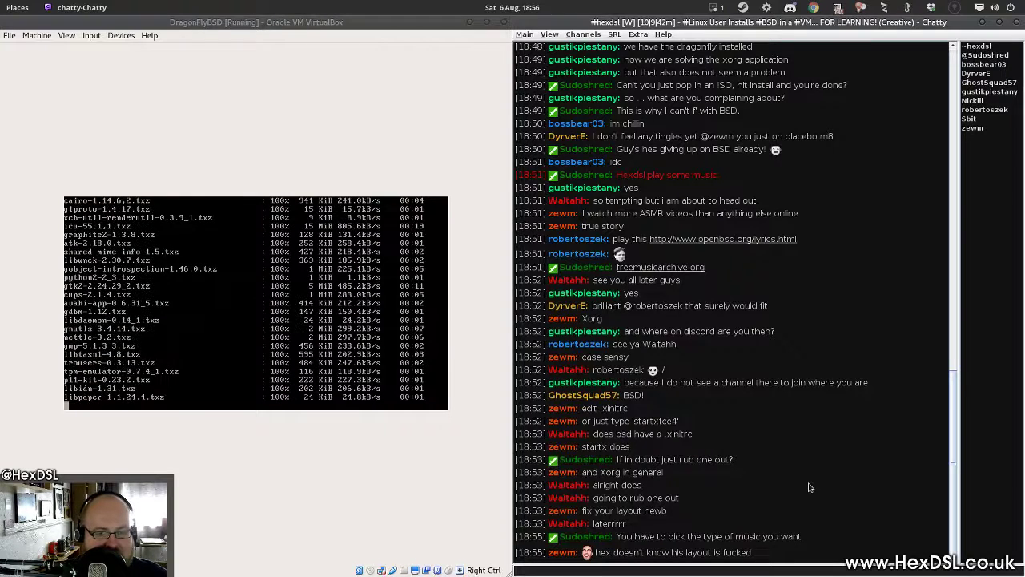
Select the chat line about fixing the layout, then set Built-in Audio to 88% and lower the ALSA plug-in volume.
{"action": "left_click_drag", "start_coordinate": [704, 509], "coordinate": [516, 521]}
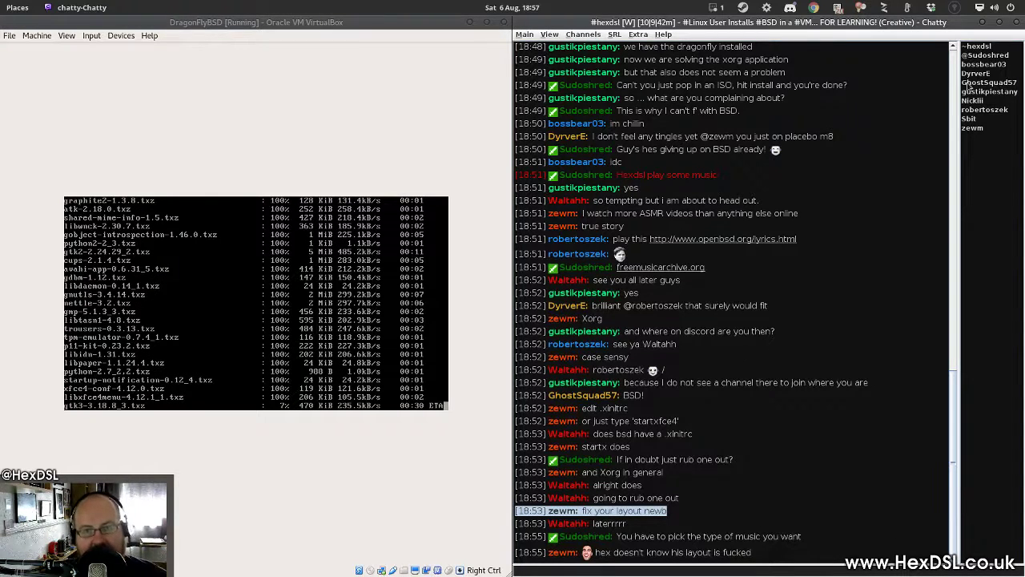
{"action": "left_click", "coordinate": [993, 8]}
{"action": "mouse_move", "coordinate": [969, 49]}
{"action": "left_mouse_down"}
{"action": "mouse_move", "coordinate": [949, 49]}
{"action": "mouse_move", "coordinate": [970, 48]}
{"action": "left_mouse_up"}
{"action": "left_click_drag", "start_coordinate": [955, 86], "coordinate": [921, 86]}
{"action": "left_click", "coordinate": [877, 427]}
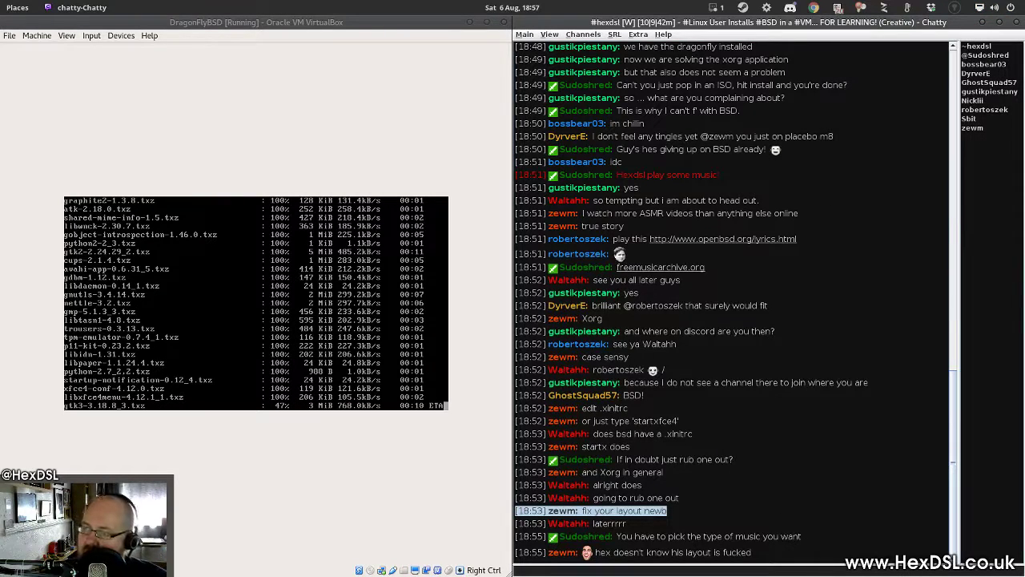
Return to the DragonFly VM window during the XFCE downloads, then make the chat active.
{"action": "key", "text": "super"}
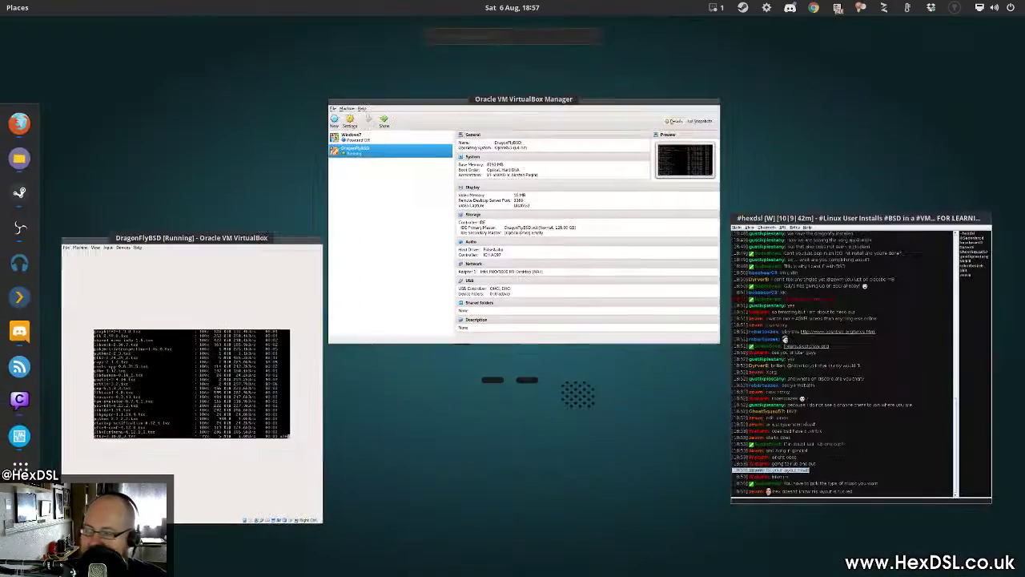
{"action": "left_click", "coordinate": [344, 514]}
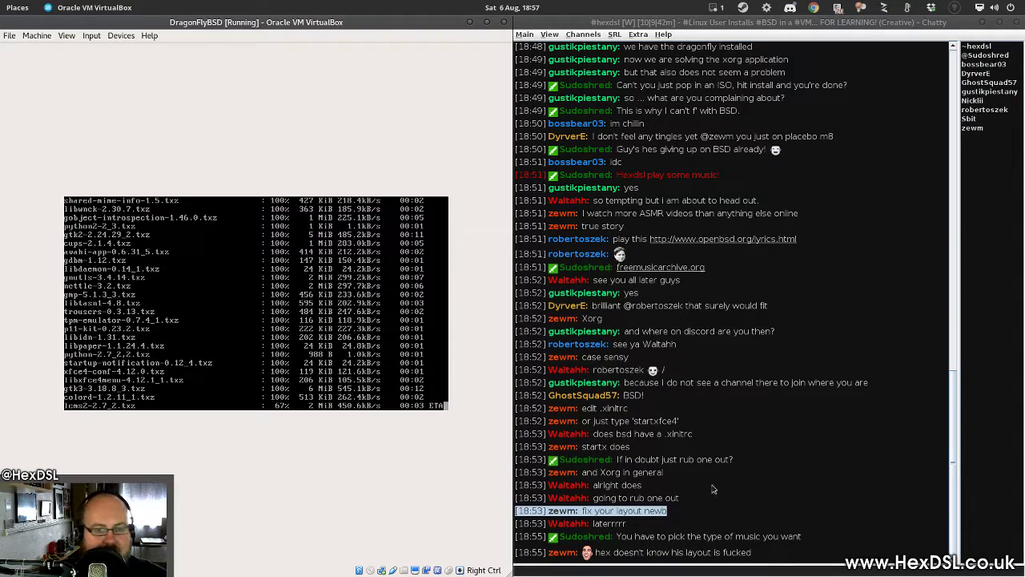
{"action": "left_click", "coordinate": [671, 485]}
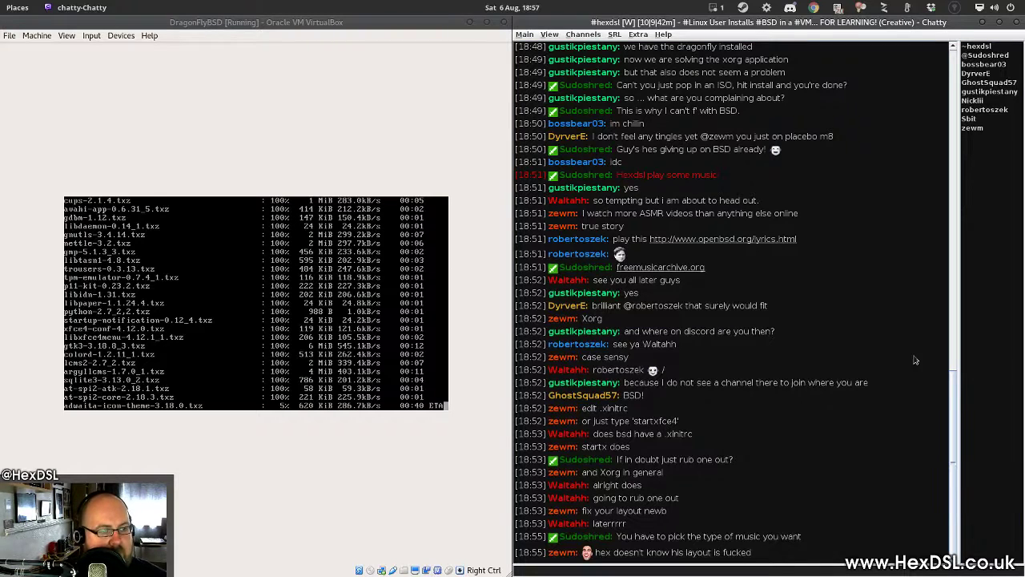
{"action": "mouse_move", "coordinate": [19, 192]}
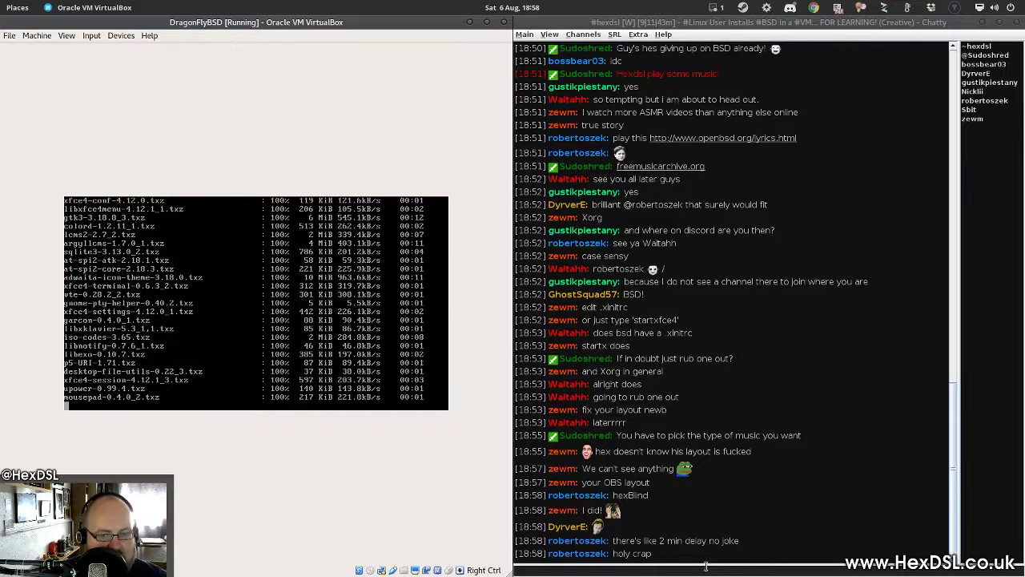
{"action": "left_click", "coordinate": [702, 568]}
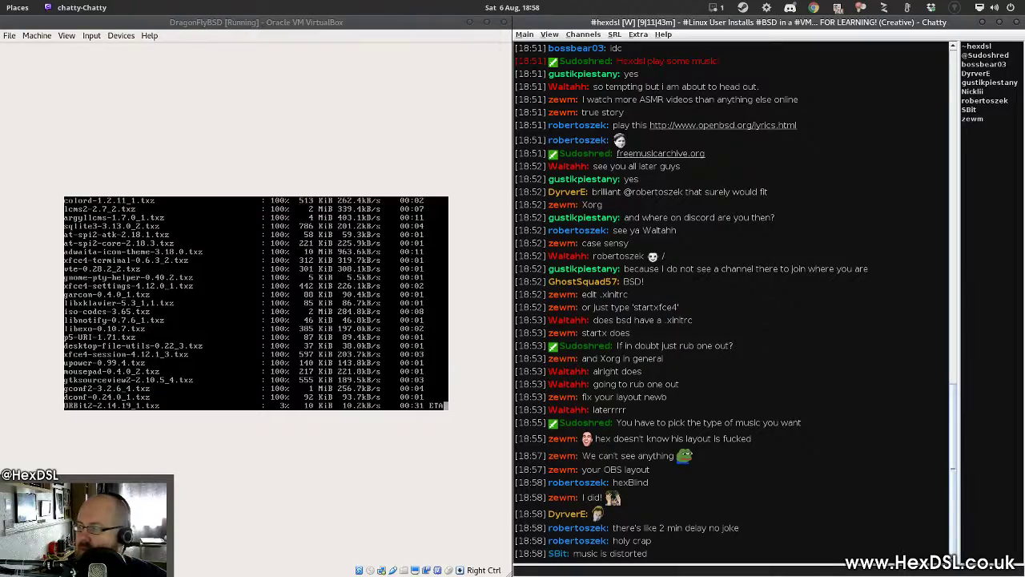
{"action": "key", "text": "super"}
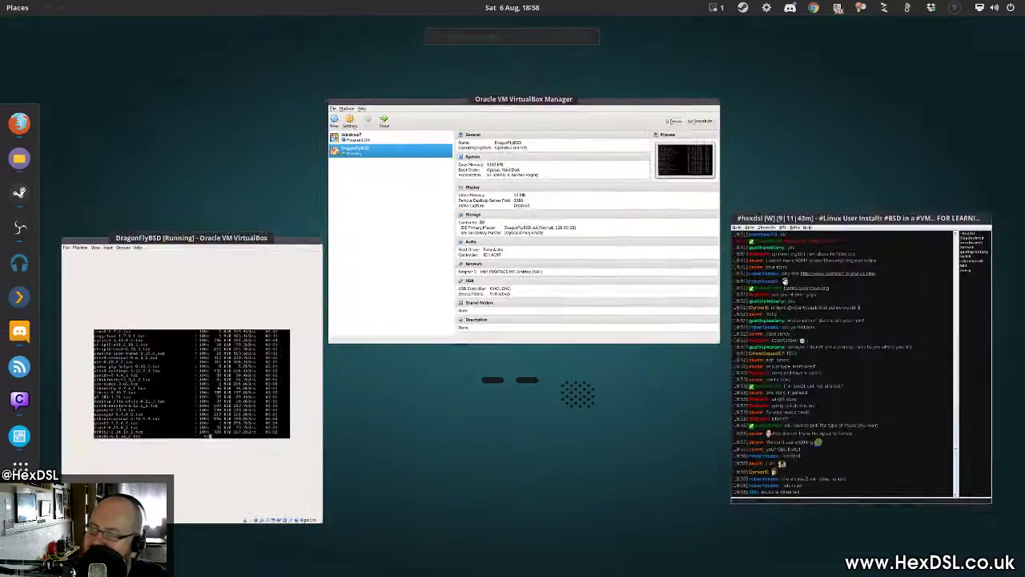
{"action": "key", "text": "super"}
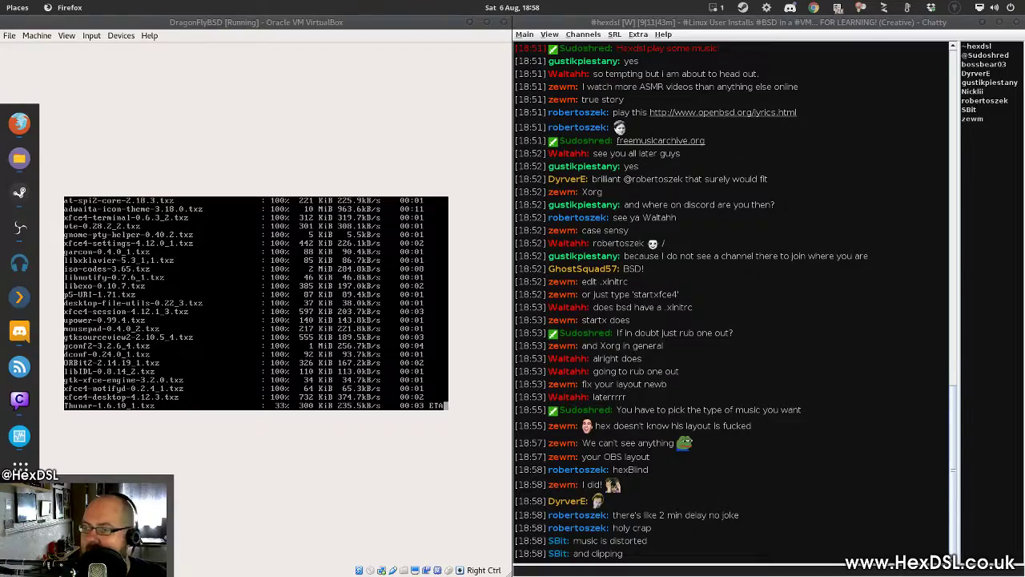
{"action": "key", "text": "super"}
{"action": "left_click", "coordinate": [793, 448]}
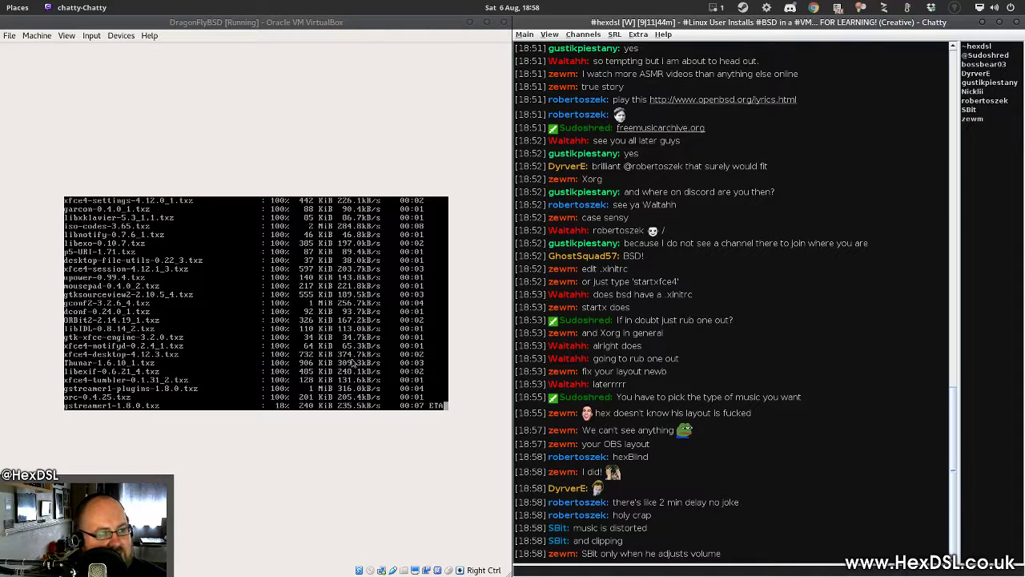
{"action": "left_click", "coordinate": [283, 379]}
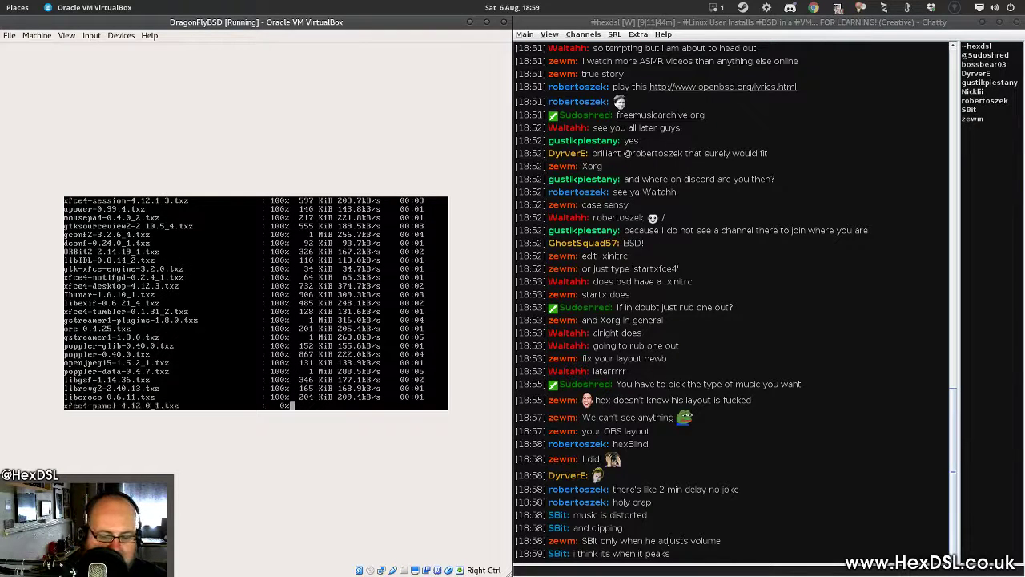
{"action": "key", "text": "super"}
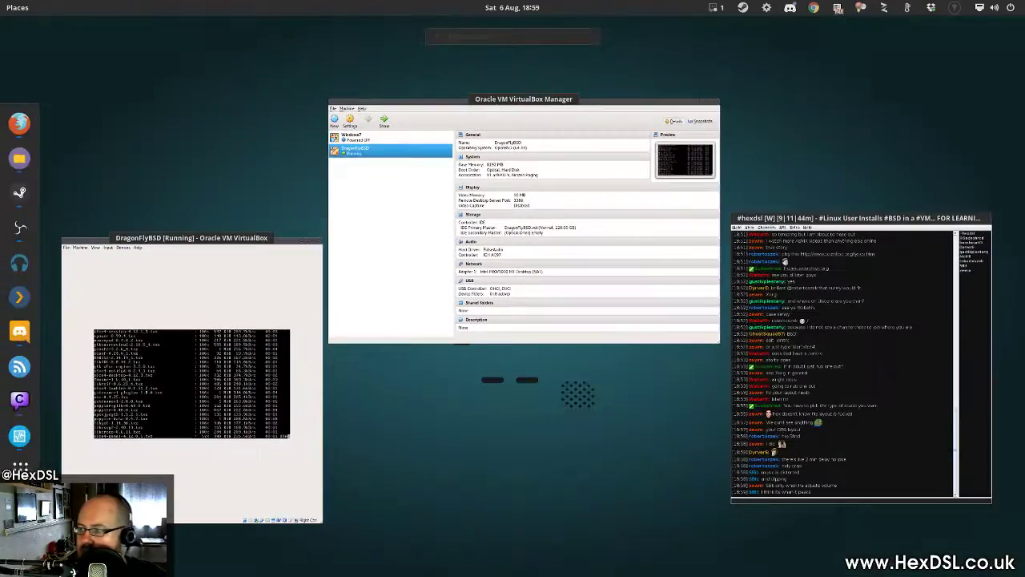
{"action": "key", "text": "super"}
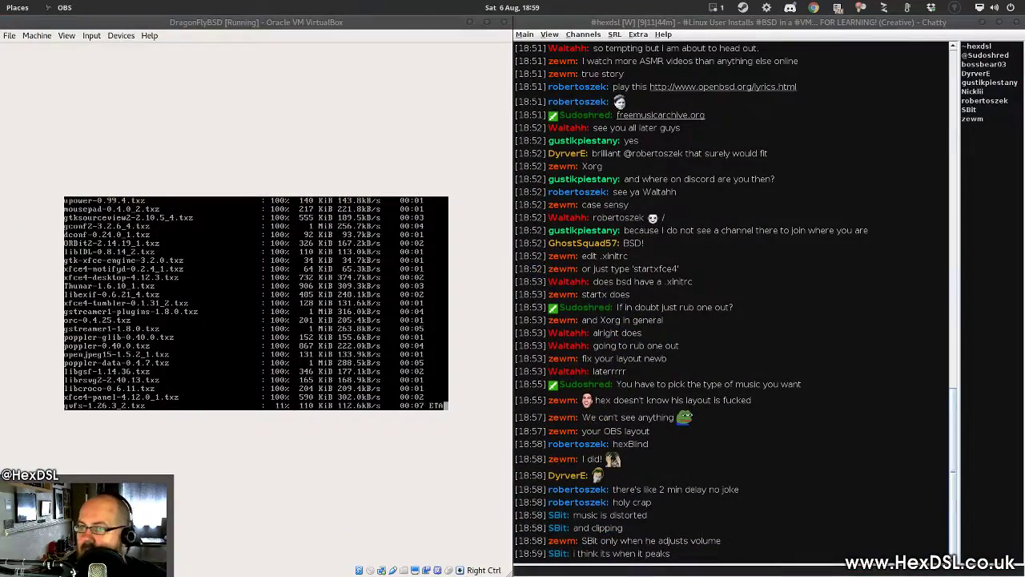
{"action": "left_click", "coordinate": [981, 8]}
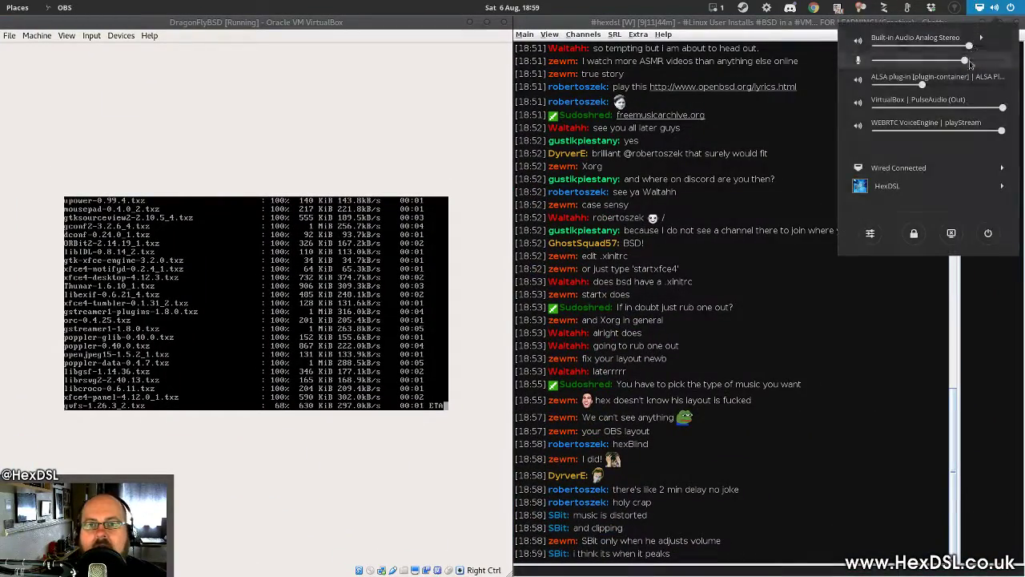
{"action": "mouse_move", "coordinate": [969, 46]}
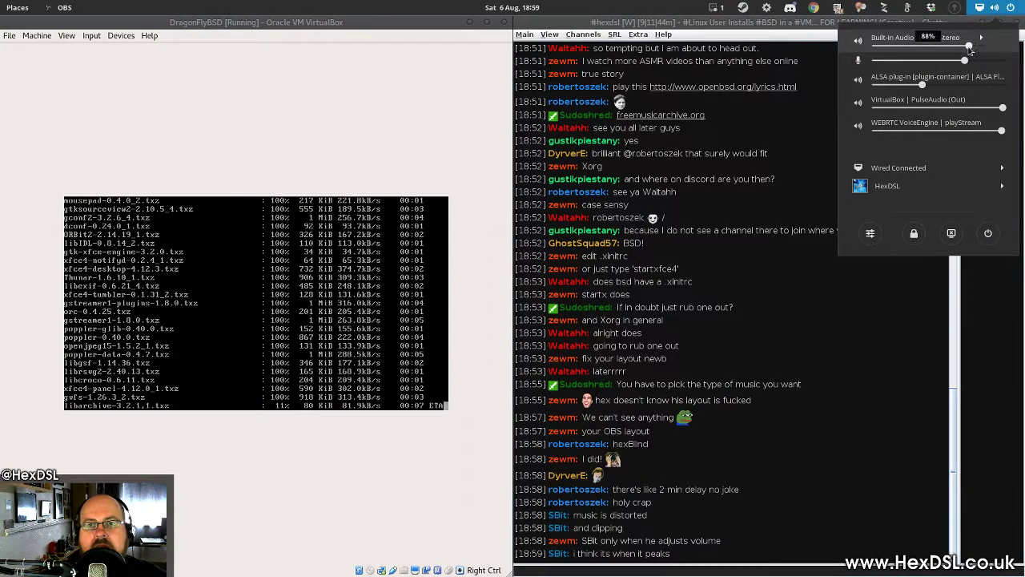
{"action": "key", "text": "Escape"}
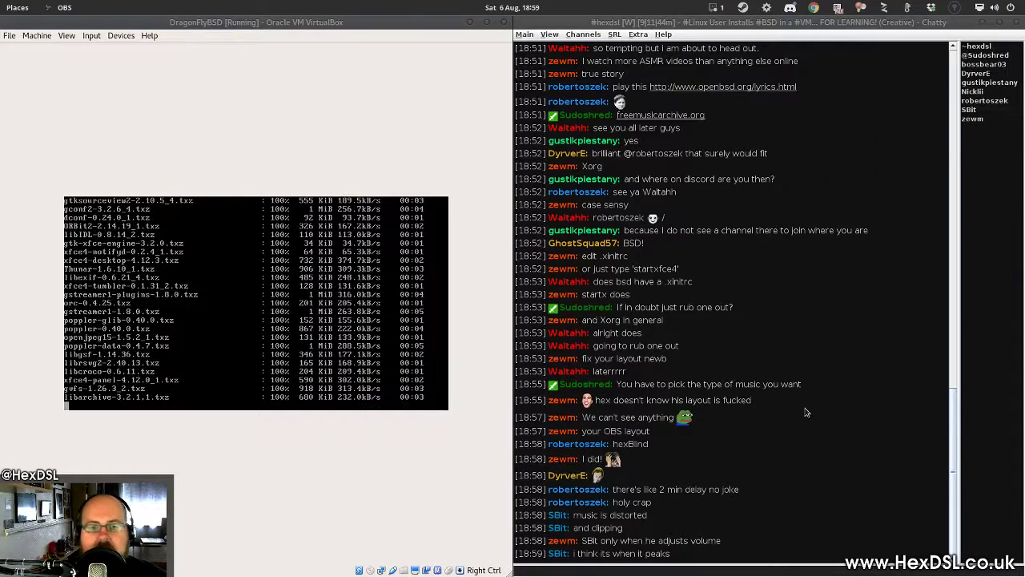
{"action": "left_click", "coordinate": [304, 513]}
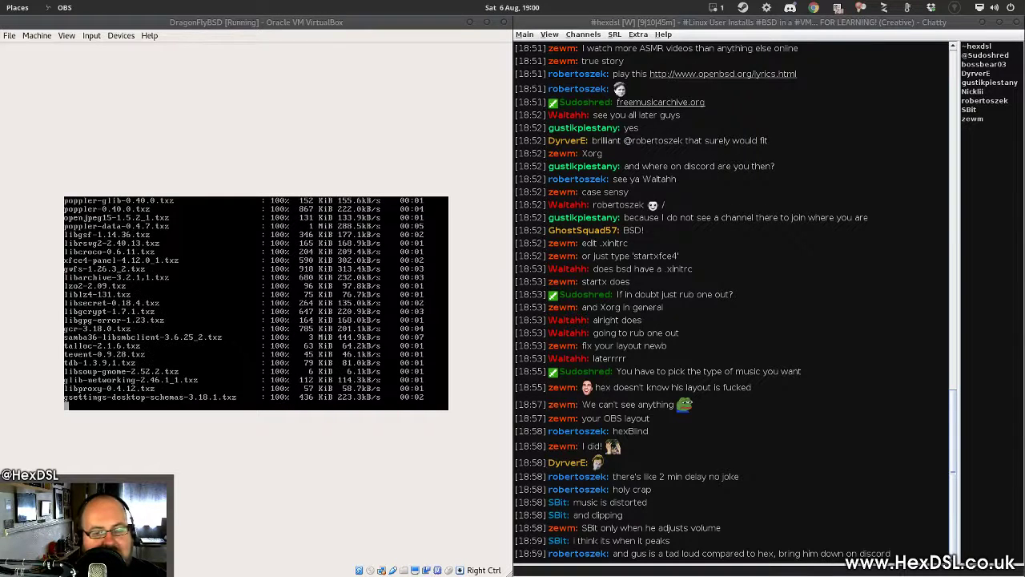
Send 'did' and ':)' in the Chatty channel, then refocus the VirtualBox window.
{"action": "left_click", "coordinate": [742, 520]}
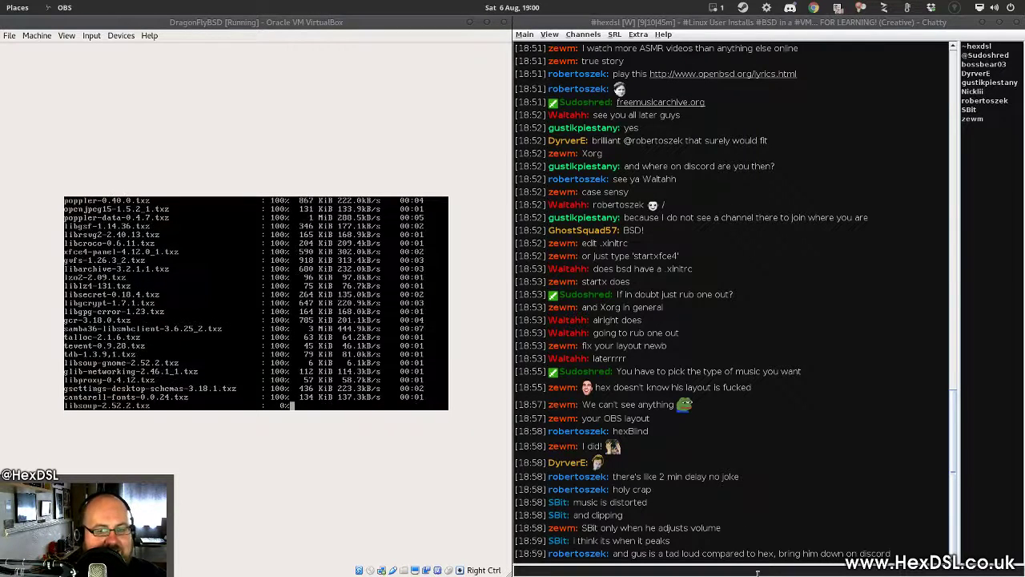
{"action": "type", "text": "did"}
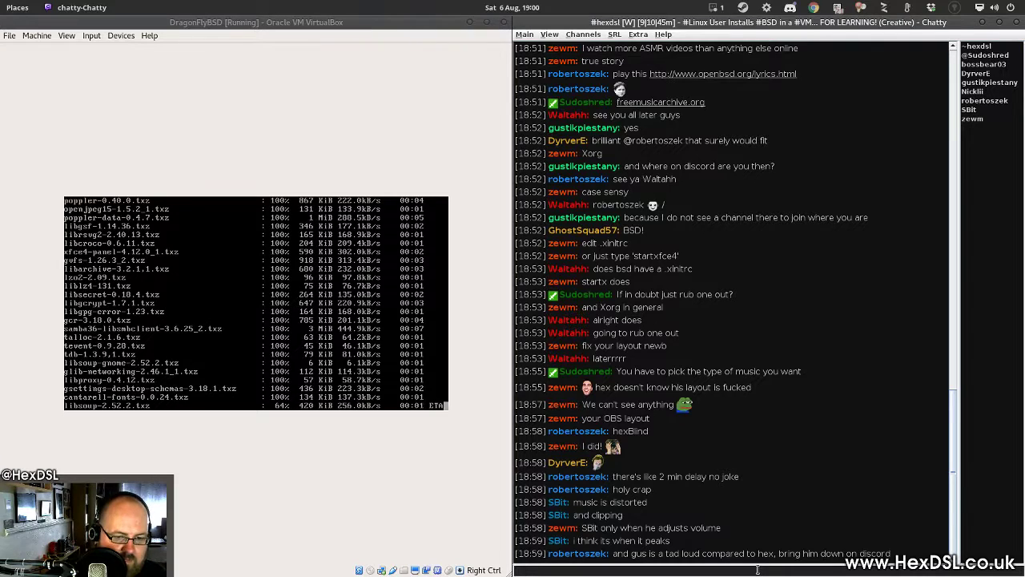
{"action": "key", "text": "Return"}
{"action": "type", "text": ":)"}
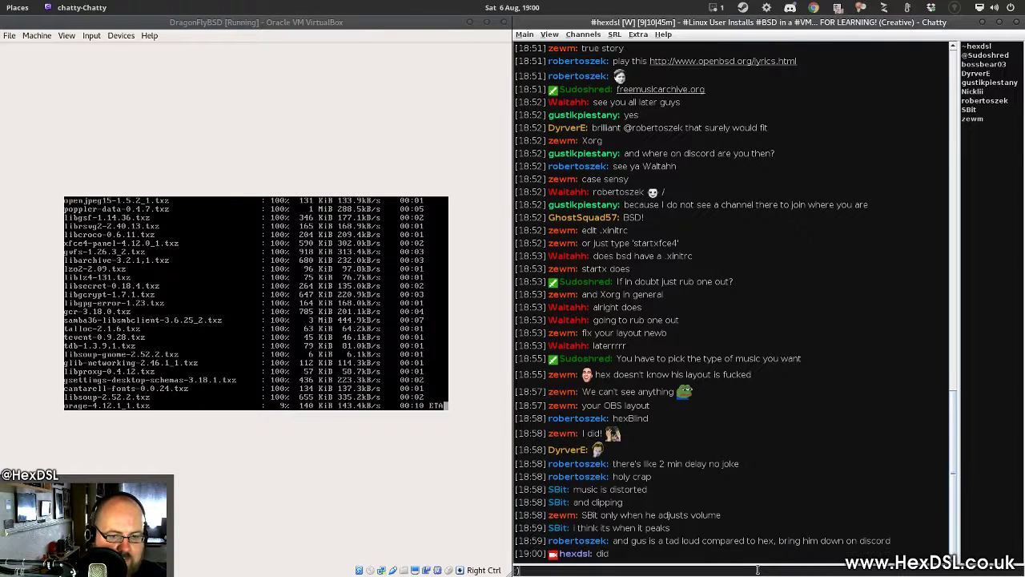
{"action": "key", "text": "Return"}
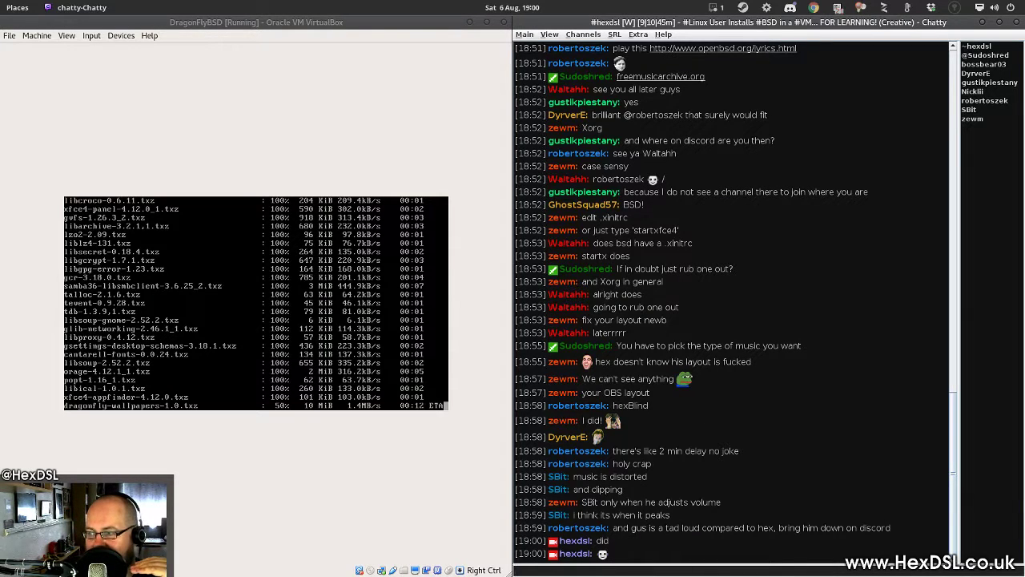
{"action": "key", "text": "alt+Tab"}
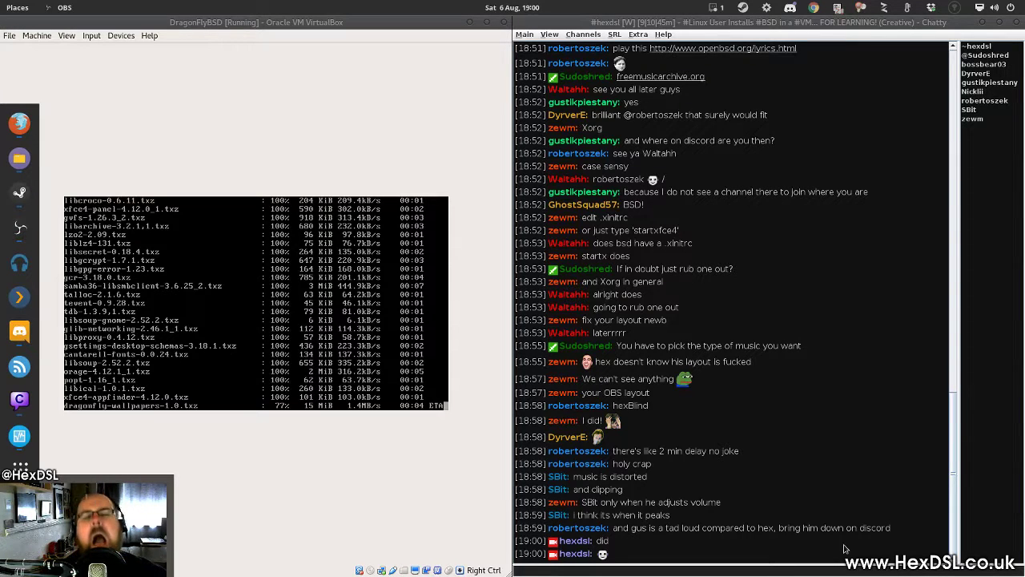
{"action": "left_click", "coordinate": [304, 495]}
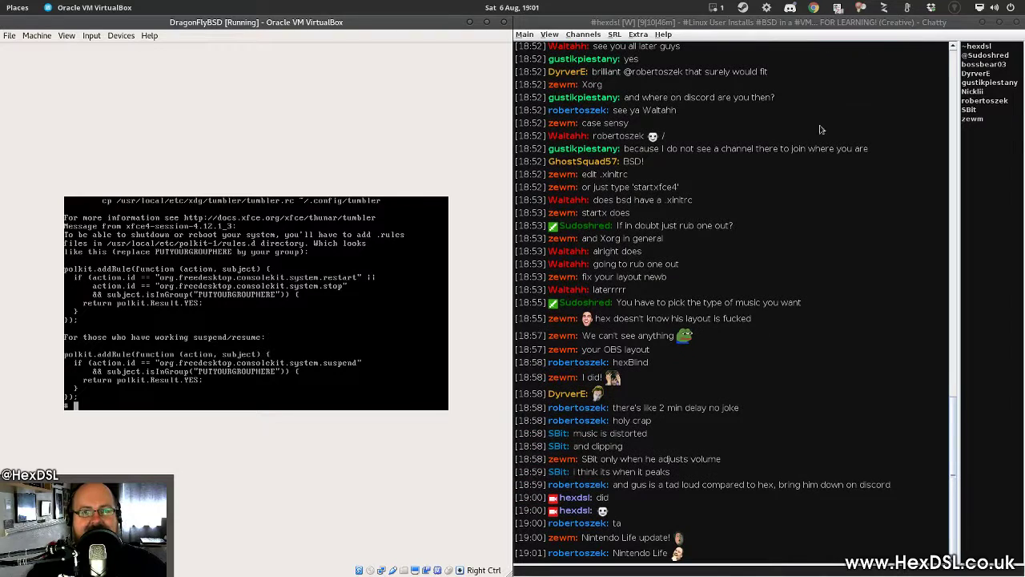
Glance at the Chatty chat, then return to the VirtualBox guest while the XFCE install finishes.
{"action": "left_click", "coordinate": [798, 376]}
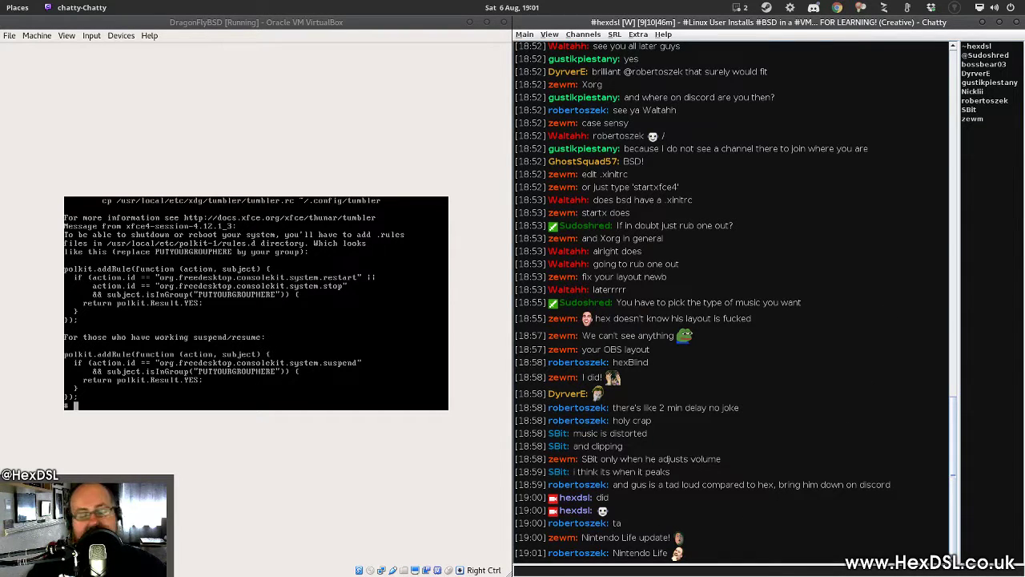
{"action": "left_click", "coordinate": [419, 352]}
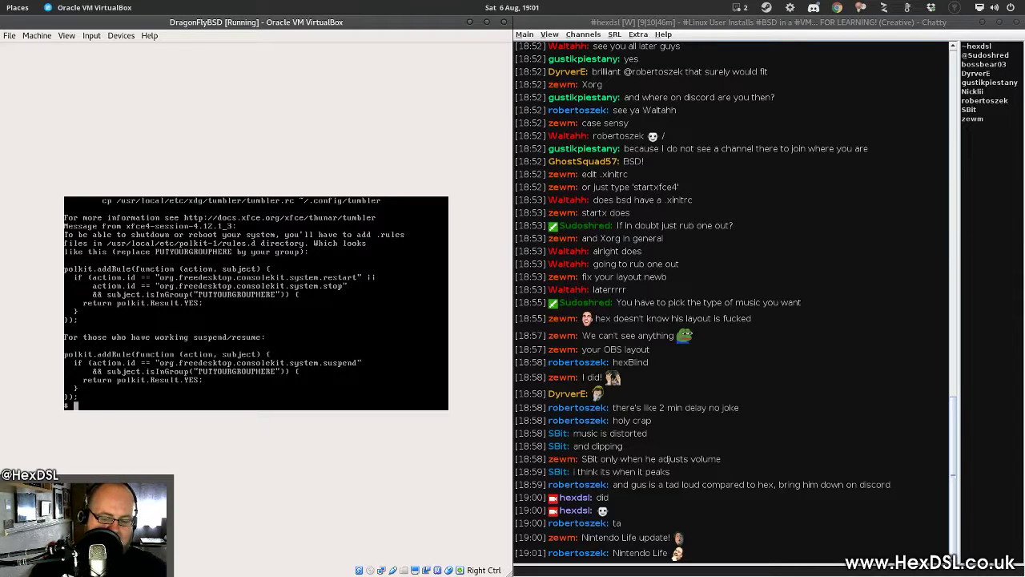
Run startxfce in the guest console, which returns 'Command not found', then scroll through the Chatty chat log.
{"action": "type", "text": "startxf"}
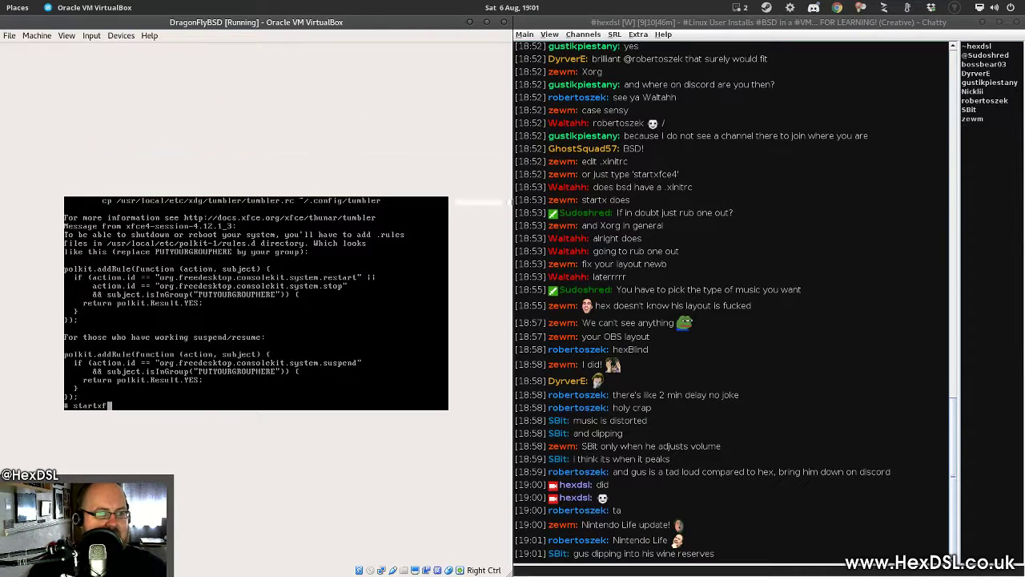
{"action": "type", "text": "ce"}
{"action": "key", "text": "Return"}
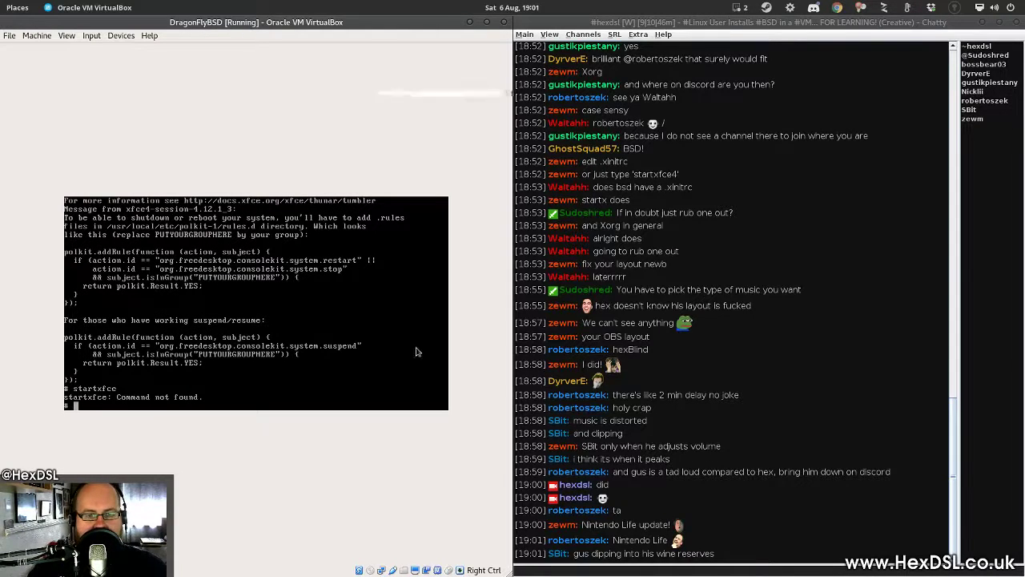
{"action": "left_click", "coordinate": [733, 354]}
{"action": "scroll", "coordinate": [734, 354], "scroll_direction": "up", "scroll_amount": 10}
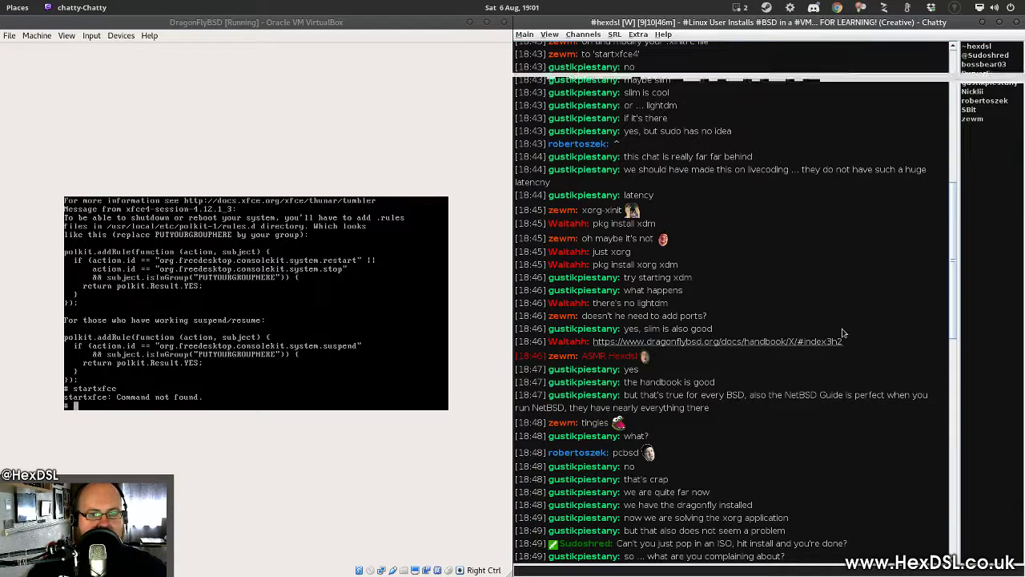
{"action": "scroll", "coordinate": [841, 350], "scroll_direction": "down", "scroll_amount": 10}
{"action": "scroll", "coordinate": [835, 361], "scroll_direction": "down", "scroll_amount": 7}
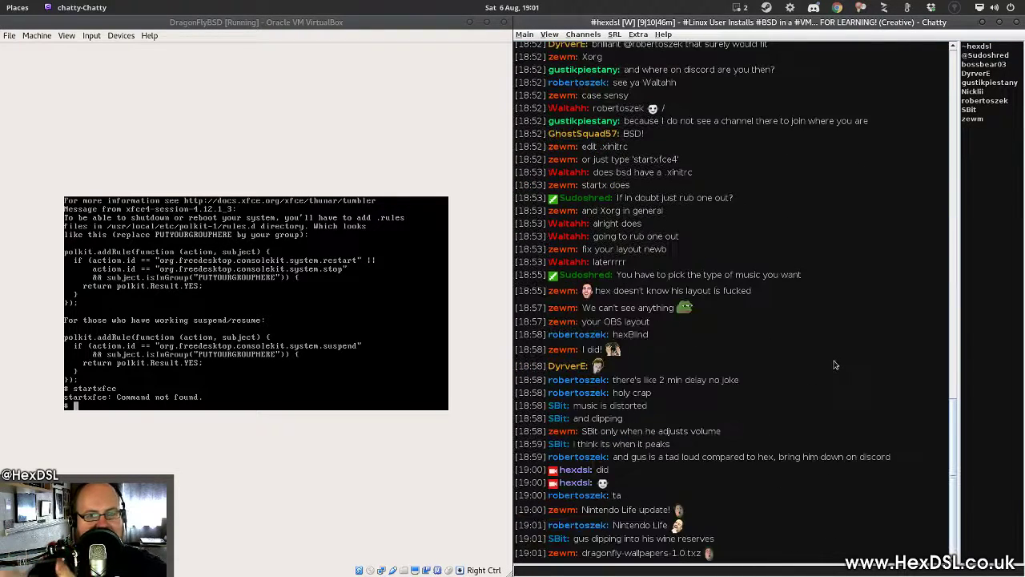
{"action": "scroll", "coordinate": [765, 470], "scroll_direction": "up", "scroll_amount": 5}
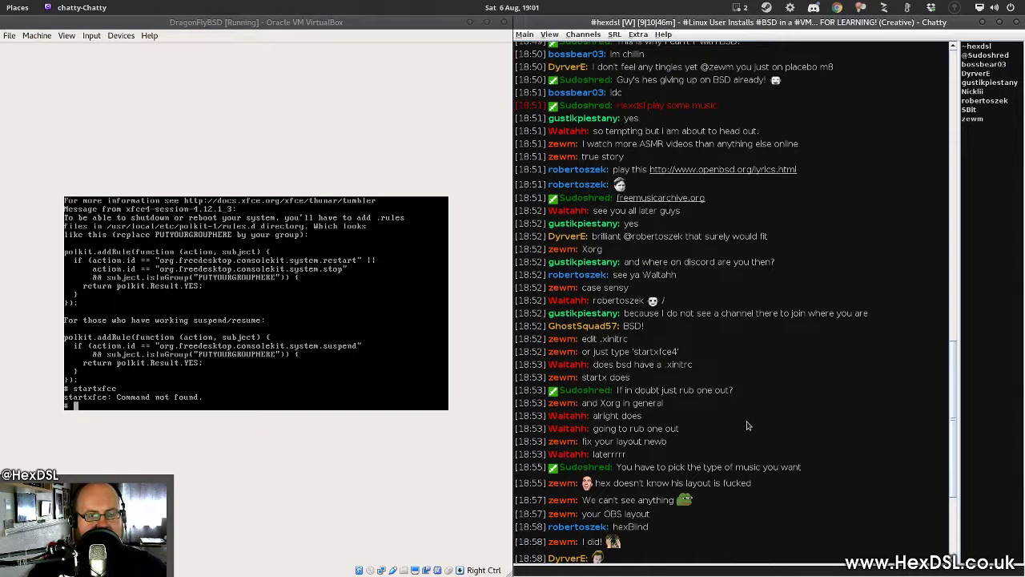
Launch the XFCE desktop by running startxfce4 in the guest console.
{"action": "left_click", "coordinate": [319, 433]}
{"action": "key", "text": "Up"}
{"action": "type", "text": "4"}
{"action": "key", "text": "Return"}
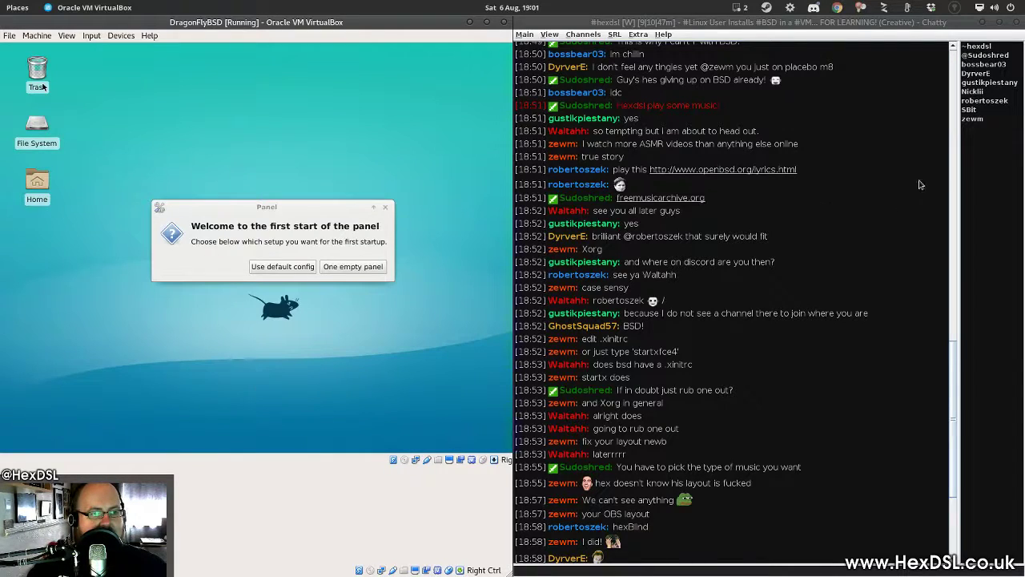
Bring VirtualBox back from the chat and maximize the DragonFlyBSD VM window.
{"action": "left_click", "coordinate": [921, 184]}
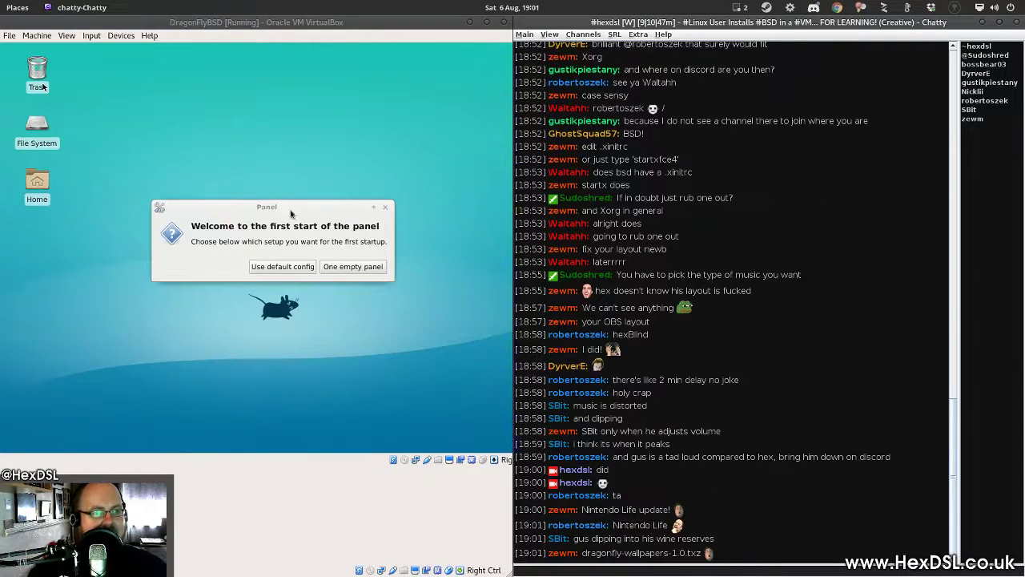
{"action": "double_click", "coordinate": [320, 27]}
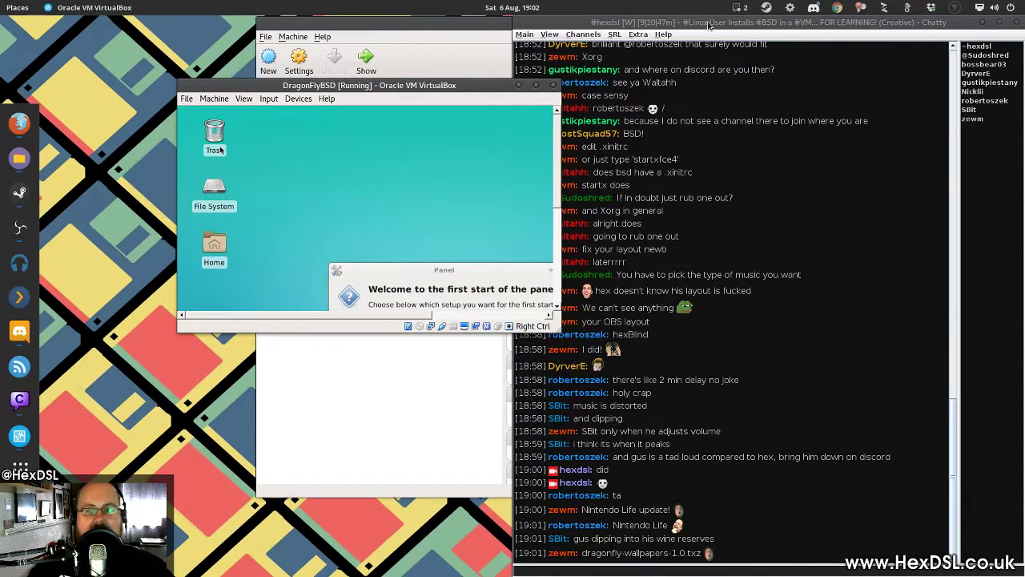
{"action": "key", "text": "alt+Tab"}
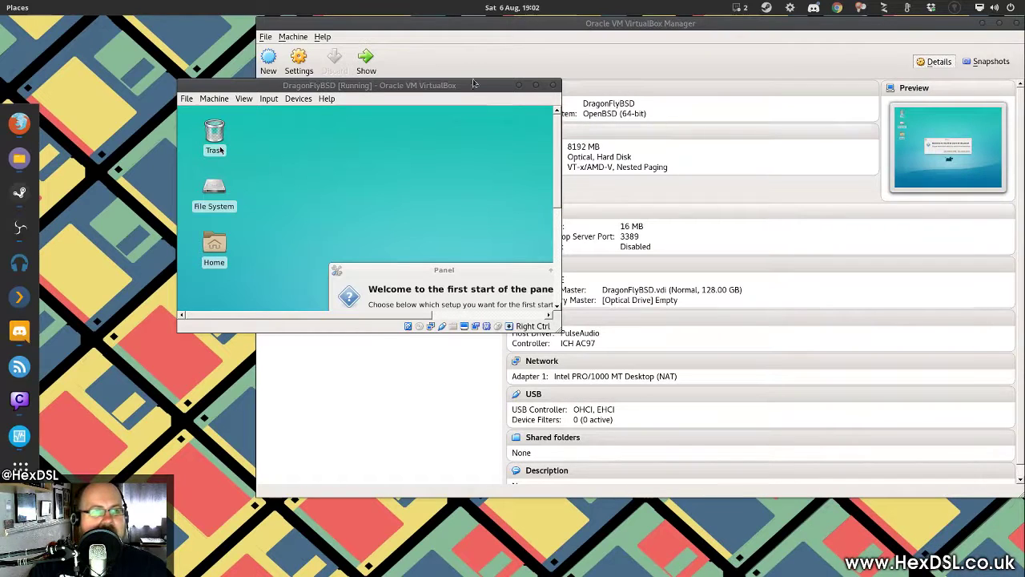
{"action": "key", "text": "super+Up"}
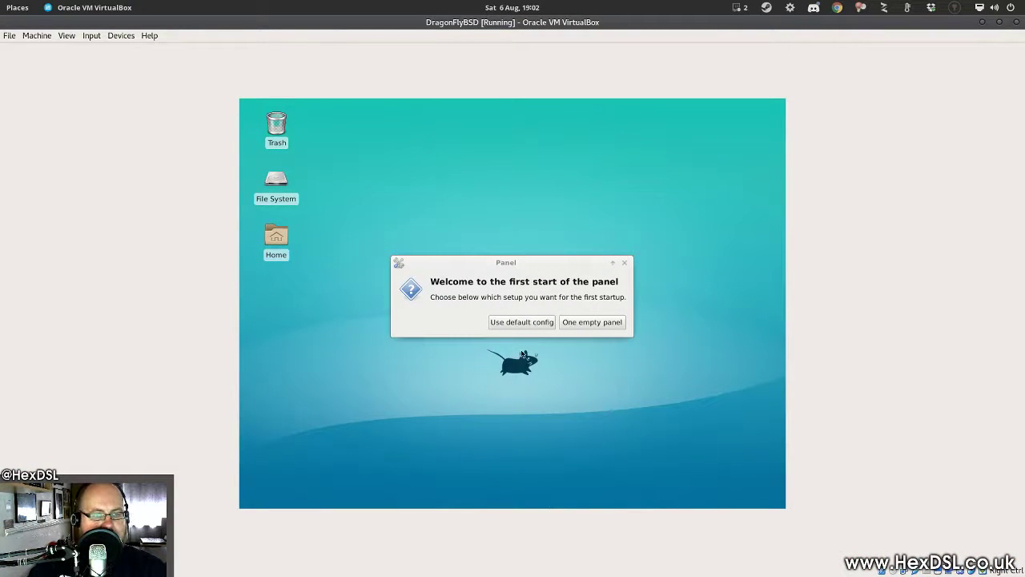
Apply the default Xfce panel config, then briefly try the desktop context menu and applications menu.
{"action": "left_click", "coordinate": [525, 325]}
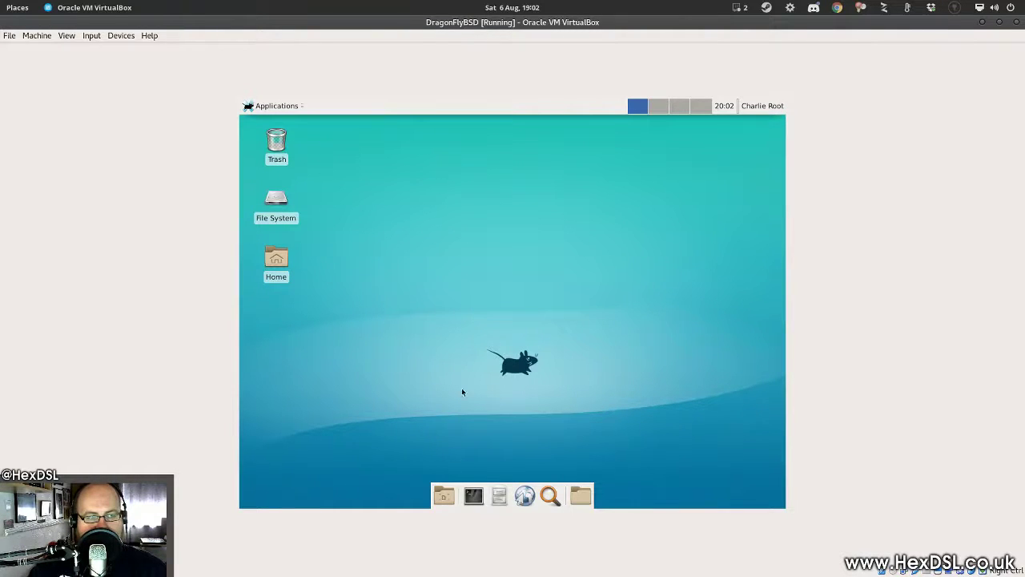
{"action": "right_click", "coordinate": [613, 240]}
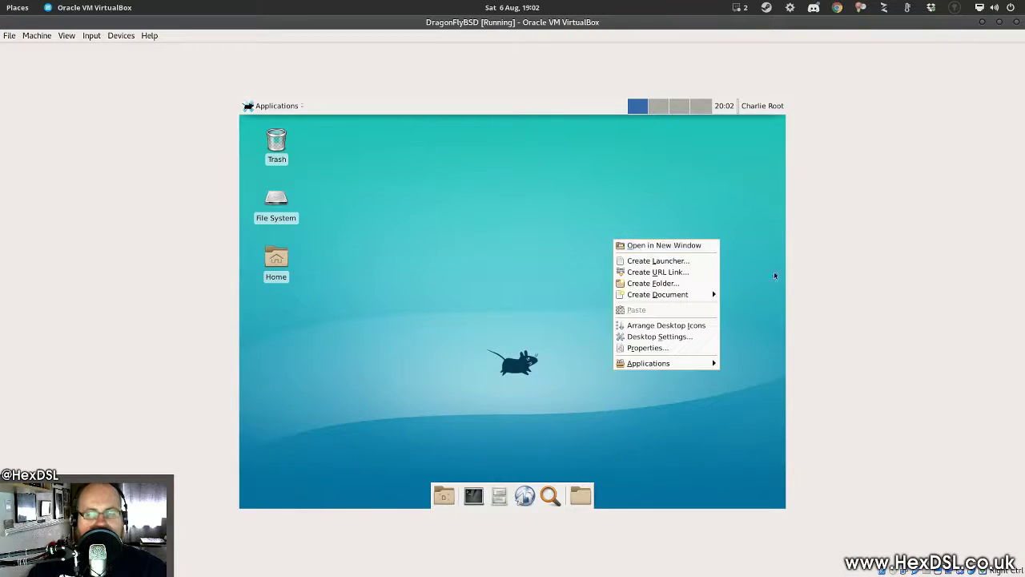
{"action": "left_click", "coordinate": [509, 180]}
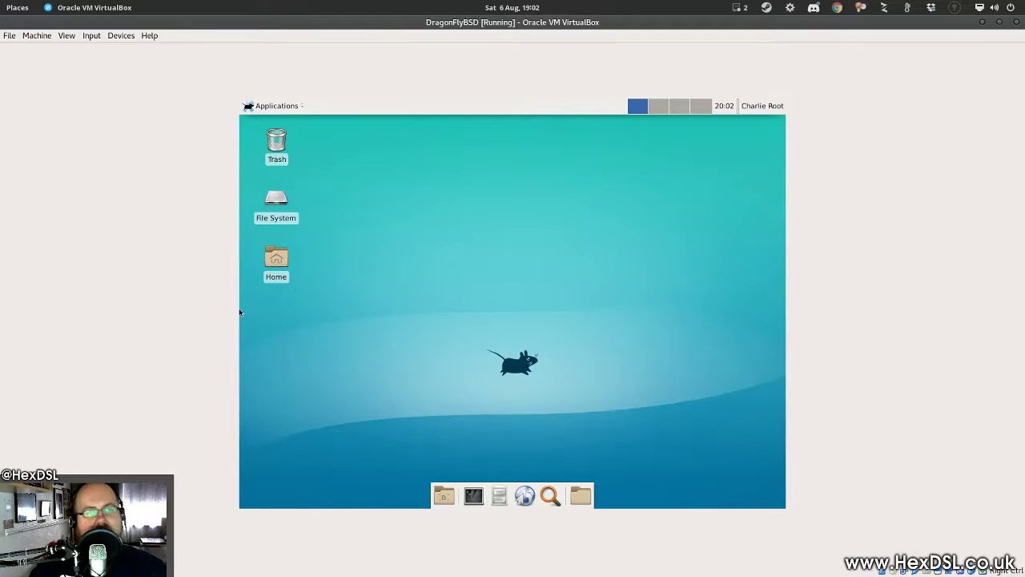
{"action": "left_click", "coordinate": [247, 105]}
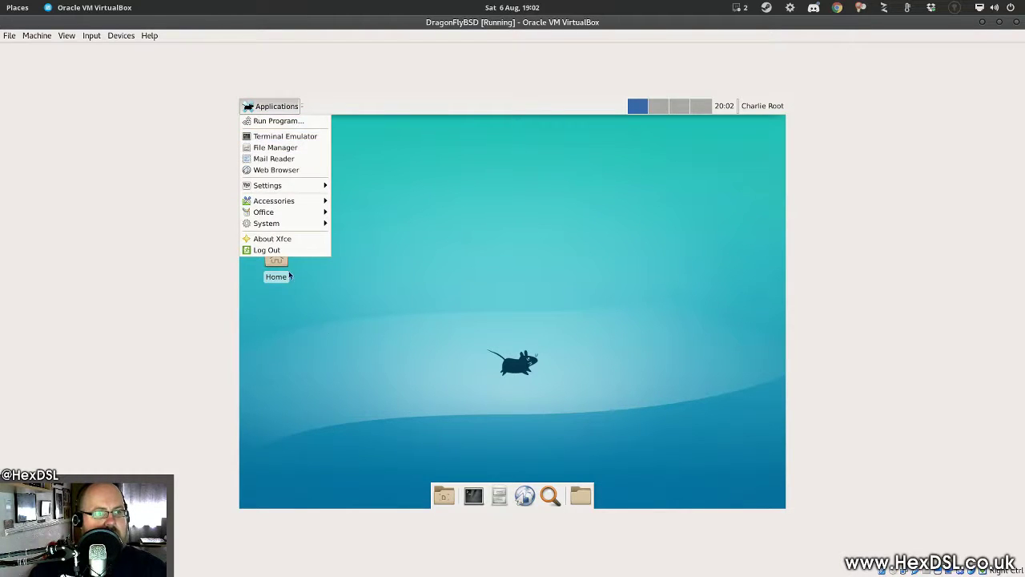
{"action": "left_click", "coordinate": [478, 298]}
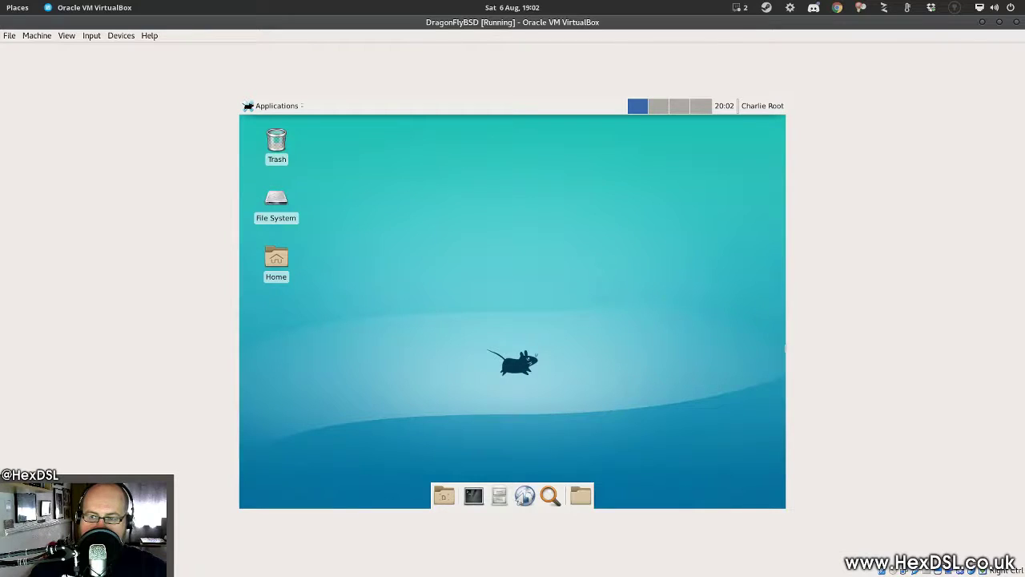
Try the desktop right-click menu again, then open the Applications > Settings submenu.
{"action": "right_click", "coordinate": [446, 341]}
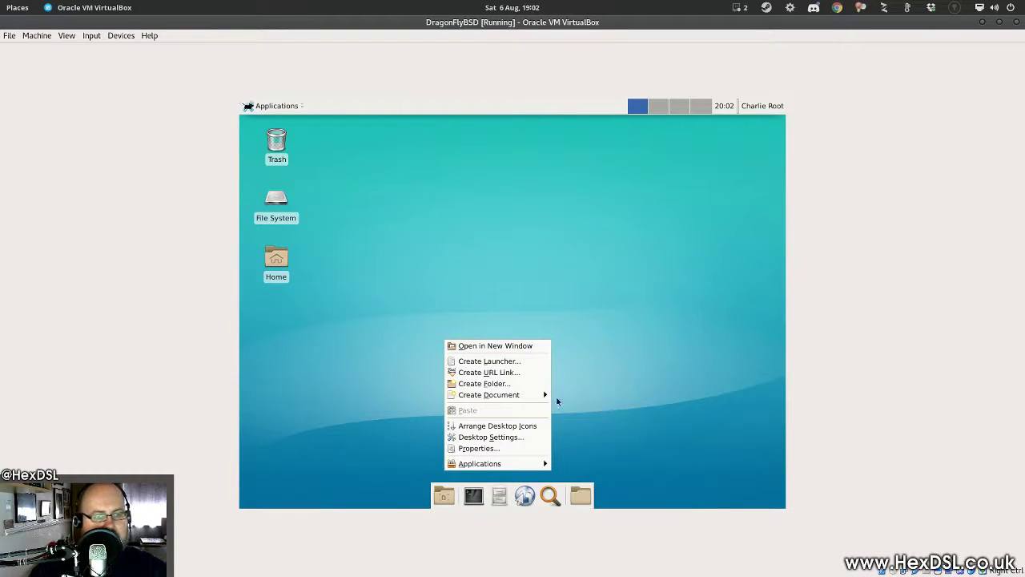
{"action": "left_click", "coordinate": [580, 313]}
{"action": "right_click", "coordinate": [455, 236]}
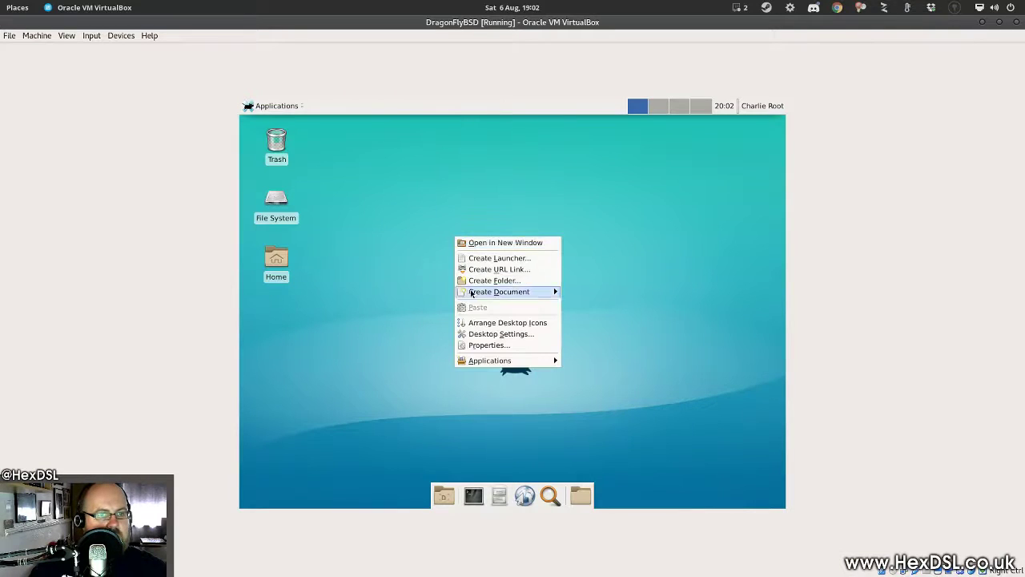
{"action": "left_click", "coordinate": [393, 298]}
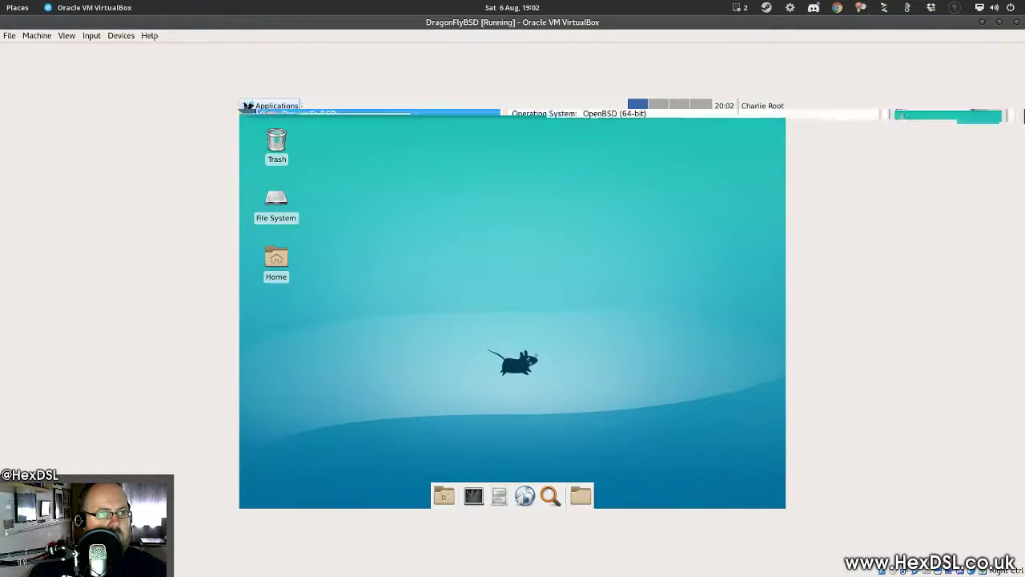
{"action": "left_click", "coordinate": [247, 105]}
{"action": "mouse_move", "coordinate": [272, 201]}
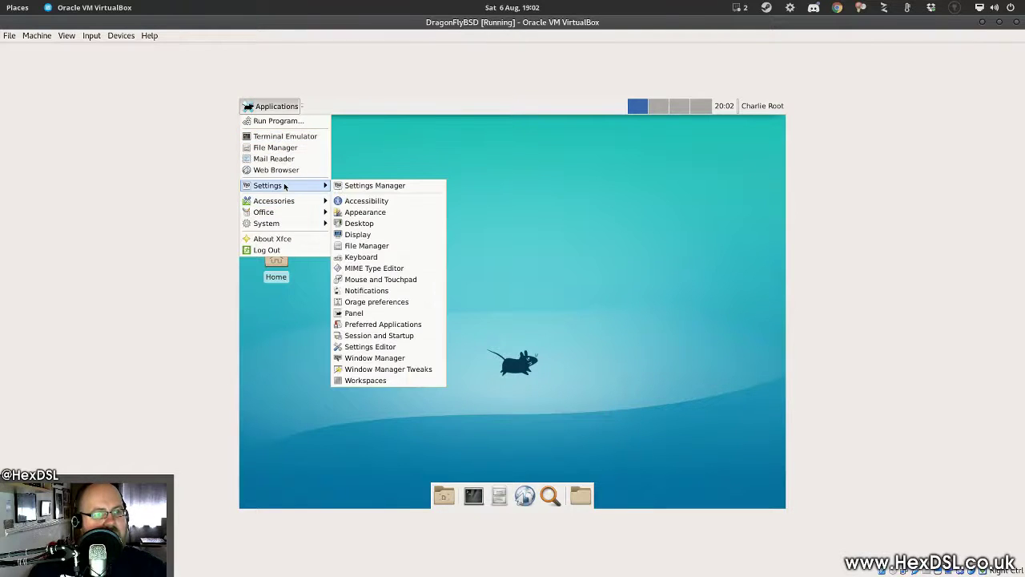
Open the guest's Display settings and keep the resolution at 1024x768.
{"action": "left_click", "coordinate": [376, 234]}
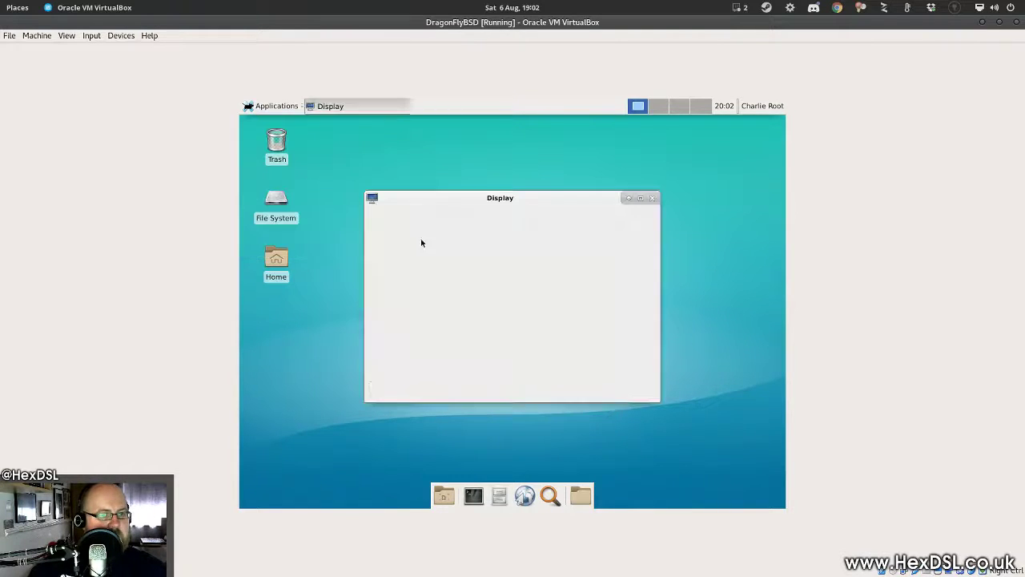
{"action": "left_click", "coordinate": [631, 278]}
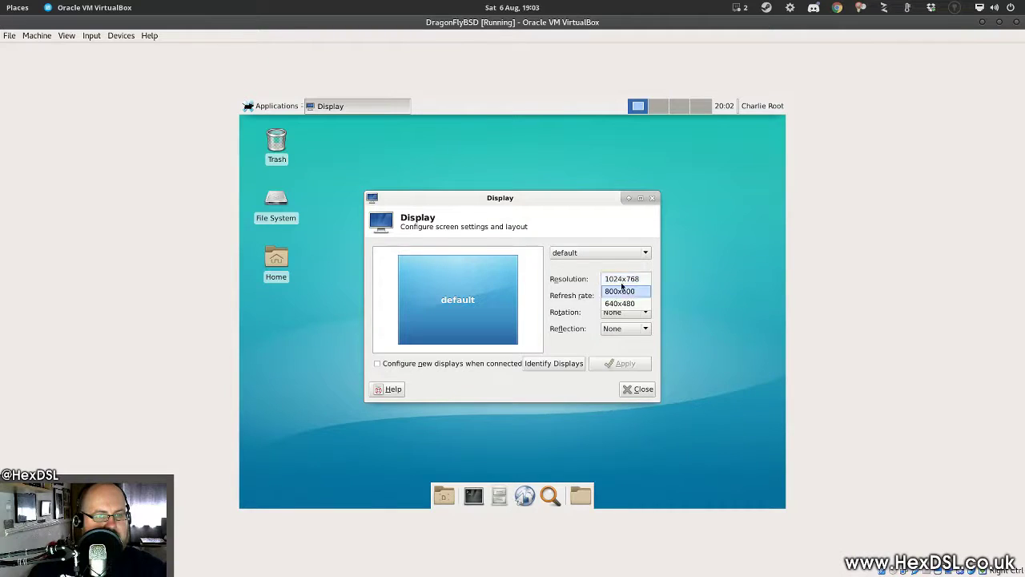
{"action": "left_click", "coordinate": [632, 278]}
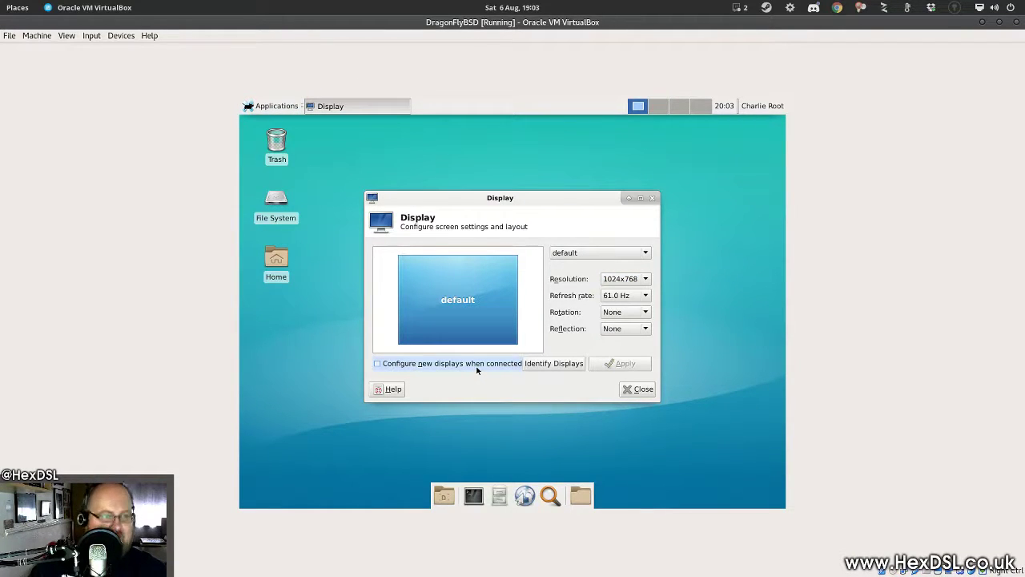
Switch the VirtualBox view to Scaled Mode and confirm the switch.
{"action": "left_click", "coordinate": [126, 36]}
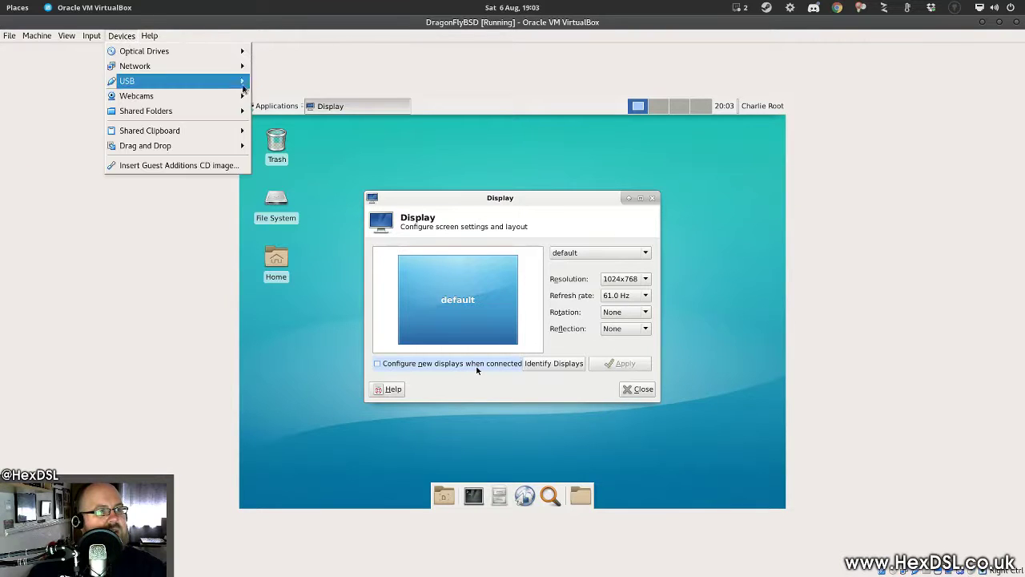
{"action": "mouse_move", "coordinate": [66, 36]}
{"action": "left_click", "coordinate": [112, 81]}
{"action": "left_click", "coordinate": [533, 358]}
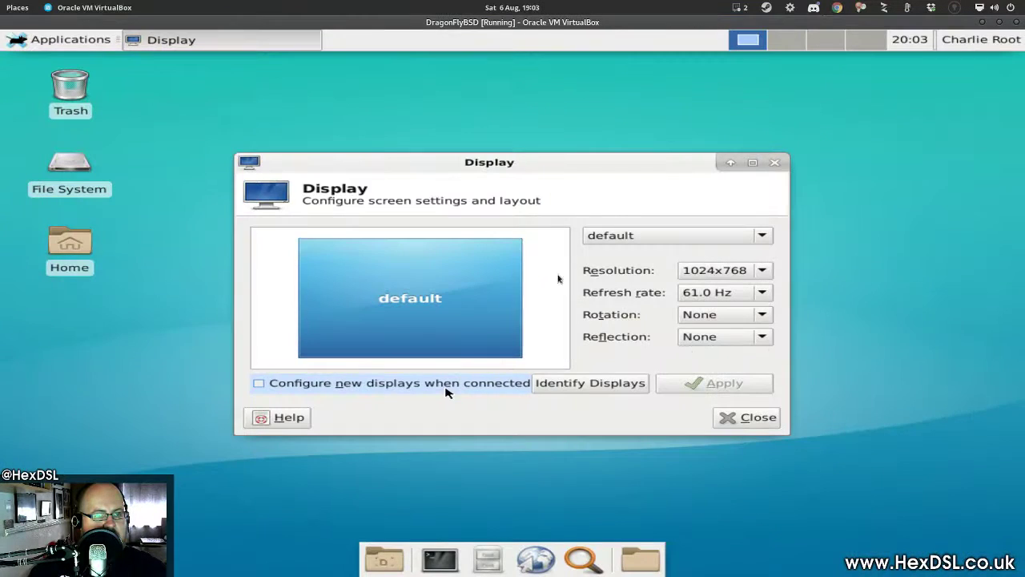
Restore the VM window, put the guest in full-screen mode, and close the XFCE Display settings.
{"action": "left_click_drag", "start_coordinate": [582, 23], "coordinate": [564, 73]}
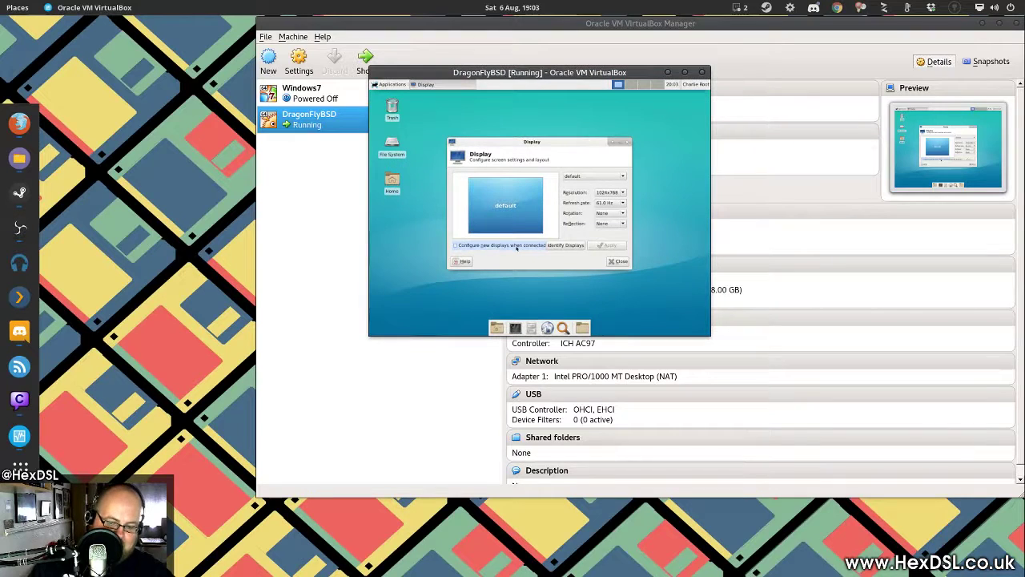
{"action": "key", "text": "ctrl+f"}
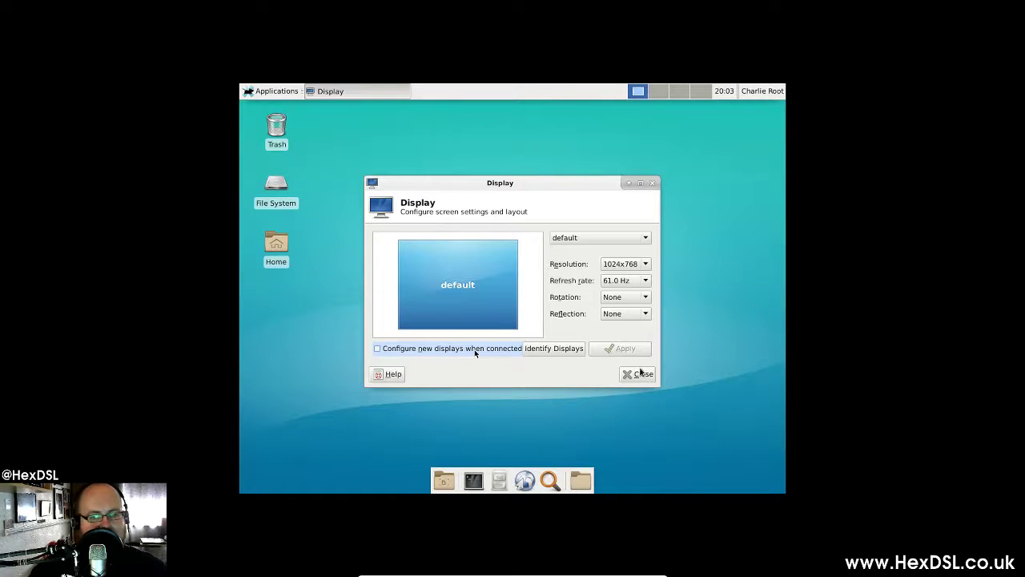
{"action": "left_click", "coordinate": [461, 350]}
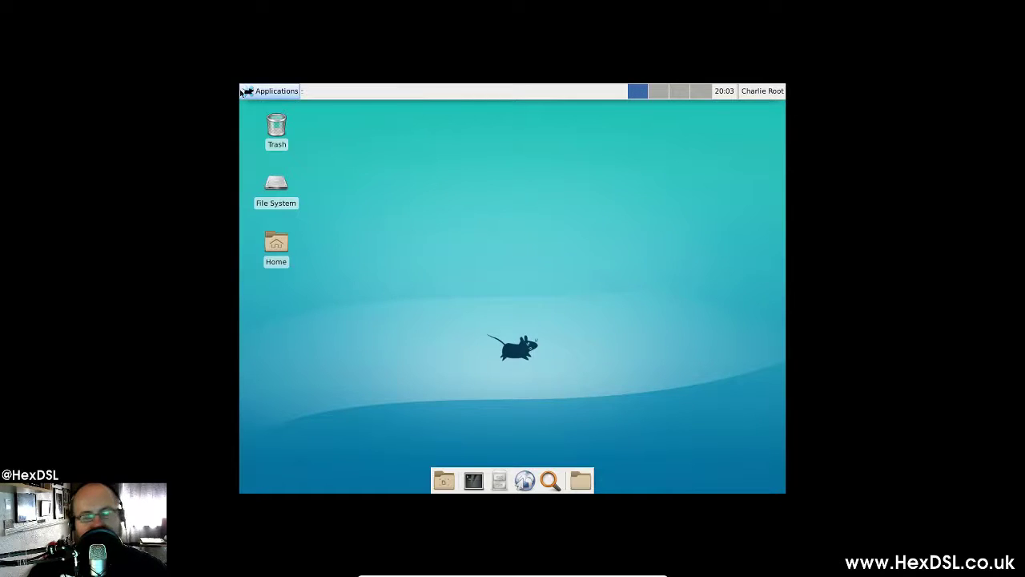
{"action": "left_click", "coordinate": [282, 92]}
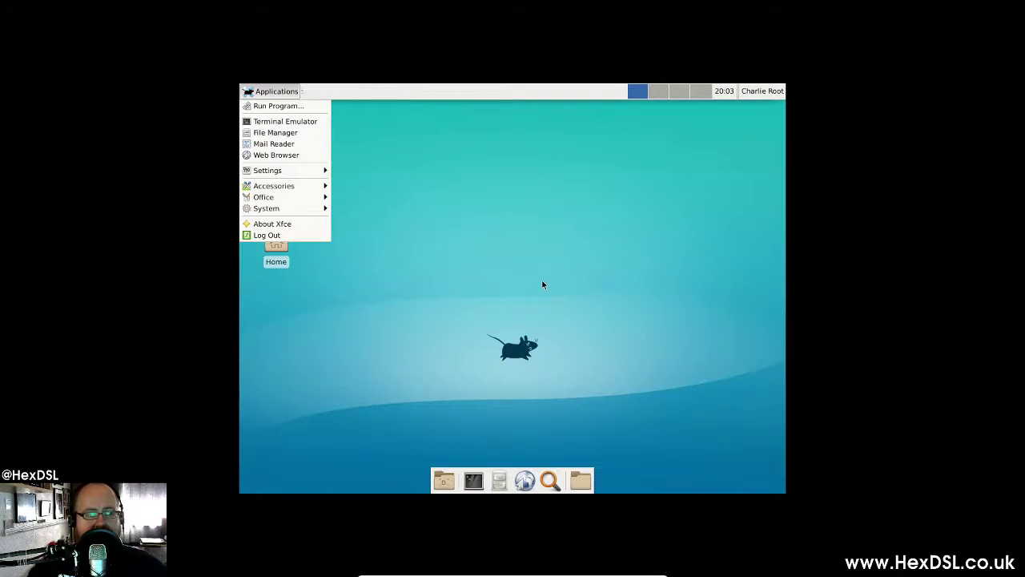
Open a guest terminal, run xrandr to confirm the 1024x768 screen, then close the terminal.
{"action": "left_click", "coordinate": [589, 317]}
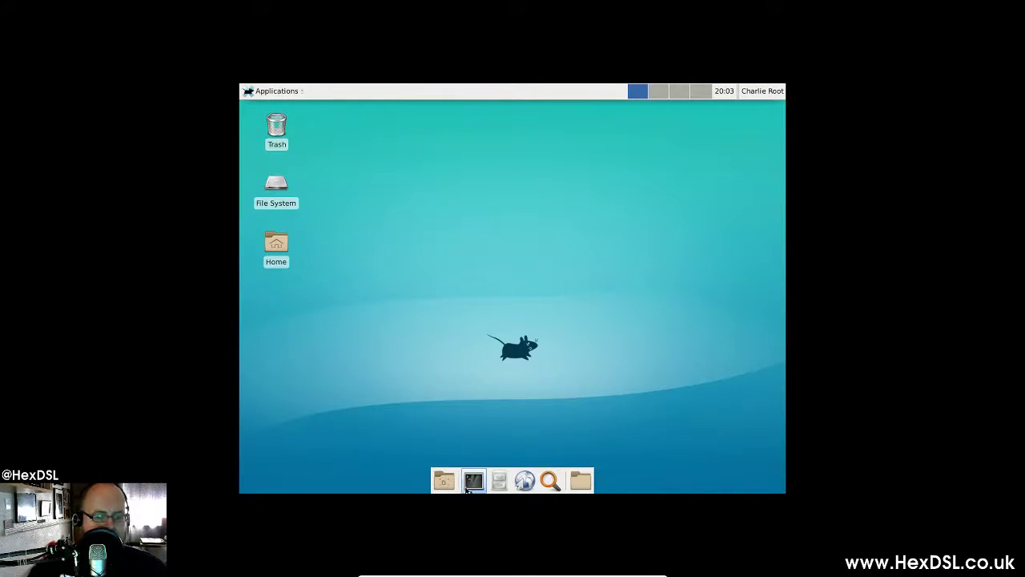
{"action": "left_click", "coordinate": [470, 483]}
{"action": "type", "text": "xram"}
{"action": "type", "text": "d"}
{"action": "key", "text": "Return"}
{"action": "key", "text": "Up"}
{"action": "type", "text": "r"}
{"action": "key", "text": "Return"}
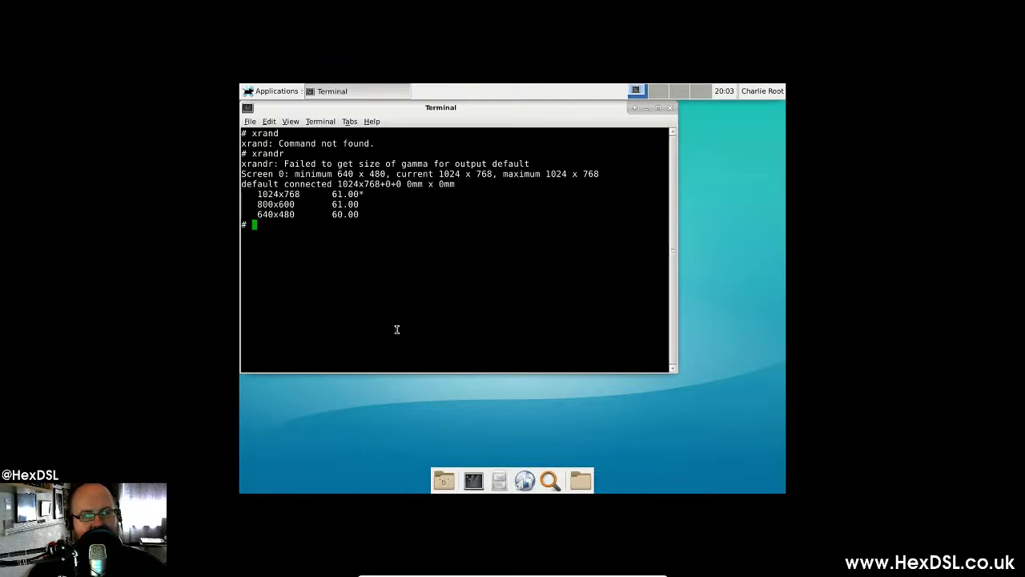
{"action": "left_click", "coordinate": [671, 108]}
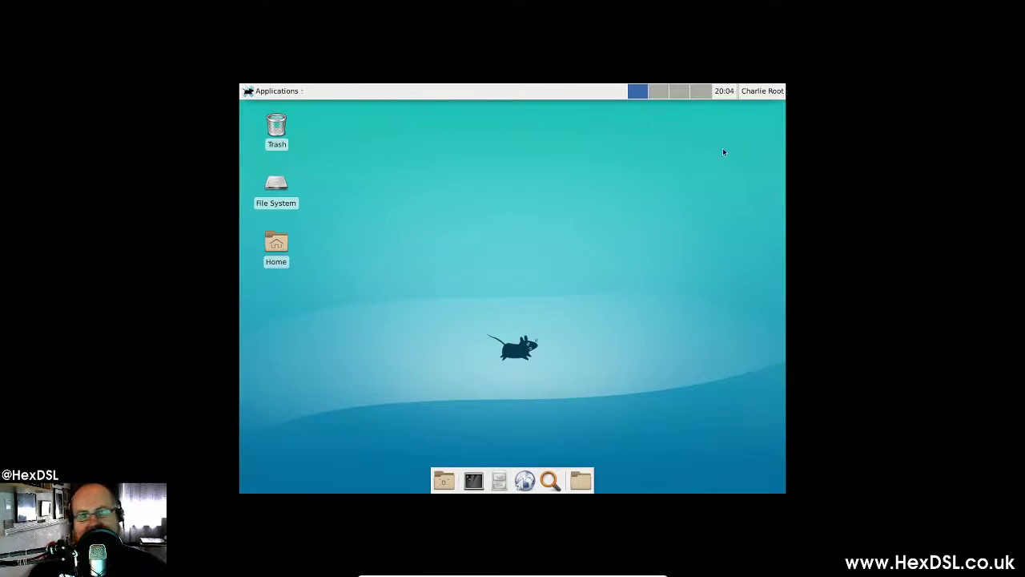
Open the File Manager, move its window to the centre, and browse the File System root.
{"action": "left_click", "coordinate": [499, 481]}
{"action": "left_click_drag", "start_coordinate": [385, 105], "coordinate": [552, 129]}
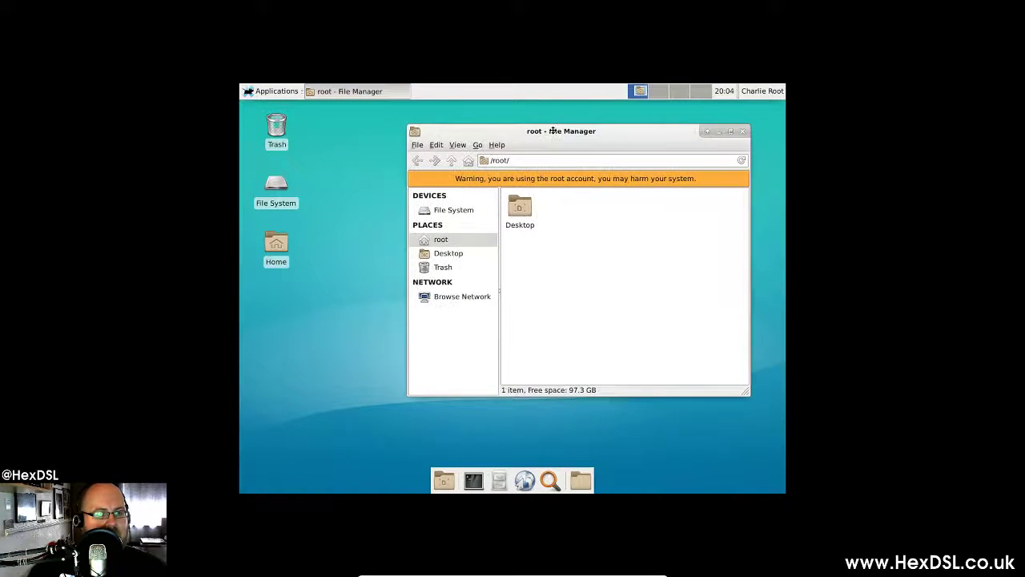
{"action": "left_click", "coordinate": [453, 210]}
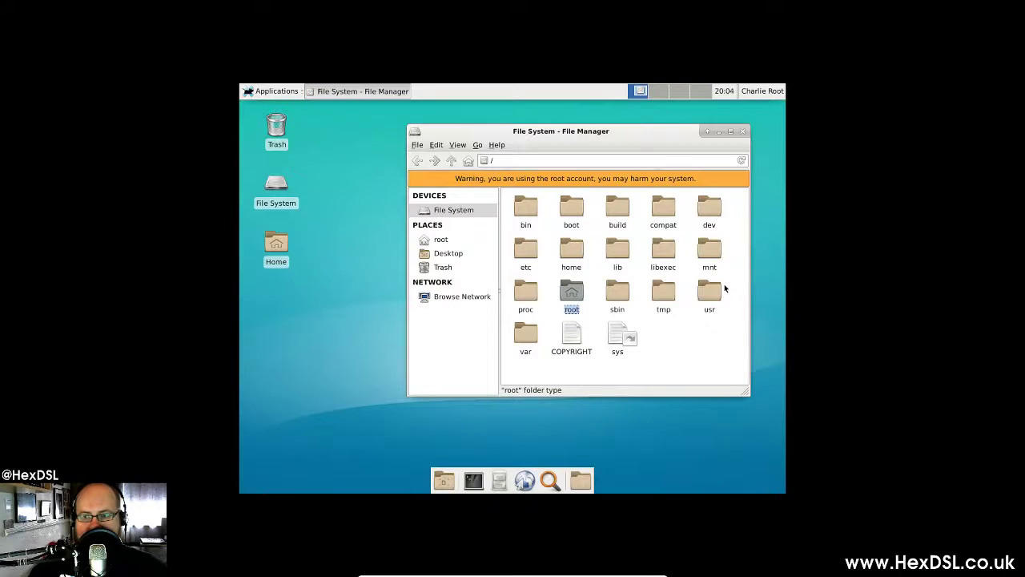
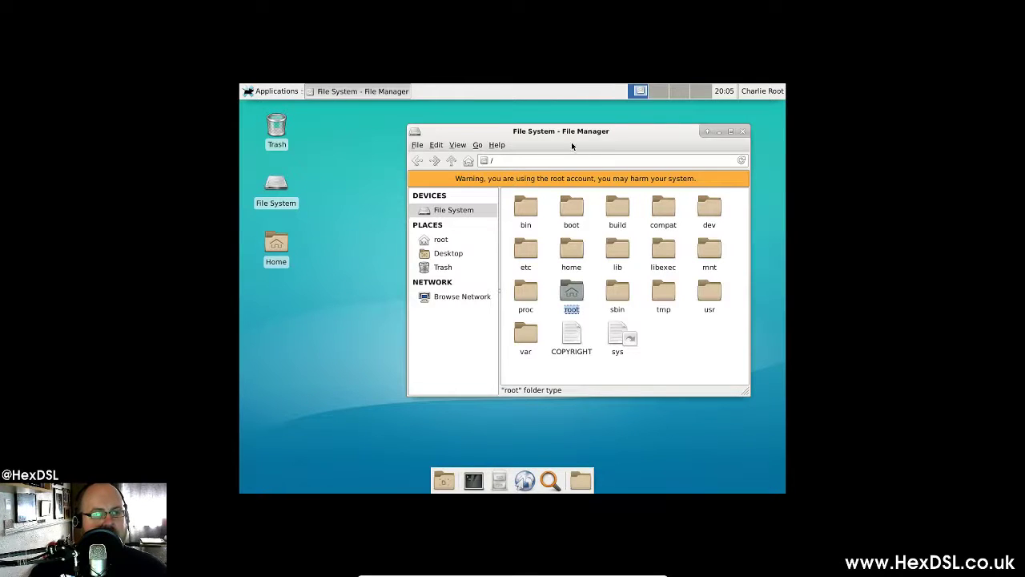
Reposition the root File Manager window and clear the root folder selection.
{"action": "left_click_drag", "start_coordinate": [573, 131], "coordinate": [577, 121]}
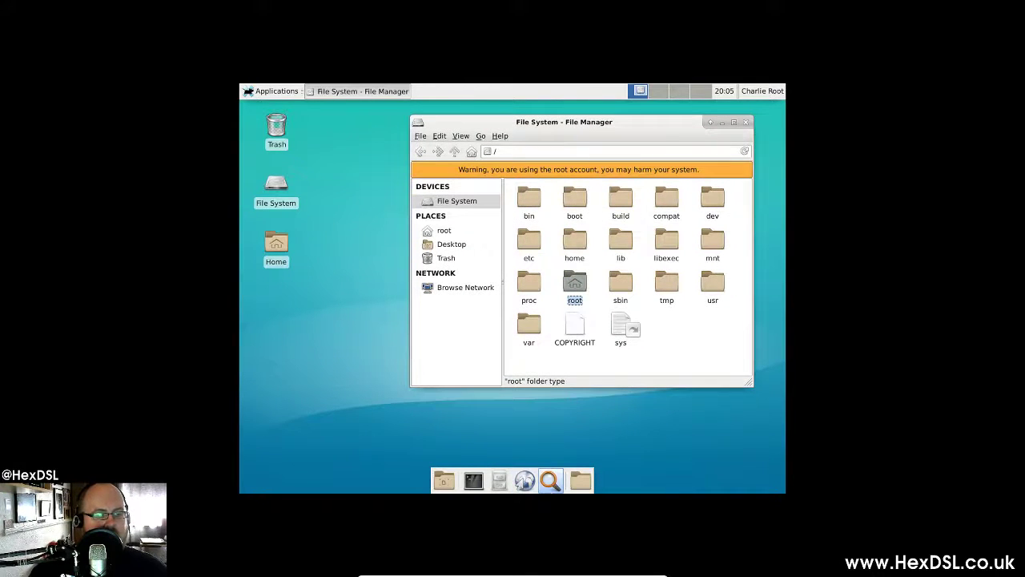
{"action": "left_click_drag", "start_coordinate": [614, 123], "coordinate": [645, 108]}
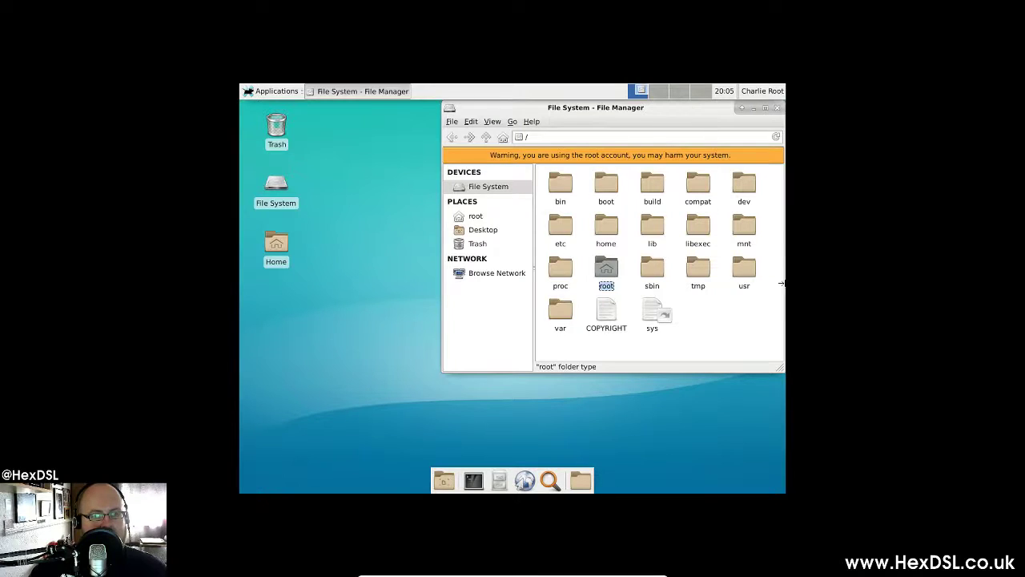
{"action": "left_click", "coordinate": [719, 354]}
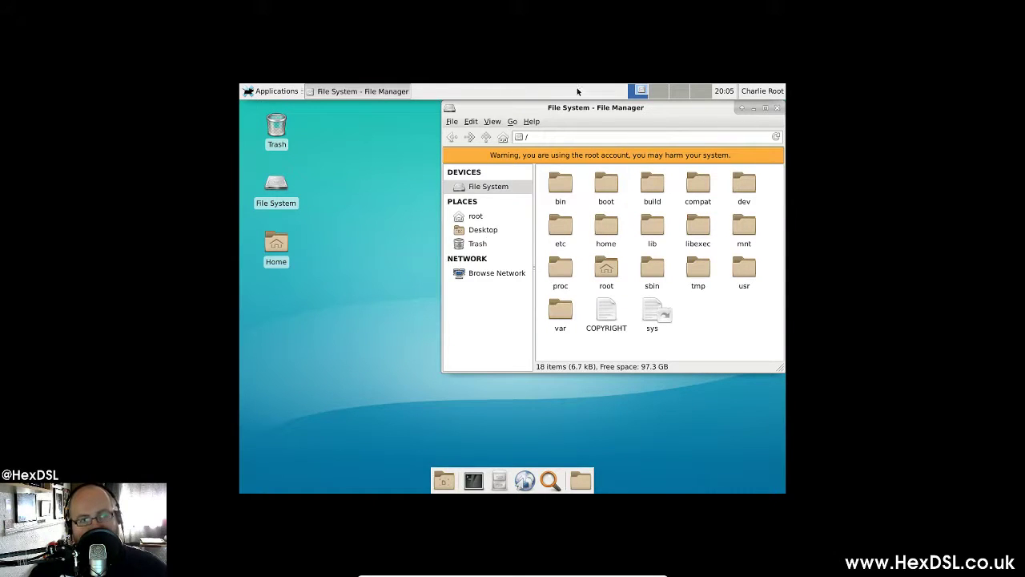
{"action": "left_click_drag", "start_coordinate": [630, 118], "coordinate": [566, 155]}
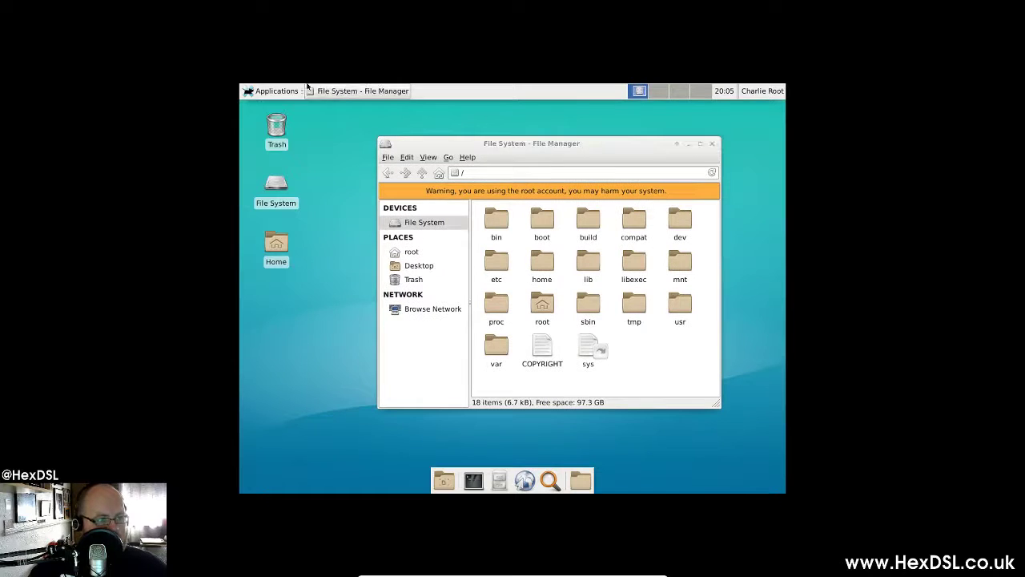
Open About Xfce from Applications and move it toward the screen centre.
{"action": "left_click", "coordinate": [272, 90]}
{"action": "left_click", "coordinate": [324, 229]}
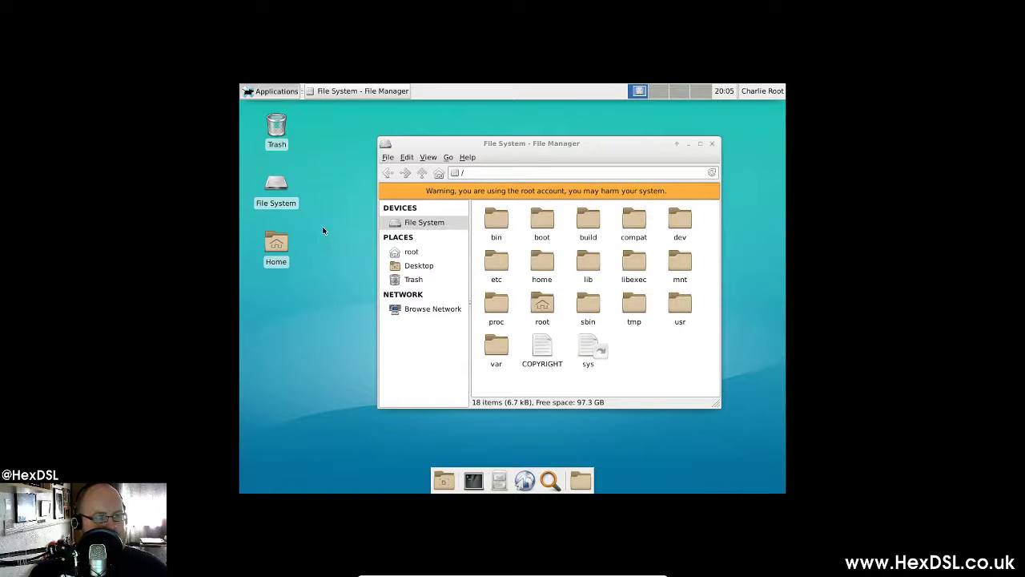
{"action": "left_click_drag", "start_coordinate": [340, 107], "coordinate": [458, 121]}
{"action": "left_click_drag", "start_coordinate": [555, 116], "coordinate": [702, 138]}
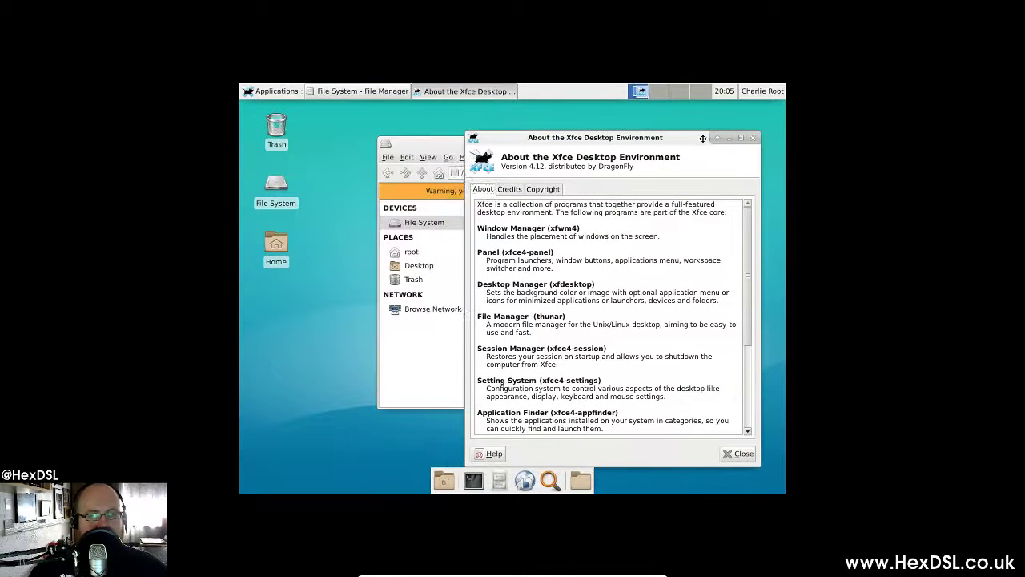
Close the About Xfce window, then start and cancel a log-out.
{"action": "left_click", "coordinate": [753, 138]}
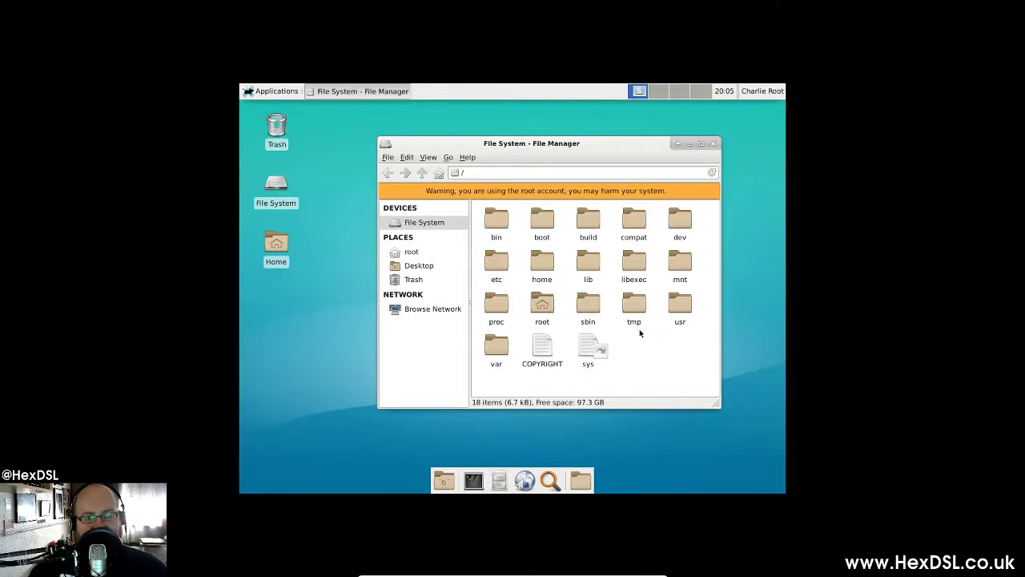
{"action": "key", "text": "alt+F1"}
{"action": "left_click", "coordinate": [303, 234]}
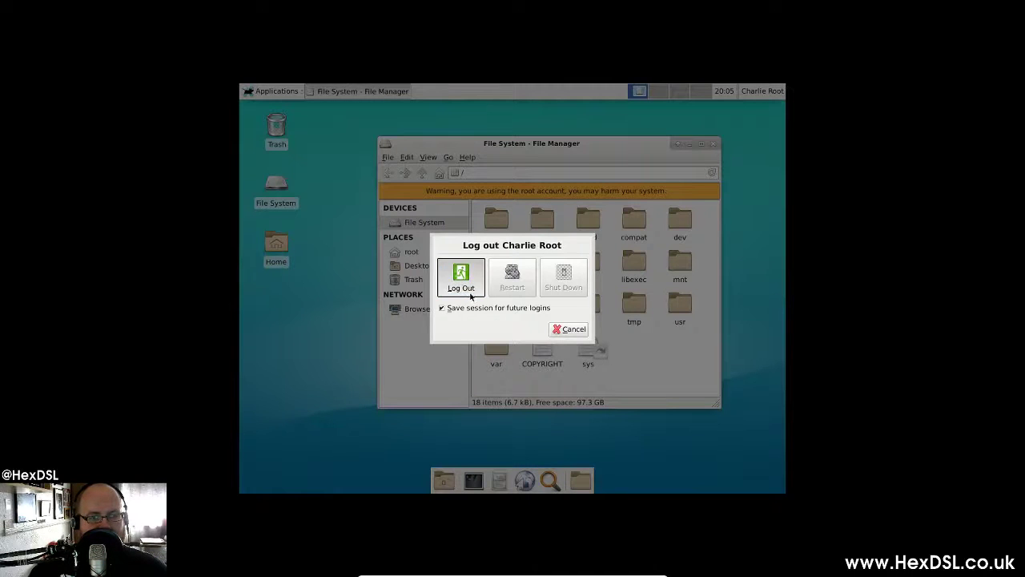
{"action": "left_click", "coordinate": [573, 329]}
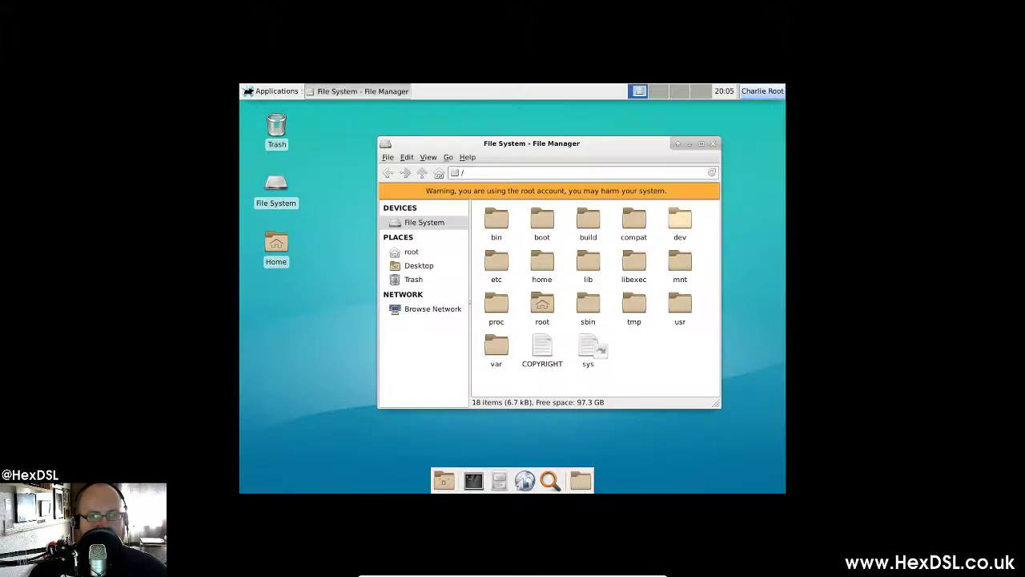
{"action": "key", "text": "Escape"}
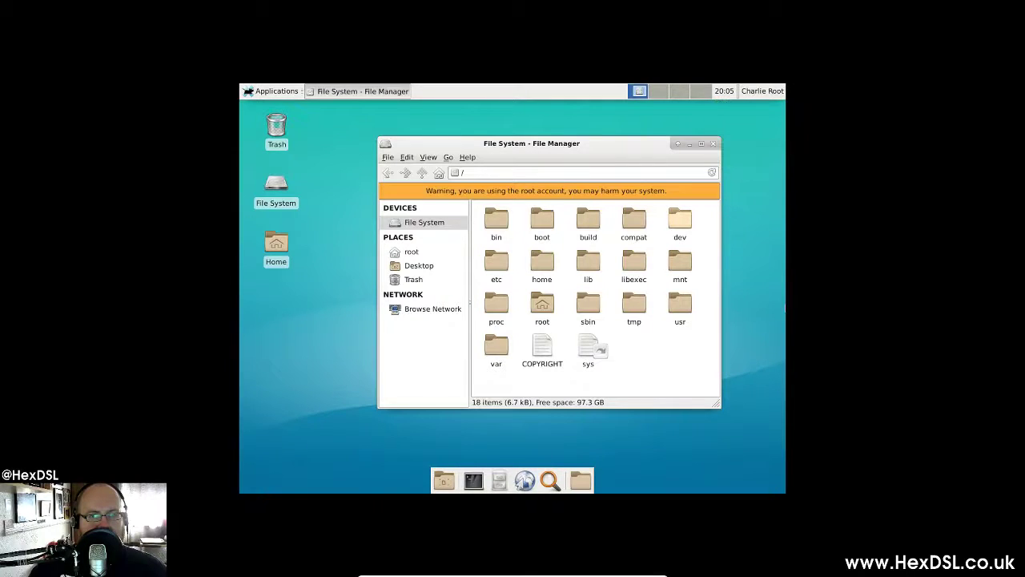
Try launching the web browser, then cancel the preferred-browser chooser.
{"action": "left_click", "coordinate": [242, 89]}
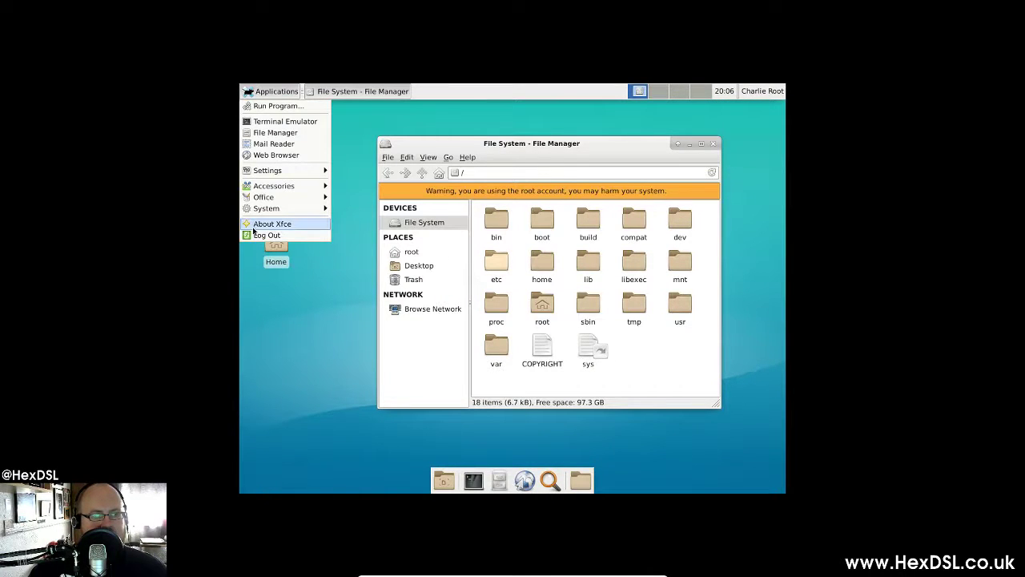
{"action": "left_click", "coordinate": [650, 421]}
{"action": "left_click", "coordinate": [525, 480]}
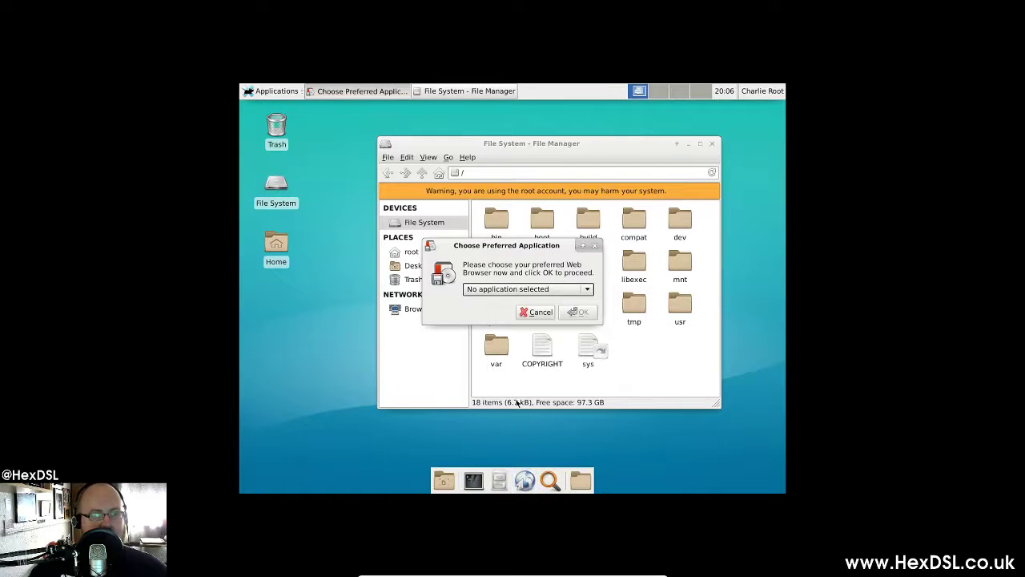
{"action": "left_click", "coordinate": [529, 289]}
{"action": "left_click", "coordinate": [545, 296]}
{"action": "left_click", "coordinate": [536, 324]}
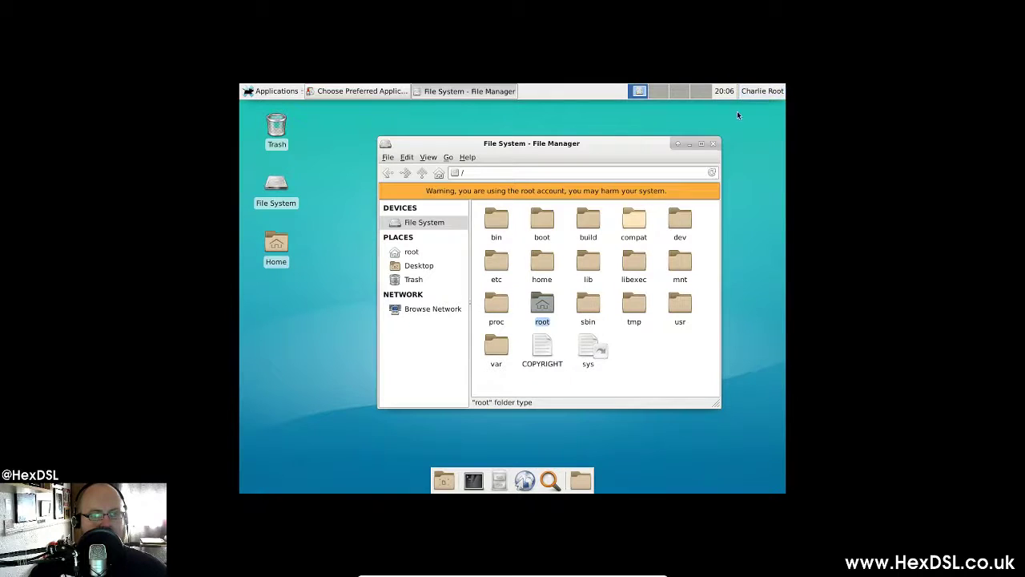
Close the File Manager and choose Log Out from the user menu.
{"action": "left_click", "coordinate": [713, 143]}
{"action": "left_click", "coordinate": [757, 91]}
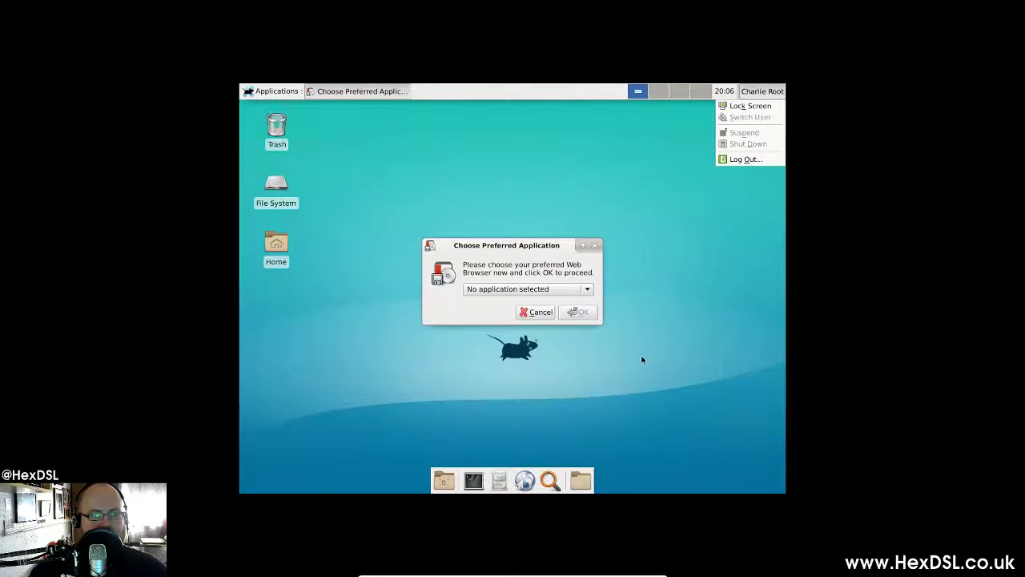
{"action": "left_click", "coordinate": [761, 159]}
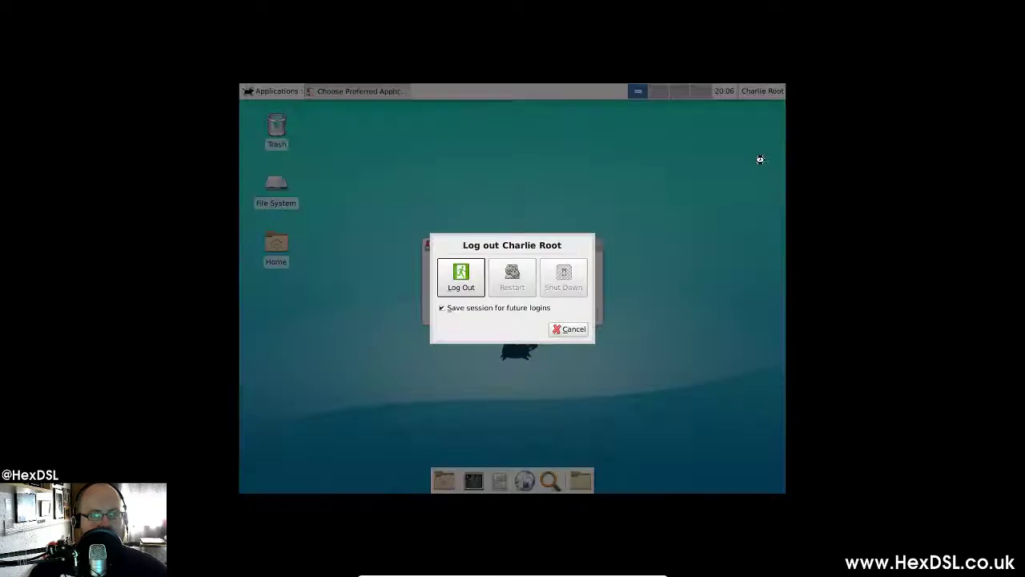
Confirm the Xfce log-out, leave full-screen and power off the DragonFlyBSD VM.
{"action": "left_click", "coordinate": [461, 275]}
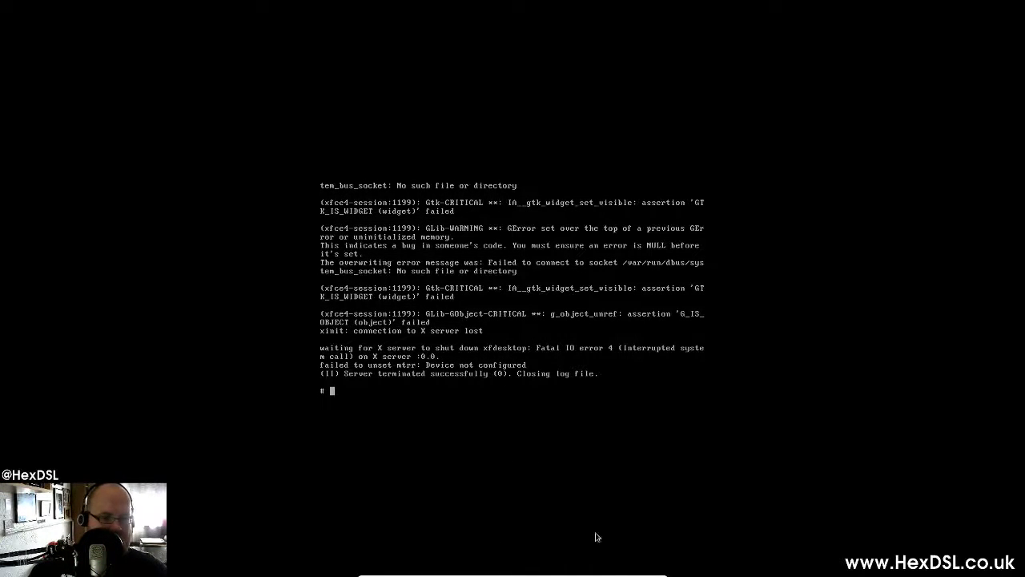
{"action": "key", "text": "ctrl+f"}
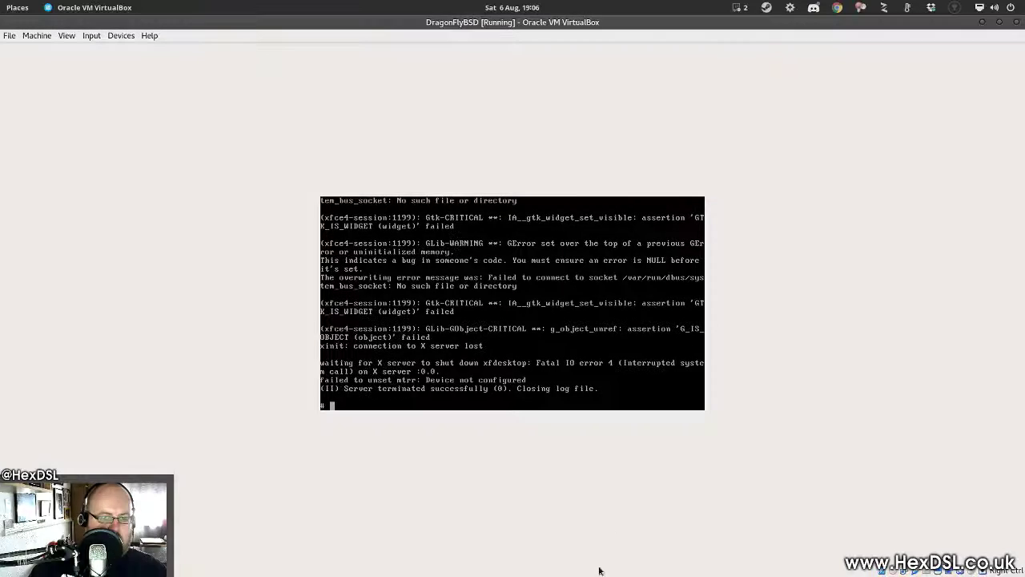
{"action": "left_click", "coordinate": [1014, 26]}
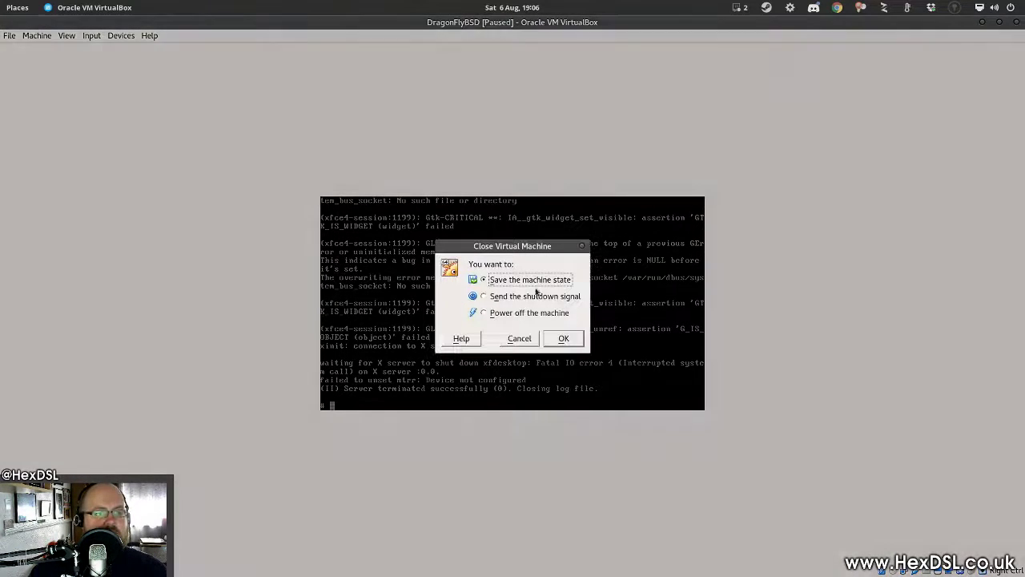
{"action": "left_click", "coordinate": [520, 313]}
{"action": "left_click", "coordinate": [561, 336]}
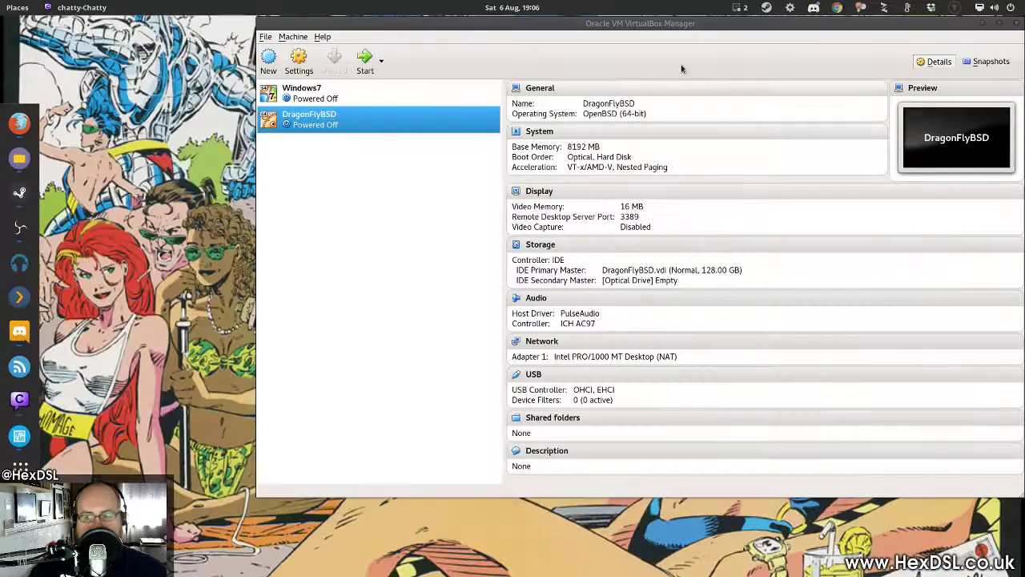
Maximize VirtualBox Manager and start a new BSD / FreeBSD (64-bit) machine.
{"action": "left_click_drag", "start_coordinate": [664, 46], "coordinate": [659, 46]}
{"action": "double_click", "coordinate": [660, 46]}
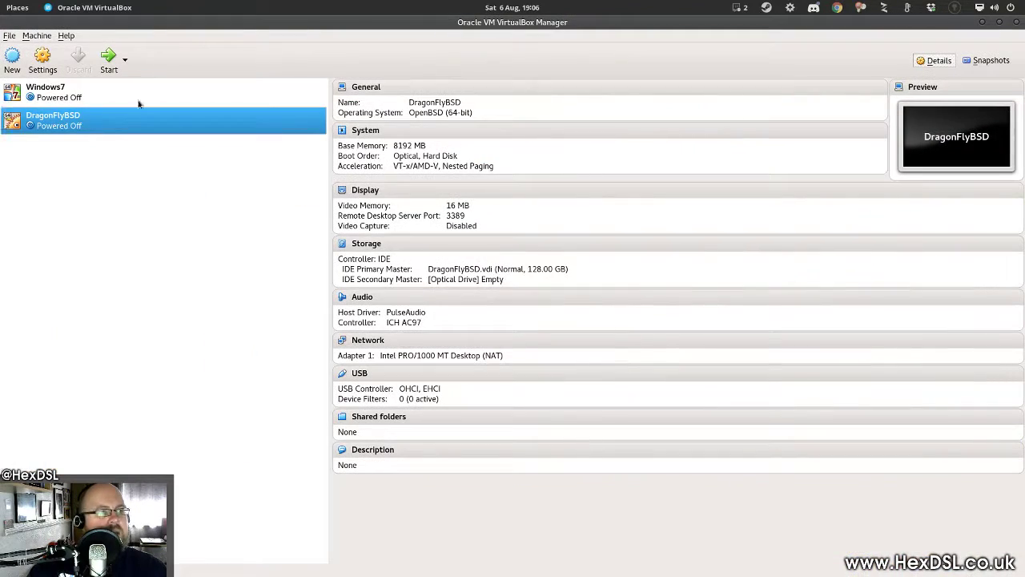
{"action": "left_click", "coordinate": [12, 63]}
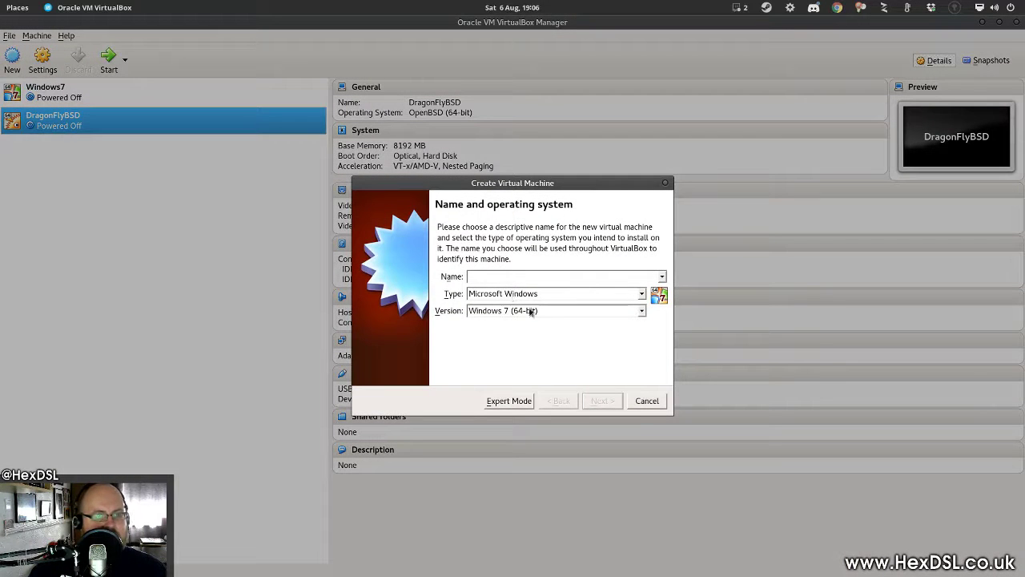
{"action": "left_click", "coordinate": [529, 311]}
{"action": "left_click", "coordinate": [552, 293]}
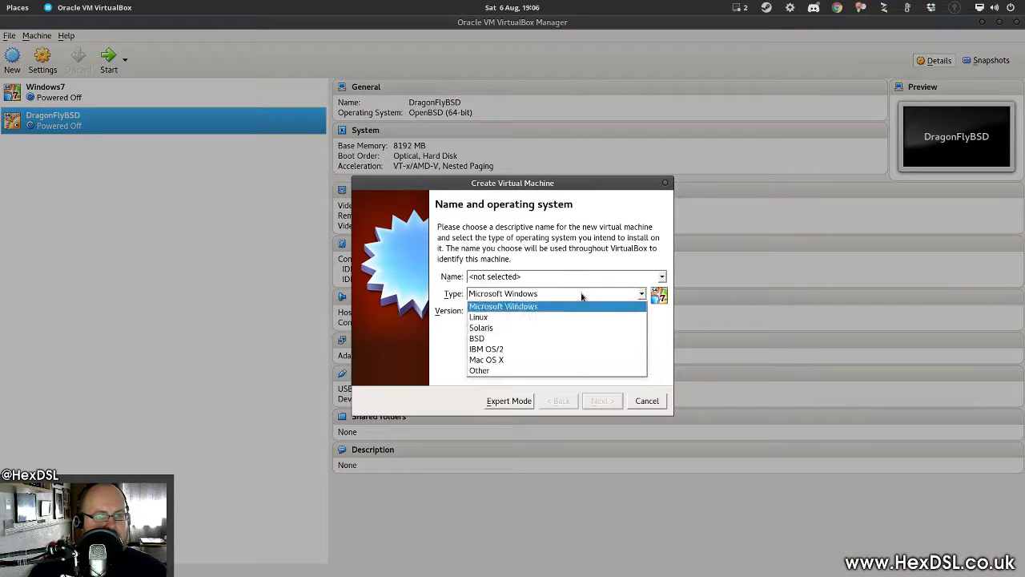
{"action": "left_click", "coordinate": [561, 340]}
{"action": "left_click", "coordinate": [585, 311]}
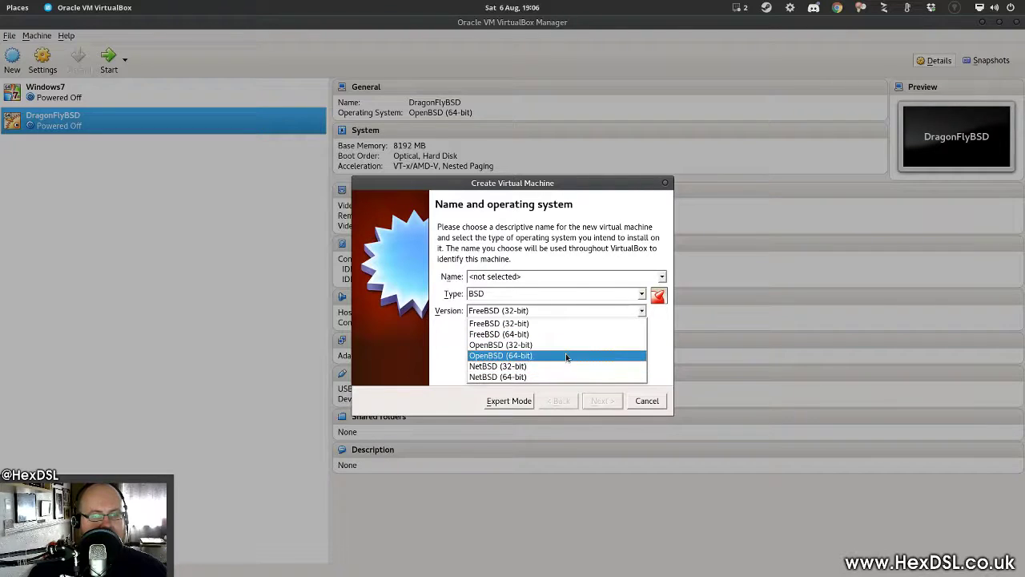
{"action": "left_click", "coordinate": [564, 333]}
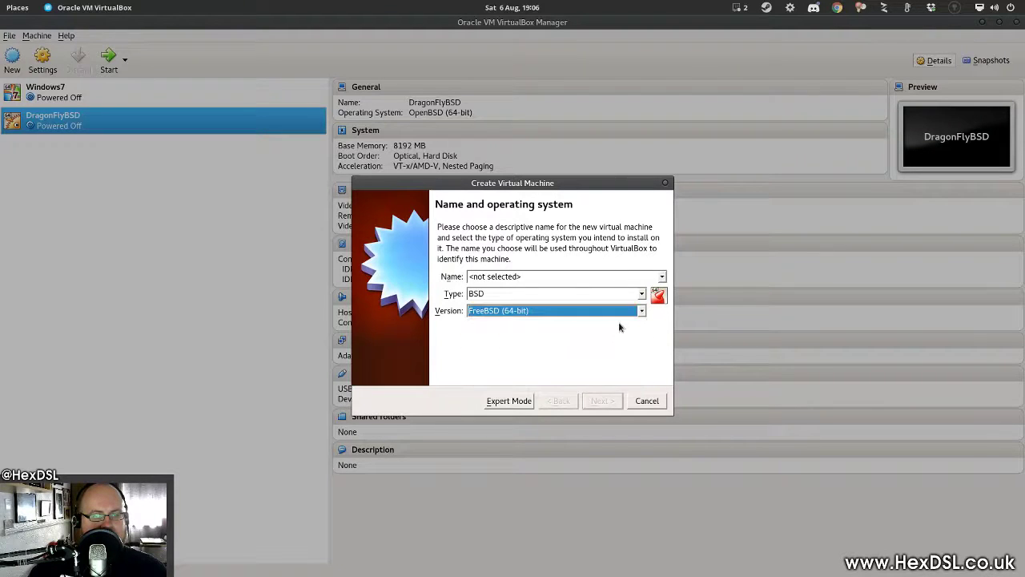
Name the new machine PC-BSD, keeping FreeBSD (64-bit) as the version.
{"action": "left_click", "coordinate": [656, 278]}
{"action": "left_click", "coordinate": [662, 276]}
{"action": "left_click", "coordinate": [632, 275]}
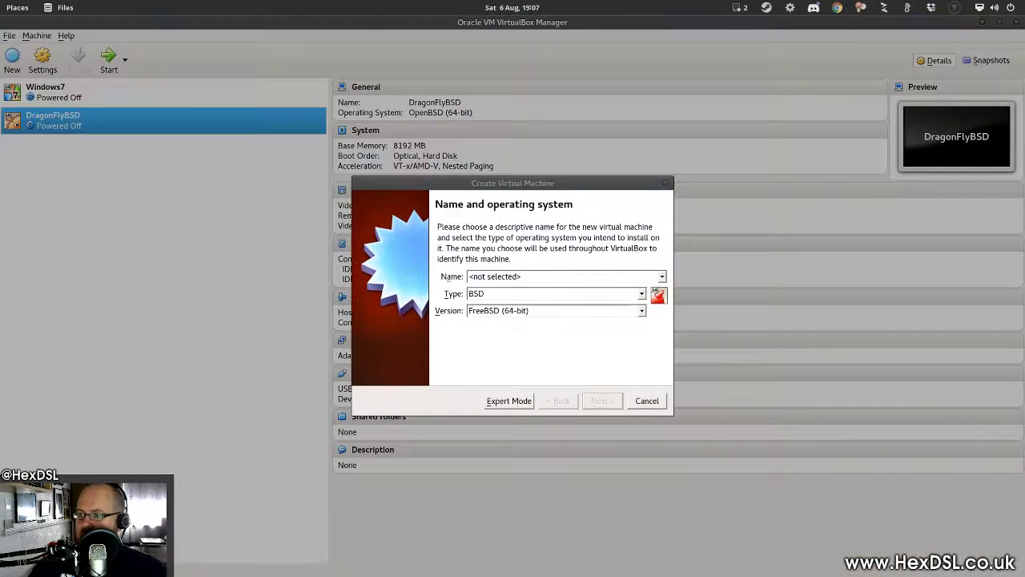
{"action": "left_click", "coordinate": [608, 311]}
{"action": "left_click", "coordinate": [608, 315]}
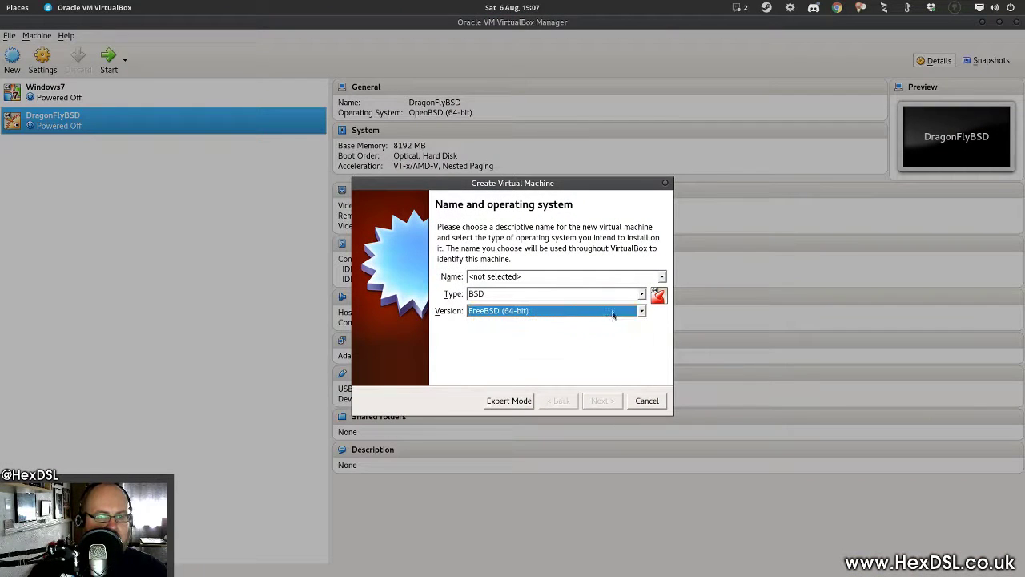
{"action": "left_click", "coordinate": [614, 276]}
{"action": "type", "text": "PC-B"}
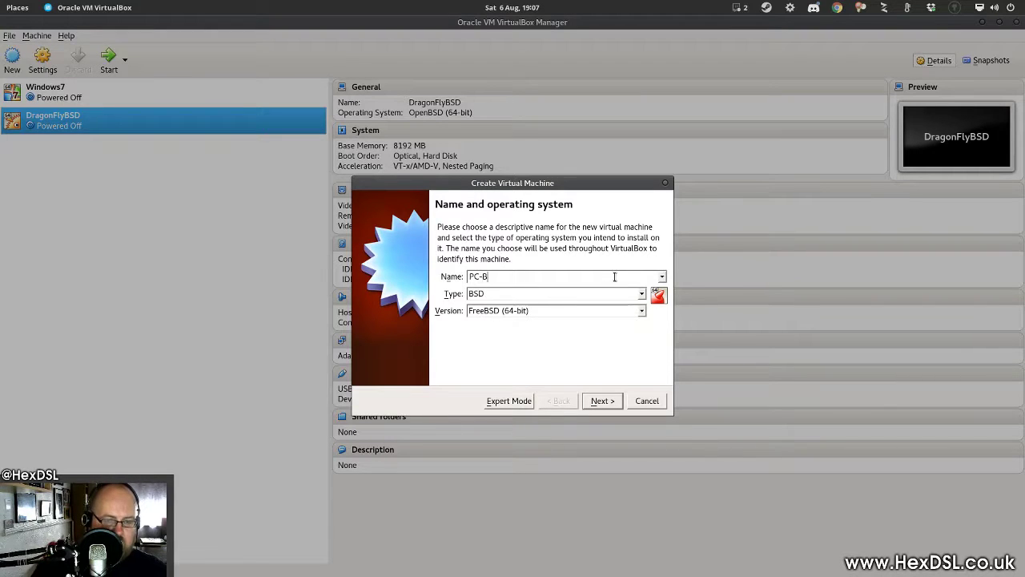
{"action": "type", "text": "SD"}
{"action": "key", "text": "Return"}
Set the machine's memory to 8192 MB.
{"action": "left_click", "coordinate": [568, 271]}
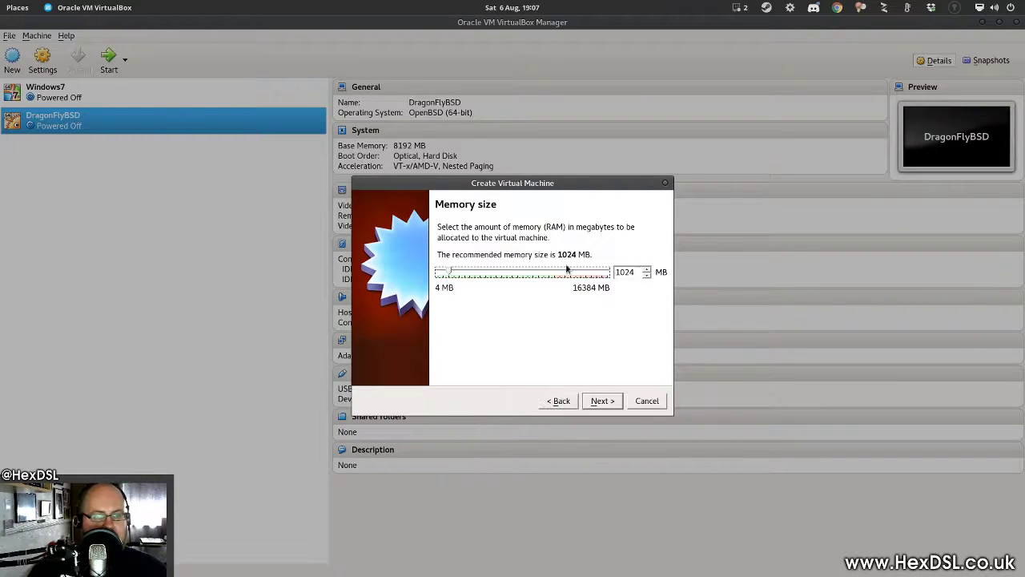
{"action": "left_click", "coordinate": [549, 273]}
{"action": "left_click", "coordinate": [549, 273]}
{"action": "left_click", "coordinate": [549, 272]}
{"action": "left_click", "coordinate": [549, 272]}
{"action": "left_click", "coordinate": [550, 273]}
{"action": "left_click", "coordinate": [549, 272]}
{"action": "left_click", "coordinate": [520, 279]}
{"action": "left_click", "coordinate": [520, 280]}
{"action": "left_click", "coordinate": [552, 276]}
Create a new 128 GB VDI virtual hard disk and finish the machine.
{"action": "left_click", "coordinate": [600, 400]}
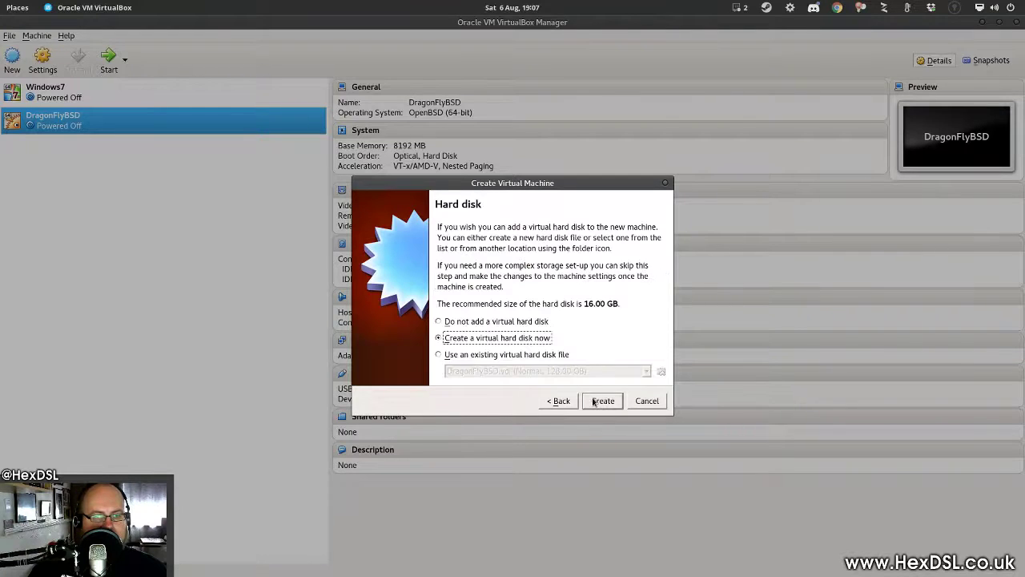
{"action": "left_click", "coordinate": [594, 402]}
{"action": "left_click", "coordinate": [619, 422]}
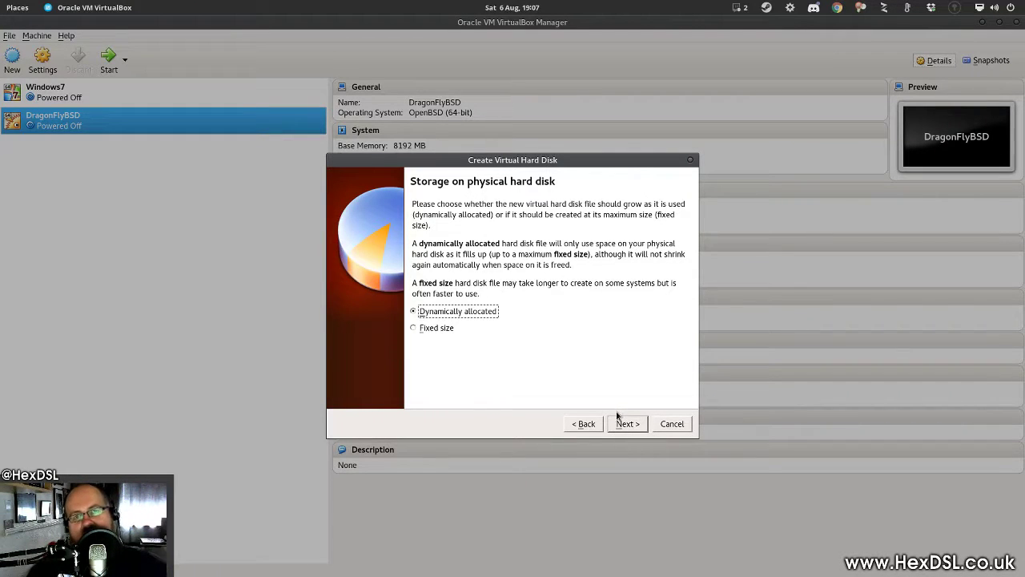
{"action": "left_click", "coordinate": [624, 422]}
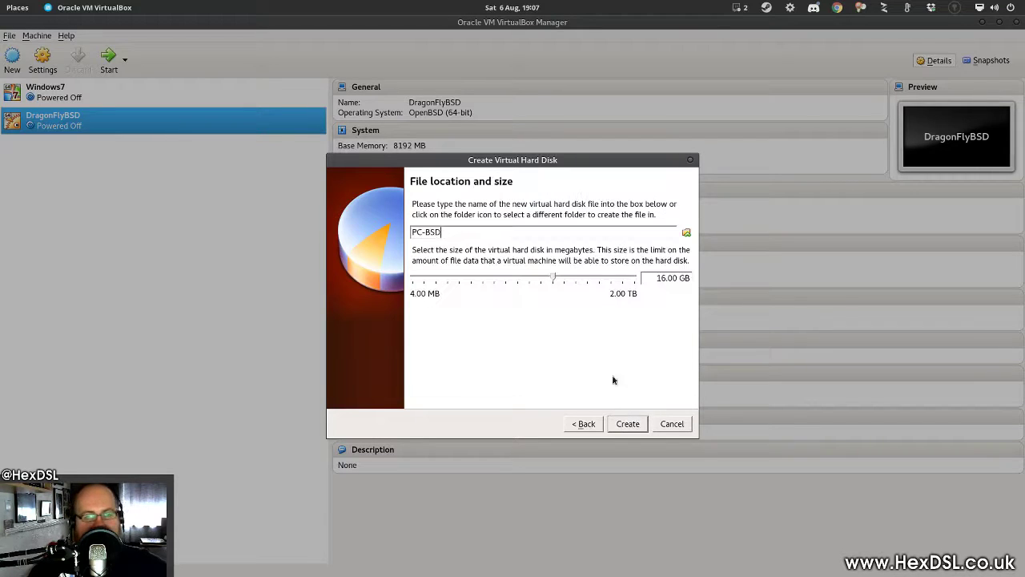
{"action": "left_click", "coordinate": [598, 278]}
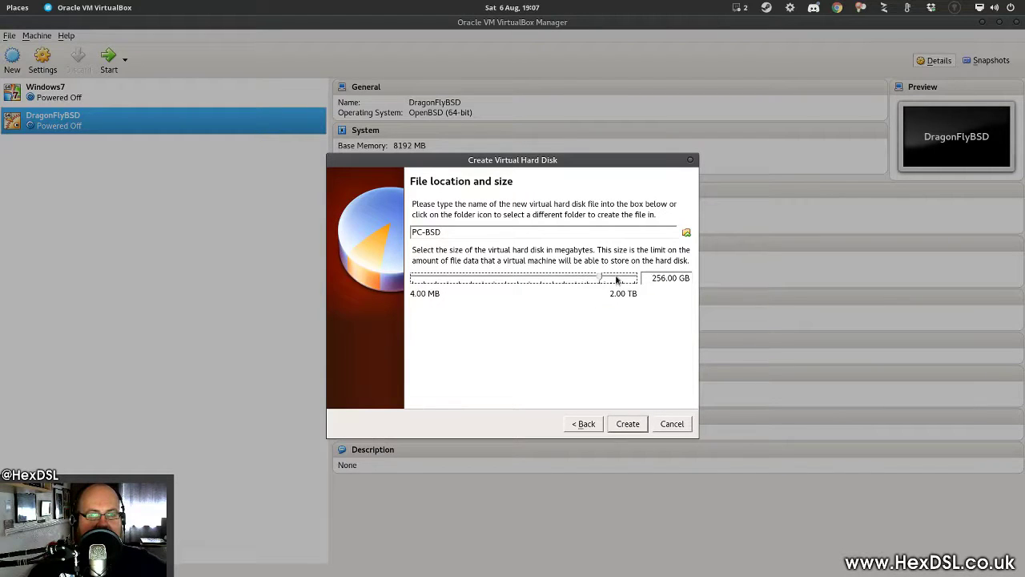
{"action": "left_click", "coordinate": [545, 278]}
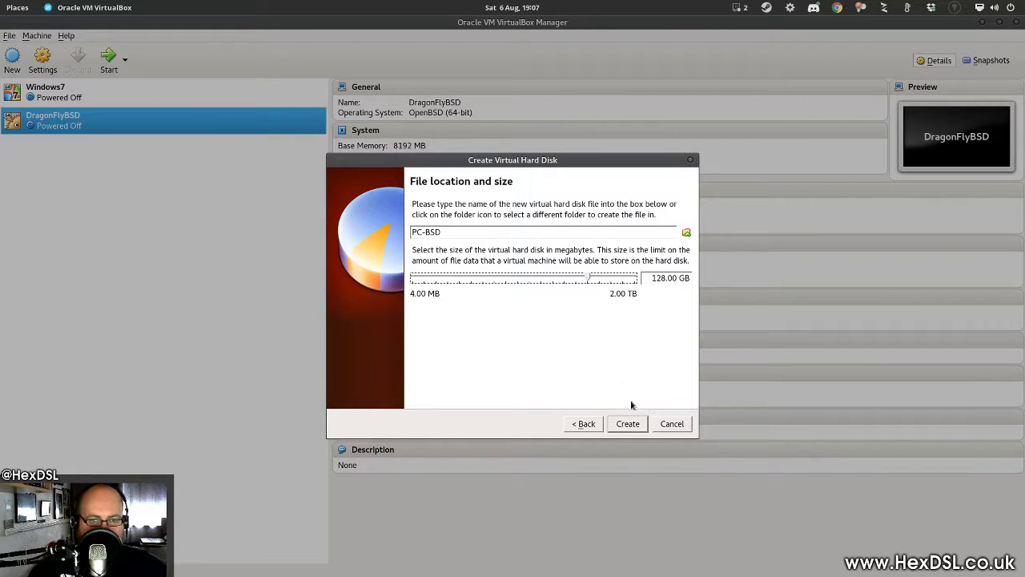
{"action": "left_click", "coordinate": [636, 426]}
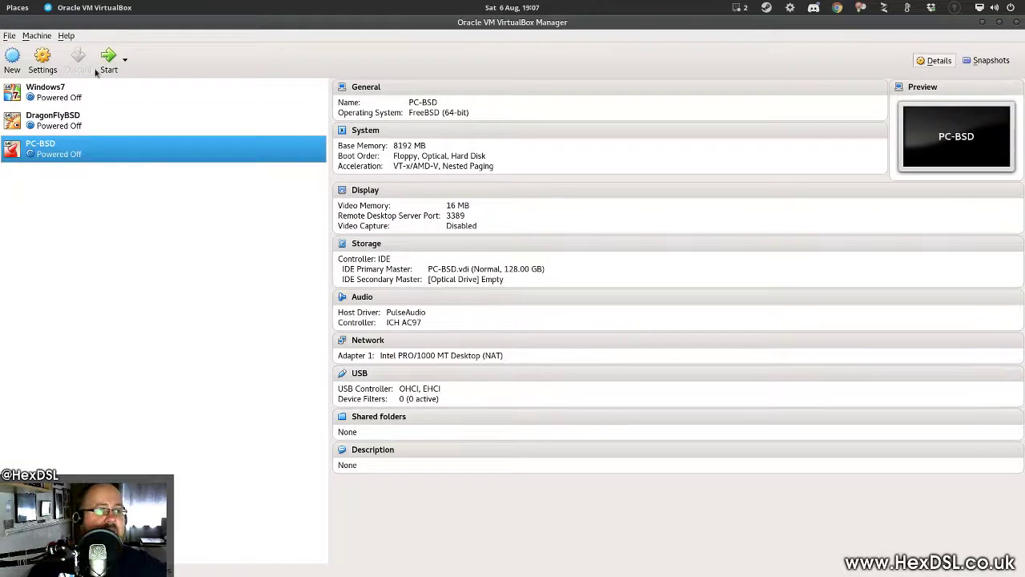
{"action": "left_click", "coordinate": [107, 68]}
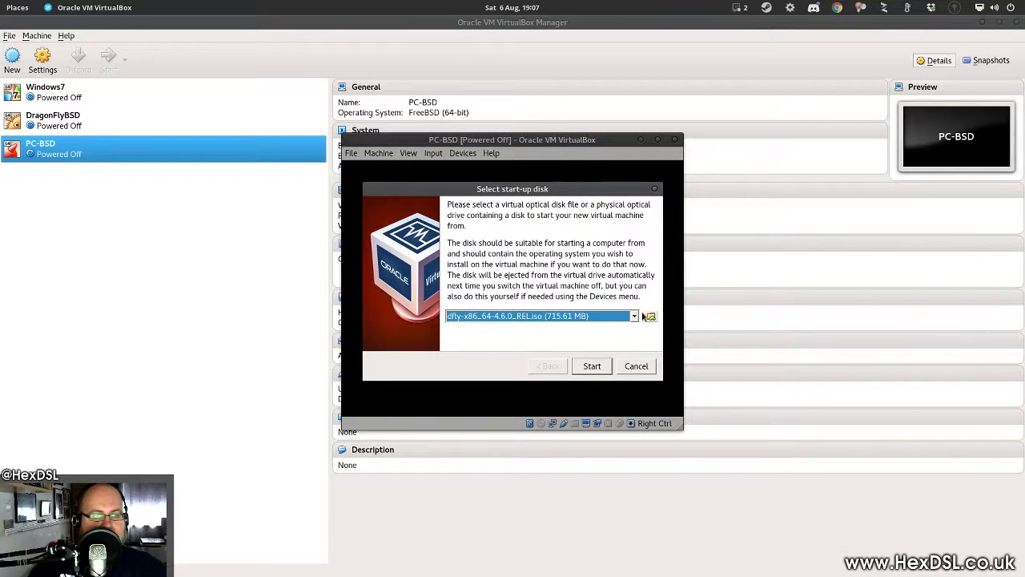
Boot PC-BSD from PCBSD10.3-RELEASE-03-31-2016-x64-DVD.iso and maximize the VM window.
{"action": "left_click", "coordinate": [651, 316]}
{"action": "left_click", "coordinate": [535, 270]}
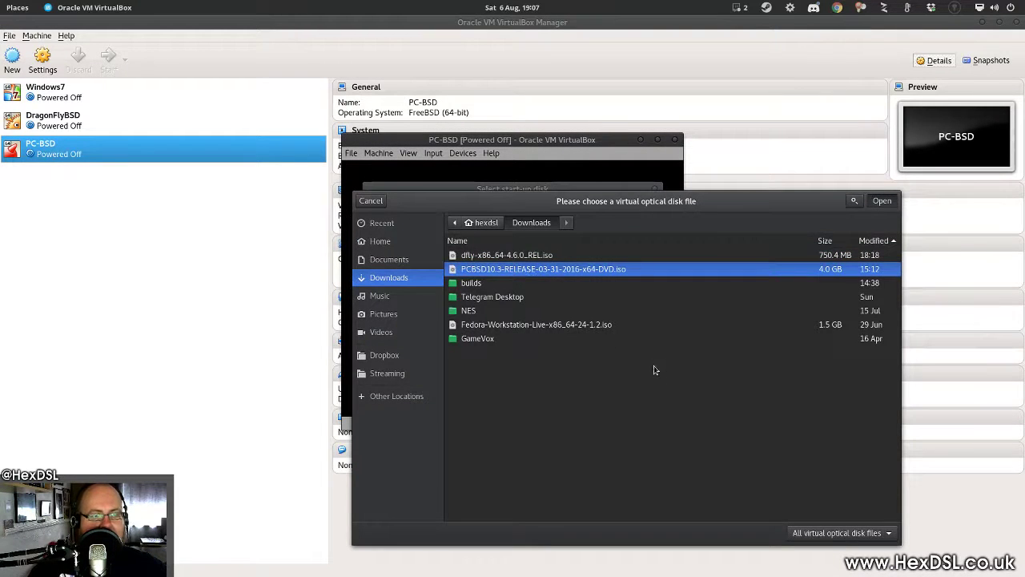
{"action": "key", "text": "Return"}
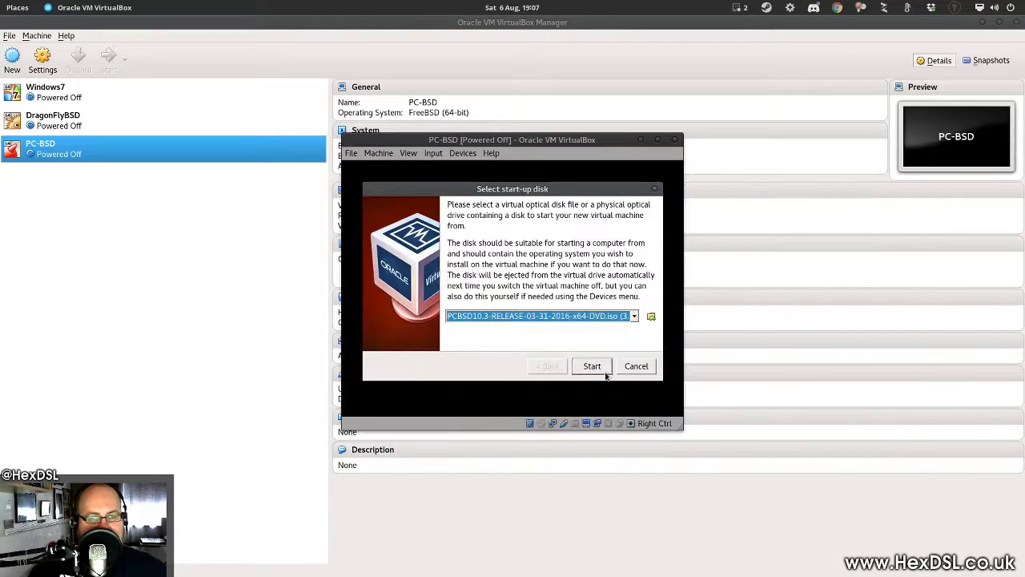
{"action": "left_click", "coordinate": [595, 367]}
{"action": "left_click_drag", "start_coordinate": [569, 141], "coordinate": [564, 7]}
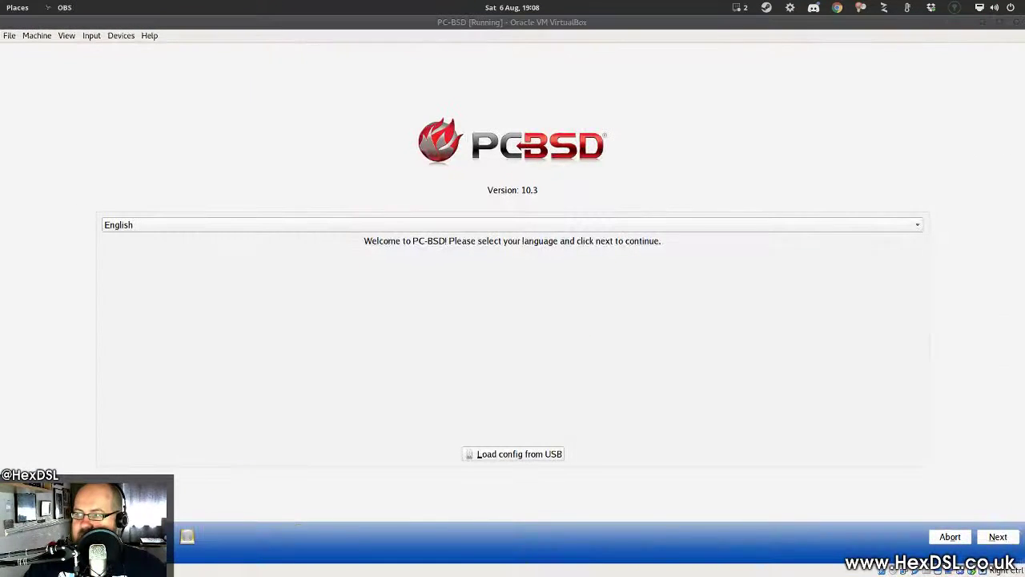
Go full-screen and accept Desktop (KDE) and default full-disk ZFS install on ada0.
{"action": "left_click", "coordinate": [773, 303]}
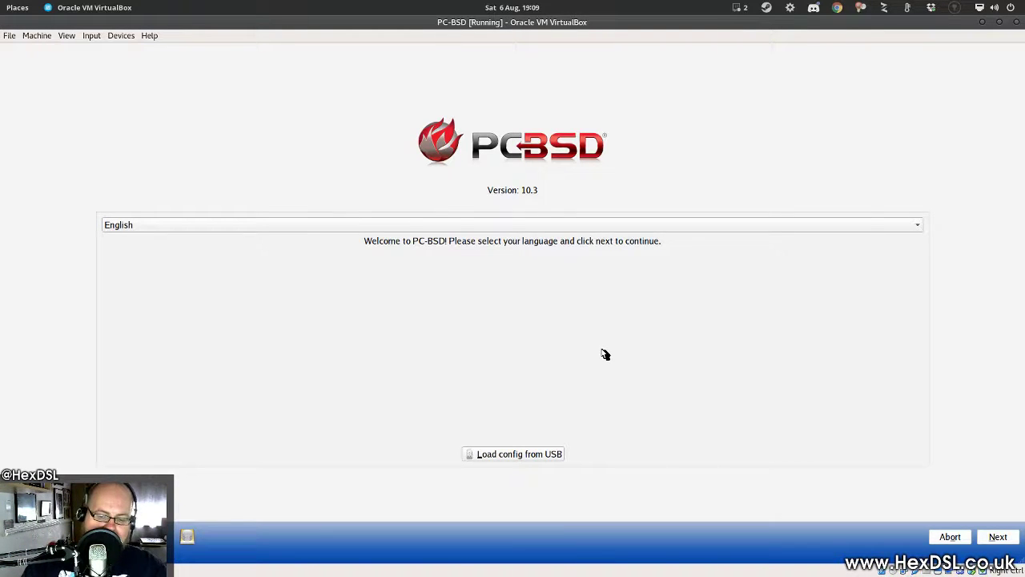
{"action": "key", "text": "ctrl+f"}
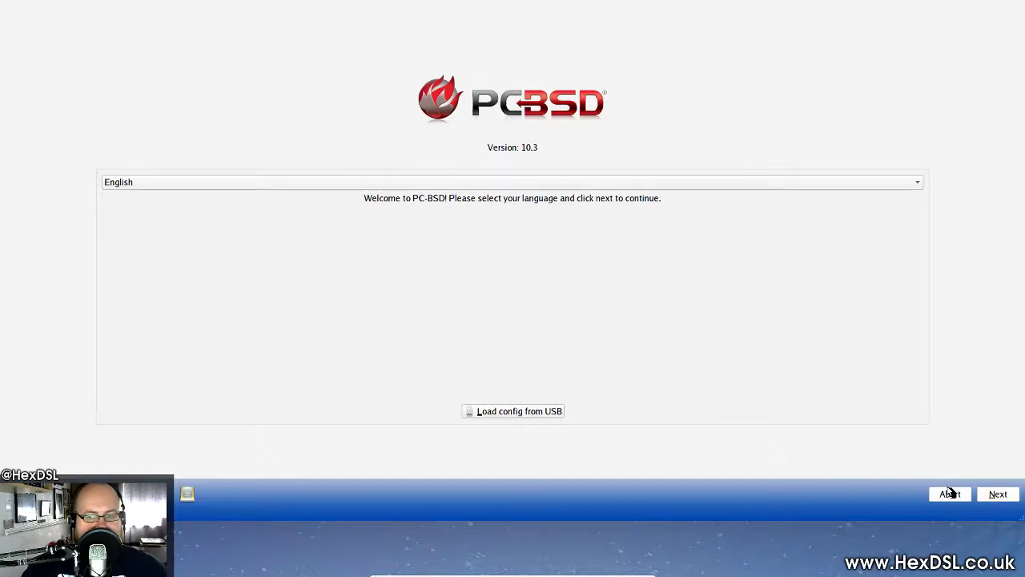
{"action": "left_click", "coordinate": [999, 496]}
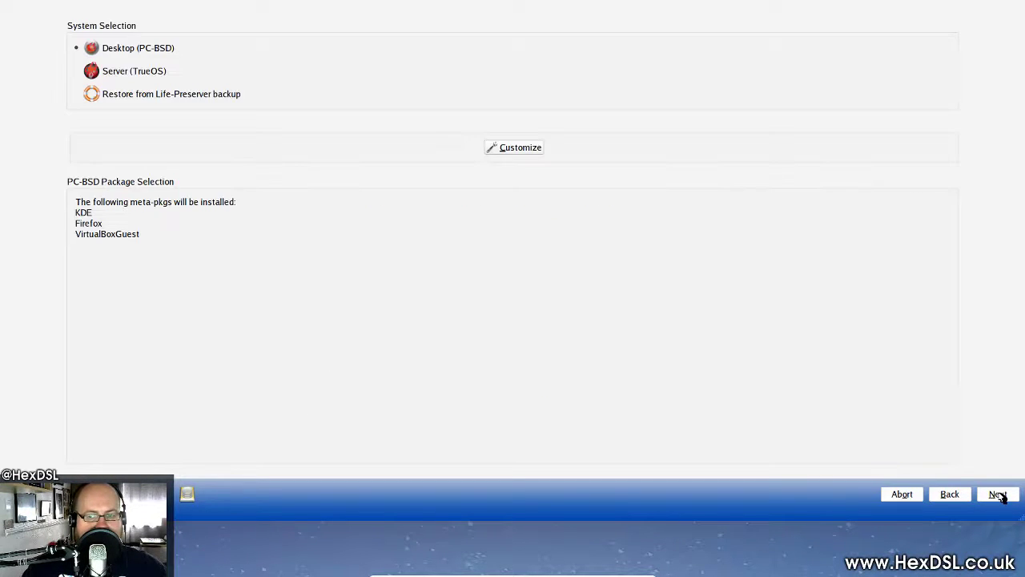
{"action": "left_click", "coordinate": [951, 493]}
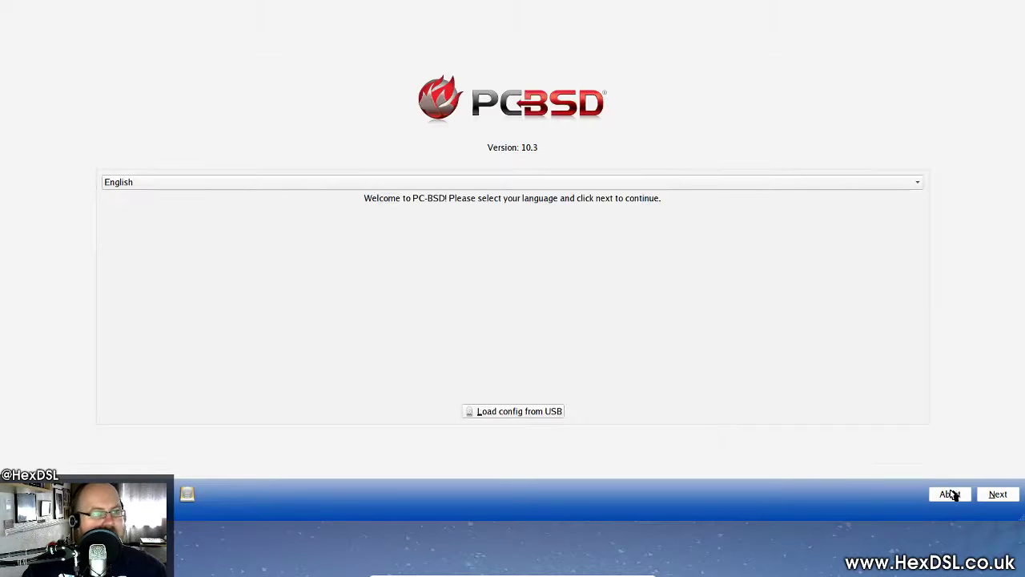
{"action": "left_click", "coordinate": [997, 496]}
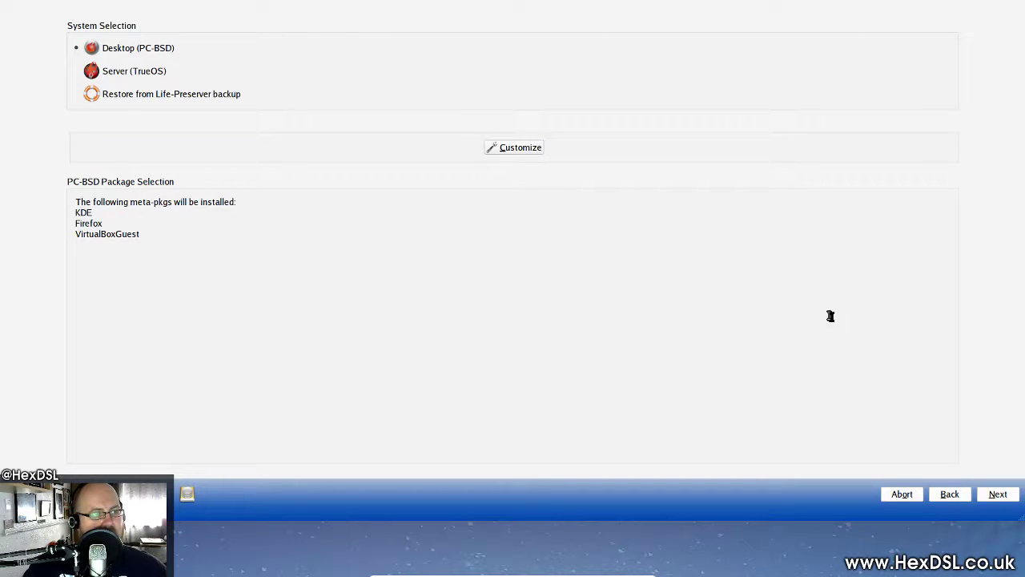
{"action": "left_click", "coordinate": [1000, 495]}
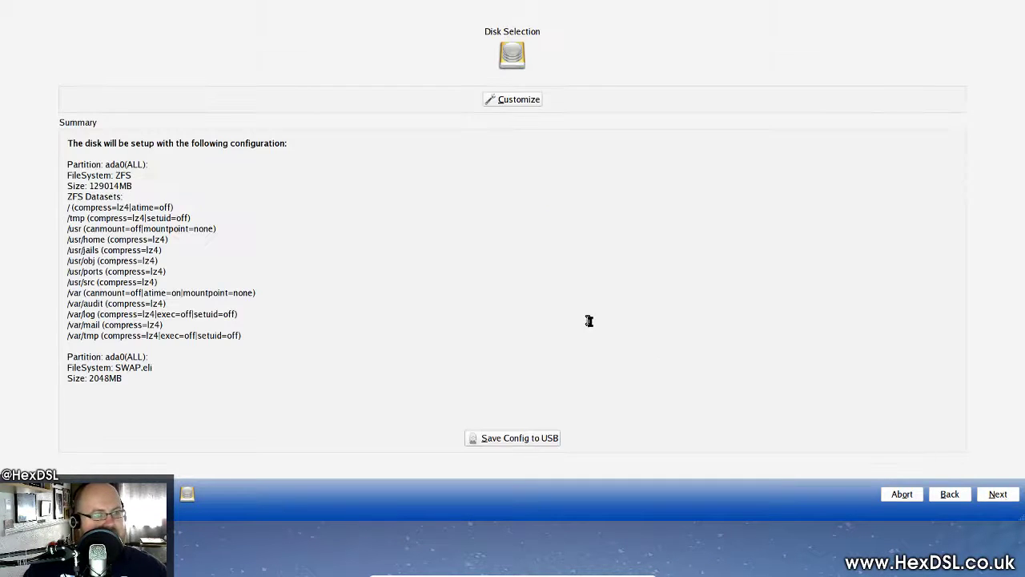
{"action": "left_click", "coordinate": [998, 495]}
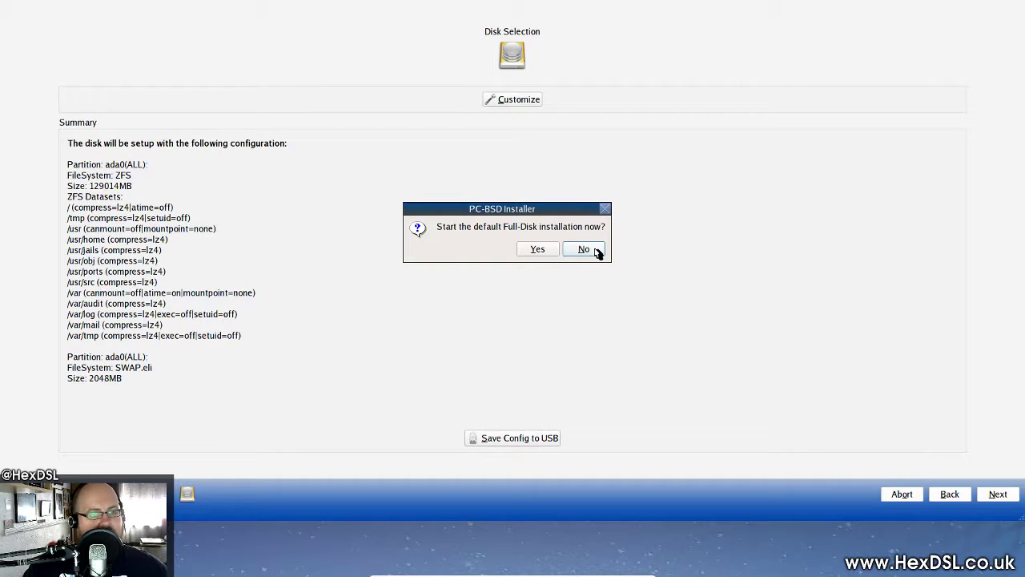
{"action": "left_click", "coordinate": [539, 249]}
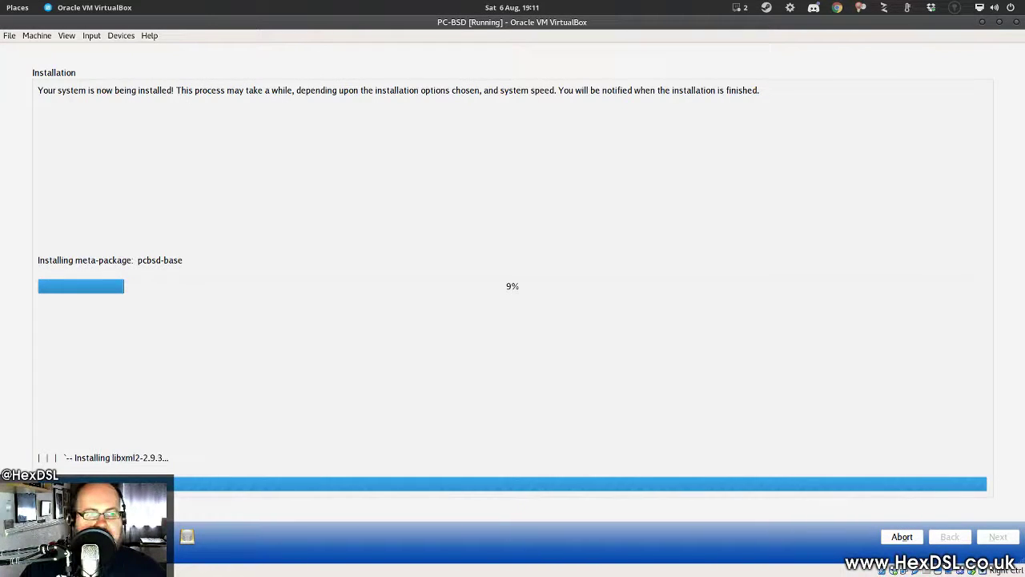
{"action": "key", "text": "super"}
{"action": "key", "text": "super"}
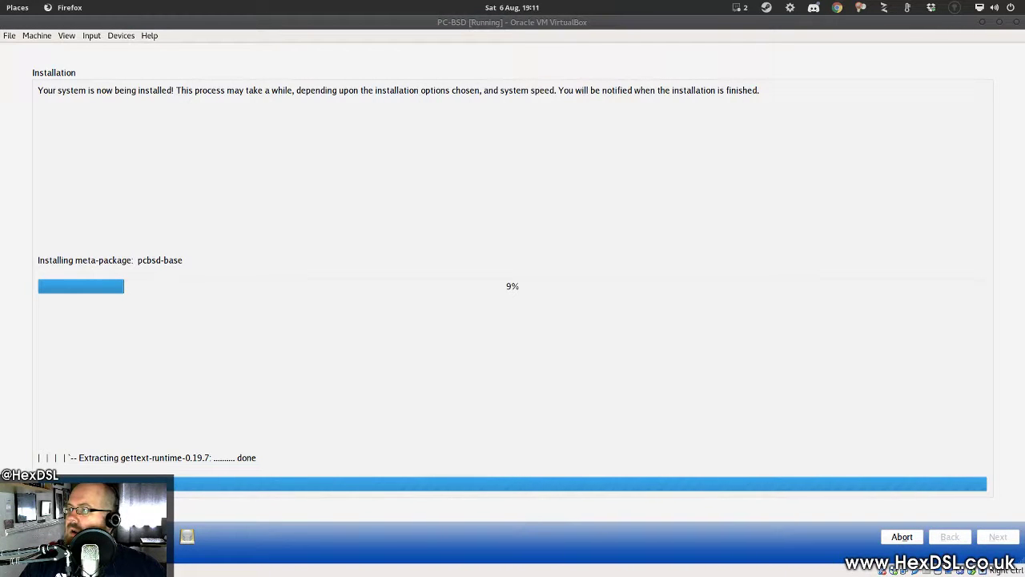
{"action": "key", "text": "super"}
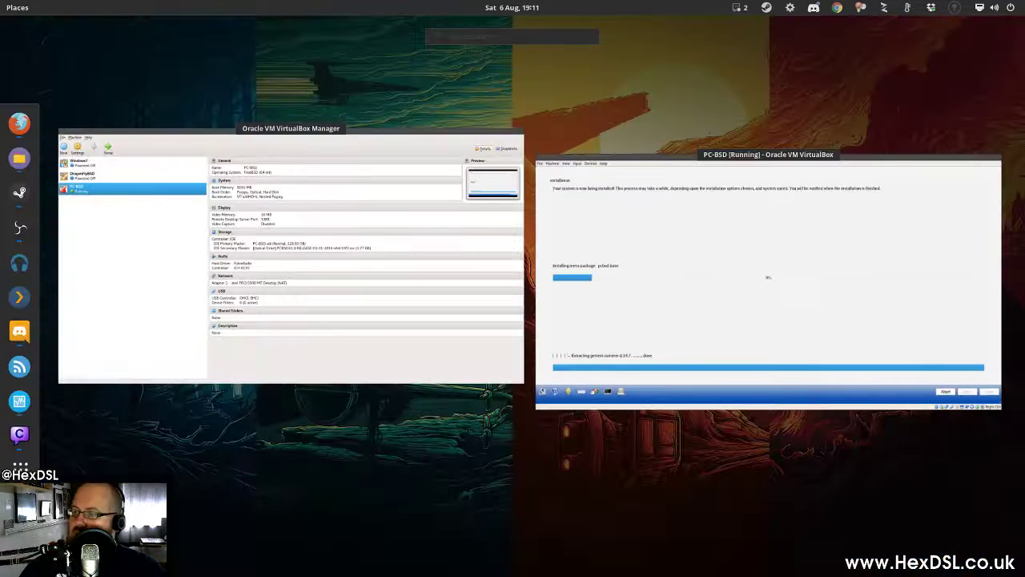
{"action": "key", "text": "super"}
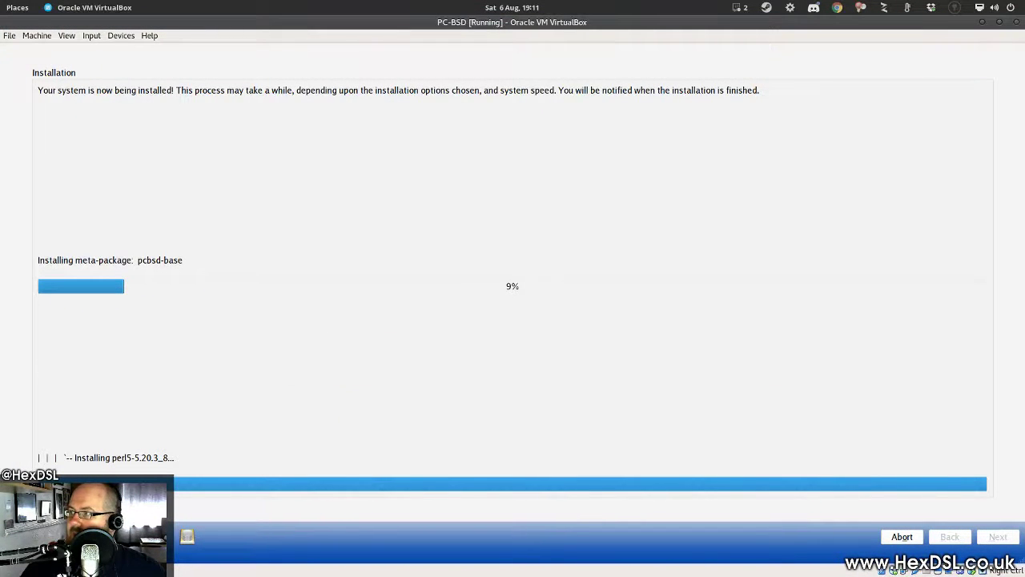
{"action": "key", "text": "super"}
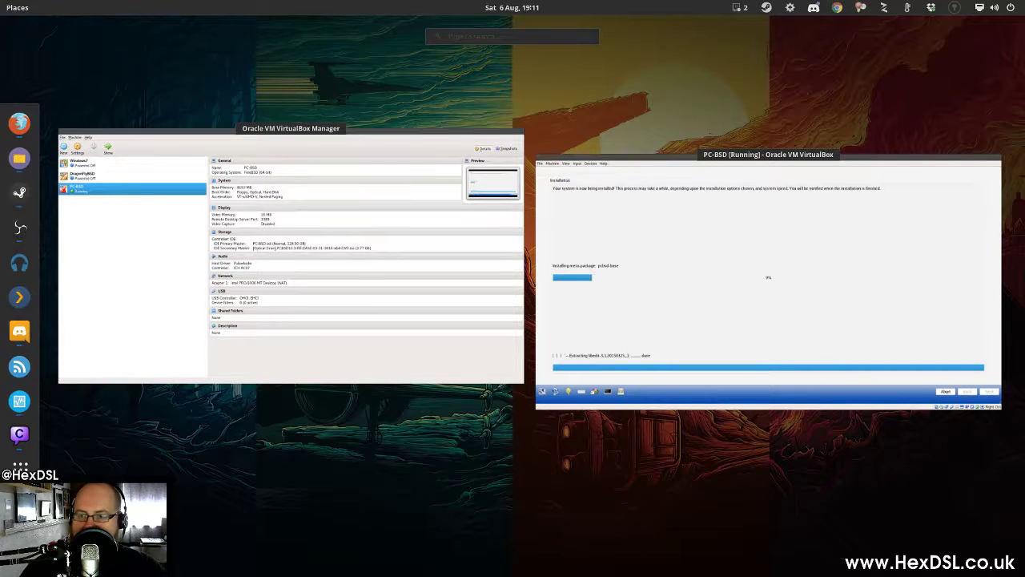
{"action": "key", "text": "super"}
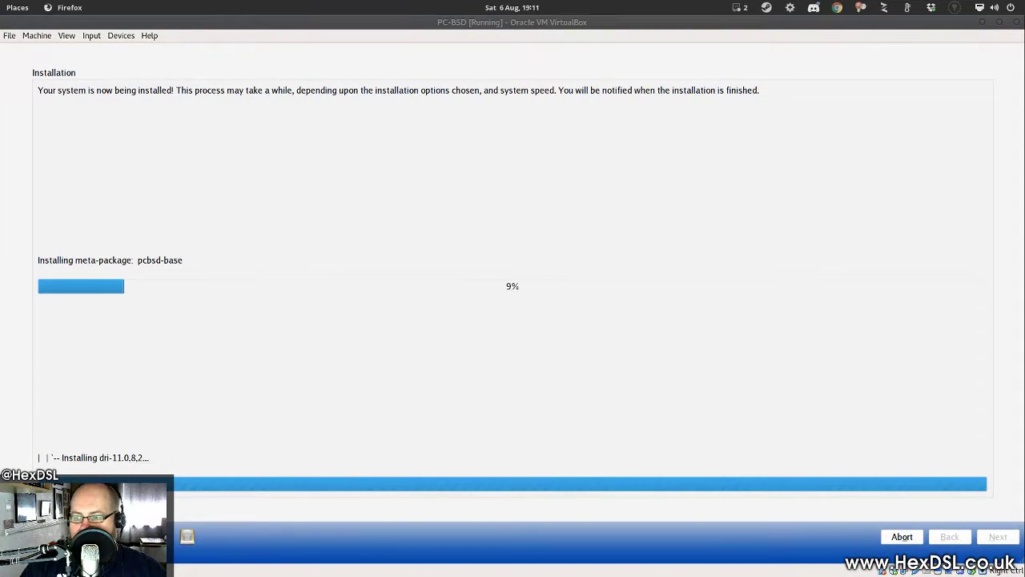
{"action": "key", "text": "super"}
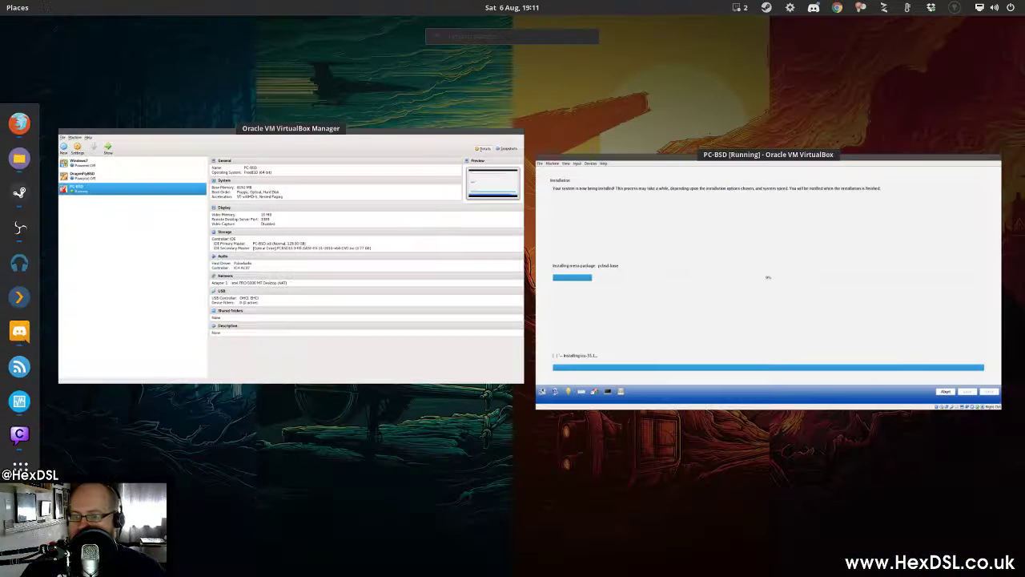
{"action": "key", "text": "super"}
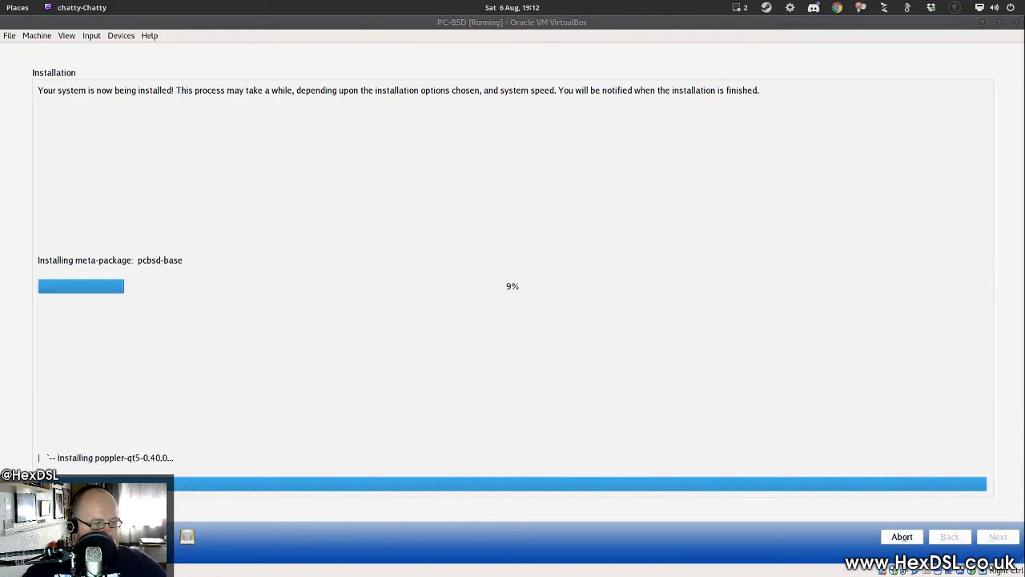
Restore and resize the PC-BSD VM window, then minimize VirtualBox Manager.
{"action": "left_click", "coordinate": [665, 265]}
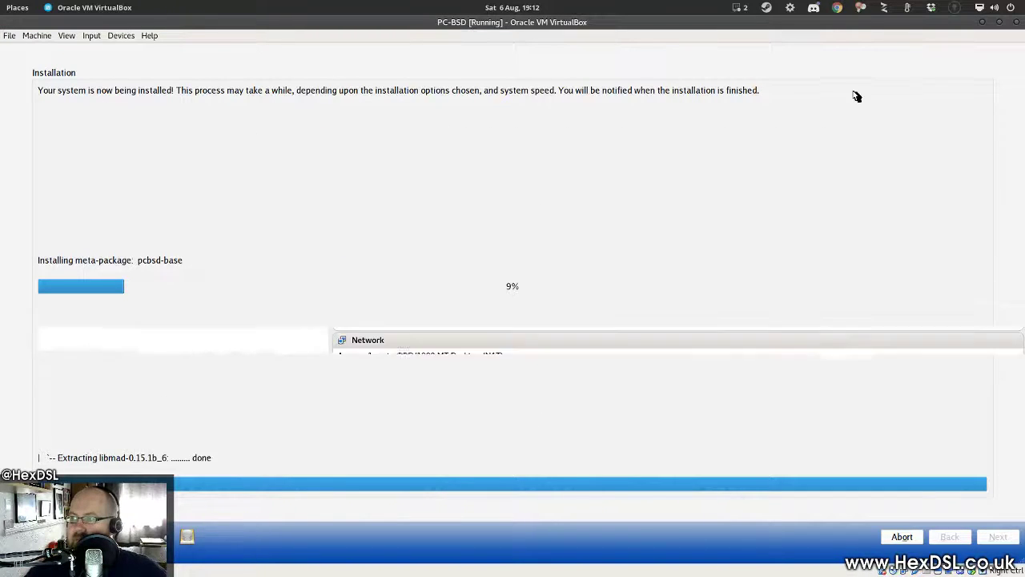
{"action": "left_click_drag", "start_coordinate": [565, 22], "coordinate": [454, 34]}
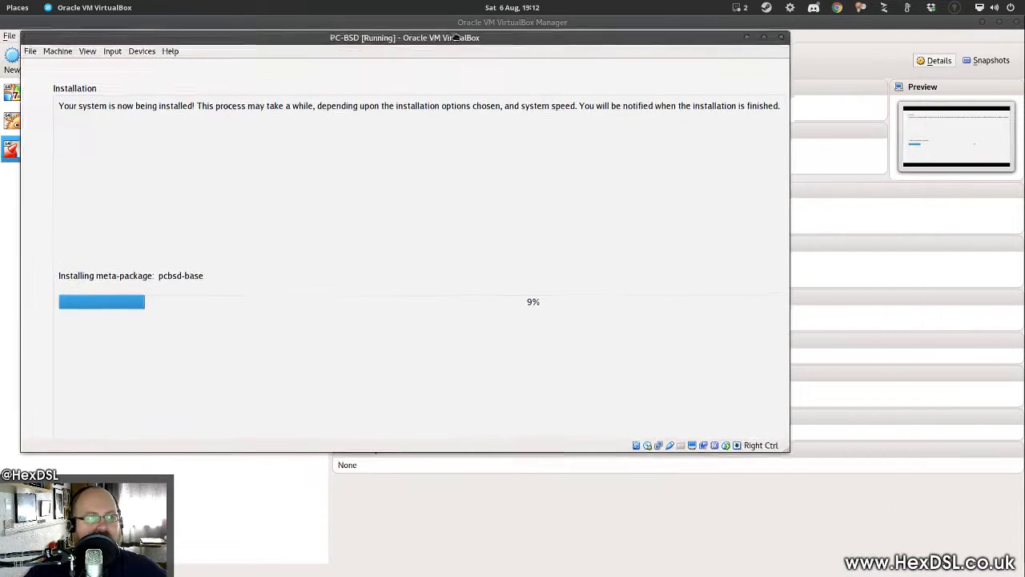
{"action": "left_click_drag", "start_coordinate": [786, 448], "coordinate": [945, 537]}
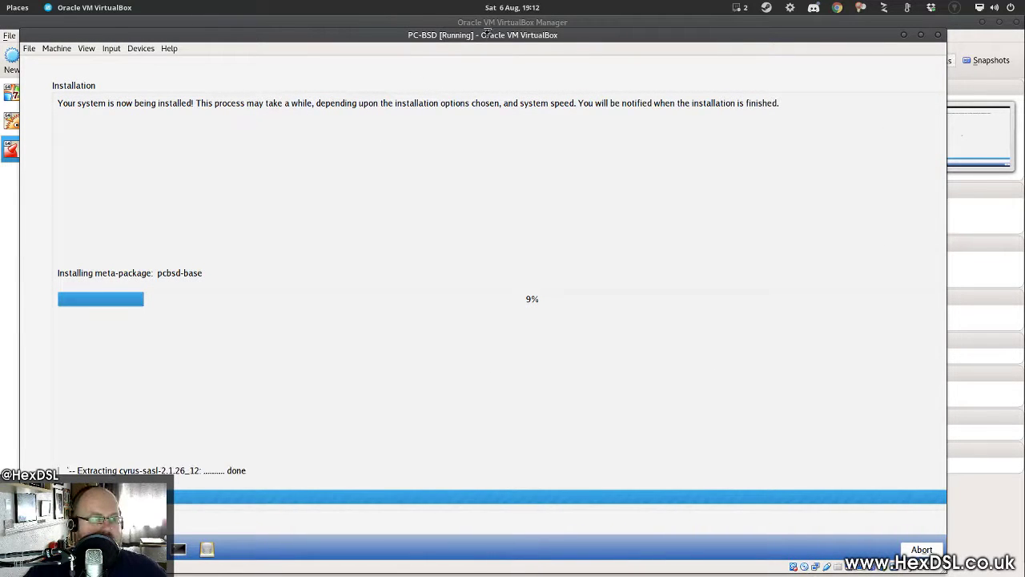
{"action": "left_click_drag", "start_coordinate": [490, 36], "coordinate": [514, 36]}
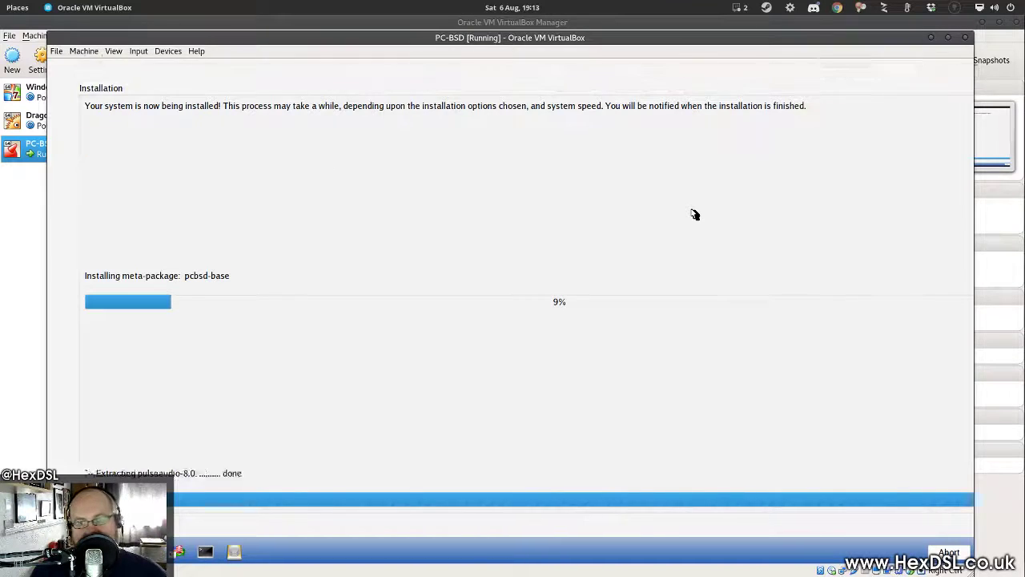
{"action": "left_click", "coordinate": [983, 26]}
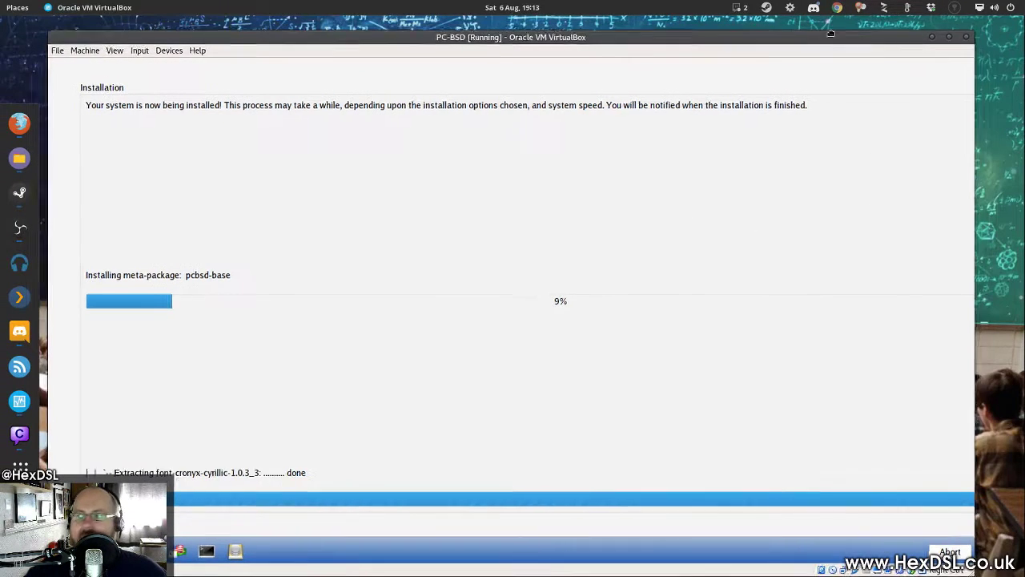
Nudge the VM window into place and switch to the Chatty window on the right.
{"action": "left_click_drag", "start_coordinate": [830, 36], "coordinate": [835, 26]}
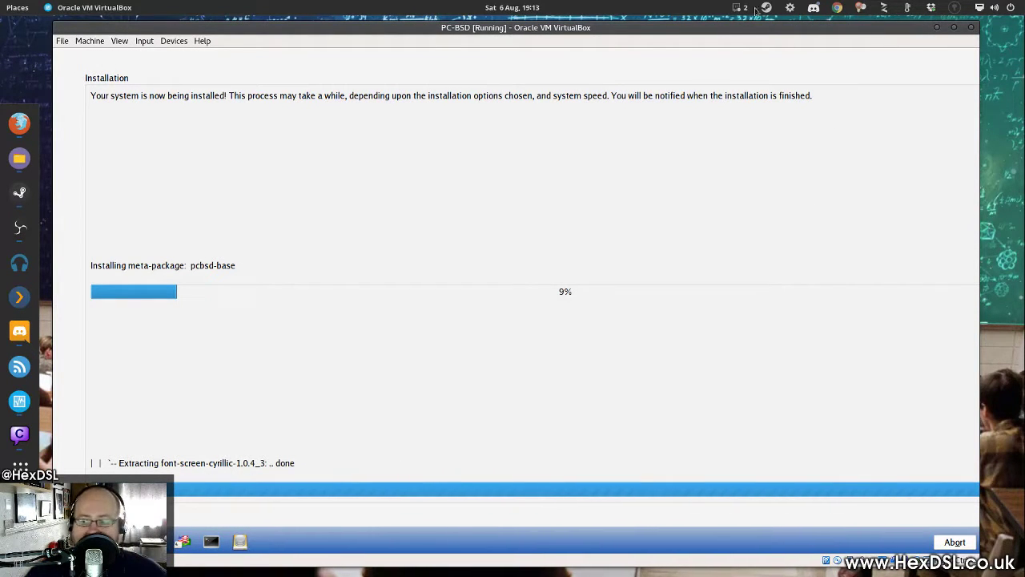
{"action": "left_click", "coordinate": [19, 330]}
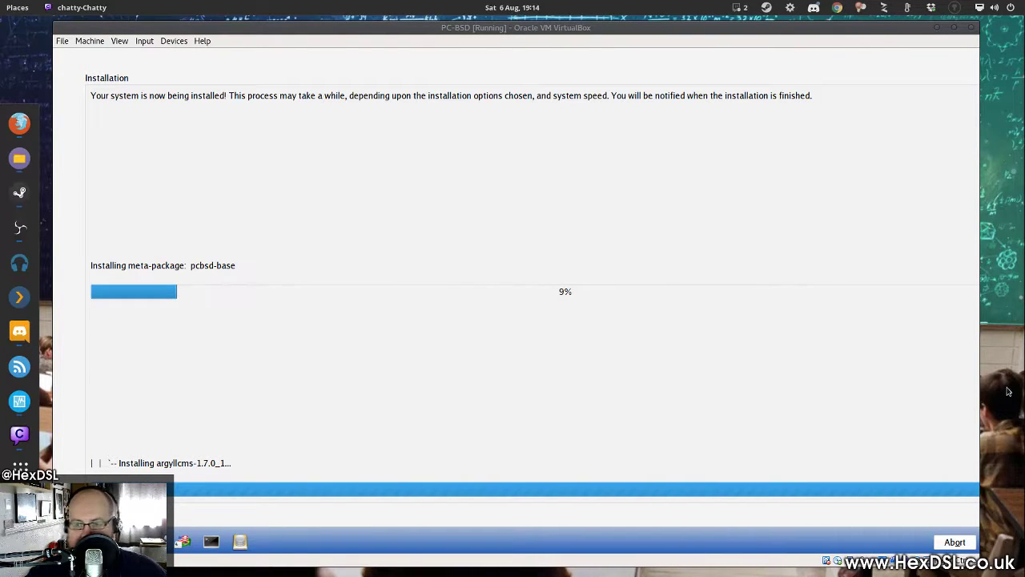
{"action": "left_click_drag", "start_coordinate": [775, 28], "coordinate": [787, 29]}
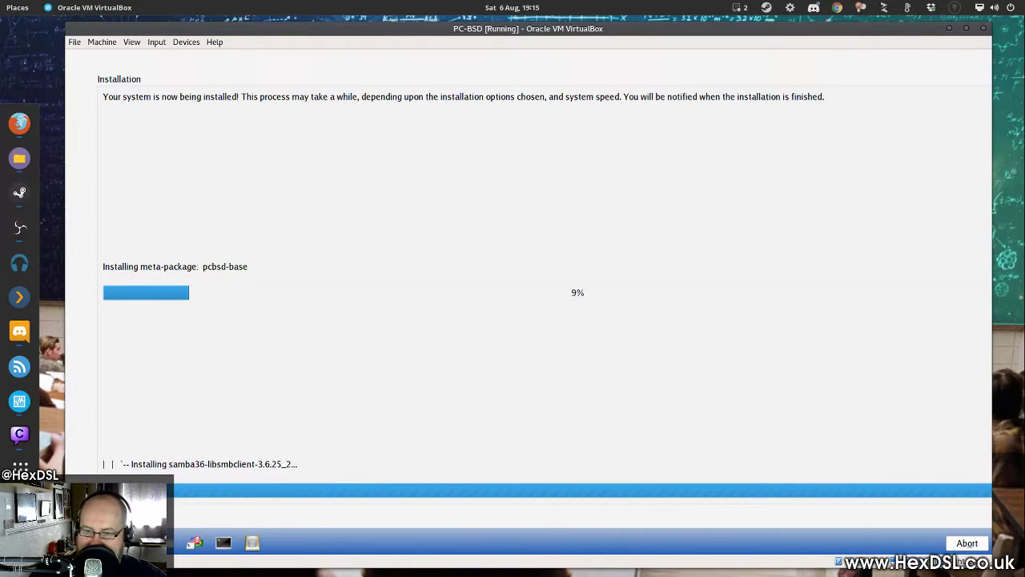
{"action": "key", "text": "alt+Tab"}
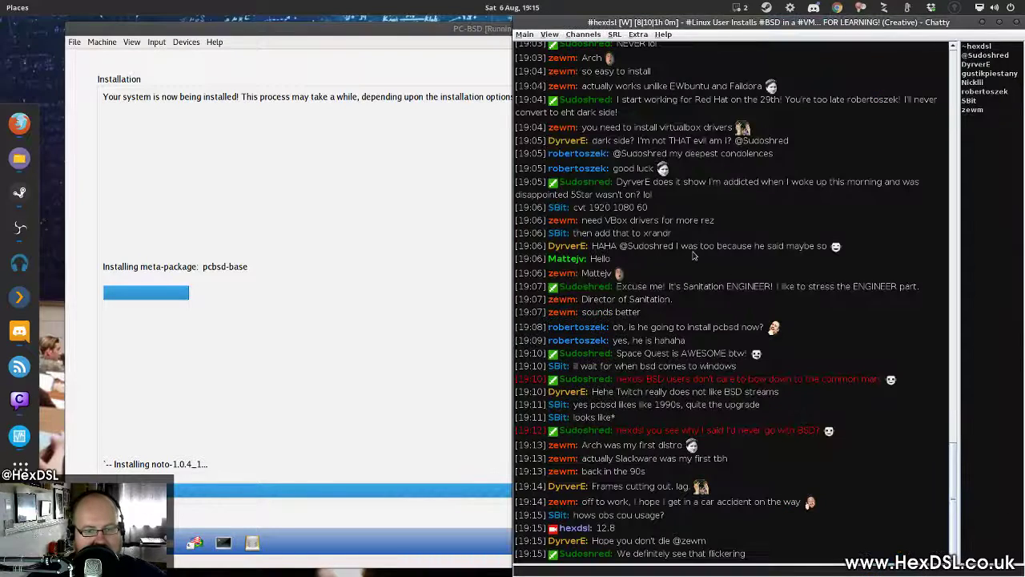
Tile the VM window on the left half with the chat window on the right.
{"action": "left_click_drag", "start_coordinate": [328, 32], "coordinate": [4, 64]}
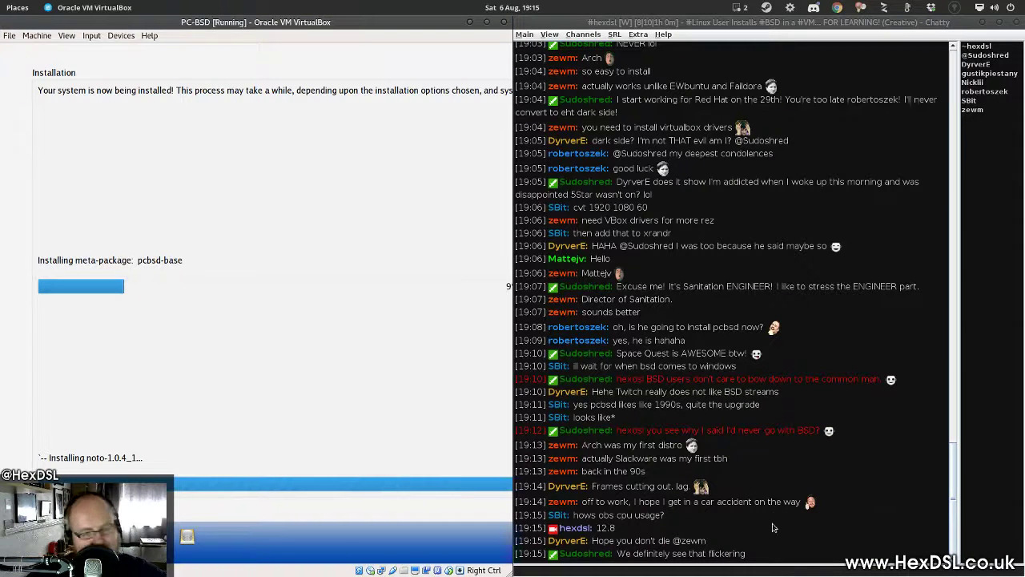
{"action": "left_click", "coordinate": [751, 565]}
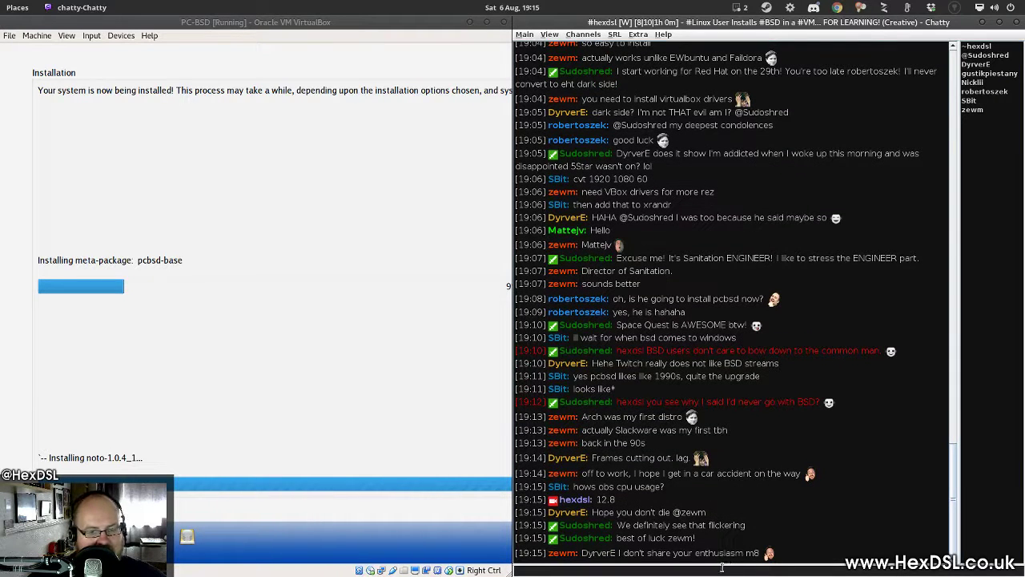
{"action": "left_click", "coordinate": [357, 326]}
{"action": "left_click", "coordinate": [541, 206]}
{"action": "left_click_drag", "start_coordinate": [623, 166], "coordinate": [644, 167]}
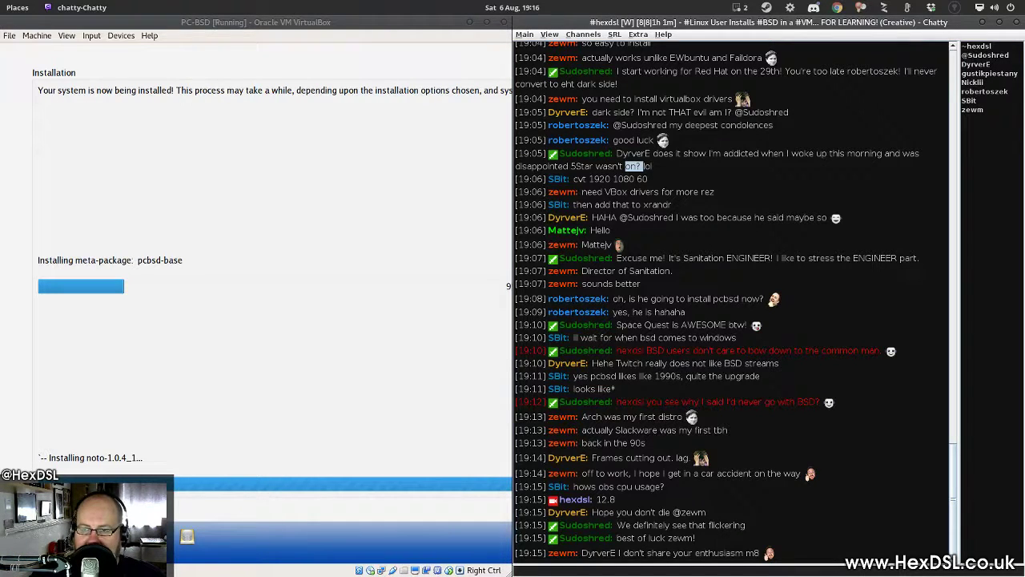
Switch focus between the VM, Firefox and chat windows, clearing the chat text selection.
{"action": "left_click", "coordinate": [303, 358]}
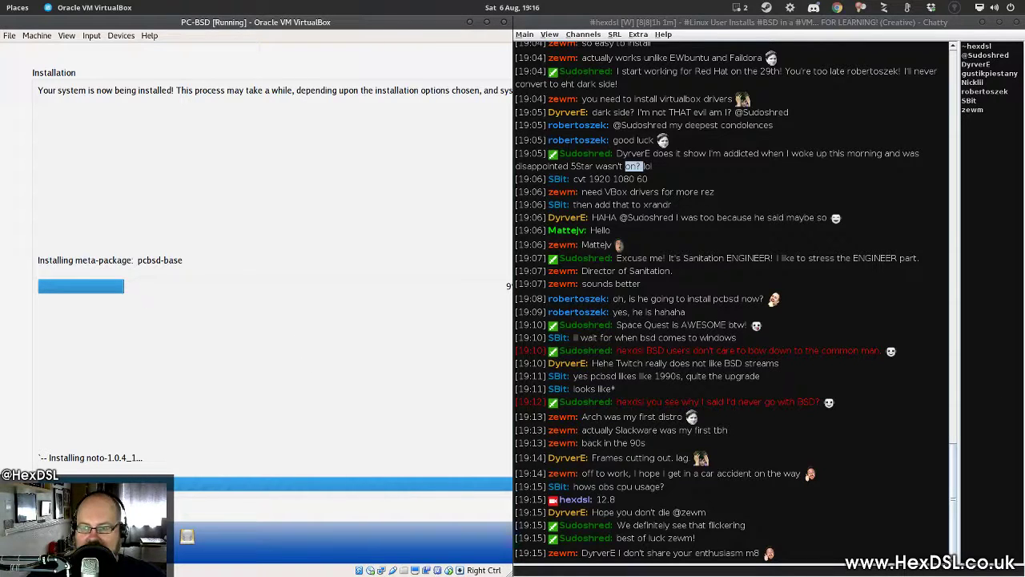
{"action": "key", "text": "alt+Tab"}
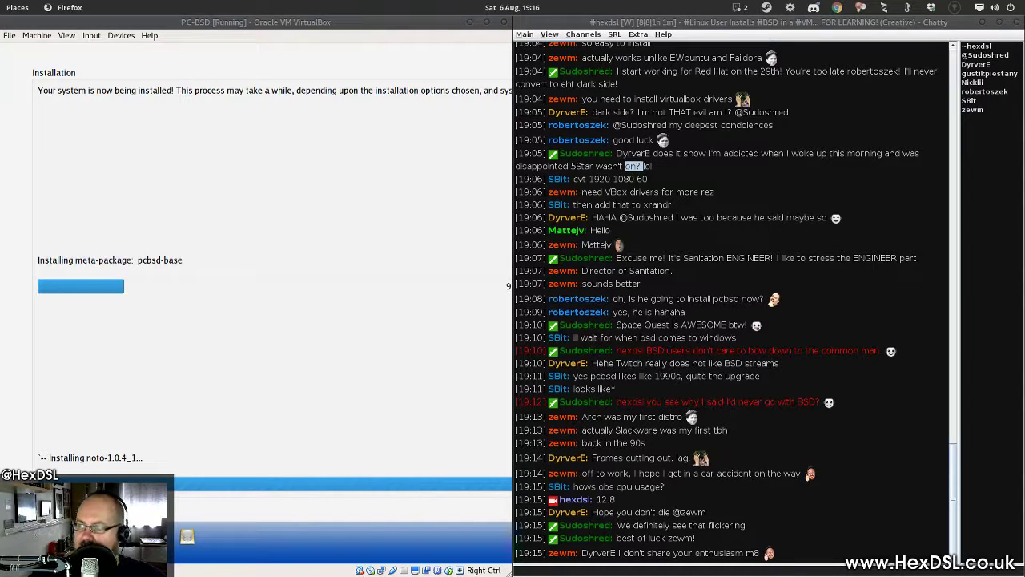
{"action": "left_click", "coordinate": [683, 568]}
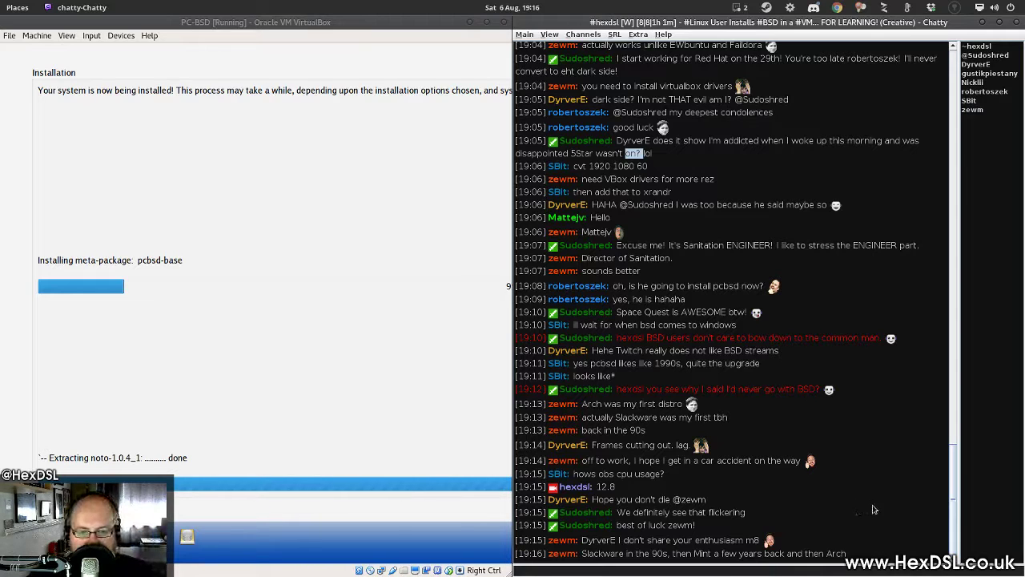
{"action": "left_click", "coordinate": [800, 506]}
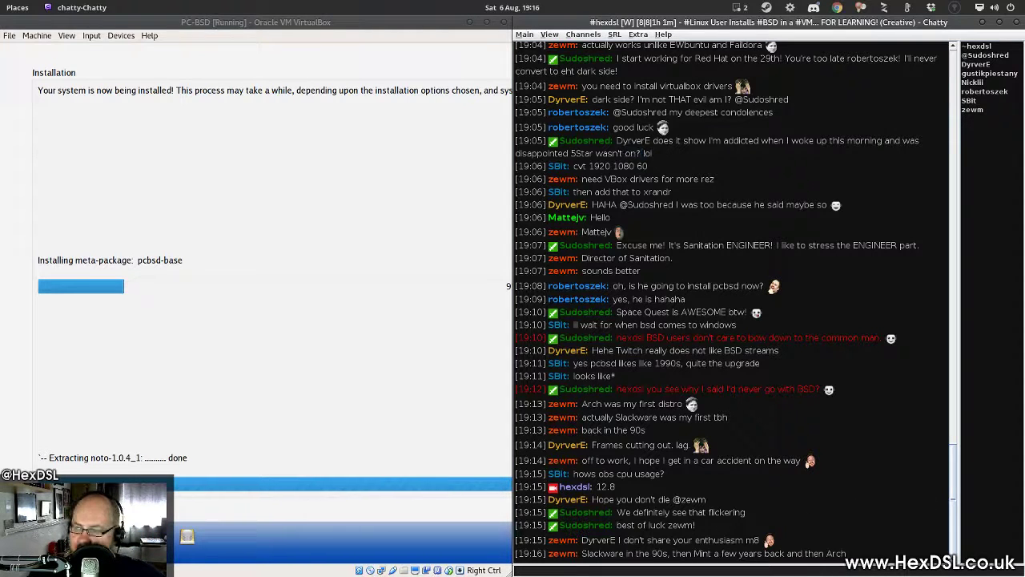
{"action": "mouse_move", "coordinate": [19, 122]}
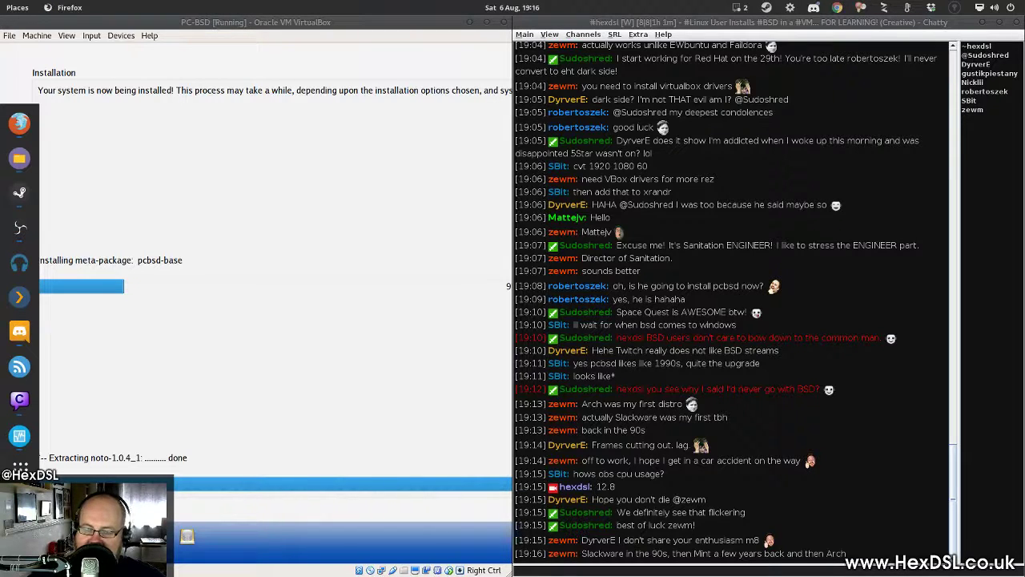
{"action": "left_click", "coordinate": [323, 344]}
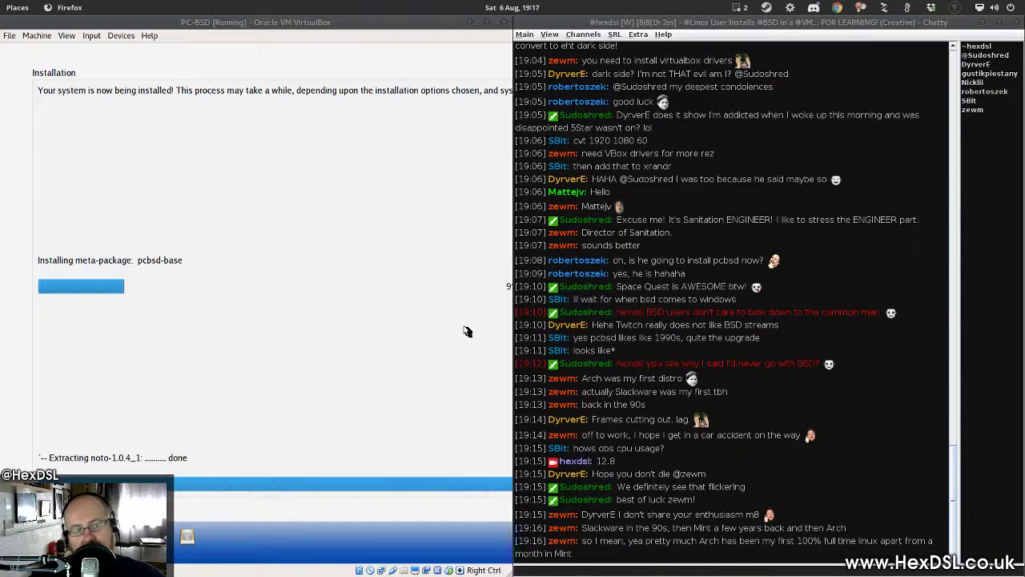
Maximize the VirtualBox VM window to fill the screen.
{"action": "left_click", "coordinate": [340, 212]}
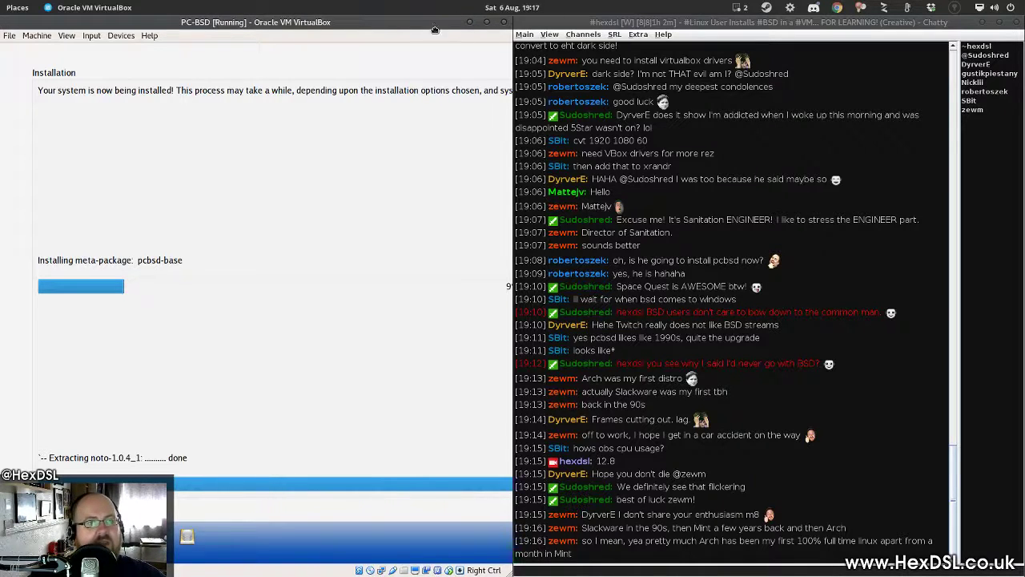
{"action": "double_click", "coordinate": [433, 25]}
{"action": "left_click_drag", "start_coordinate": [832, 25], "coordinate": [800, 27]}
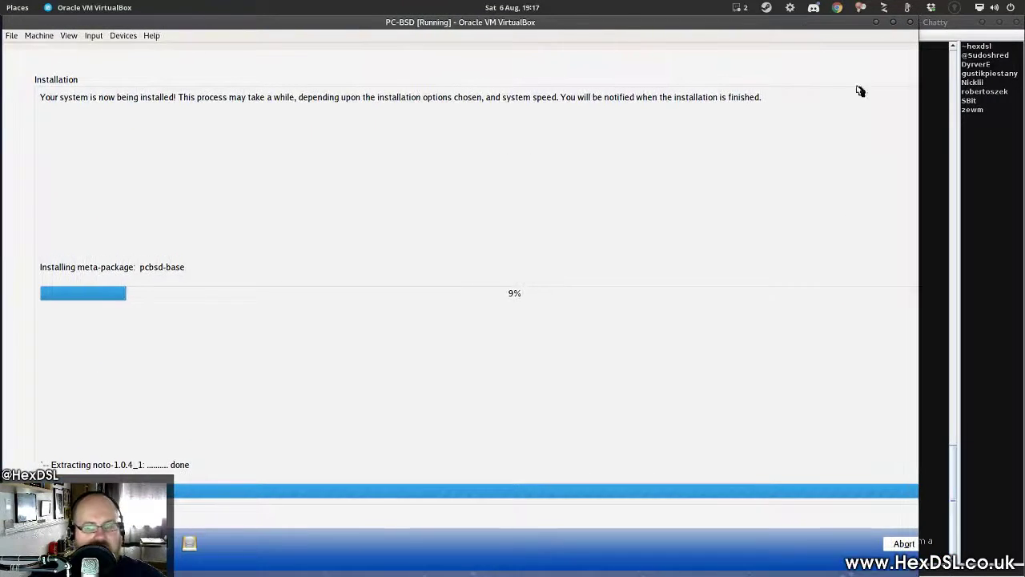
{"action": "left_click", "coordinate": [1009, 291]}
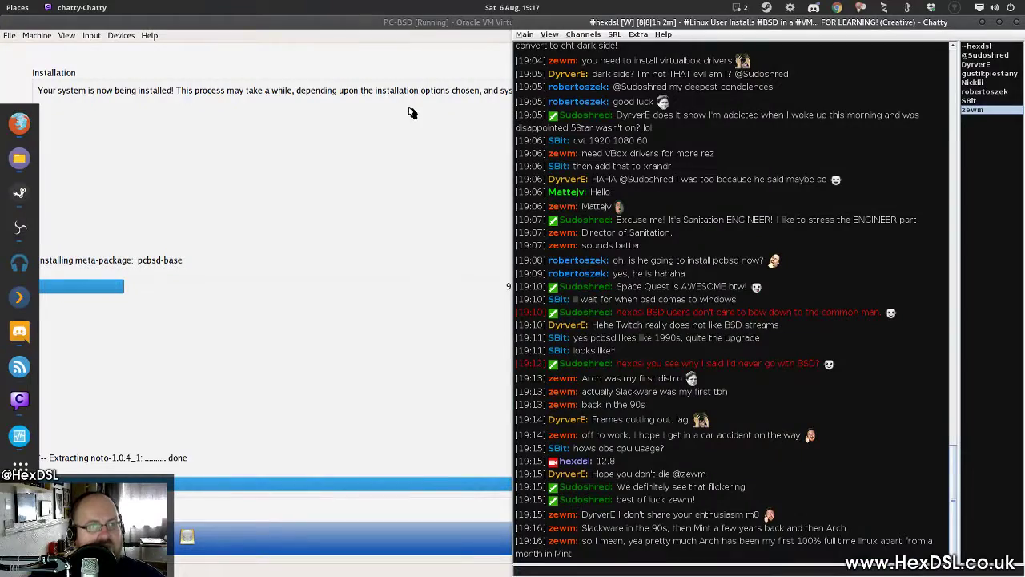
{"action": "left_click", "coordinate": [409, 25]}
{"action": "left_click_drag", "start_coordinate": [408, 24], "coordinate": [443, 5]}
{"action": "key", "text": "super+Left"}
{"action": "left_click", "coordinate": [846, 312]}
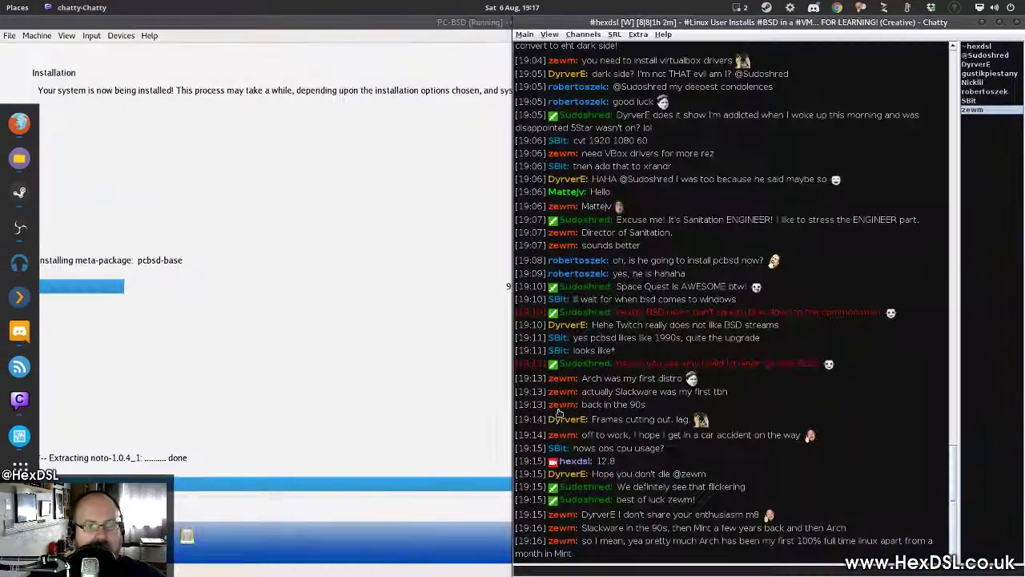
{"action": "left_click", "coordinate": [441, 366]}
{"action": "key", "text": "super+Up"}
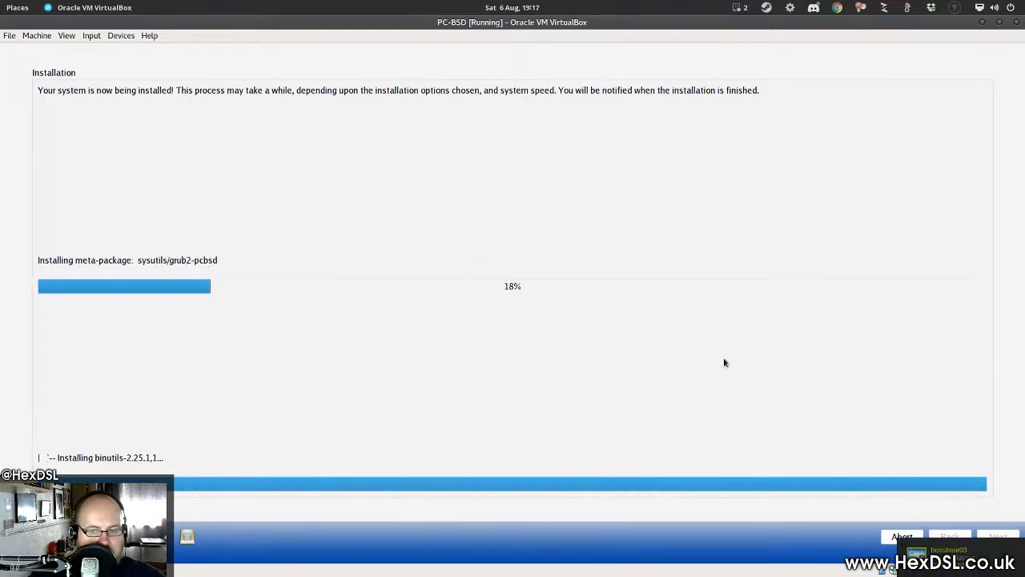
Switch between chat, VM and Firefox while the install runs, ending in the Activities overview.
{"action": "key", "text": "super"}
{"action": "left_click", "coordinate": [817, 305]}
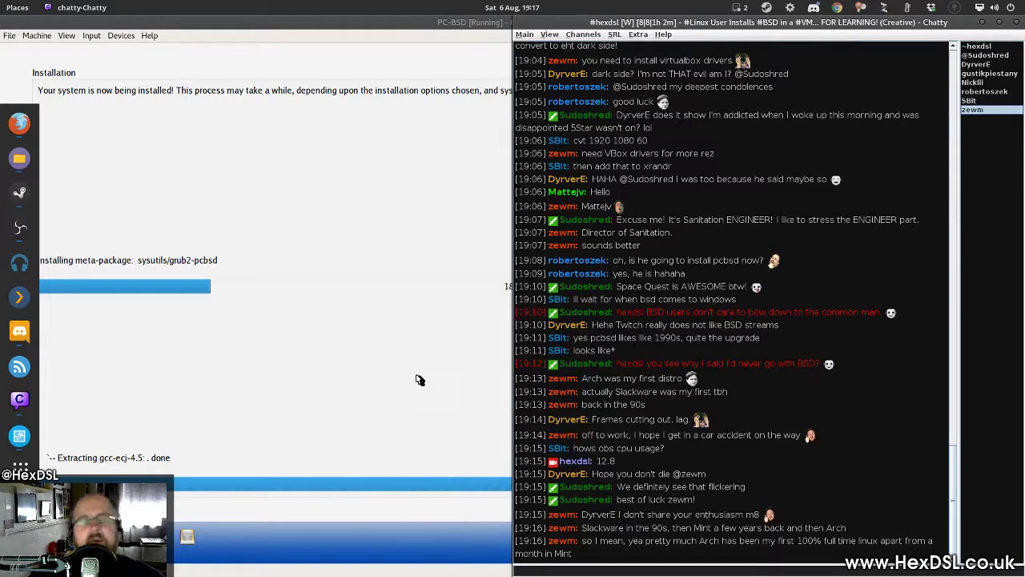
{"action": "left_click", "coordinate": [414, 437]}
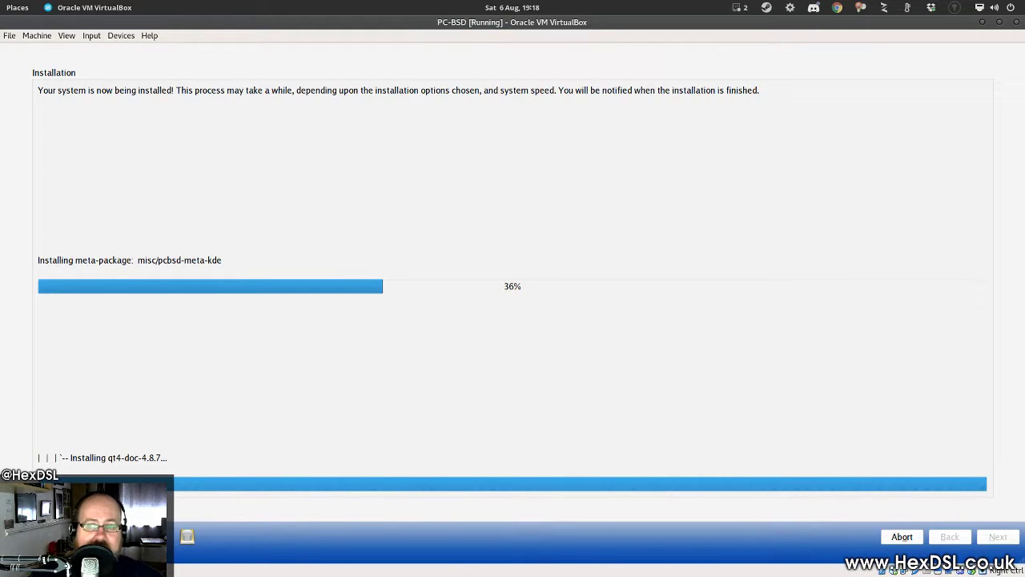
{"action": "left_click", "coordinate": [18, 121]}
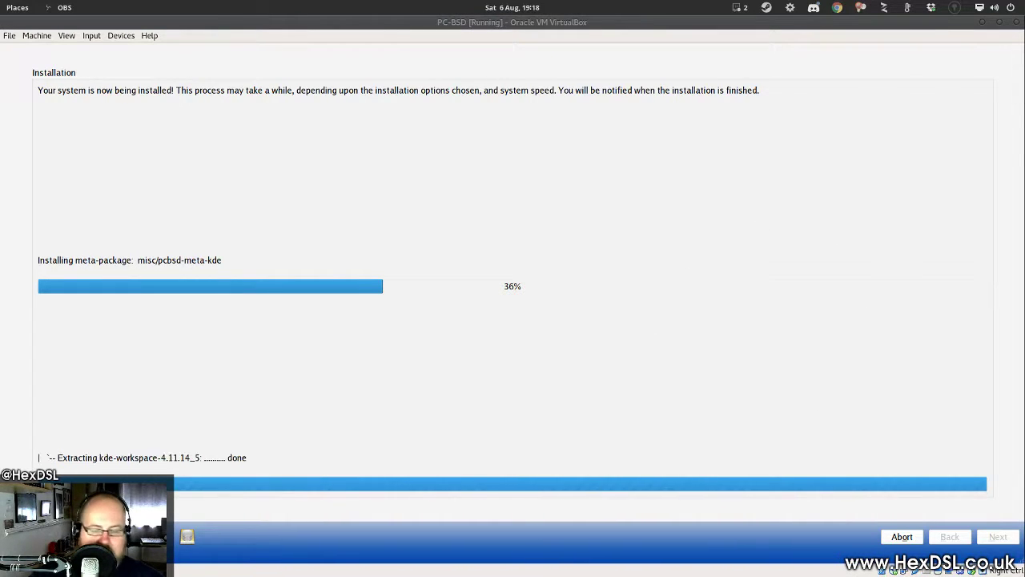
{"action": "key", "text": "super"}
Bring the Chatty channel window to the front and place it on the right half of the screen.
{"action": "left_click", "coordinate": [861, 229]}
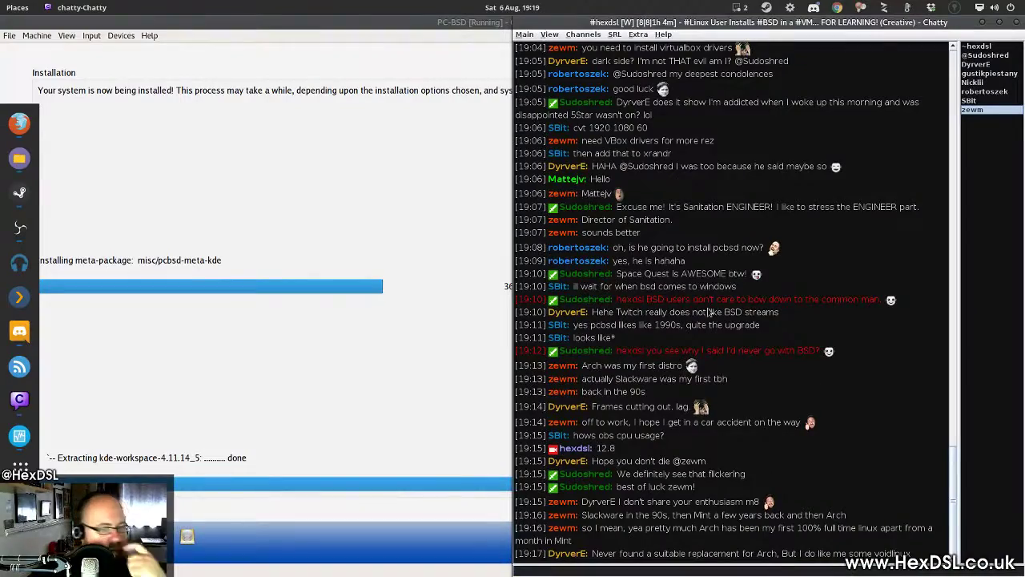
{"action": "left_click_drag", "start_coordinate": [703, 22], "coordinate": [1005, 22]}
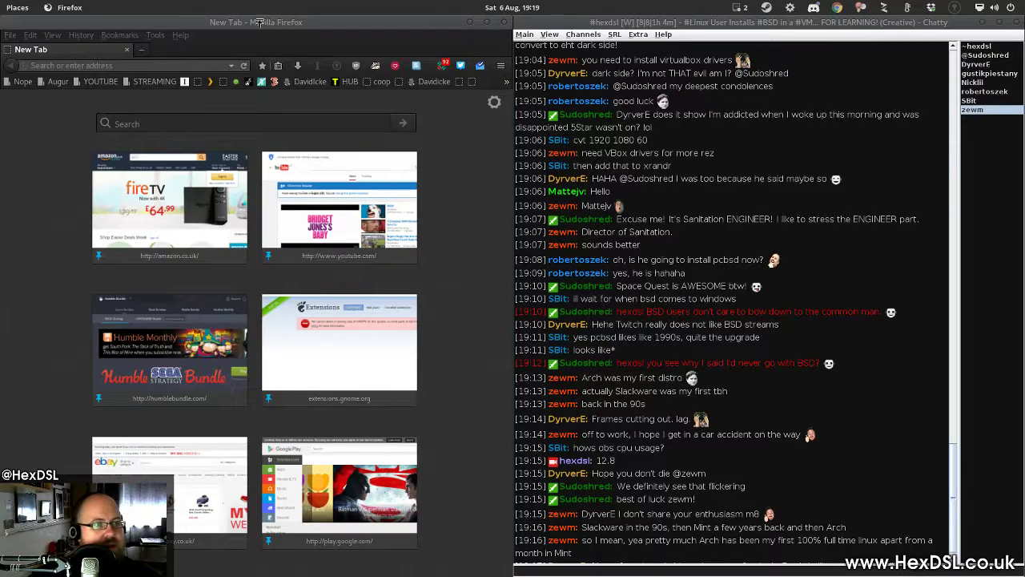
Run a DuckDuckGo web search for 'pcbsd' in Firefox.
{"action": "left_click", "coordinate": [141, 49]}
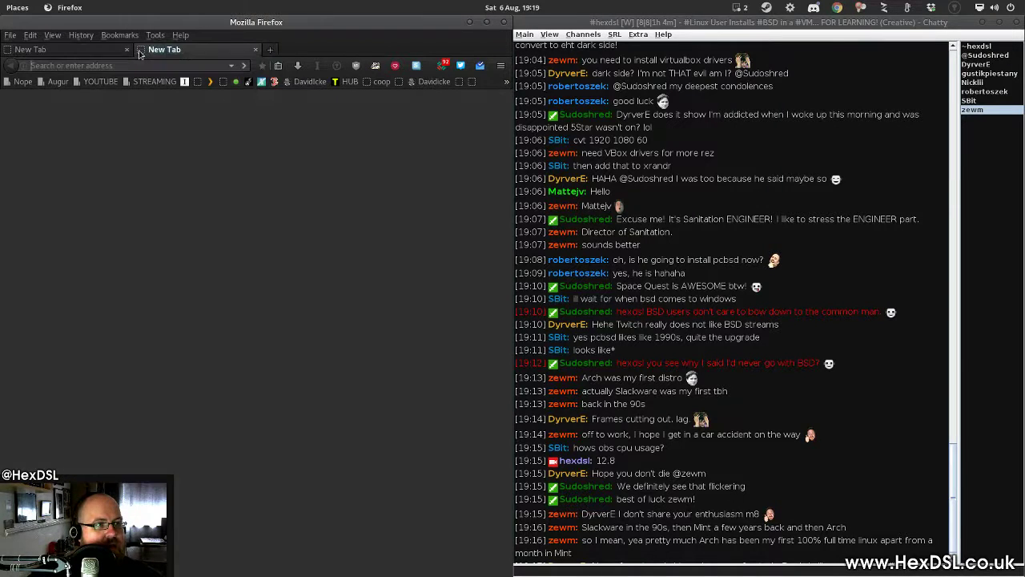
{"action": "middle_click", "coordinate": [141, 52]}
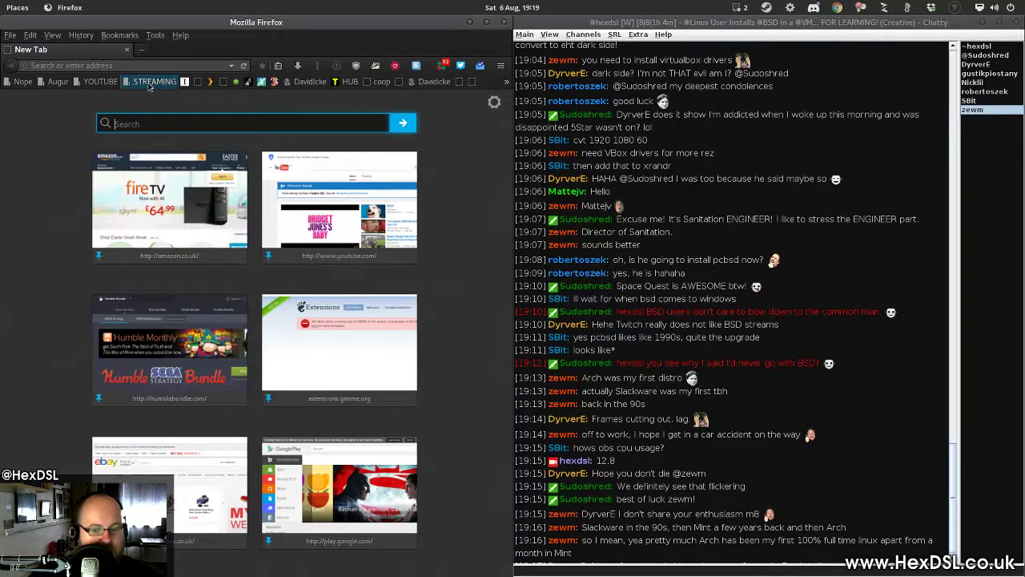
{"action": "type", "text": "pcbs"}
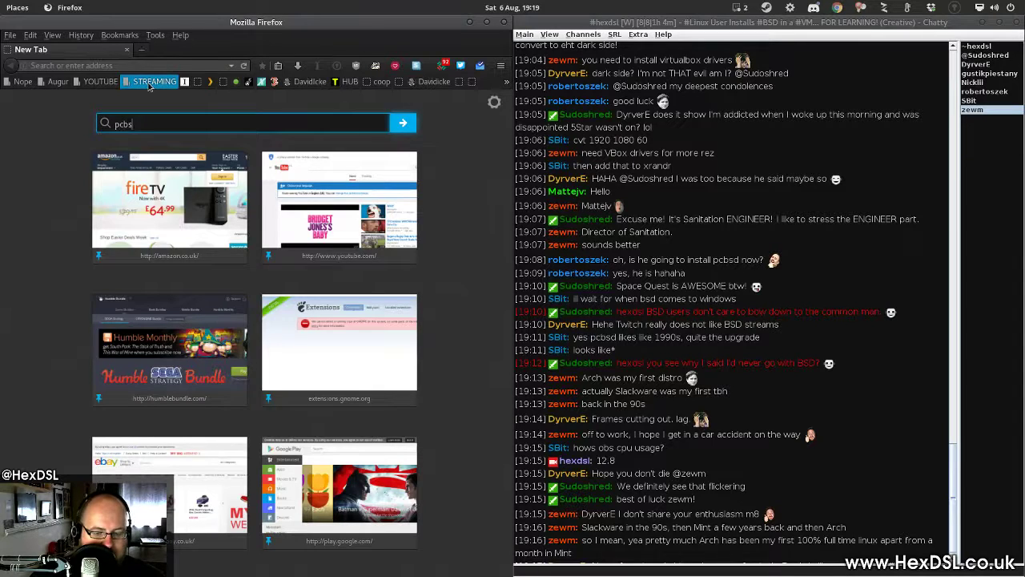
{"action": "type", "text": "d"}
{"action": "key", "text": "Return"}
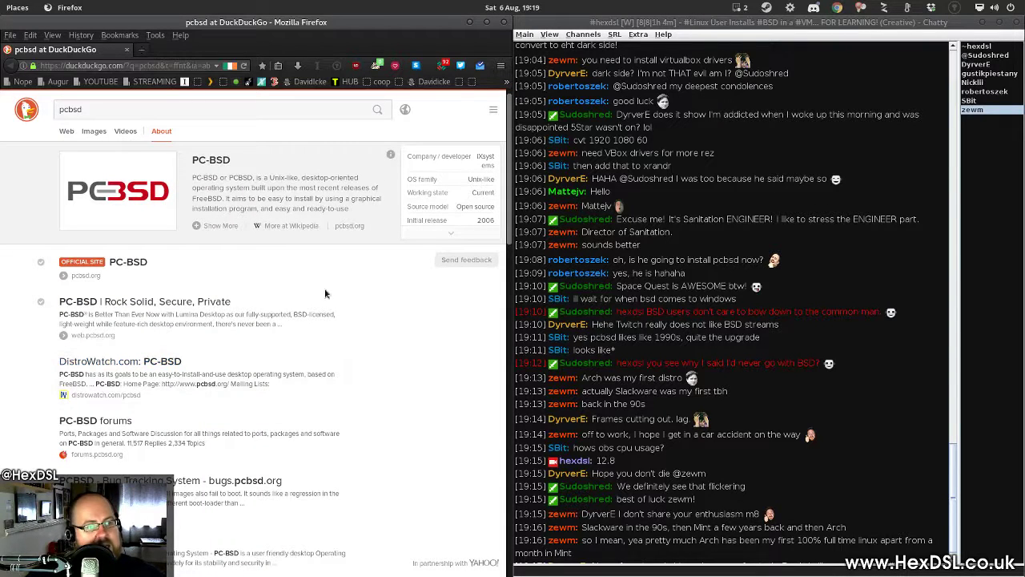
Open the official PC-BSD website from the results and scroll down to its download options.
{"action": "left_click", "coordinate": [148, 310]}
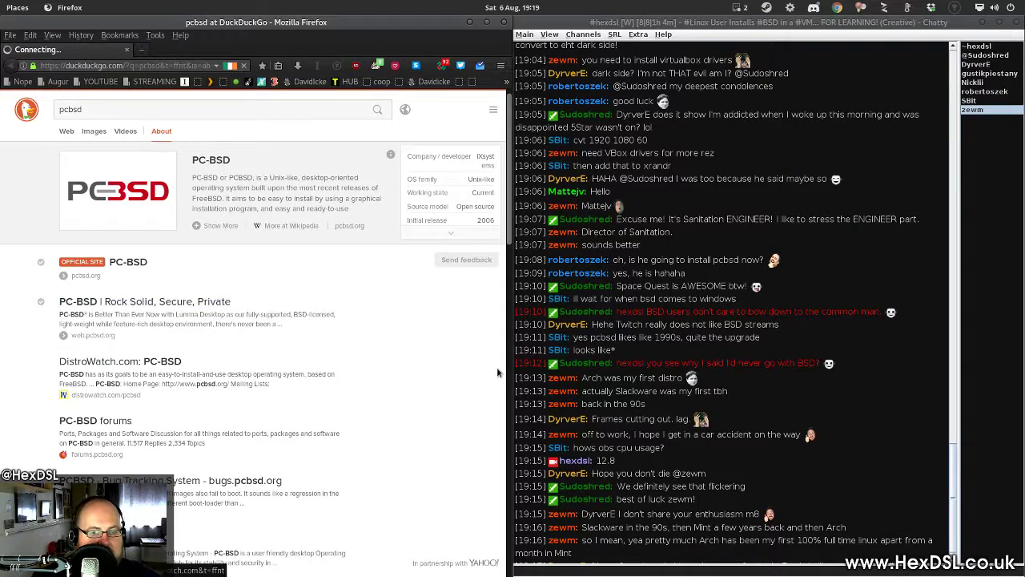
{"action": "left_click", "coordinate": [801, 422]}
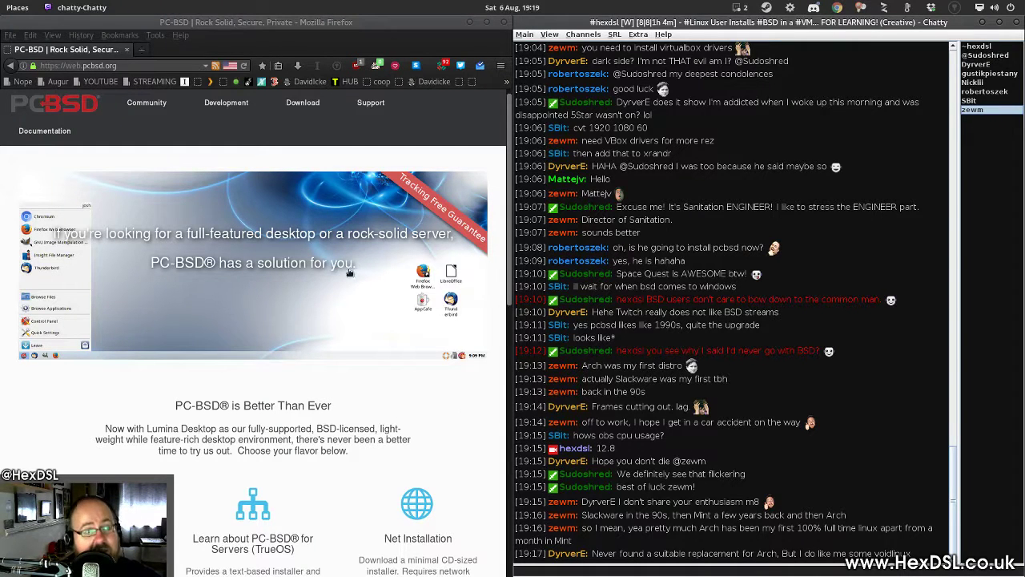
{"action": "scroll", "coordinate": [241, 401], "scroll_direction": "down", "scroll_amount": 3}
{"action": "scroll", "coordinate": [252, 405], "scroll_direction": "down", "scroll_amount": 1}
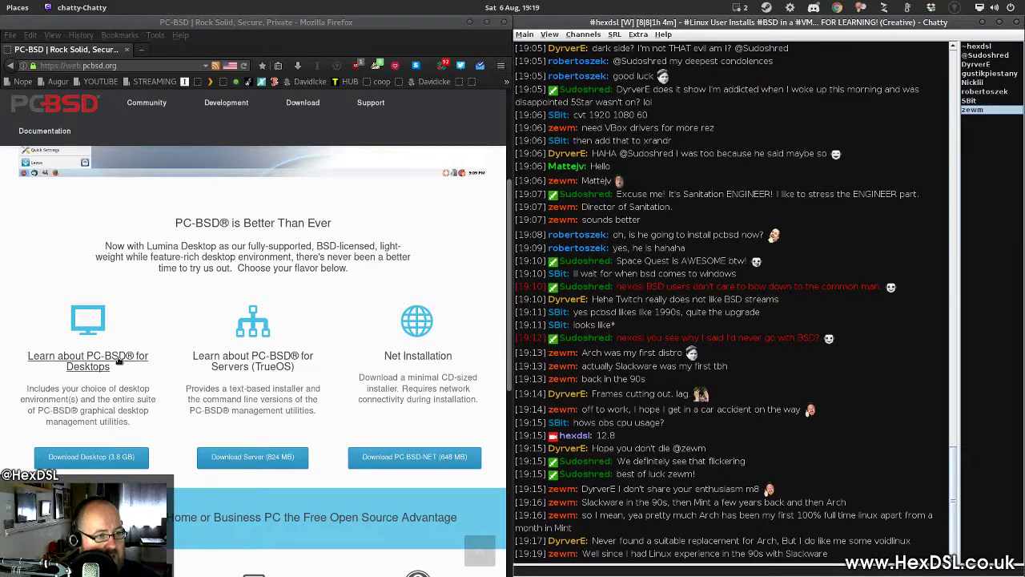
{"action": "left_click", "coordinate": [118, 361]}
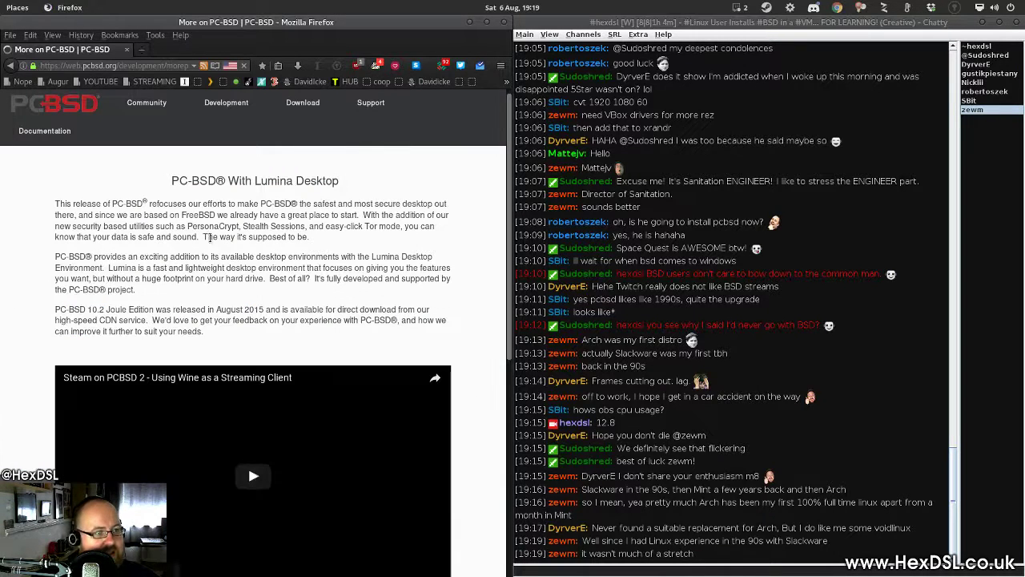
Scroll the More on PC-BSD page past the video to the PC-BSD Features section.
{"action": "scroll", "coordinate": [247, 335], "scroll_direction": "down", "scroll_amount": 3}
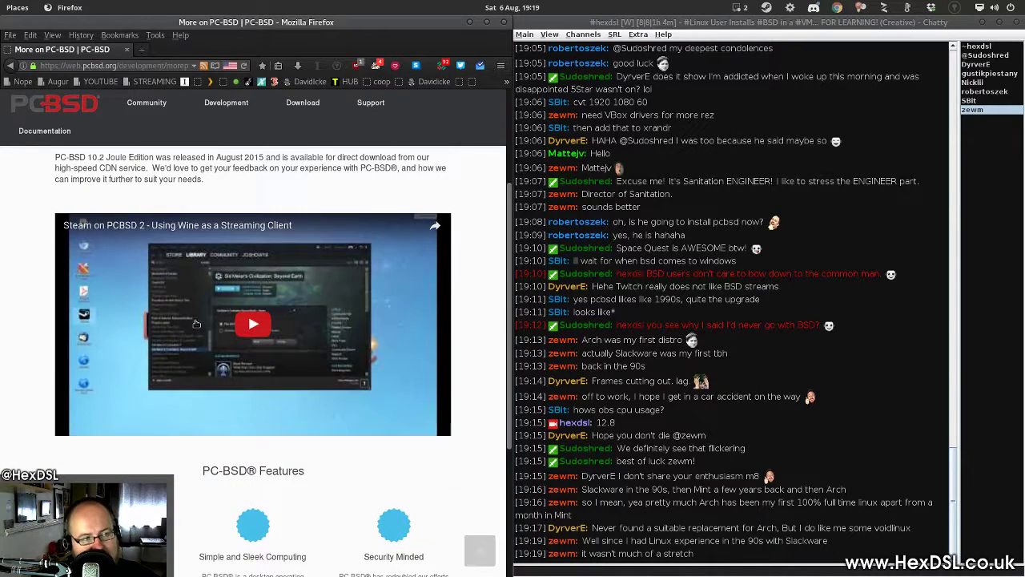
{"action": "scroll", "coordinate": [312, 330], "scroll_direction": "down", "scroll_amount": 3}
{"action": "scroll", "coordinate": [304, 332], "scroll_direction": "down", "scroll_amount": 1}
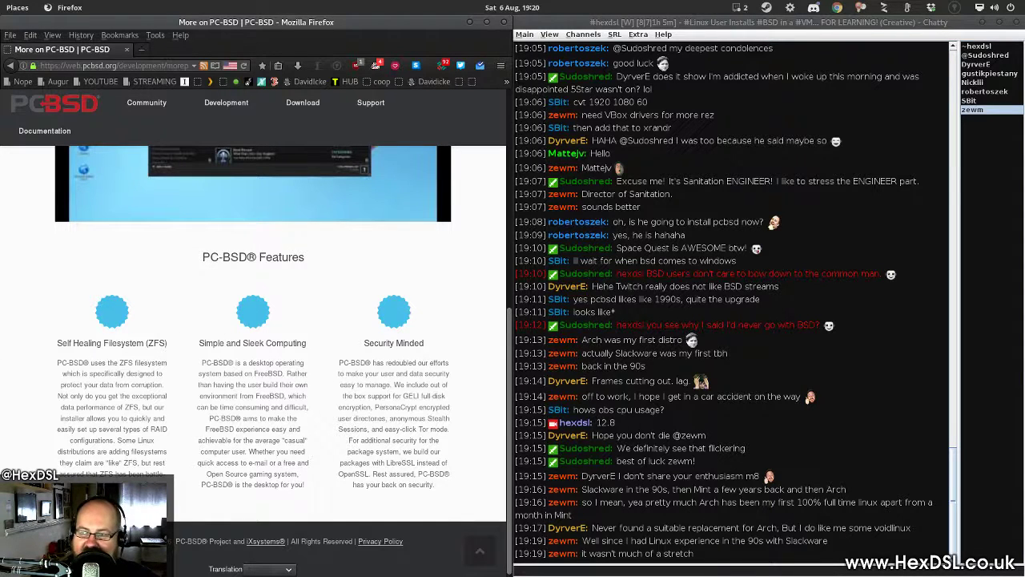
{"action": "key", "text": "alt+Tab"}
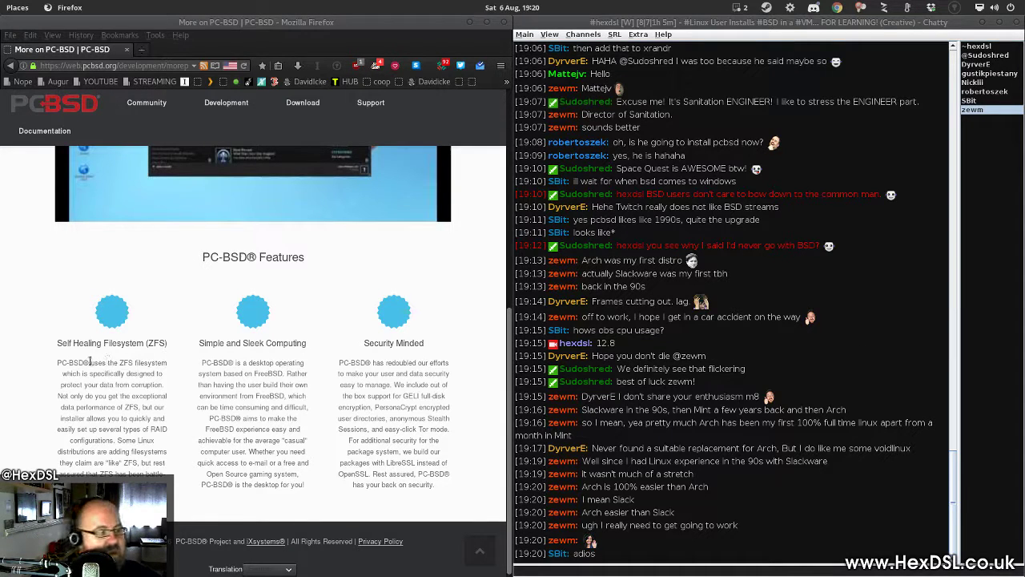
Highlight and then deselect lines of the ZFS feature paragraph while reading it.
{"action": "left_click_drag", "start_coordinate": [69, 363], "coordinate": [170, 368]}
{"action": "left_click", "coordinate": [139, 374]}
{"action": "left_click", "coordinate": [149, 385]}
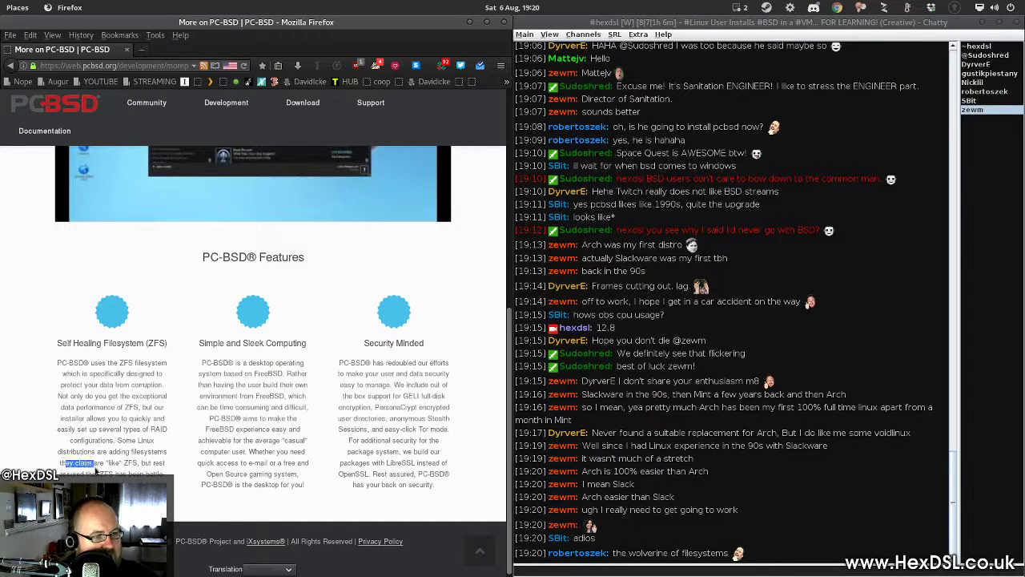
{"action": "left_click_drag", "start_coordinate": [126, 463], "coordinate": [167, 474]}
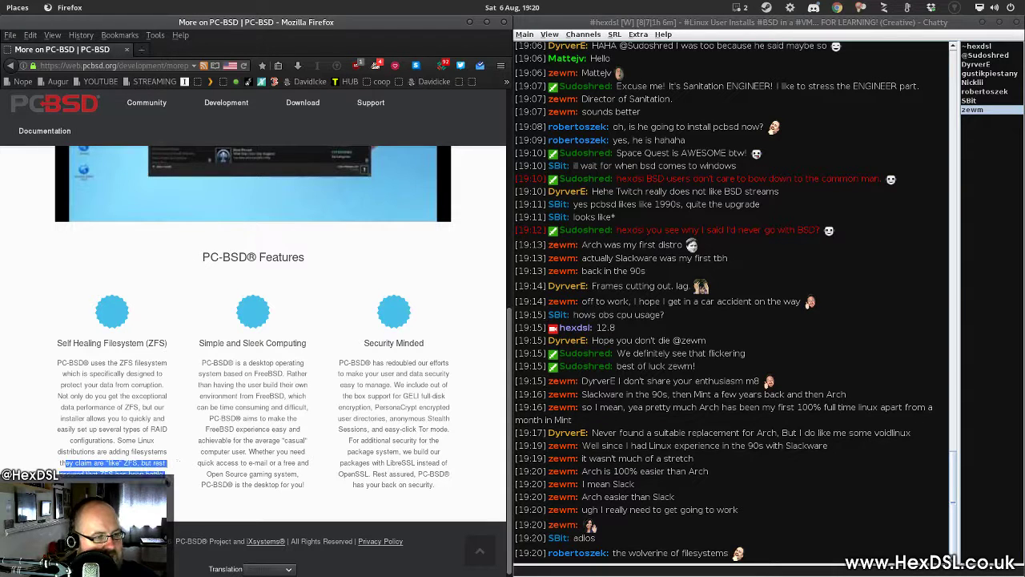
{"action": "left_click", "coordinate": [193, 496]}
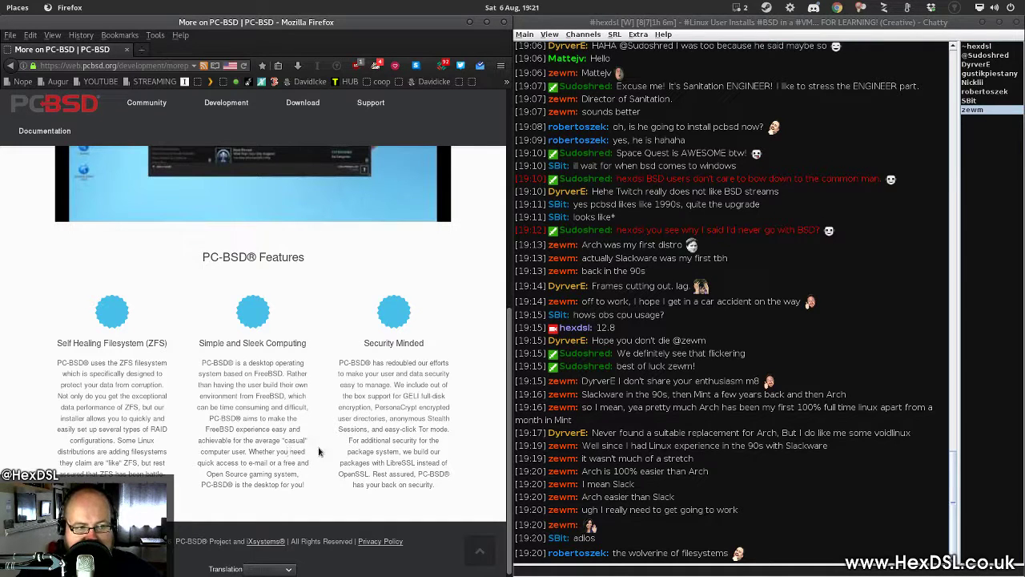
Finish the PC-BSD installation in the VM and boot past the boot menu.
{"action": "key", "text": "super"}
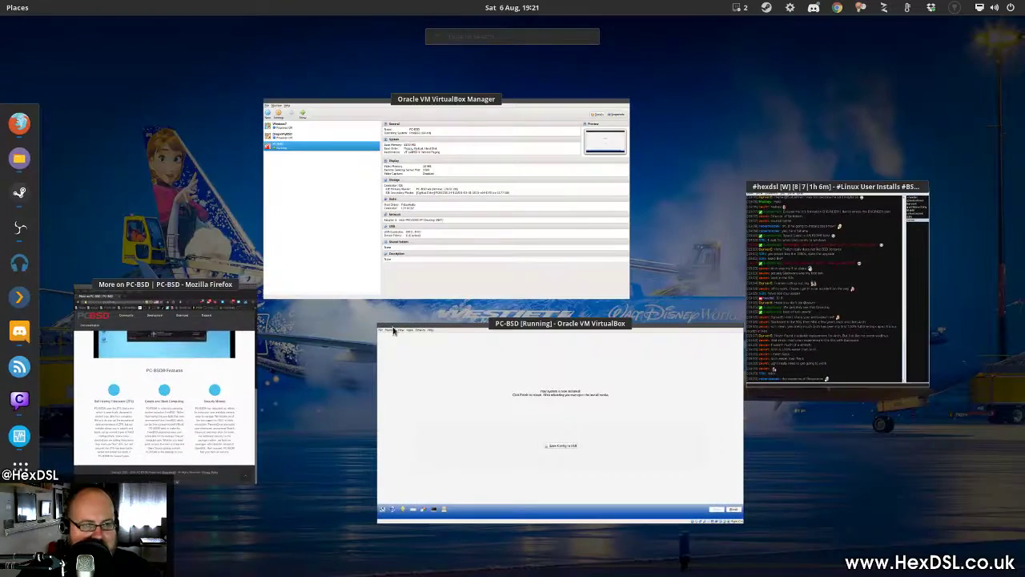
{"action": "left_click", "coordinate": [470, 379]}
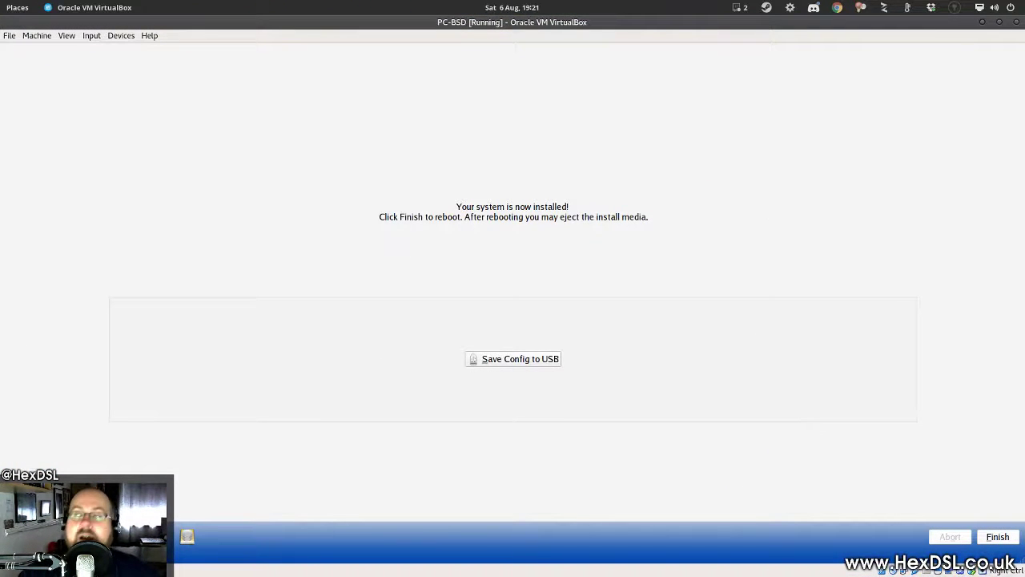
{"action": "left_click", "coordinate": [996, 535]}
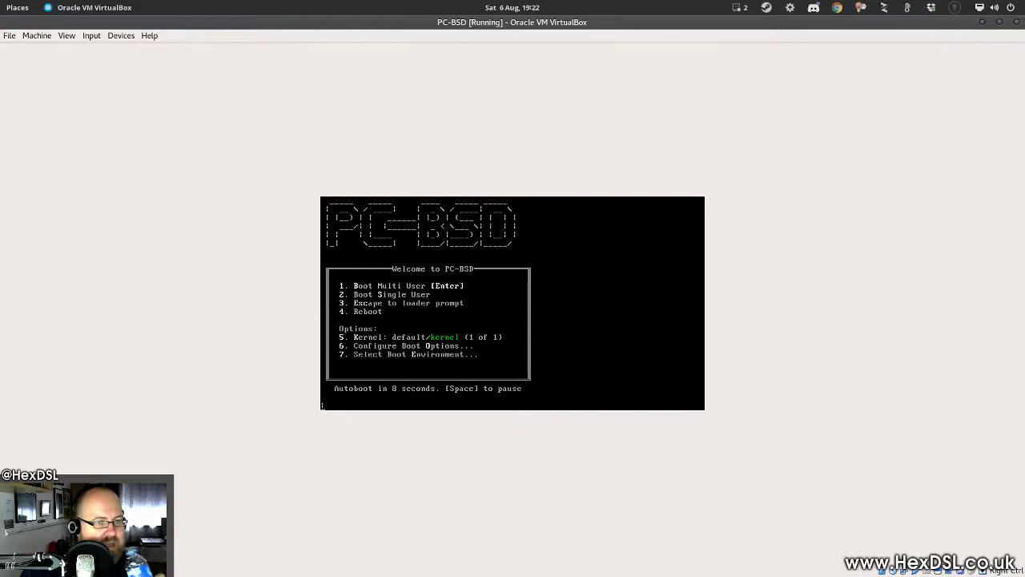
{"action": "key", "text": "Return"}
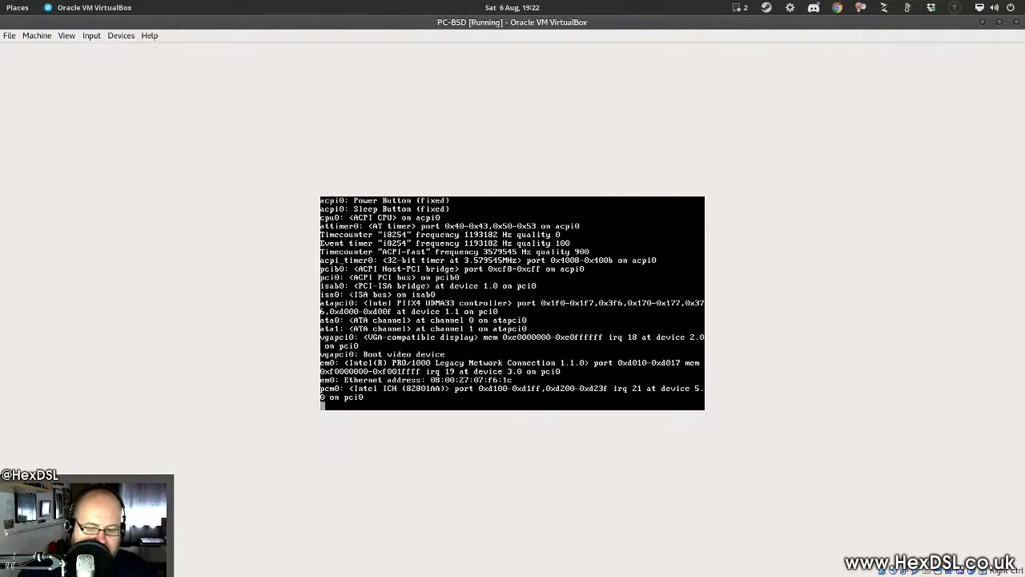
Eject the PC-BSD install disc from the VM's virtual optical drive.
{"action": "left_click", "coordinate": [112, 37]}
{"action": "mouse_move", "coordinate": [148, 52]}
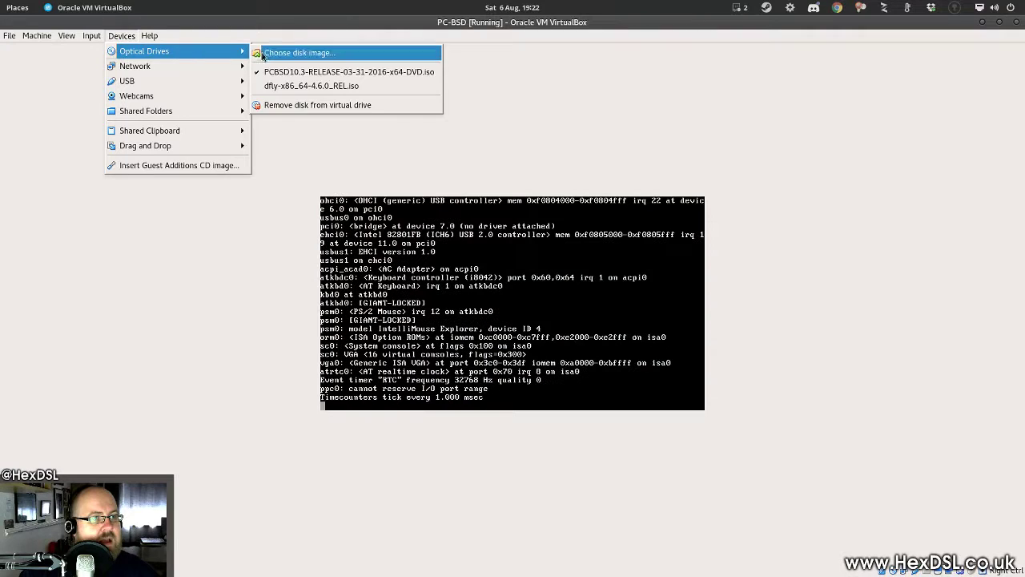
{"action": "left_click", "coordinate": [298, 105]}
{"action": "left_click", "coordinate": [10, 35]}
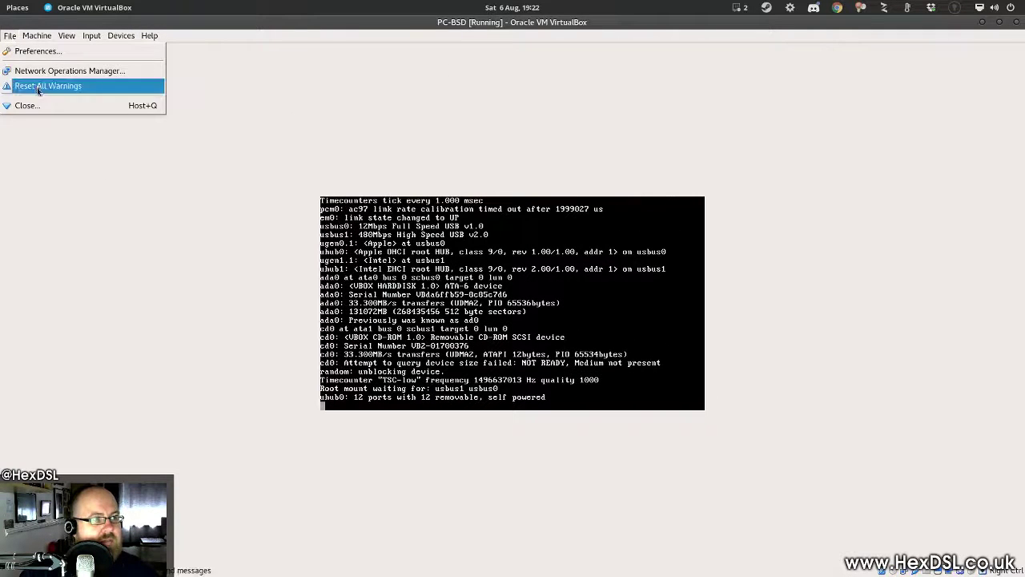
Reset the PC-BSD virtual machine so it boots from its hard disk.
{"action": "mouse_move", "coordinate": [37, 35]}
{"action": "left_click", "coordinate": [58, 121]}
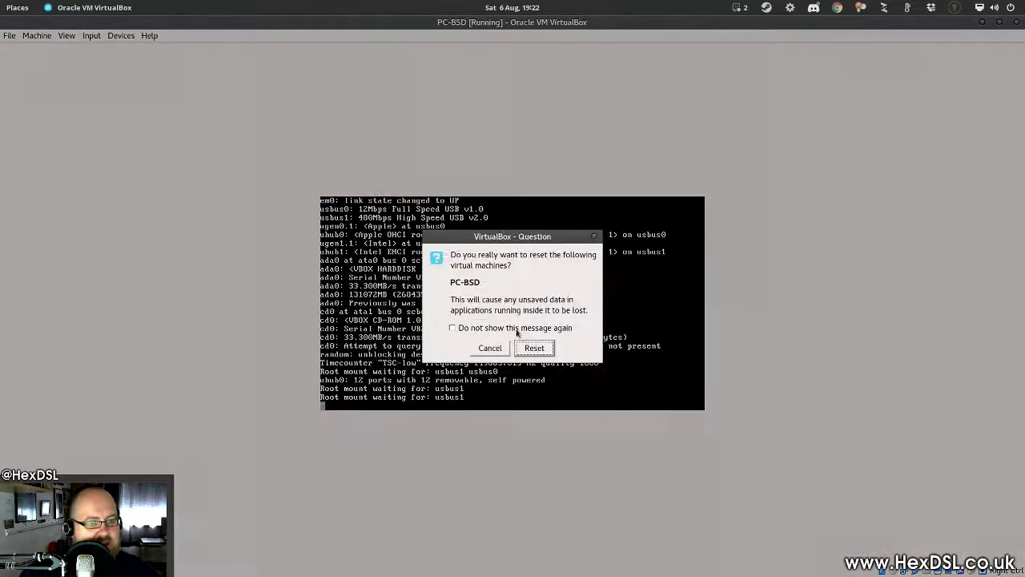
{"action": "left_click", "coordinate": [533, 348]}
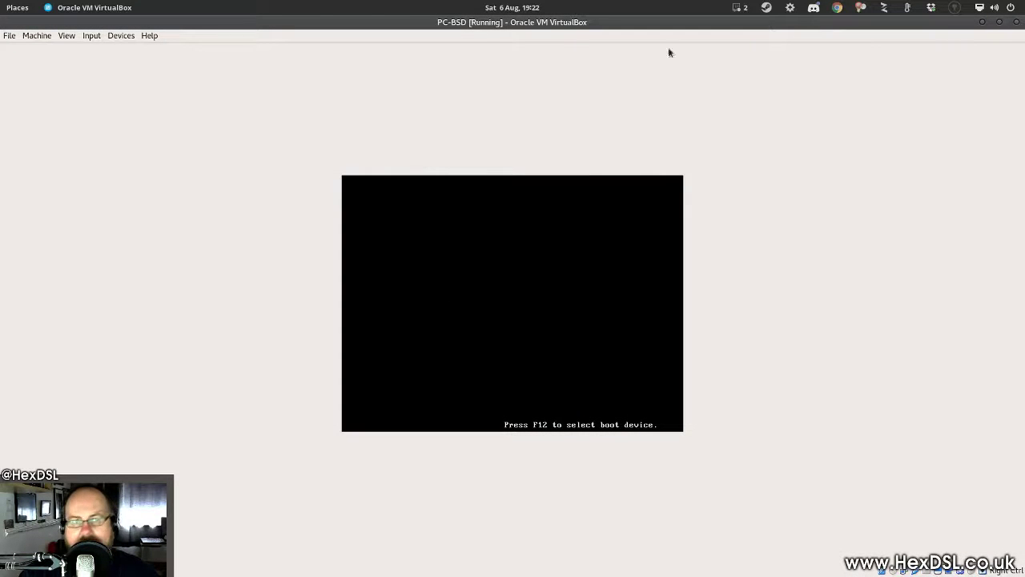
Restore the VM window and maximise it again to fill the screen.
{"action": "double_click", "coordinate": [712, 23]}
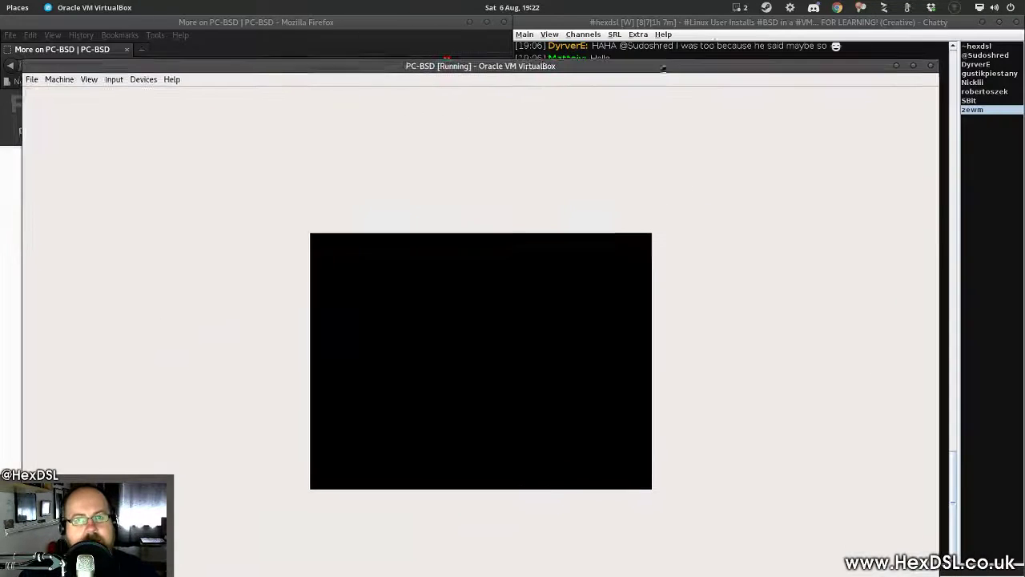
{"action": "middle_click", "coordinate": [713, 22]}
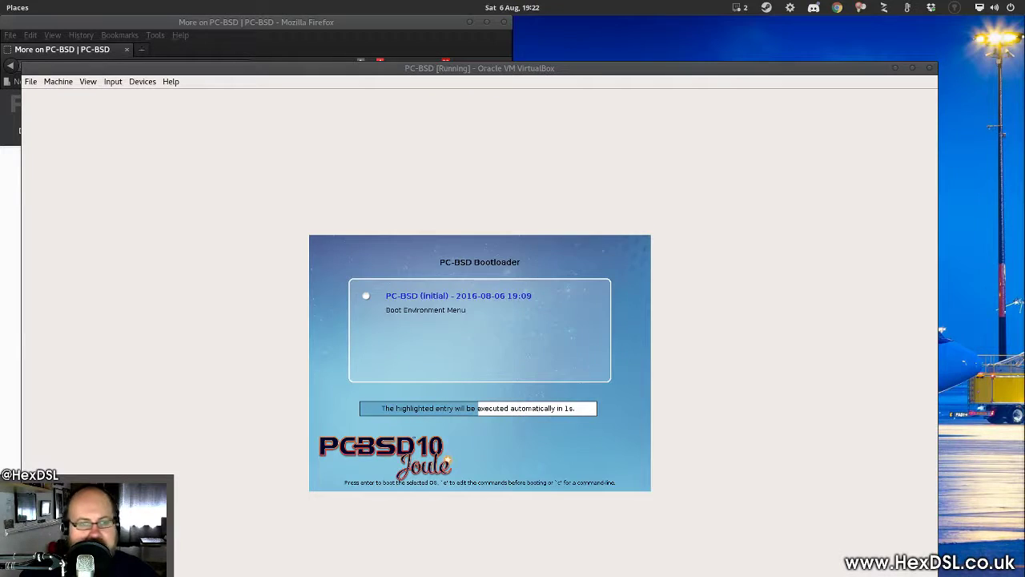
{"action": "double_click", "coordinate": [601, 64]}
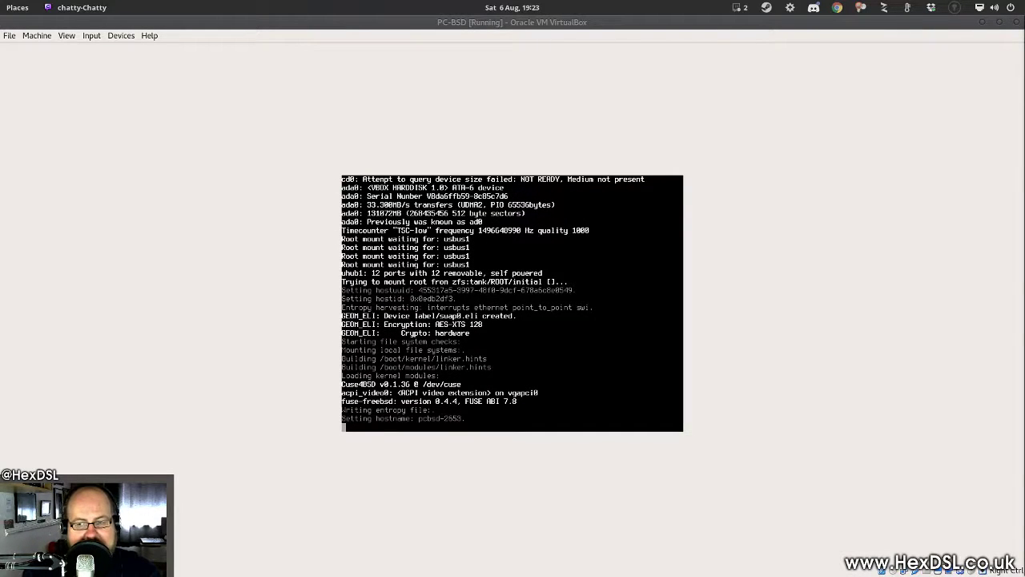
Bring the PC-BSD VM window forward and switch it to full-screen mode.
{"action": "key", "text": "super"}
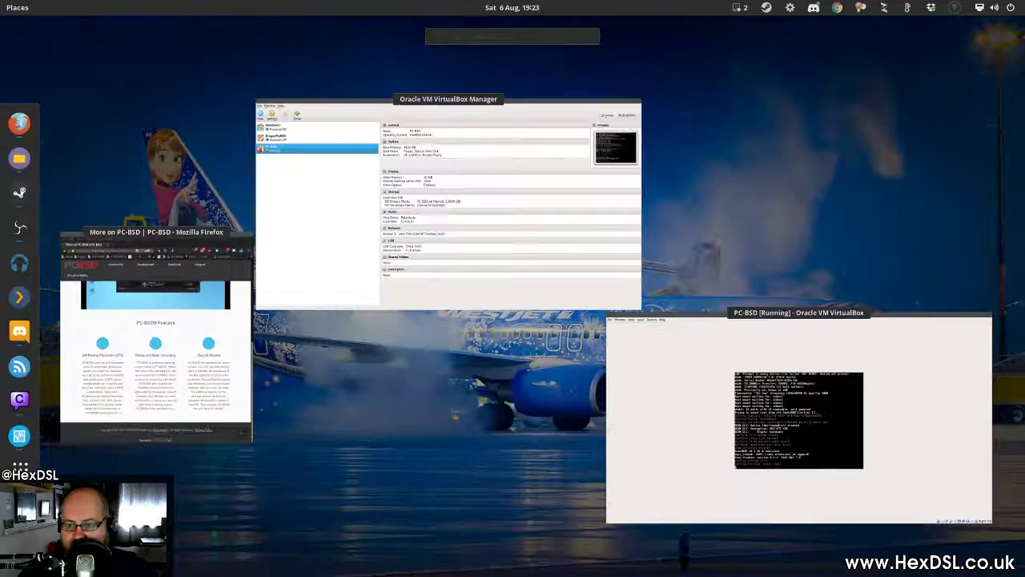
{"action": "left_click", "coordinate": [857, 344]}
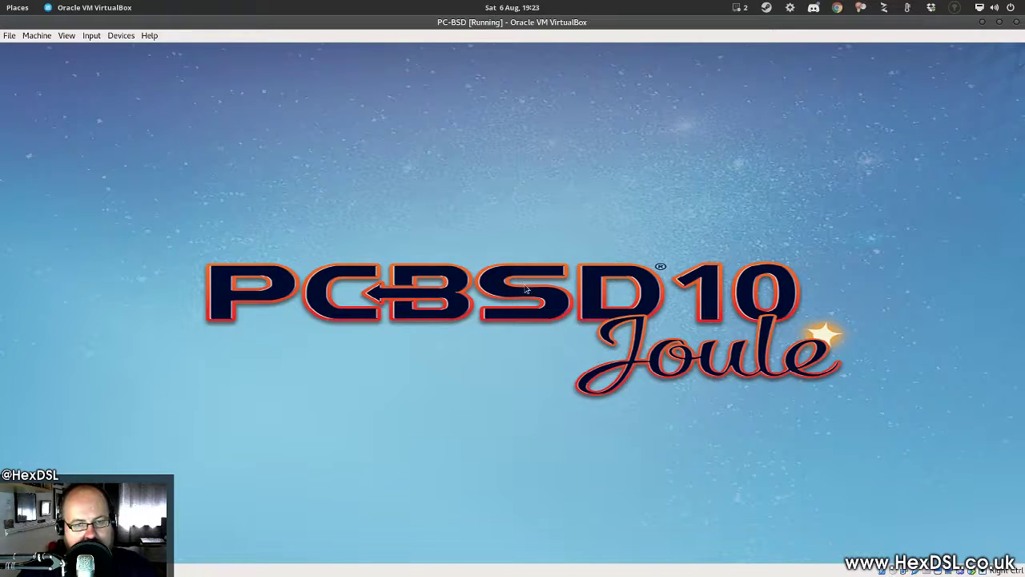
{"action": "key", "text": "ctrl+f"}
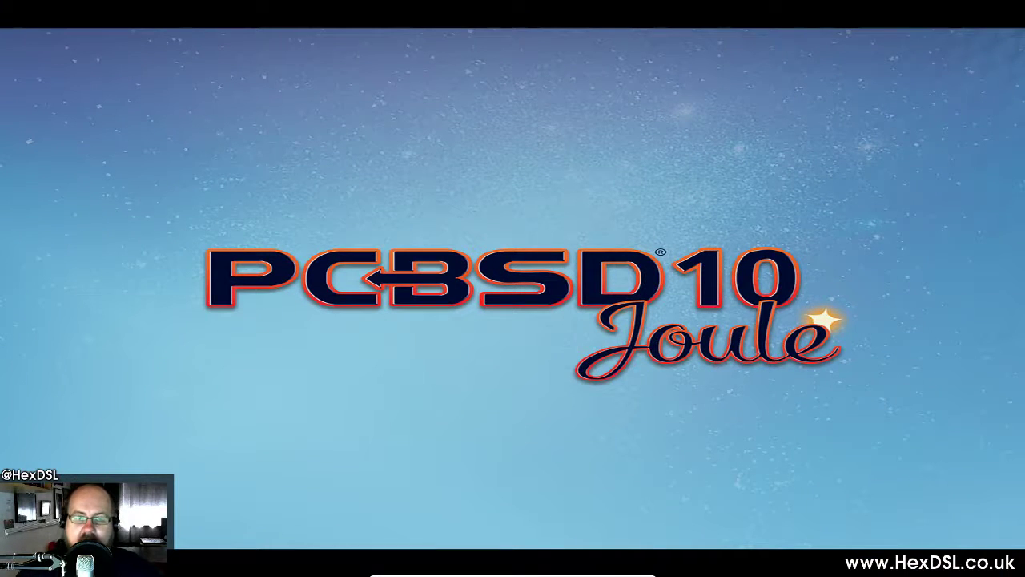
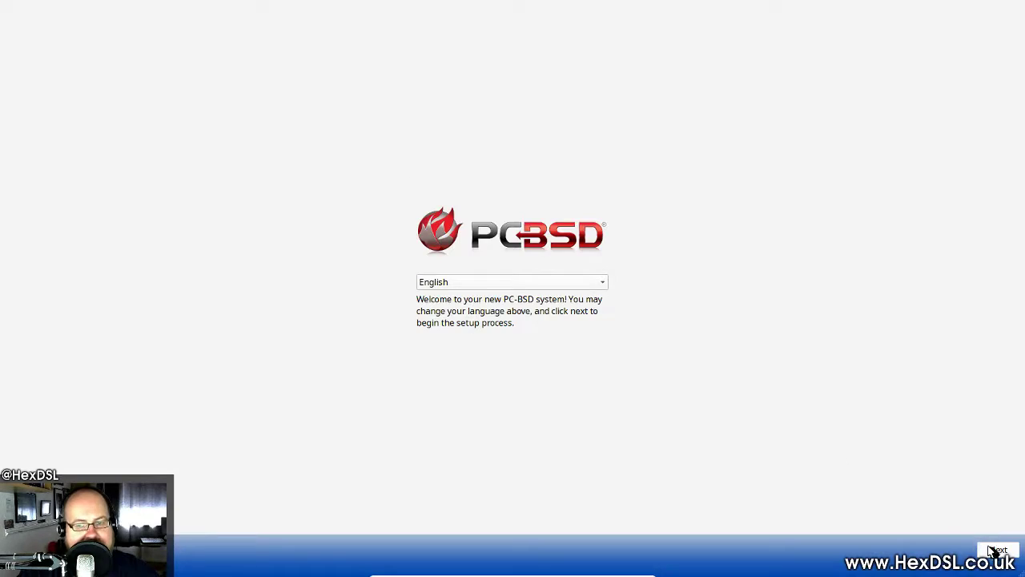
Set the system timezone to Europe/London.
{"action": "left_click", "coordinate": [502, 176]}
{"action": "scroll", "coordinate": [520, 305], "scroll_direction": "down", "scroll_amount": 20}
{"action": "scroll", "coordinate": [520, 304], "scroll_direction": "up", "scroll_amount": 13}
{"action": "scroll", "coordinate": [517, 301], "scroll_direction": "up", "scroll_amount": 20}
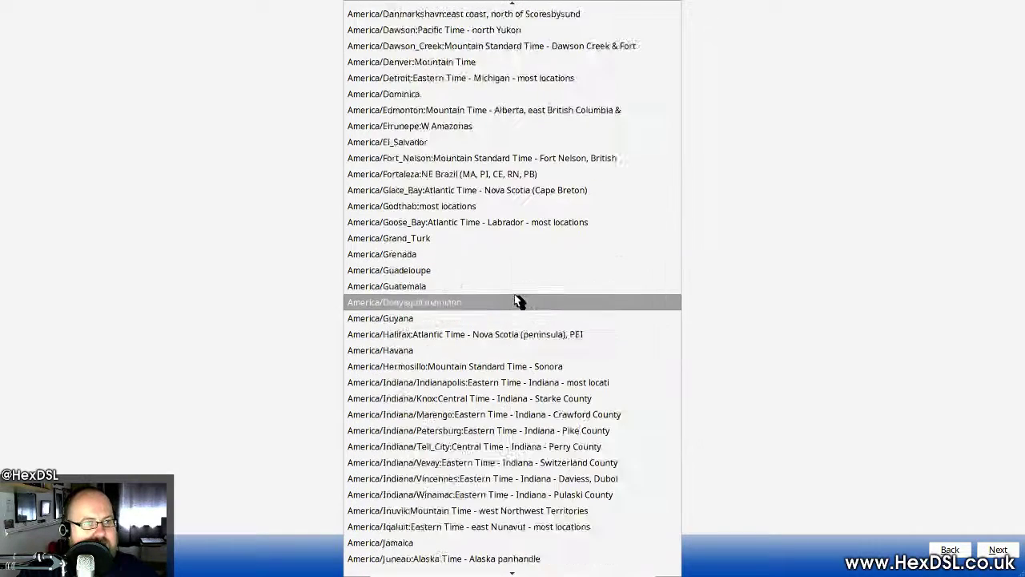
{"action": "left_click", "coordinate": [517, 298]}
{"action": "left_click", "coordinate": [506, 178]}
{"action": "scroll", "coordinate": [520, 332], "scroll_direction": "down", "scroll_amount": 20}
{"action": "scroll", "coordinate": [521, 332], "scroll_direction": "down", "scroll_amount": 20}
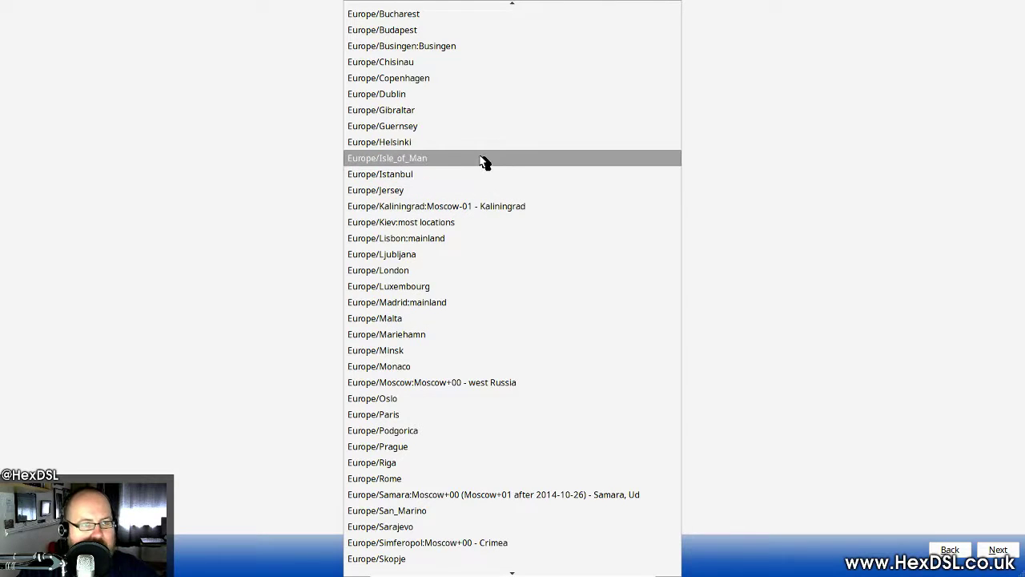
{"action": "scroll", "coordinate": [488, 232], "scroll_direction": "down", "scroll_amount": 1}
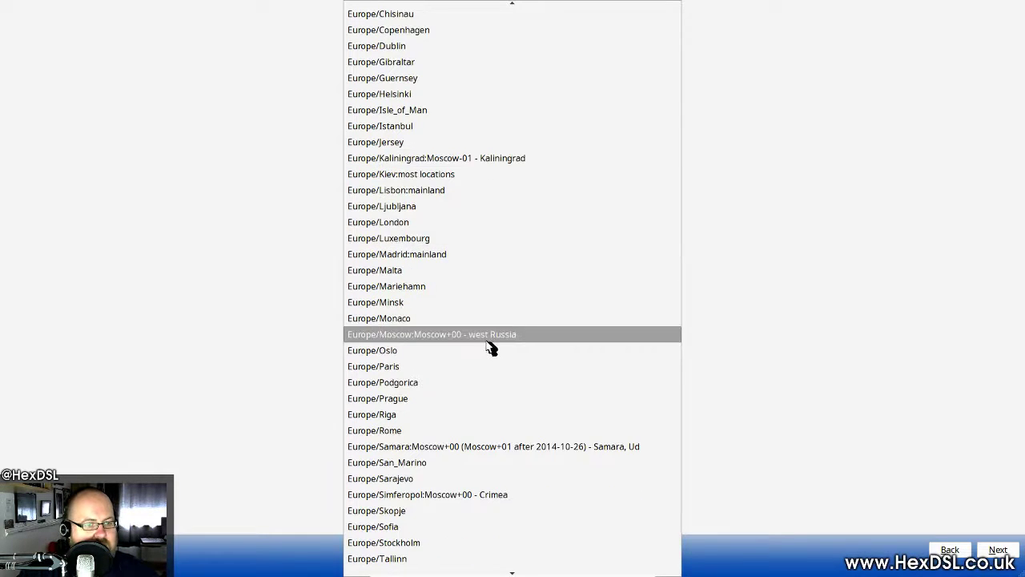
{"action": "scroll", "coordinate": [491, 349], "scroll_direction": "down", "scroll_amount": 4}
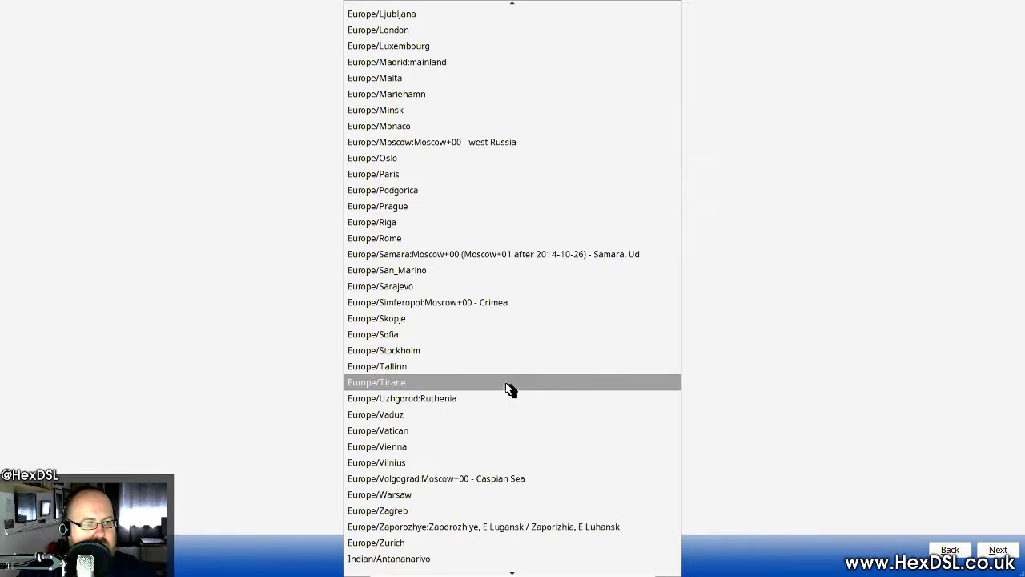
{"action": "left_click", "coordinate": [410, 32]}
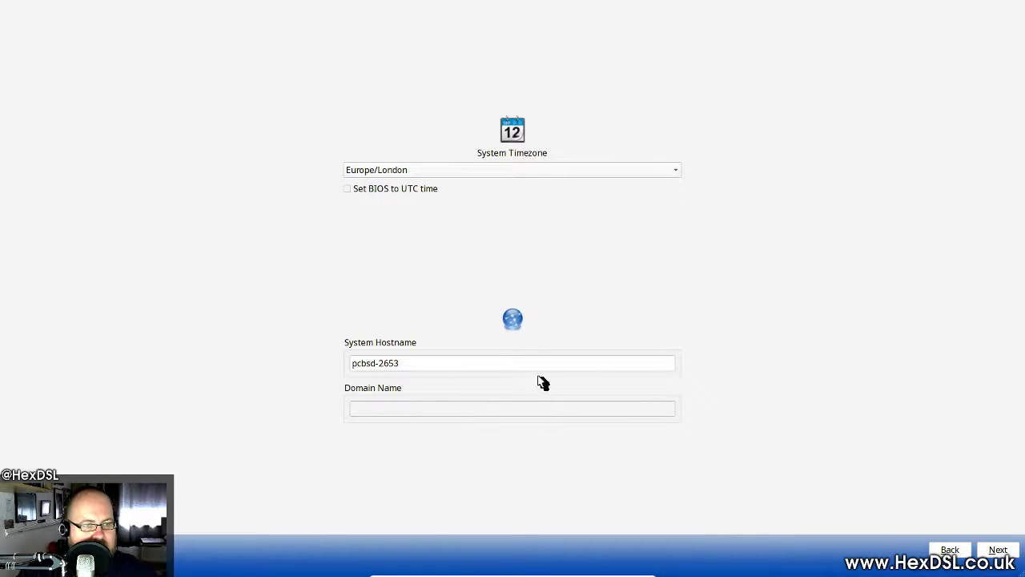
Change the system hostname to pcbsd-VM and continue.
{"action": "left_click_drag", "start_coordinate": [441, 359], "coordinate": [636, 396]}
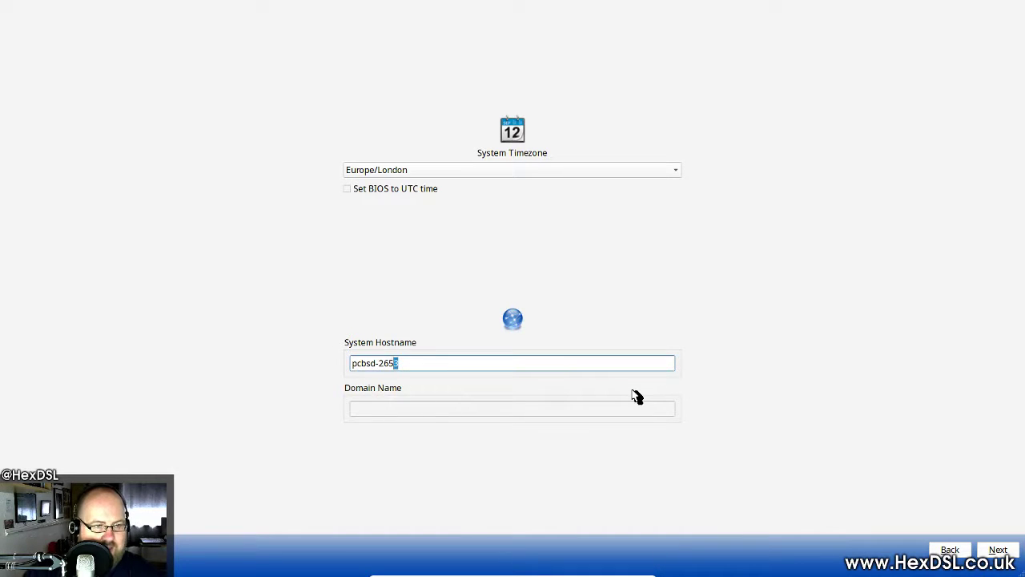
{"action": "key", "text": "BackSpace"}
{"action": "type", "text": "VM"}
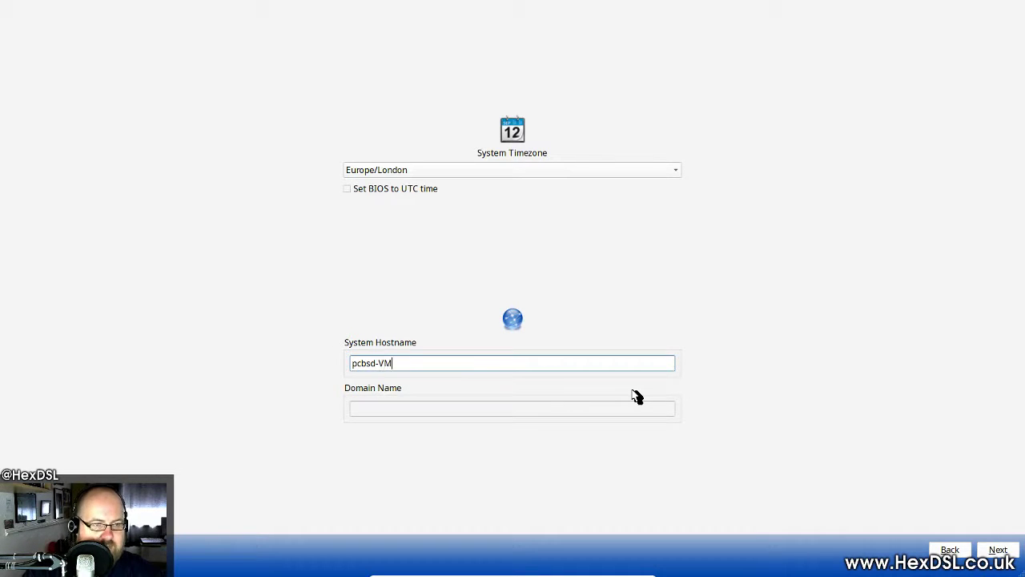
{"action": "type", "text": "-Li"}
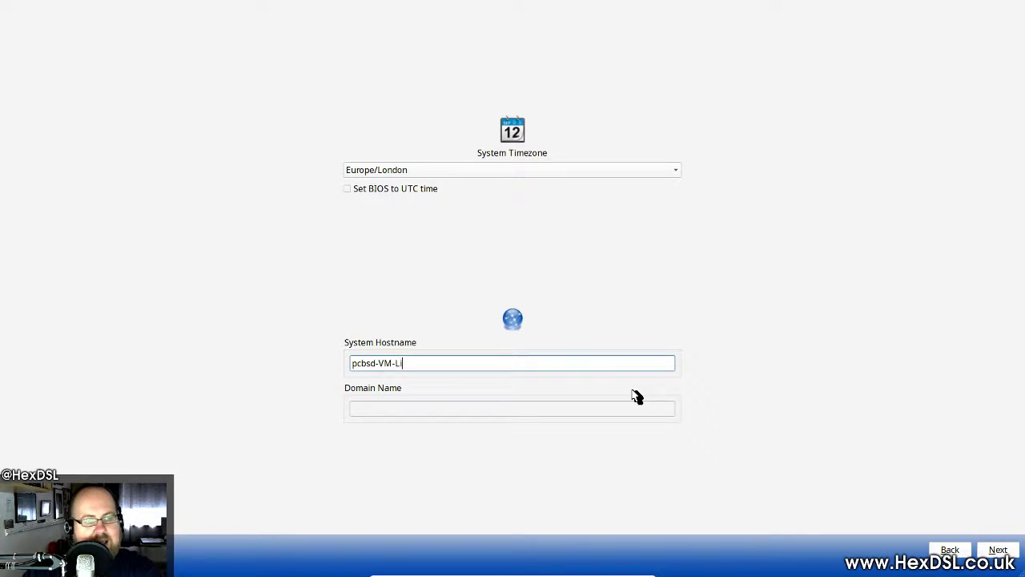
{"action": "key", "text": "BackSpace"}
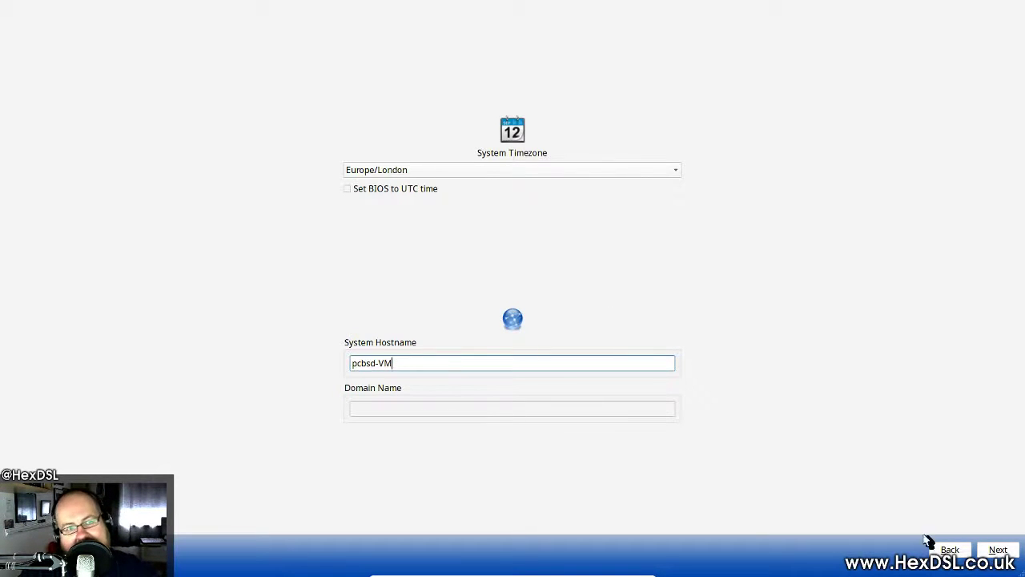
{"action": "left_click", "coordinate": [1001, 551]}
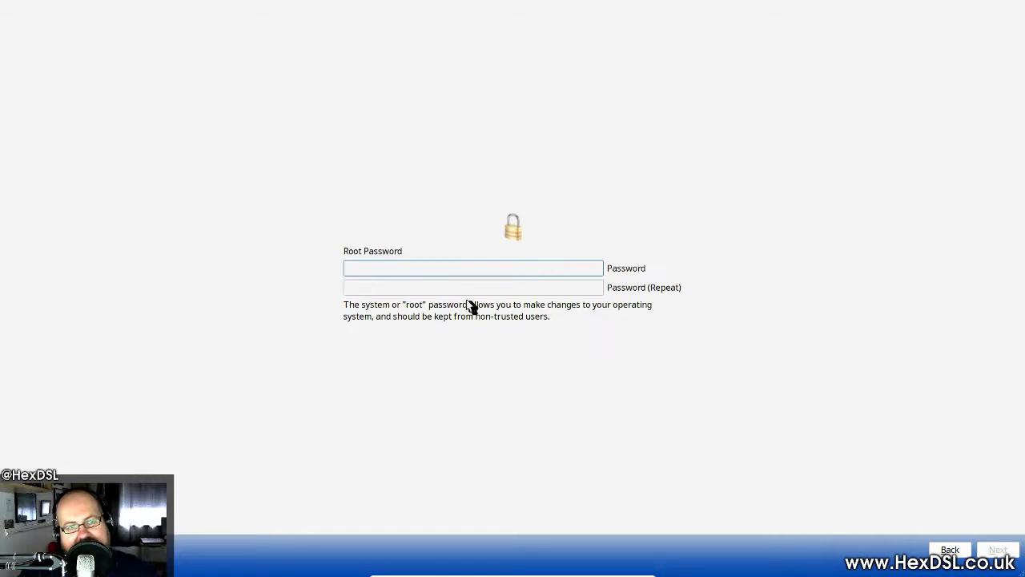
Enter the root password twice to confirm it and move on to user creation.
{"action": "type", "text": "••••••••"}
{"action": "key", "text": "Tab"}
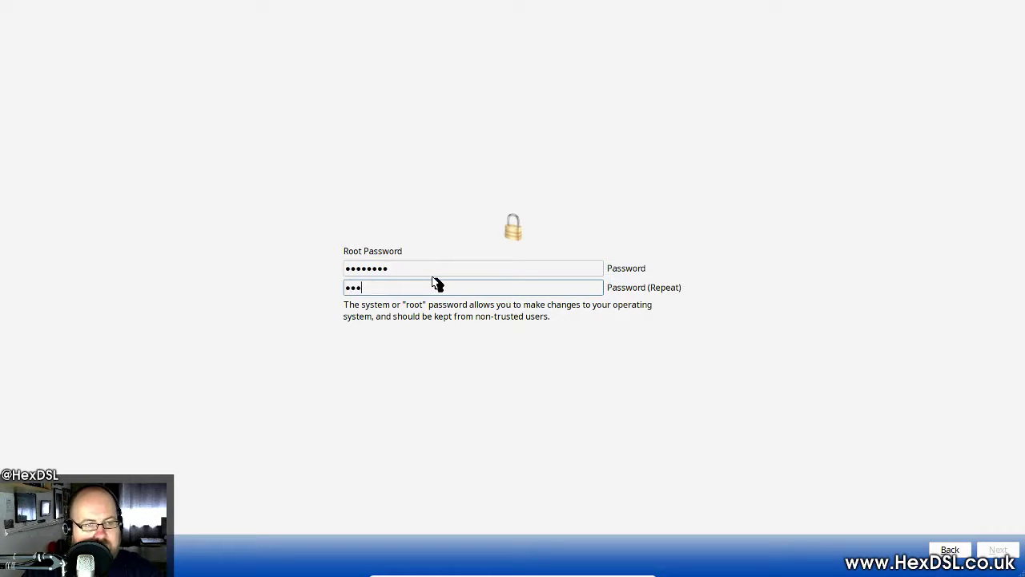
{"action": "type", "text": "••••••••"}
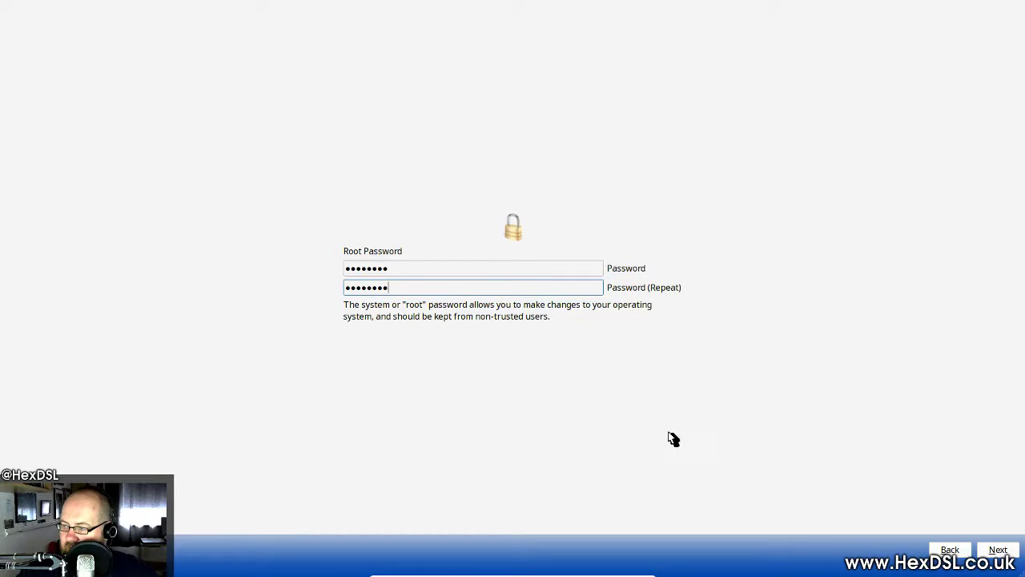
{"action": "left_click", "coordinate": [997, 551]}
{"action": "left_click", "coordinate": [482, 259]}
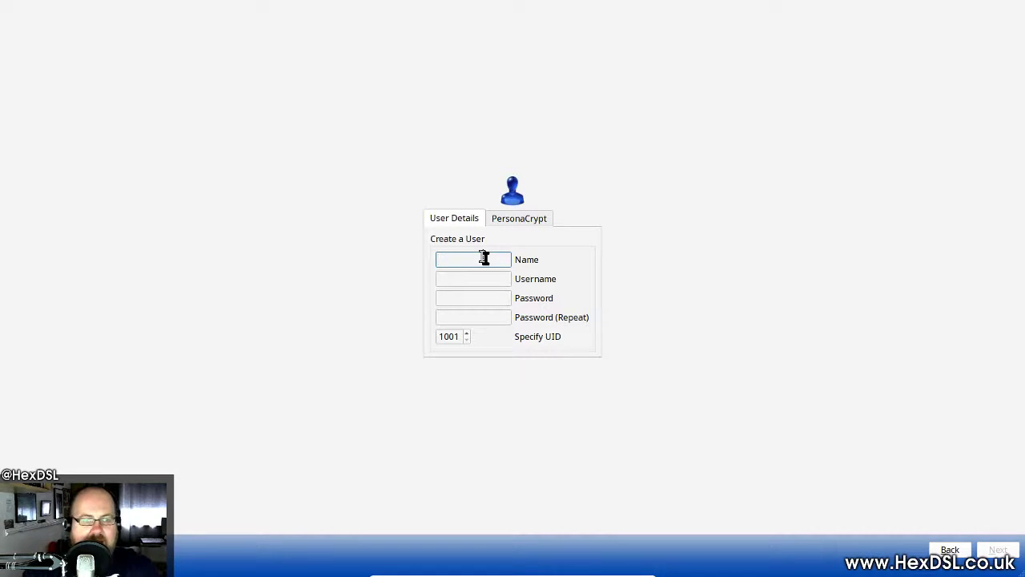
Fill in the user's full name, username and matching password, glance at PersonaCrypt, then continue.
{"action": "type", "text": "hexdsl"}
{"action": "key", "text": "Tab"}
{"action": "type", "text": "Nexdsl"}
{"action": "key", "text": "Tab"}
{"action": "type", "text": "••••••••"}
{"action": "key", "text": "Tab"}
{"action": "type", "text": "••••••••"}
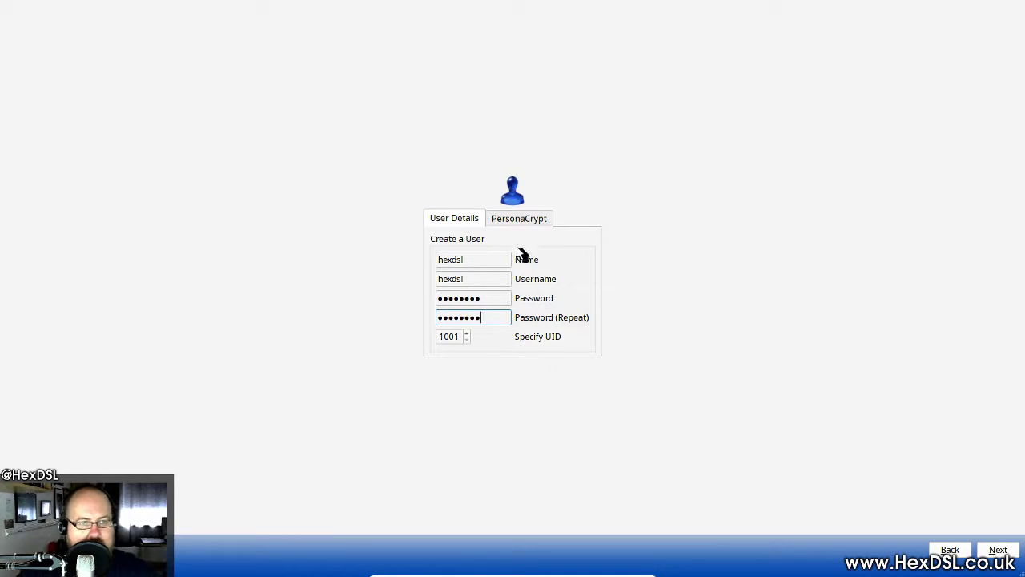
{"action": "left_click", "coordinate": [518, 221]}
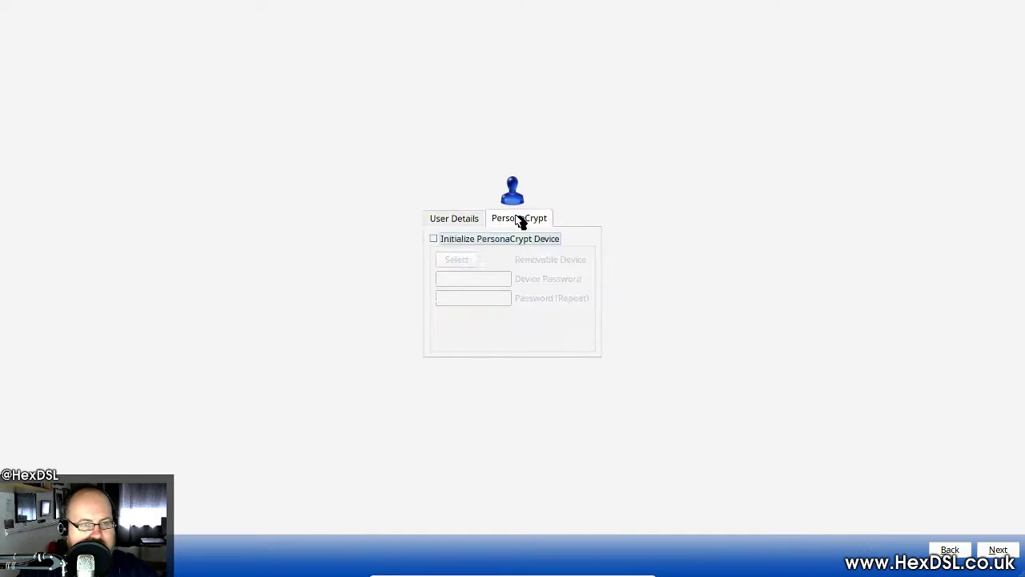
{"action": "left_click", "coordinate": [446, 220]}
{"action": "left_click", "coordinate": [997, 549]}
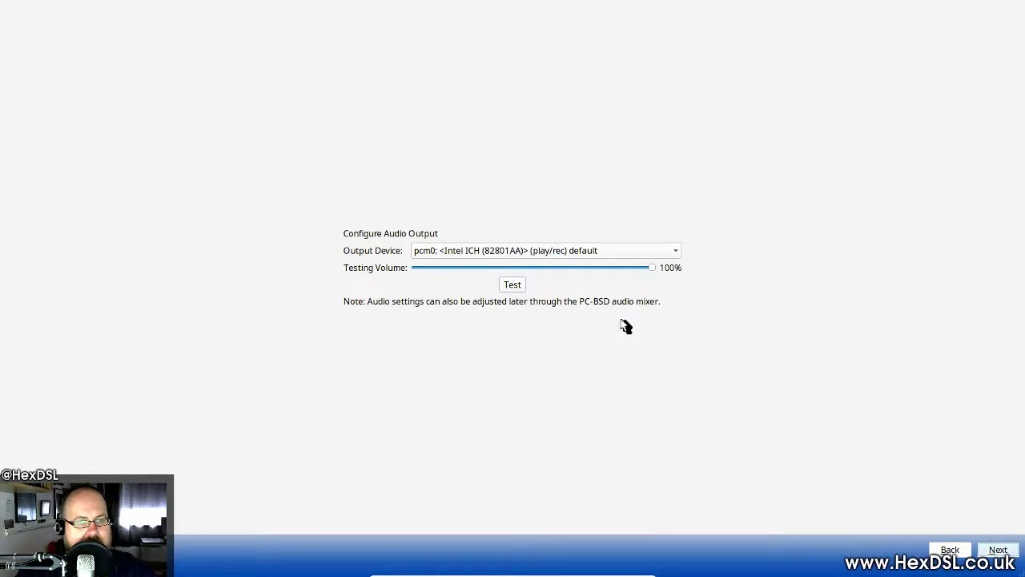
Play a test sound, keep the default IPv6 and SSH services, and finish setup.
{"action": "left_click", "coordinate": [510, 288]}
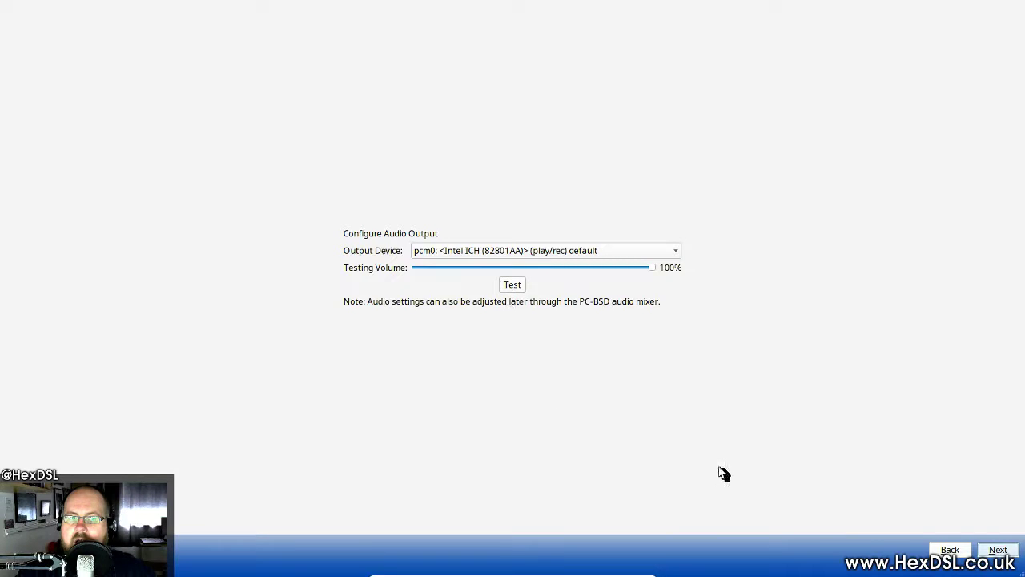
{"action": "left_click", "coordinate": [1000, 550]}
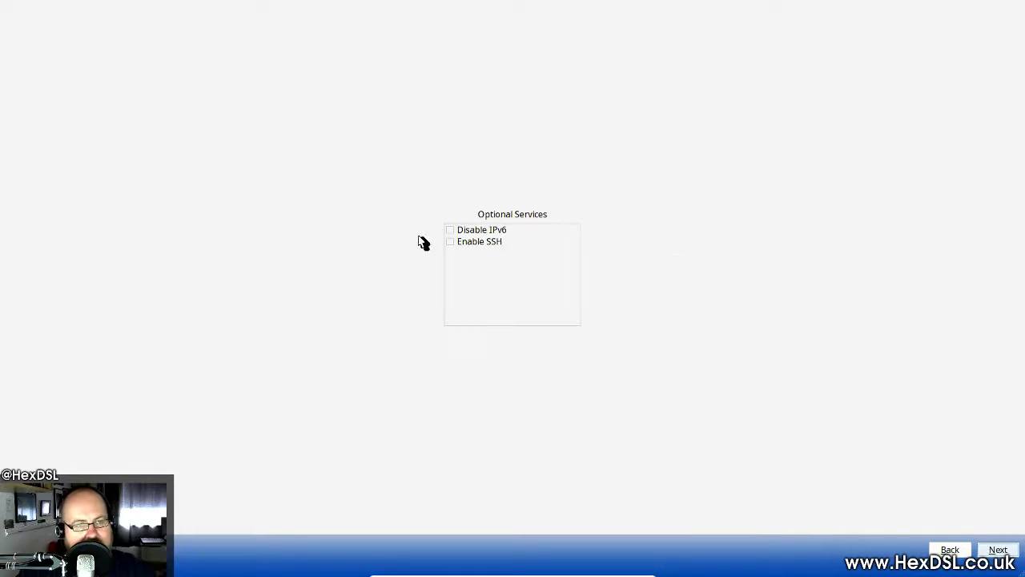
{"action": "left_click", "coordinate": [993, 550]}
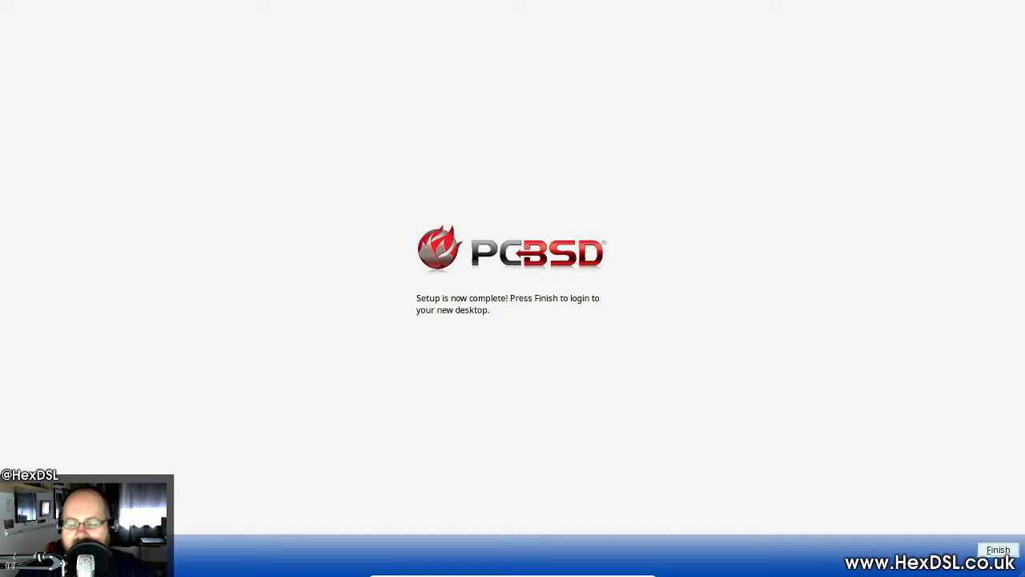
{"action": "left_click", "coordinate": [984, 551]}
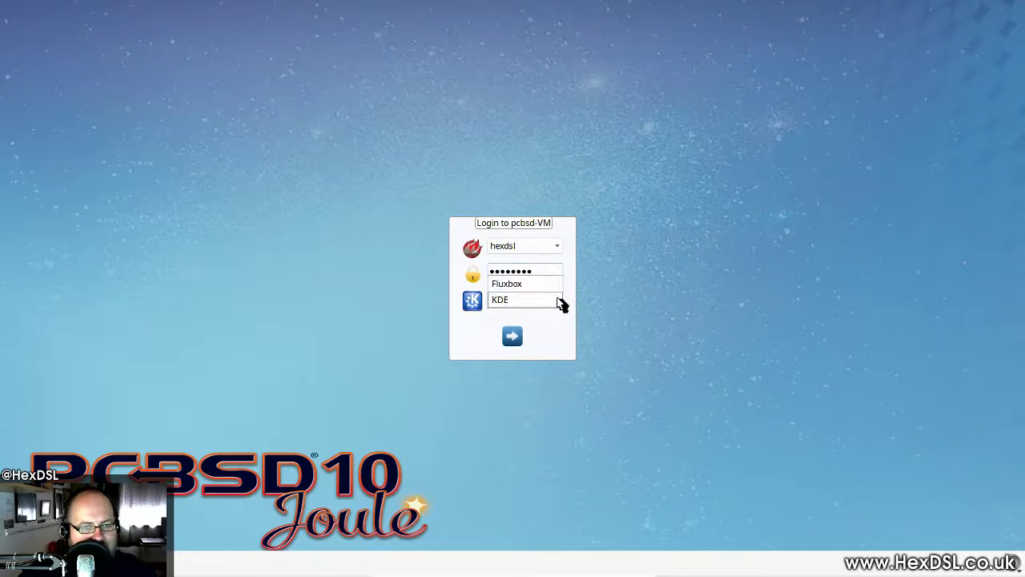
Keep KDE as the desktop session and log in.
{"action": "left_click", "coordinate": [560, 302]}
{"action": "left_click", "coordinate": [559, 301]}
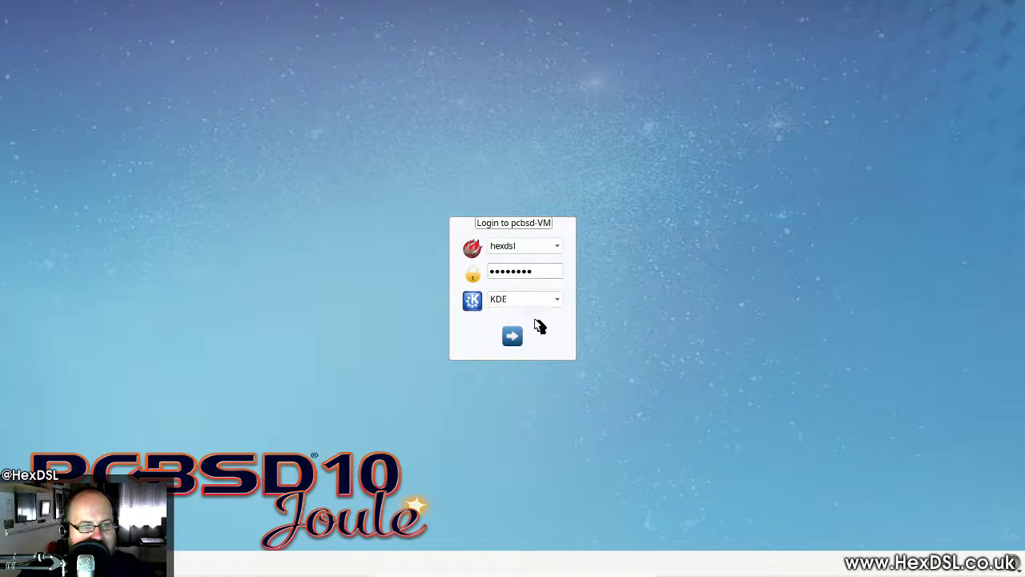
{"action": "left_click", "coordinate": [513, 337]}
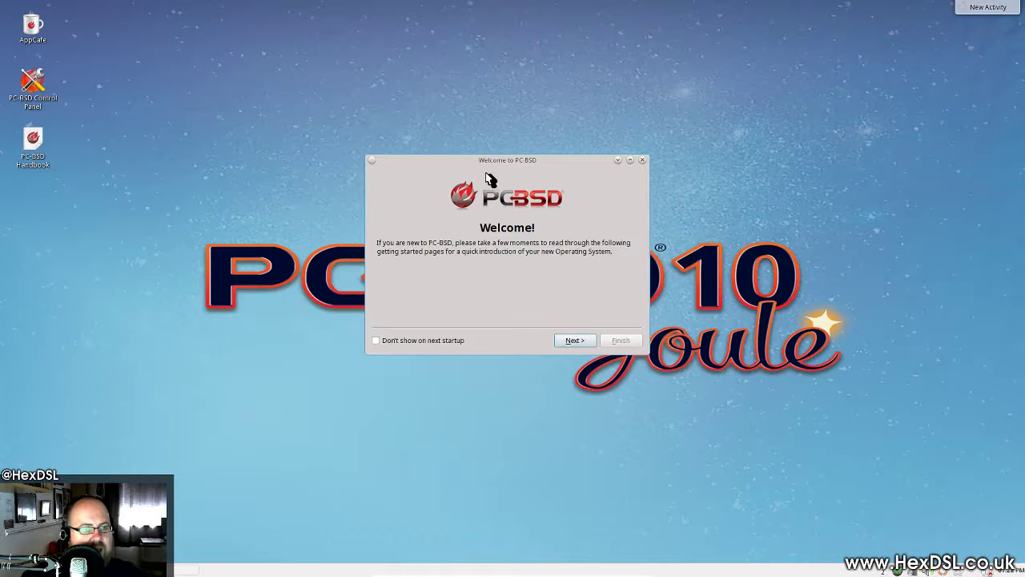
Drag the Welcome to PC-BSD window to the top-right and browse the desktop context menu.
{"action": "left_click_drag", "start_coordinate": [545, 164], "coordinate": [857, 47]}
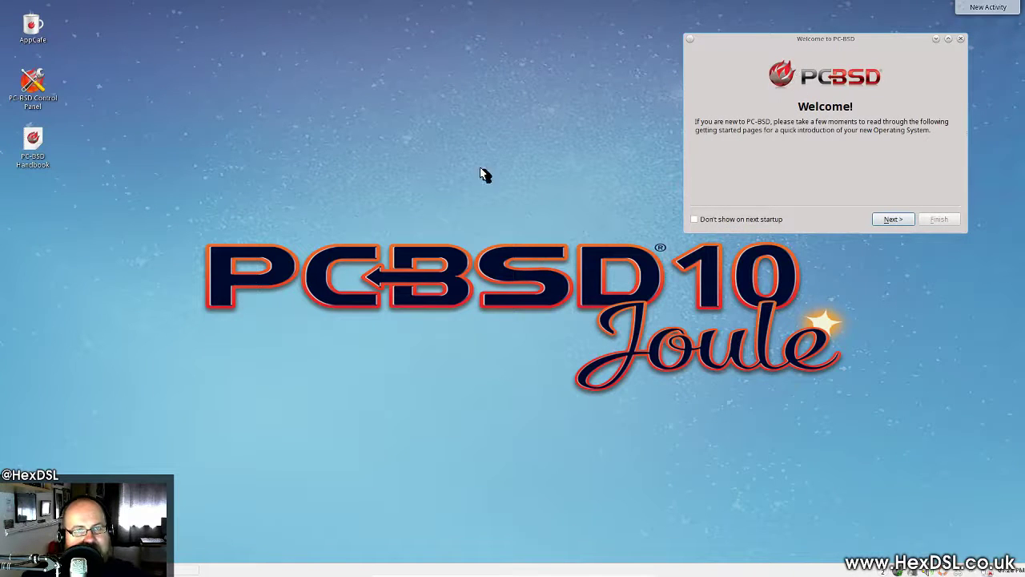
{"action": "right_click", "coordinate": [622, 384]}
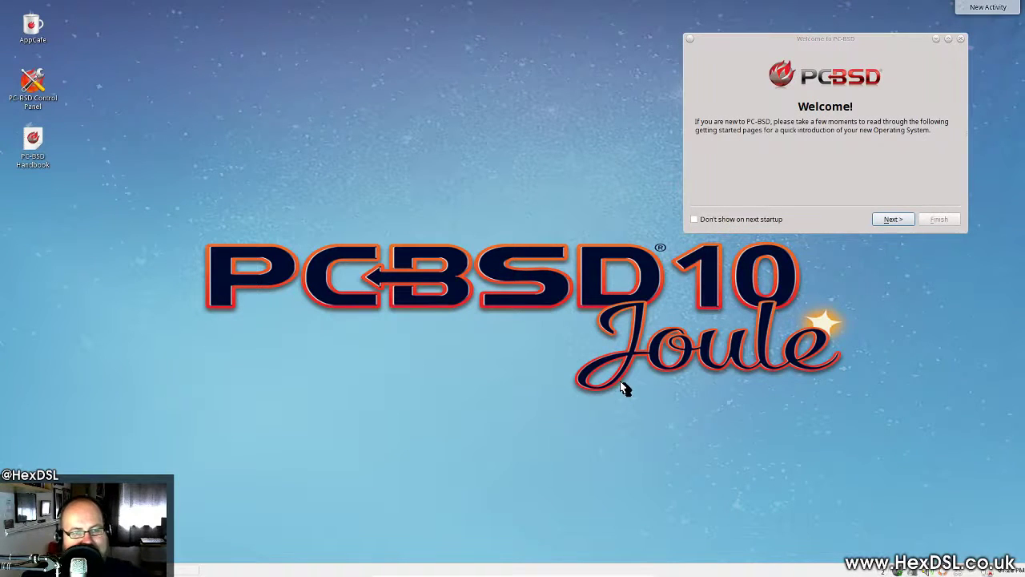
{"action": "left_click", "coordinate": [768, 194]}
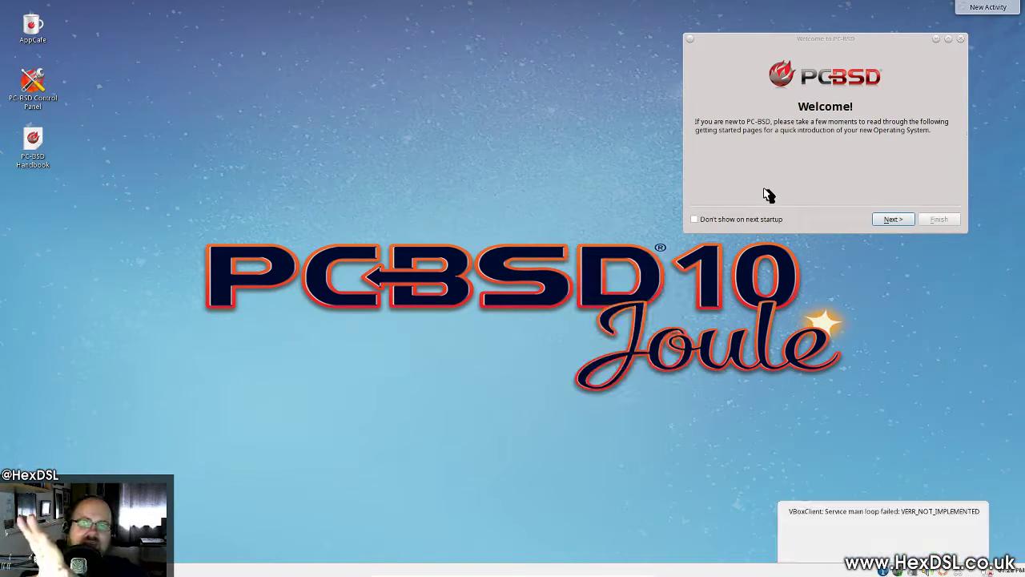
{"action": "right_click", "coordinate": [482, 169]}
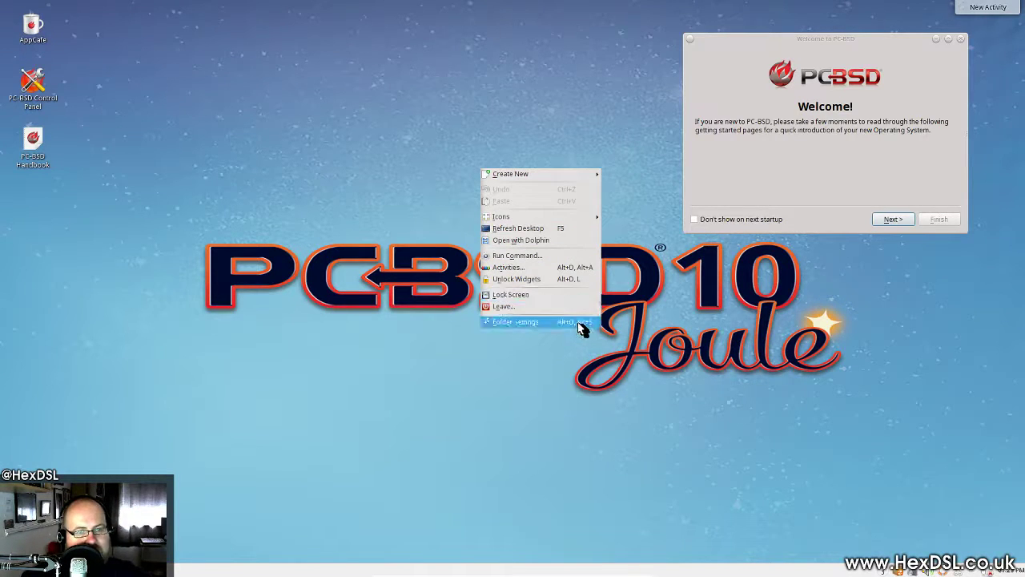
{"action": "left_click", "coordinate": [721, 333]}
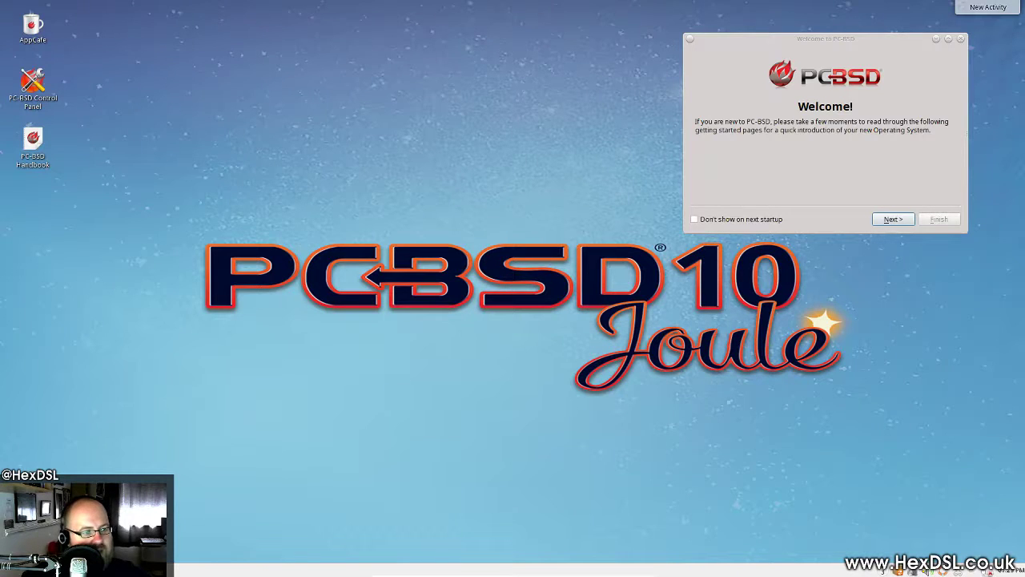
Try a 'wallback' launcher search, then advance the Welcome guide to Getting Connected.
{"action": "key", "text": "alt+F1"}
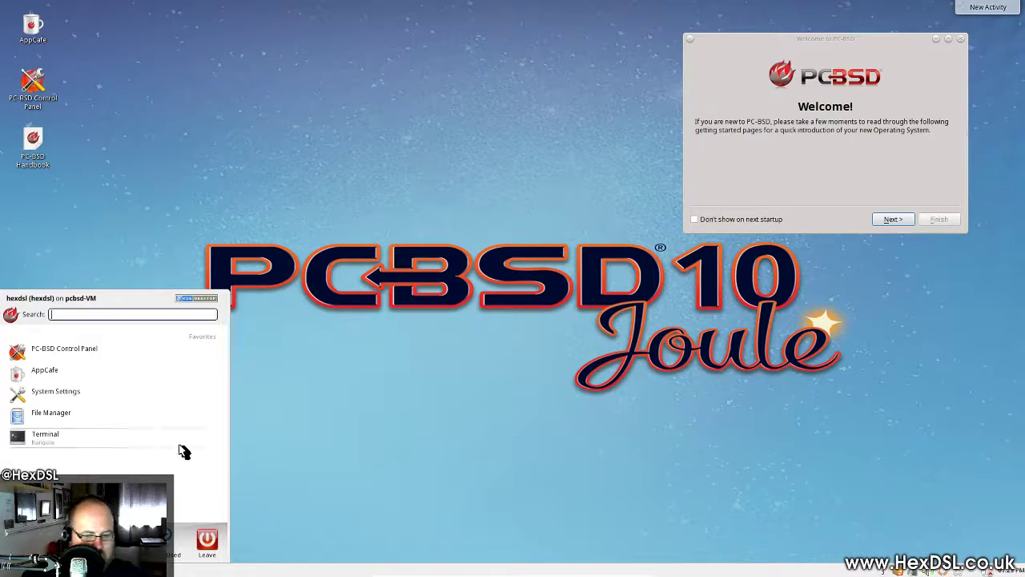
{"action": "type", "text": "wall"}
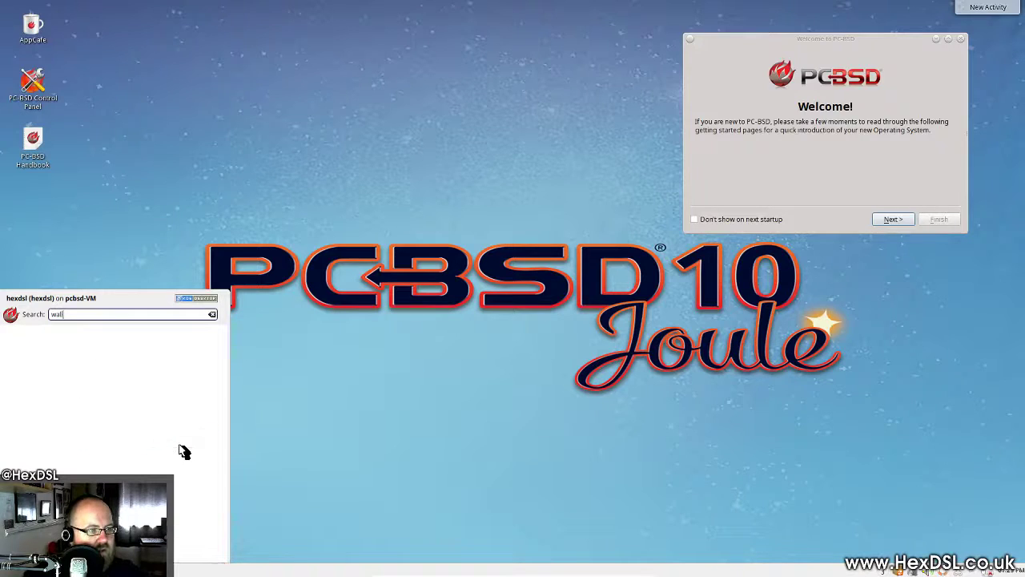
{"action": "type", "text": "back"}
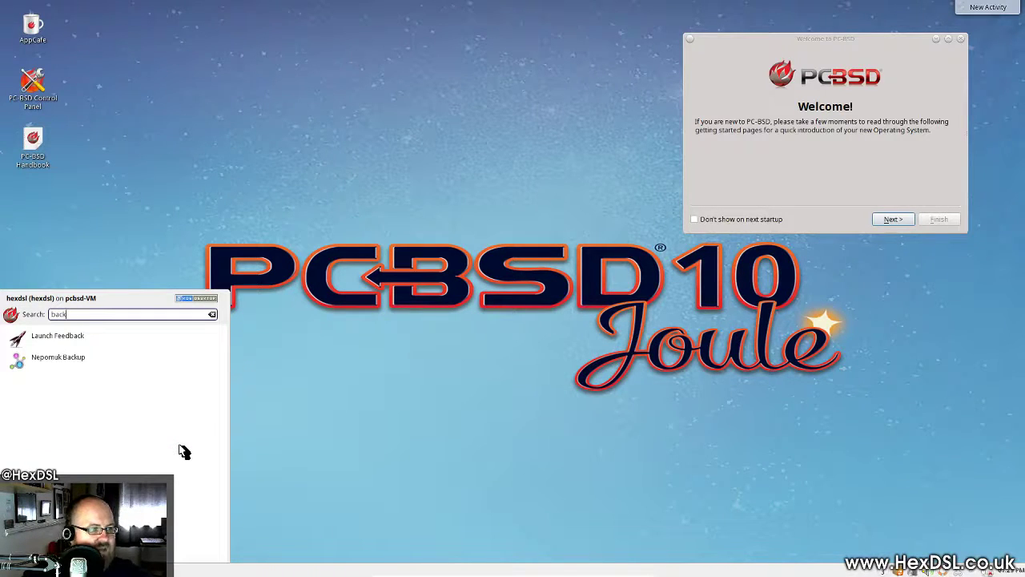
{"action": "key", "text": "BackSpace"}
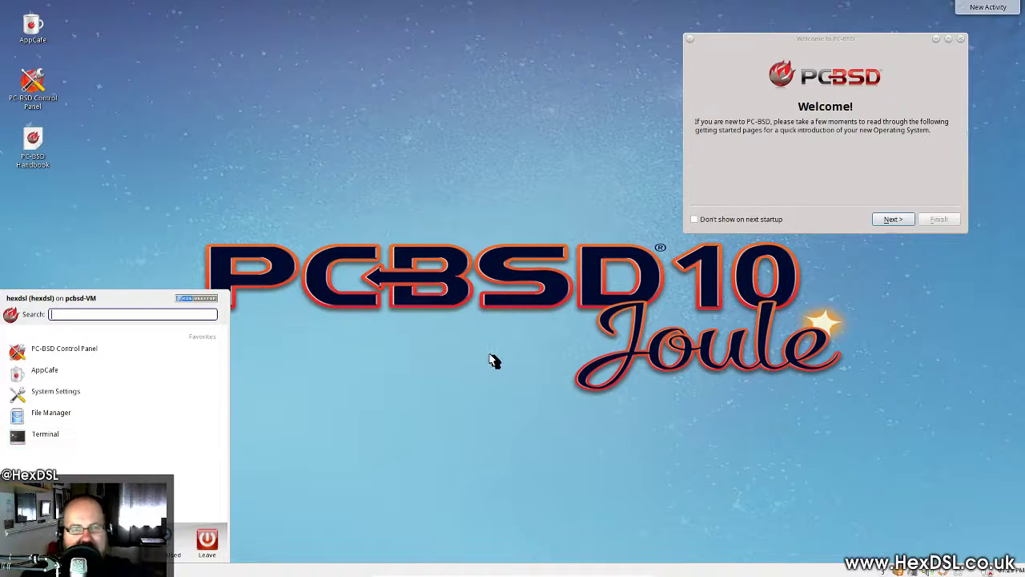
{"action": "left_click", "coordinate": [504, 370]}
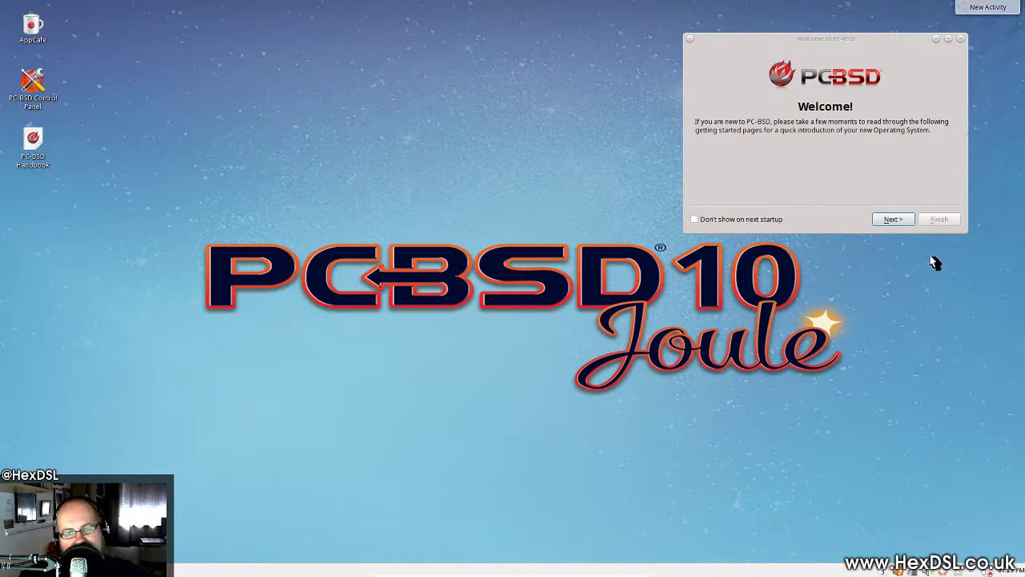
{"action": "left_click", "coordinate": [895, 219]}
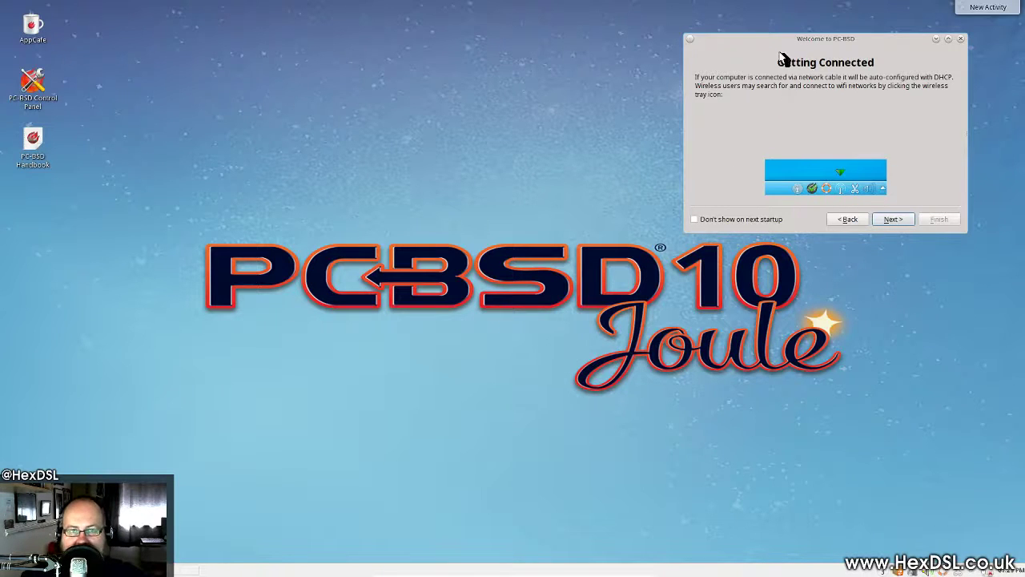
{"action": "left_click_drag", "start_coordinate": [789, 48], "coordinate": [757, 38]}
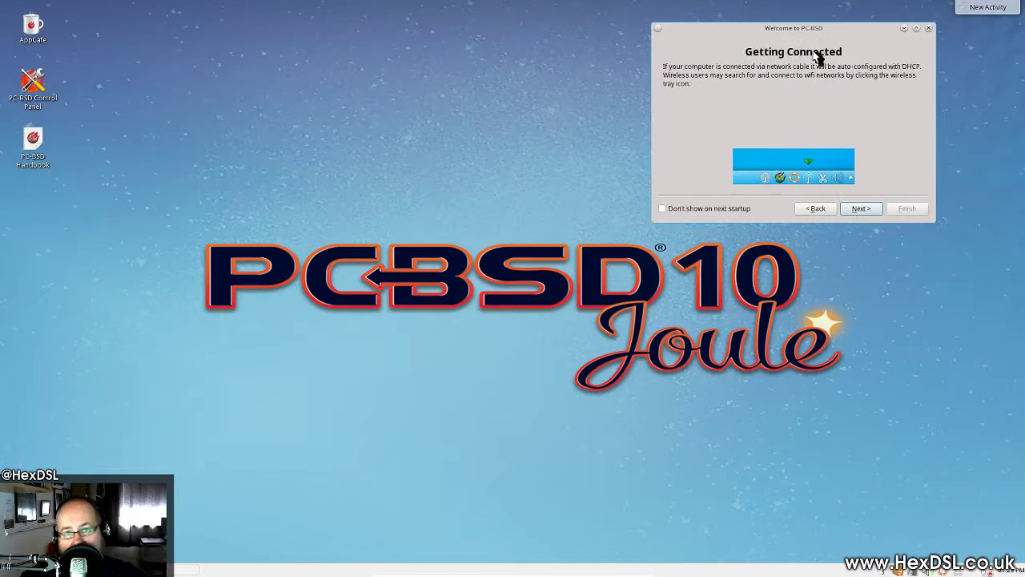
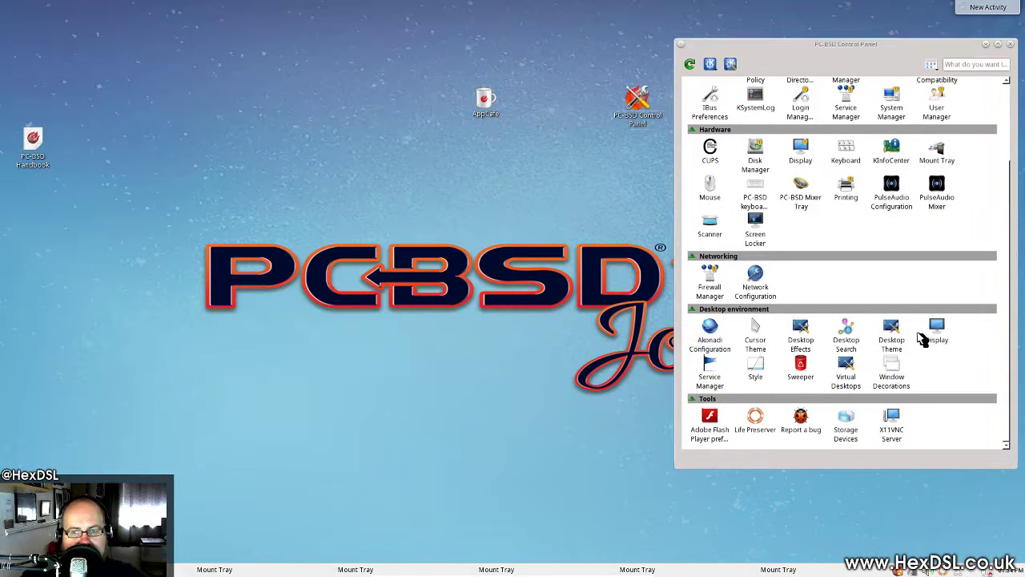
Send the PC-BSD guest an ACPI shutdown, then leave VirtualBox full-screen mode via the View menu.
{"action": "left_click", "coordinate": [891, 336]}
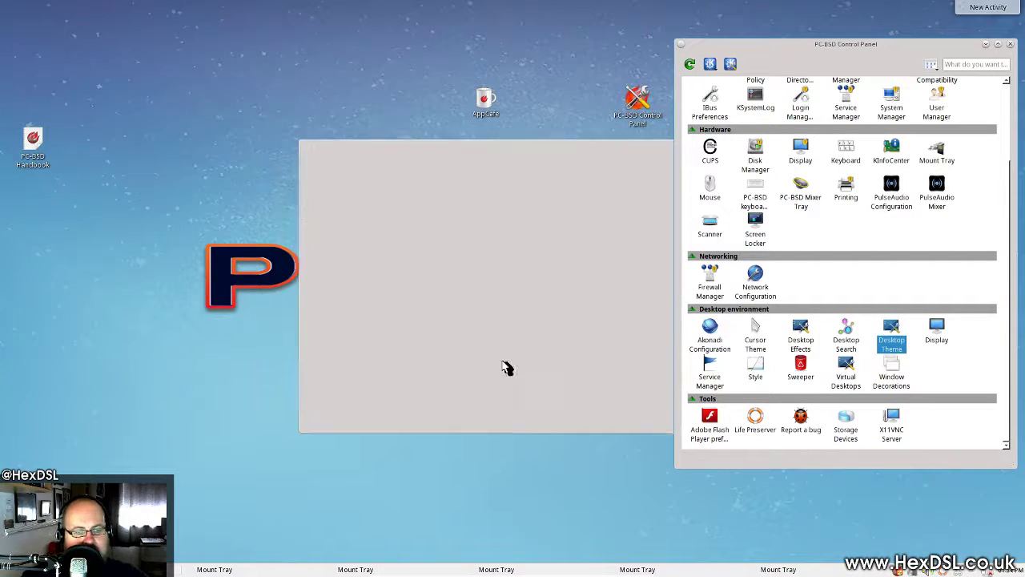
{"action": "right_click", "coordinate": [403, 573]}
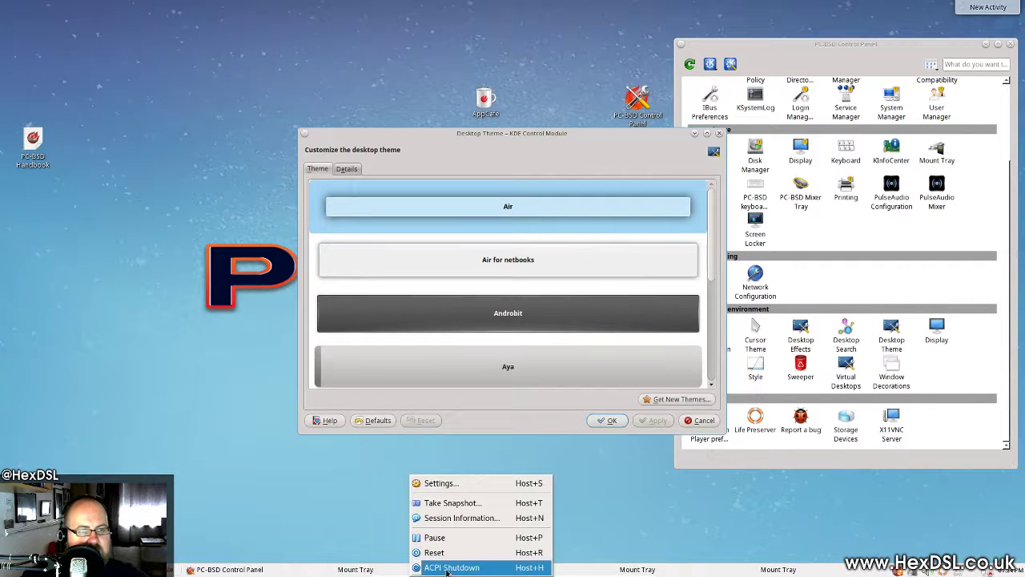
{"action": "left_click", "coordinate": [487, 570]}
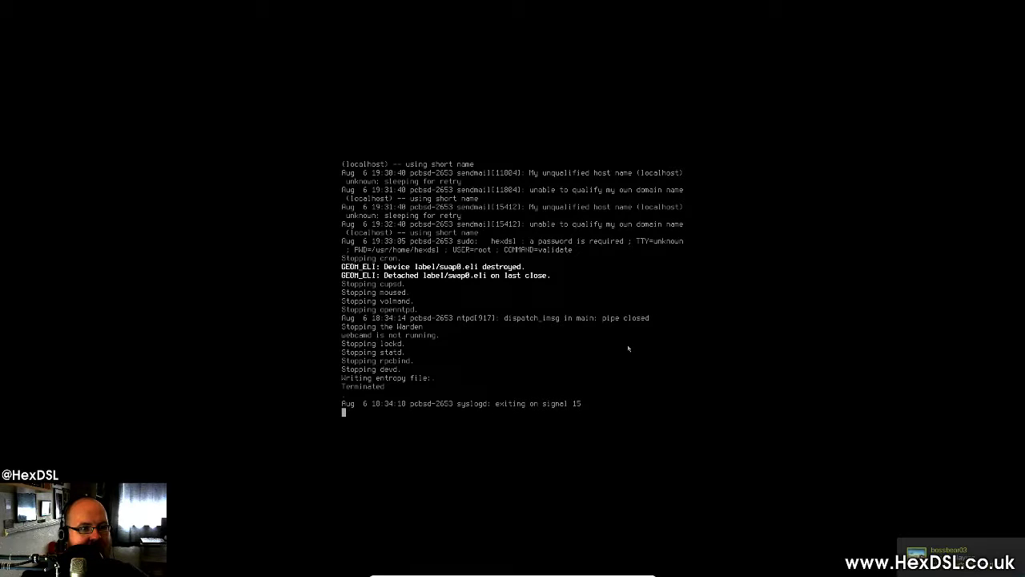
{"action": "left_click", "coordinate": [468, 565]}
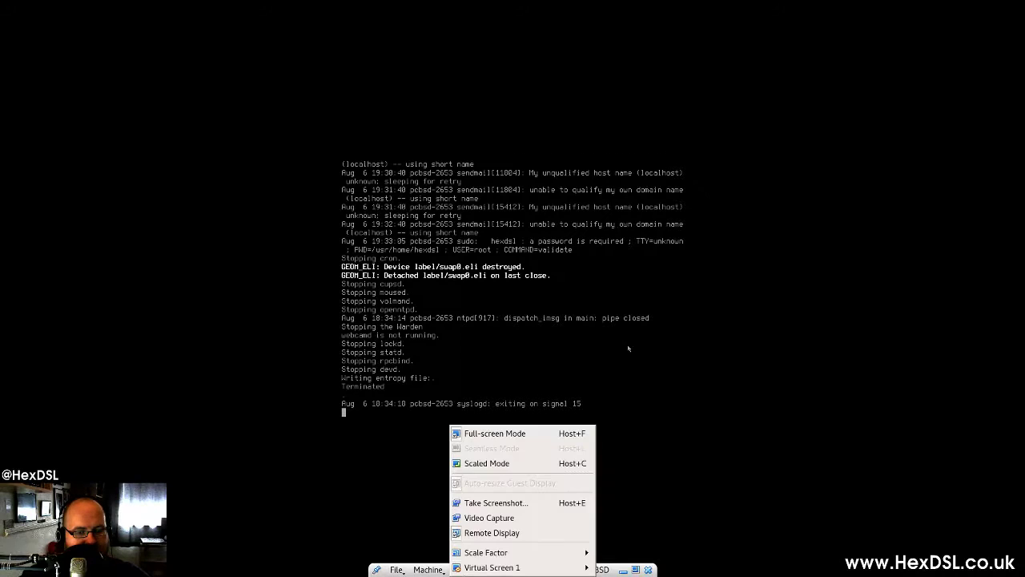
{"action": "left_click", "coordinate": [362, 500]}
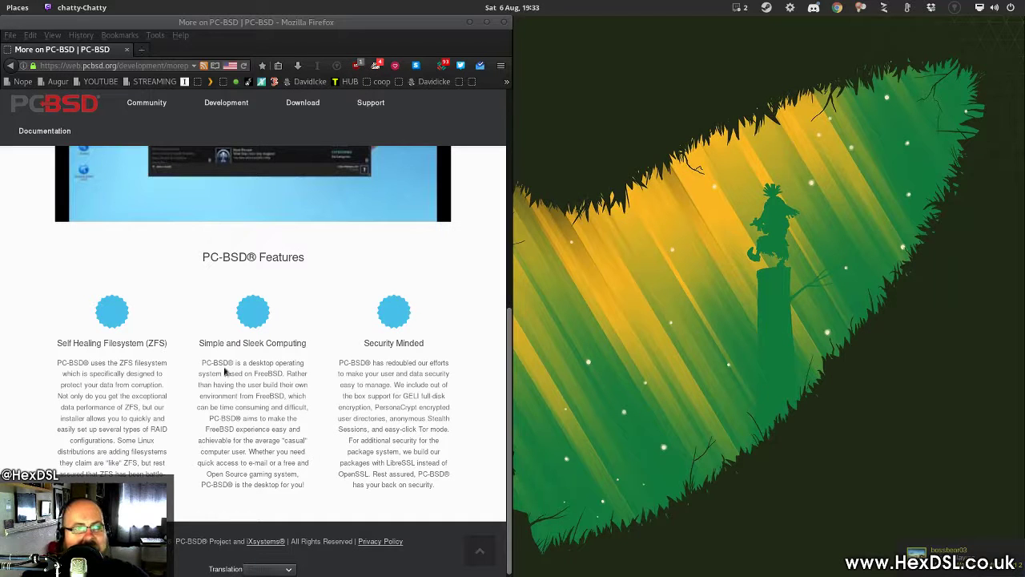
Maximise Firefox on the More on PC-BSD page and start the PC-BSD virtual machine in VirtualBox.
{"action": "double_click", "coordinate": [247, 22]}
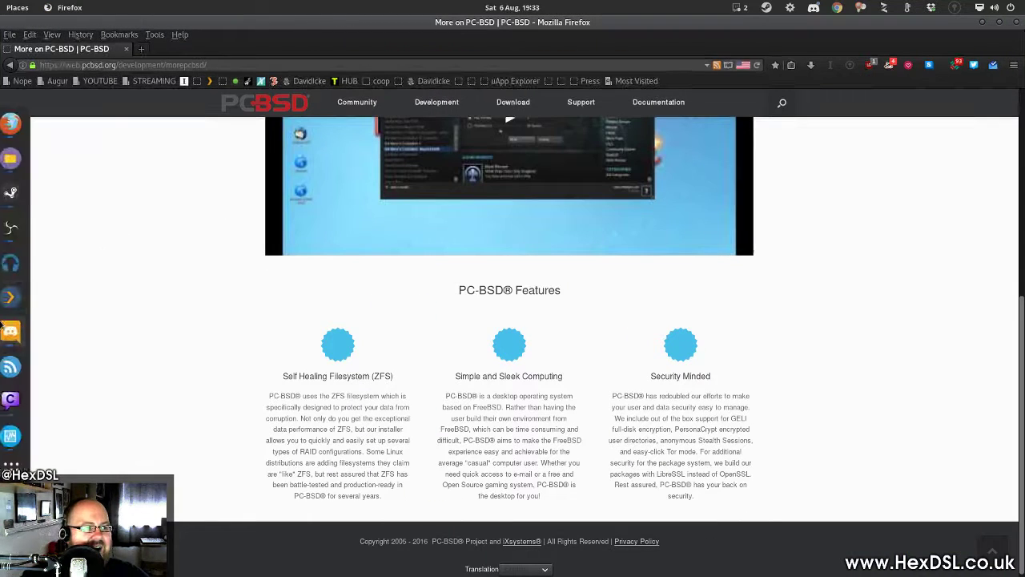
{"action": "left_click", "coordinate": [10, 435]}
{"action": "left_click", "coordinate": [108, 57]}
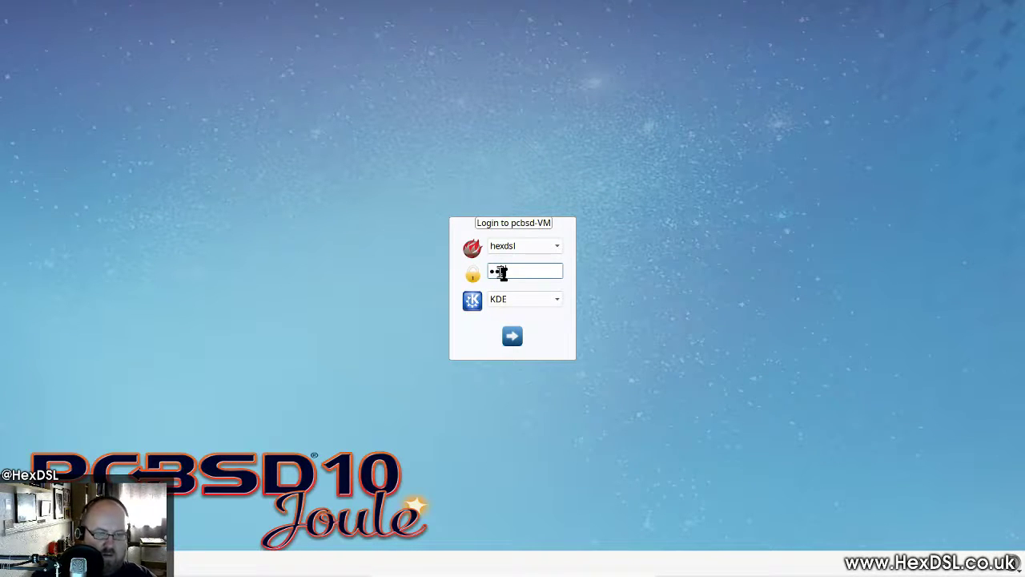
Log in with the account password, toggle scaled view with Host+F, and return to full screen.
{"action": "type", "text": "••••••"}
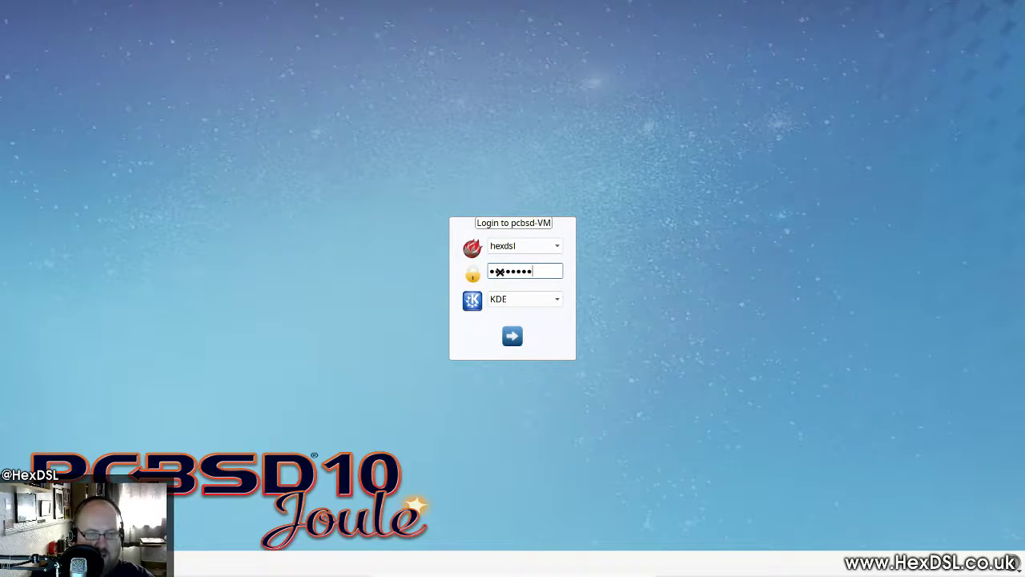
{"action": "key", "text": "Return"}
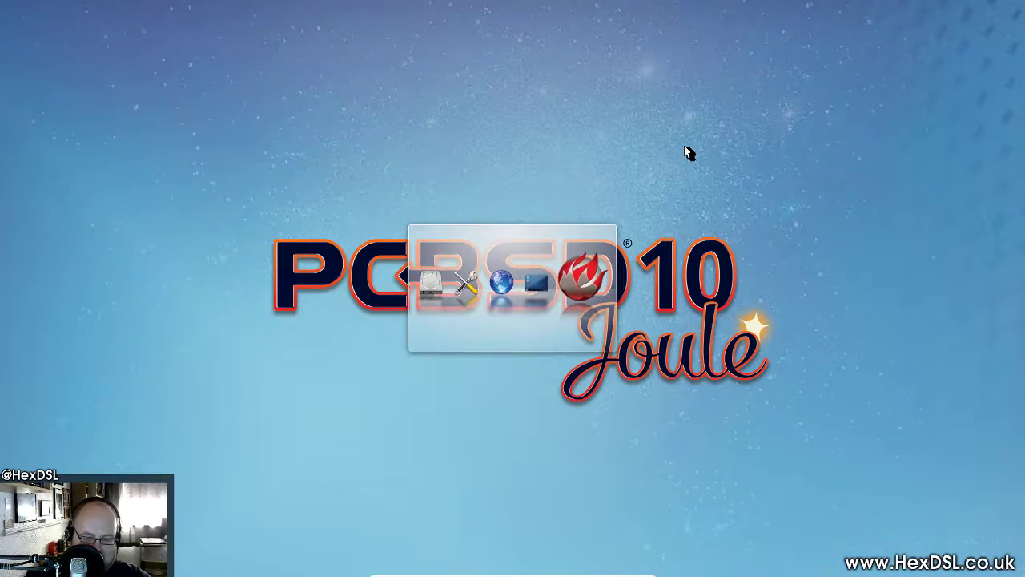
{"action": "key", "text": "Control_R+f"}
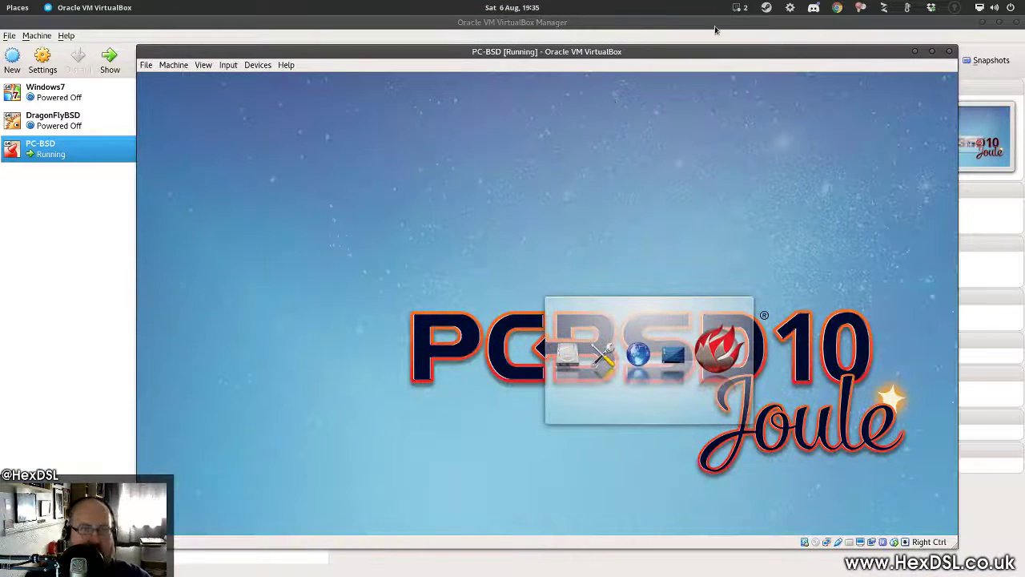
{"action": "left_click", "coordinate": [983, 23]}
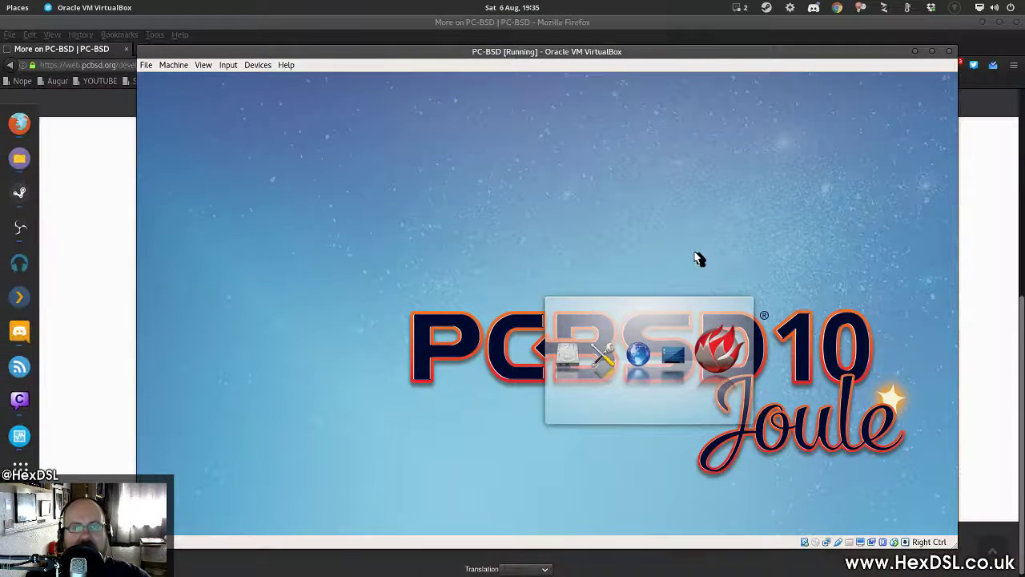
{"action": "key", "text": "Control_R+f"}
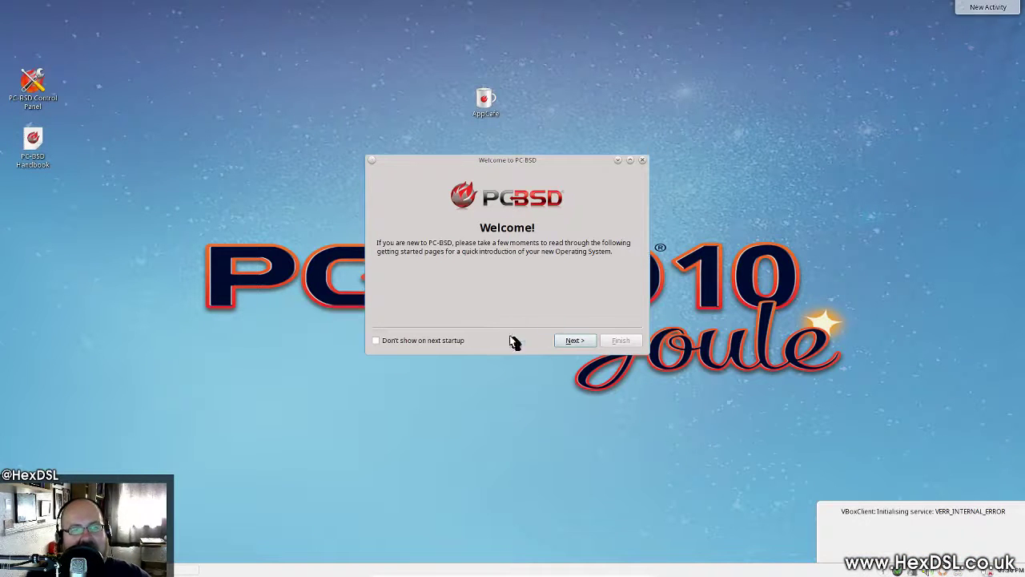
Dismiss the Welcome to PC-BSD dialog and VBoxClient error, then open PC-BSD Control Panel.
{"action": "left_click", "coordinate": [643, 160]}
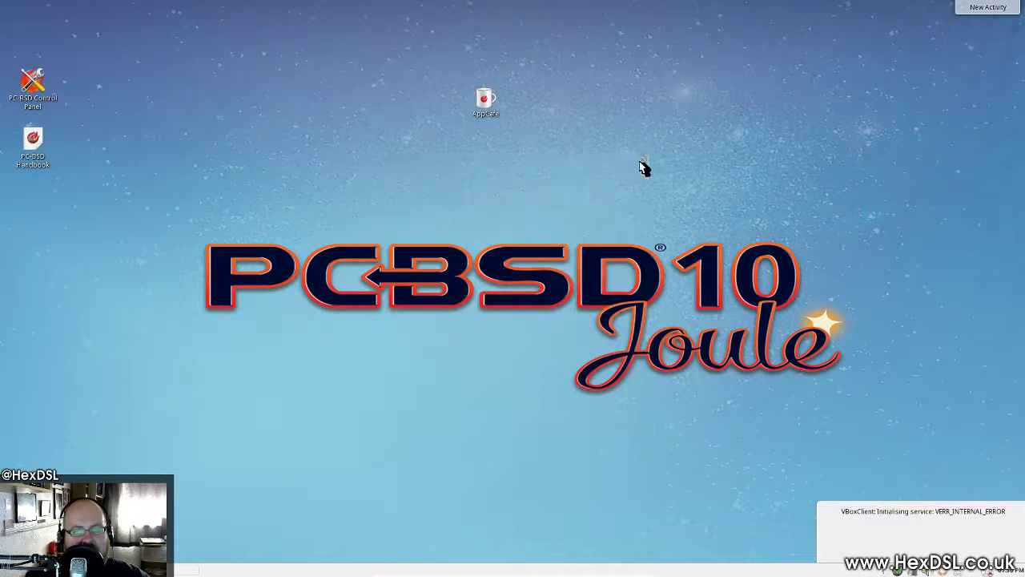
{"action": "left_click", "coordinate": [1018, 516]}
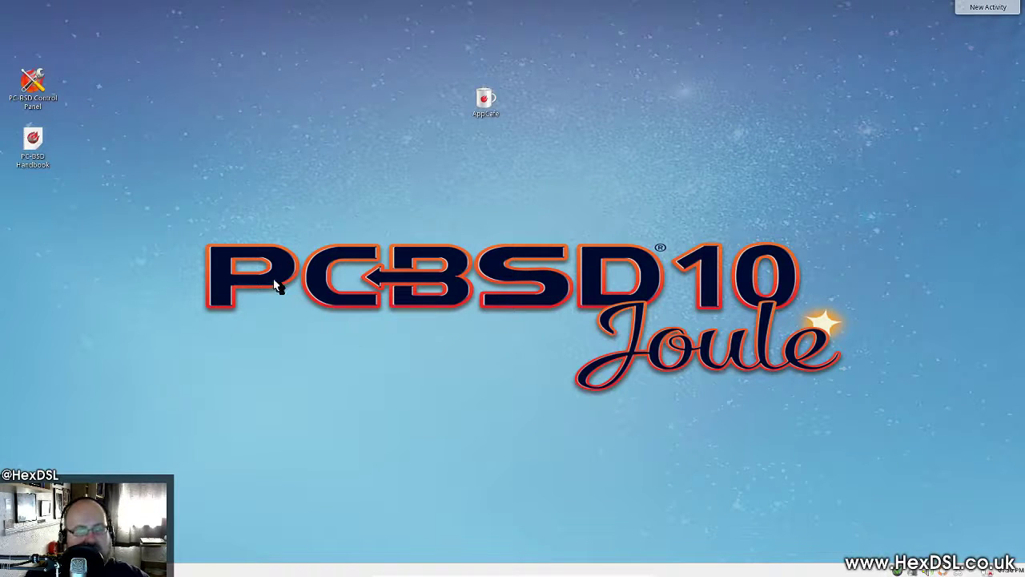
{"action": "left_click", "coordinate": [33, 84]}
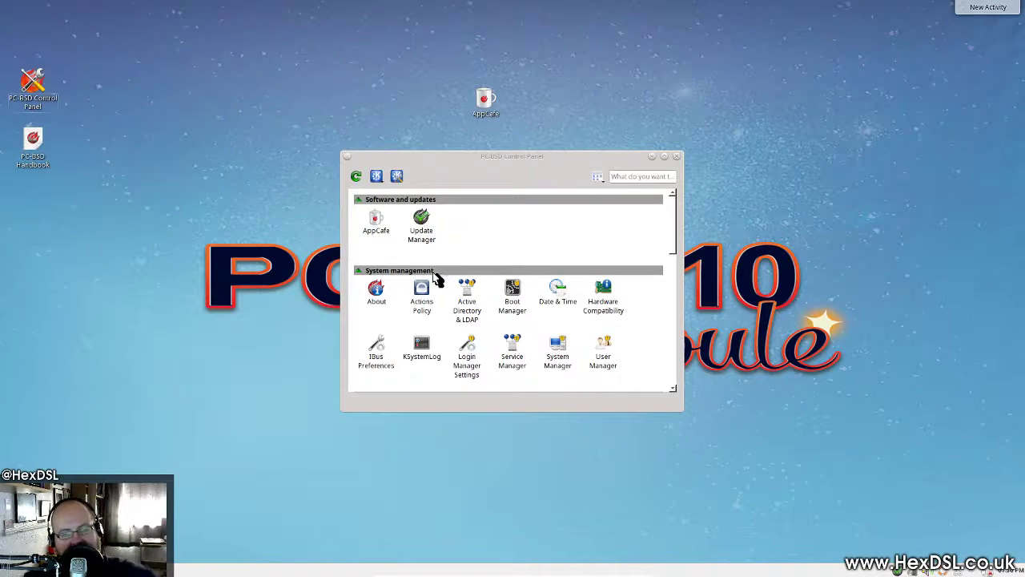
Open the Desktop Theme settings from the Control Panel and apply the Produkt theme.
{"action": "scroll", "coordinate": [613, 337], "scroll_direction": "down", "scroll_amount": 2}
{"action": "scroll", "coordinate": [623, 339], "scroll_direction": "down", "scroll_amount": 4}
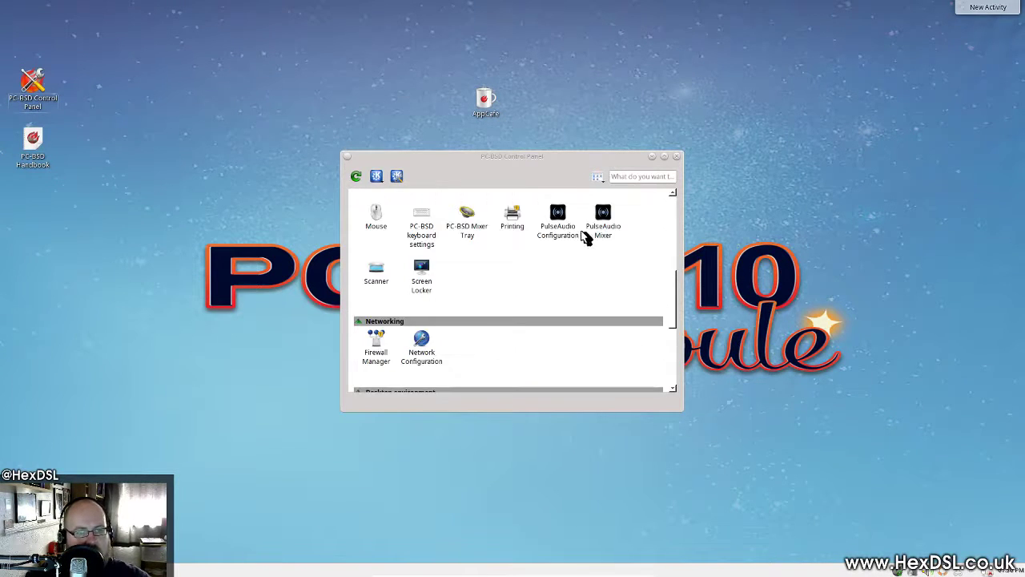
{"action": "scroll", "coordinate": [586, 248], "scroll_direction": "down", "scroll_amount": 4}
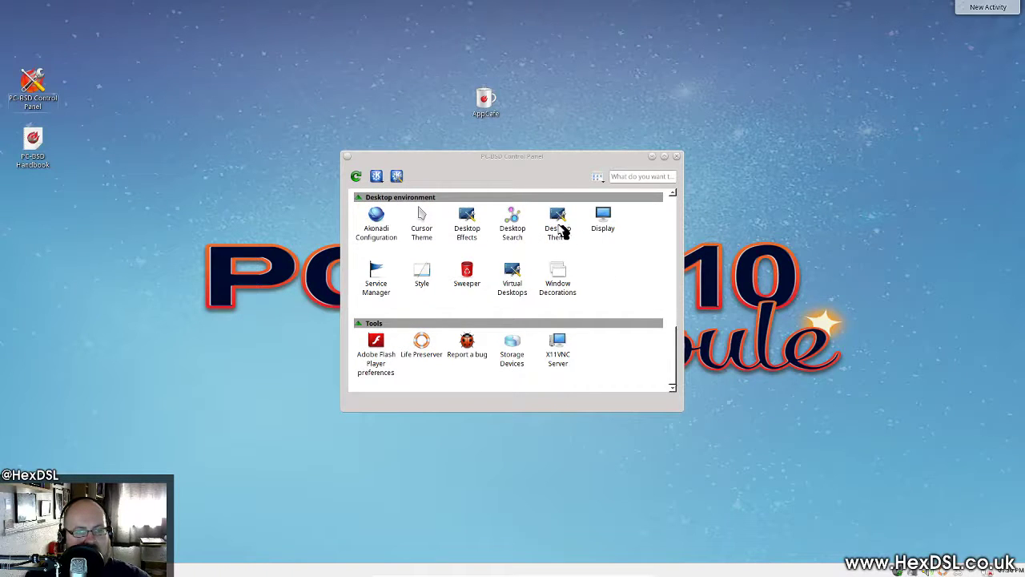
{"action": "left_click", "coordinate": [558, 222]}
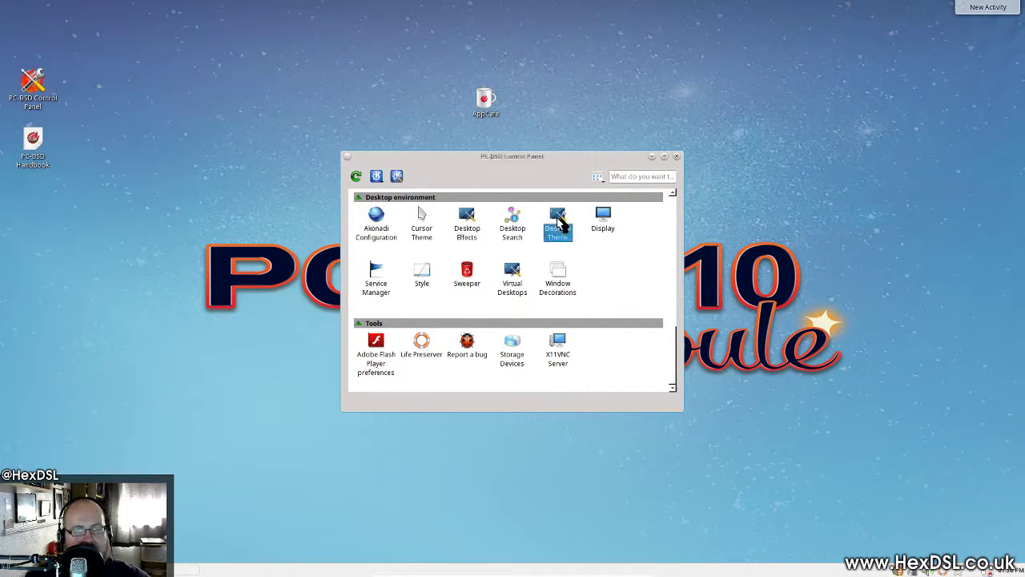
{"action": "double_click", "coordinate": [558, 223]}
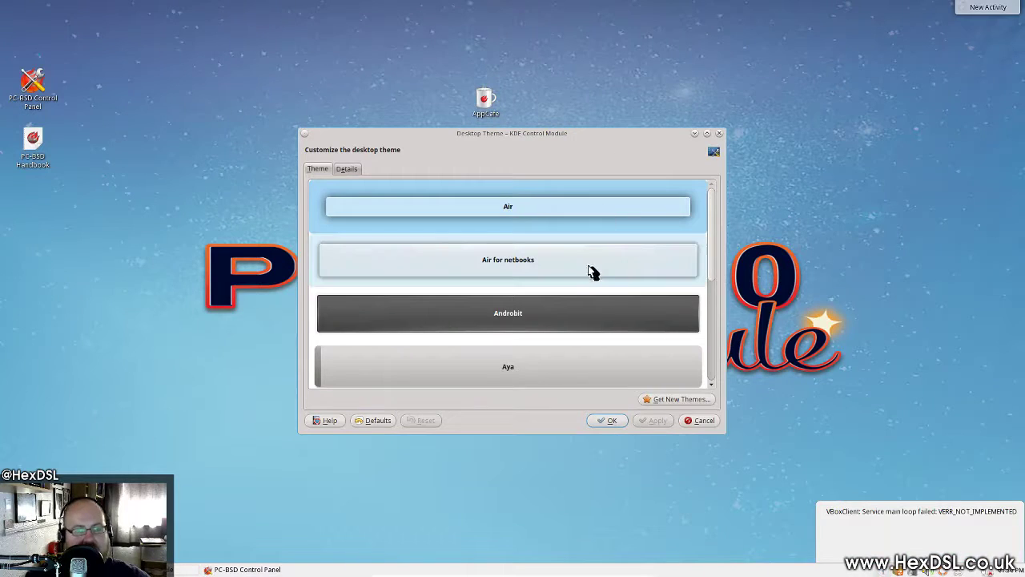
{"action": "scroll", "coordinate": [589, 276], "scroll_direction": "down", "scroll_amount": 3}
{"action": "scroll", "coordinate": [570, 313], "scroll_direction": "down", "scroll_amount": 1}
{"action": "left_click", "coordinate": [562, 252]}
{"action": "left_click", "coordinate": [654, 422]}
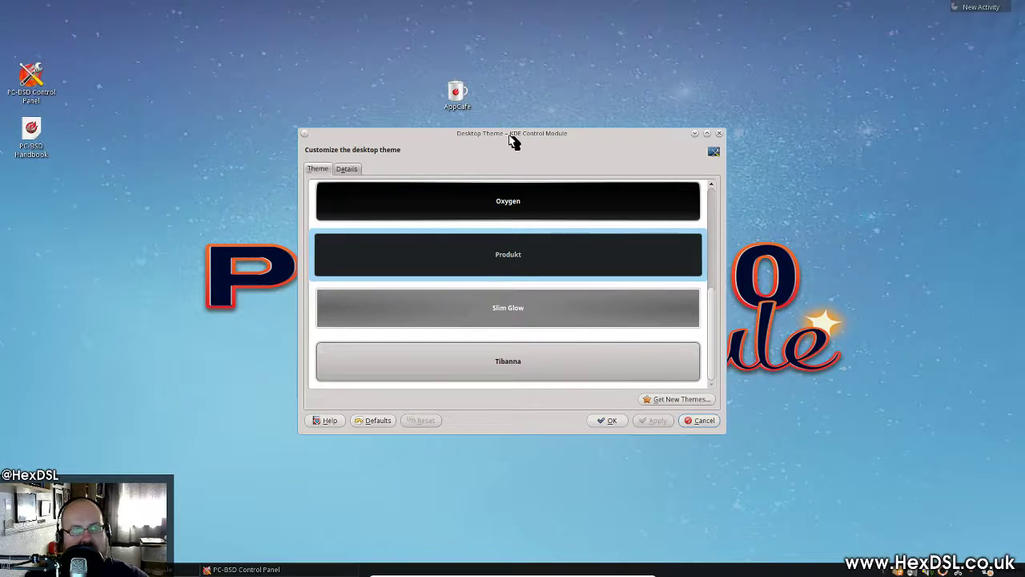
Try the Oxygen theme, then reapply Produkt and close the theme settings with OK.
{"action": "left_click_drag", "start_coordinate": [512, 140], "coordinate": [754, 111]}
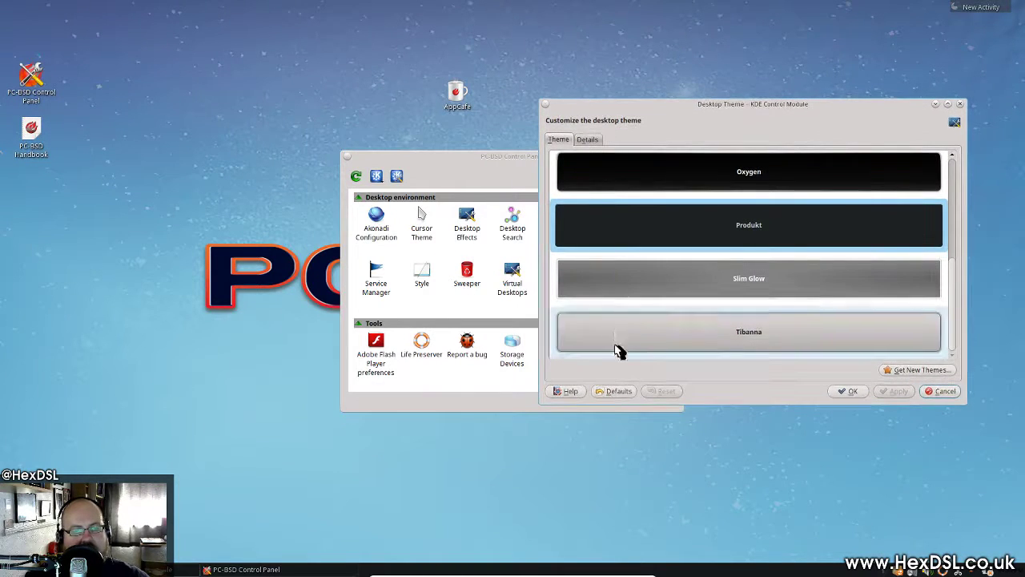
{"action": "left_click_drag", "start_coordinate": [713, 482], "coordinate": [578, 460]}
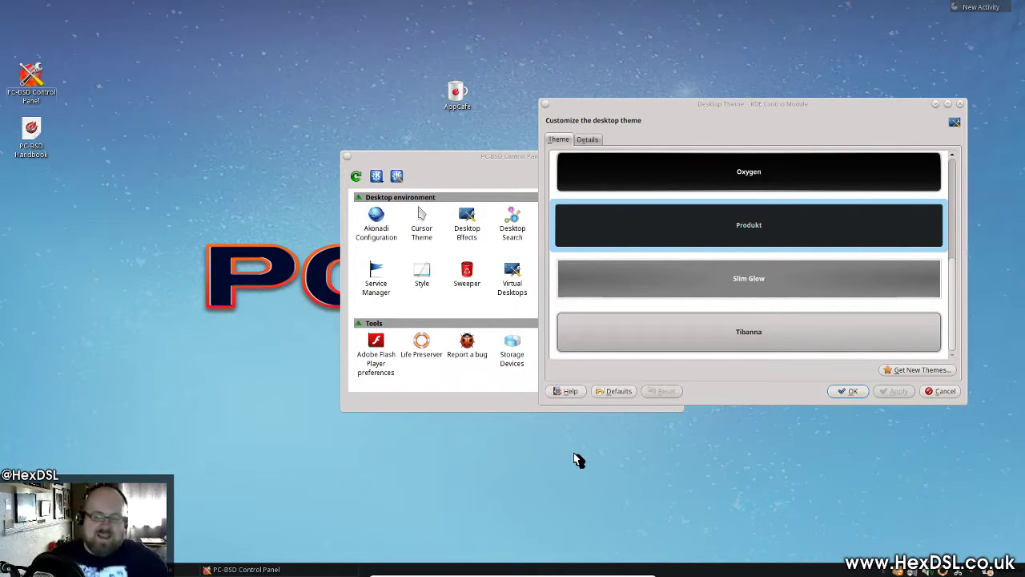
{"action": "left_click", "coordinate": [981, 568]}
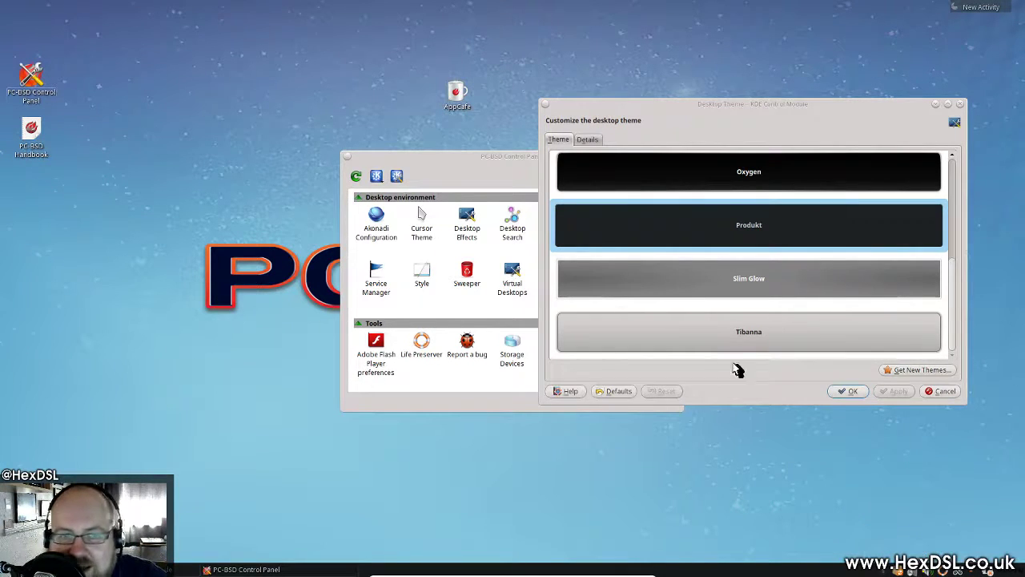
{"action": "left_click", "coordinate": [715, 235]}
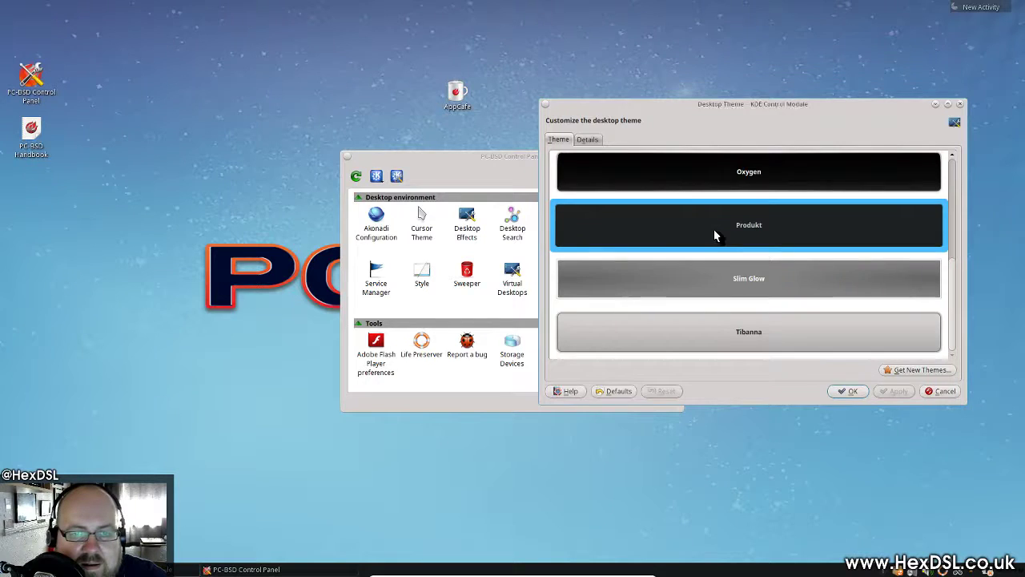
{"action": "left_click", "coordinate": [852, 393]}
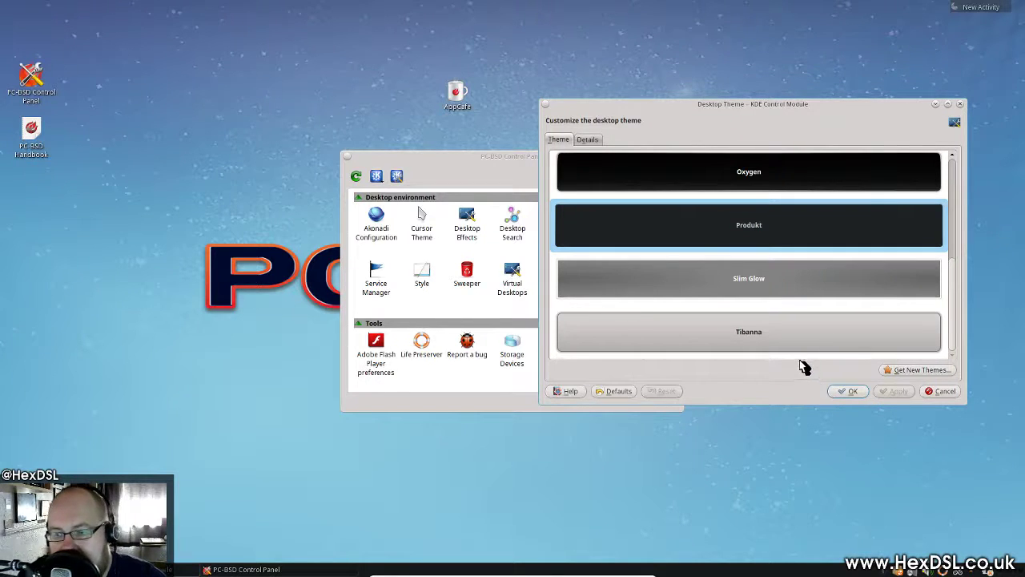
{"action": "left_click", "coordinate": [730, 191]}
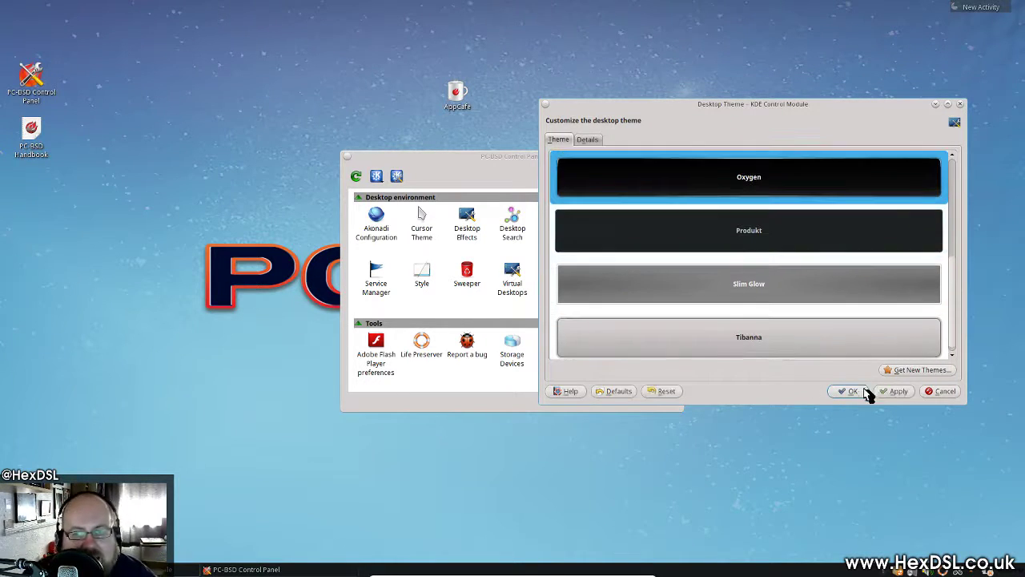
{"action": "left_click", "coordinate": [891, 392]}
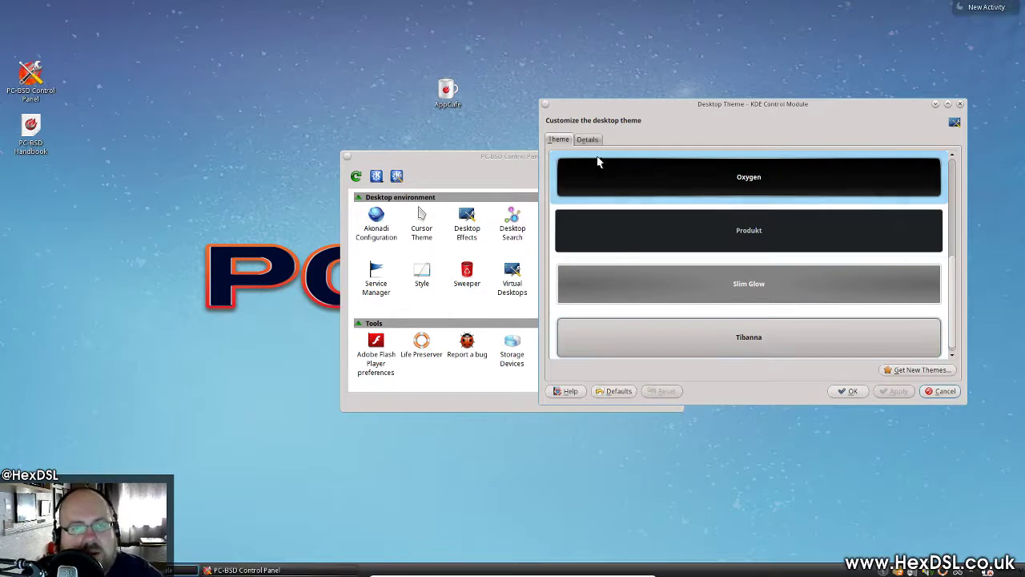
{"action": "left_click", "coordinate": [702, 250]}
{"action": "left_click", "coordinate": [893, 391]}
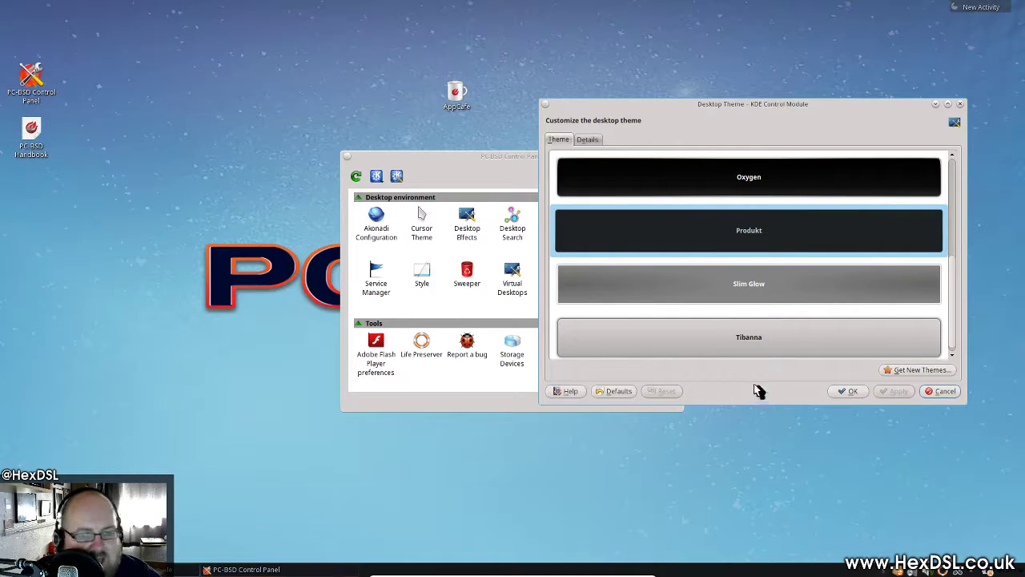
{"action": "left_click", "coordinate": [841, 391]}
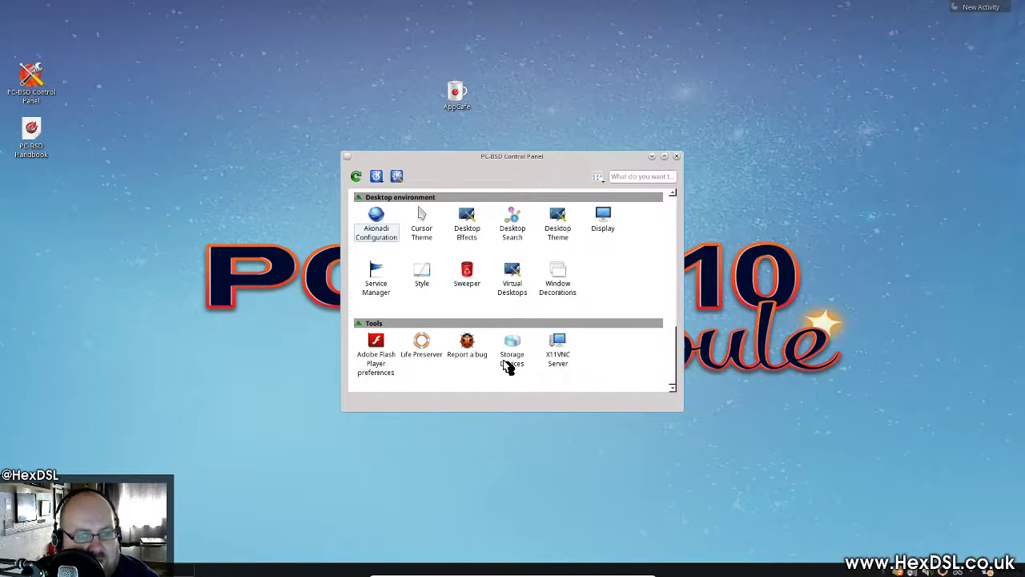
Open and cancel the display settings, then close the Control Panel window.
{"action": "left_click", "coordinate": [602, 217]}
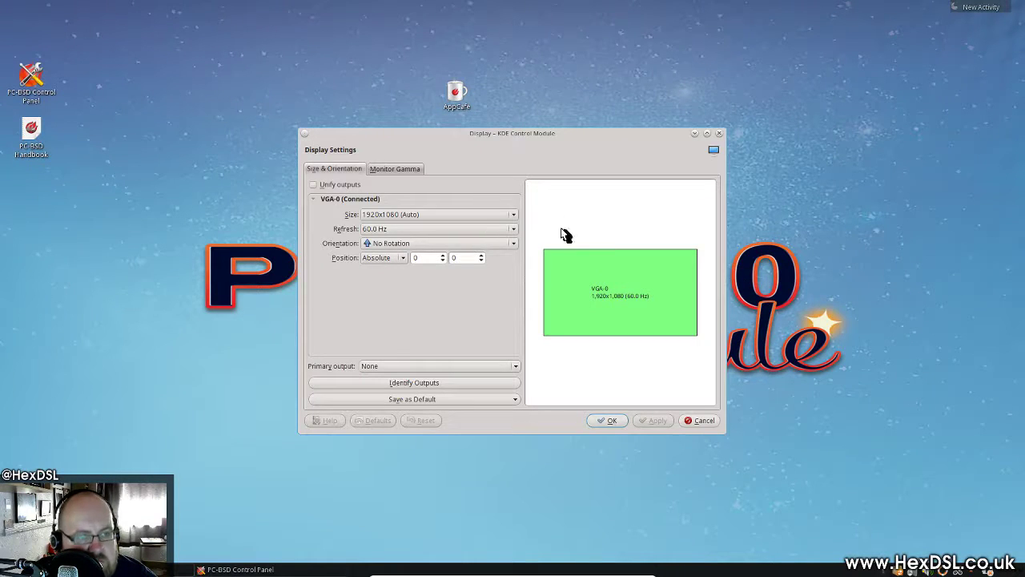
{"action": "left_click", "coordinate": [610, 420]}
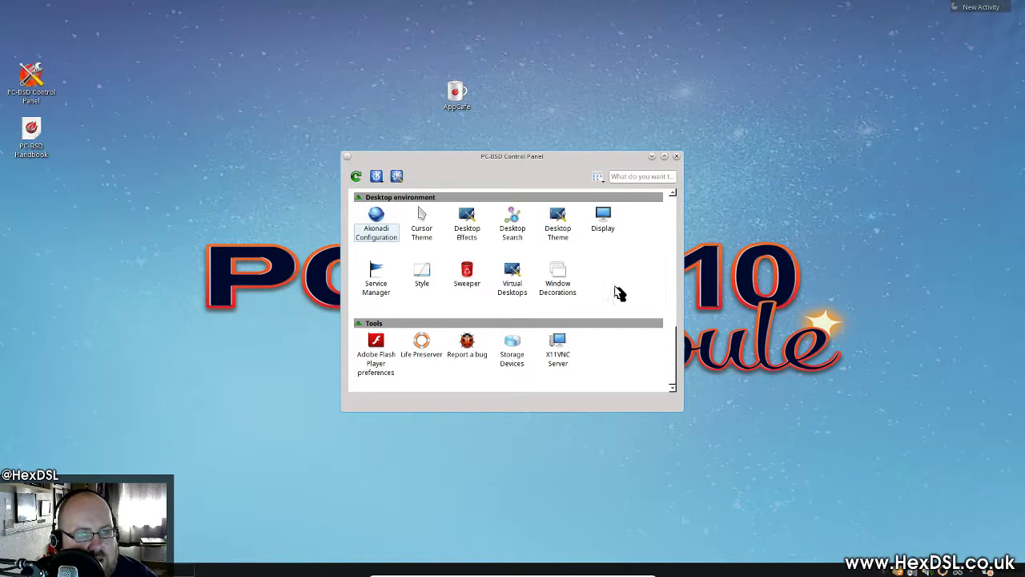
{"action": "left_click_drag", "start_coordinate": [677, 373], "coordinate": [667, 175]}
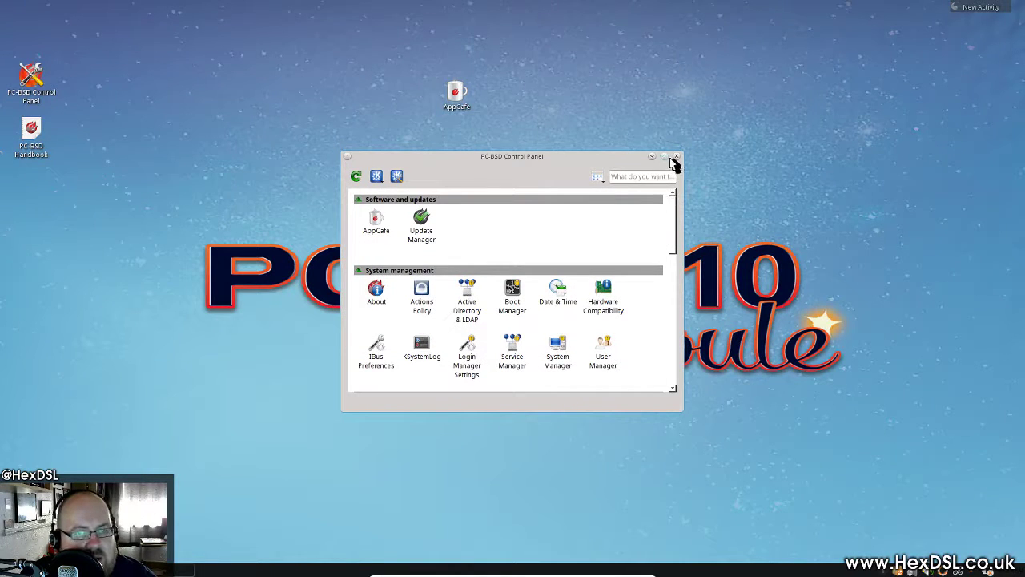
{"action": "left_click", "coordinate": [676, 156]}
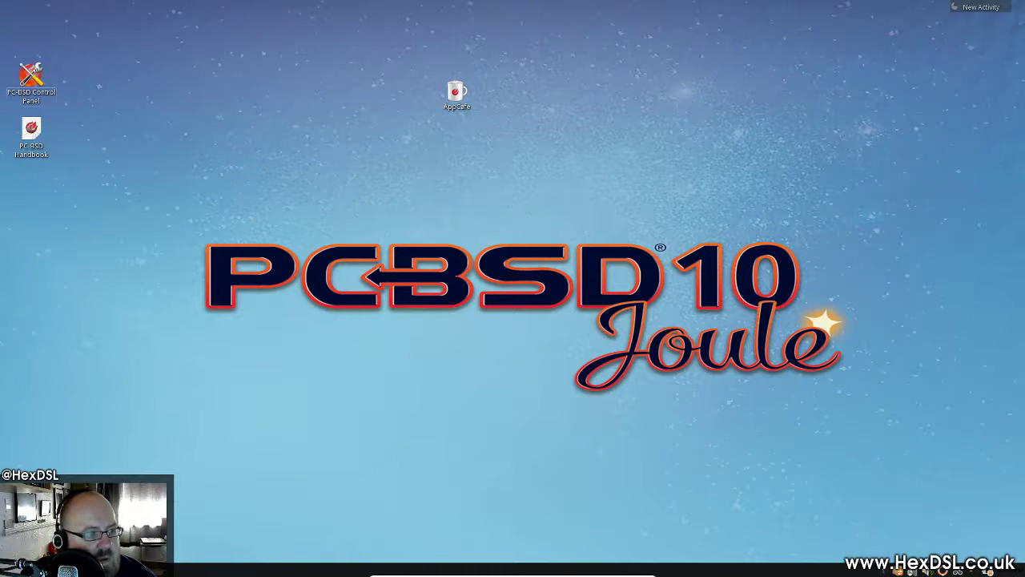
Launch AppCafe from the application launcher and authorise it with the user password.
{"action": "key", "text": "alt+F1"}
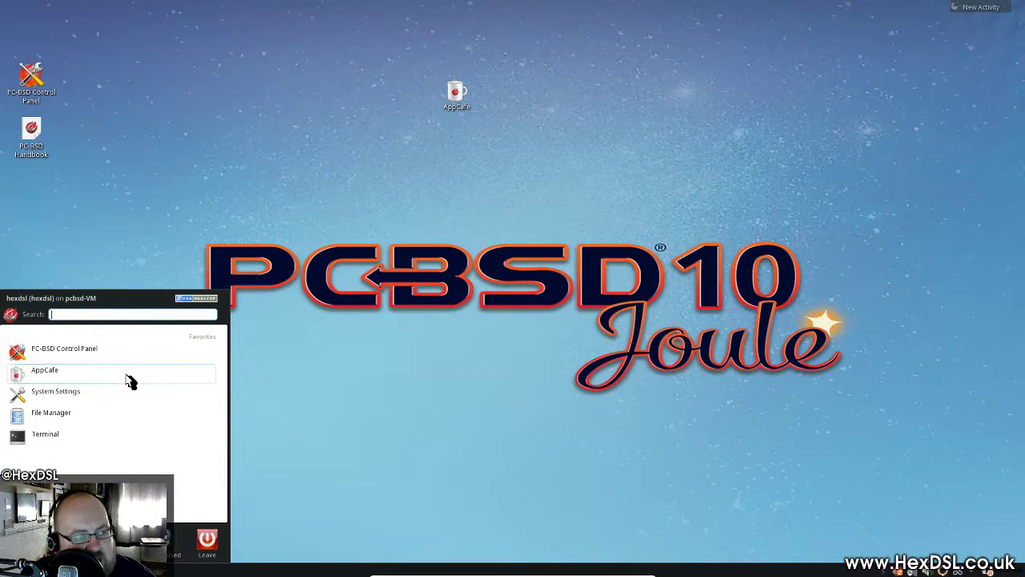
{"action": "left_click", "coordinate": [127, 373]}
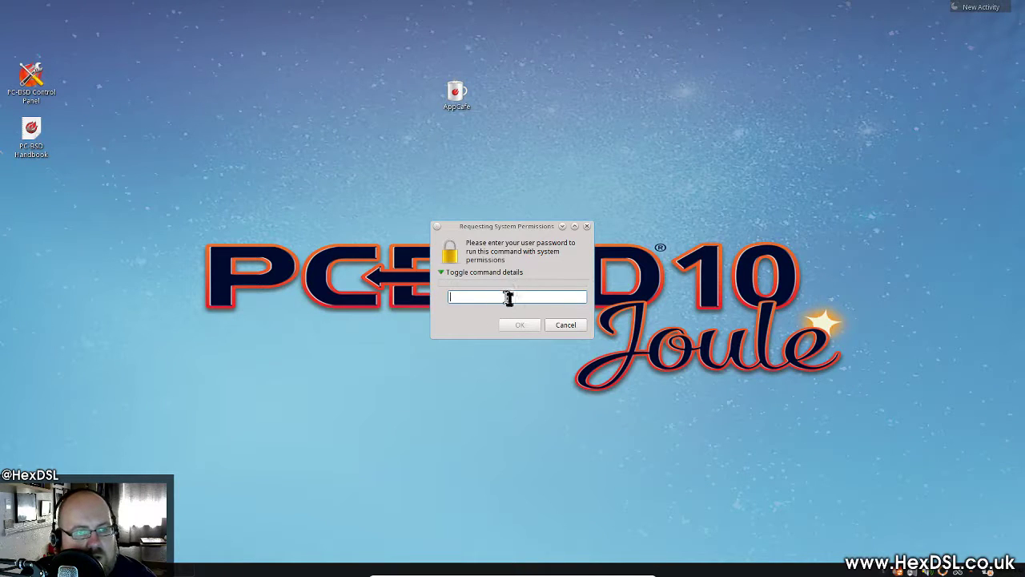
{"action": "type", "text": "******"}
{"action": "key", "text": "Return"}
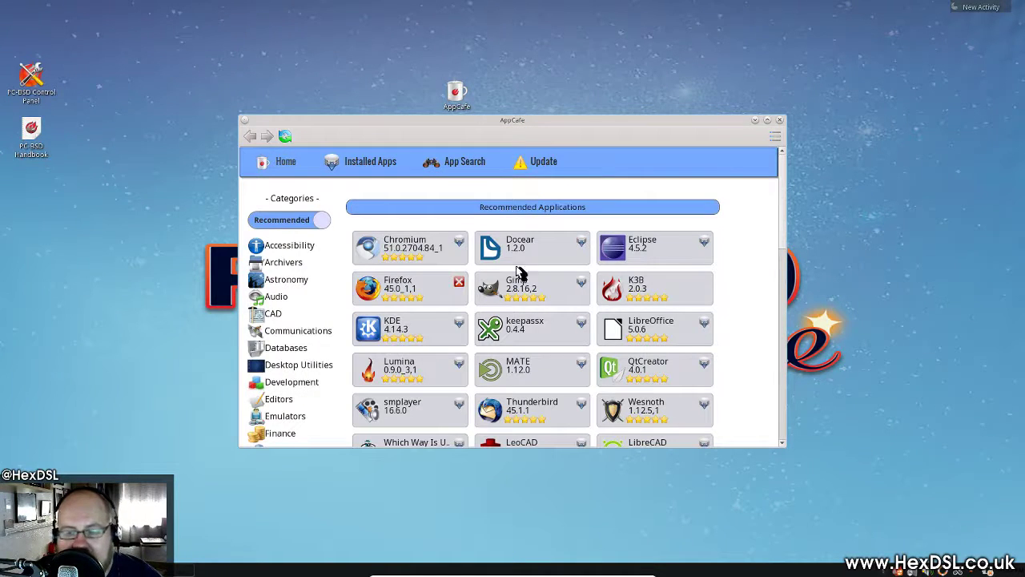
Start 'Update packages for Local System' in AppCafe and view the running update log.
{"action": "left_click_drag", "start_coordinate": [580, 121], "coordinate": [657, 128]}
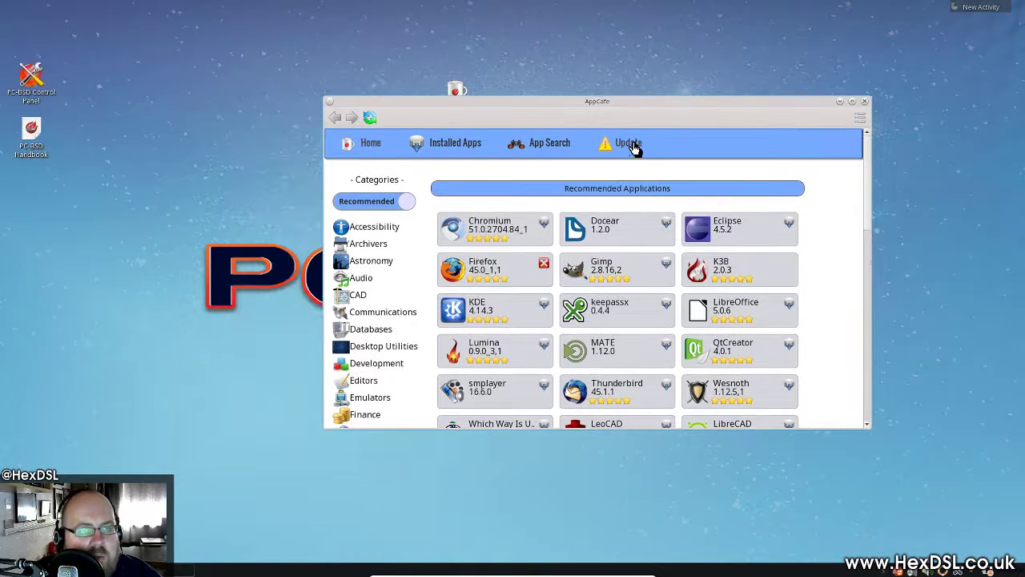
{"action": "left_click", "coordinate": [629, 142]}
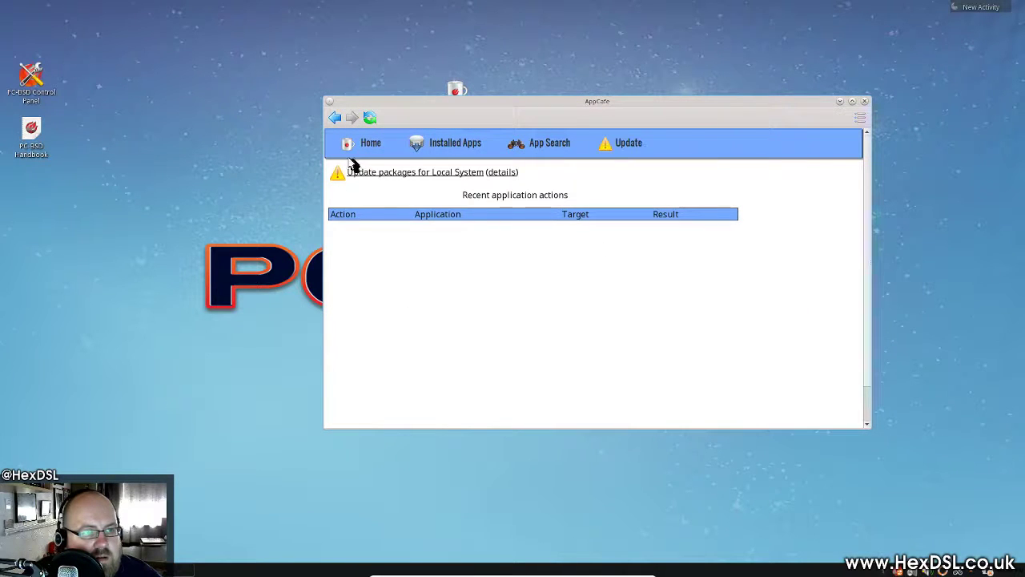
{"action": "left_click", "coordinate": [610, 152]}
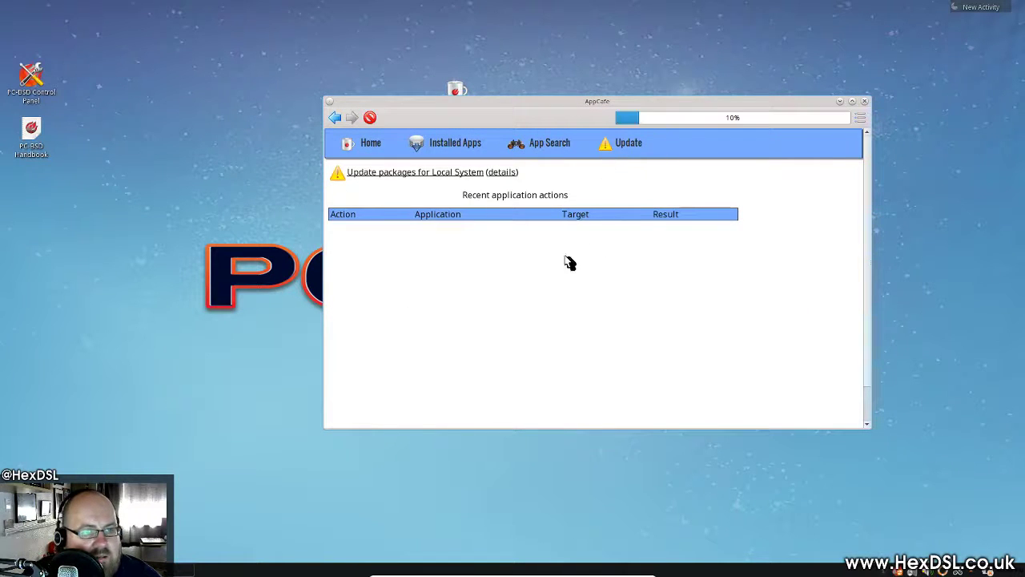
{"action": "left_click", "coordinate": [456, 174]}
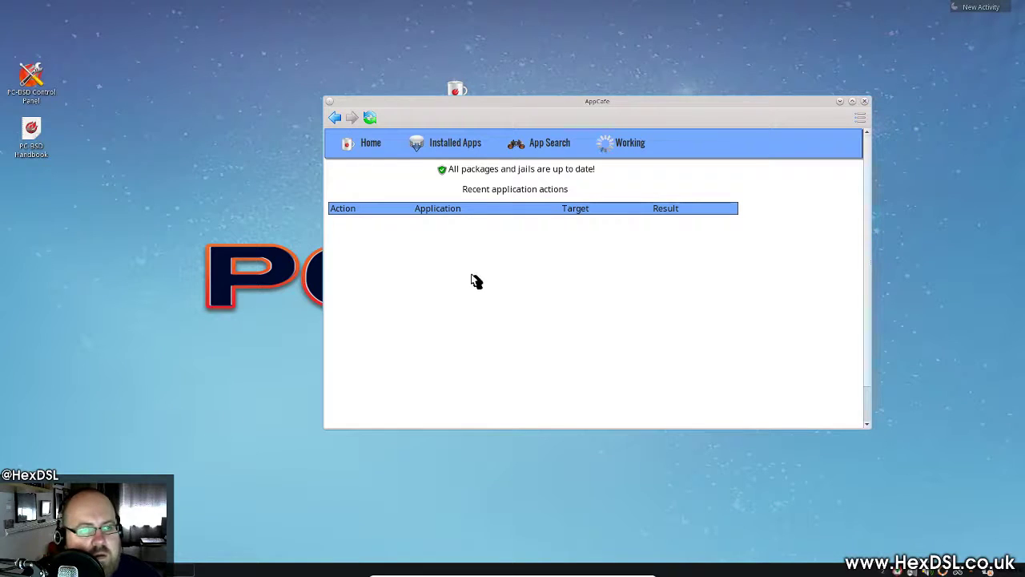
{"action": "left_click", "coordinate": [366, 147]}
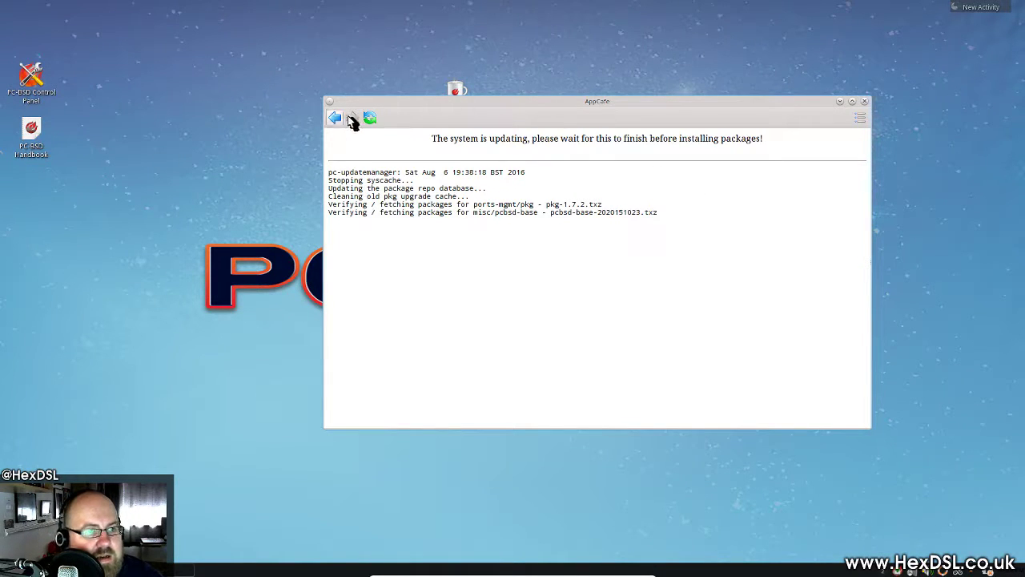
Go back a page, reposition the AppCafe window, and close it.
{"action": "left_click", "coordinate": [334, 119]}
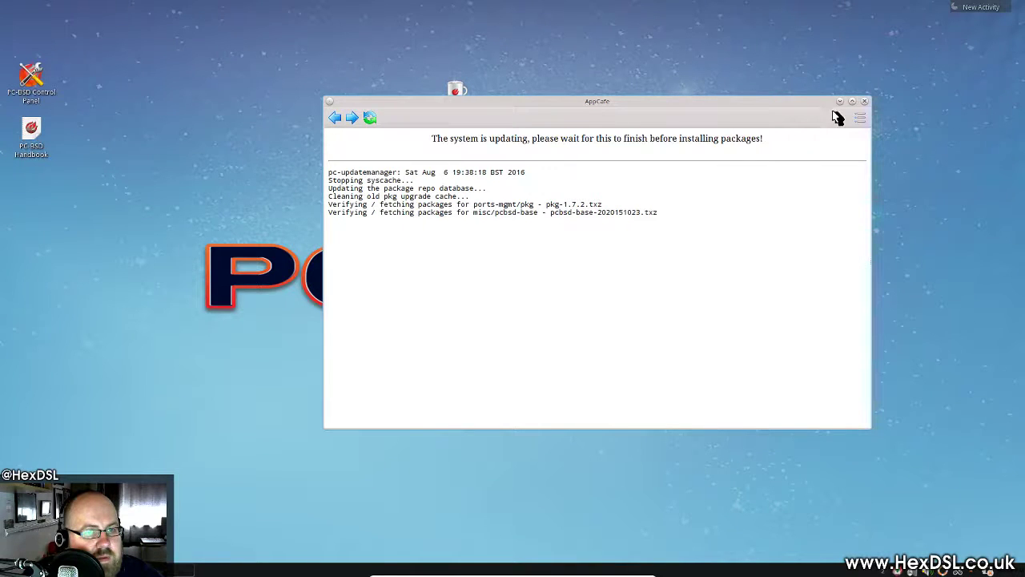
{"action": "left_click_drag", "start_coordinate": [706, 104], "coordinate": [629, 72]}
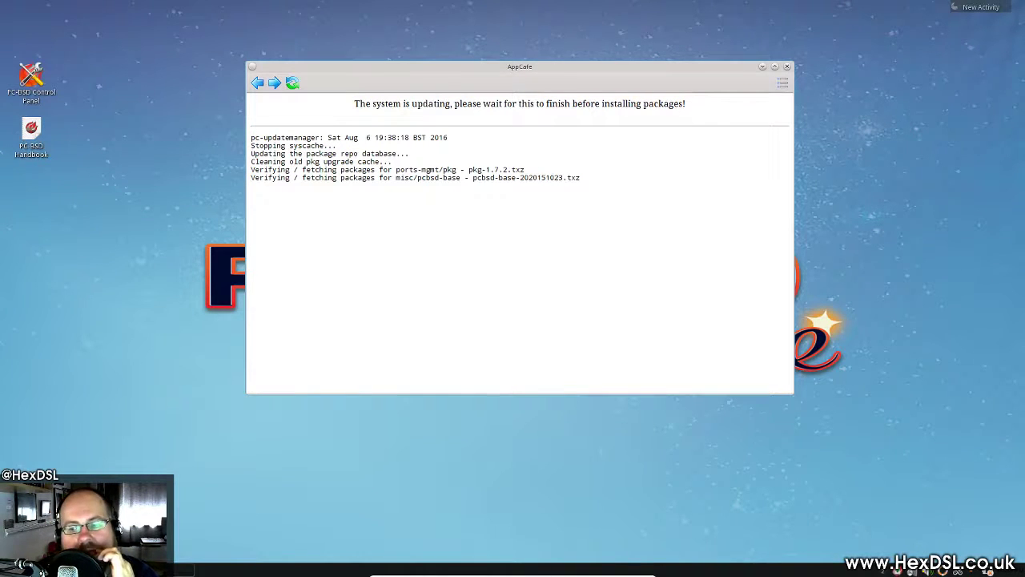
{"action": "left_click_drag", "start_coordinate": [513, 69], "coordinate": [667, 58]}
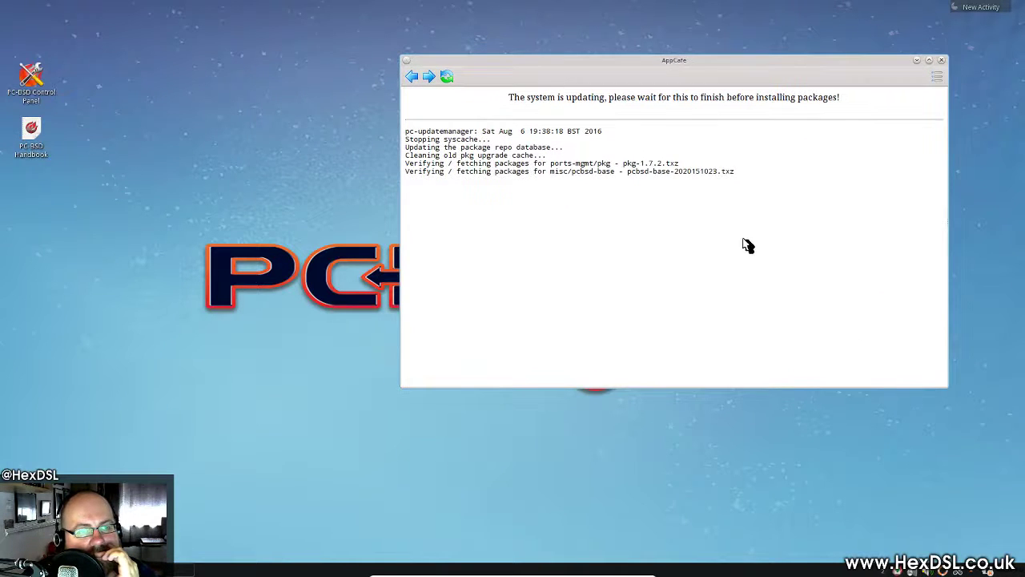
{"action": "left_click", "coordinate": [192, 570]}
{"action": "left_click", "coordinate": [192, 570]}
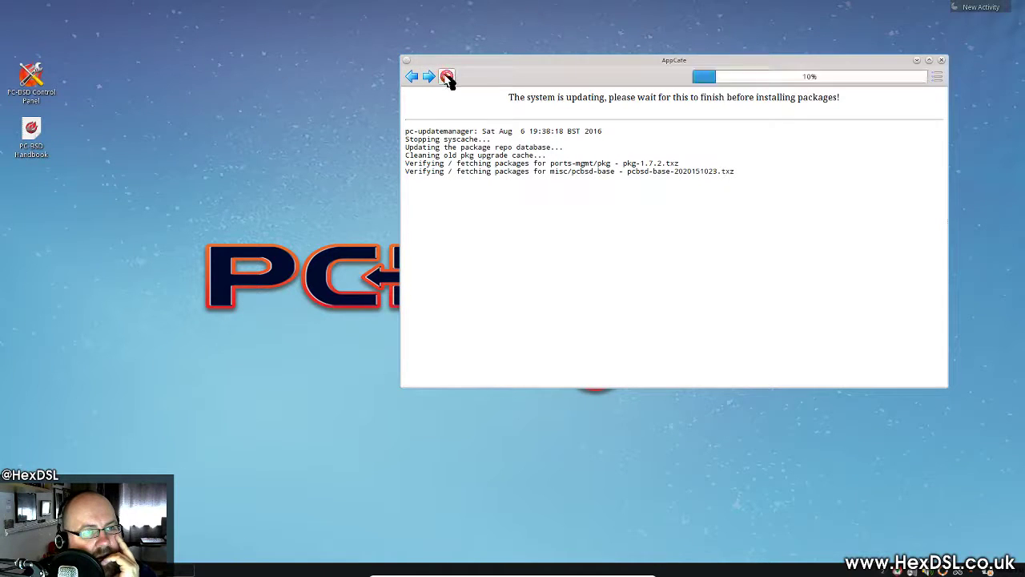
{"action": "left_click_drag", "start_coordinate": [812, 61], "coordinate": [821, 147]}
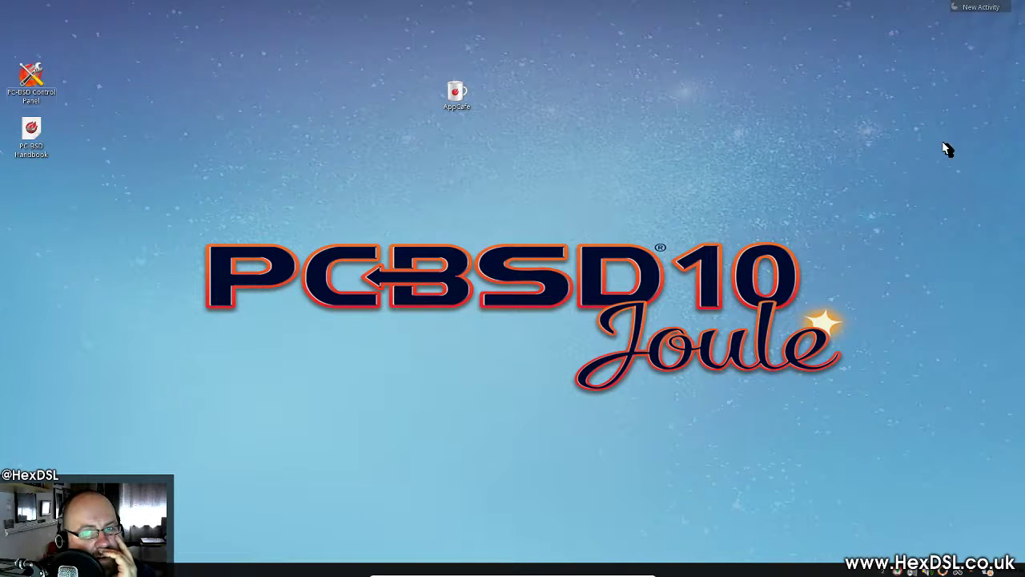
{"action": "left_click", "coordinate": [946, 143]}
Relaunch AppCafe from its desktop icon with the user password, then minimise it.
{"action": "double_click", "coordinate": [457, 93]}
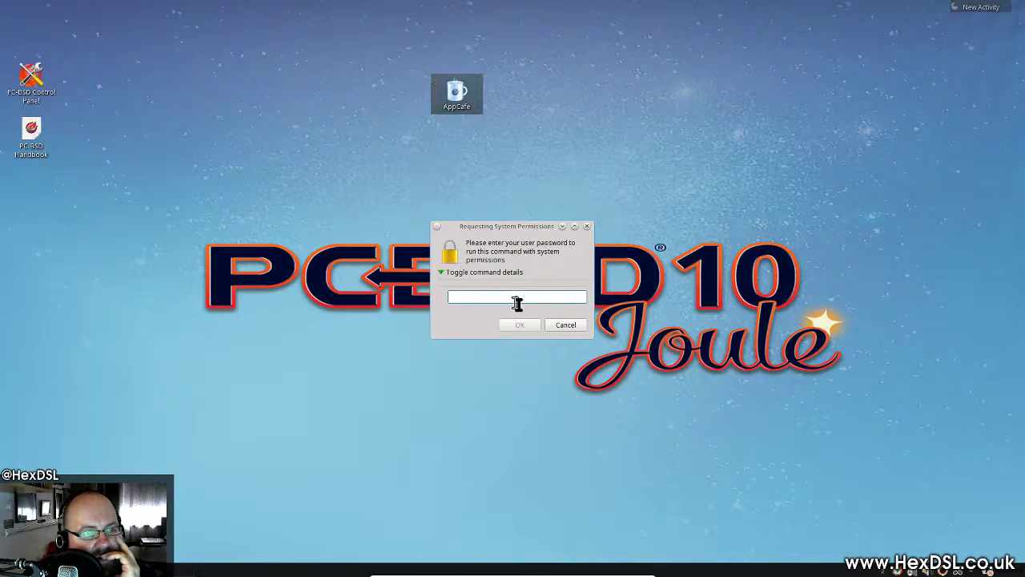
{"action": "type", "text": "***"}
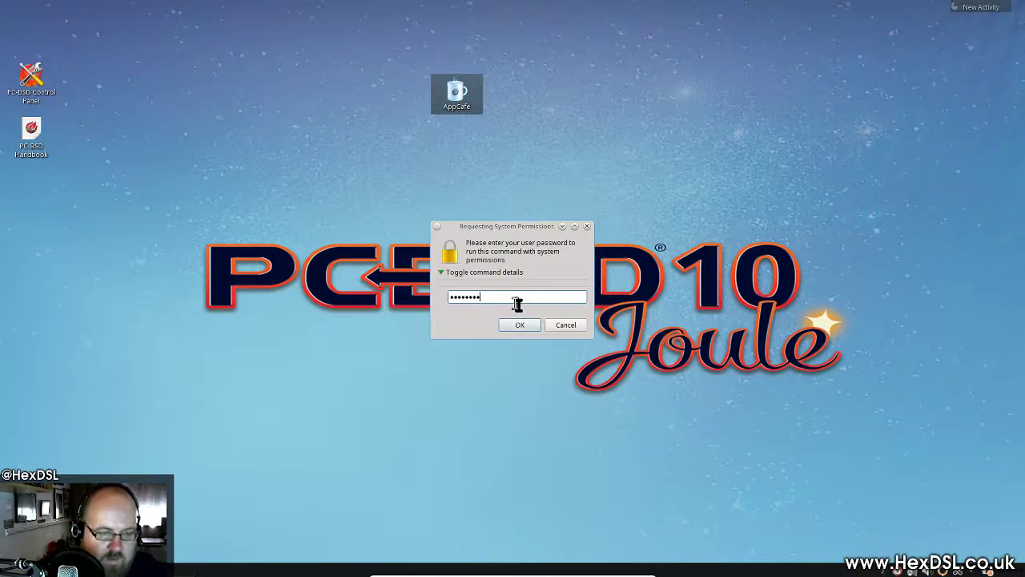
{"action": "key", "text": "Return"}
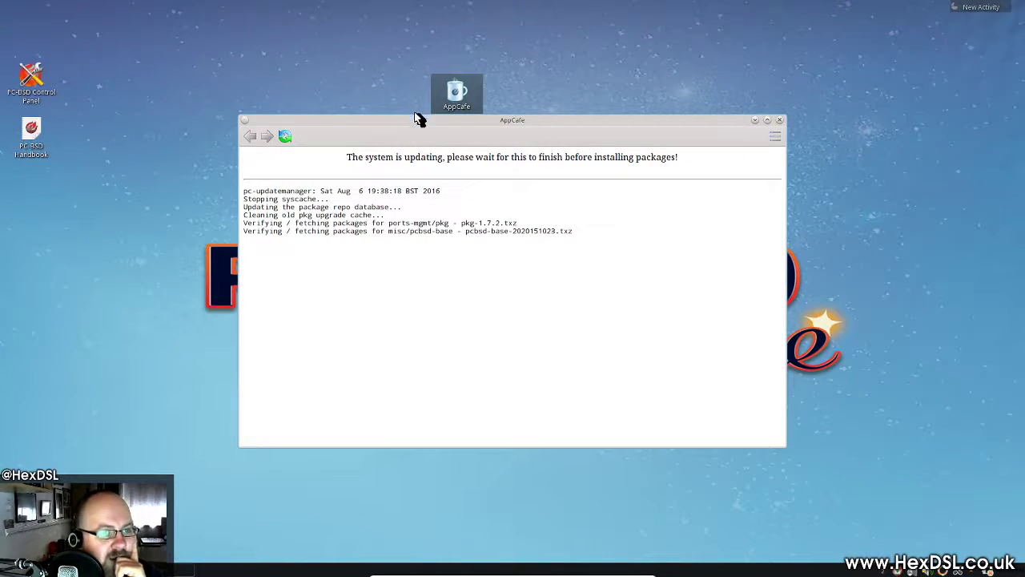
{"action": "left_click", "coordinate": [755, 132]}
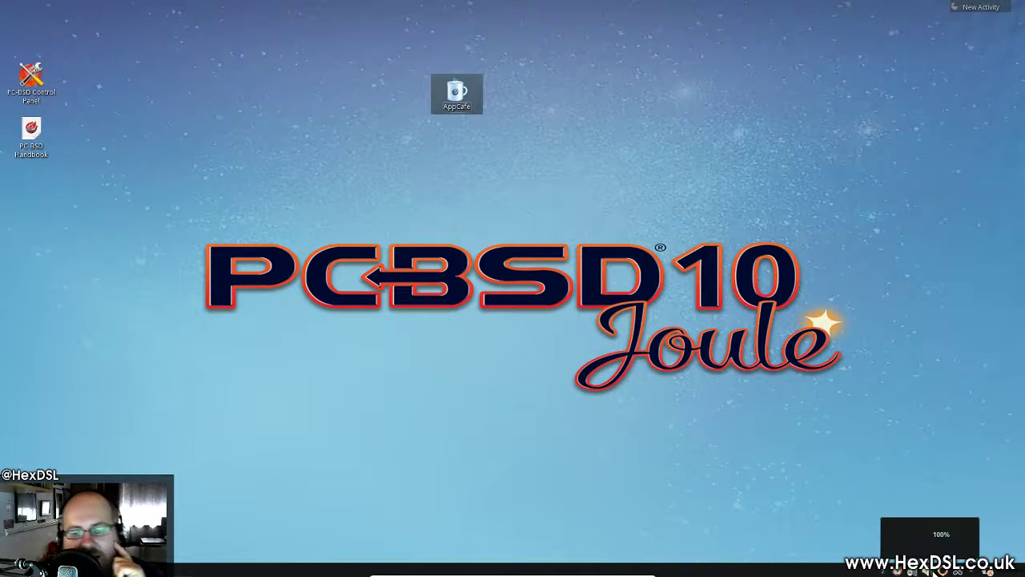
{"action": "left_click", "coordinate": [932, 569]}
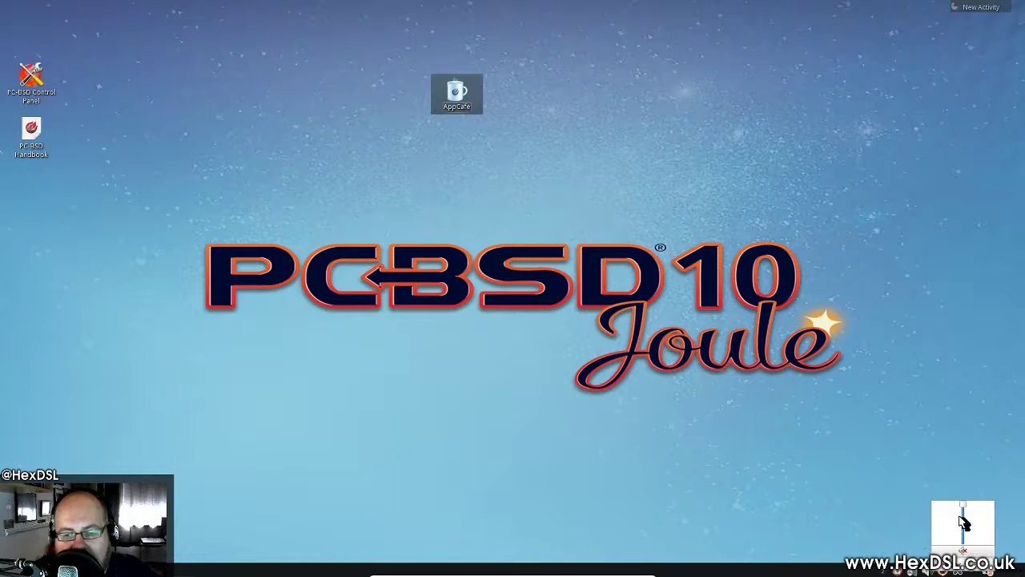
{"action": "left_click", "coordinate": [963, 551]}
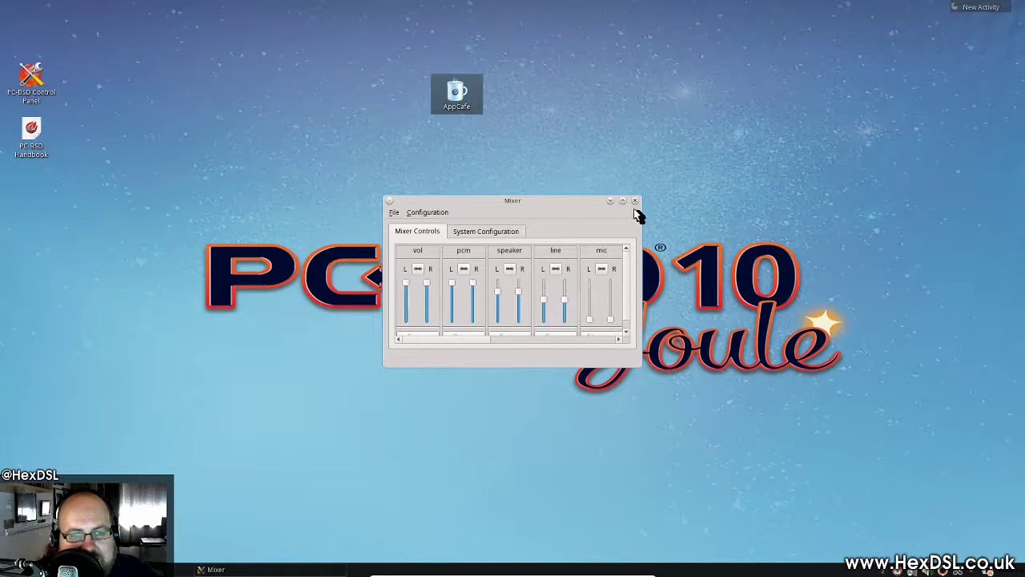
{"action": "left_click", "coordinate": [635, 201]}
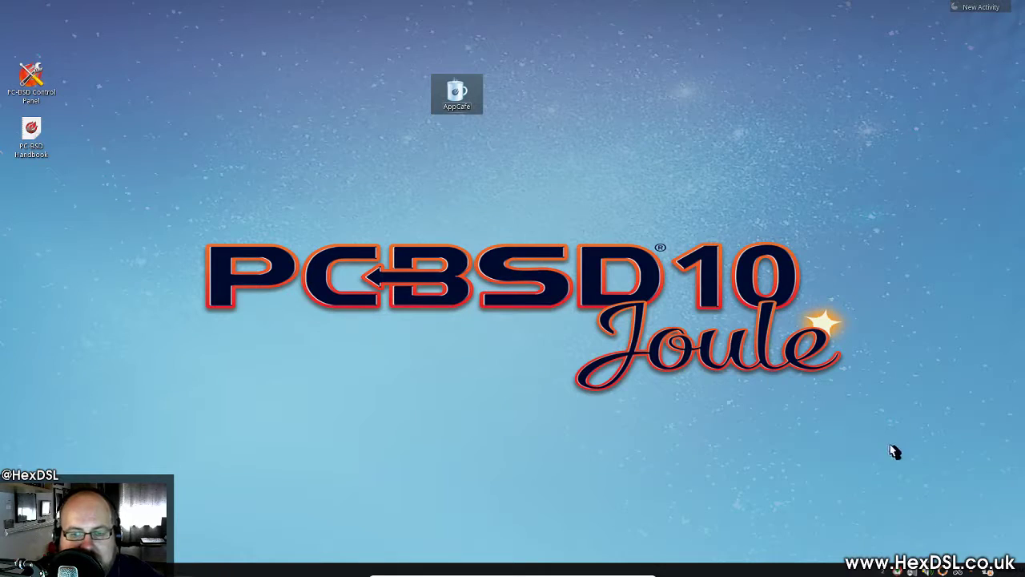
{"action": "right_click", "coordinate": [944, 567]}
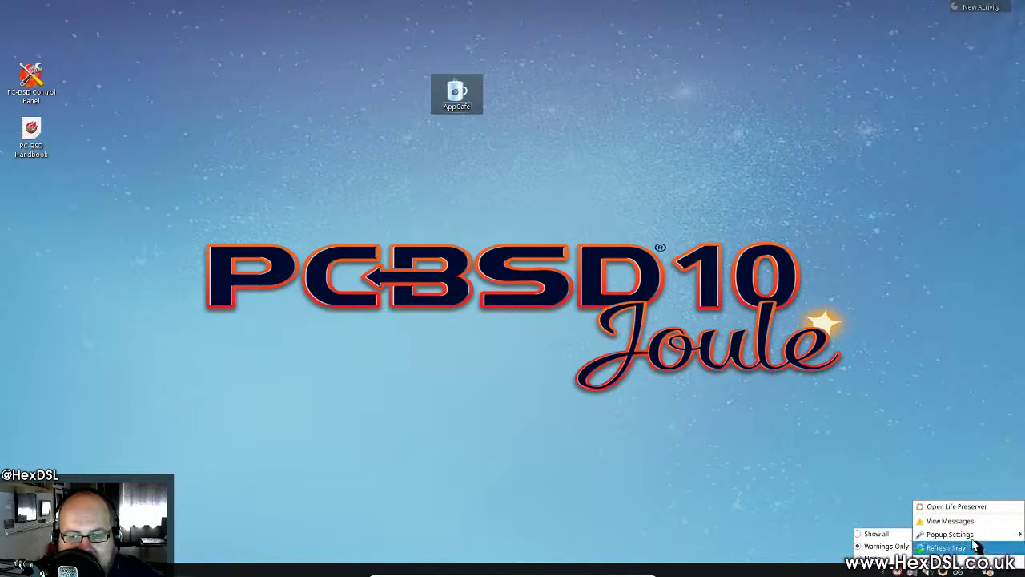
{"action": "left_click", "coordinate": [961, 506]}
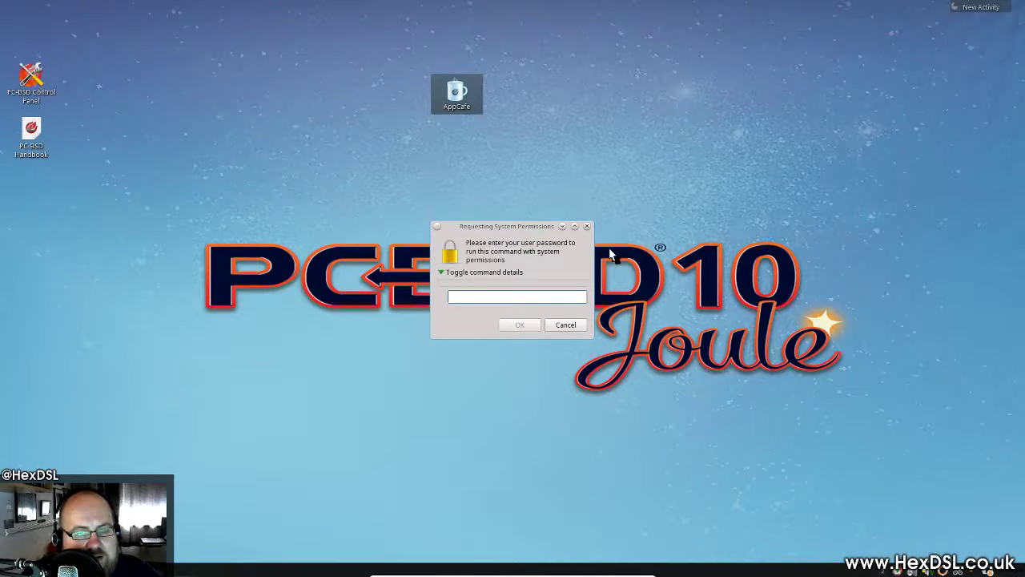
{"action": "type", "text": "password"}
{"action": "key", "text": "Return"}
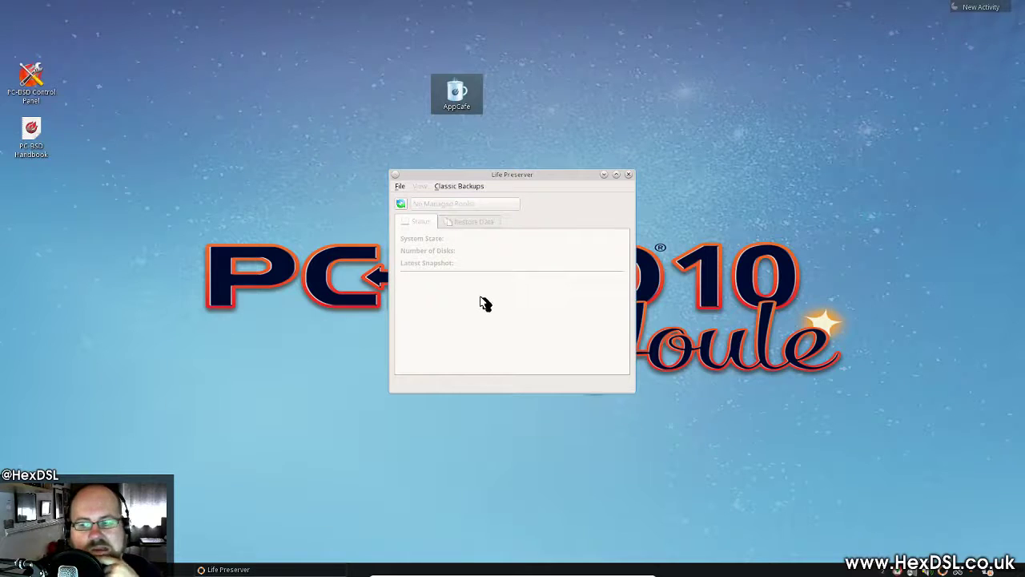
{"action": "left_click_drag", "start_coordinate": [485, 169], "coordinate": [739, 94]}
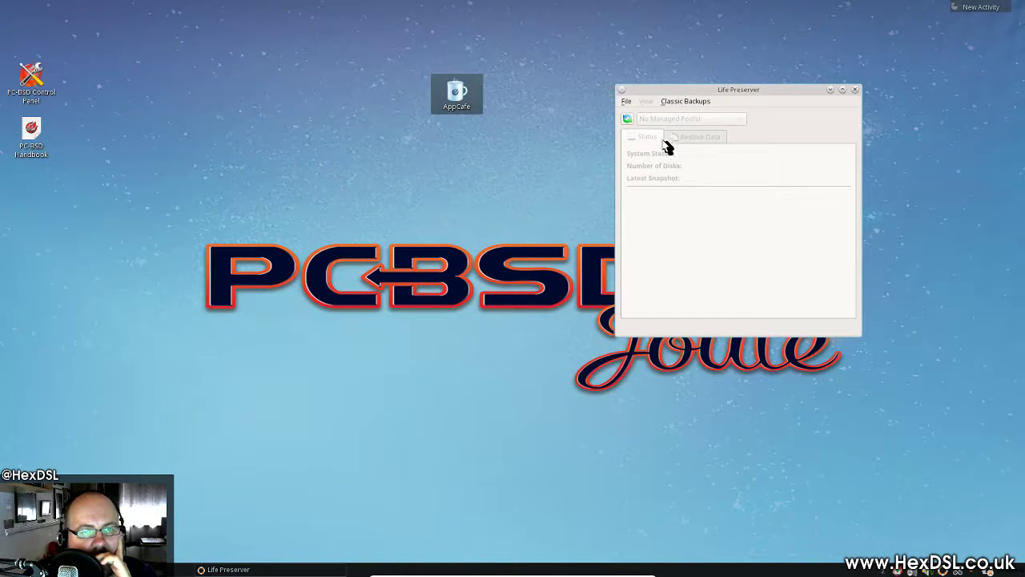
{"action": "left_click", "coordinate": [634, 101]}
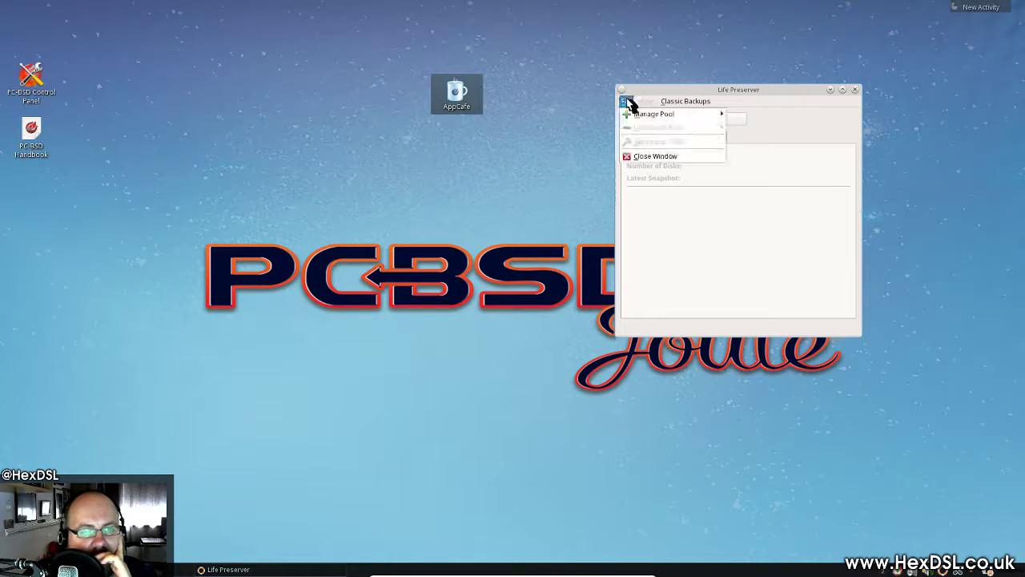
{"action": "left_click", "coordinate": [685, 101]}
{"action": "left_click", "coordinate": [855, 89]}
{"action": "left_click", "coordinate": [855, 89]}
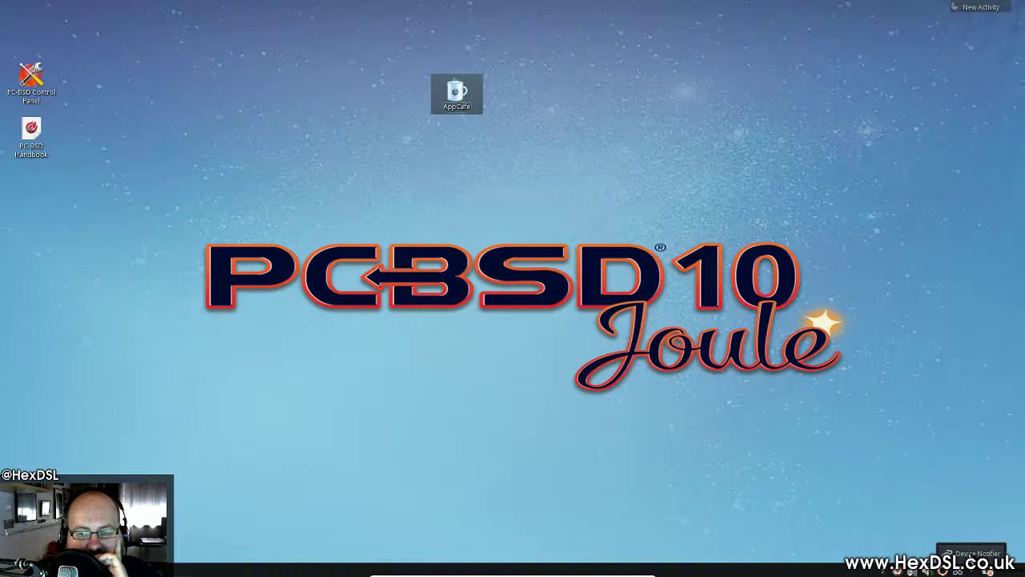
{"action": "left_click", "coordinate": [958, 569]}
{"action": "left_click", "coordinate": [922, 339]}
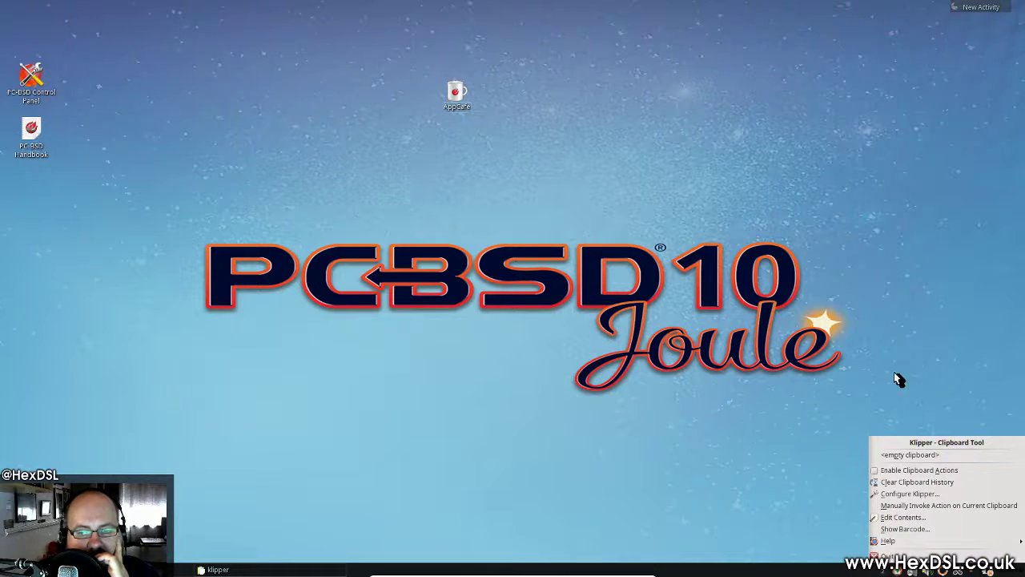
{"action": "left_click", "coordinate": [913, 422]}
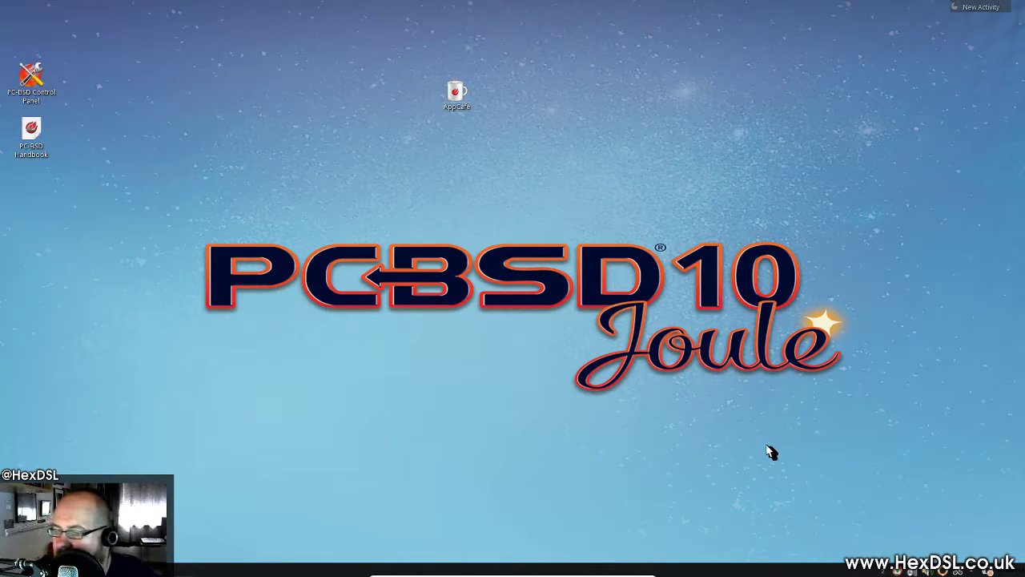
Move the Control Panel, Handbook and AppCafe desktop icons up and to the right.
{"action": "left_click_drag", "start_coordinate": [24, 80], "coordinate": [347, 84]}
{"action": "left_click_drag", "start_coordinate": [25, 136], "coordinate": [425, 111]}
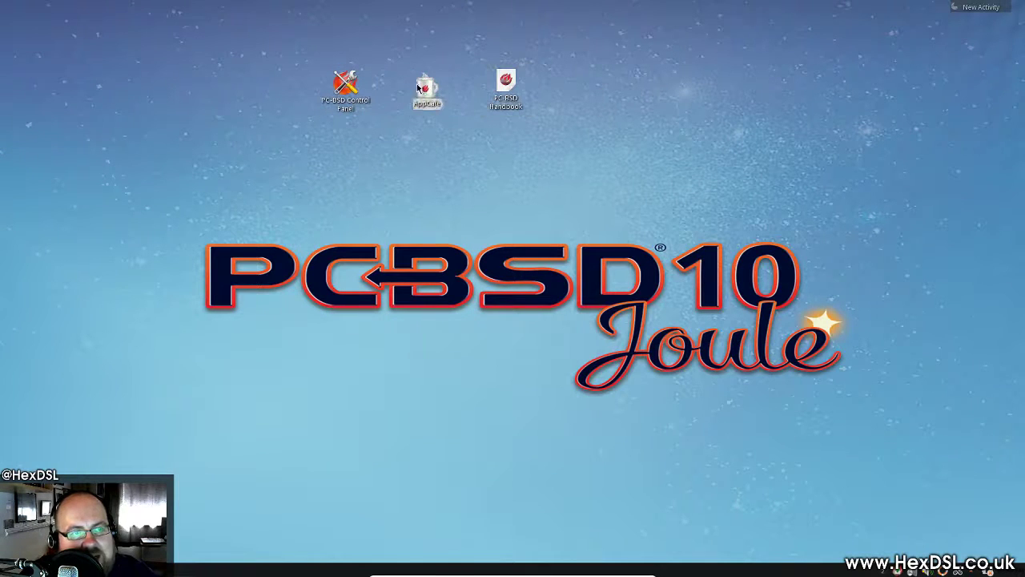
{"action": "left_click_drag", "start_coordinate": [606, 144], "coordinate": [259, 39]}
{"action": "left_click_drag", "start_coordinate": [359, 96], "coordinate": [519, 72]}
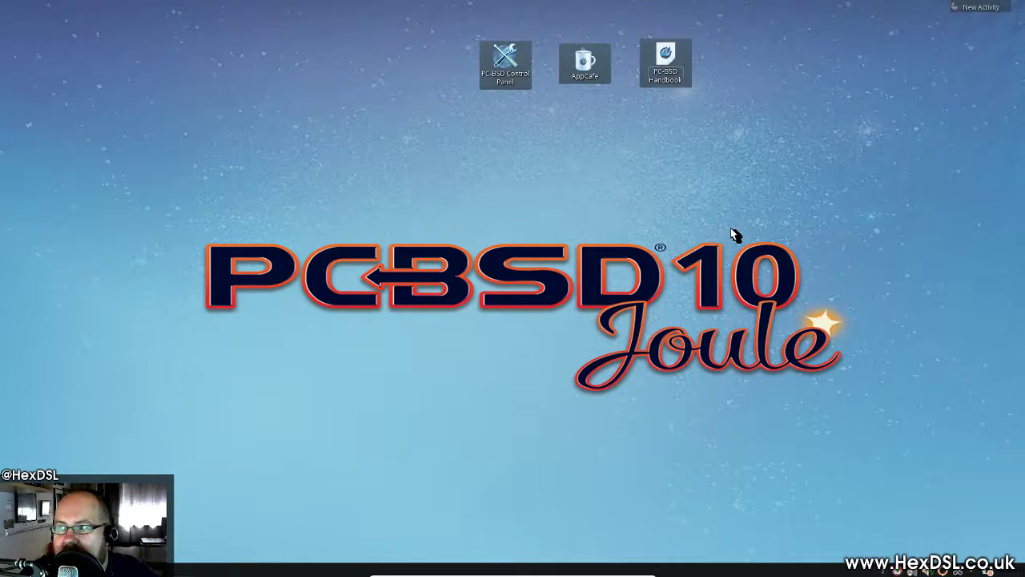
{"action": "left_click", "coordinate": [678, 205]}
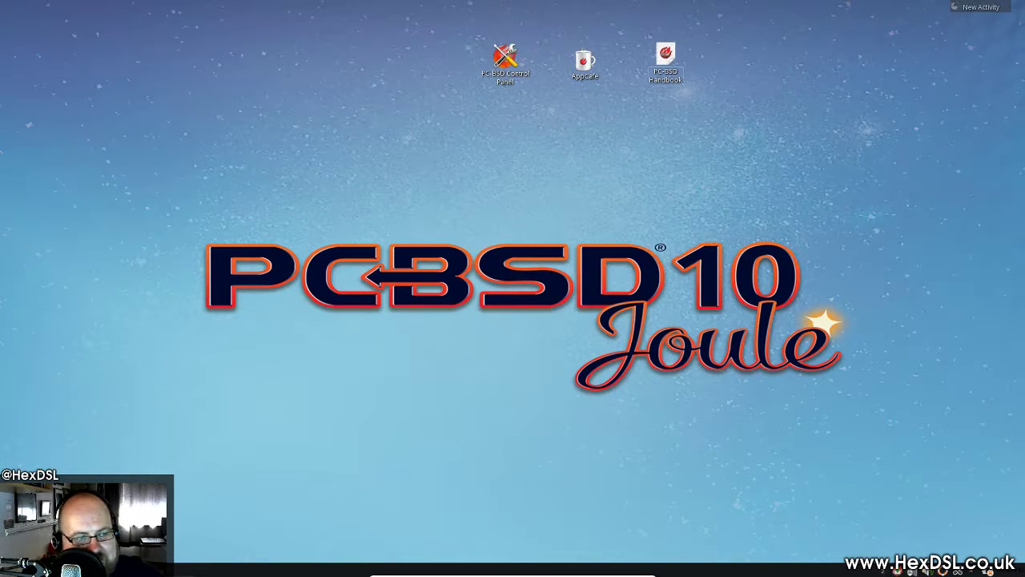
Show the Kickoff launcher's All Applications › Settings list.
{"action": "key", "text": "alt+F1"}
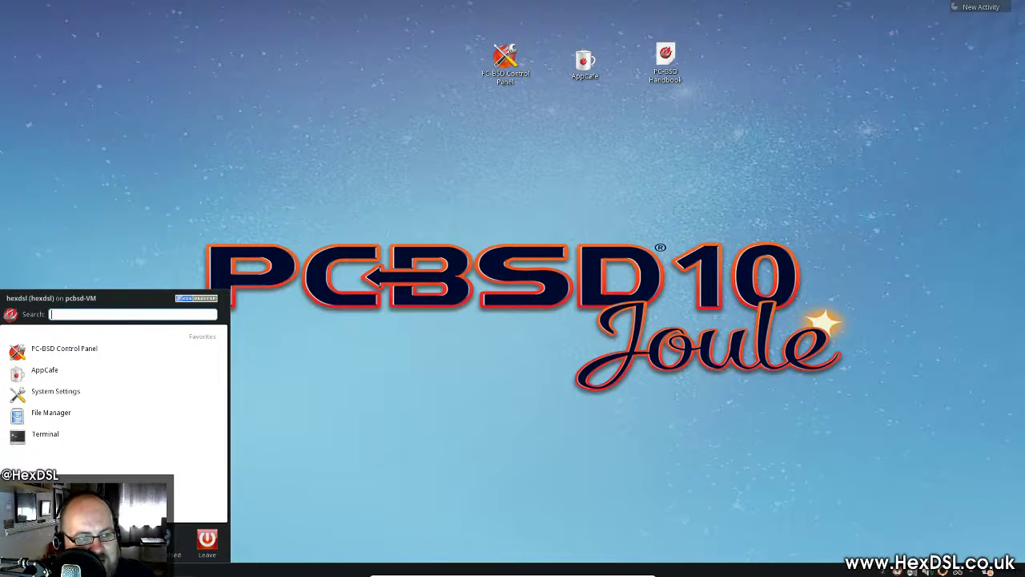
{"action": "left_click", "coordinate": [84, 541]}
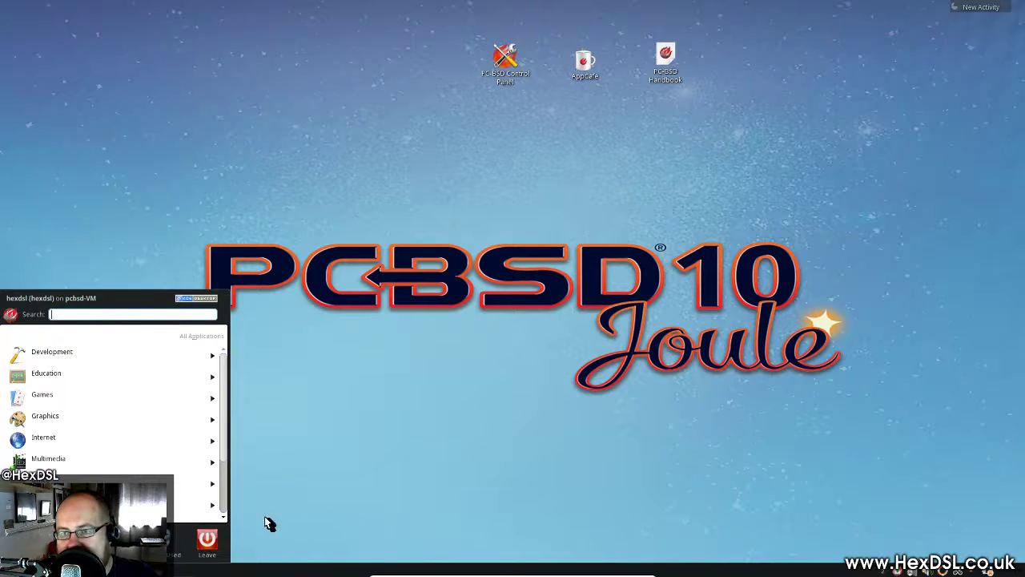
{"action": "scroll", "coordinate": [112, 500], "scroll_direction": "down", "scroll_amount": 1}
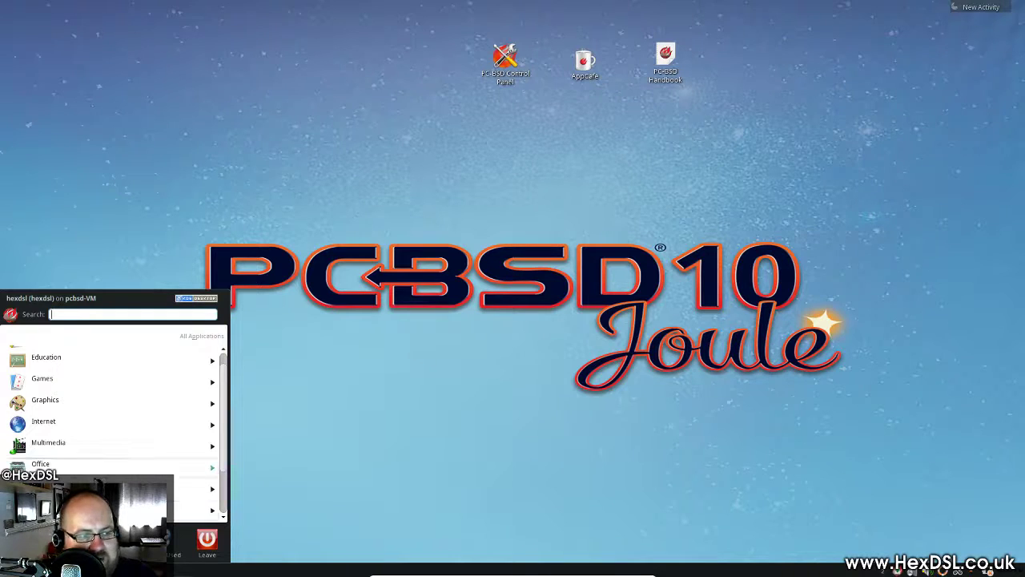
{"action": "left_click", "coordinate": [112, 479]}
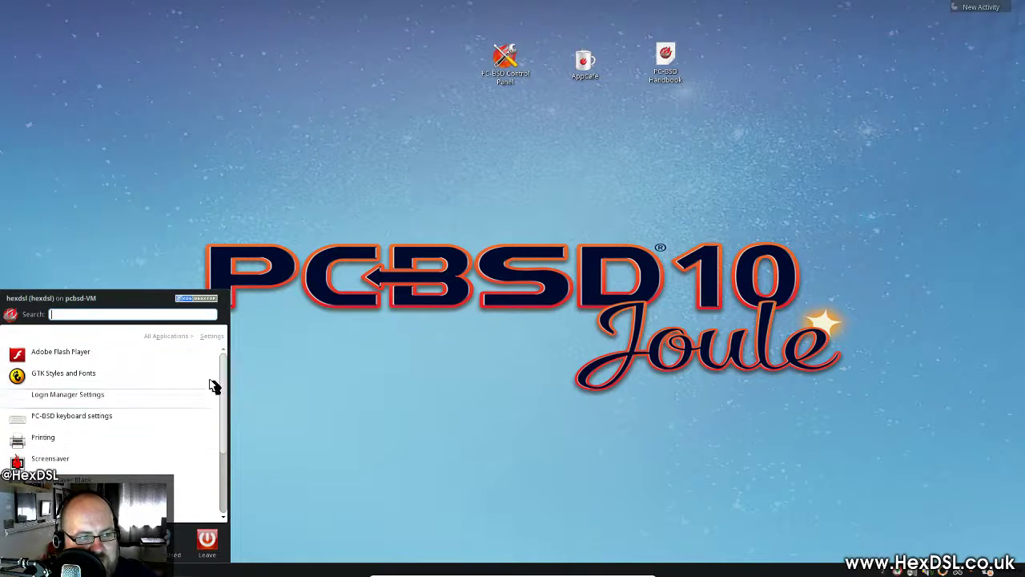
{"action": "right_click", "coordinate": [334, 320]}
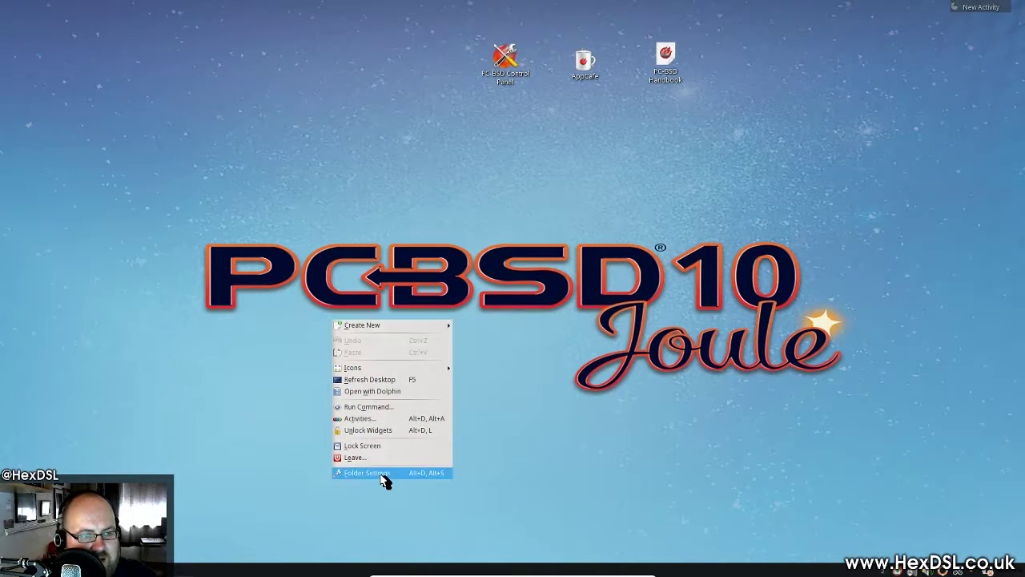
Open Desktop Settings, select the Emotion wallpaper, and arrange it beside the AppCafe window.
{"action": "key", "text": "Return"}
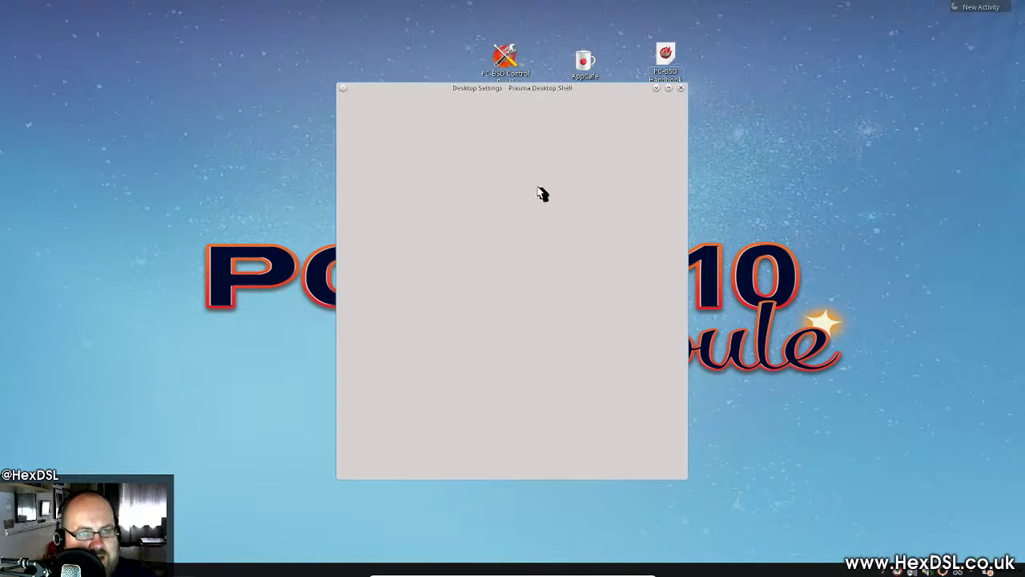
{"action": "left_click_drag", "start_coordinate": [577, 96], "coordinate": [808, 131]}
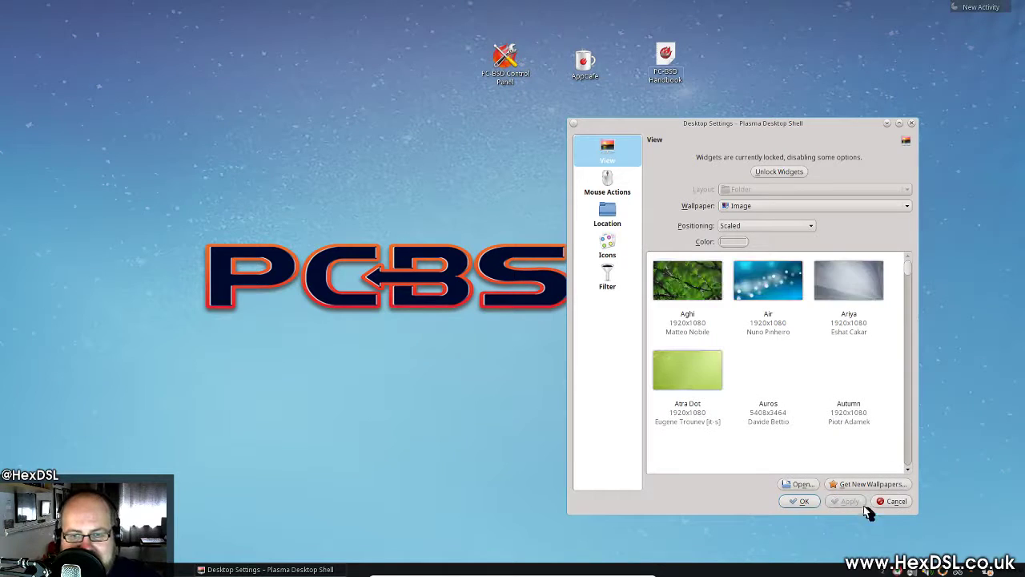
{"action": "scroll", "coordinate": [785, 355], "scroll_direction": "down", "scroll_amount": 4}
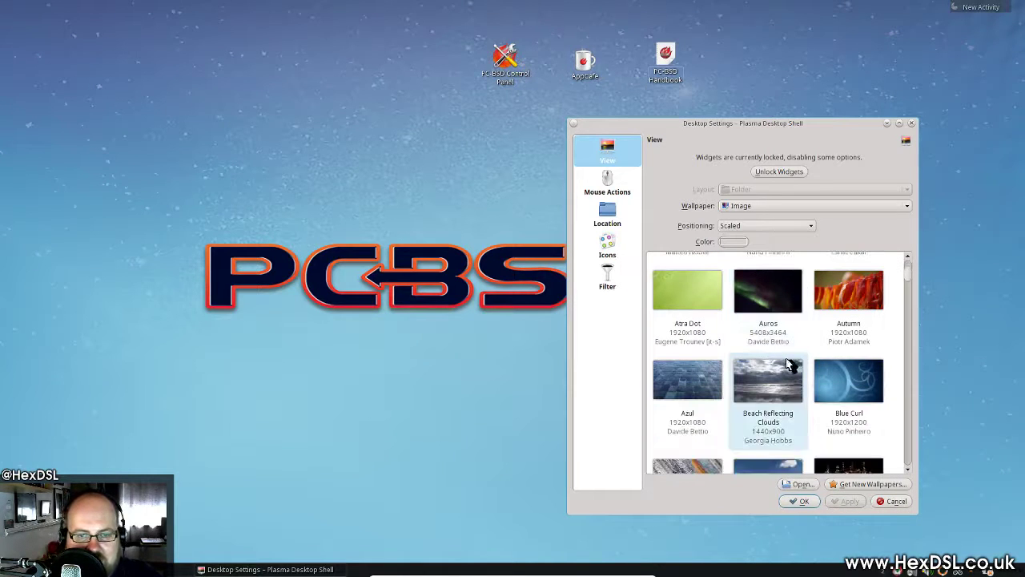
{"action": "scroll", "coordinate": [743, 407], "scroll_direction": "down", "scroll_amount": 8}
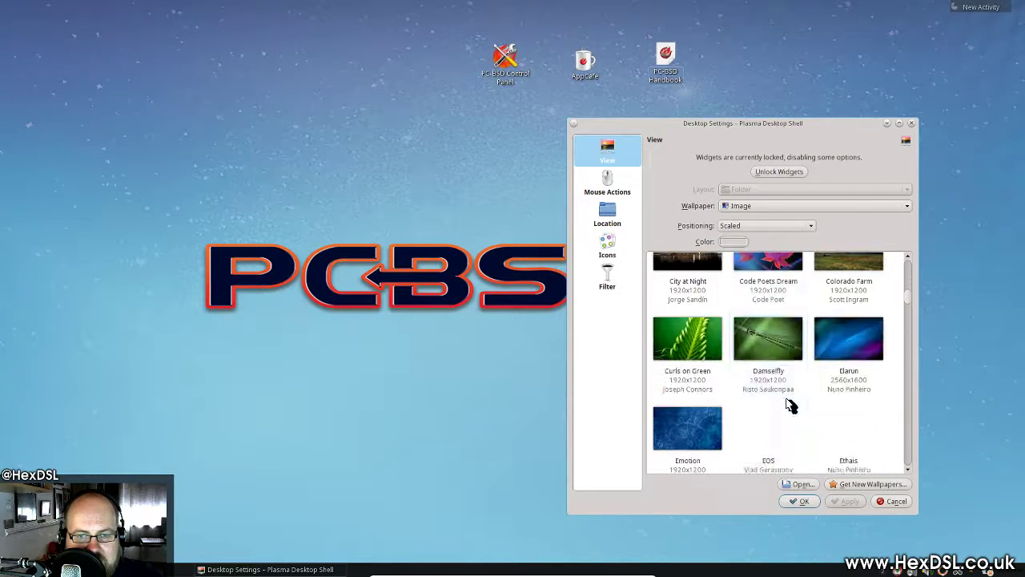
{"action": "left_click", "coordinate": [695, 338]}
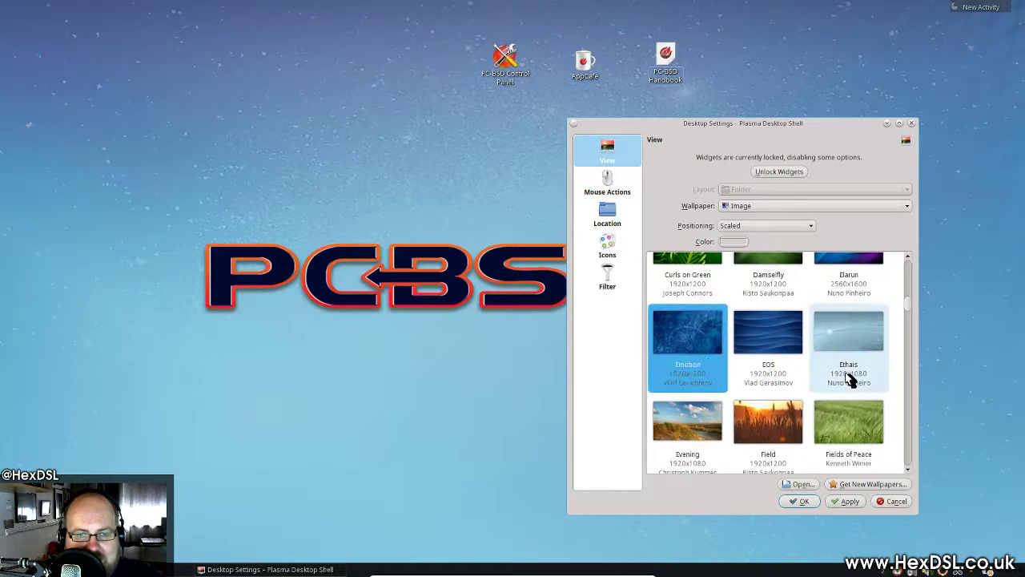
{"action": "scroll", "coordinate": [799, 397], "scroll_direction": "down", "scroll_amount": 4}
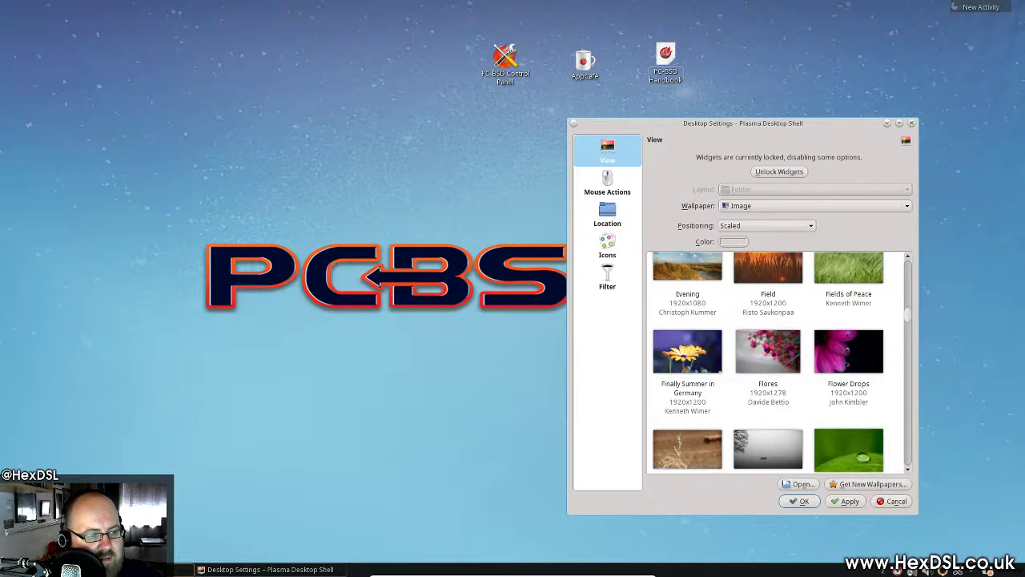
{"action": "left_click_drag", "start_coordinate": [393, 137], "coordinate": [220, 114]}
{"action": "left_click_drag", "start_coordinate": [669, 128], "coordinate": [741, 80]}
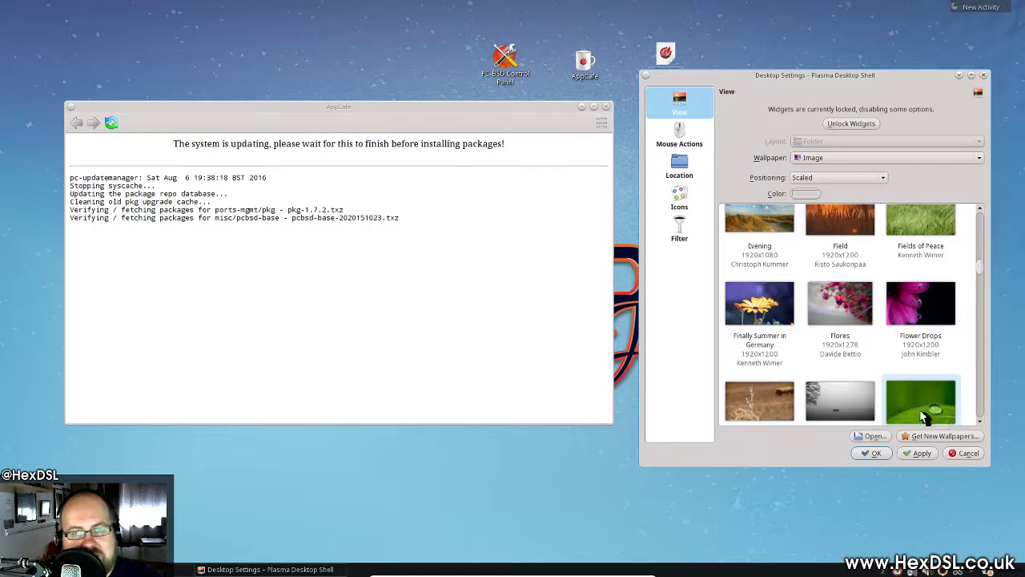
{"action": "left_click_drag", "start_coordinate": [832, 75], "coordinate": [835, 54]}
{"action": "scroll", "coordinate": [775, 275], "scroll_direction": "up", "scroll_amount": 1}
{"action": "mouse_move", "coordinate": [367, 119]}
{"action": "left_mouse_down"}
{"action": "mouse_move", "coordinate": [419, 101]}
{"action": "mouse_move", "coordinate": [380, 104]}
{"action": "left_mouse_up"}
Check the AppCafe update log and apply the green grass wallpaper.
{"action": "left_click", "coordinate": [467, 465]}
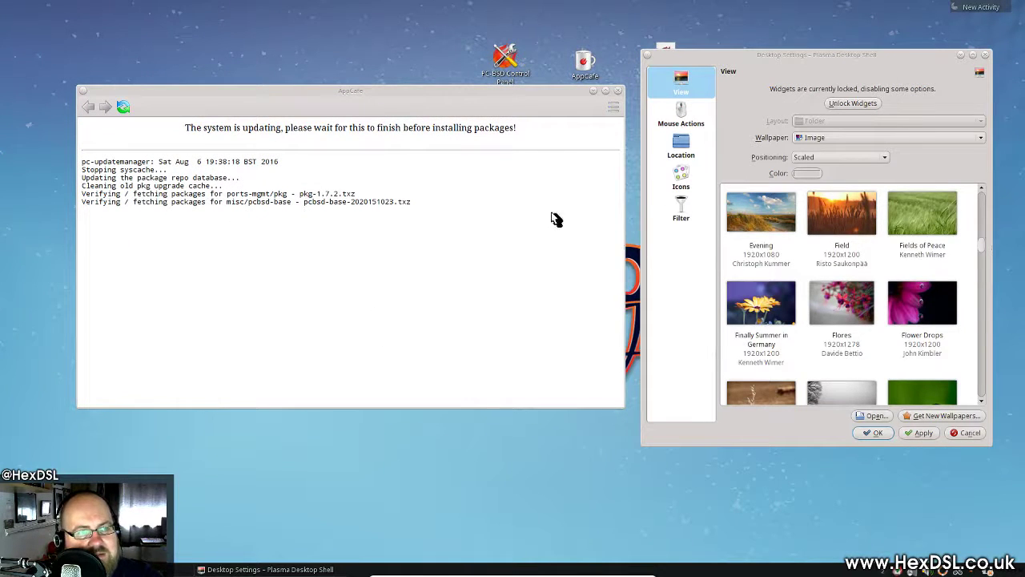
{"action": "scroll", "coordinate": [881, 320], "scroll_direction": "down", "scroll_amount": 3}
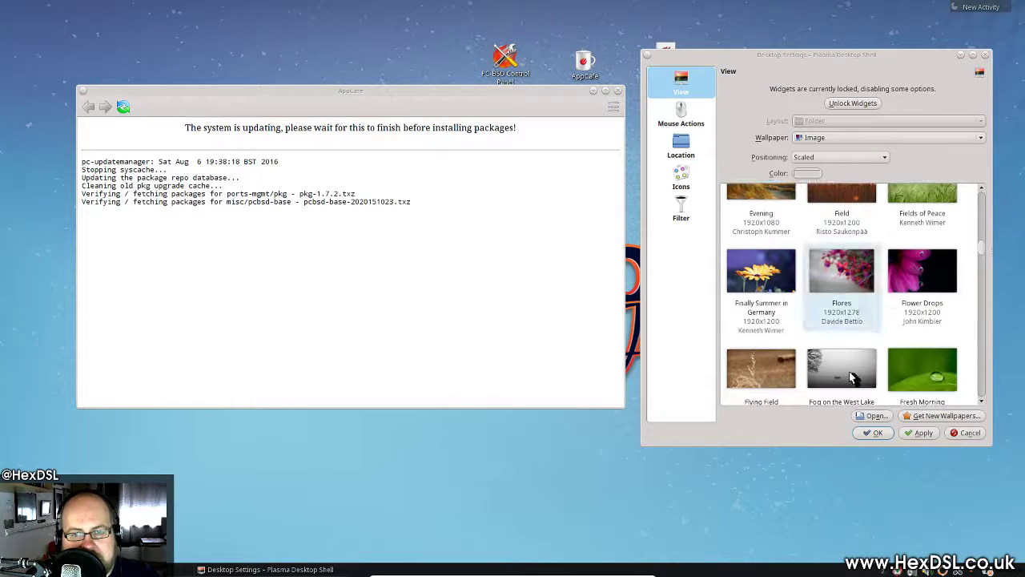
{"action": "scroll", "coordinate": [837, 321], "scroll_direction": "down", "scroll_amount": 3}
{"action": "scroll", "coordinate": [833, 328], "scroll_direction": "up", "scroll_amount": 4}
{"action": "left_click", "coordinate": [921, 433]}
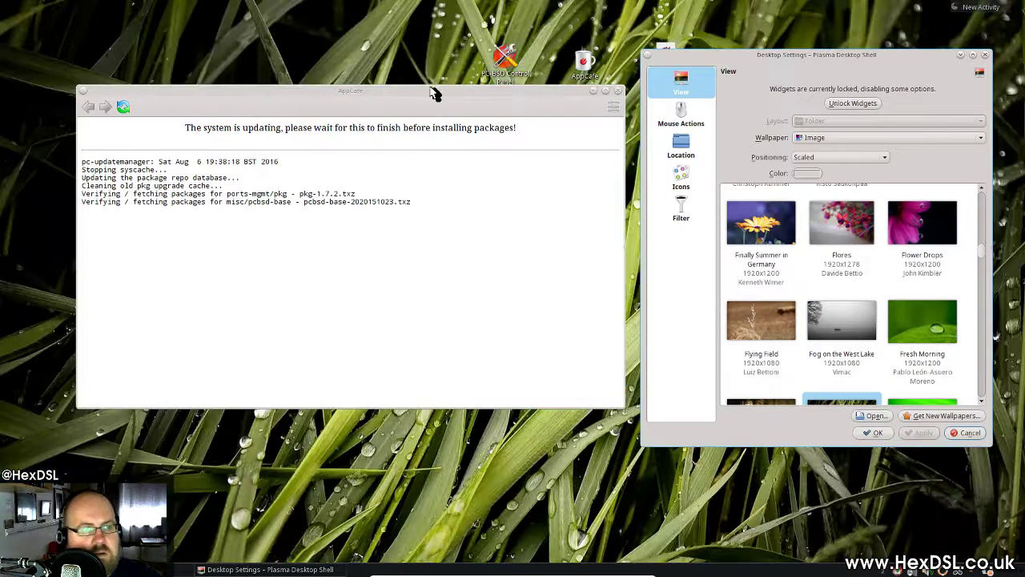
Switch to the blue Azul tiles wallpaper, apply it and close the settings with OK.
{"action": "left_click_drag", "start_coordinate": [432, 94], "coordinate": [406, 135]}
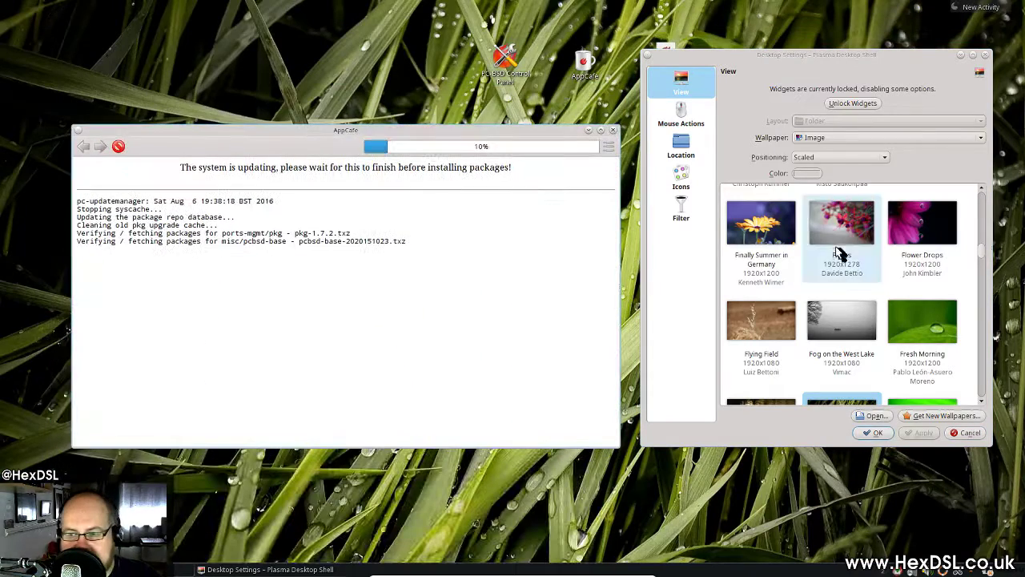
{"action": "scroll", "coordinate": [837, 248], "scroll_direction": "down", "scroll_amount": 2}
{"action": "scroll", "coordinate": [837, 249], "scroll_direction": "down", "scroll_amount": 7}
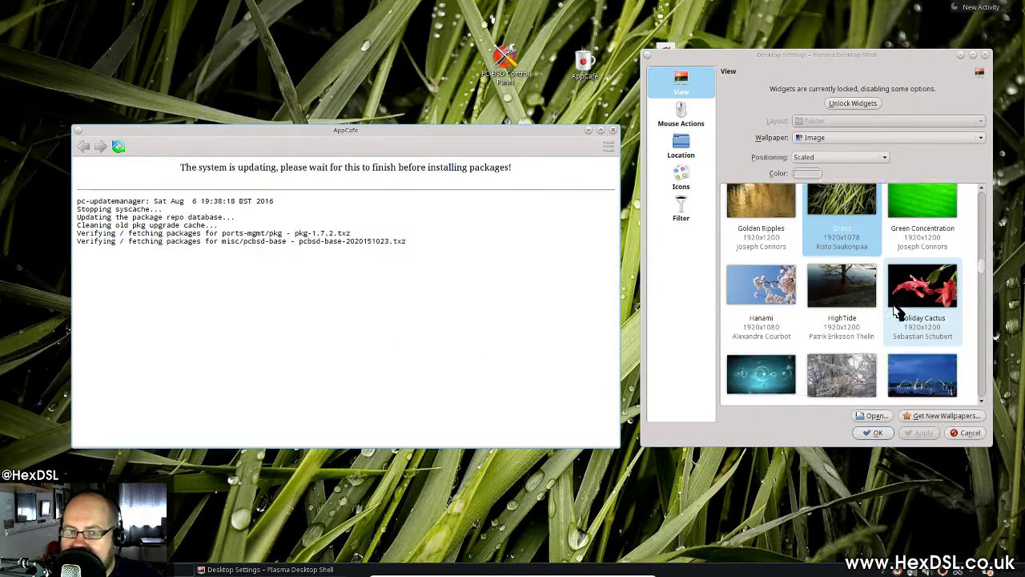
{"action": "scroll", "coordinate": [881, 330], "scroll_direction": "down", "scroll_amount": 3}
{"action": "scroll", "coordinate": [901, 336], "scroll_direction": "down", "scroll_amount": 2}
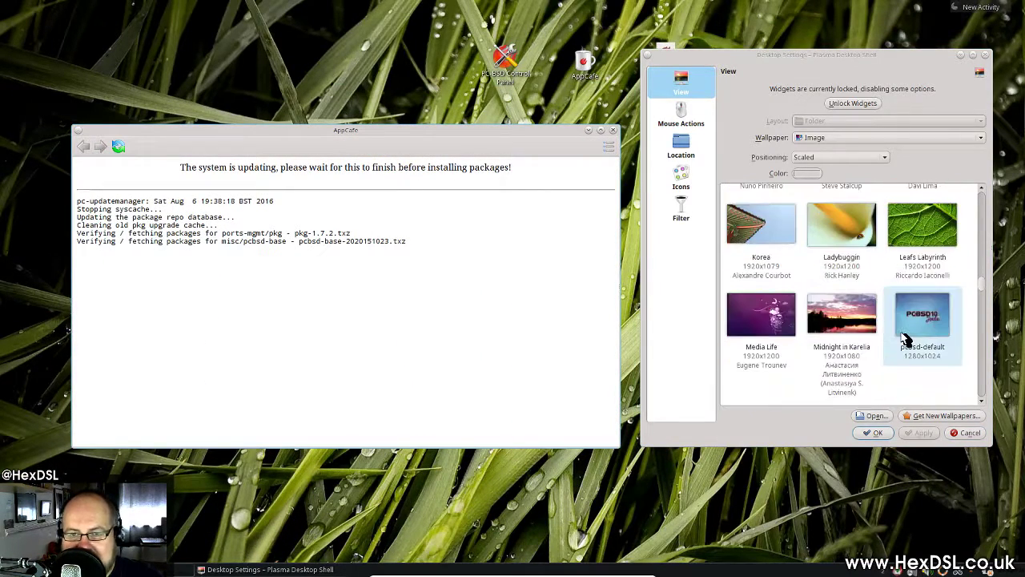
{"action": "scroll", "coordinate": [880, 336], "scroll_direction": "up", "scroll_amount": 8}
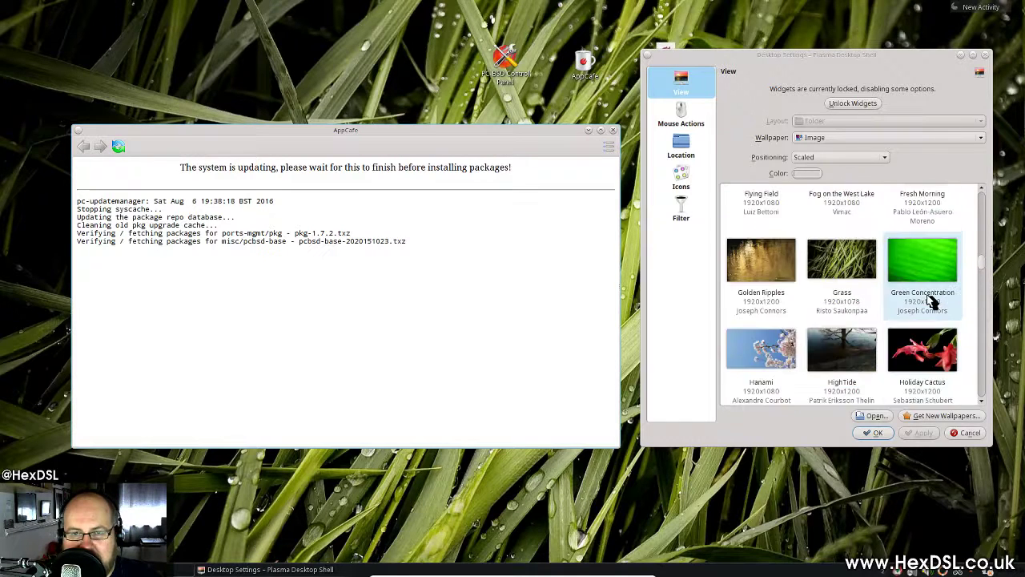
{"action": "scroll", "coordinate": [929, 304], "scroll_direction": "up", "scroll_amount": 5}
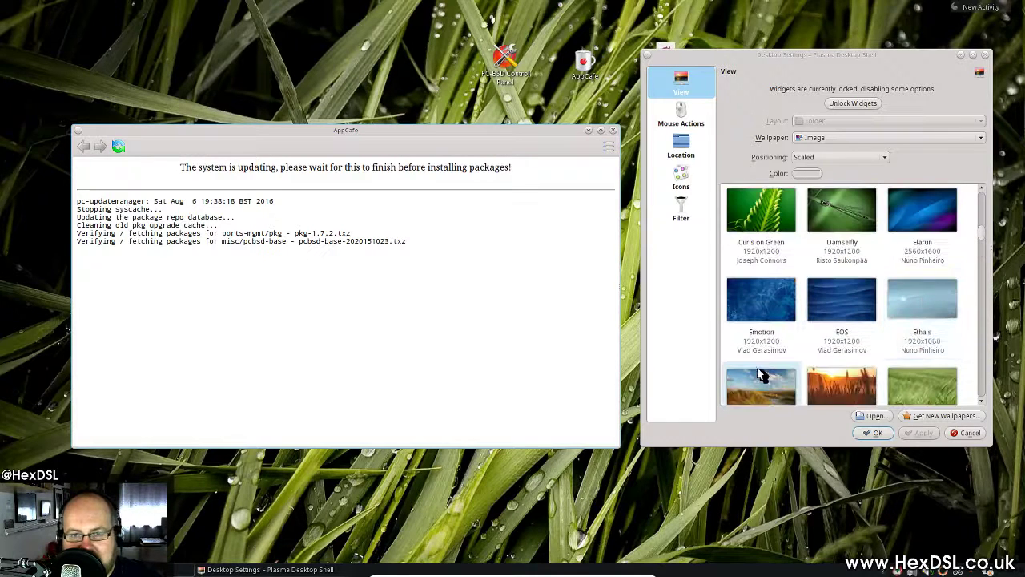
{"action": "scroll", "coordinate": [905, 288], "scroll_direction": "up", "scroll_amount": 5}
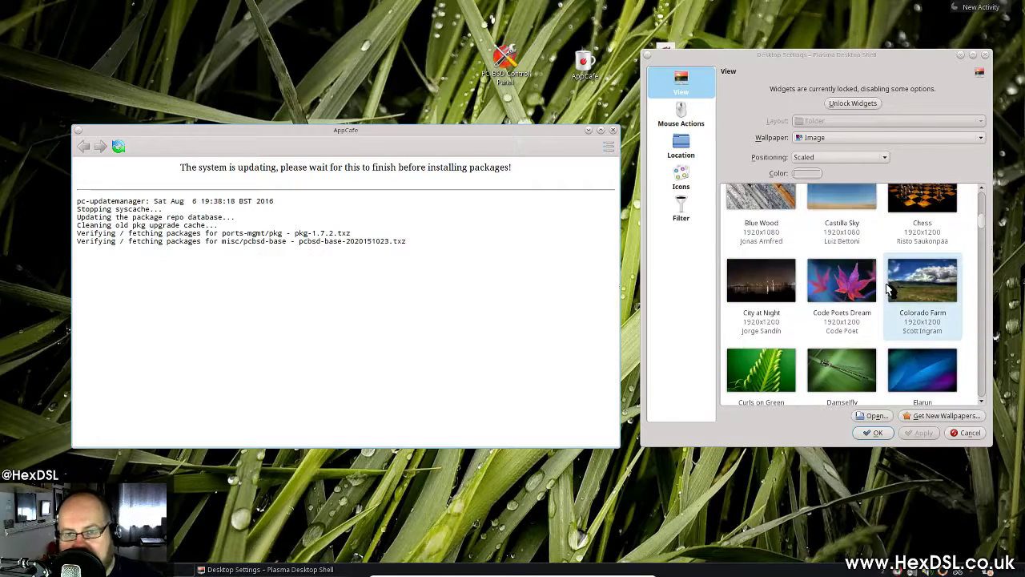
{"action": "scroll", "coordinate": [910, 282], "scroll_direction": "up", "scroll_amount": 4}
{"action": "left_click", "coordinate": [745, 364]}
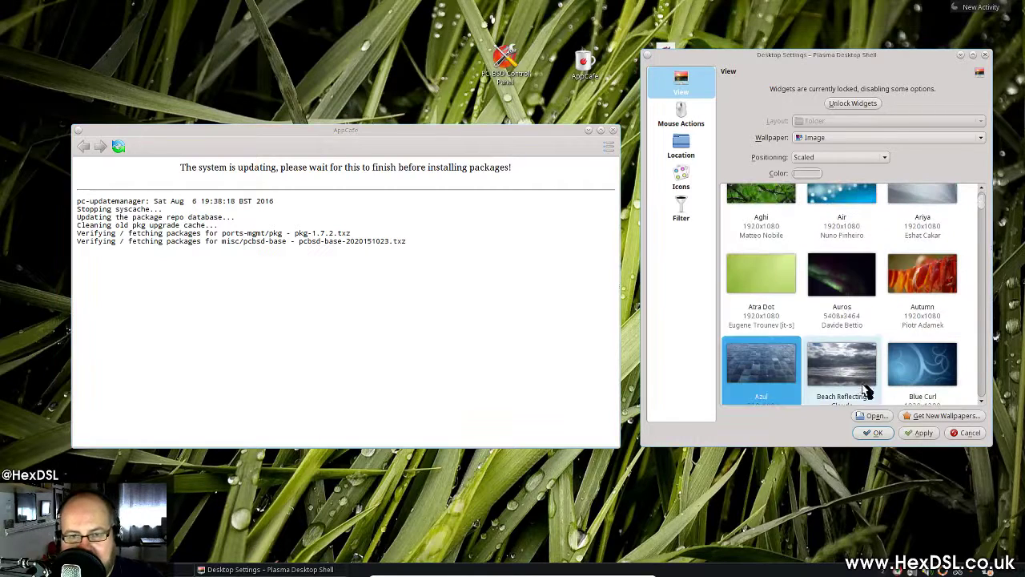
{"action": "left_click", "coordinate": [905, 434]}
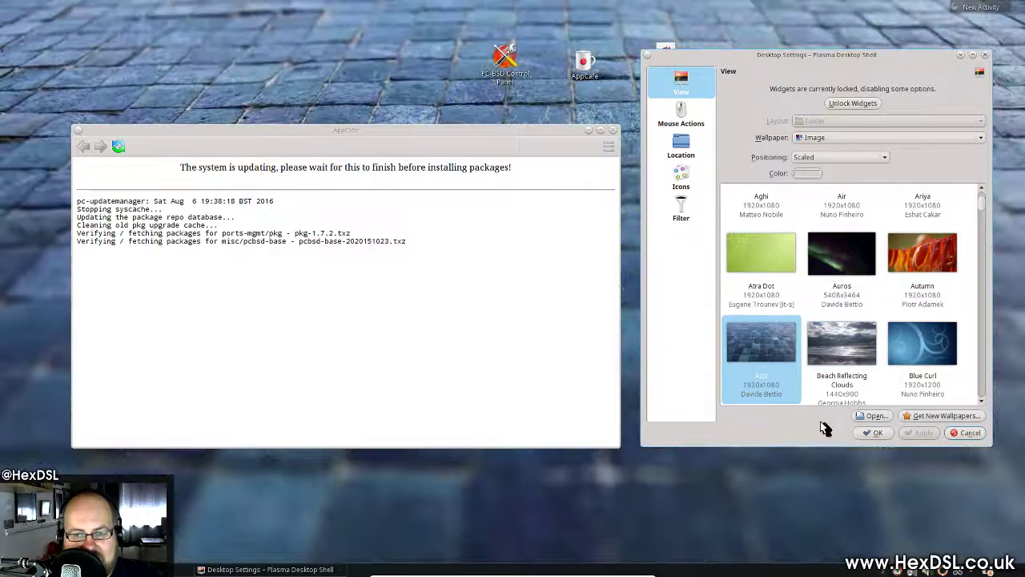
{"action": "left_click", "coordinate": [873, 432]}
{"action": "left_click_drag", "start_coordinate": [373, 136], "coordinate": [702, 143]}
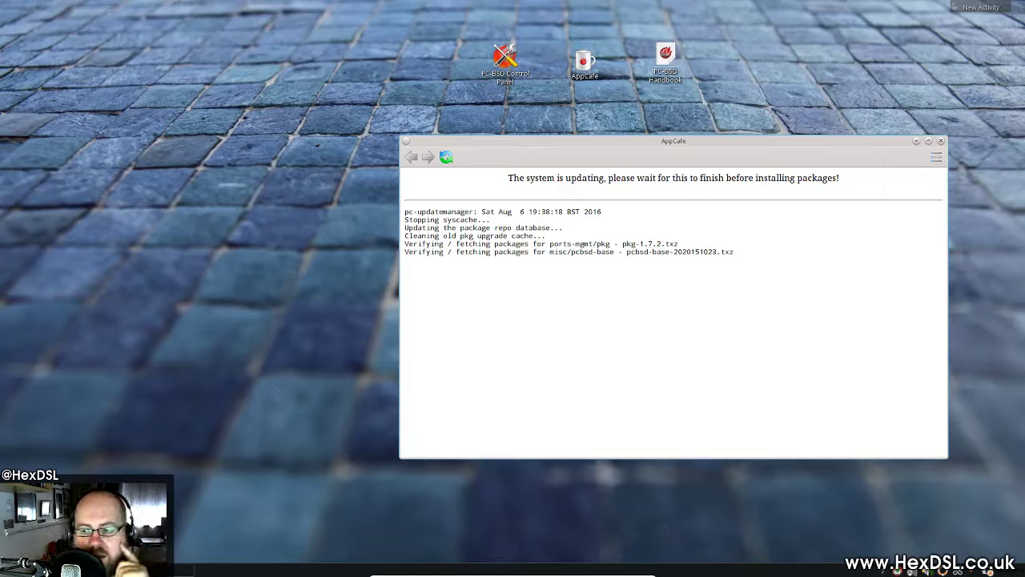
Open the Kickoff application launcher showing the Favorites list with Terminal.
{"action": "key", "text": "alt+F1"}
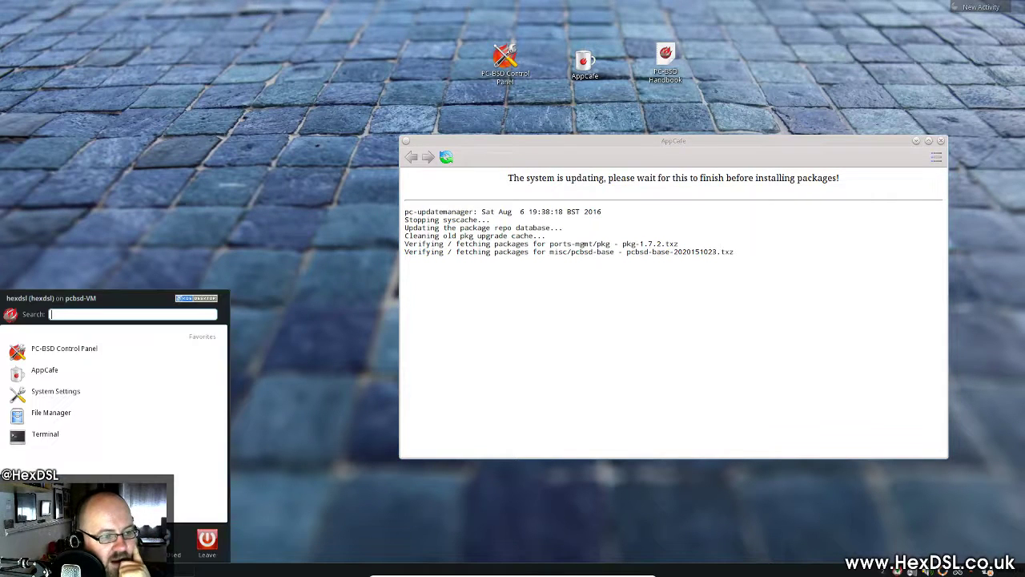
Launch Konsole, snap AppCafe to the left half, and move Konsole to the right.
{"action": "left_click", "coordinate": [116, 433]}
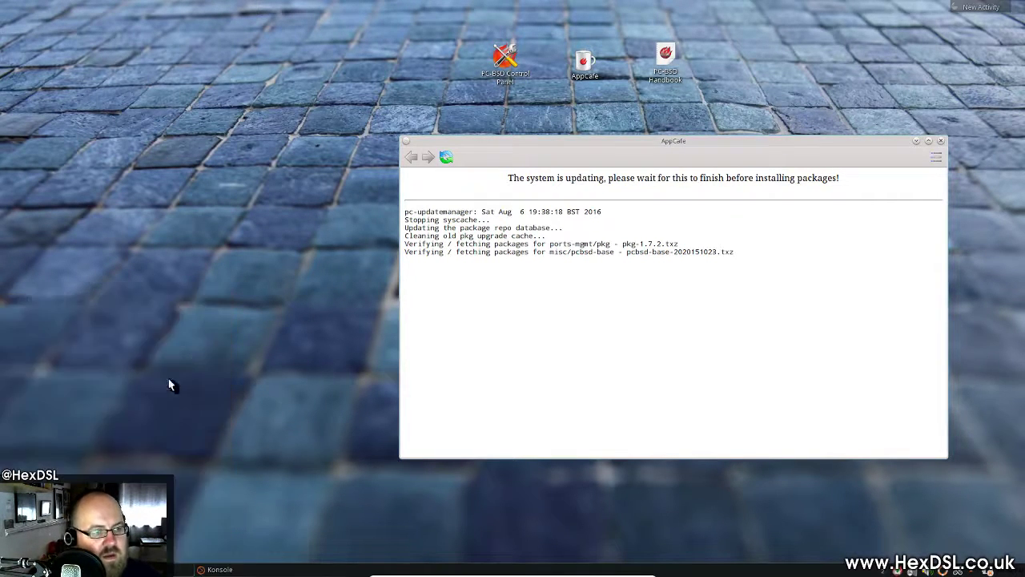
{"action": "left_click", "coordinate": [665, 141]}
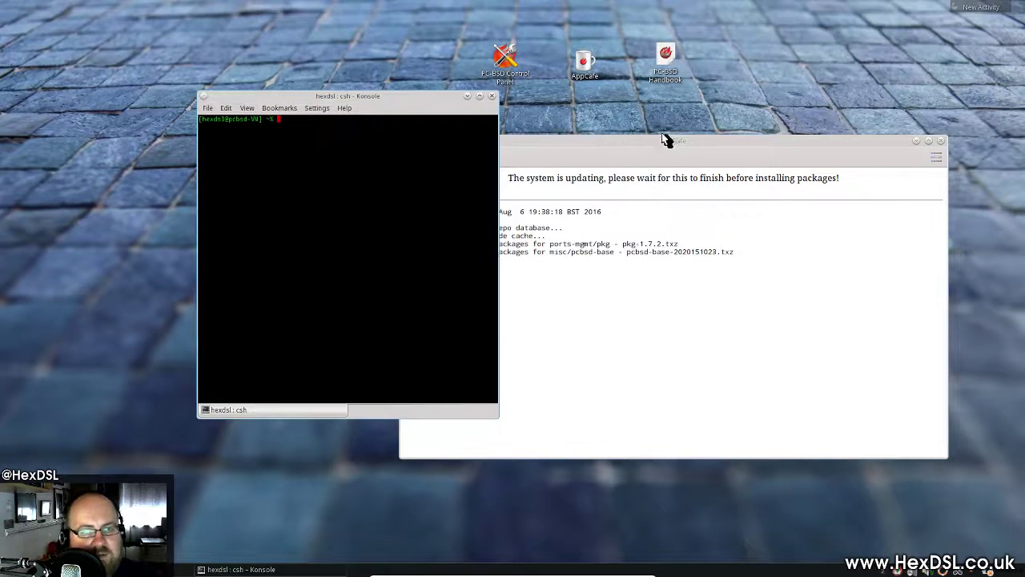
{"action": "left_click_drag", "start_coordinate": [660, 144], "coordinate": [9, 197]}
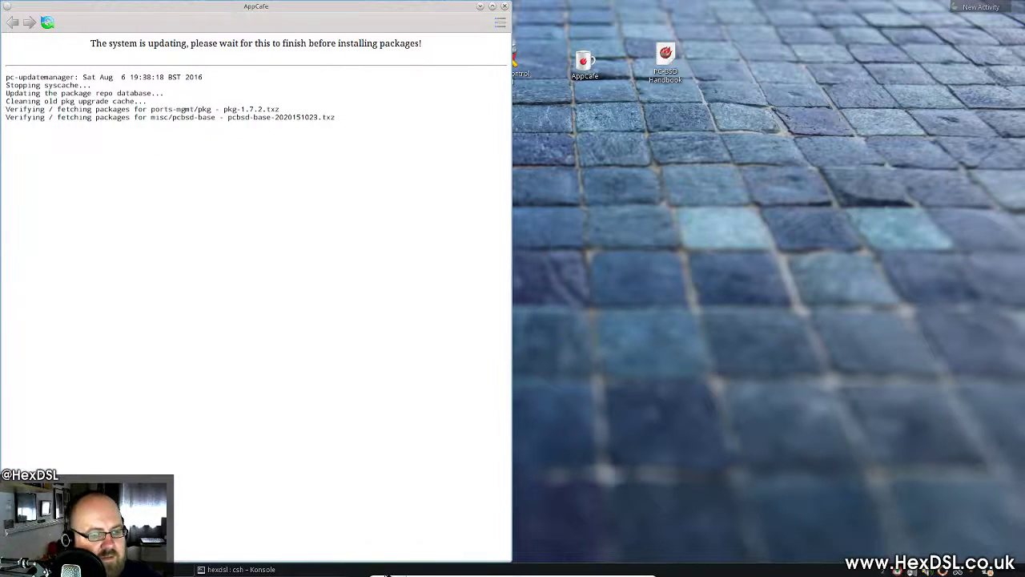
{"action": "left_click", "coordinate": [240, 568]}
{"action": "left_click_drag", "start_coordinate": [326, 90], "coordinate": [748, 89]}
Open the Konsole help manual in the KDE Help Center, then open the PC-BSD Handbook.
{"action": "left_click", "coordinate": [787, 86]}
{"action": "left_click", "coordinate": [805, 100]}
{"action": "left_click", "coordinate": [665, 54]}
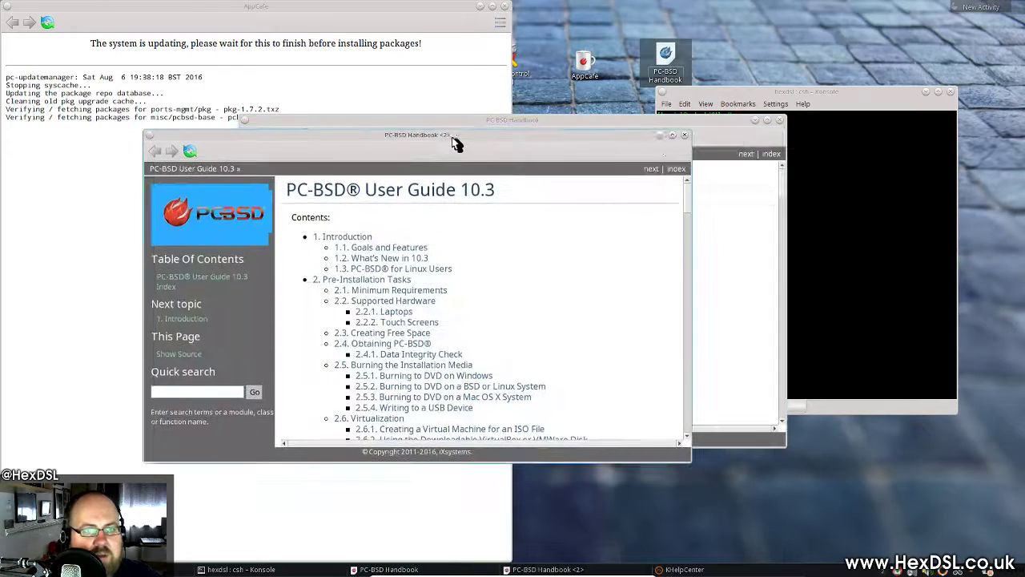
Tile the PC-BSD Handbook into the top-left quarter and close the KDE Help Center.
{"action": "left_click_drag", "start_coordinate": [685, 130], "coordinate": [5, 155]}
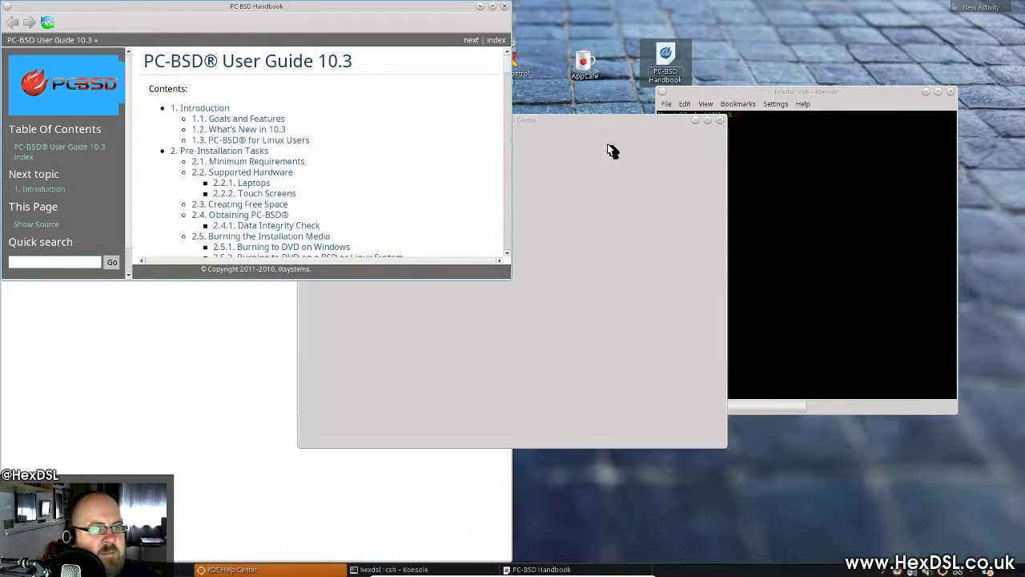
{"action": "left_click", "coordinate": [720, 120]}
{"action": "left_click_drag", "start_coordinate": [291, 7], "coordinate": [4, 137]}
{"action": "scroll", "coordinate": [468, 240], "scroll_direction": "down", "scroll_amount": 2}
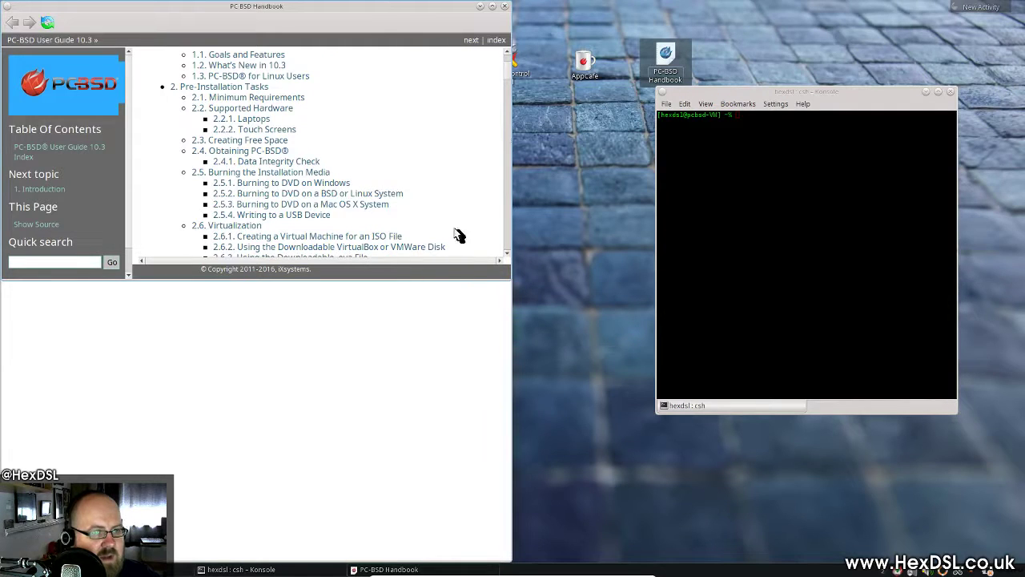
Reposition and enlarge the Handbook window, and dismiss the incoming notification.
{"action": "left_click_drag", "start_coordinate": [401, 12], "coordinate": [408, 40]}
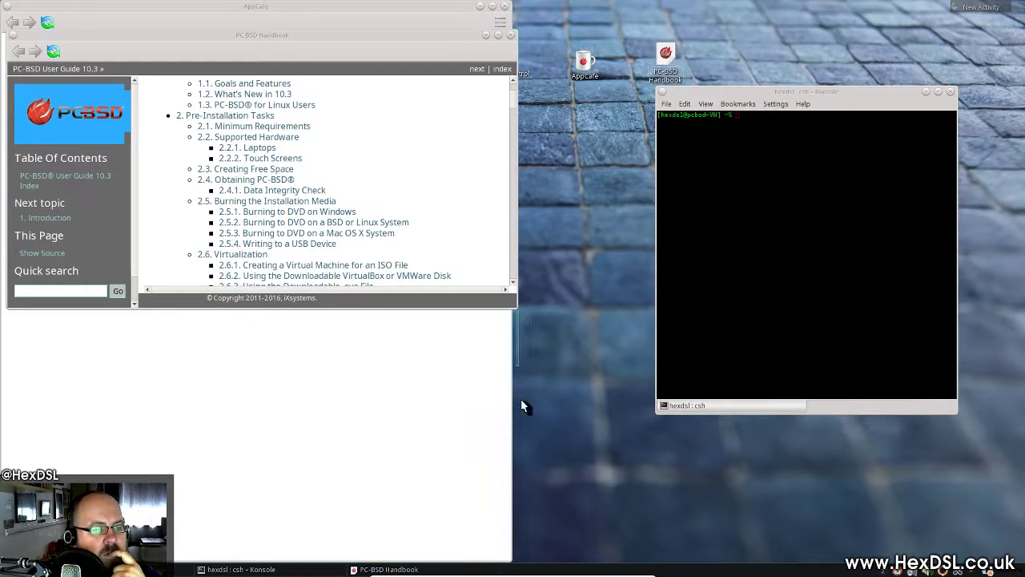
{"action": "left_click_drag", "start_coordinate": [515, 312], "coordinate": [525, 399]}
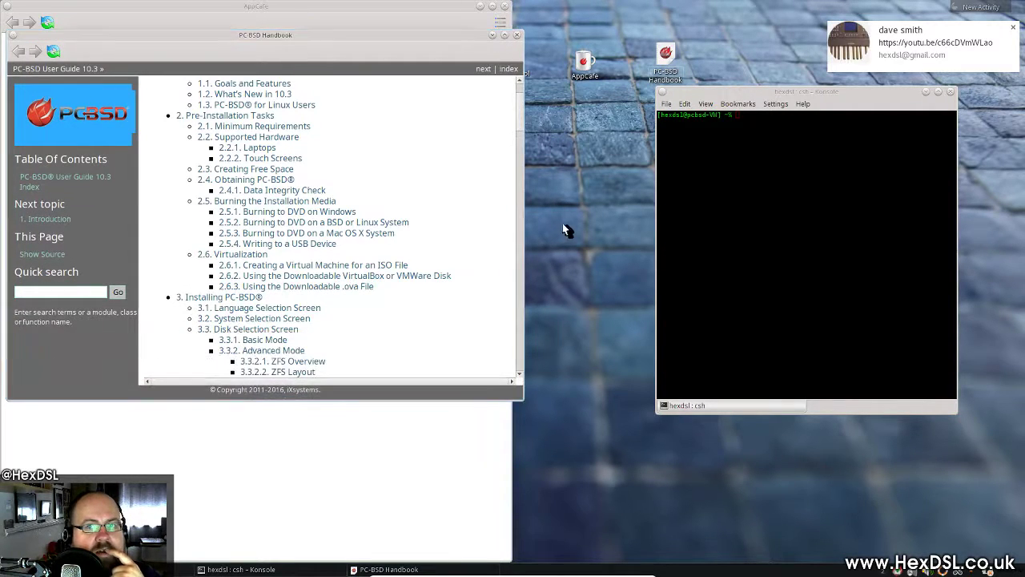
{"action": "left_click", "coordinate": [1012, 29]}
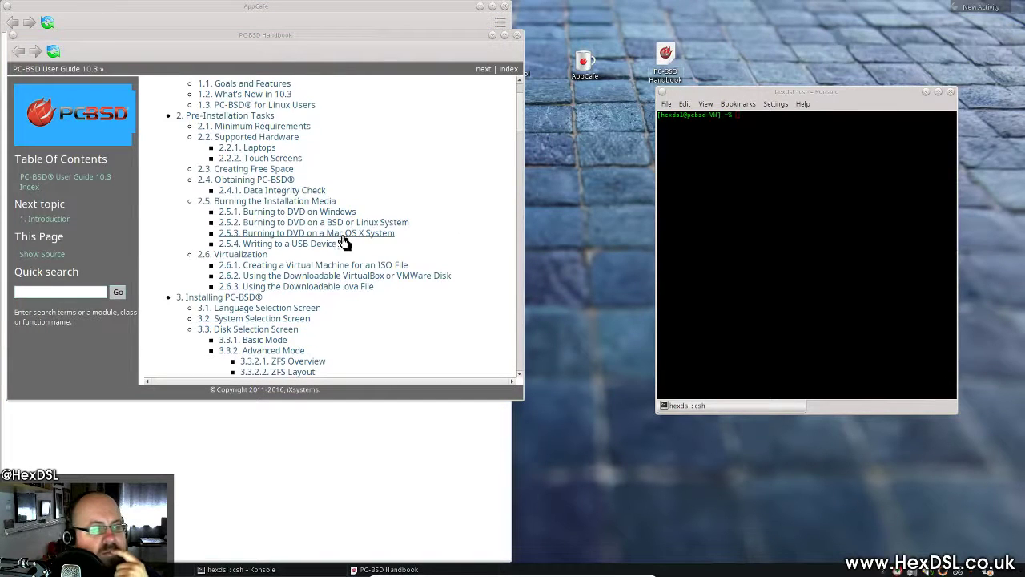
{"action": "scroll", "coordinate": [319, 185], "scroll_direction": "up", "scroll_amount": 2}
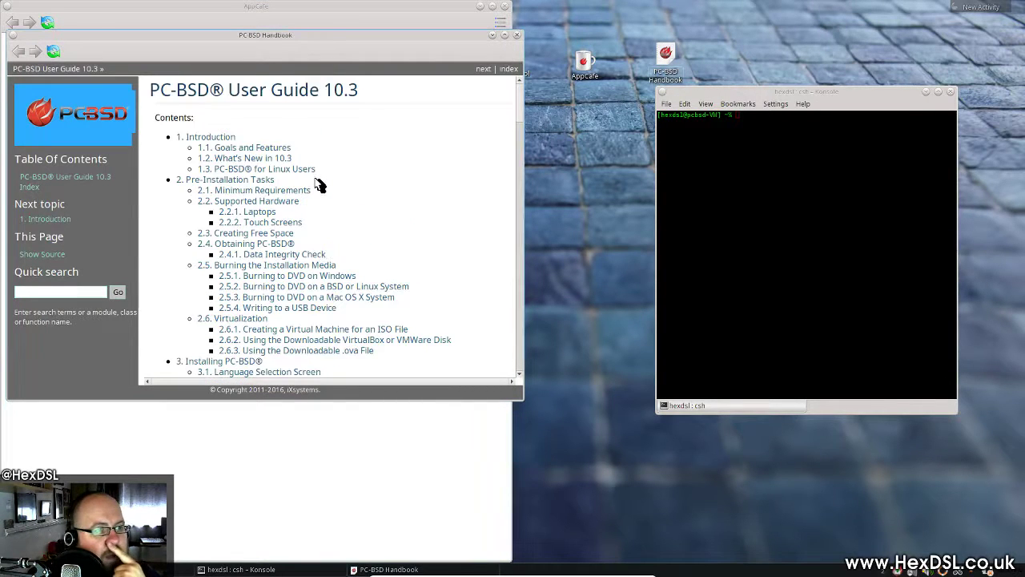
{"action": "scroll", "coordinate": [318, 181], "scroll_direction": "down", "scroll_amount": 1}
Enlarge the Konsole font twice, via View > Enlarge Font and Ctrl++.
{"action": "left_click", "coordinate": [749, 190]}
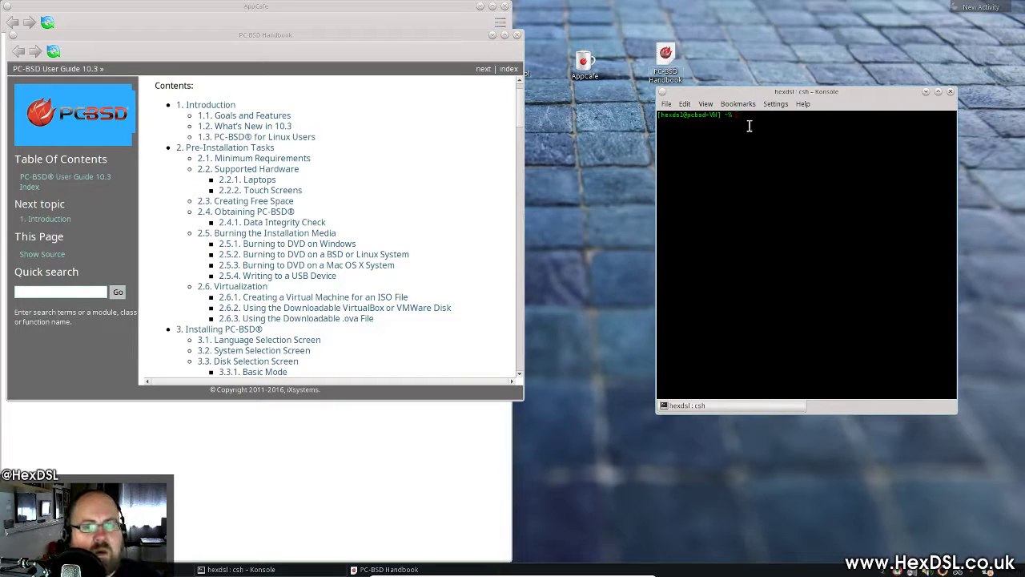
{"action": "right_click", "coordinate": [765, 169]}
{"action": "left_click", "coordinate": [710, 104]}
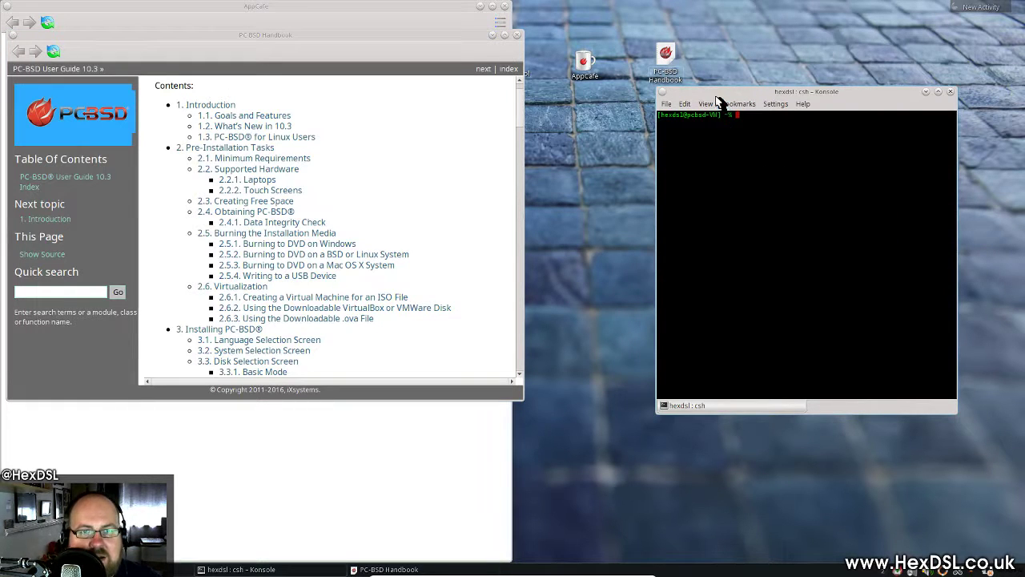
{"action": "left_click", "coordinate": [708, 104]}
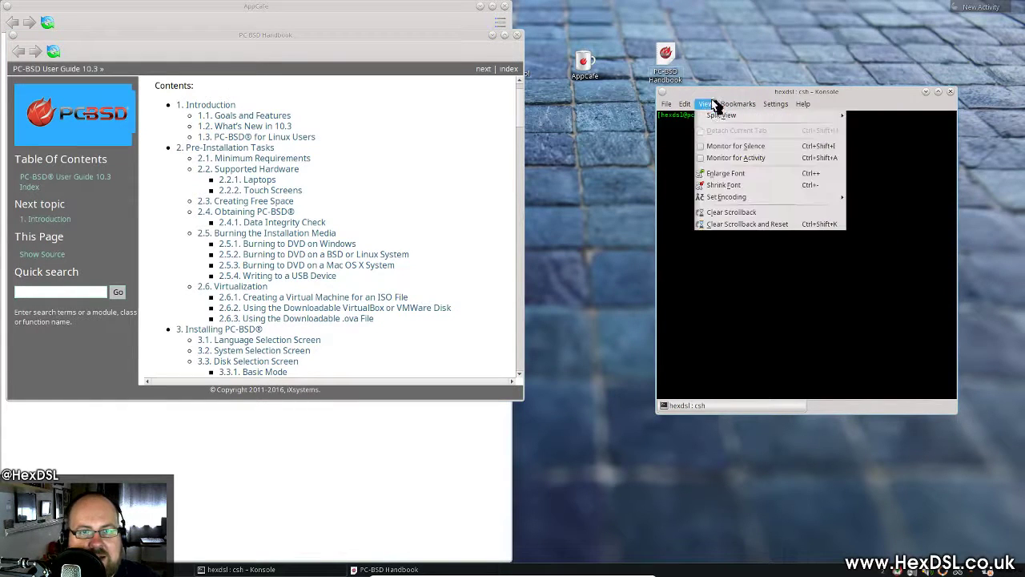
{"action": "left_click", "coordinate": [757, 177]}
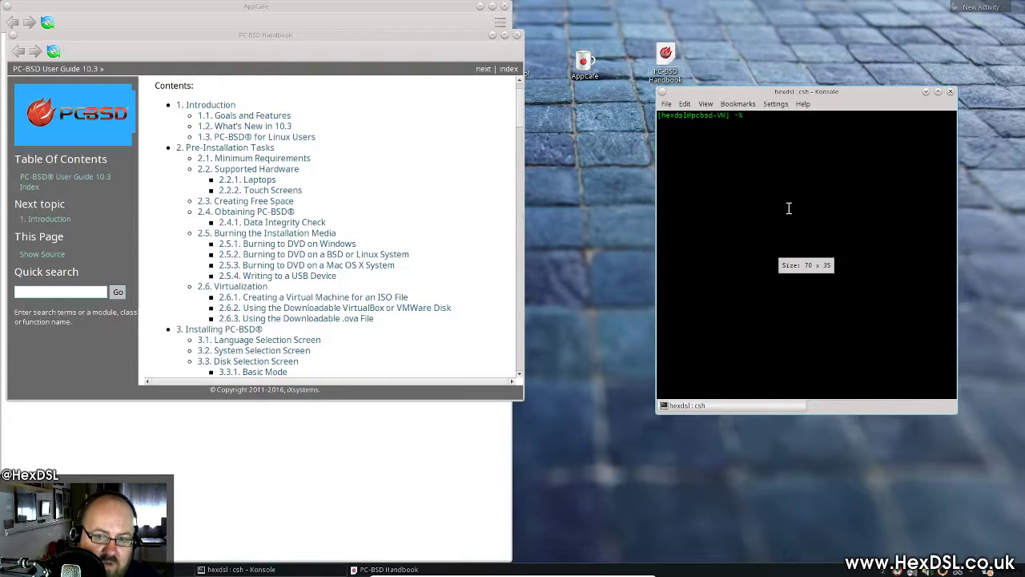
{"action": "key", "text": "ctrl+plus"}
{"action": "key", "text": "ctrl+plus"}
{"action": "key", "text": "ctrl+plus"}
{"action": "key", "text": "ctrl+plus"}
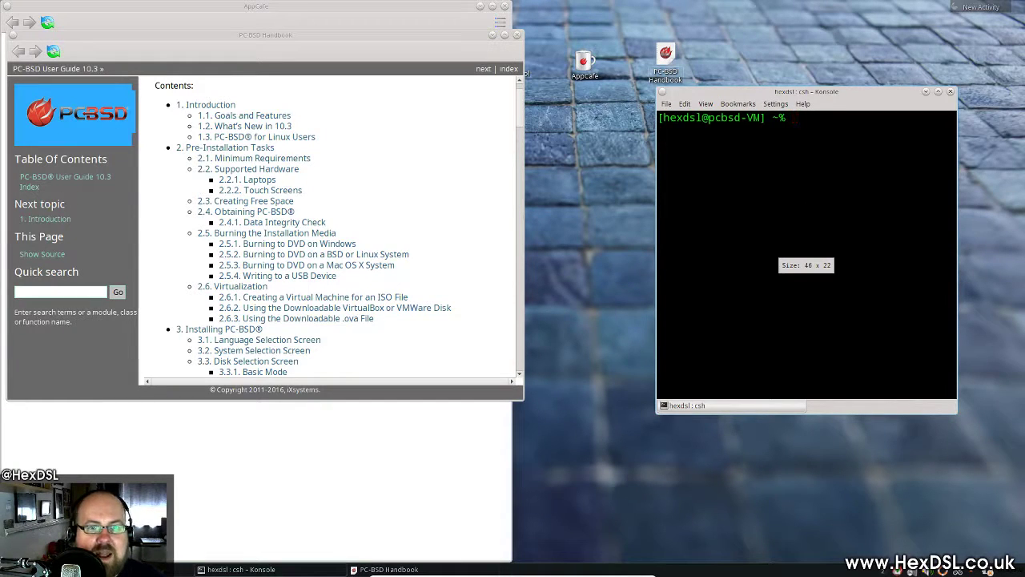
Tile Konsole across the right half and the Handbook across the left half.
{"action": "left_click_drag", "start_coordinate": [828, 91], "coordinate": [1023, 2]}
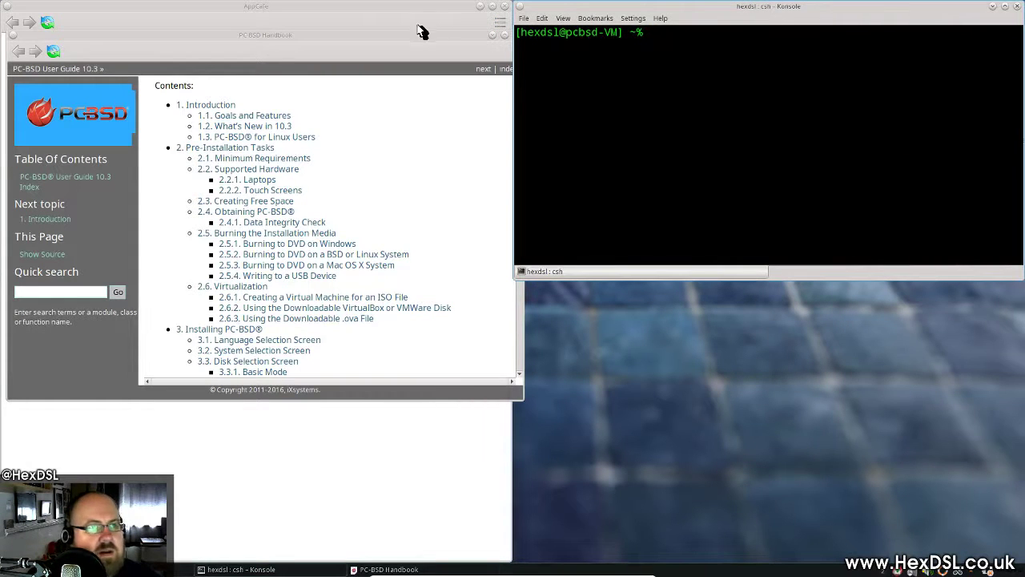
{"action": "left_click_drag", "start_coordinate": [354, 37], "coordinate": [1, 264]}
{"action": "left_click_drag", "start_coordinate": [665, 8], "coordinate": [1022, 258]}
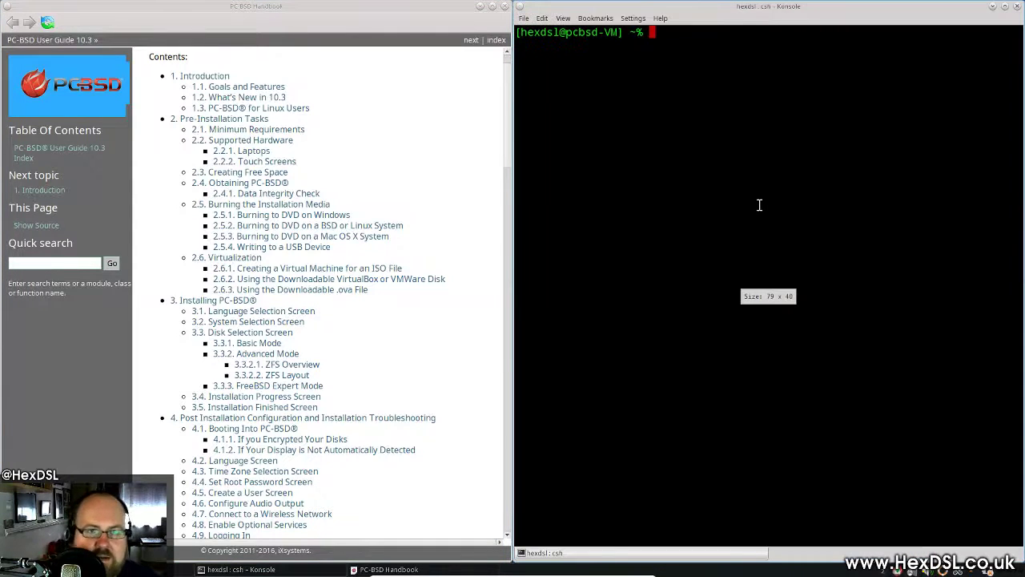
Run ls, try htop and decline its correction, then run top to view processes.
{"action": "type", "text": "ls"}
{"action": "key", "text": "Return"}
{"action": "key", "text": "BackSpace"}
{"action": "key", "text": "BackSpace"}
{"action": "type", "text": "htop"}
{"action": "key", "text": "Return"}
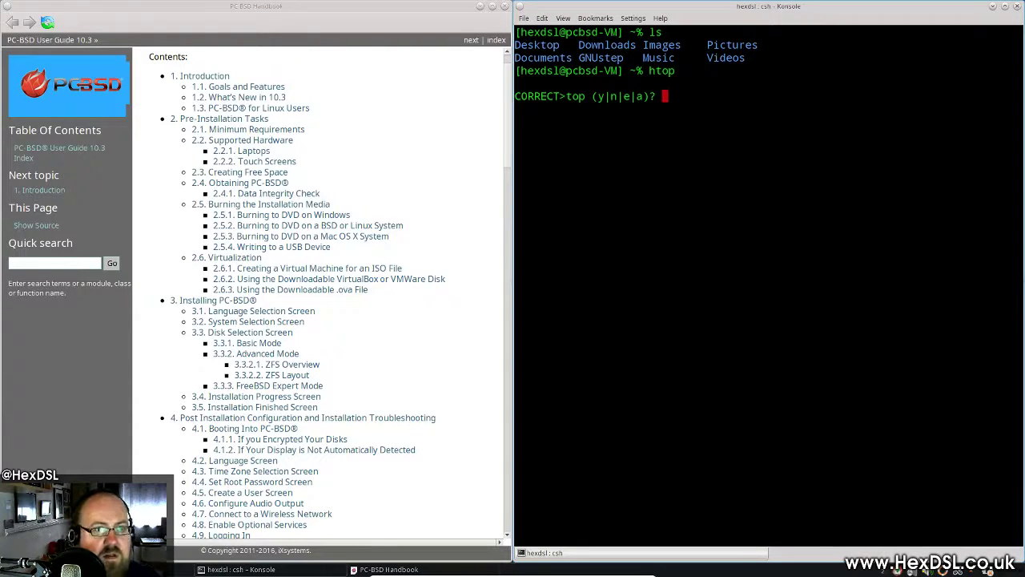
{"action": "key", "text": "n"}
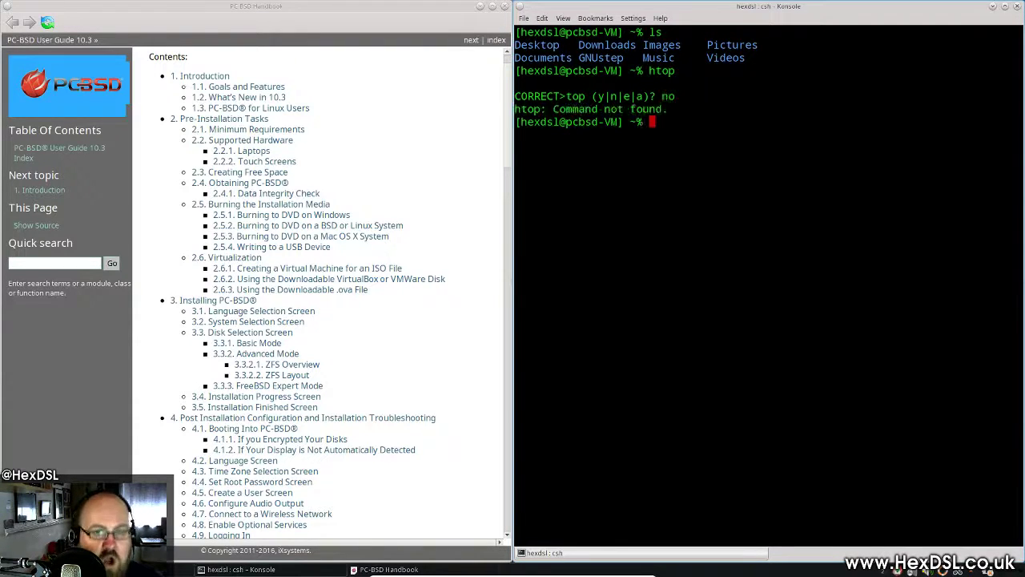
{"action": "type", "text": "top"}
{"action": "key", "text": "Return"}
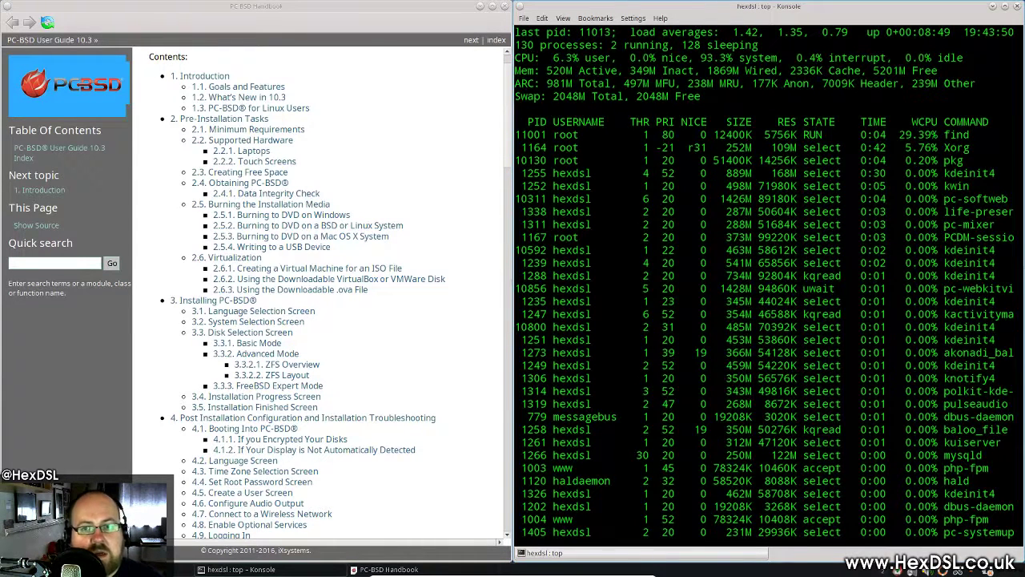
Quit top, clear the screen, list the home directory and change to the root directory.
{"action": "type", "text": "q"}
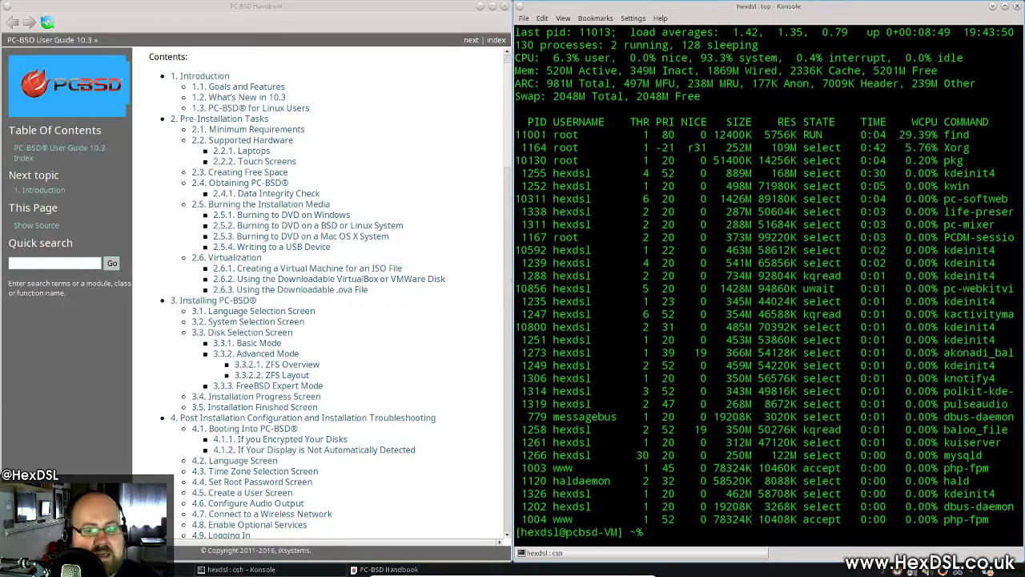
{"action": "type", "text": "clera"}
{"action": "key", "text": "Return"}
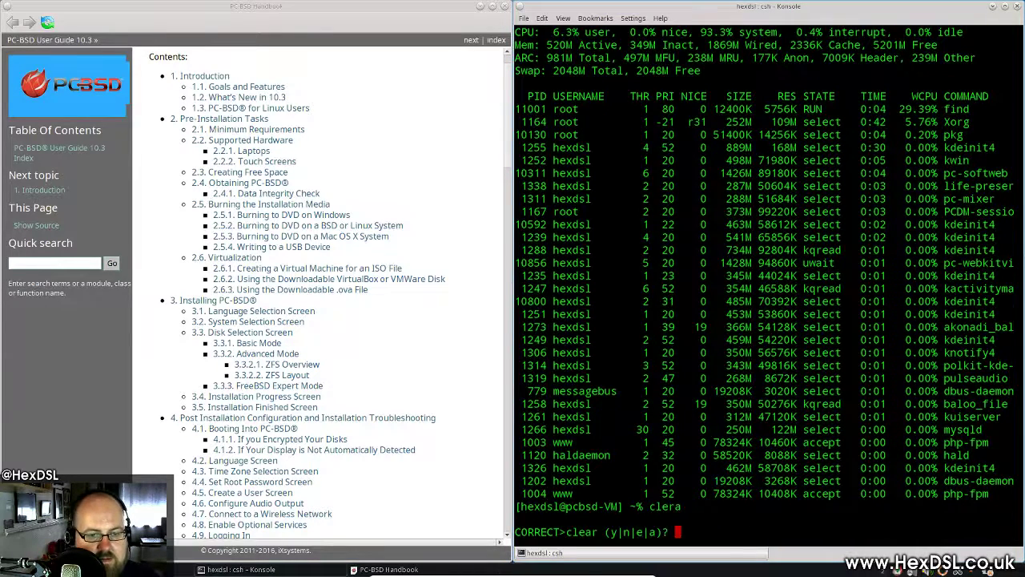
{"action": "type", "text": "y"}
{"action": "type", "text": "ls"}
{"action": "key", "text": "Return"}
{"action": "type", "text": "cd /"}
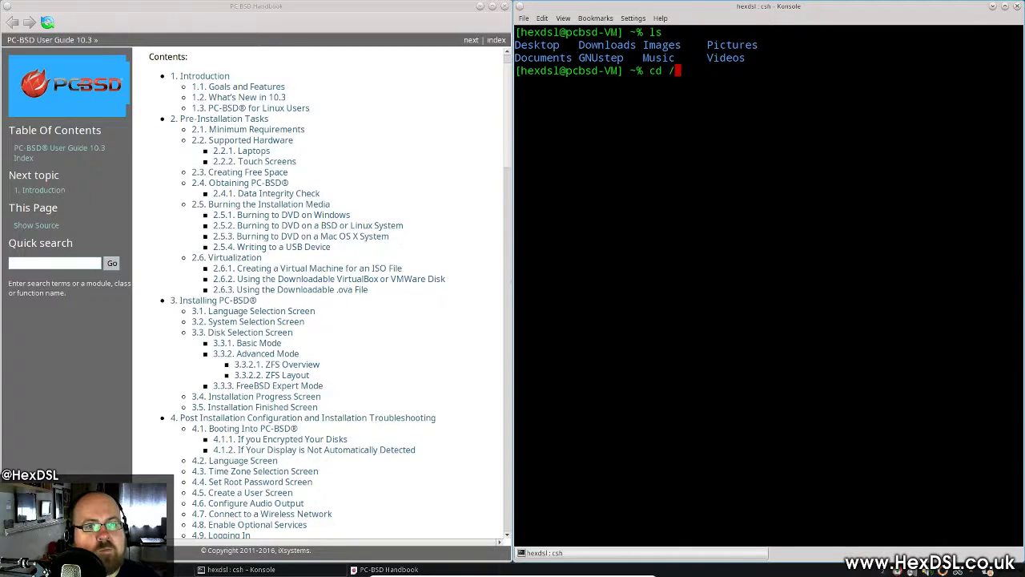
{"action": "type", "text": "/"}
{"action": "key", "text": "Return"}
{"action": "key", "text": "Return"}
{"action": "type", "text": "clear"}
{"action": "key", "text": "Return"}
List the root directory, move into /etc and list it, then exit to close Konsole.
{"action": "type", "text": "ls"}
{"action": "key", "text": "Return"}
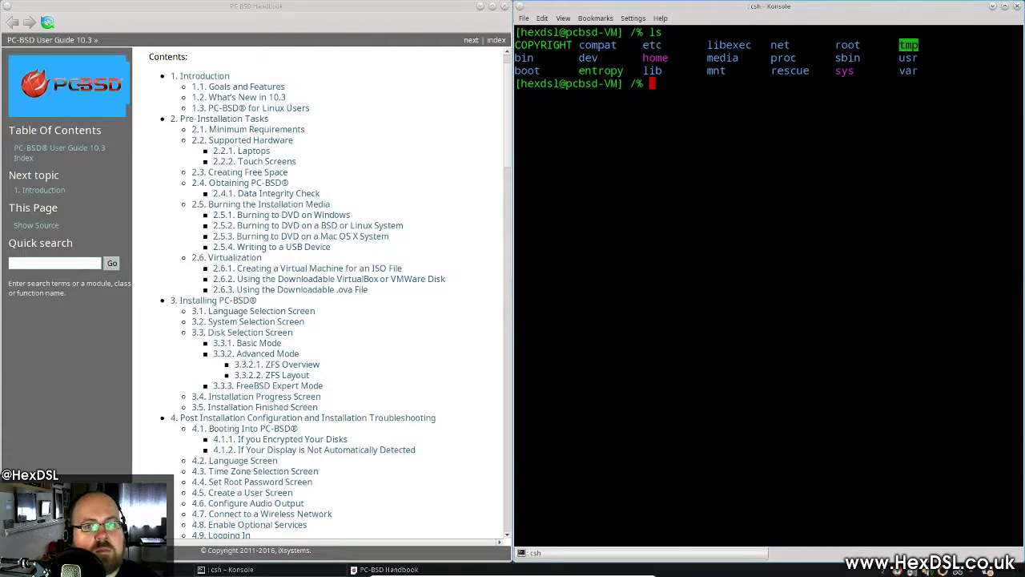
{"action": "type", "text": "cd /etx"}
{"action": "key", "text": "BackSpace"}
{"action": "type", "text": "c"}
{"action": "key", "text": "Return"}
{"action": "type", "text": "ls"}
{"action": "key", "text": "Return"}
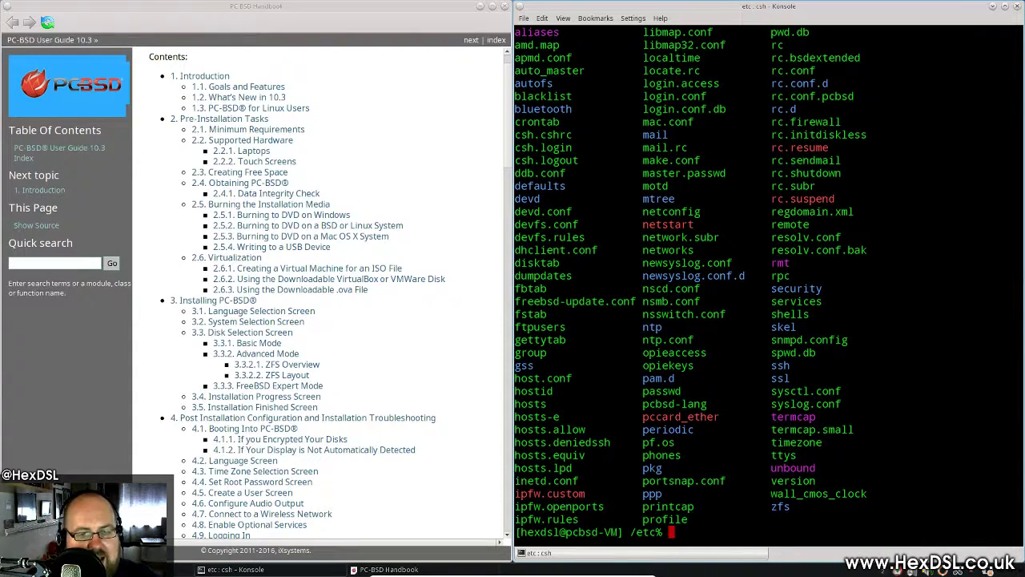
{"action": "type", "text": "exit"}
{"action": "key", "text": "Return"}
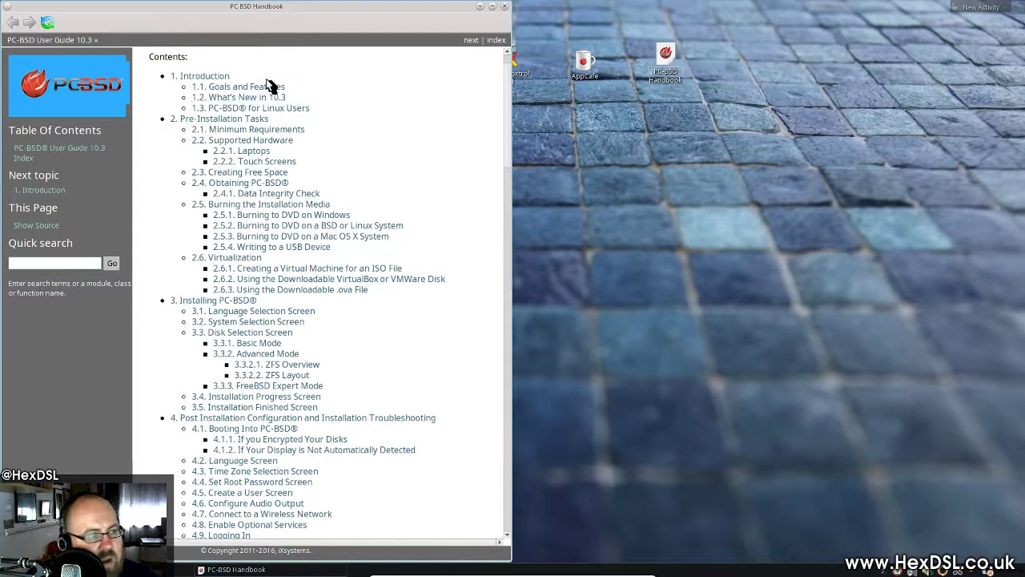
Maximize the Handbook, open 1.1 Goals and Features, and highlight its hardware and software lines.
{"action": "left_click_drag", "start_coordinate": [343, 18], "coordinate": [618, 8]}
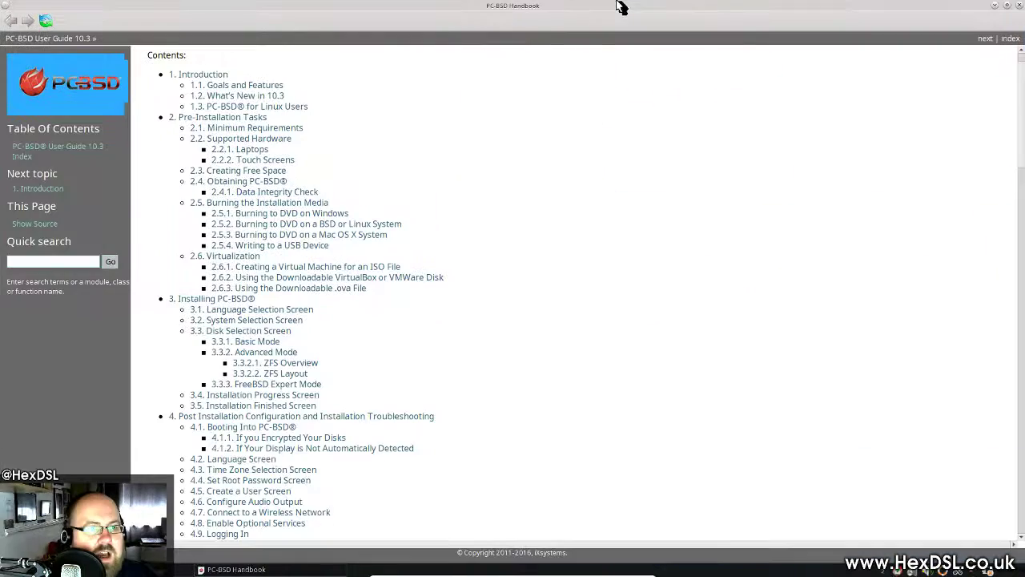
{"action": "left_click", "coordinate": [251, 86]}
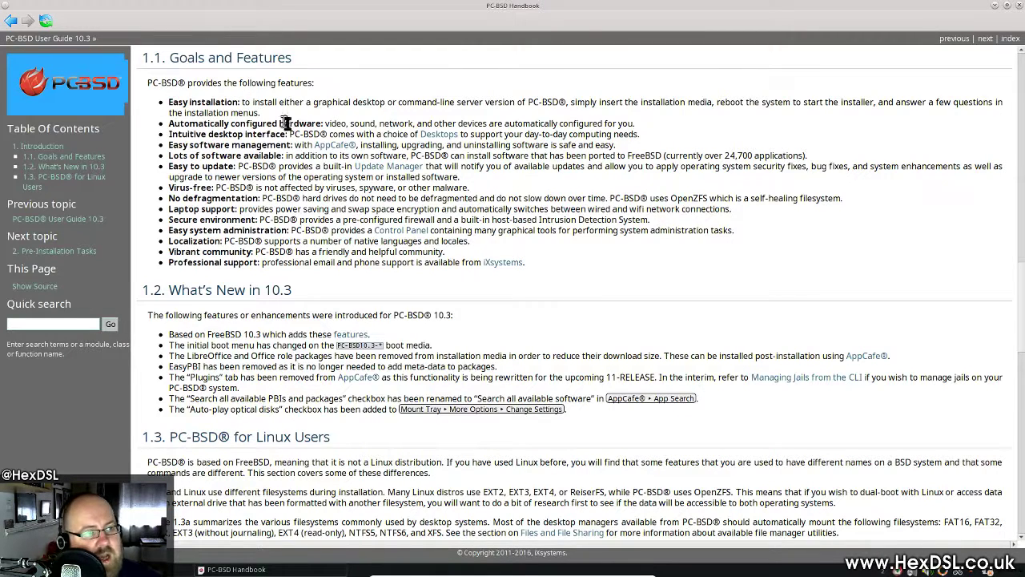
{"action": "left_click_drag", "start_coordinate": [374, 125], "coordinate": [324, 136]}
{"action": "left_click", "coordinate": [193, 142]}
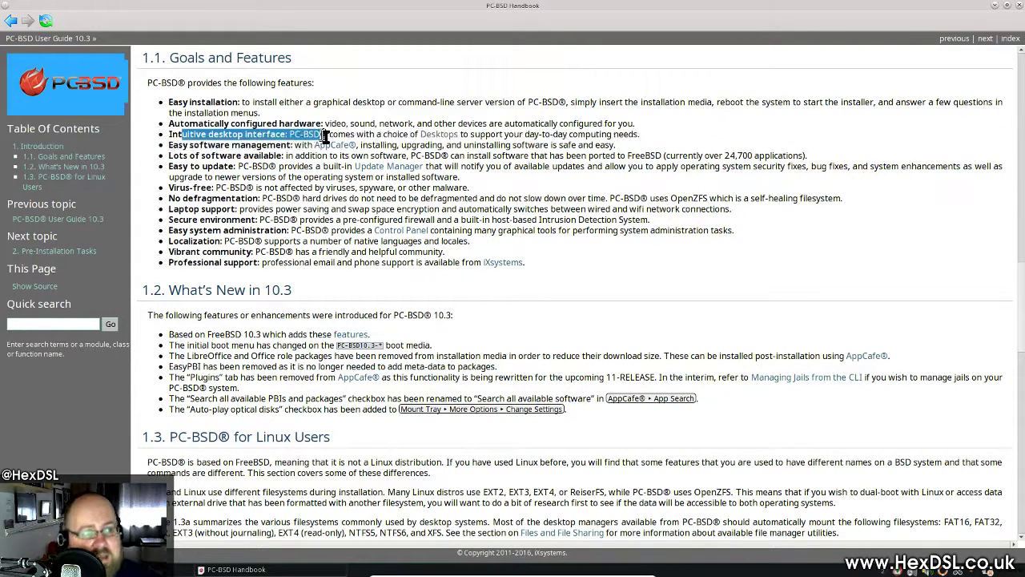
{"action": "left_click", "coordinate": [232, 147]}
{"action": "left_click_drag", "start_coordinate": [178, 145], "coordinate": [599, 156]}
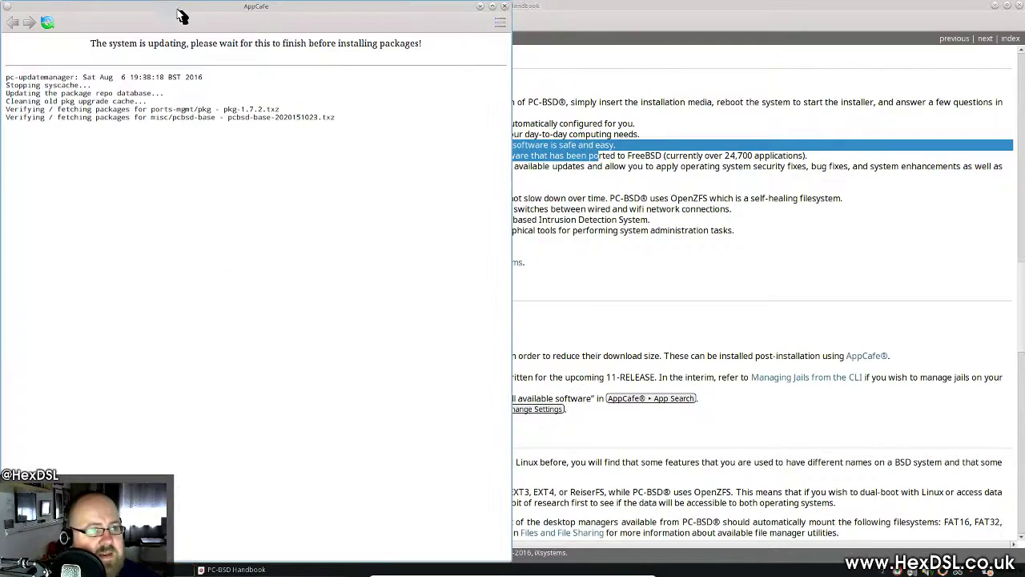
Restore AppCafe off its tile, bring the Handbook back to the front, and clear the highlight.
{"action": "left_click_drag", "start_coordinate": [415, 22], "coordinate": [811, 78]}
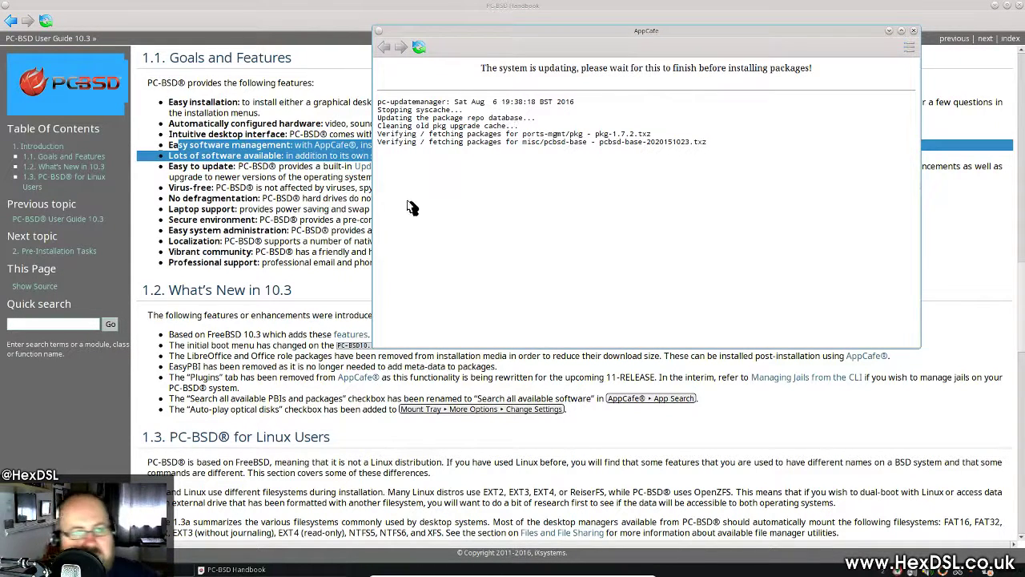
{"action": "left_click", "coordinate": [441, 456]}
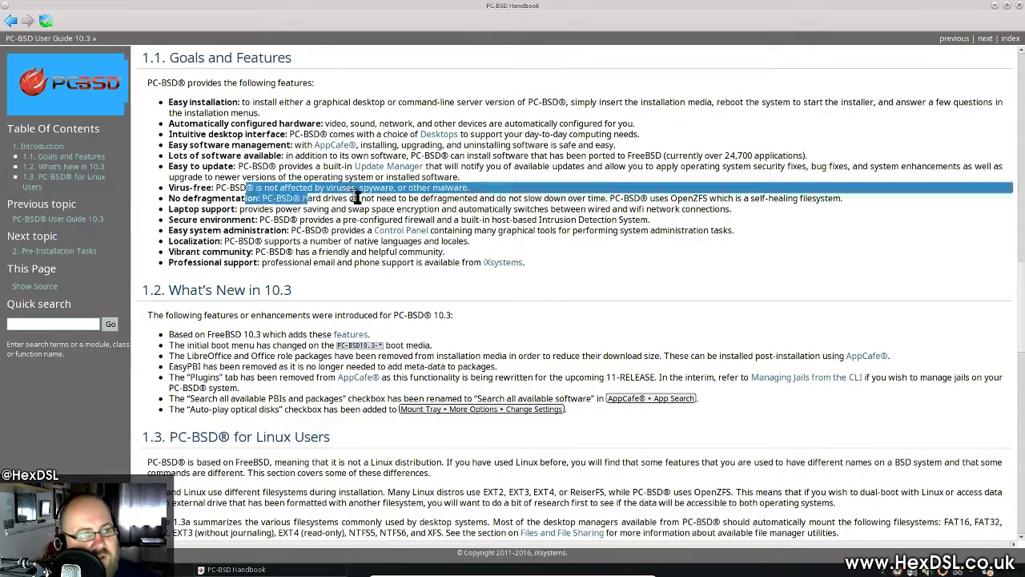
{"action": "left_click", "coordinate": [500, 191]}
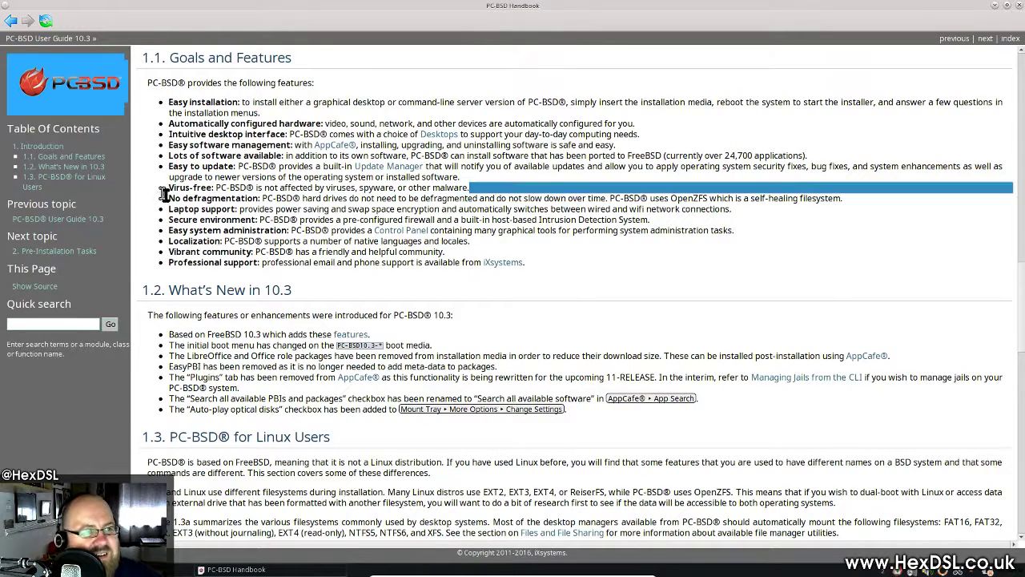